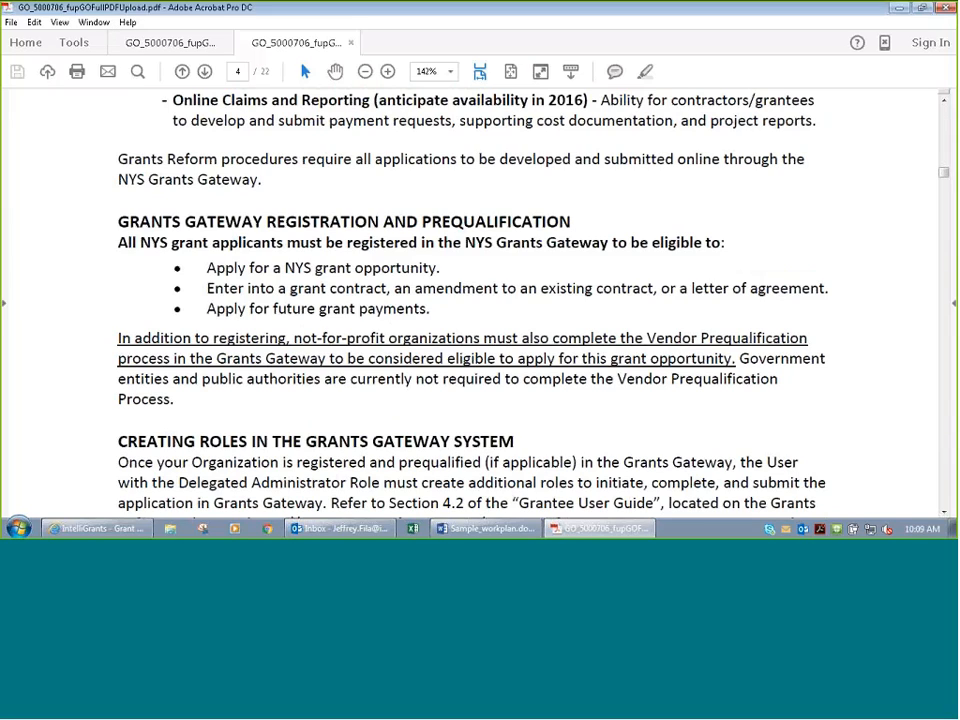
Step: Scroll to the Creating Roles section on page 4 and highlight 'Delegated Administrator Role'
{"action": "left_click_drag", "start_coordinate": [441, 268], "coordinate": [206, 268]}
{"action": "left_click", "coordinate": [268, 282]}
{"action": "scroll", "coordinate": [347, 289], "scroll_direction": "down", "scroll_amount": 3}
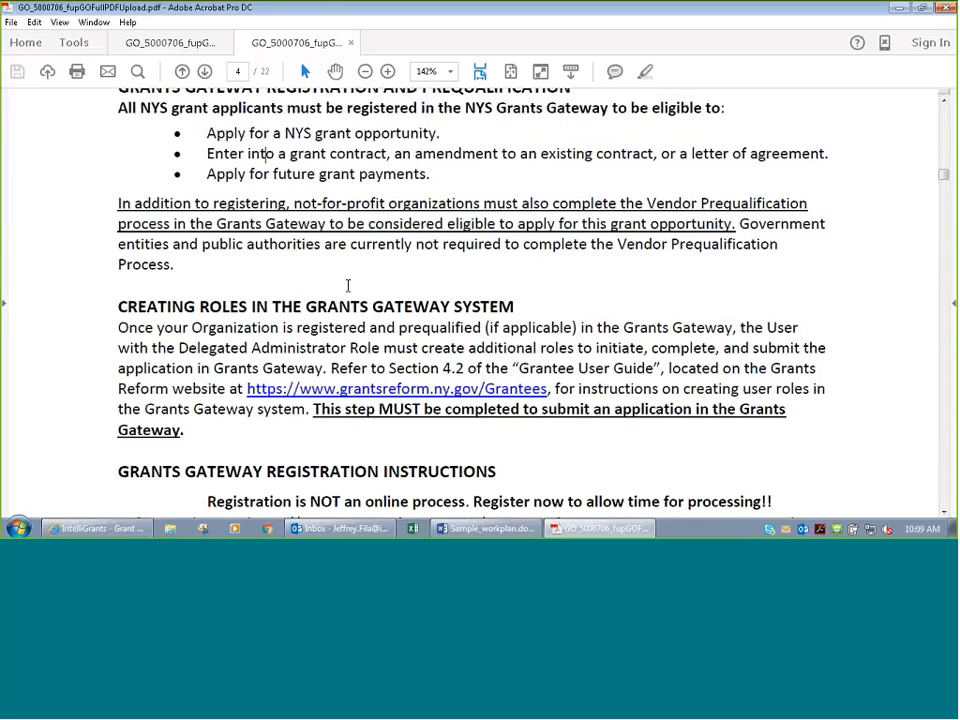
{"action": "scroll", "coordinate": [348, 287], "scroll_direction": "down", "scroll_amount": 3}
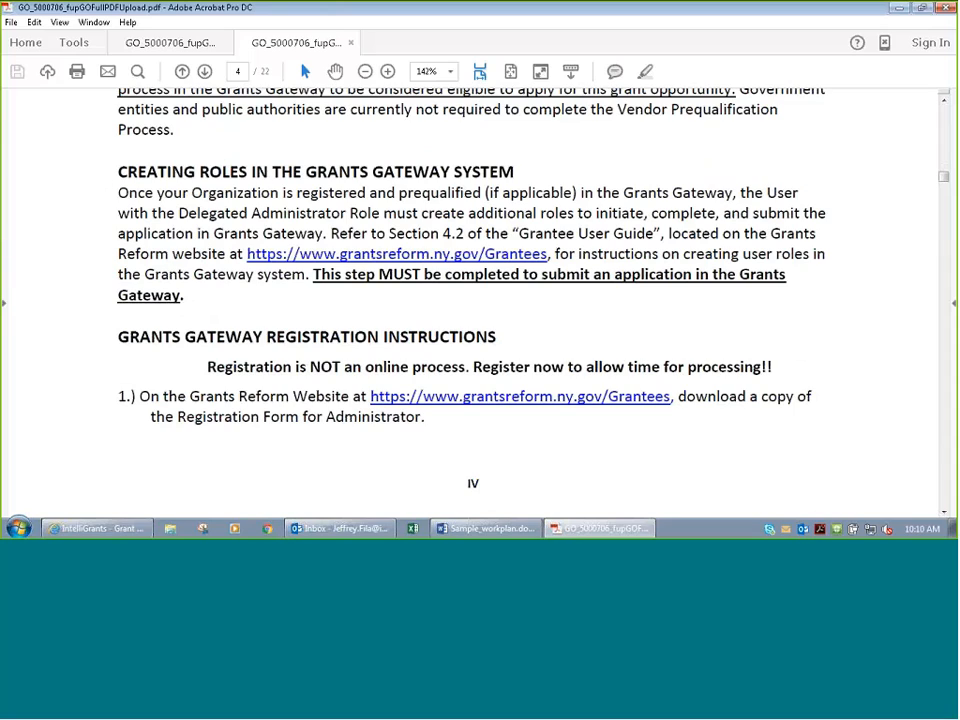
{"action": "left_click_drag", "start_coordinate": [380, 213], "coordinate": [178, 213]}
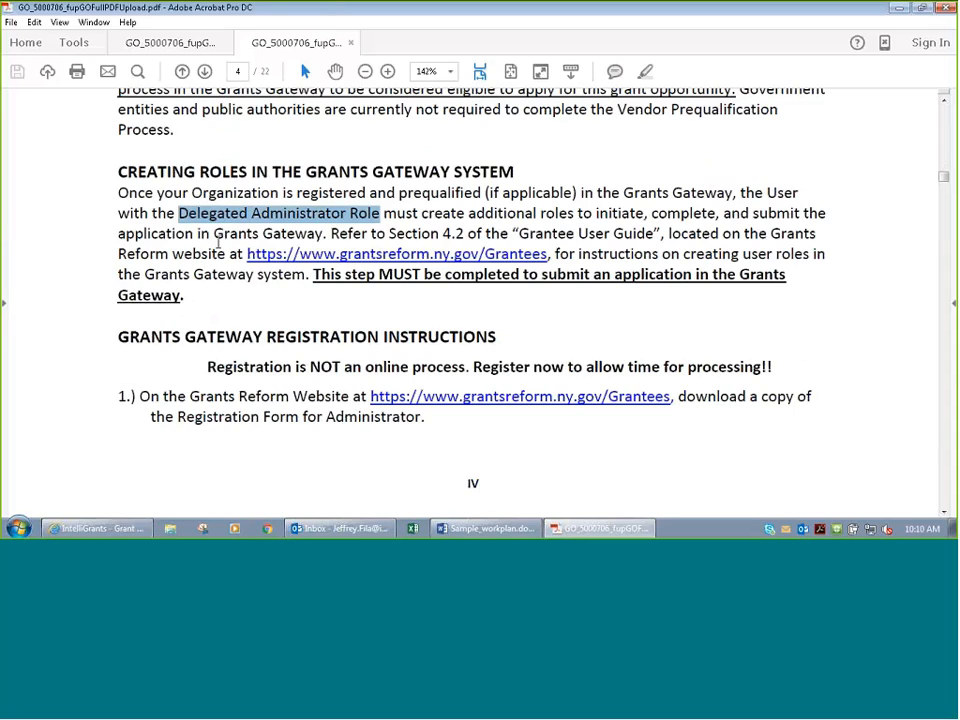
{"action": "left_click", "coordinate": [224, 223]}
{"action": "left_click_drag", "start_coordinate": [180, 214], "coordinate": [279, 213]}
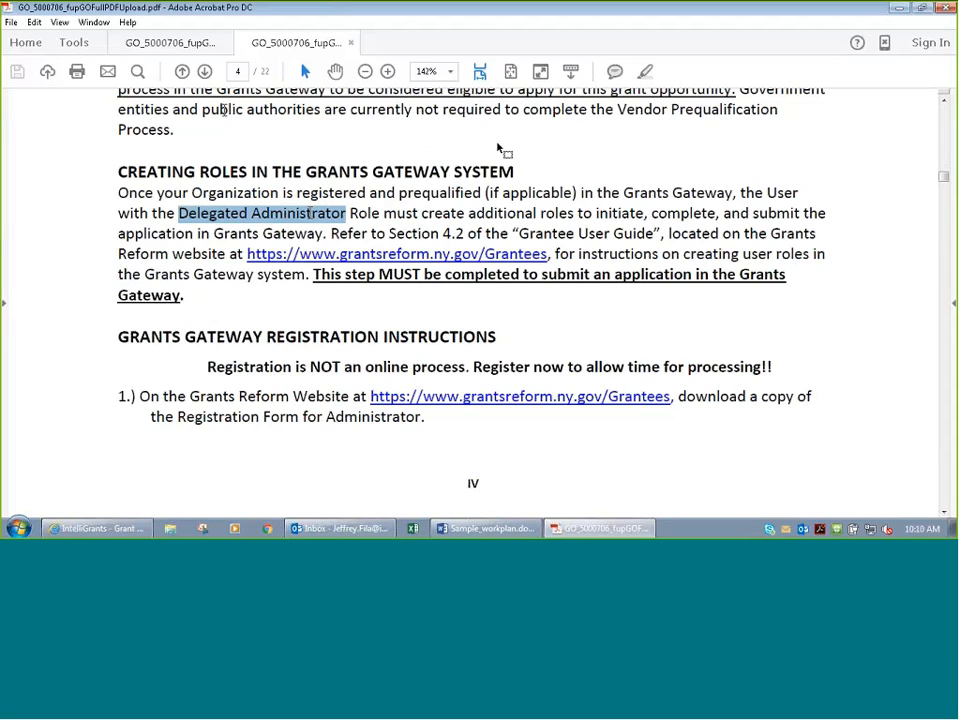
{"action": "left_click", "coordinate": [380, 214]}
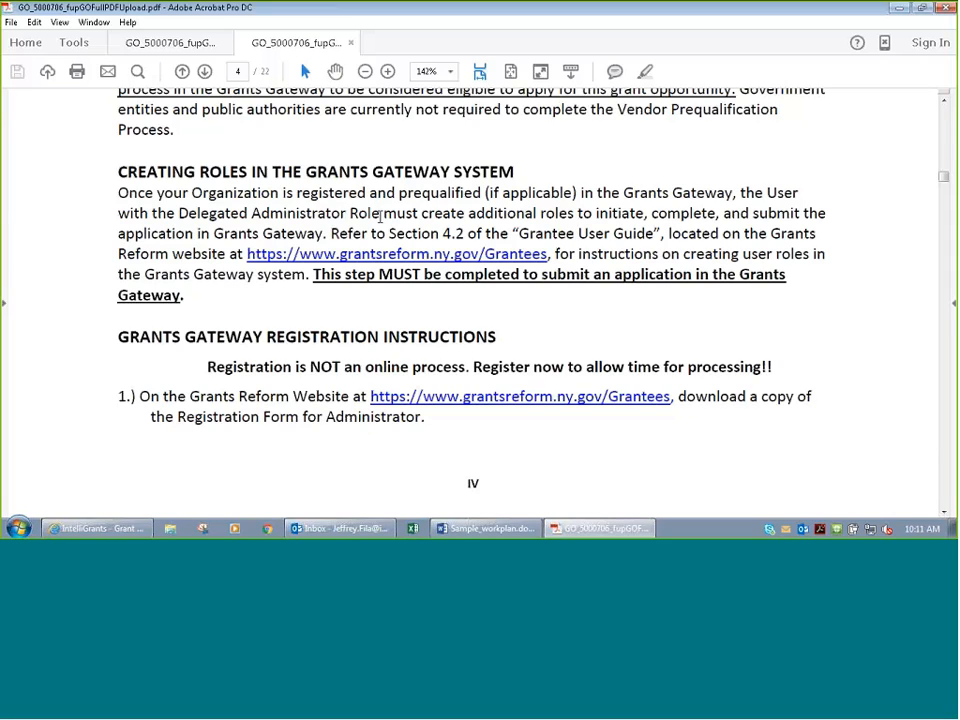
{"action": "scroll", "coordinate": [216, 250], "scroll_direction": "down", "scroll_amount": 1}
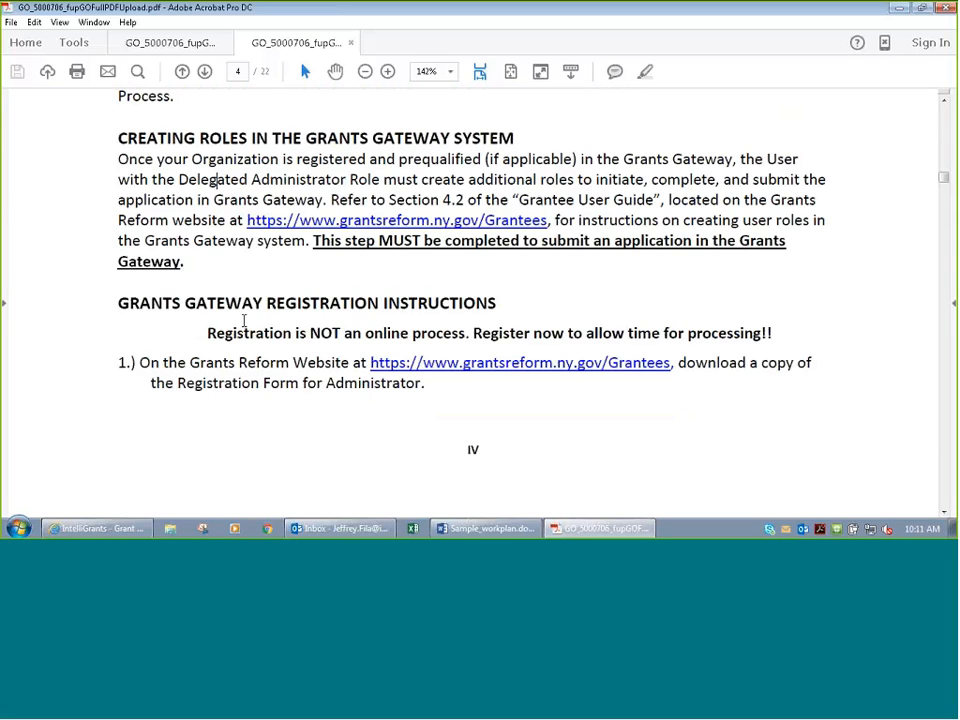
Step: Scroll through pages 4 and 5 toward the Chesapeake Bay Watershed Grant Program title
{"action": "scroll", "coordinate": [243, 320], "scroll_direction": "down", "scroll_amount": 3}
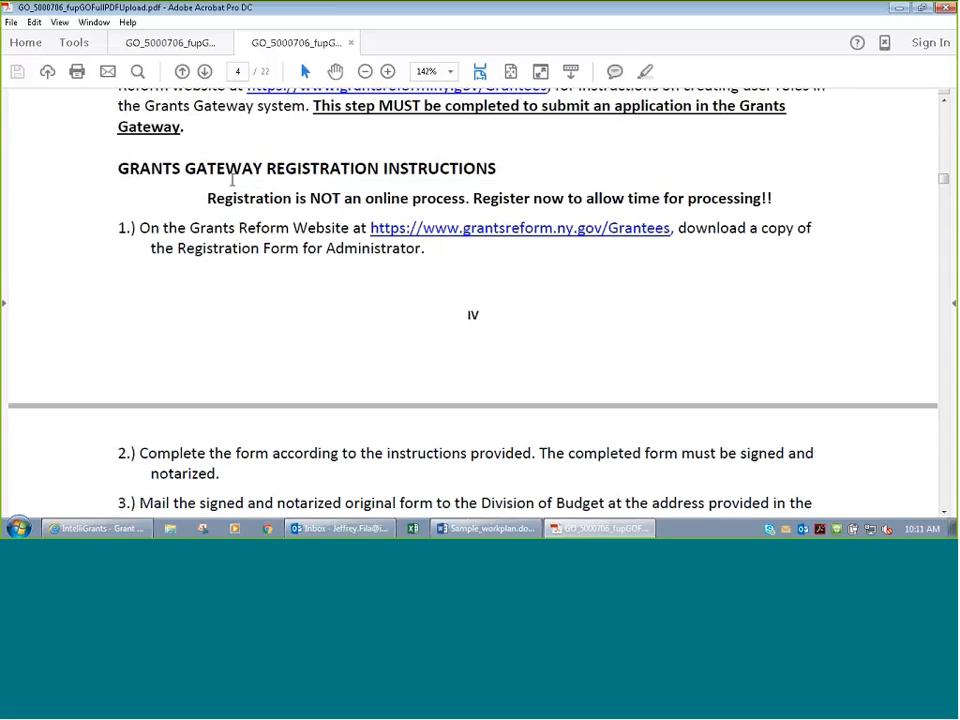
{"action": "scroll", "coordinate": [232, 178], "scroll_direction": "down", "scroll_amount": 10}
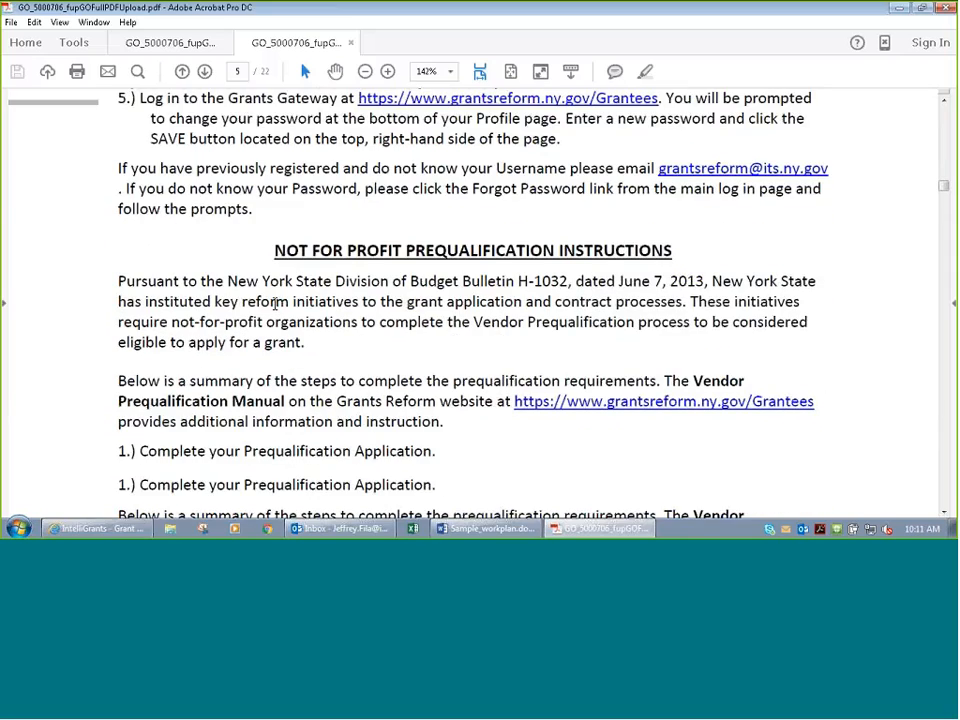
{"action": "scroll", "coordinate": [275, 305], "scroll_direction": "down", "scroll_amount": 3}
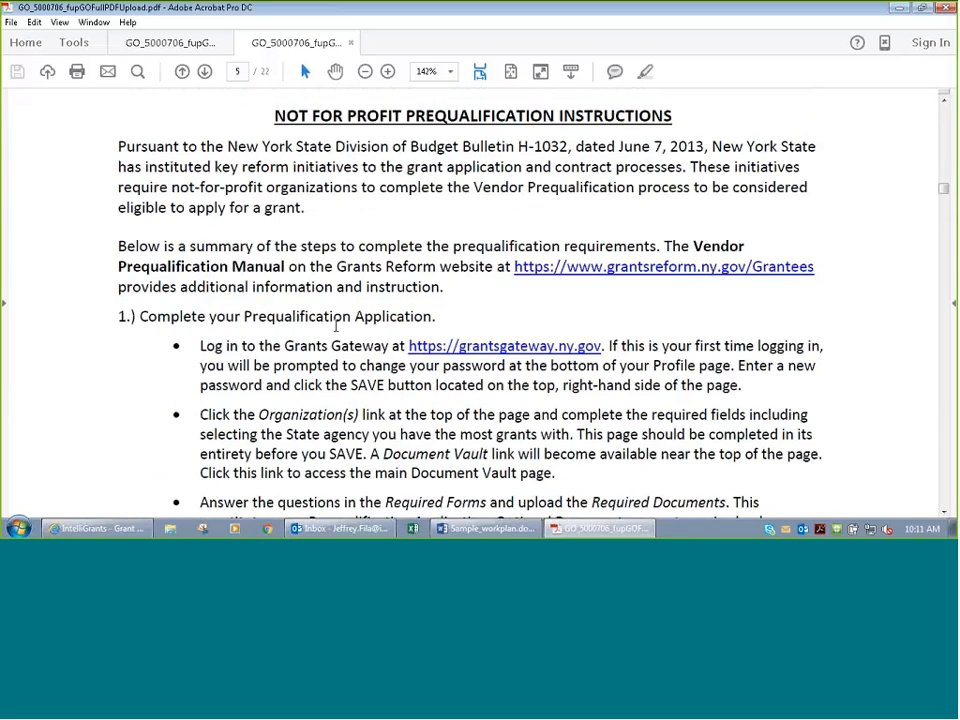
{"action": "scroll", "coordinate": [336, 325], "scroll_direction": "down", "scroll_amount": 10}
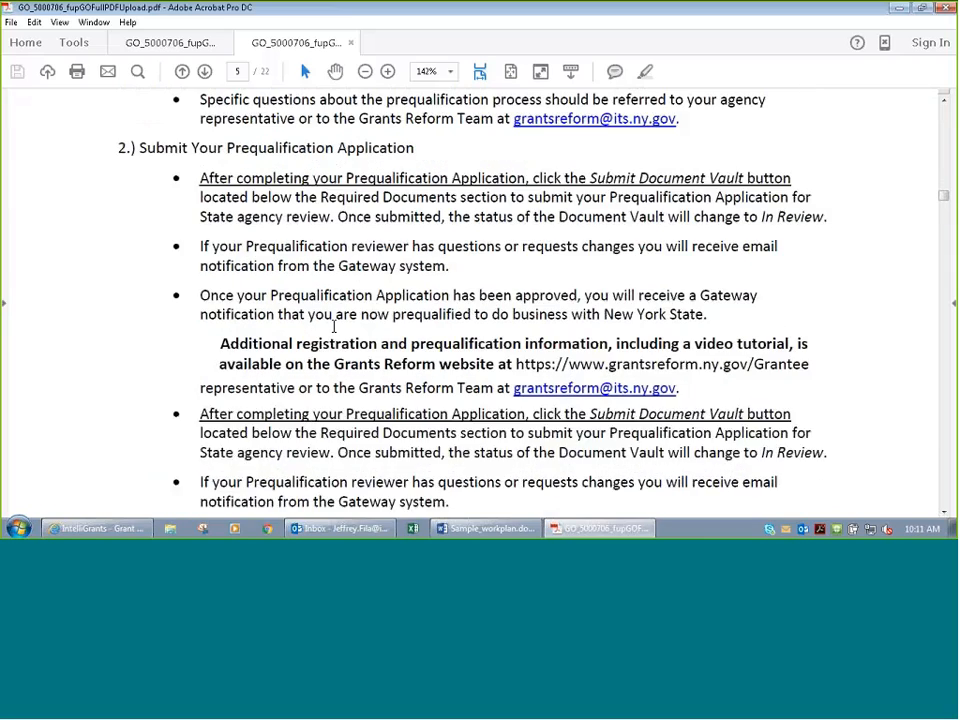
{"action": "scroll", "coordinate": [334, 326], "scroll_direction": "down", "scroll_amount": 10}
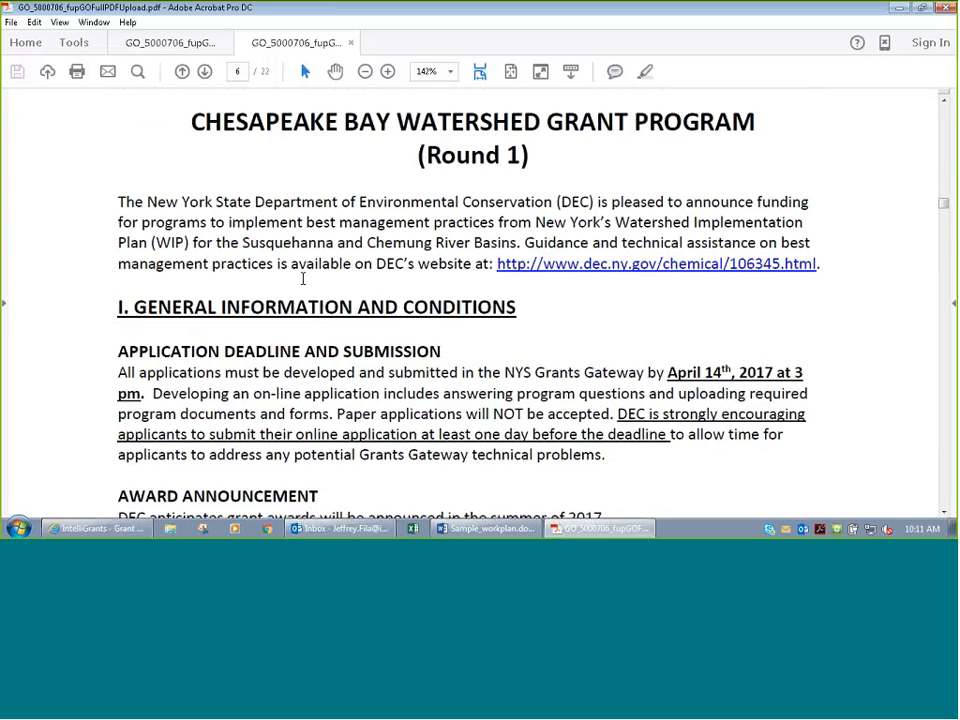
Step: Scroll through pages 6–10 to section III and its Expenditure Based Budget requirement
{"action": "scroll", "coordinate": [261, 316], "scroll_direction": "down", "scroll_amount": 3}
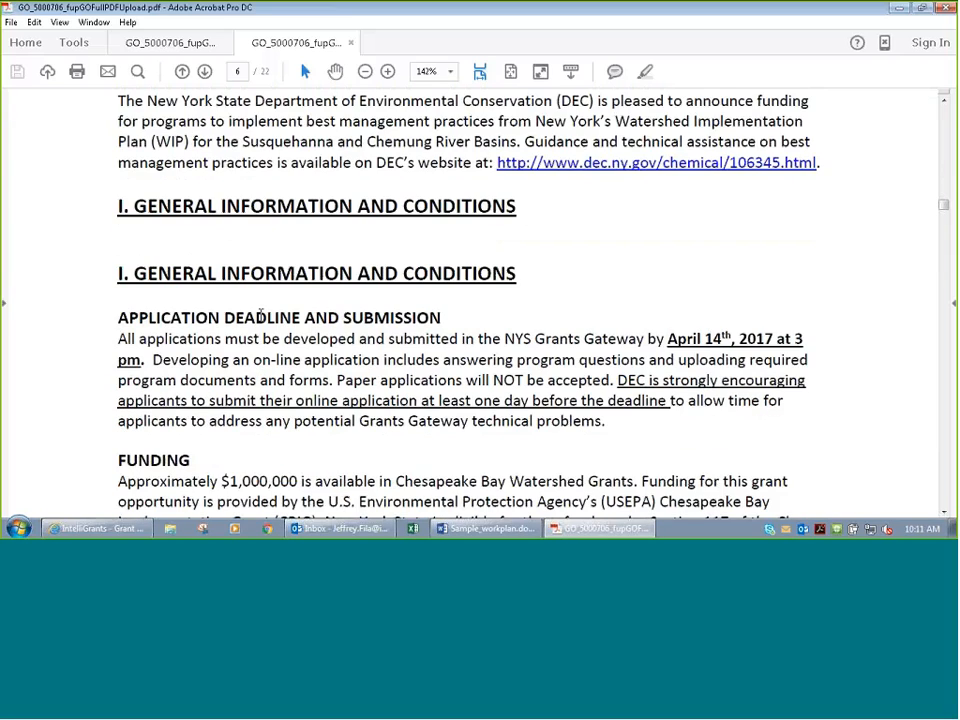
{"action": "scroll", "coordinate": [261, 316], "scroll_direction": "down", "scroll_amount": 15}
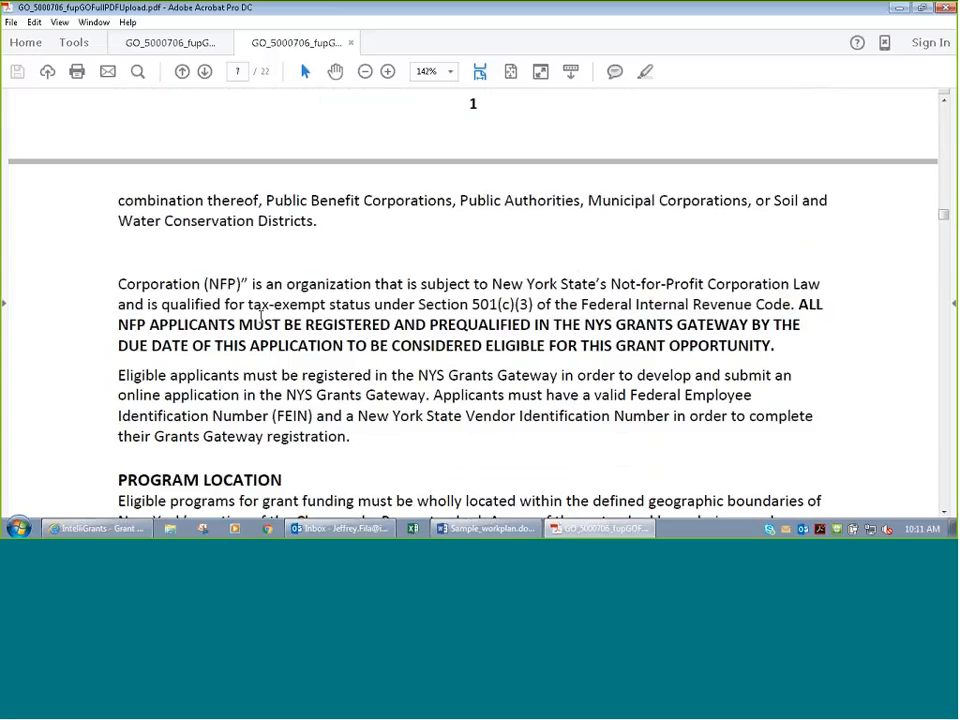
{"action": "scroll", "coordinate": [261, 316], "scroll_direction": "down", "scroll_amount": 15}
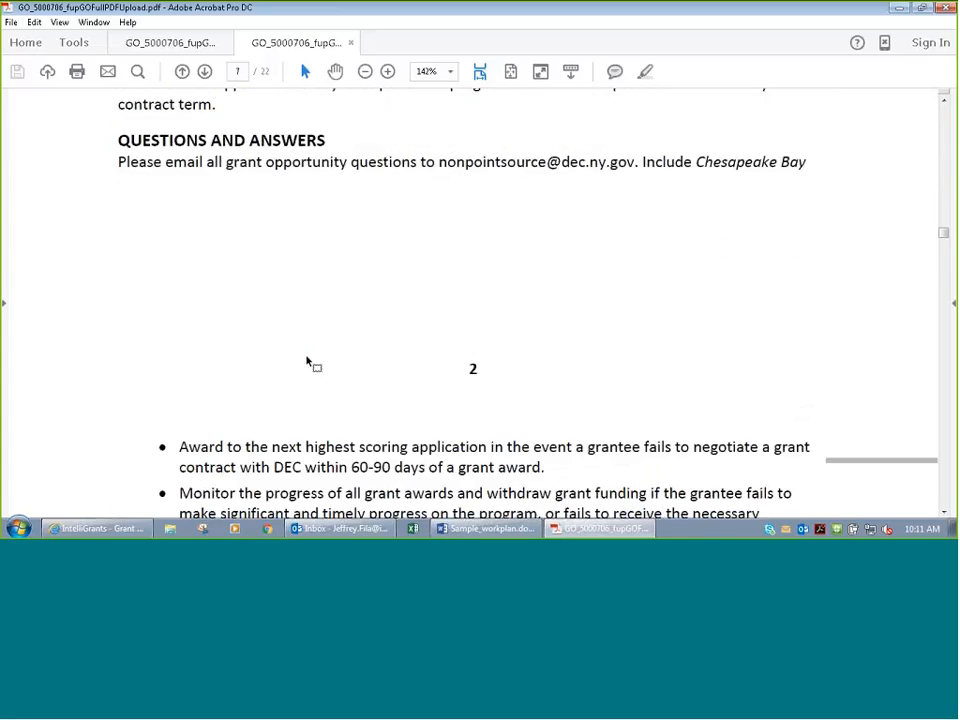
{"action": "scroll", "coordinate": [307, 362], "scroll_direction": "down", "scroll_amount": 10}
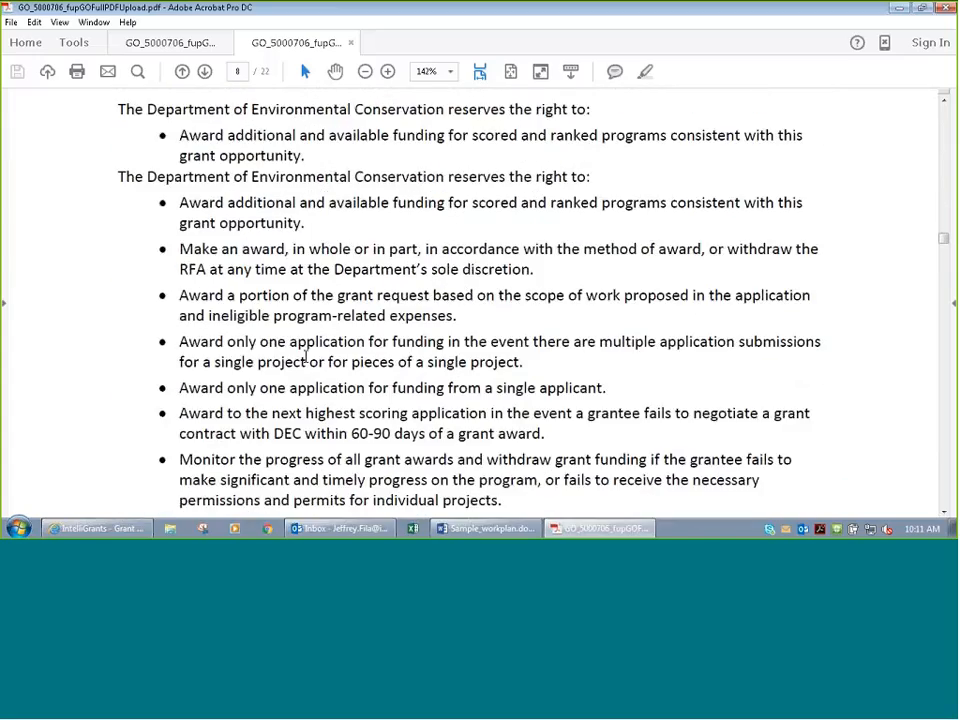
{"action": "scroll", "coordinate": [307, 360], "scroll_direction": "down", "scroll_amount": 10}
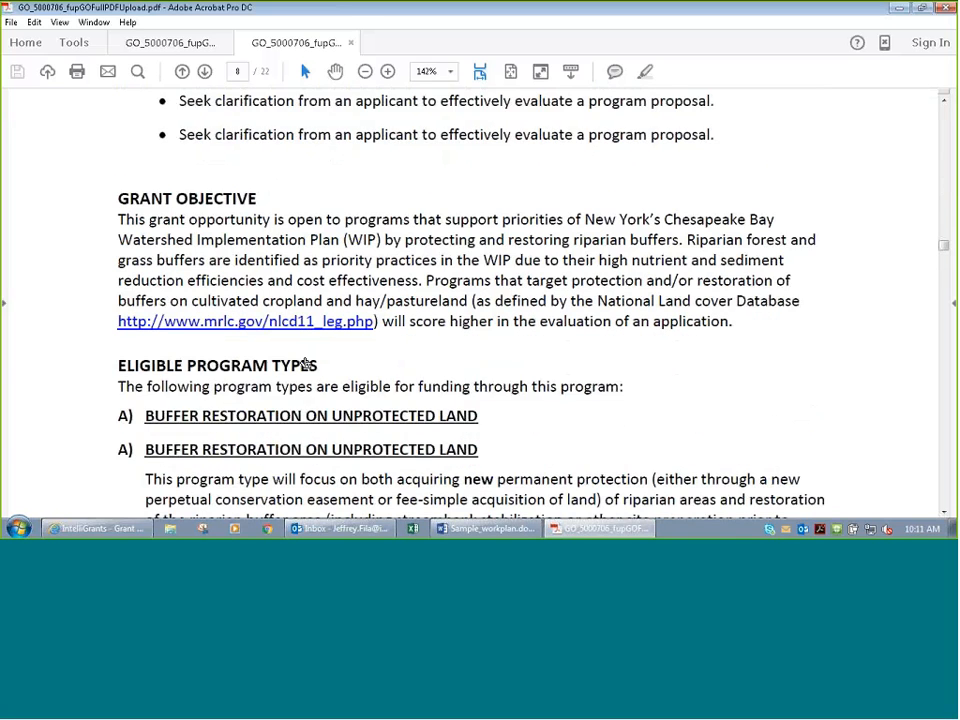
{"action": "scroll", "coordinate": [305, 364], "scroll_direction": "down", "scroll_amount": 1}
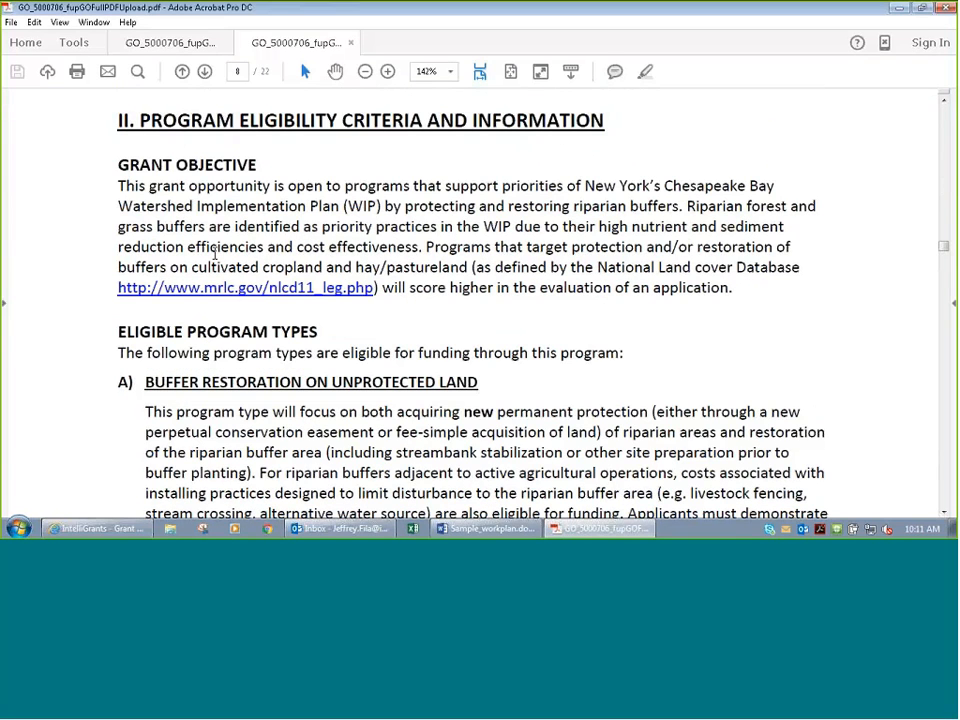
{"action": "scroll", "coordinate": [130, 308], "scroll_direction": "down", "scroll_amount": 3}
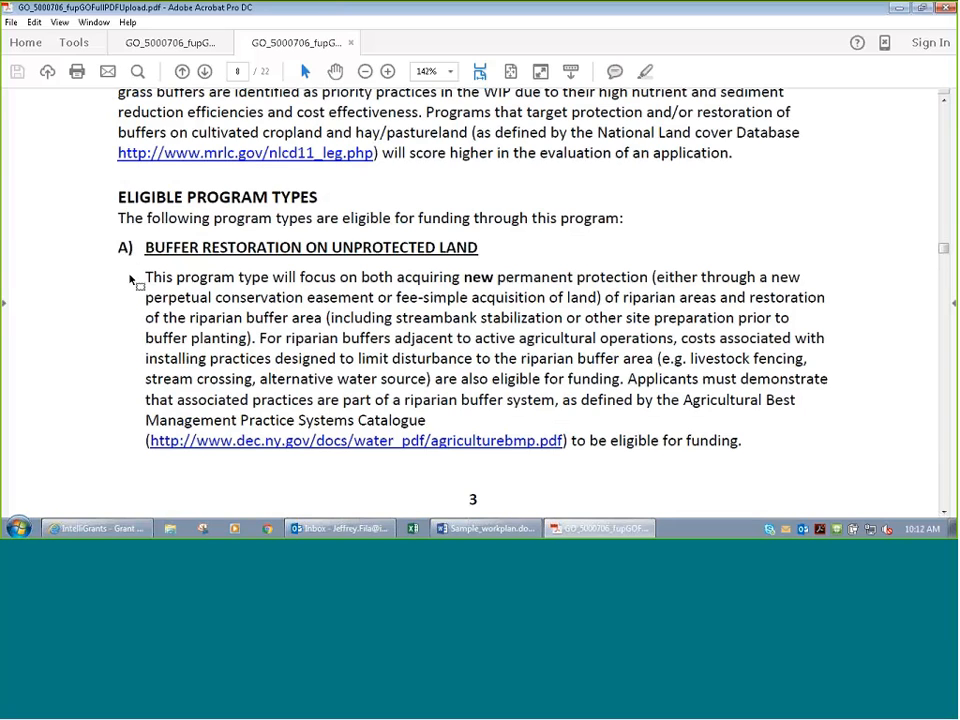
{"action": "scroll", "coordinate": [130, 280], "scroll_direction": "down", "scroll_amount": 8}
{"action": "scroll", "coordinate": [130, 282], "scroll_direction": "down", "scroll_amount": 10}
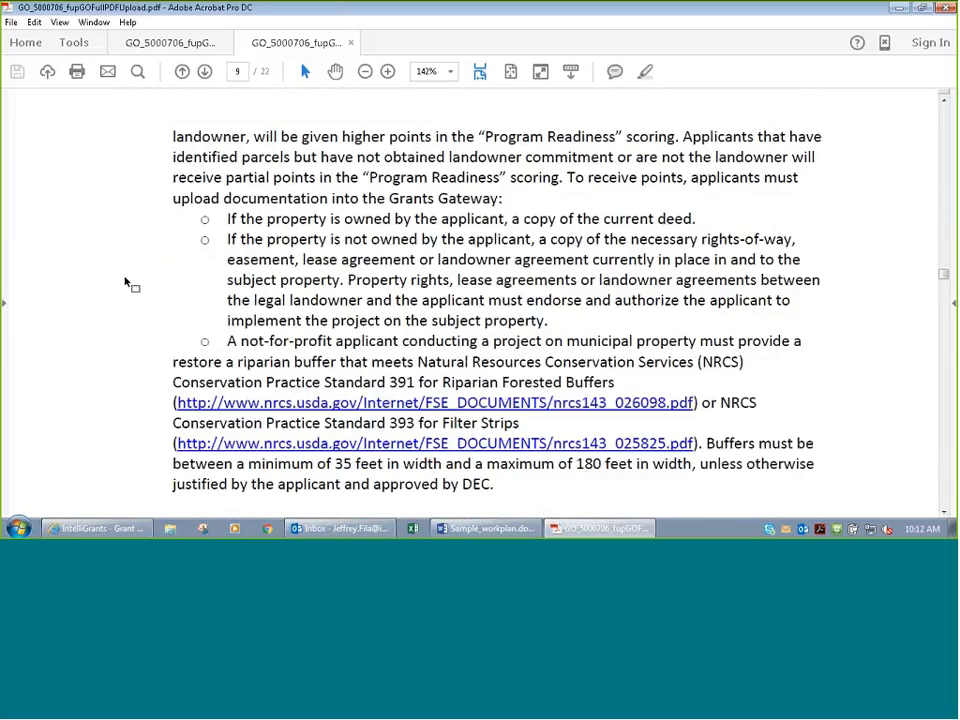
{"action": "scroll", "coordinate": [191, 281], "scroll_direction": "down", "scroll_amount": 5}
{"action": "scroll", "coordinate": [191, 336], "scroll_direction": "down", "scroll_amount": 3}
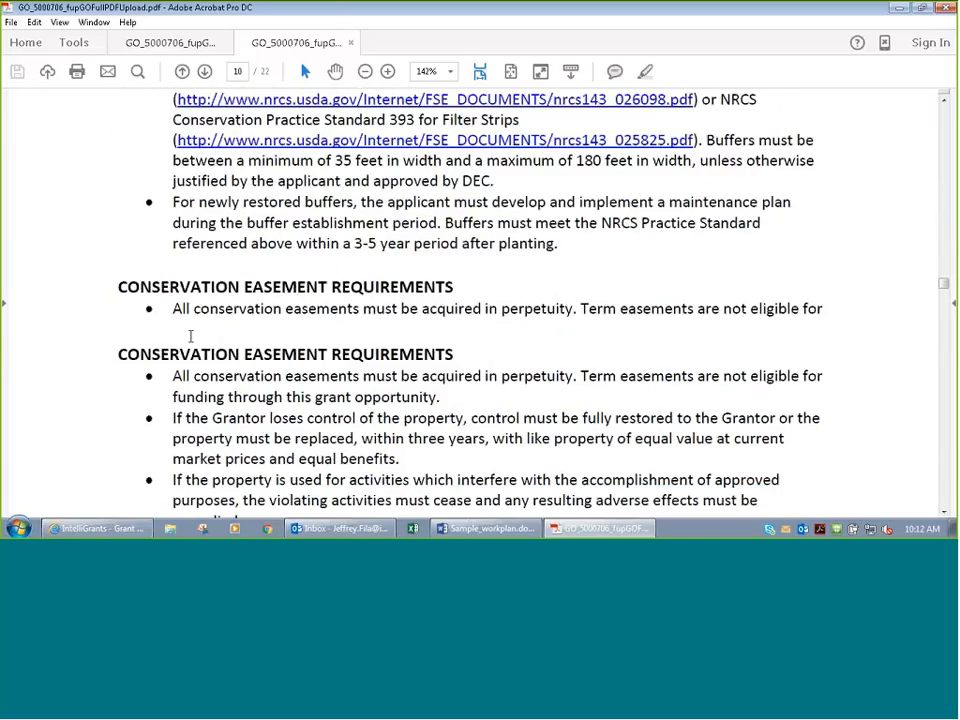
{"action": "scroll", "coordinate": [190, 336], "scroll_direction": "down", "scroll_amount": 10}
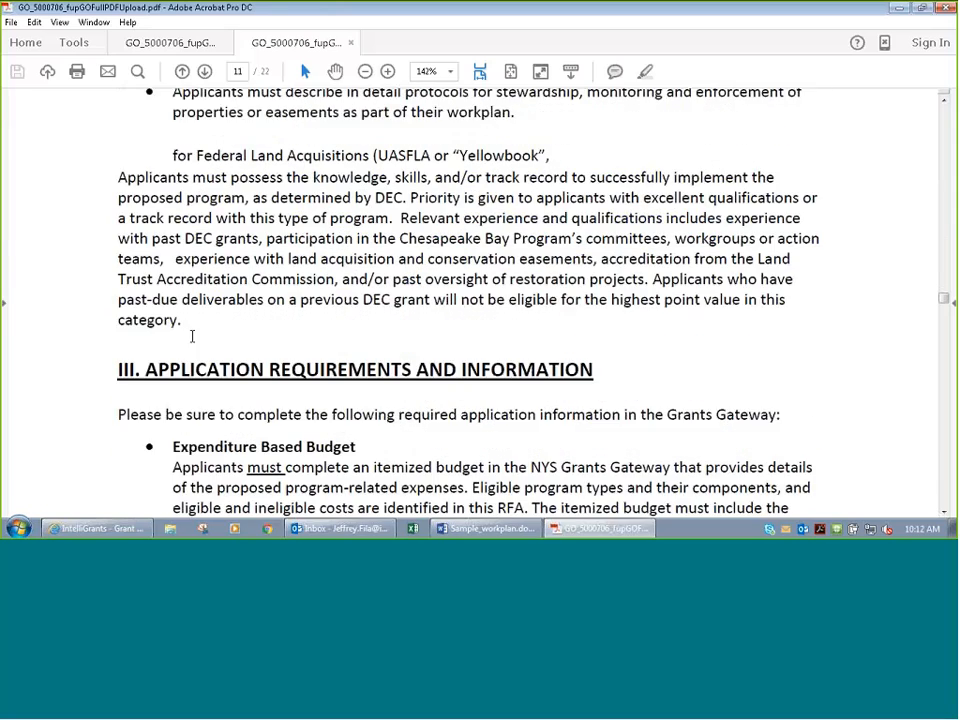
{"action": "scroll", "coordinate": [192, 336], "scroll_direction": "down", "scroll_amount": 5}
{"action": "scroll", "coordinate": [192, 336], "scroll_direction": "down", "scroll_amount": 3}
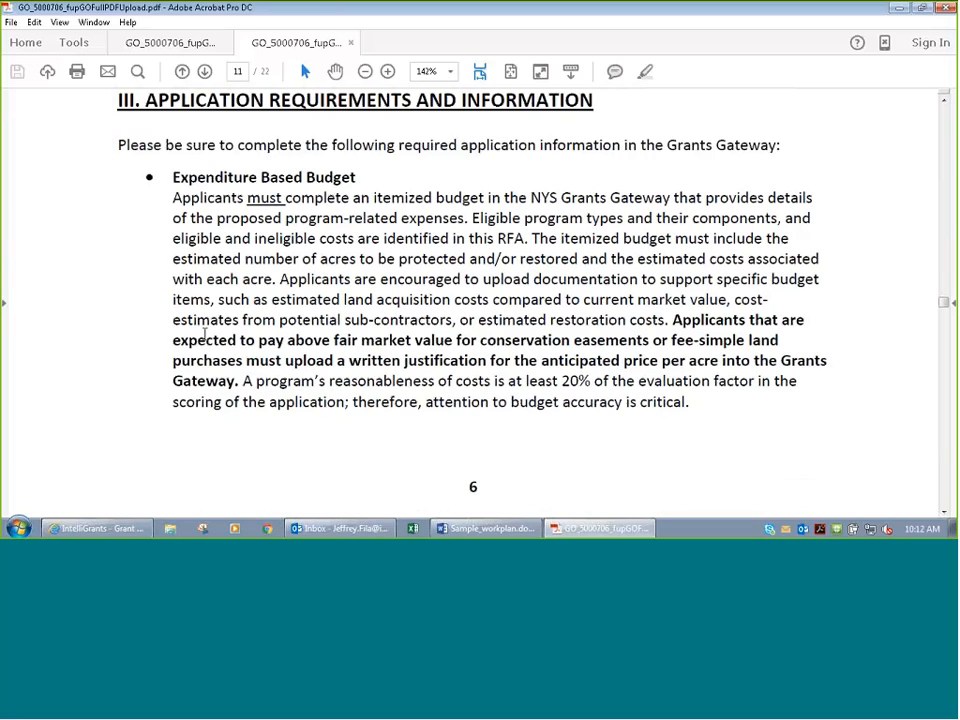
{"action": "scroll", "coordinate": [204, 334], "scroll_direction": "up", "scroll_amount": 1}
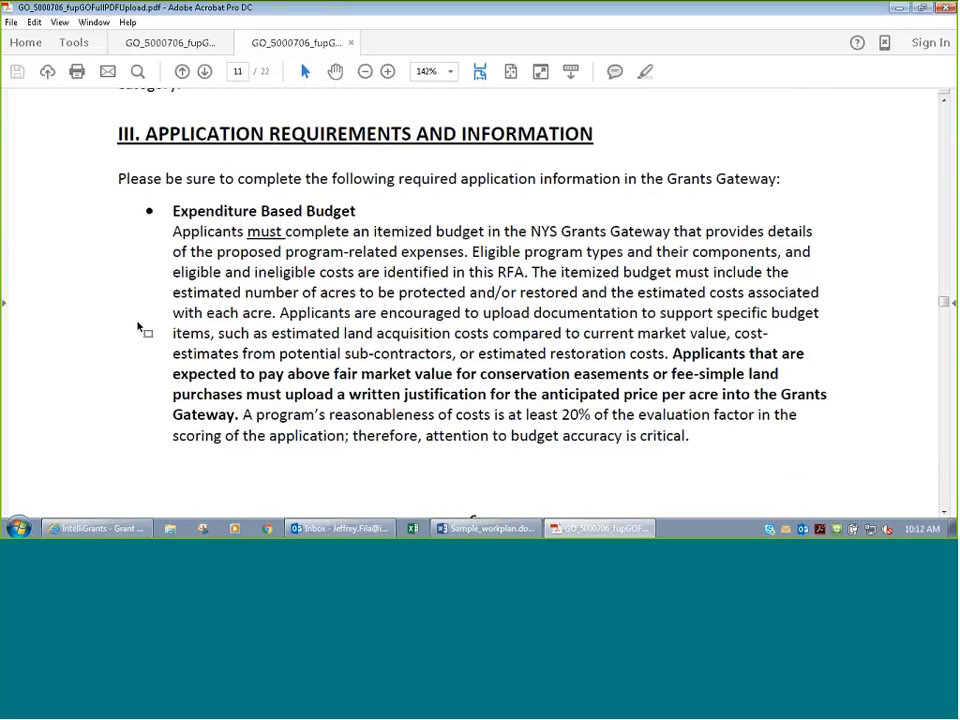
Step: Scroll past Work Plan and Historic Preservation to section IV on page 12
{"action": "scroll", "coordinate": [146, 345], "scroll_direction": "down", "scroll_amount": 10}
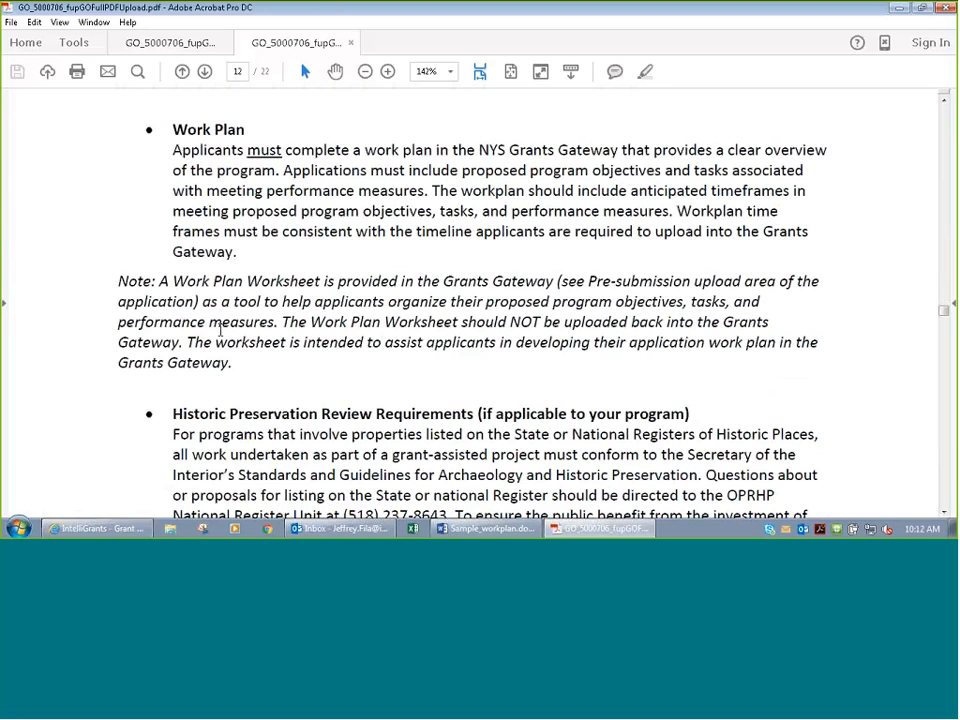
{"action": "scroll", "coordinate": [220, 330], "scroll_direction": "down", "scroll_amount": 10}
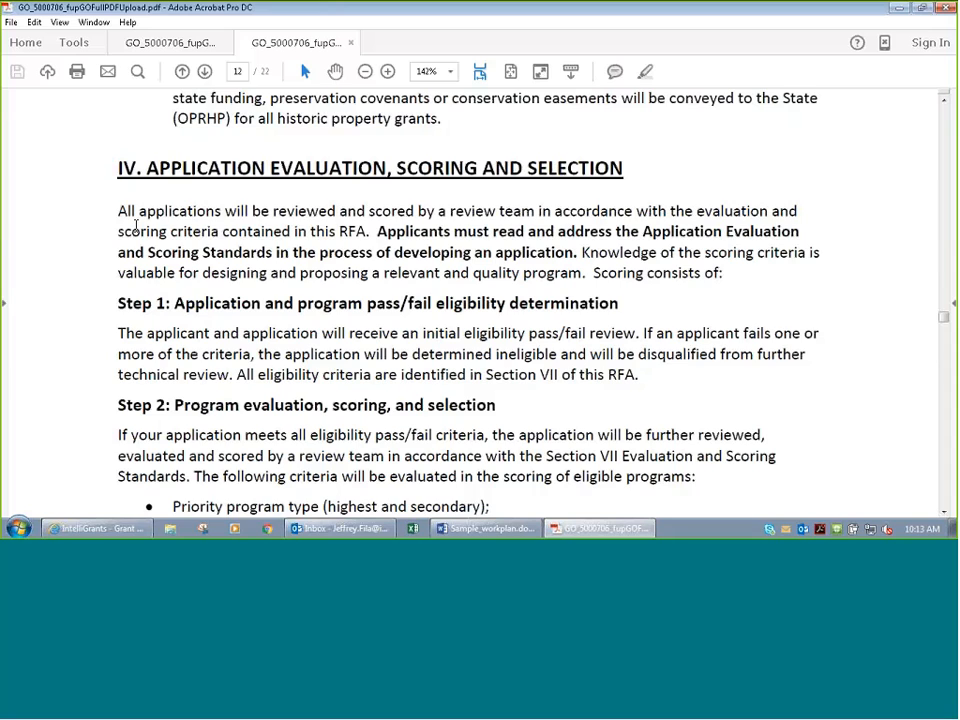
Step: Scroll from the payment and reporting section to the Procurement and ADA requirements on page 18
{"action": "scroll", "coordinate": [136, 226], "scroll_direction": "down", "scroll_amount": 1}
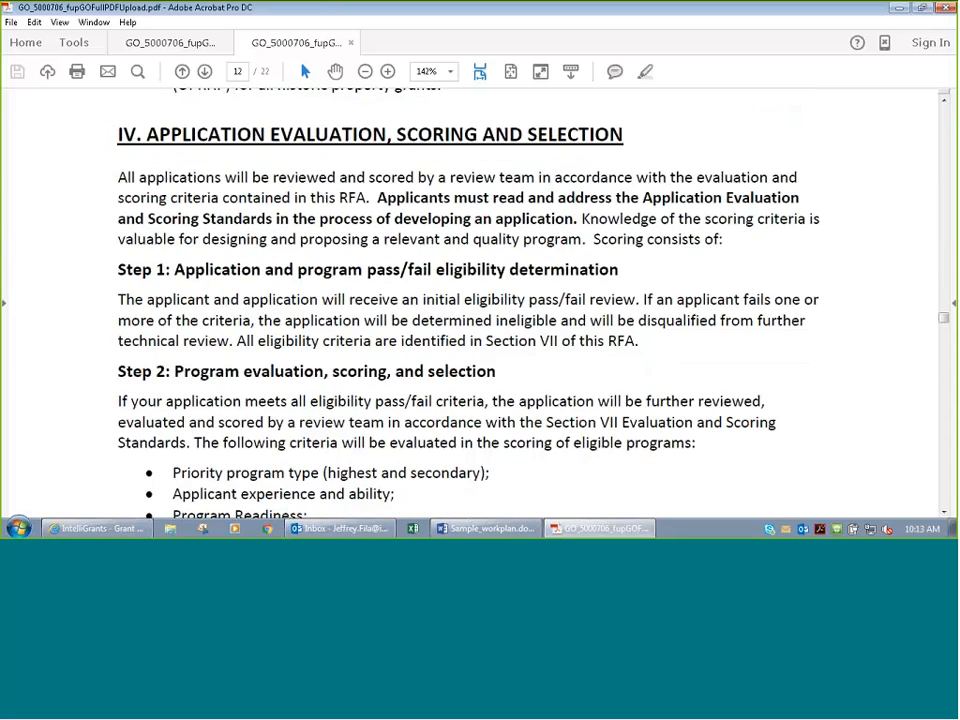
{"action": "scroll", "coordinate": [150, 260], "scroll_direction": "down", "scroll_amount": 2}
{"action": "scroll", "coordinate": [150, 260], "scroll_direction": "up", "scroll_amount": 2}
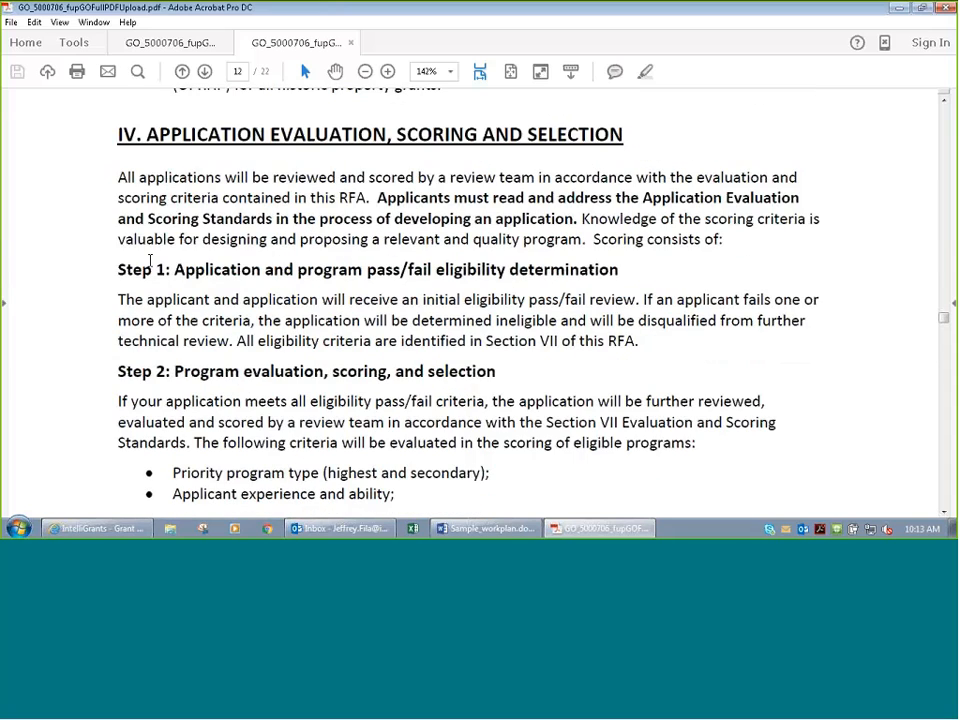
{"action": "scroll", "coordinate": [211, 297], "scroll_direction": "down", "scroll_amount": 12}
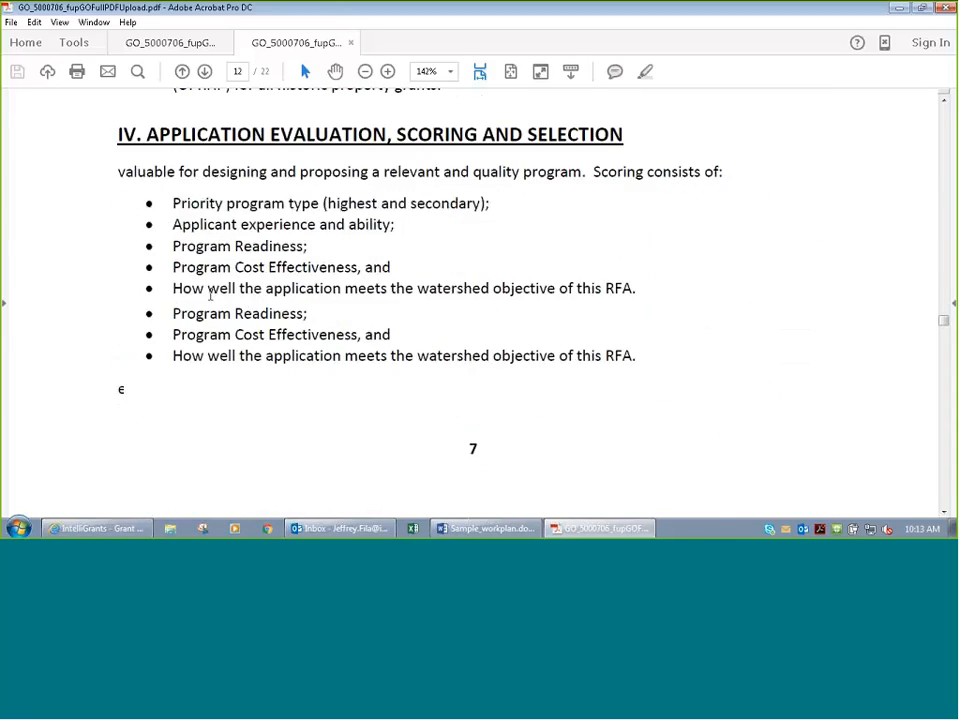
{"action": "scroll", "coordinate": [211, 299], "scroll_direction": "down", "scroll_amount": 15}
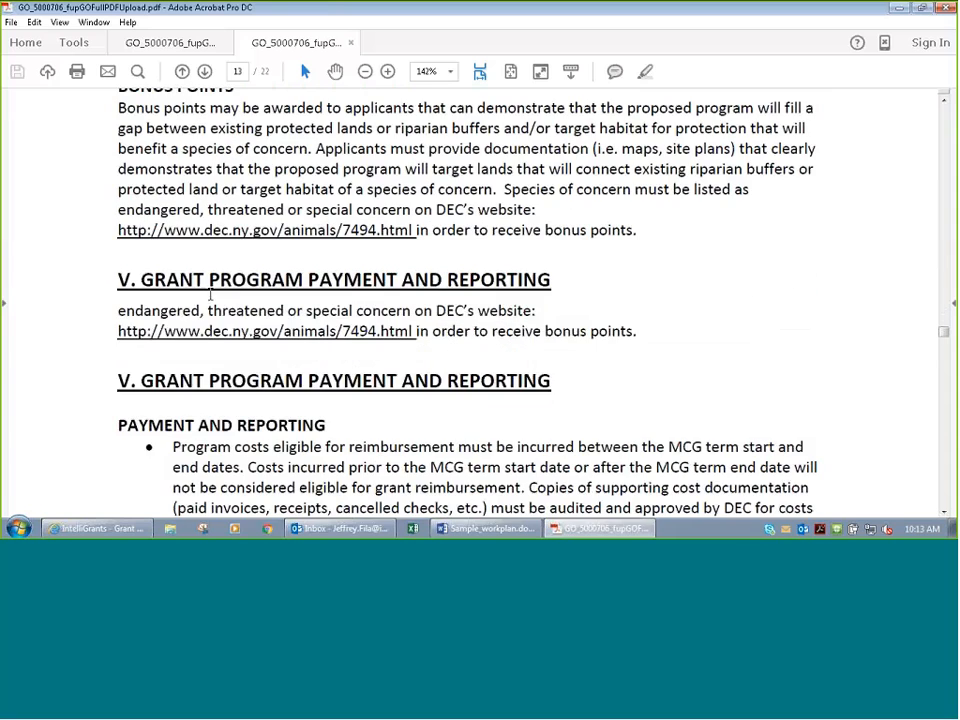
{"action": "scroll", "coordinate": [233, 322], "scroll_direction": "down", "scroll_amount": 4}
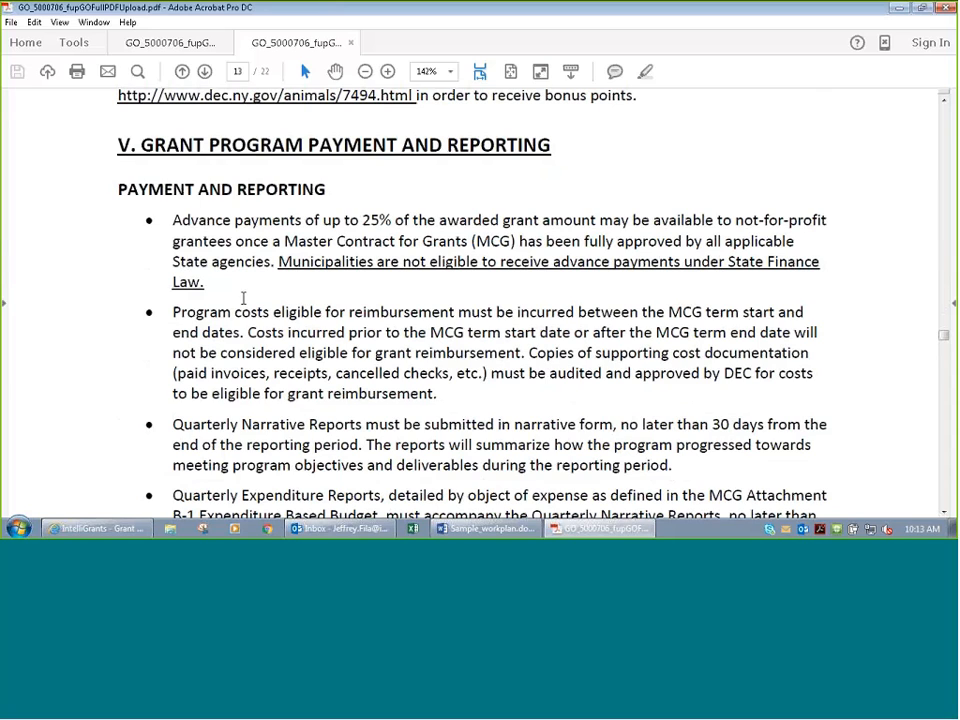
{"action": "scroll", "coordinate": [250, 315], "scroll_direction": "down", "scroll_amount": 12}
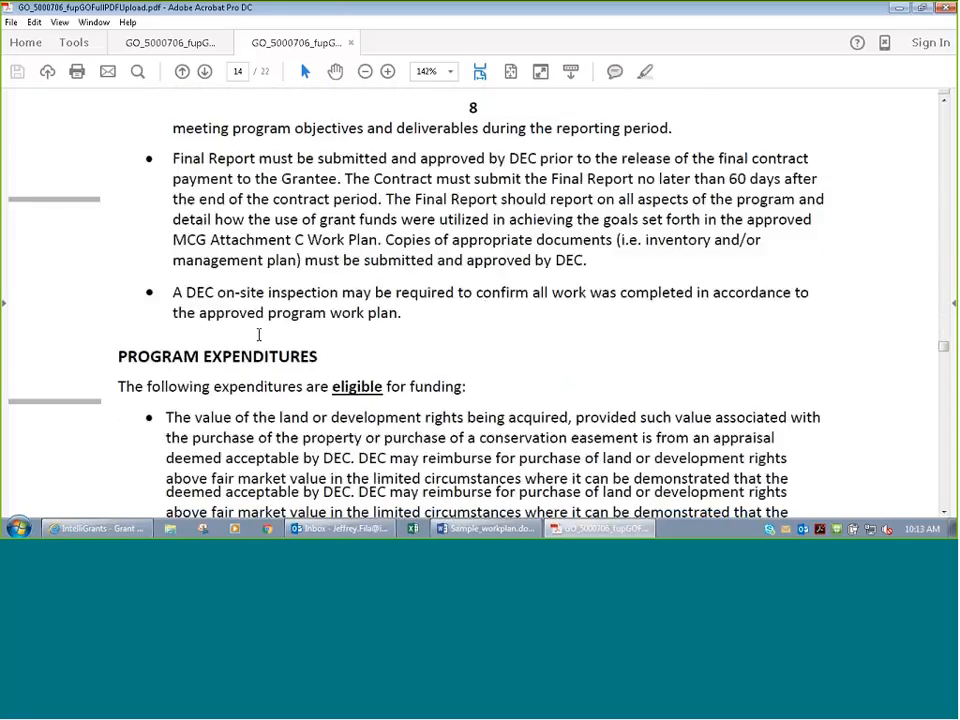
{"action": "scroll", "coordinate": [258, 335], "scroll_direction": "down", "scroll_amount": 9}
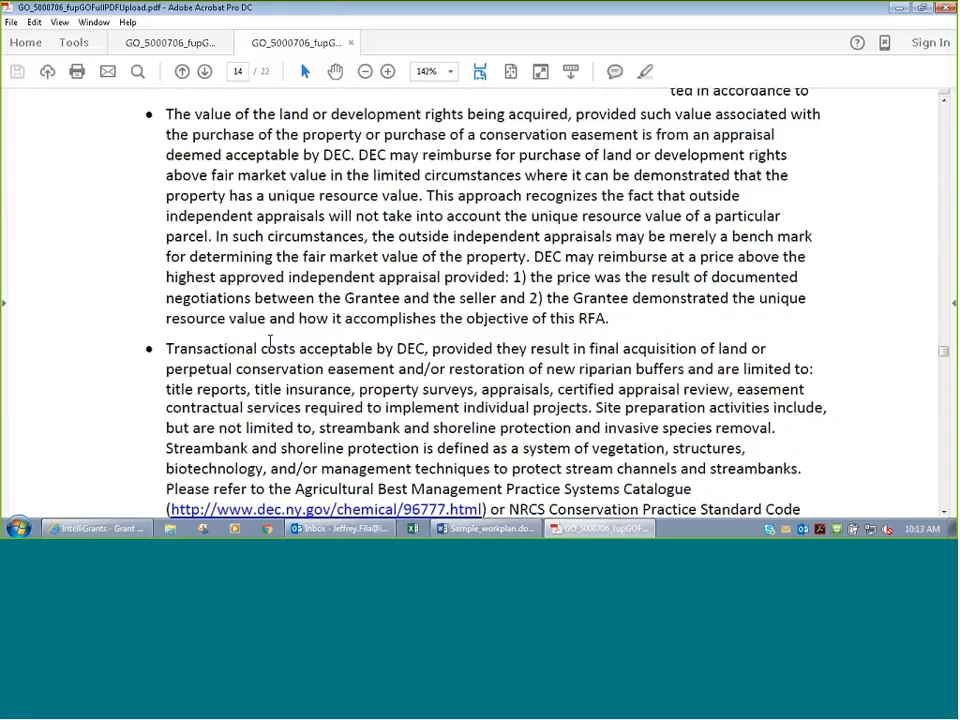
{"action": "scroll", "coordinate": [270, 342], "scroll_direction": "down", "scroll_amount": 3}
{"action": "scroll", "coordinate": [270, 342], "scroll_direction": "down", "scroll_amount": 15}
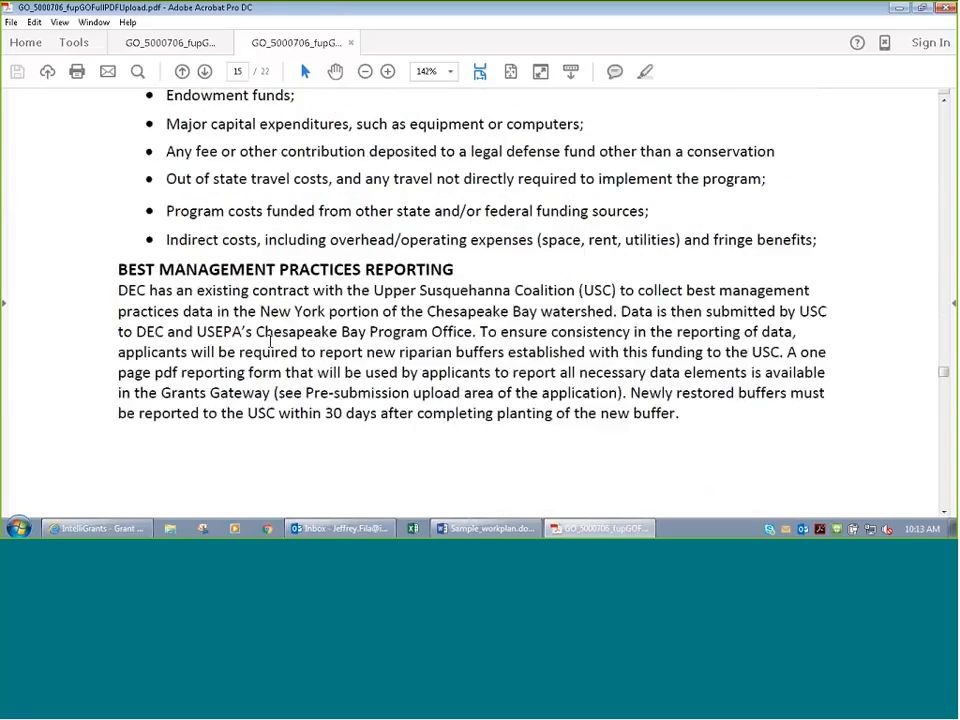
{"action": "scroll", "coordinate": [270, 342], "scroll_direction": "down", "scroll_amount": 2}
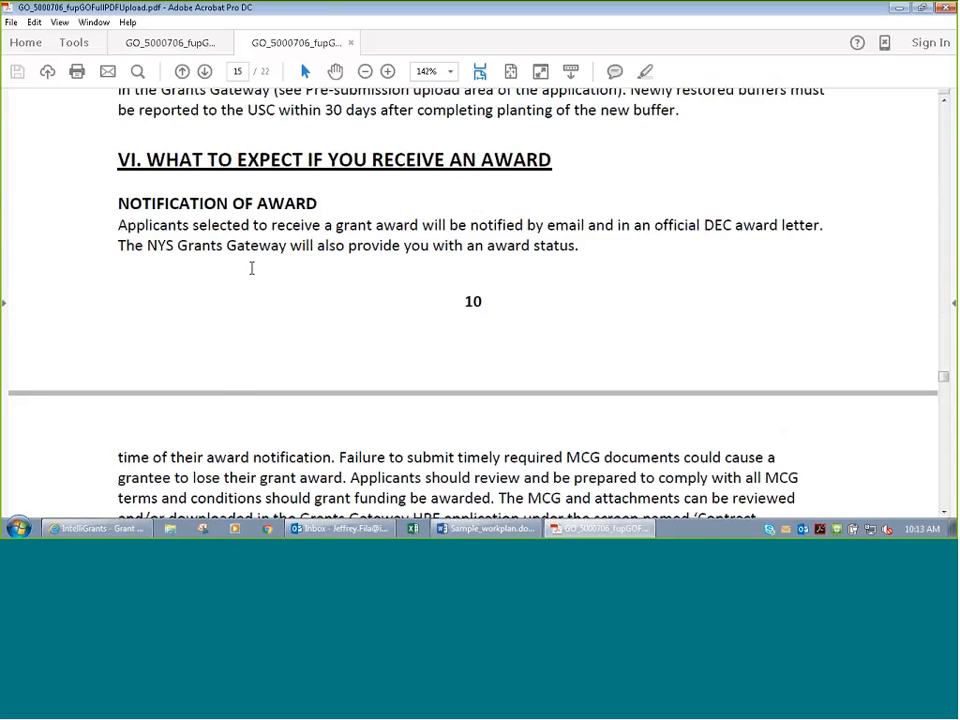
{"action": "scroll", "coordinate": [251, 268], "scroll_direction": "down", "scroll_amount": 10}
{"action": "scroll", "coordinate": [248, 268], "scroll_direction": "down", "scroll_amount": 10}
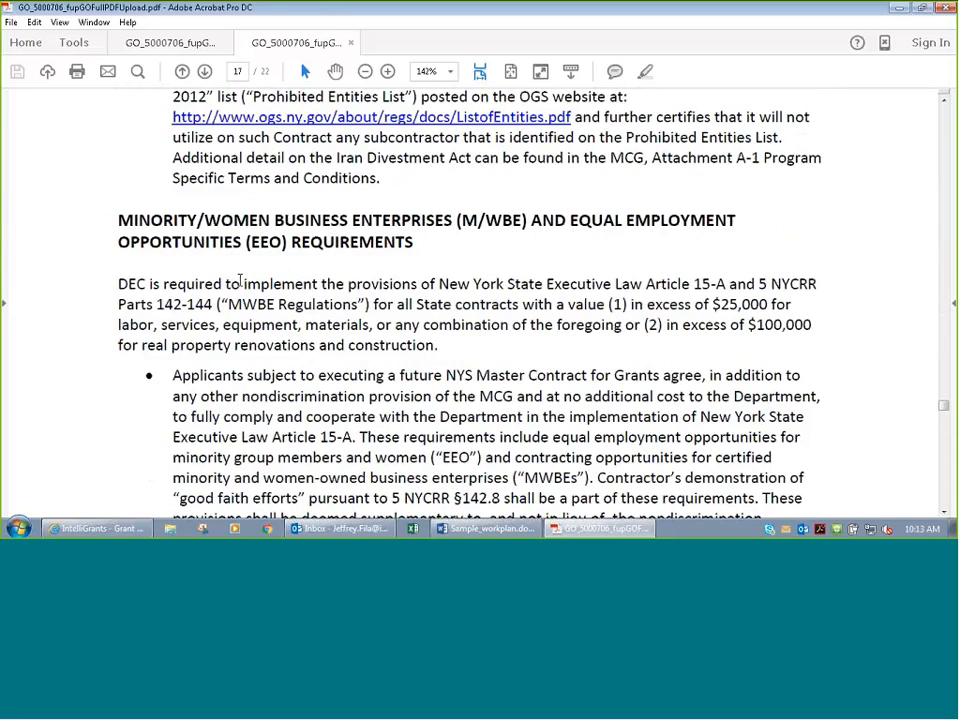
{"action": "scroll", "coordinate": [286, 316], "scroll_direction": "down", "scroll_amount": 5}
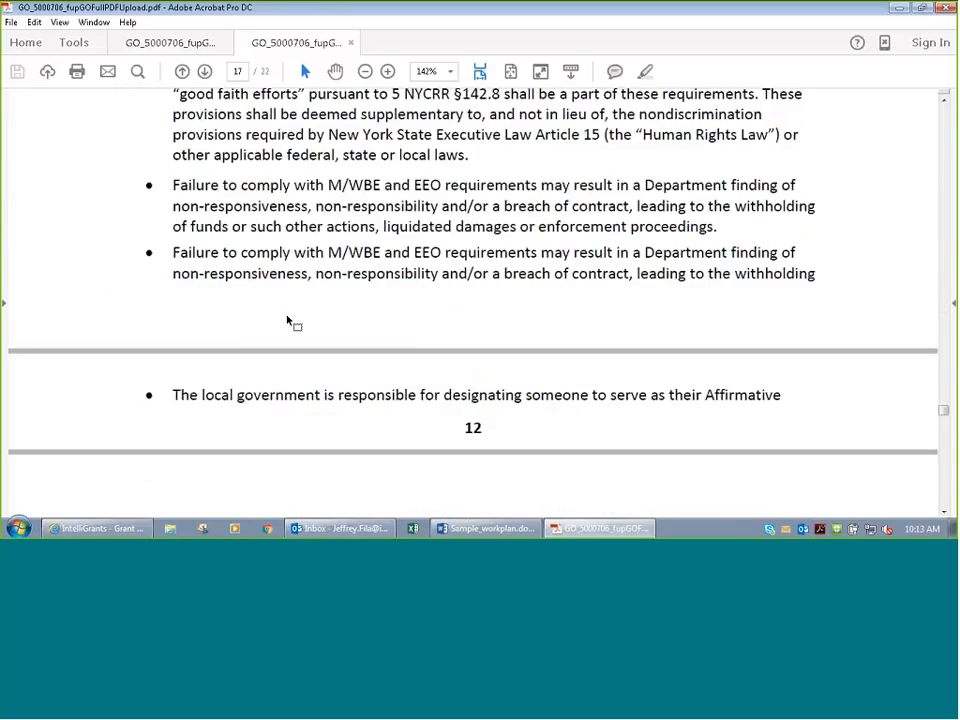
{"action": "scroll", "coordinate": [287, 320], "scroll_direction": "down", "scroll_amount": 12}
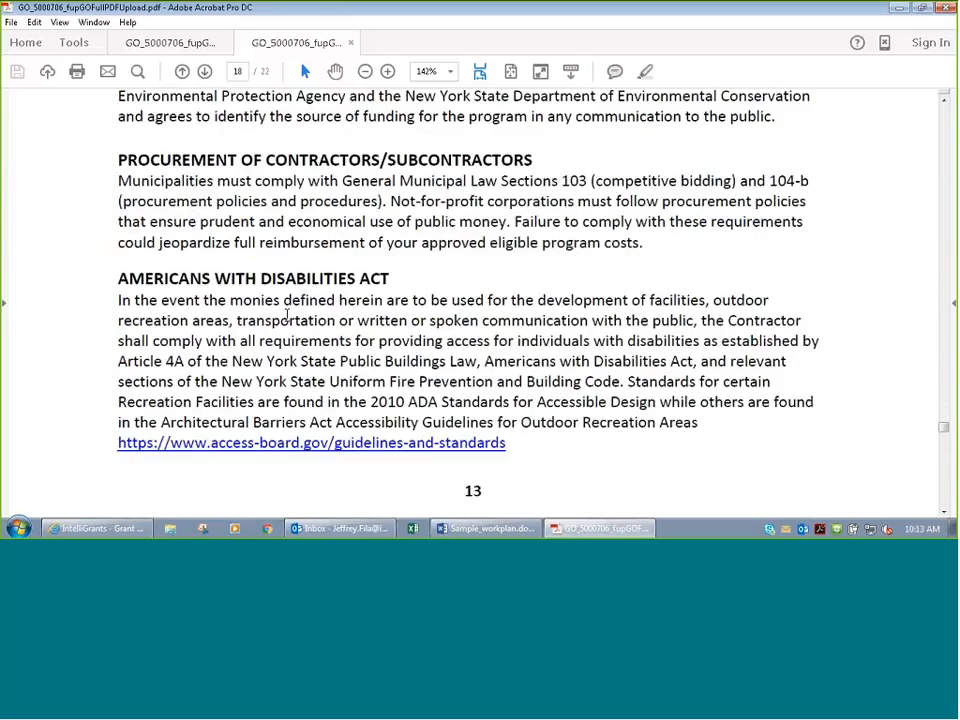
{"action": "scroll", "coordinate": [286, 316], "scroll_direction": "down", "scroll_amount": 10}
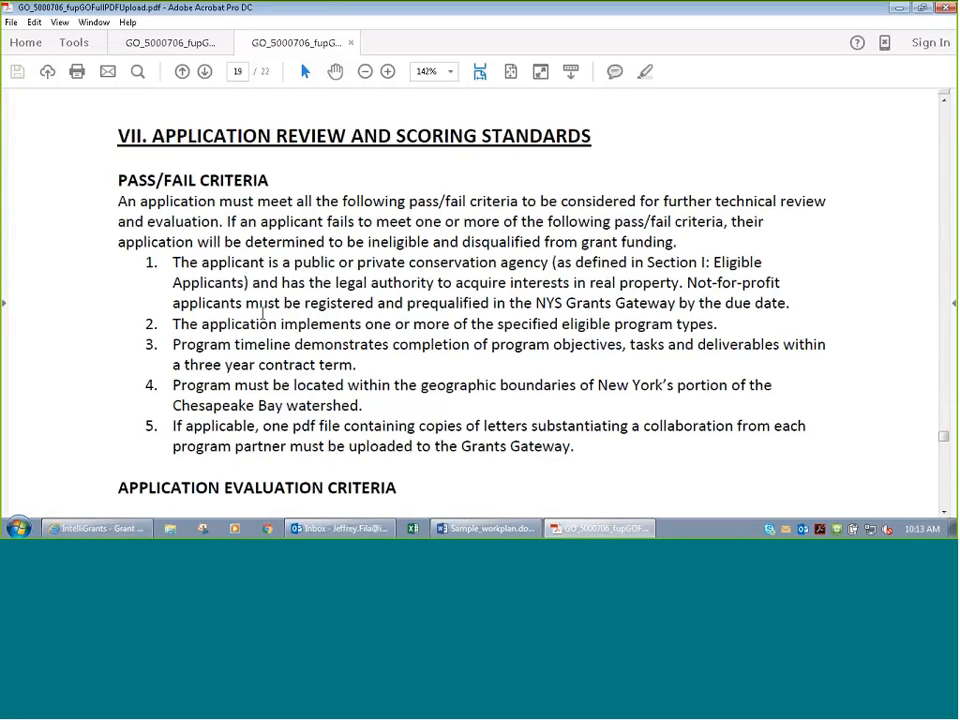
Step: Scroll through the evaluation tables and bonus points to section VIII on page 22
{"action": "scroll", "coordinate": [297, 340], "scroll_direction": "down", "scroll_amount": 1}
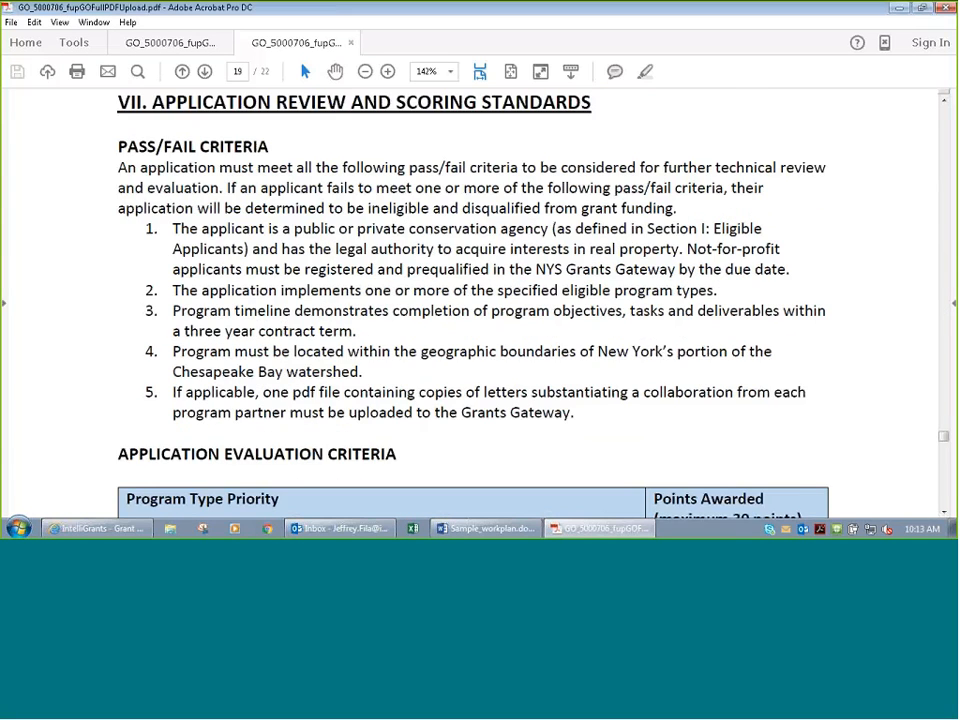
{"action": "scroll", "coordinate": [322, 300], "scroll_direction": "down", "scroll_amount": 2}
{"action": "scroll", "coordinate": [322, 300], "scroll_direction": "down", "scroll_amount": 8}
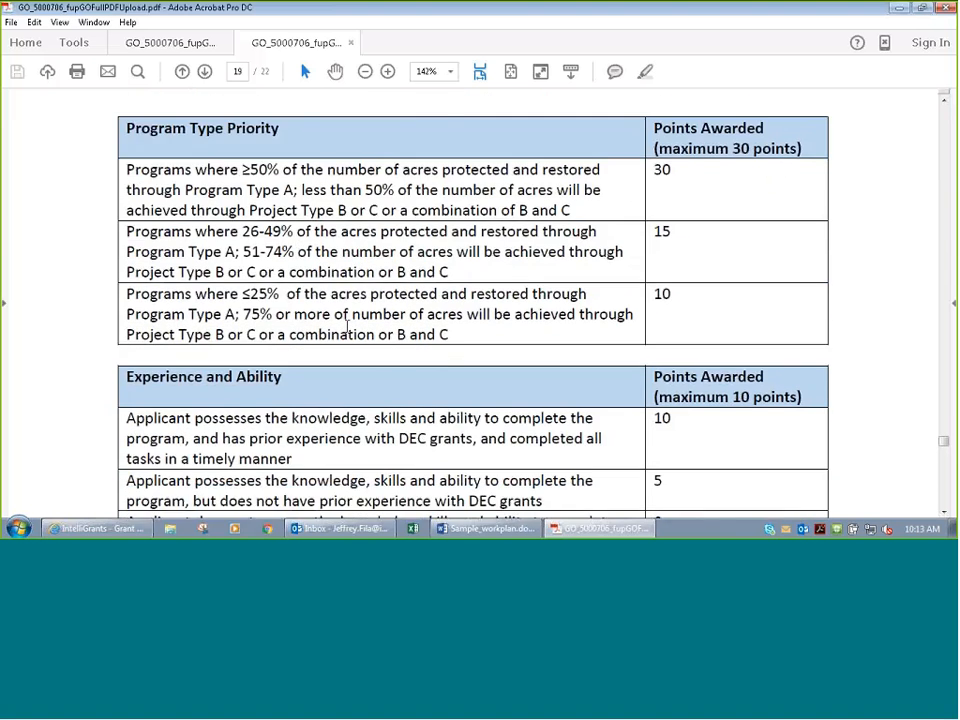
{"action": "scroll", "coordinate": [348, 330], "scroll_direction": "down", "scroll_amount": 10}
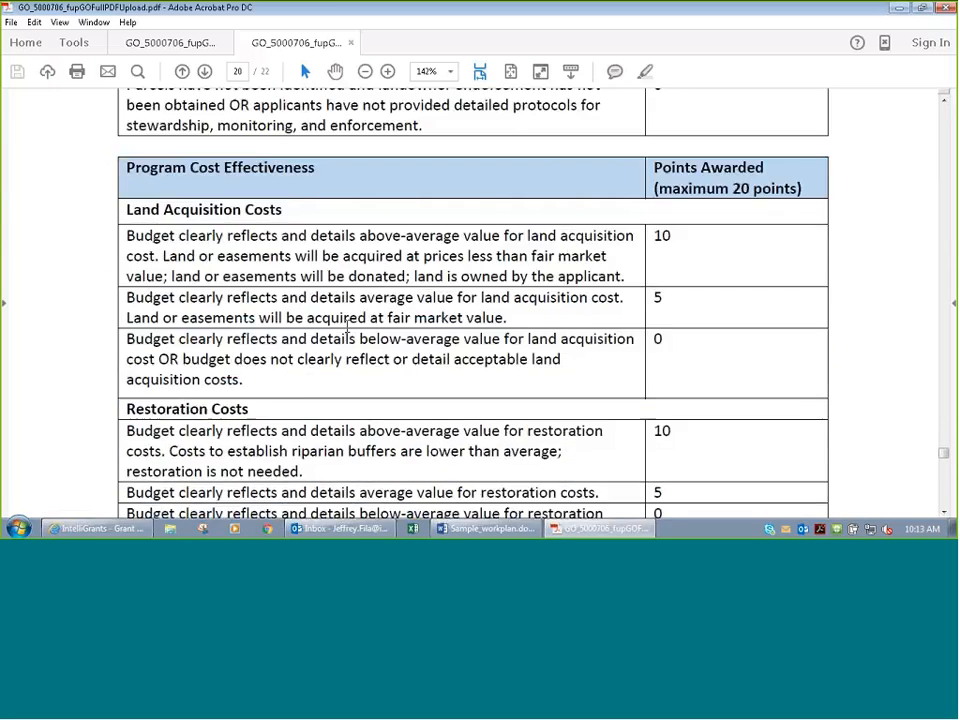
{"action": "scroll", "coordinate": [348, 333], "scroll_direction": "down", "scroll_amount": 3}
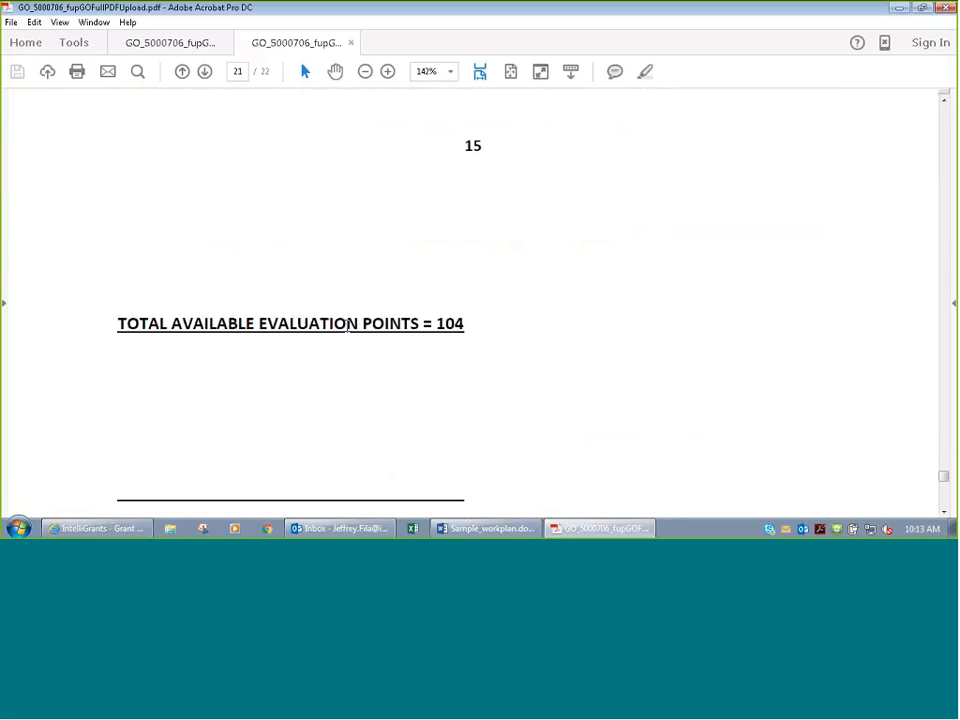
{"action": "scroll", "coordinate": [348, 333], "scroll_direction": "up", "scroll_amount": 1}
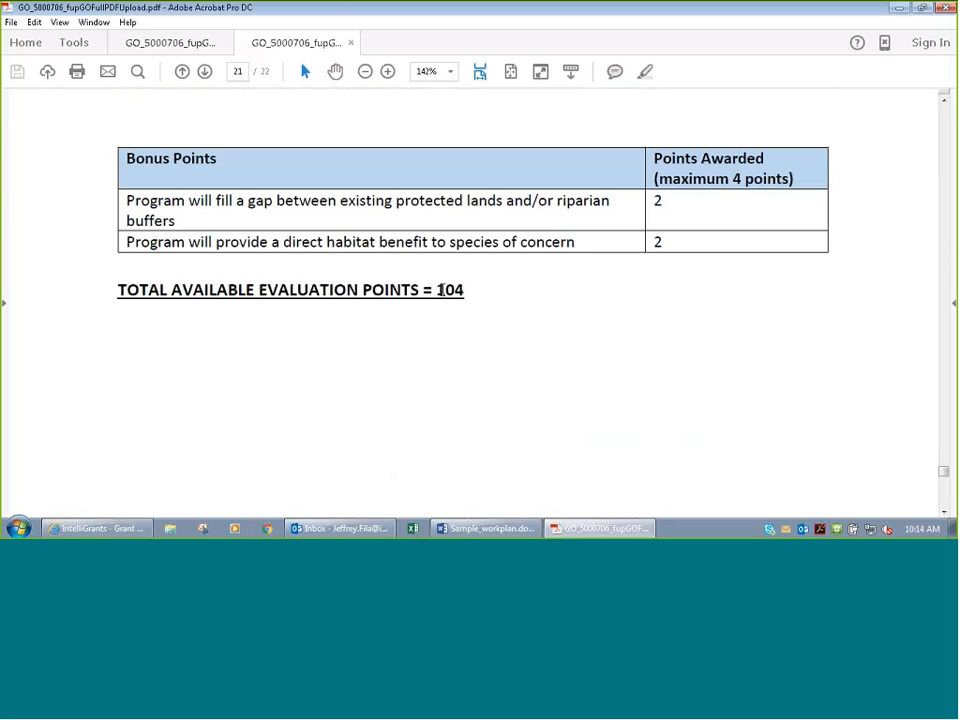
{"action": "scroll", "coordinate": [441, 289], "scroll_direction": "down", "scroll_amount": 5}
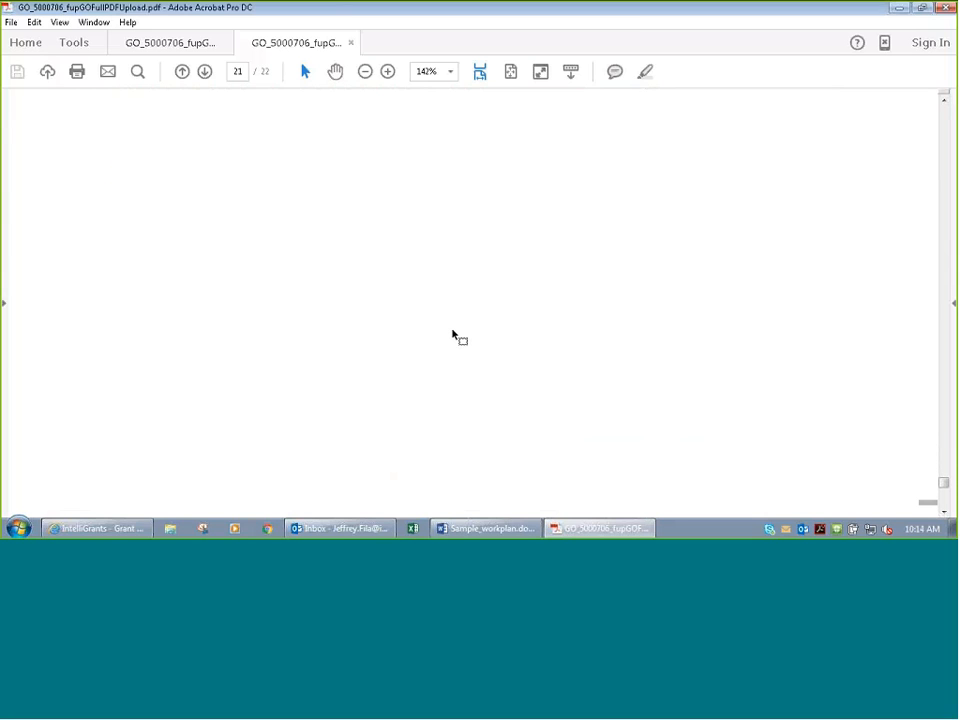
{"action": "scroll", "coordinate": [452, 326], "scroll_direction": "down", "scroll_amount": 3}
{"action": "scroll", "coordinate": [452, 306], "scroll_direction": "up", "scroll_amount": 1}
{"action": "scroll", "coordinate": [470, 311], "scroll_direction": "up", "scroll_amount": 1}
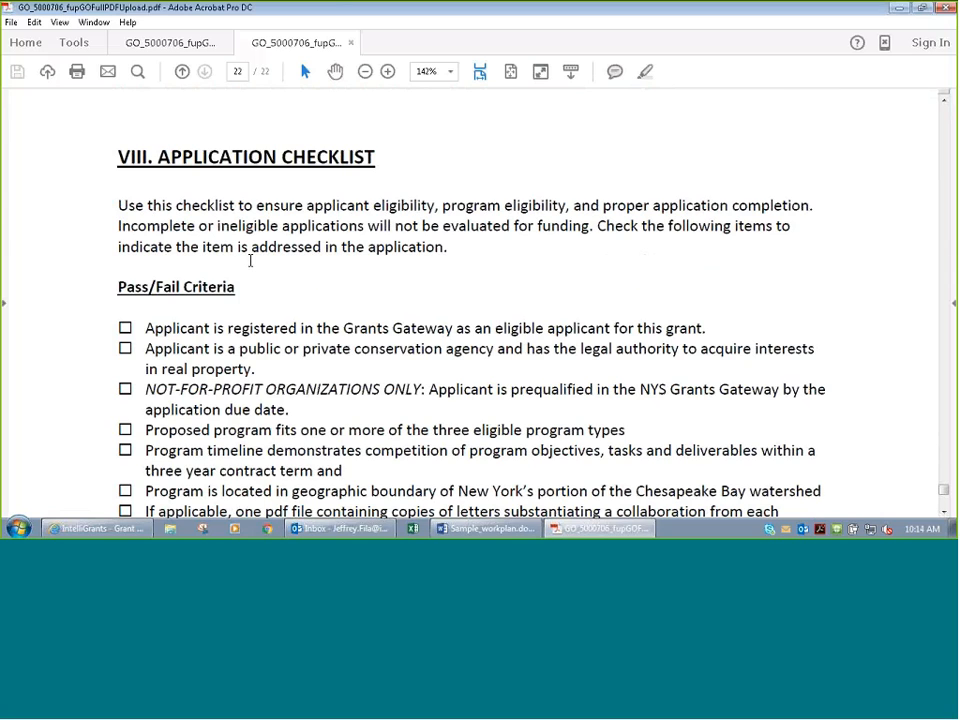
{"action": "scroll", "coordinate": [250, 261], "scroll_direction": "down", "scroll_amount": 4}
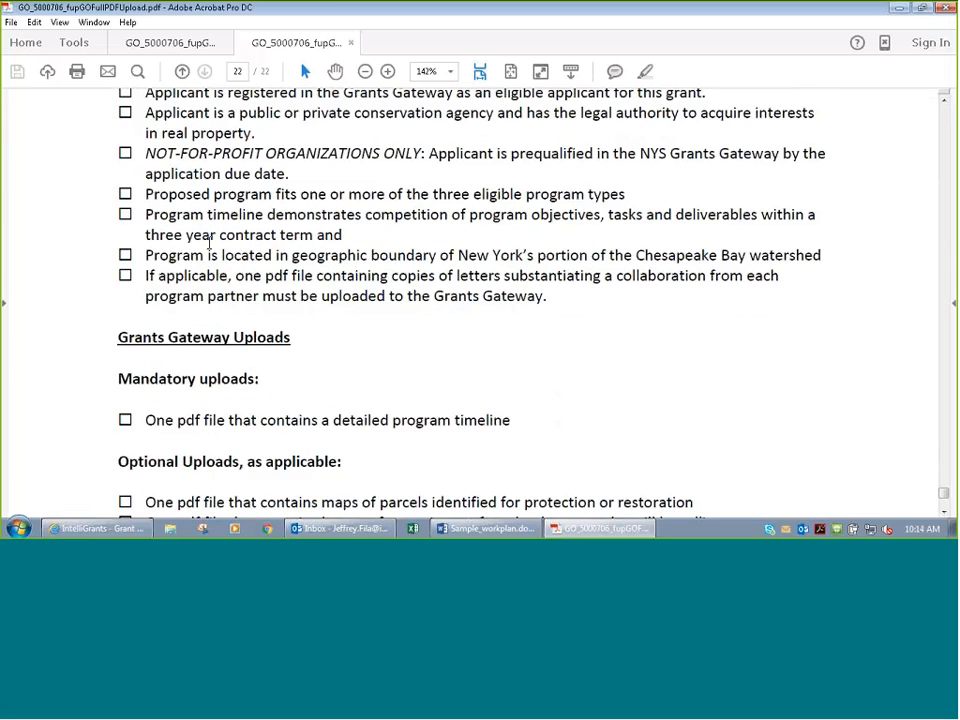
{"action": "scroll", "coordinate": [210, 243], "scroll_direction": "up", "scroll_amount": 1}
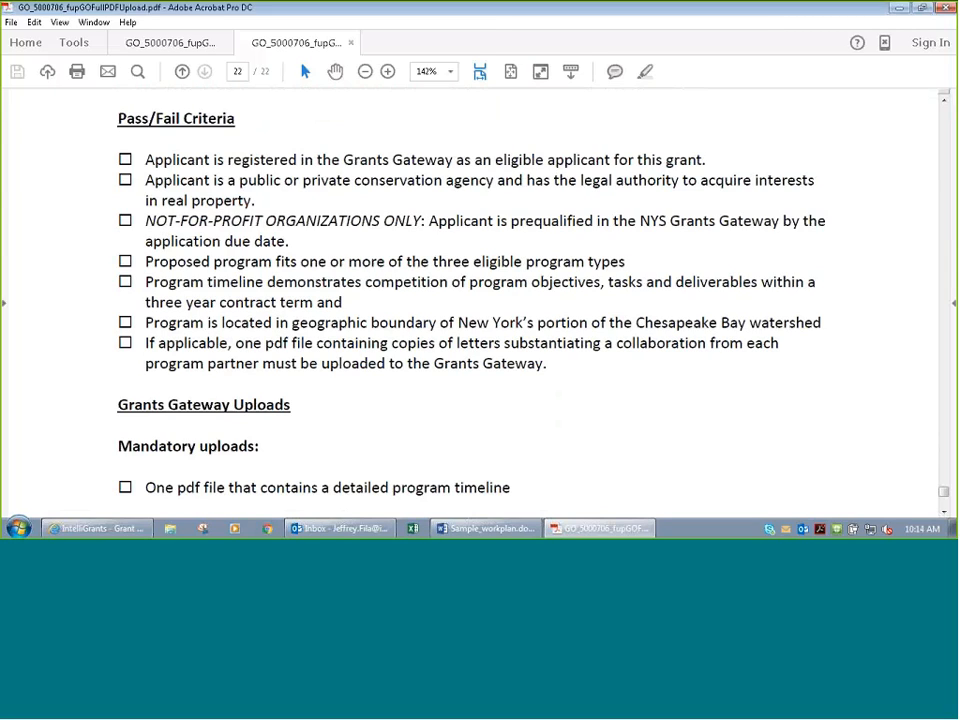
{"action": "scroll", "coordinate": [262, 263], "scroll_direction": "down", "scroll_amount": 6}
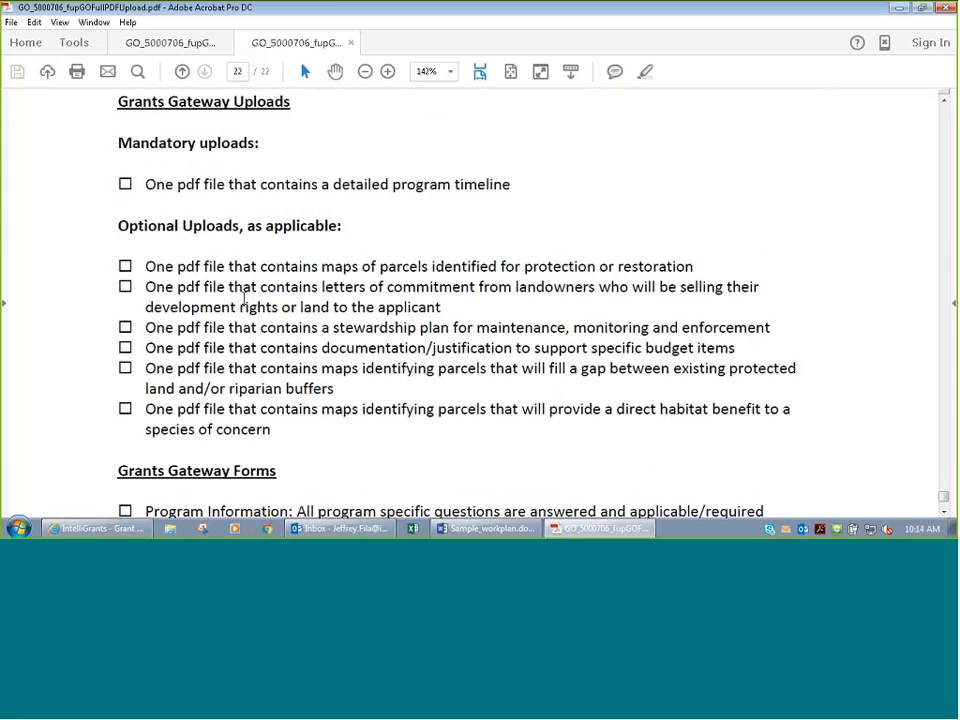
{"action": "scroll", "coordinate": [405, 352], "scroll_direction": "down", "scroll_amount": 2}
{"action": "scroll", "coordinate": [405, 352], "scroll_direction": "down", "scroll_amount": 4}
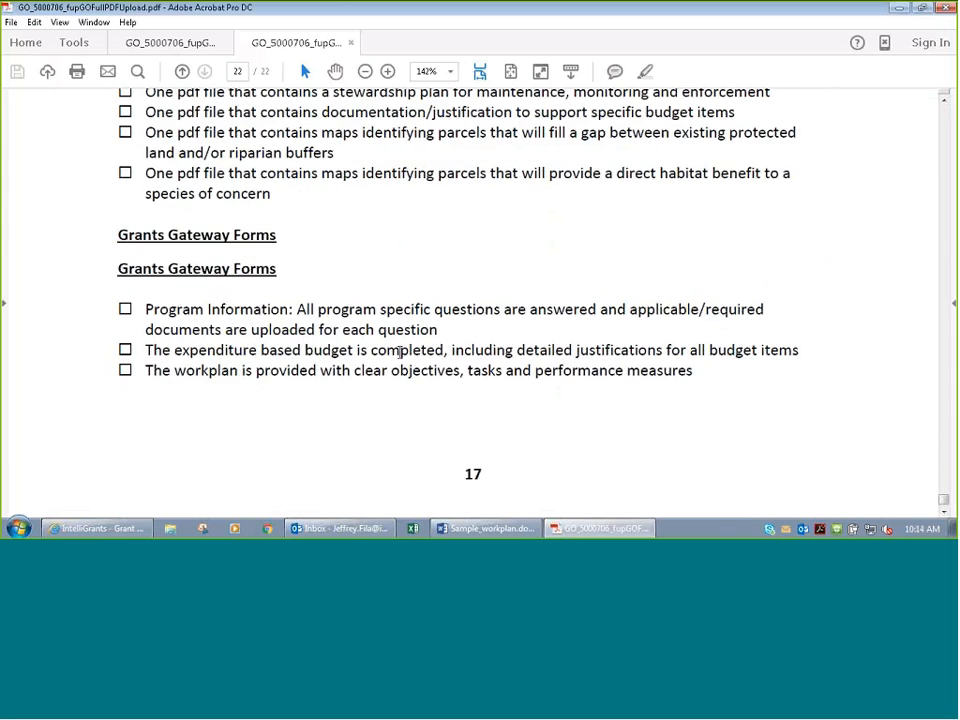
{"action": "scroll", "coordinate": [399, 352], "scroll_direction": "up", "scroll_amount": 6}
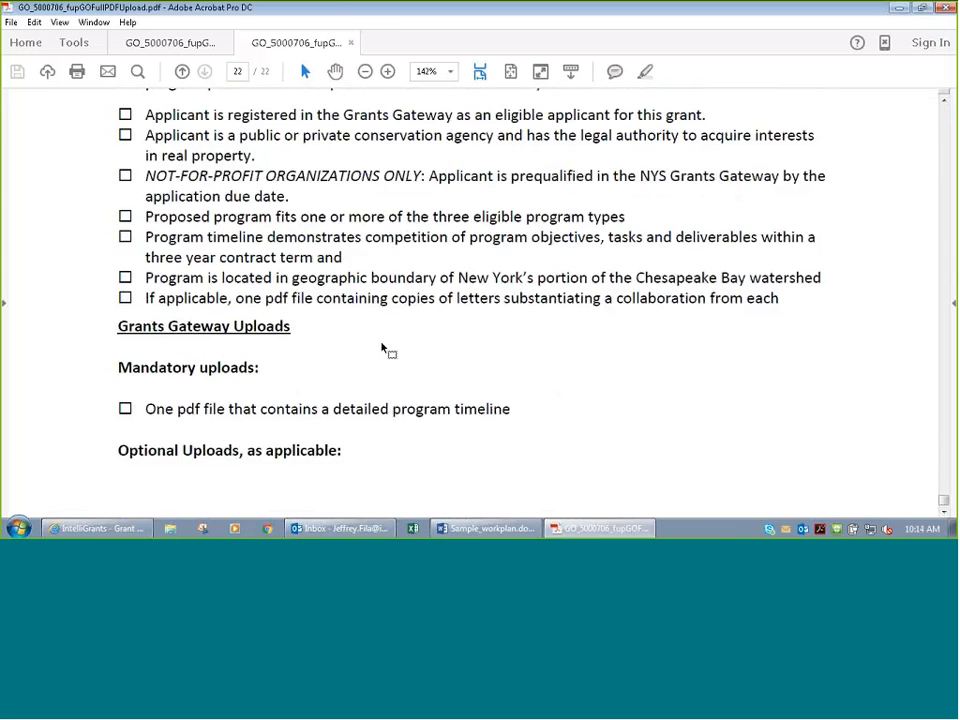
{"action": "scroll", "coordinate": [382, 348], "scroll_direction": "up", "scroll_amount": 9}
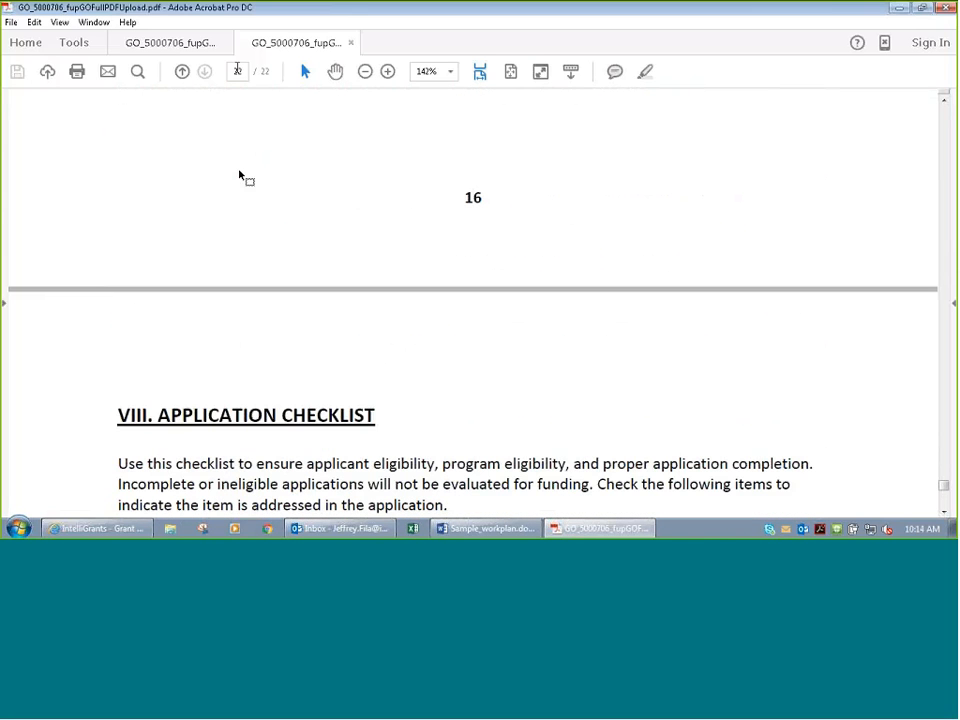
Step: Minimize Acrobat, go back to the search results, then reach the Grant Opportunity Portal home
{"action": "left_click", "coordinate": [897, 7]}
{"action": "scroll", "coordinate": [491, 418], "scroll_direction": "up", "scroll_amount": 12}
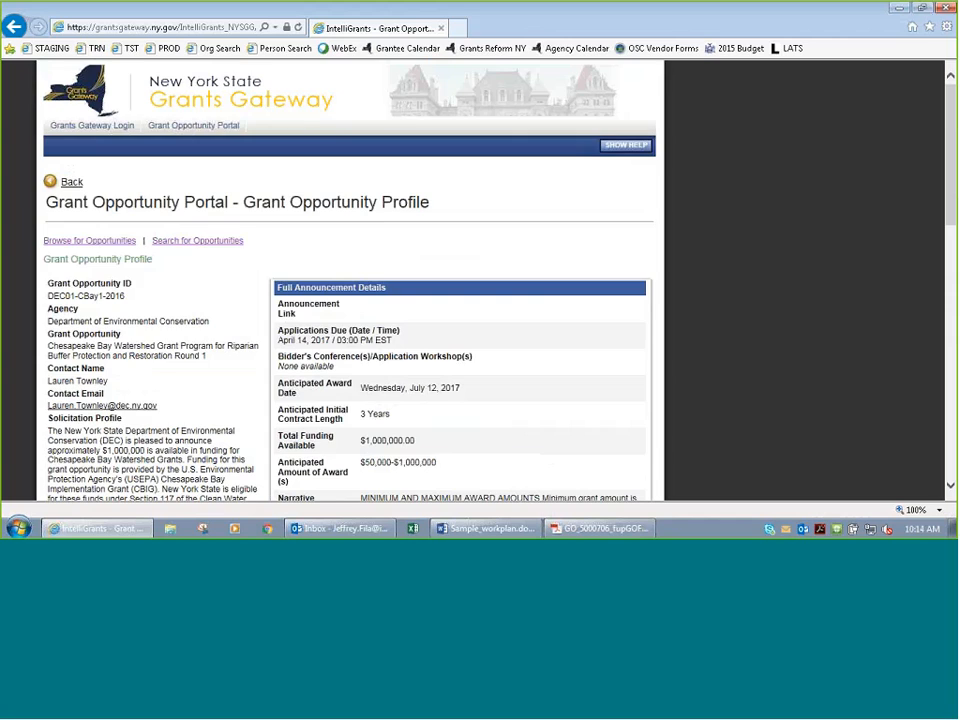
{"action": "scroll", "coordinate": [113, 146], "scroll_direction": "down", "scroll_amount": 3}
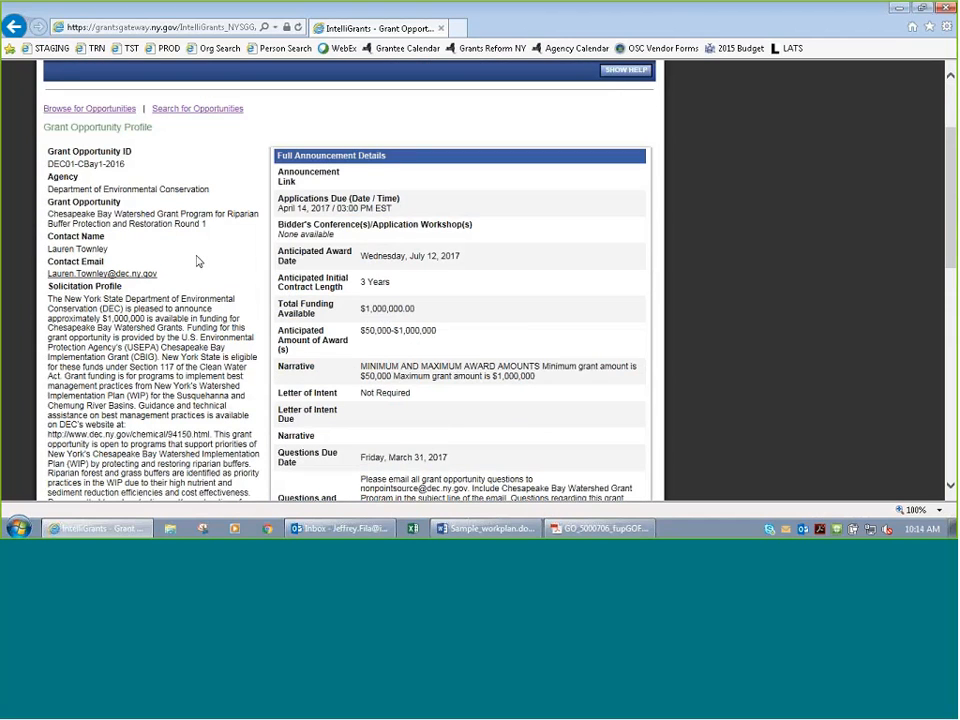
{"action": "scroll", "coordinate": [166, 255], "scroll_direction": "down", "scroll_amount": 10}
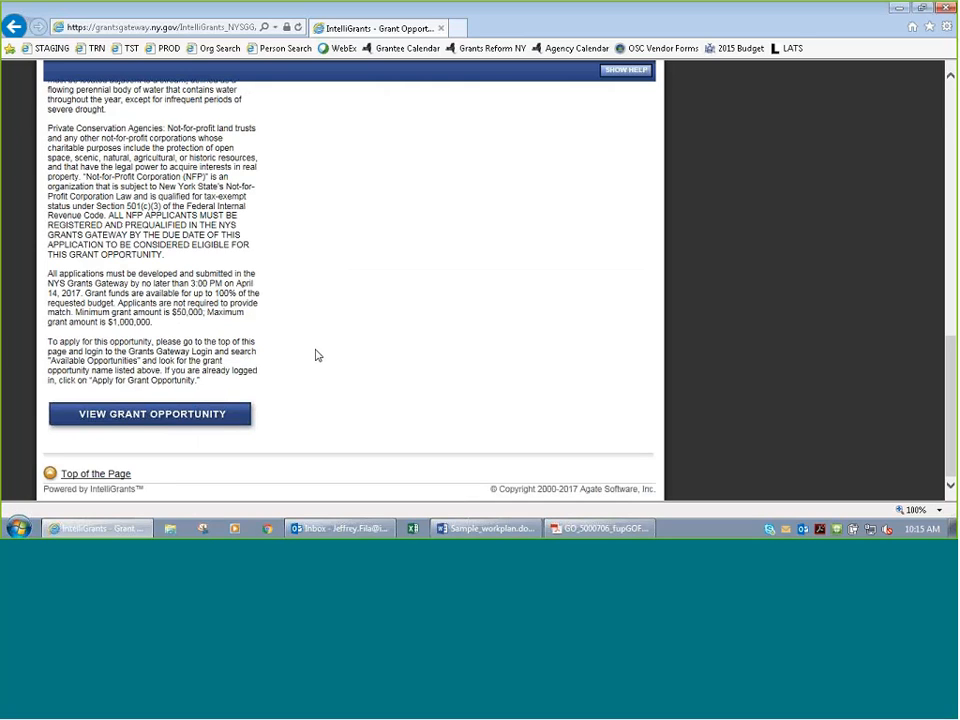
{"action": "scroll", "coordinate": [316, 355], "scroll_direction": "up", "scroll_amount": 1}
{"action": "scroll", "coordinate": [316, 355], "scroll_direction": "up", "scroll_amount": 15}
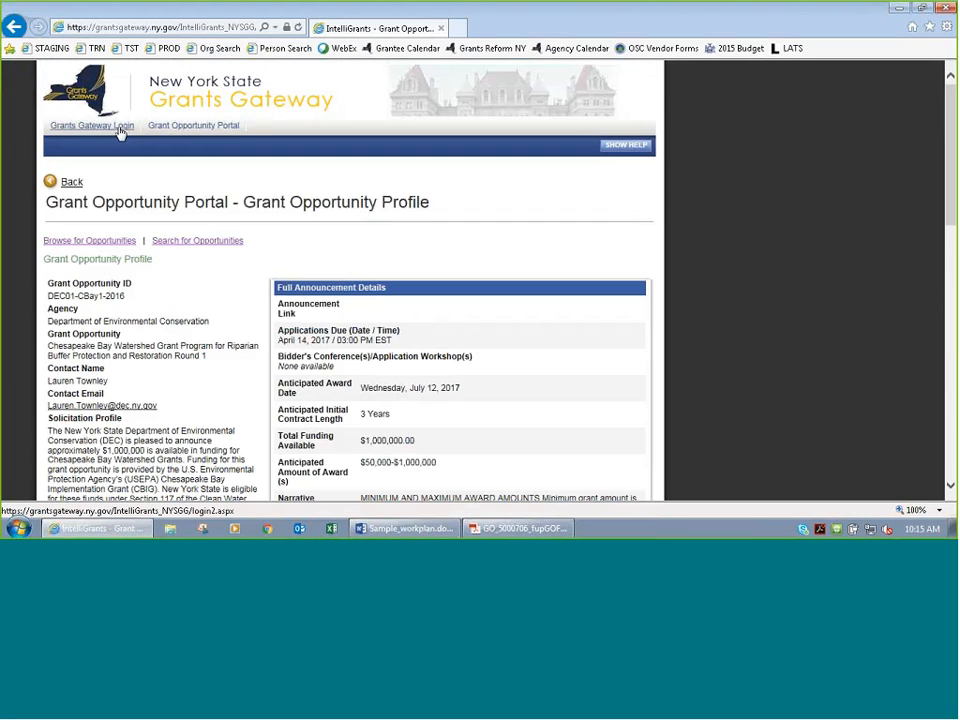
{"action": "left_click", "coordinate": [71, 182]}
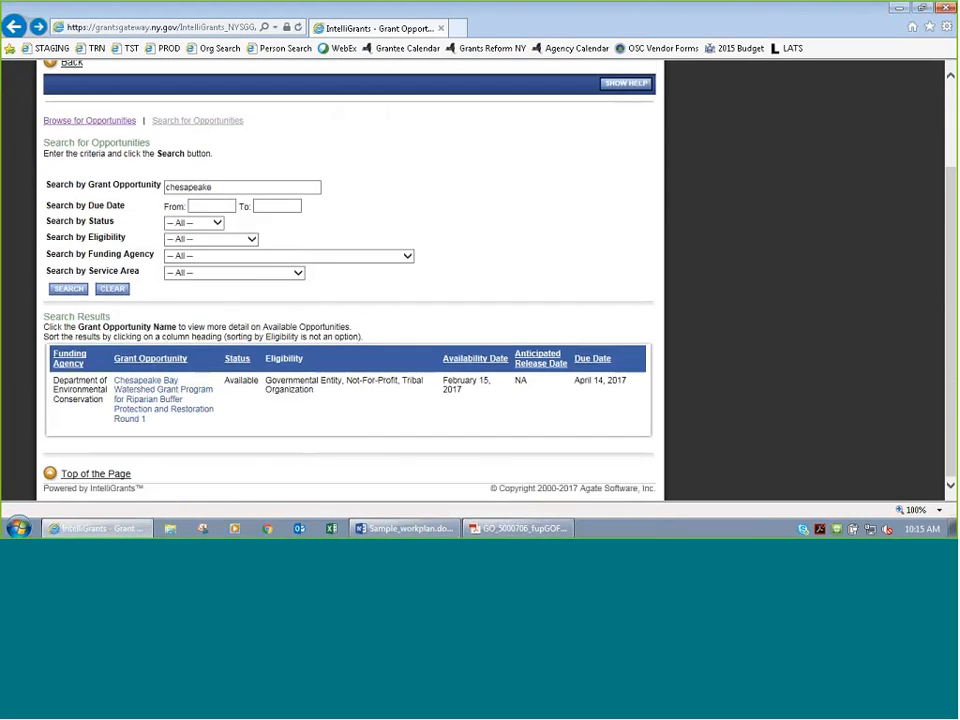
{"action": "left_click", "coordinate": [168, 125]}
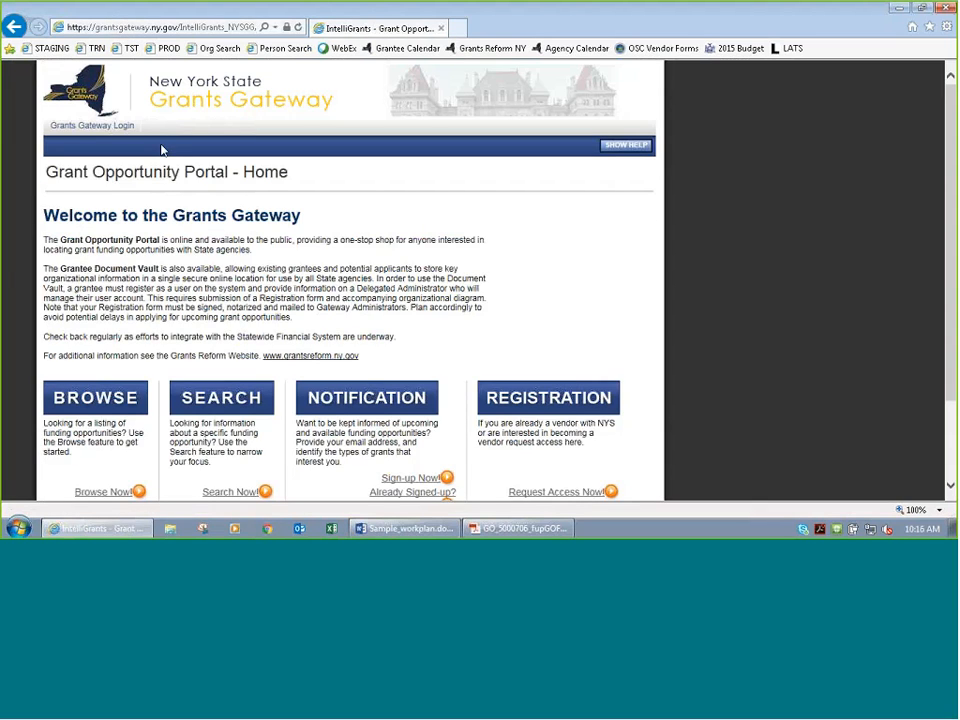
Step: Switch to the staging portal and sign in to Grants Gateway with the grantee username
{"action": "left_click", "coordinate": [84, 130]}
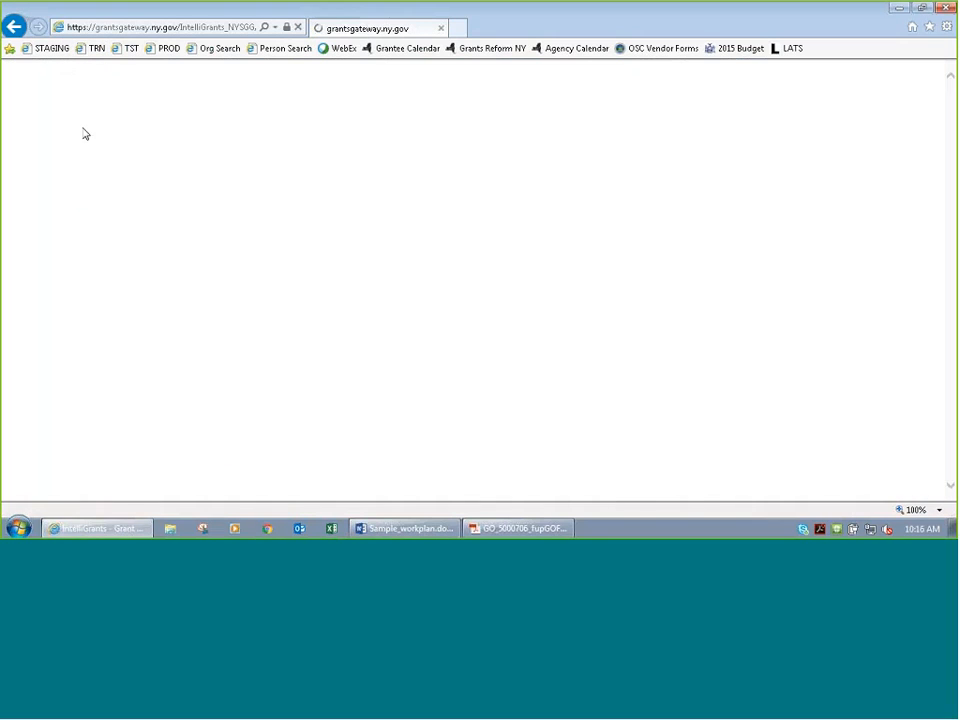
{"action": "left_click", "coordinate": [597, 190]}
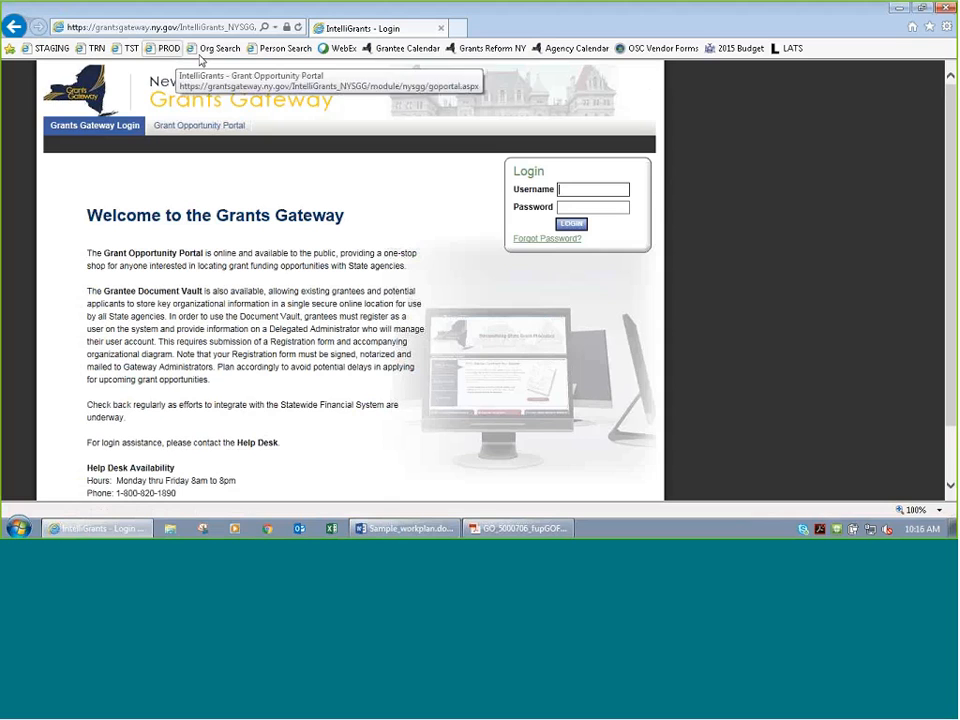
{"action": "left_click", "coordinate": [45, 50]}
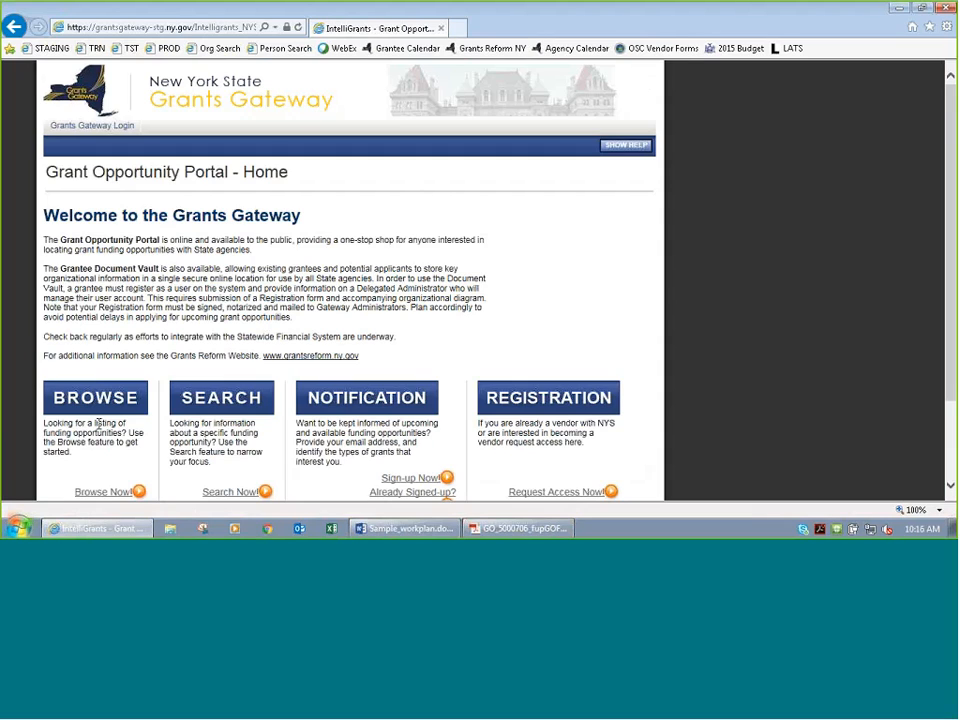
{"action": "left_click", "coordinate": [121, 127]}
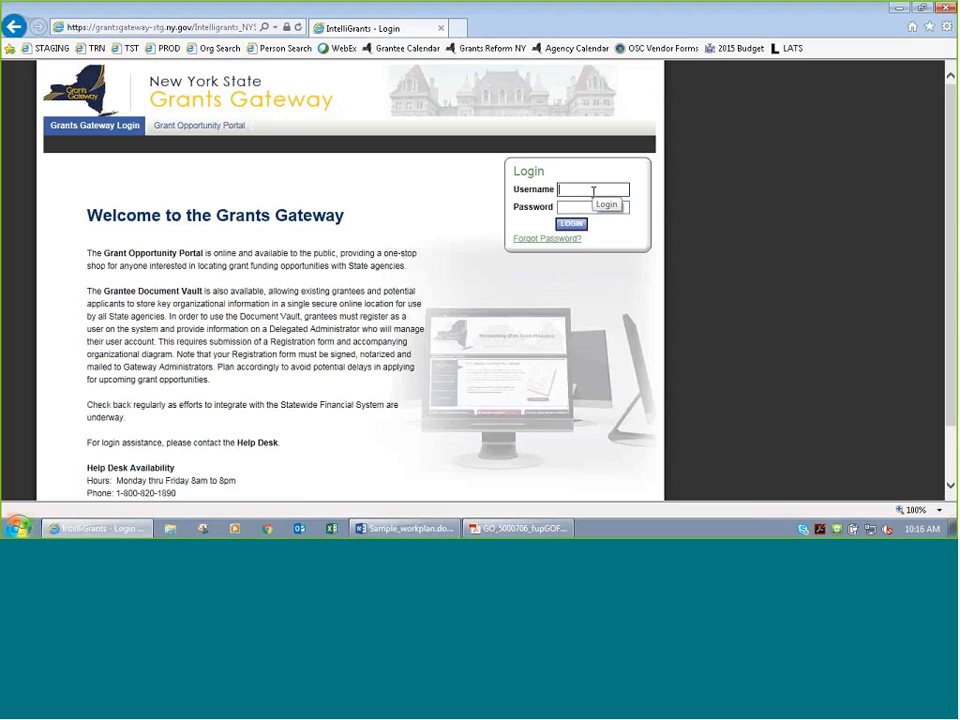
{"action": "type", "text": "jgrantee"}
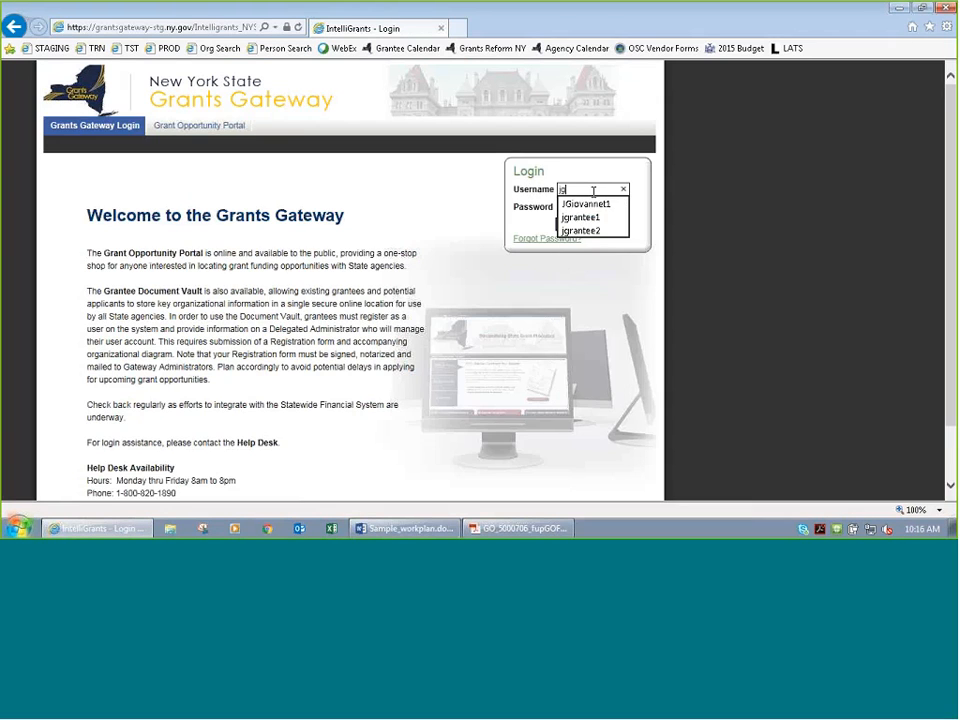
{"action": "type", "text": "1"}
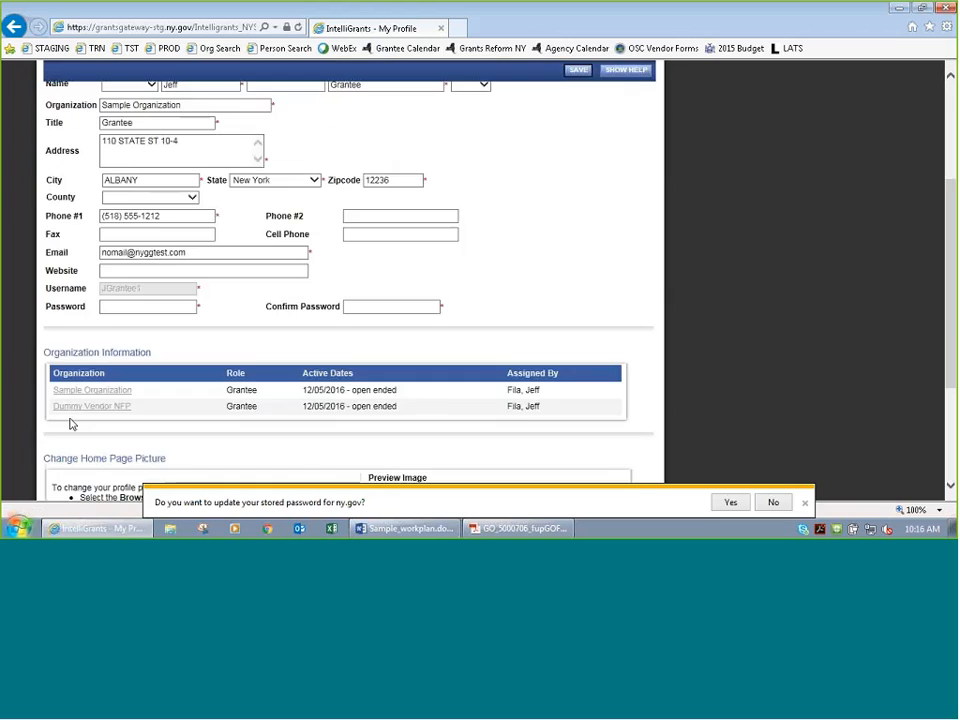
{"action": "scroll", "coordinate": [96, 402], "scroll_direction": "up", "scroll_amount": 1}
Step: Enter the new password in both the Password and Confirm Password fields
{"action": "left_click", "coordinate": [144, 373]}
{"action": "type", "text": "***********"}
{"action": "key", "text": "Tab"}
{"action": "type", "text": "***********"}
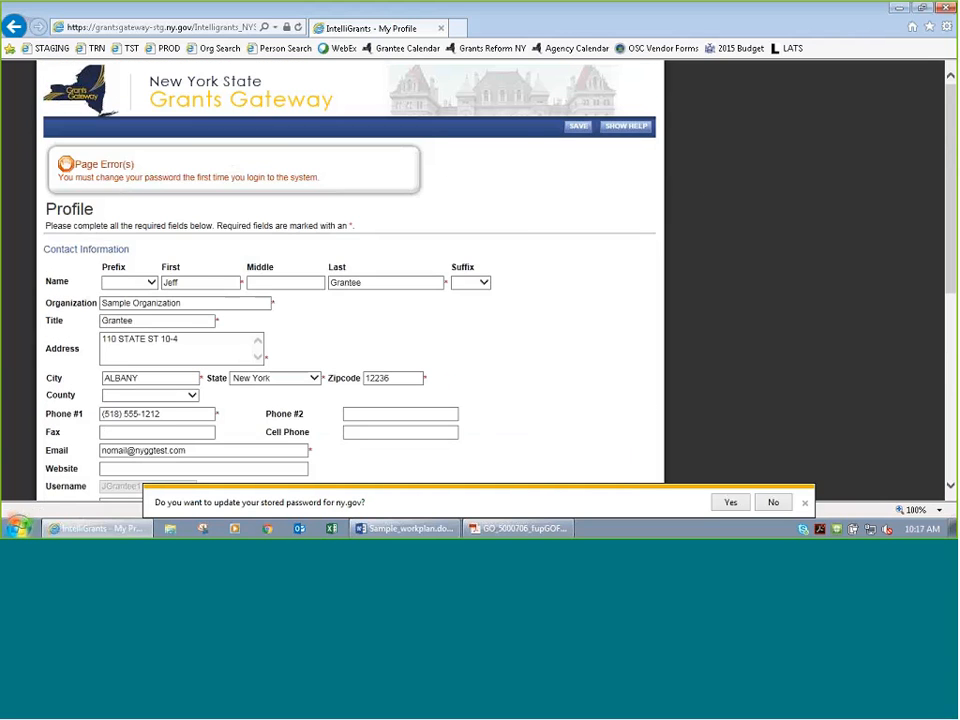
Step: Save the Profile page, then open the grantee's Main Menu from the Home tab
{"action": "scroll", "coordinate": [456, 256], "scroll_direction": "down", "scroll_amount": 3}
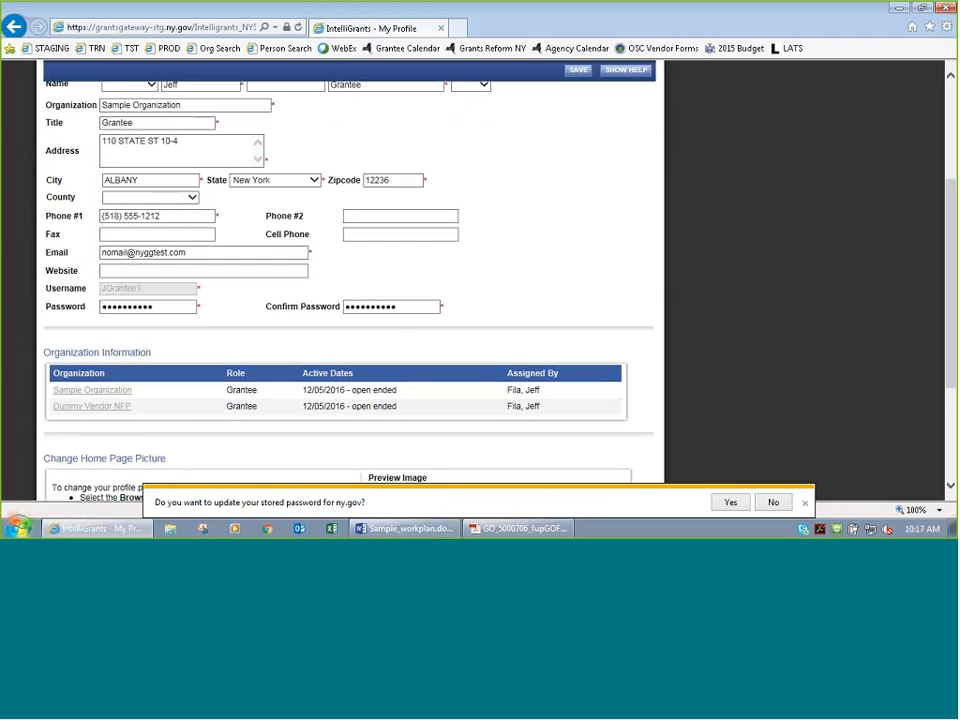
{"action": "left_click", "coordinate": [578, 72]}
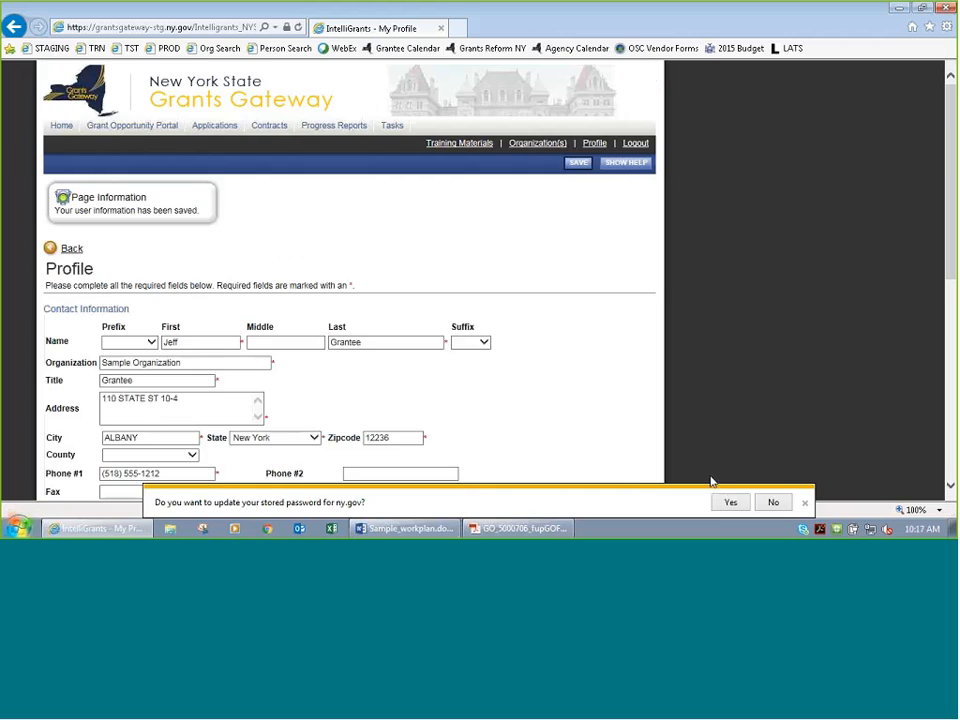
{"action": "left_click", "coordinate": [47, 99]}
{"action": "left_click", "coordinate": [63, 125]}
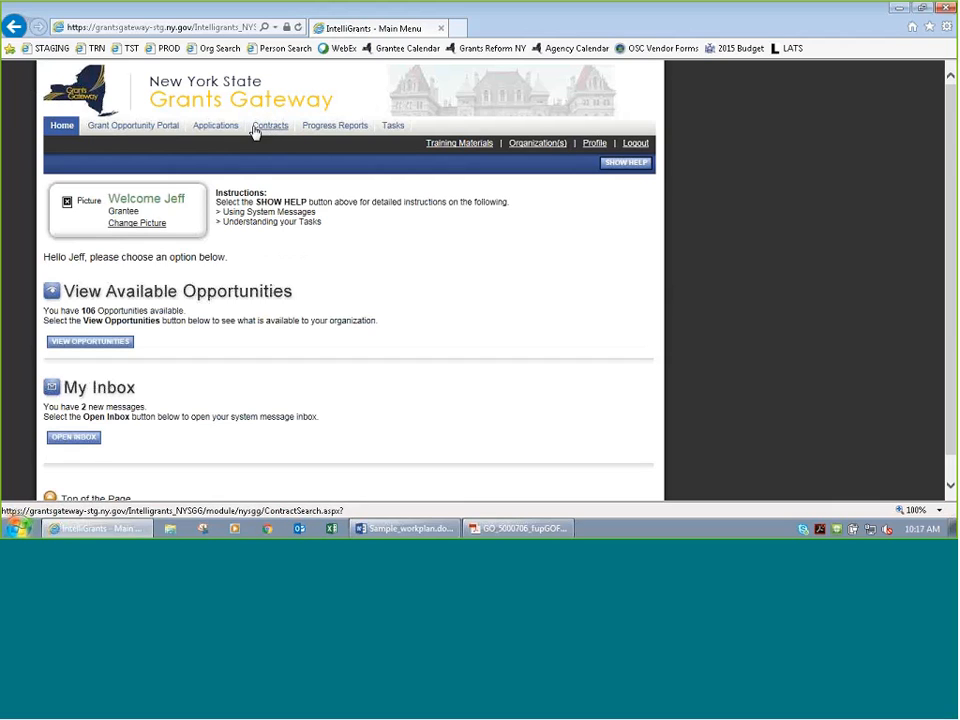
{"action": "left_click", "coordinate": [214, 128]}
{"action": "scroll", "coordinate": [203, 333], "scroll_direction": "down", "scroll_amount": 1}
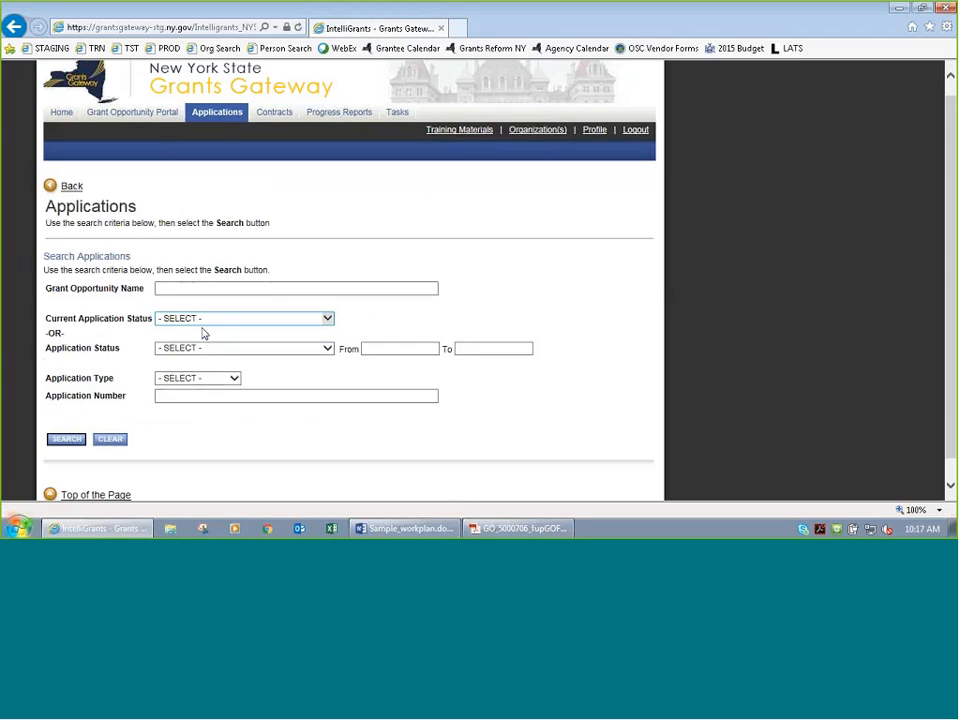
{"action": "key", "text": "alt+Left"}
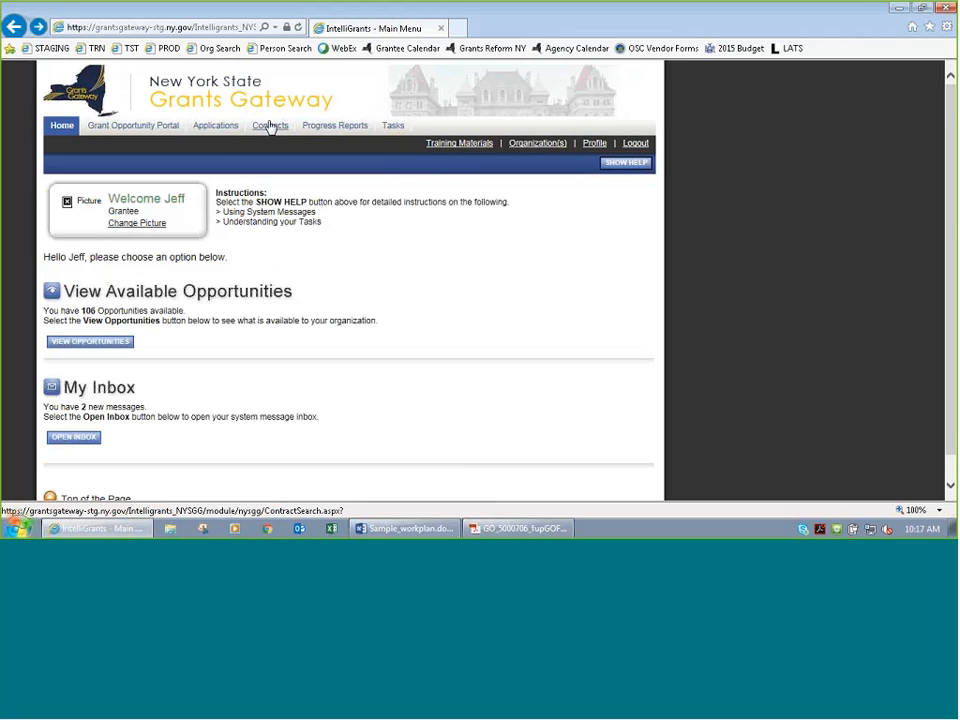
{"action": "left_click", "coordinate": [270, 127]}
{"action": "scroll", "coordinate": [197, 292], "scroll_direction": "down", "scroll_amount": 3}
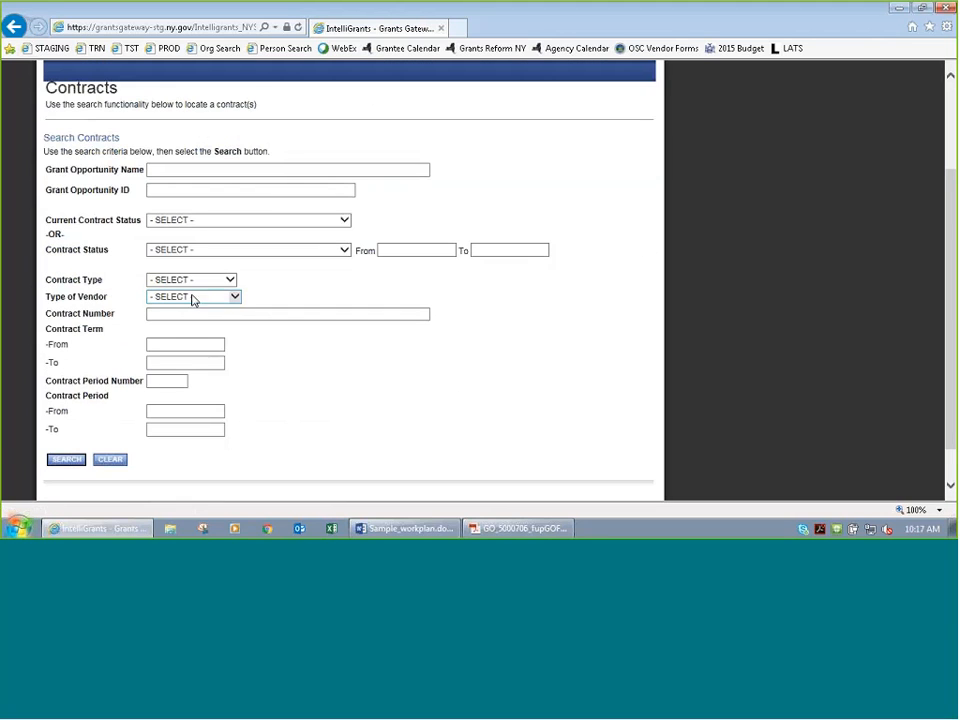
{"action": "left_click", "coordinate": [196, 173]}
{"action": "left_click", "coordinate": [168, 195]}
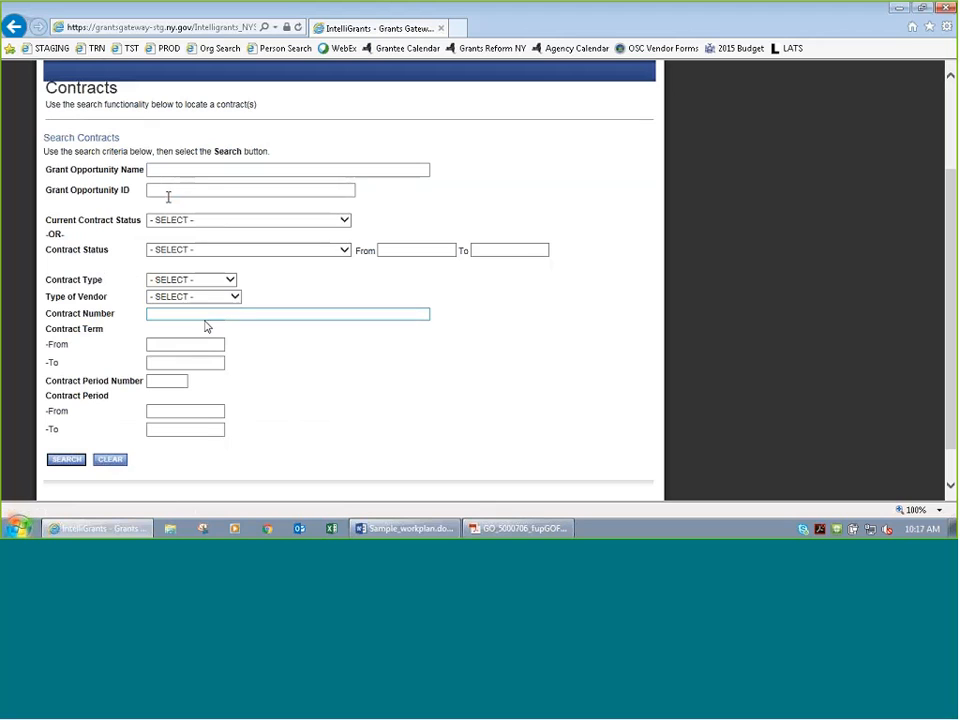
{"action": "left_click", "coordinate": [14, 27]}
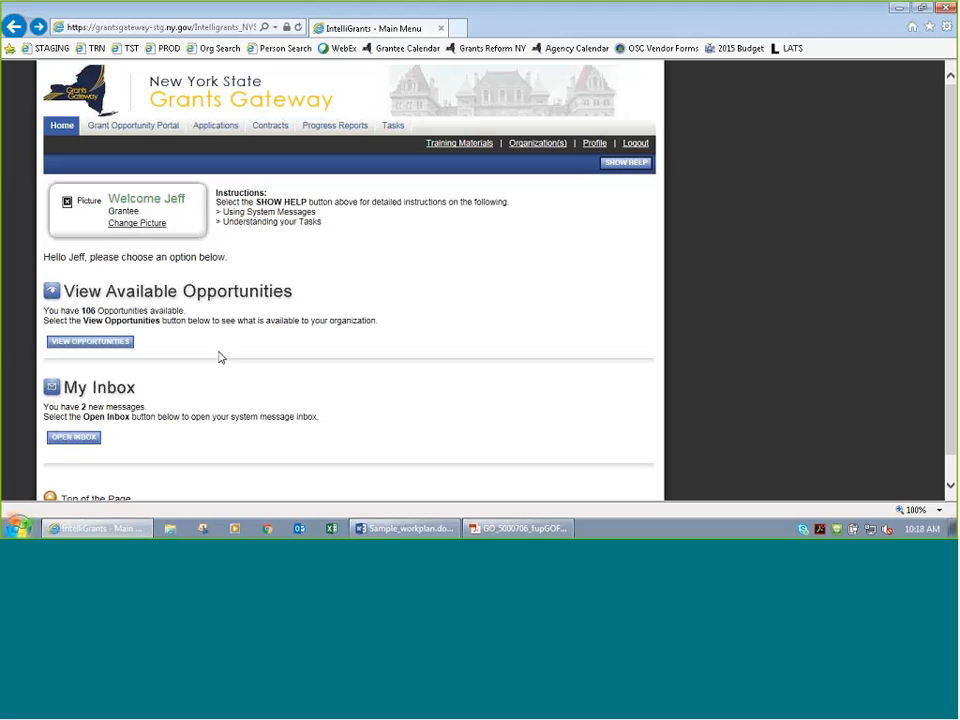
{"action": "left_click", "coordinate": [398, 128]}
{"action": "scroll", "coordinate": [278, 305], "scroll_direction": "down", "scroll_amount": 2}
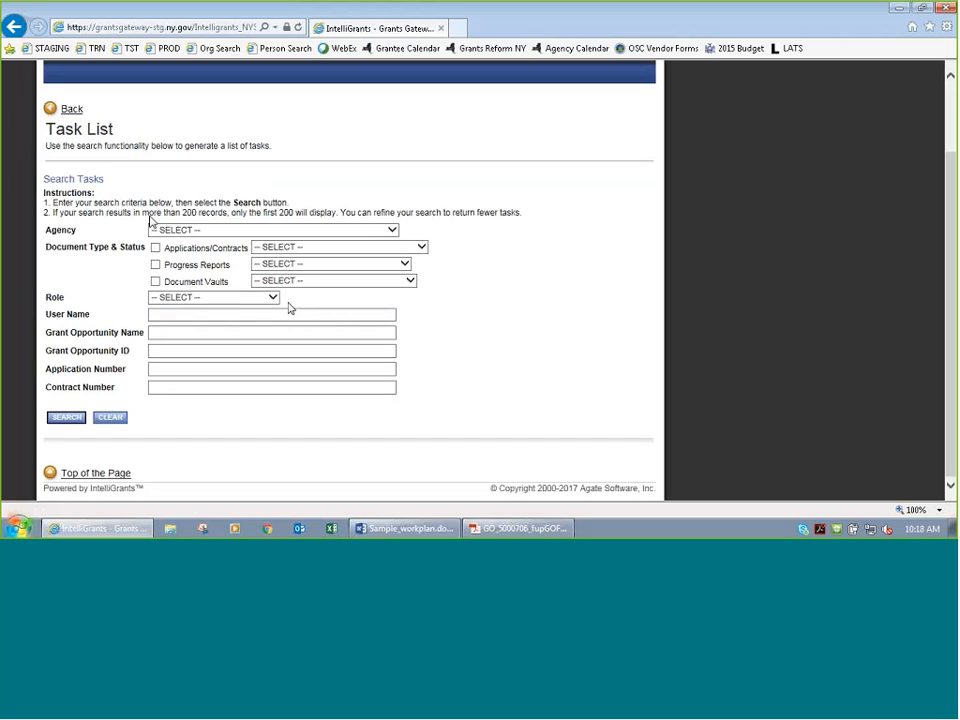
{"action": "left_click", "coordinate": [155, 248]}
{"action": "left_click", "coordinate": [169, 313]}
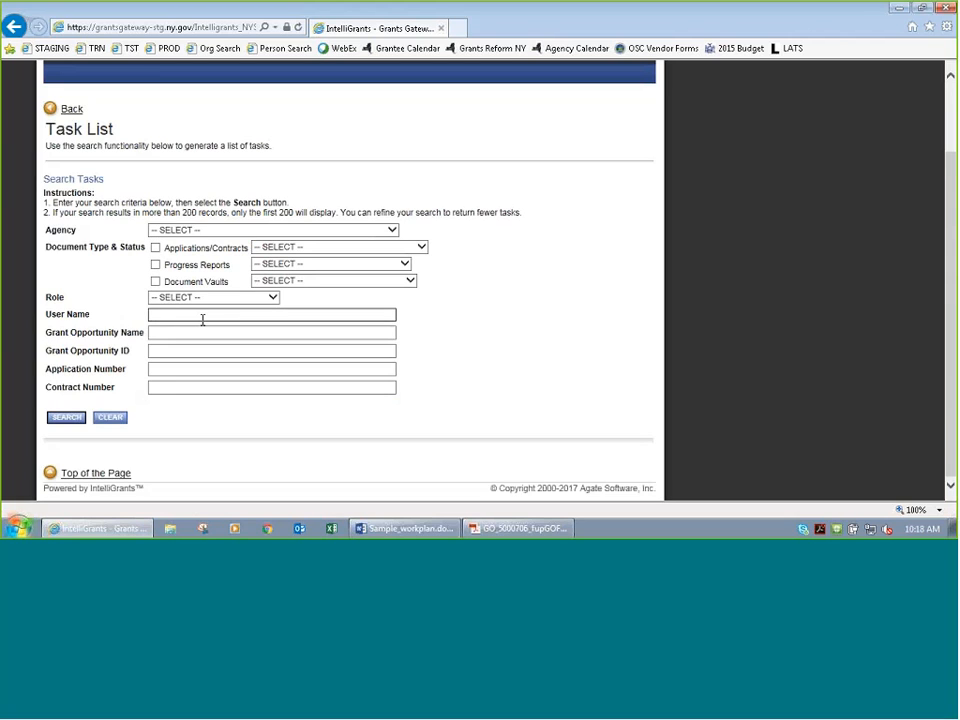
{"action": "scroll", "coordinate": [350, 280], "scroll_direction": "up", "scroll_amount": 2}
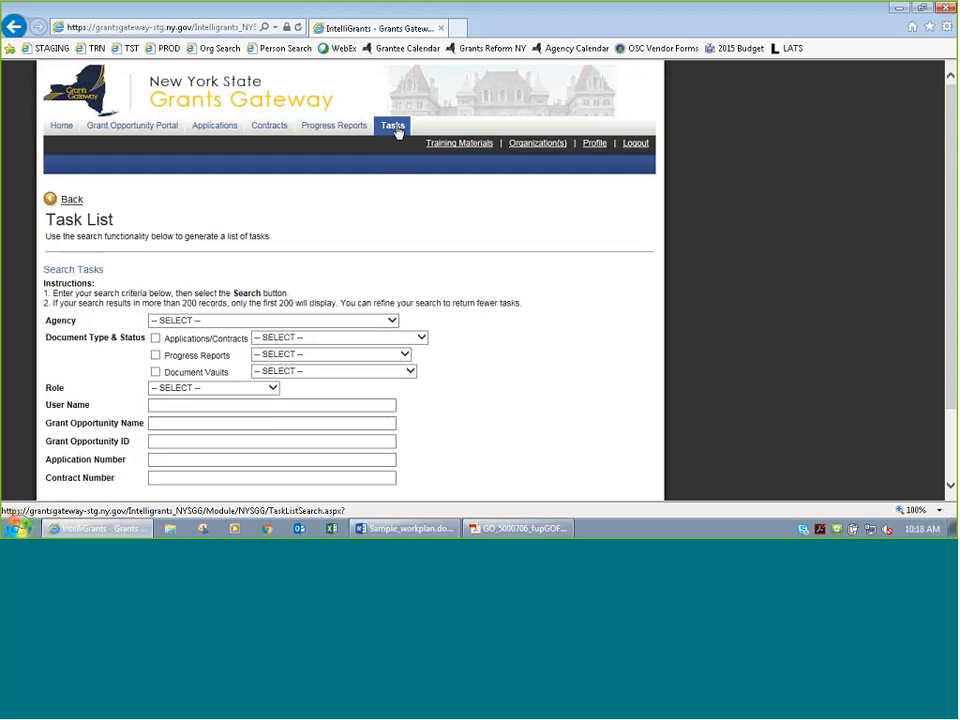
{"action": "left_click", "coordinate": [55, 130]}
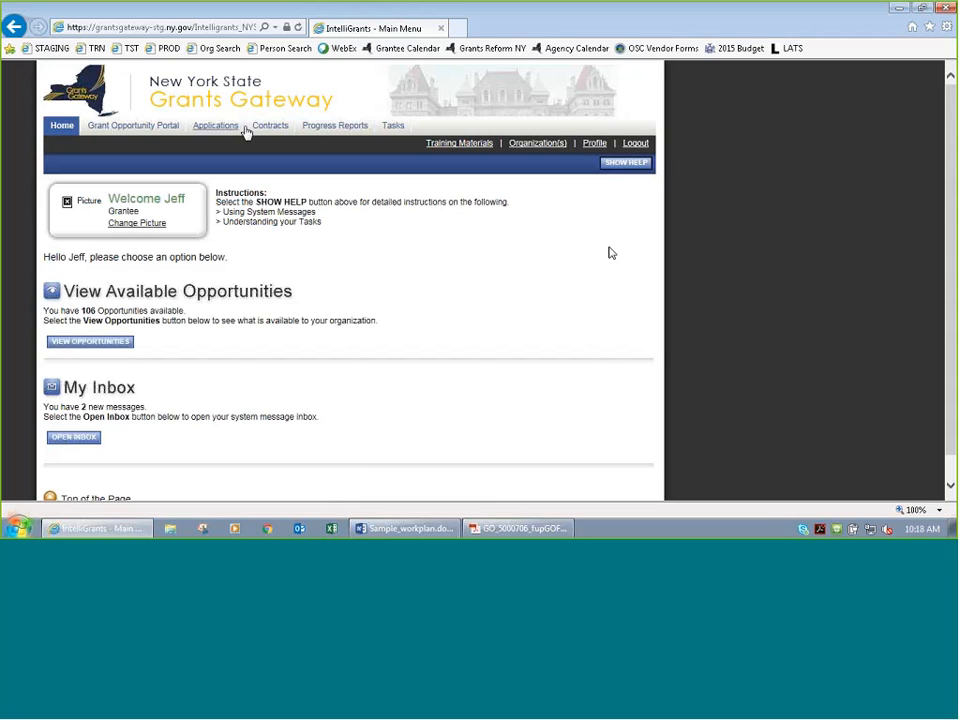
{"action": "left_click", "coordinate": [461, 146]}
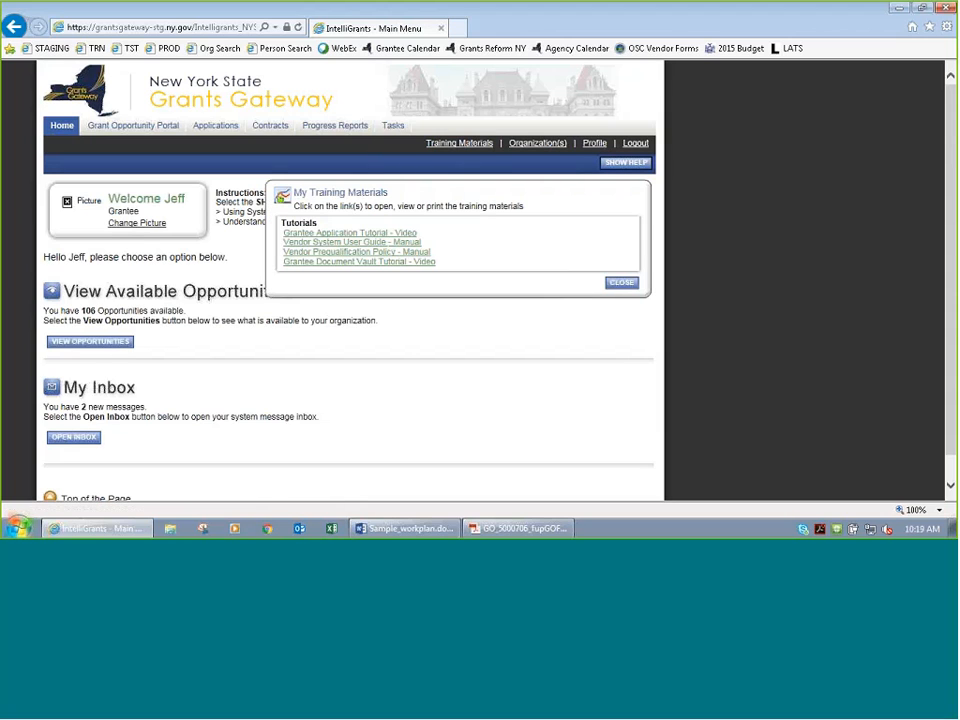
{"action": "left_click", "coordinate": [621, 283]}
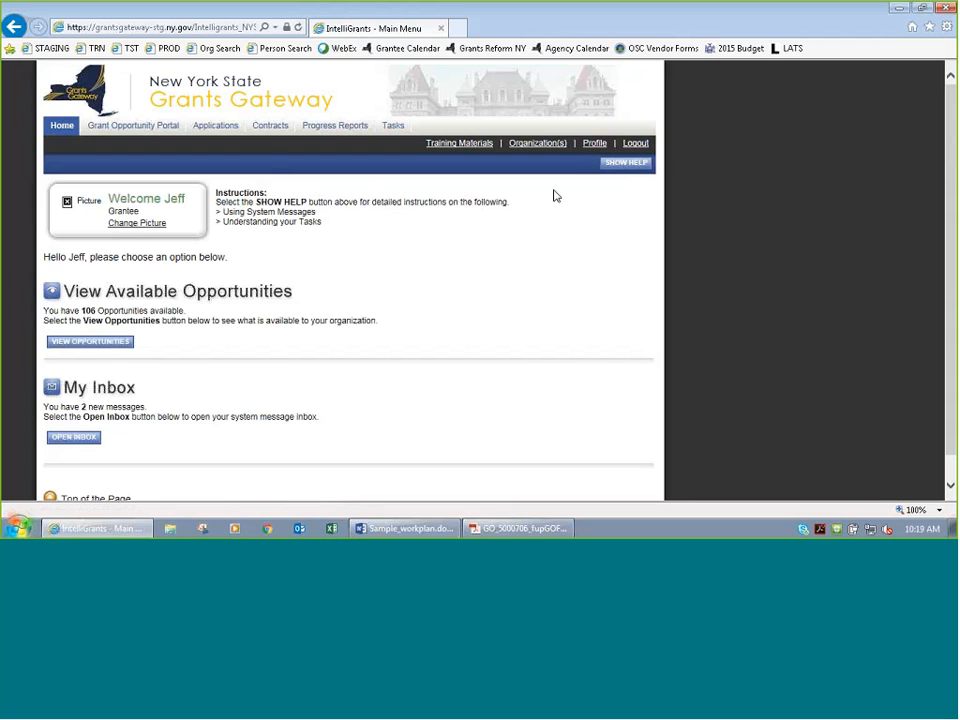
{"action": "left_click", "coordinate": [641, 164]}
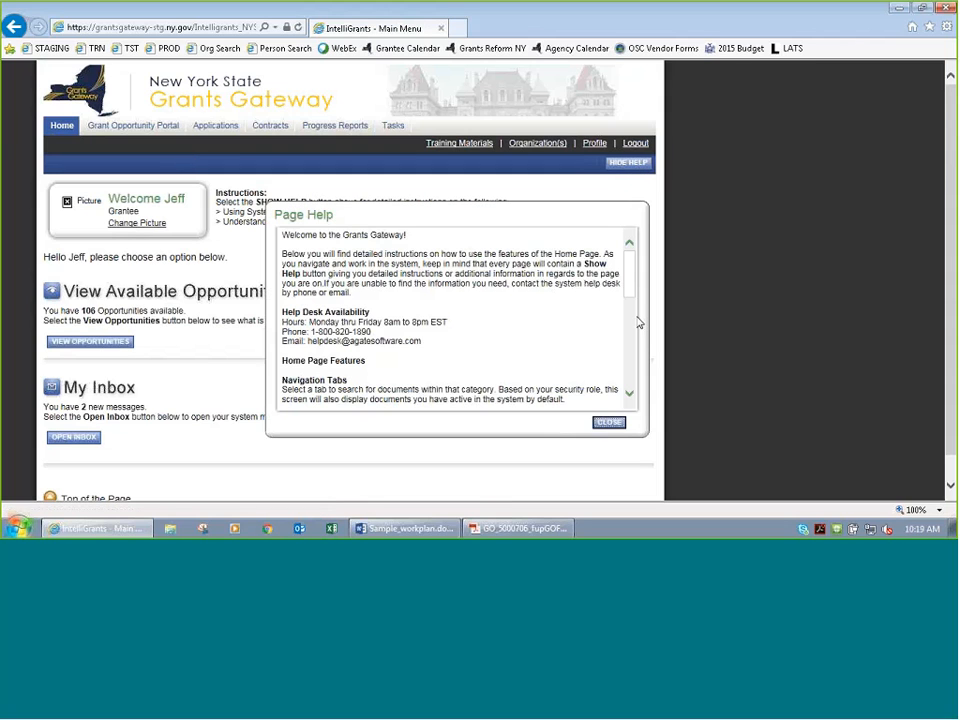
{"action": "left_click", "coordinate": [618, 428]}
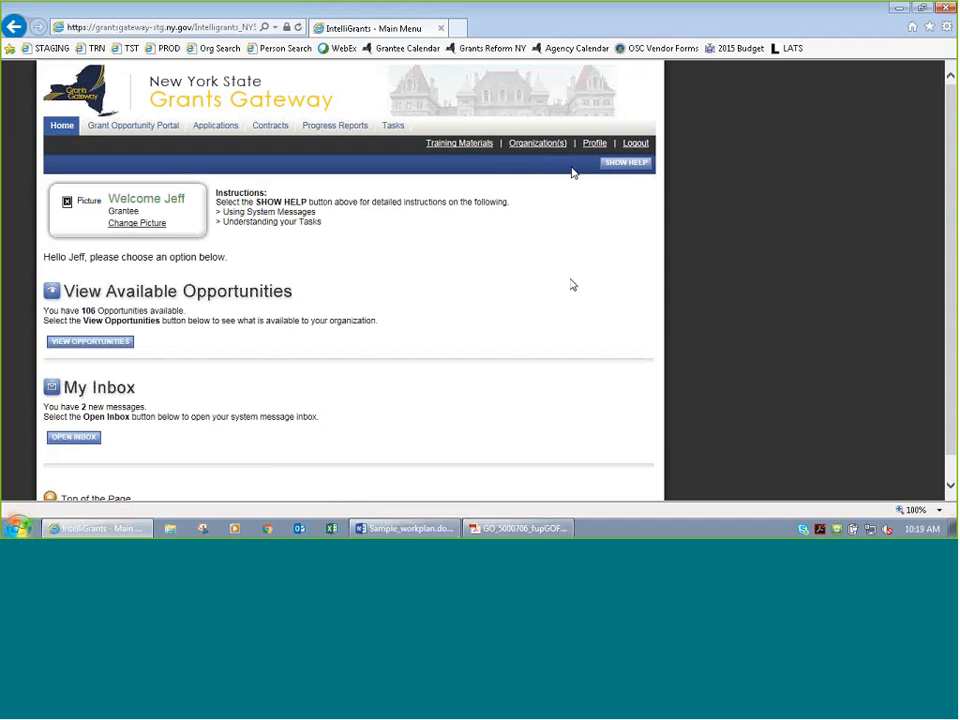
{"action": "scroll", "coordinate": [570, 283], "scroll_direction": "down", "scroll_amount": 1}
{"action": "scroll", "coordinate": [380, 257], "scroll_direction": "up", "scroll_amount": 1}
{"action": "scroll", "coordinate": [360, 256], "scroll_direction": "down", "scroll_amount": 1}
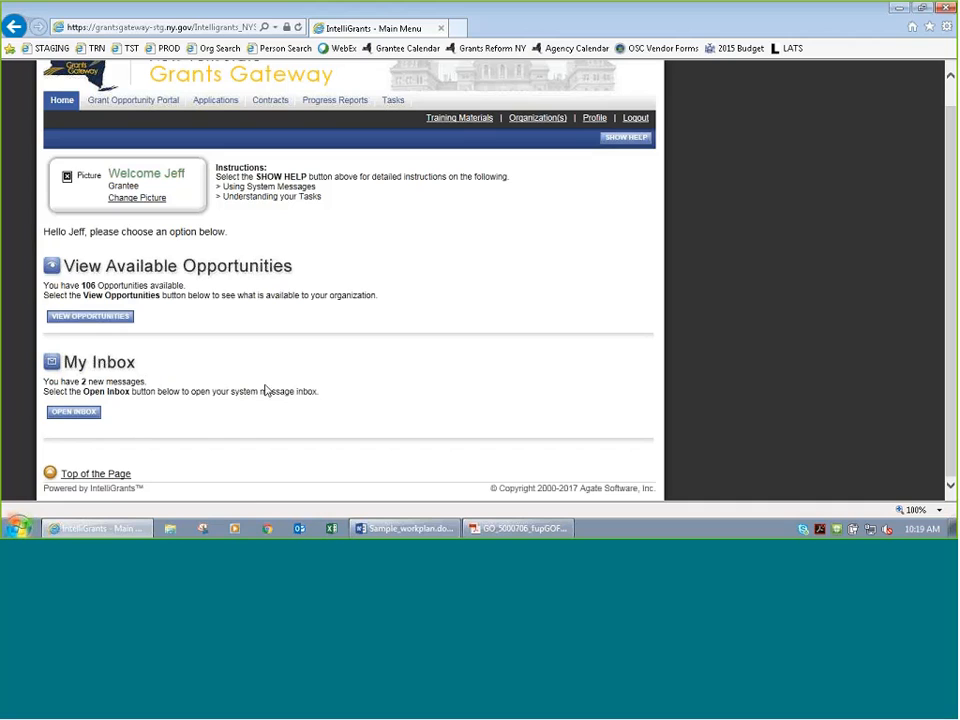
{"action": "left_click_drag", "start_coordinate": [325, 398], "coordinate": [43, 380]}
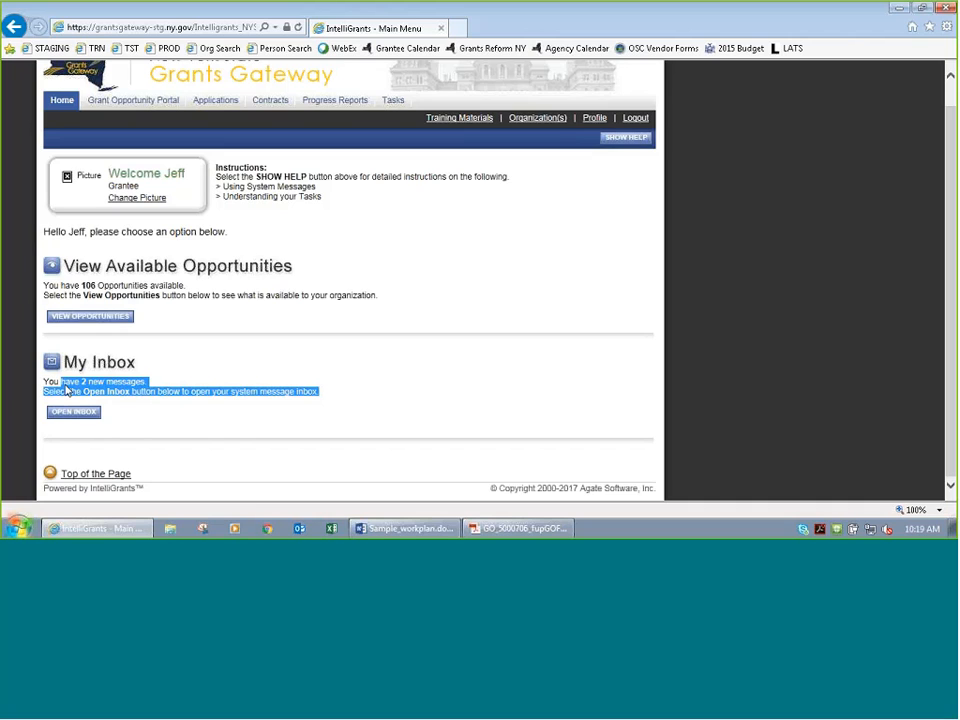
{"action": "left_click", "coordinate": [208, 385]}
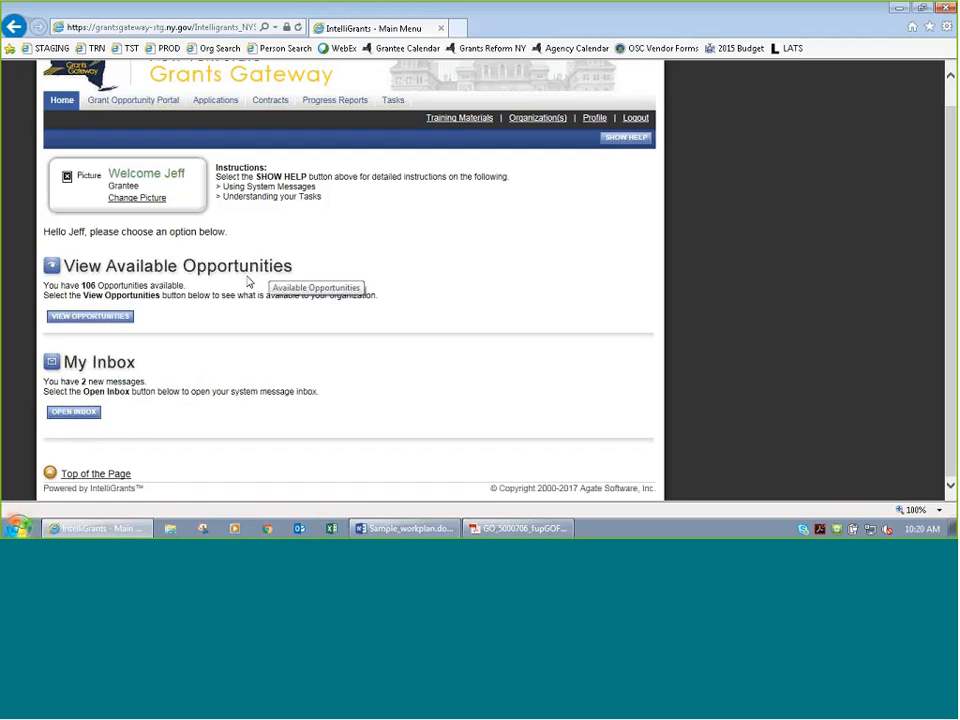
Step: List the available grant opportunities and search by name for 'chesapeake'
{"action": "left_click", "coordinate": [111, 326]}
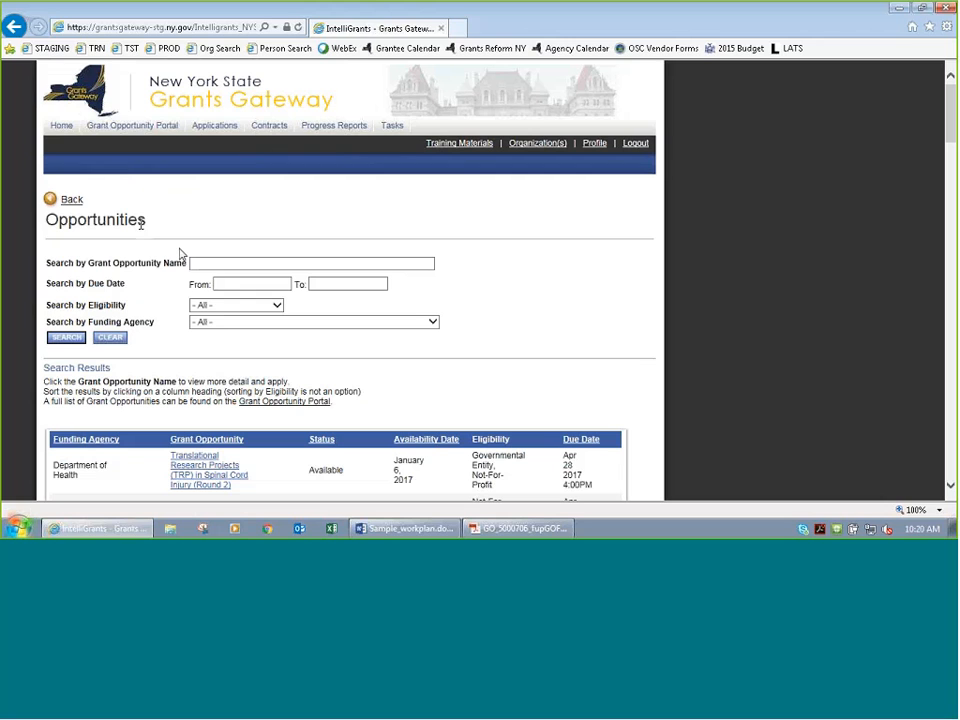
{"action": "scroll", "coordinate": [703, 254], "scroll_direction": "down", "scroll_amount": 1}
{"action": "scroll", "coordinate": [703, 254], "scroll_direction": "down", "scroll_amount": 2}
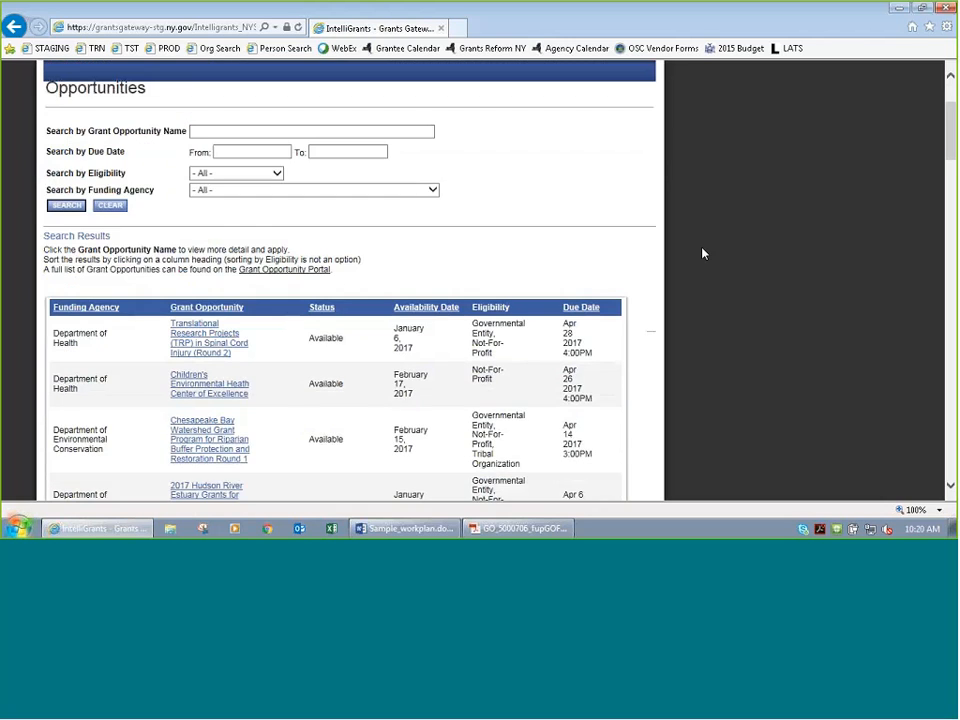
{"action": "scroll", "coordinate": [504, 268], "scroll_direction": "up", "scroll_amount": 1}
{"action": "scroll", "coordinate": [117, 334], "scroll_direction": "down", "scroll_amount": 2}
{"action": "scroll", "coordinate": [160, 336], "scroll_direction": "down", "scroll_amount": 3}
{"action": "scroll", "coordinate": [230, 263], "scroll_direction": "up", "scroll_amount": 5}
{"action": "left_click", "coordinate": [230, 263]}
{"action": "type", "text": "chess"}
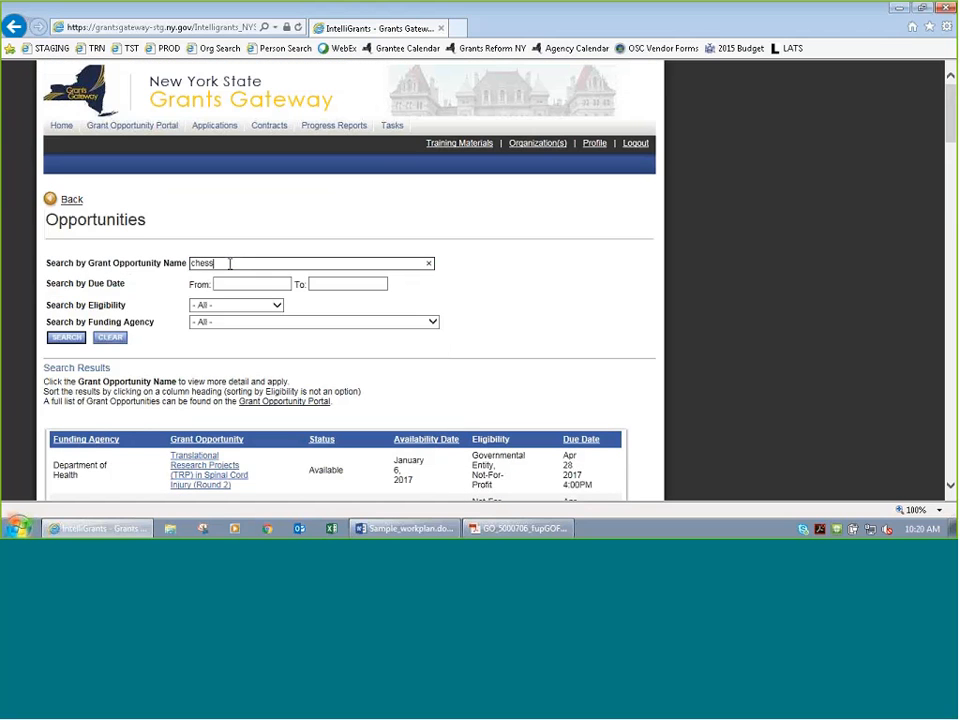
{"action": "key", "text": "BackSpace"}
{"action": "type", "text": "apeake"}
{"action": "key", "text": "Return"}
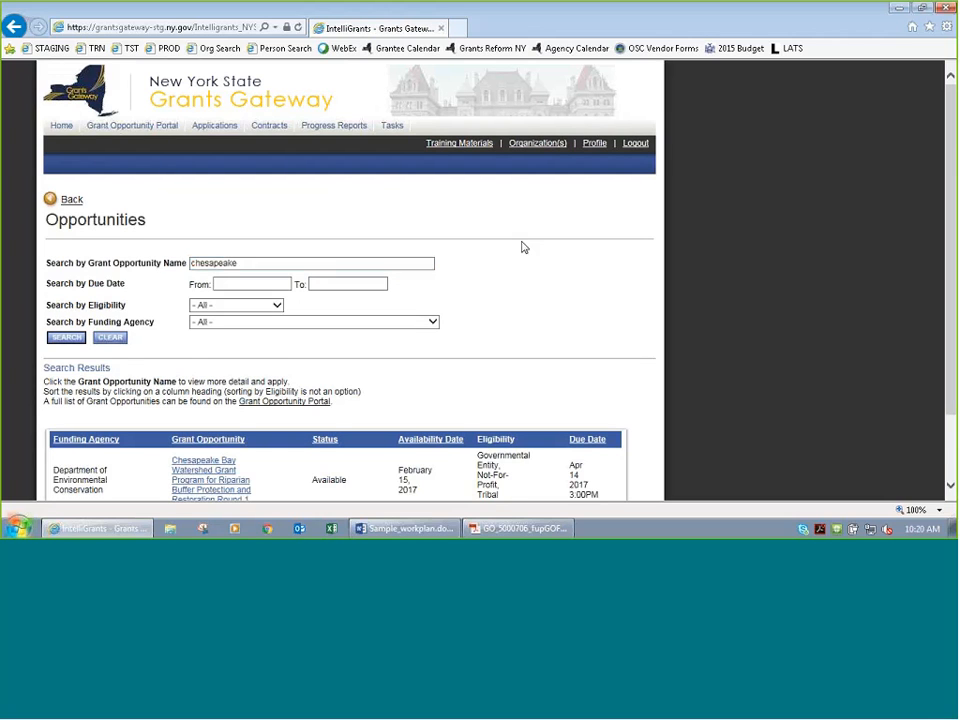
Step: Open the Chesapeake Bay Watershed Grant details and apply for the opportunity
{"action": "scroll", "coordinate": [200, 311], "scroll_direction": "down", "scroll_amount": 2}
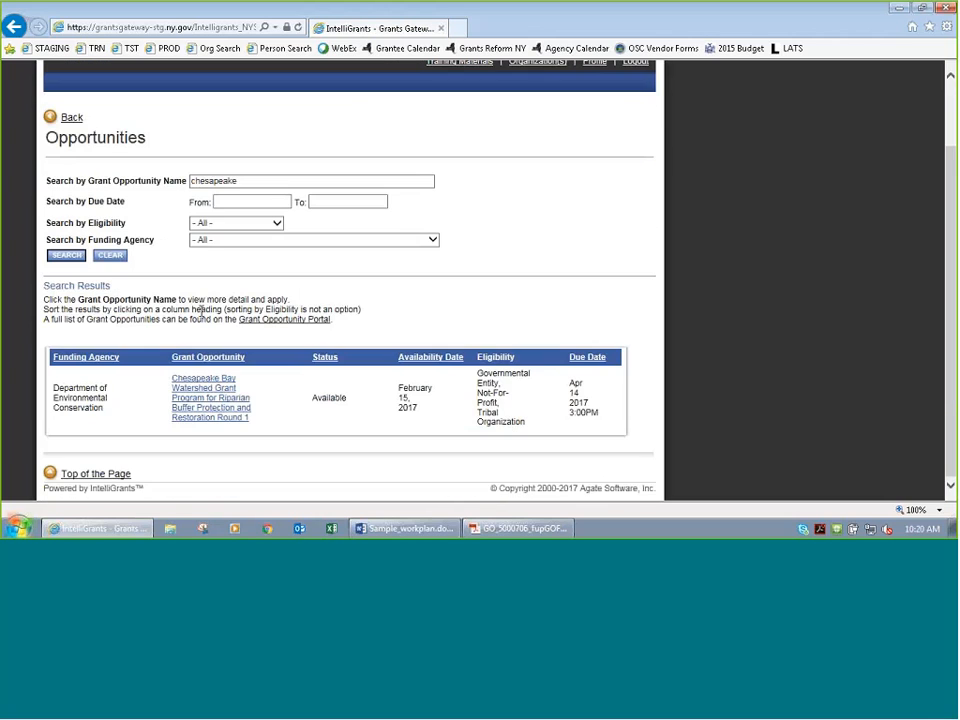
{"action": "left_click", "coordinate": [207, 416]}
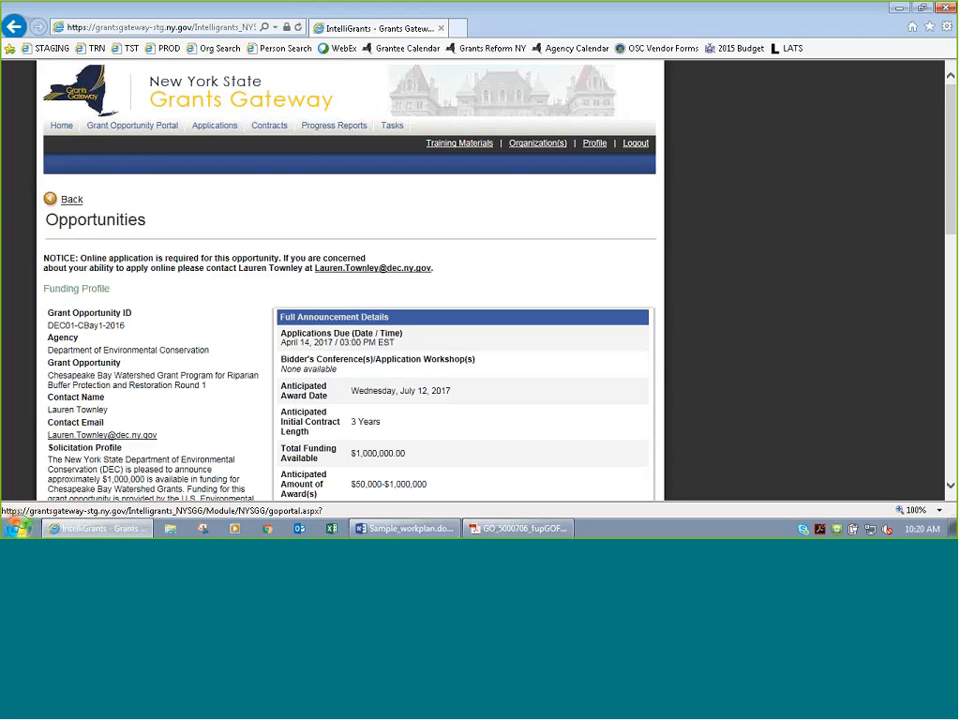
{"action": "scroll", "coordinate": [208, 343], "scroll_direction": "down", "scroll_amount": 3}
{"action": "scroll", "coordinate": [208, 343], "scroll_direction": "down", "scroll_amount": 2}
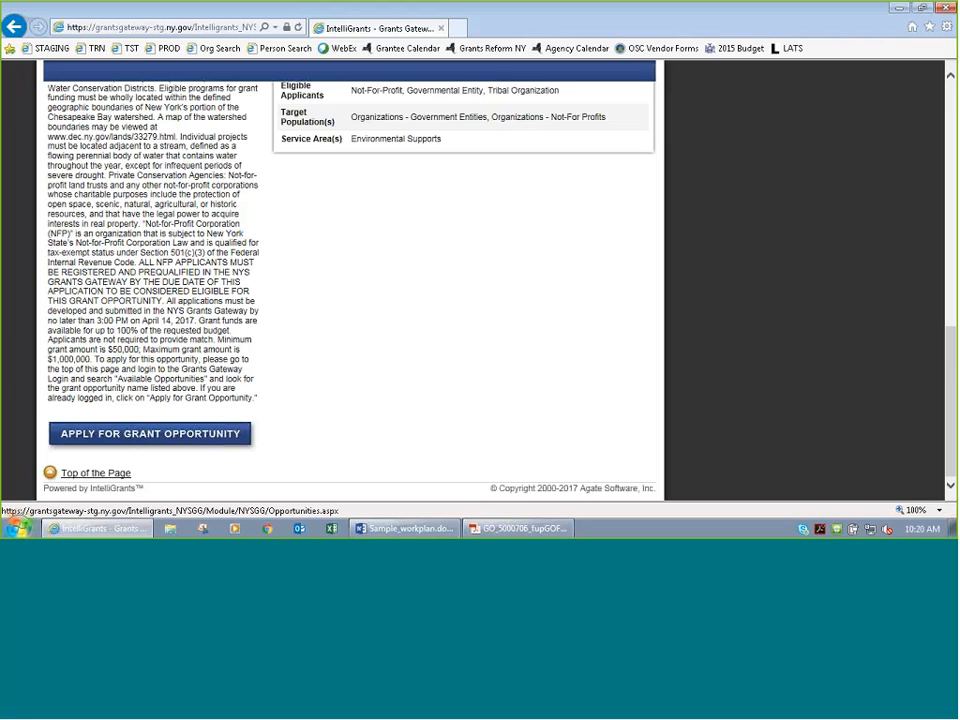
{"action": "scroll", "coordinate": [122, 450], "scroll_direction": "up", "scroll_amount": 3}
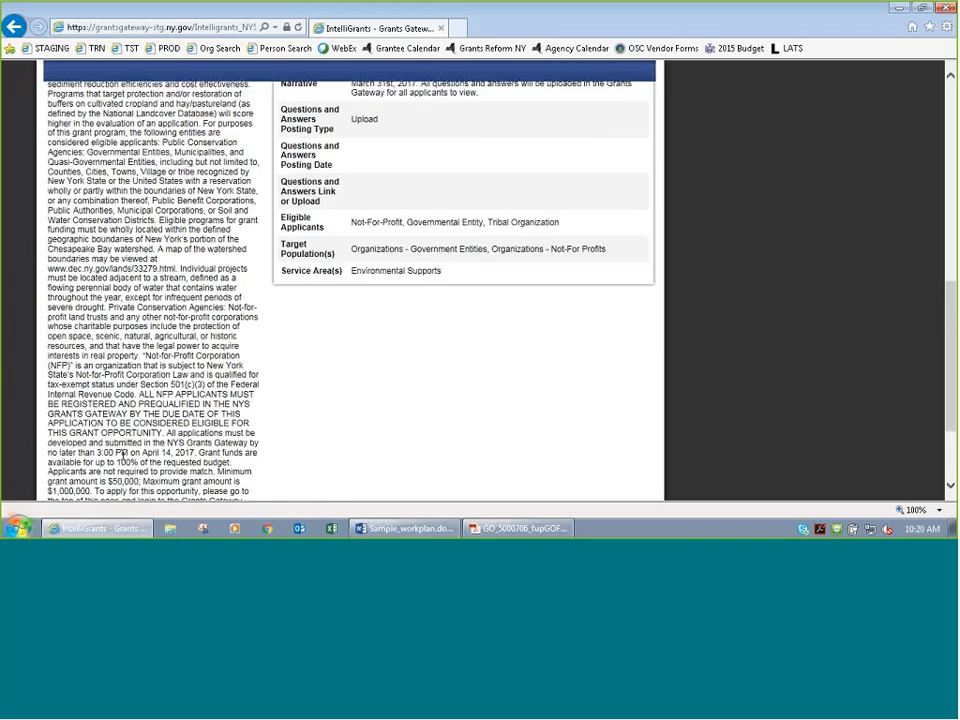
{"action": "scroll", "coordinate": [151, 437], "scroll_direction": "down", "scroll_amount": 3}
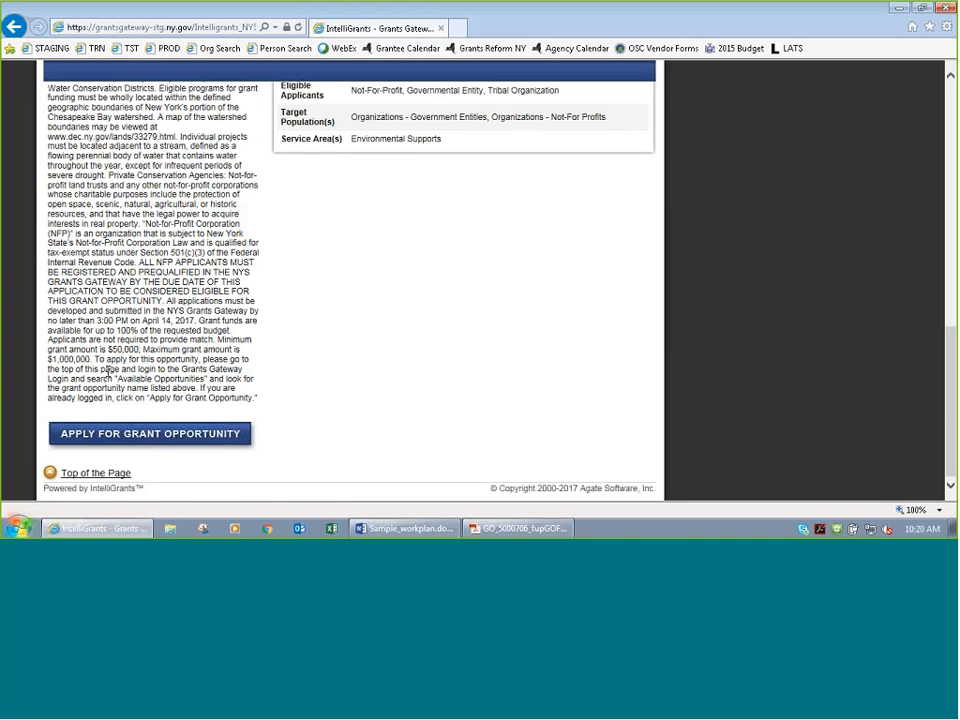
{"action": "left_click", "coordinate": [150, 441]}
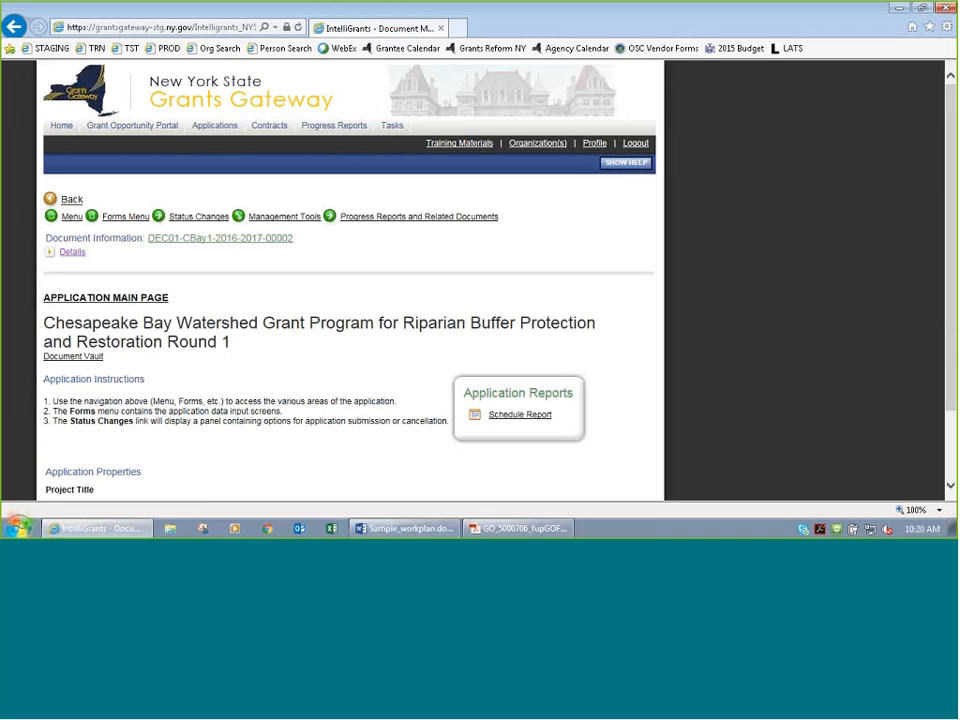
Step: Expand the application's document details table below its document number
{"action": "left_click_drag", "start_coordinate": [300, 243], "coordinate": [149, 245]}
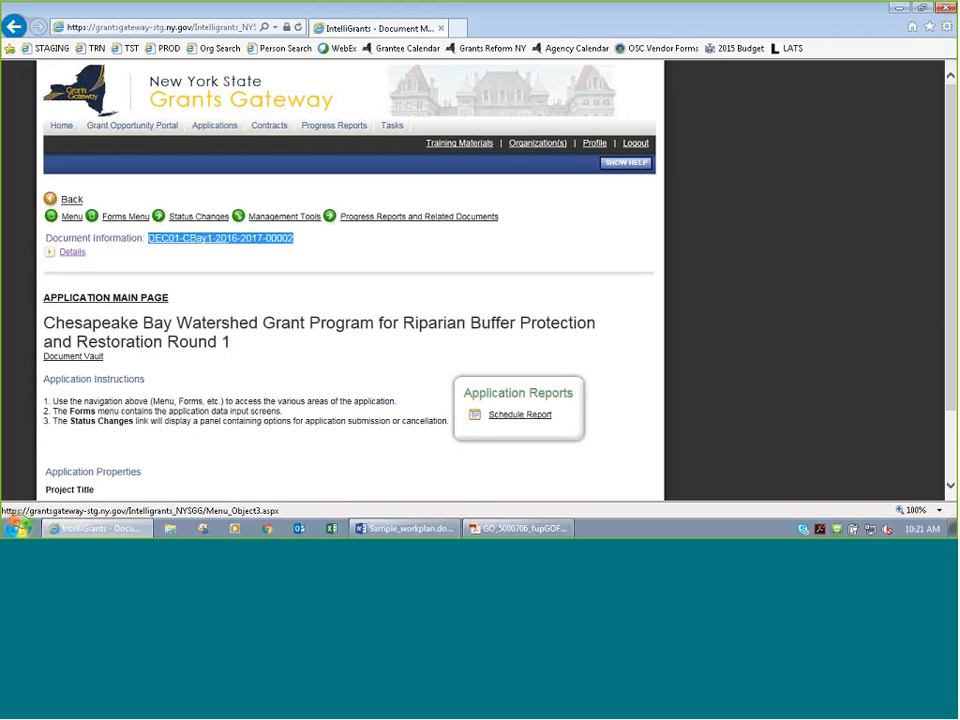
{"action": "left_click", "coordinate": [176, 245]}
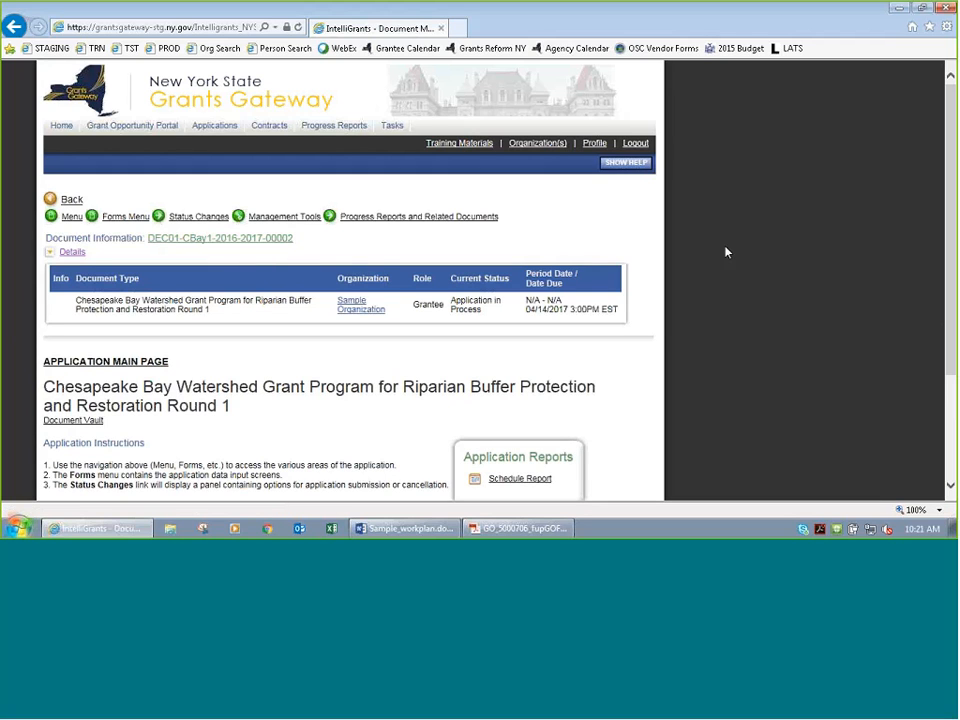
{"action": "scroll", "coordinate": [819, 304], "scroll_direction": "down", "scroll_amount": 2}
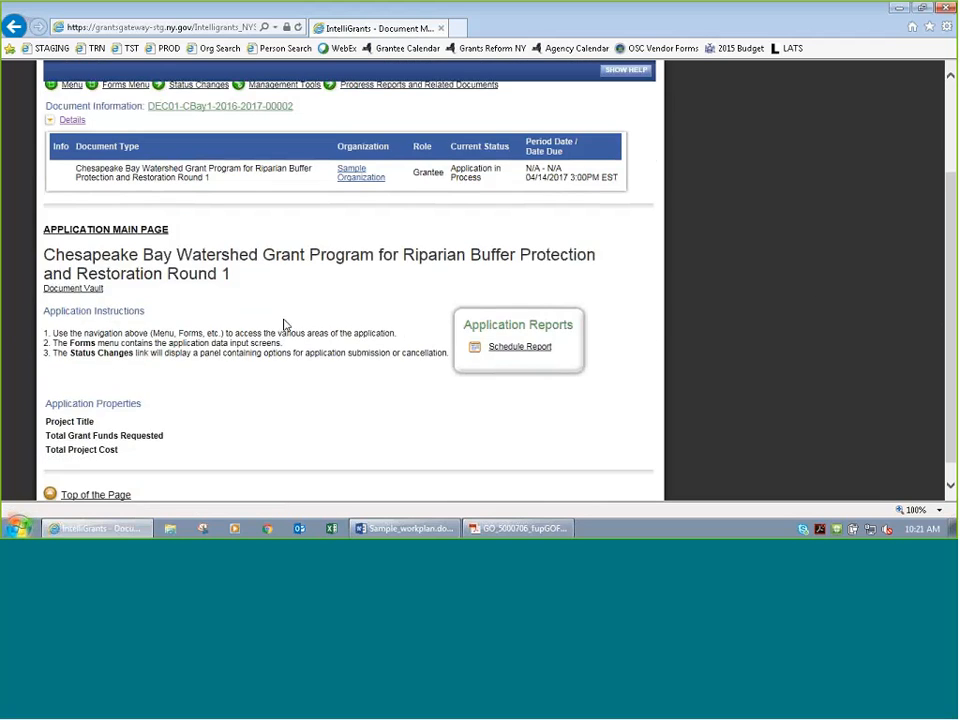
{"action": "scroll", "coordinate": [491, 313], "scroll_direction": "up", "scroll_amount": 2}
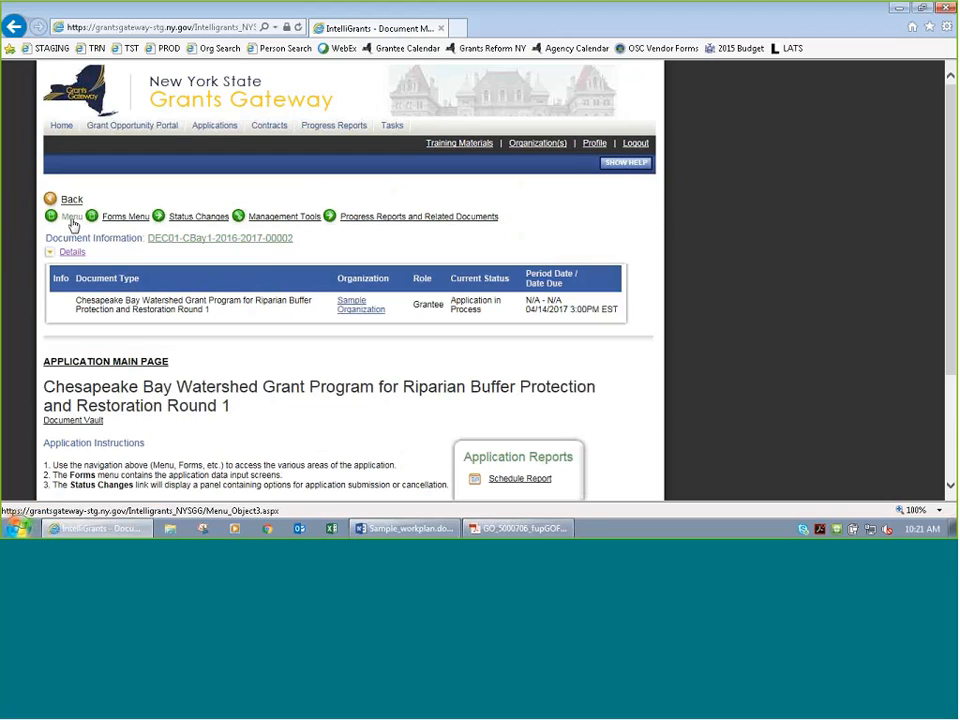
Step: Reload the main page, check the blank Project Title and cost fields, then open the forms list
{"action": "left_click", "coordinate": [72, 225]}
{"action": "scroll", "coordinate": [92, 317], "scroll_direction": "down", "scroll_amount": 1}
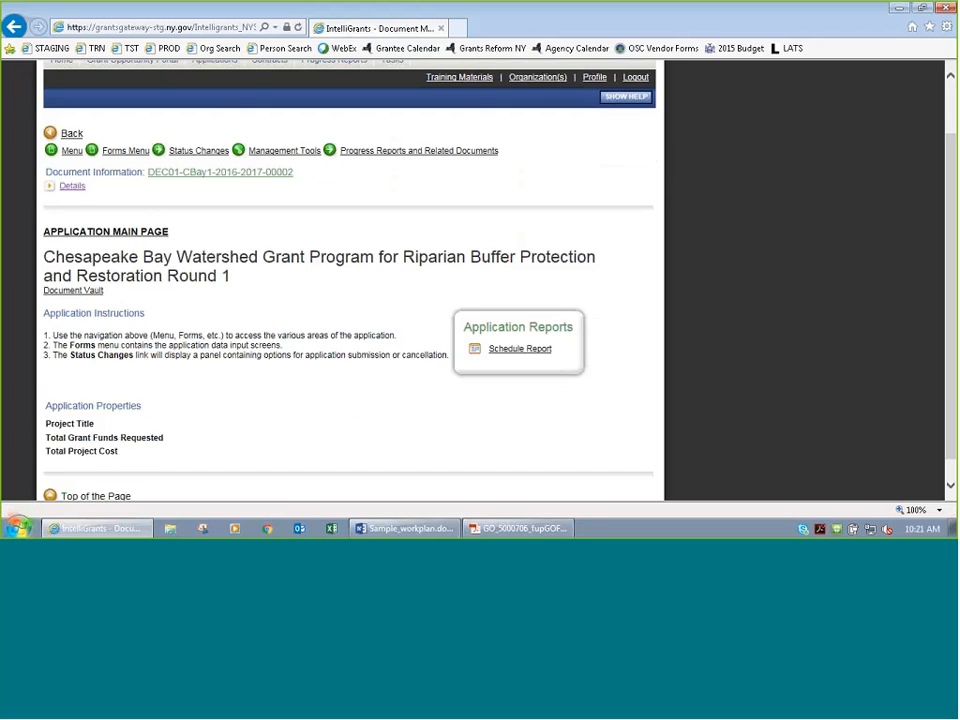
{"action": "scroll", "coordinate": [213, 344], "scroll_direction": "up", "scroll_amount": 1}
{"action": "scroll", "coordinate": [213, 344], "scroll_direction": "down", "scroll_amount": 2}
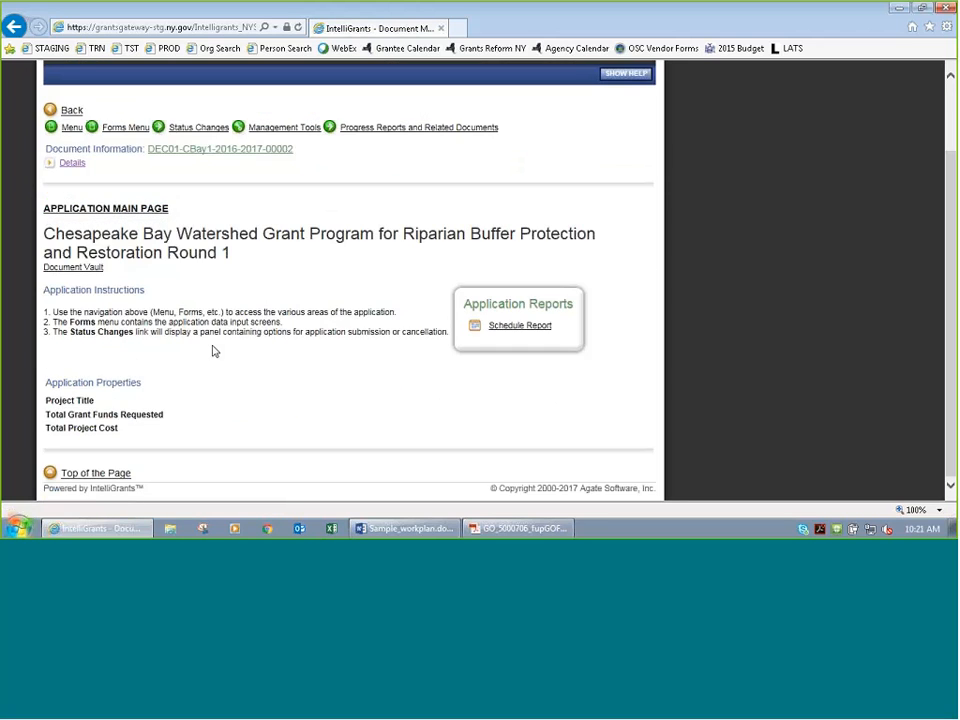
{"action": "triple_click", "coordinate": [100, 402]}
{"action": "left_click_drag", "start_coordinate": [164, 417], "coordinate": [91, 426]}
{"action": "left_click", "coordinate": [176, 420]}
{"action": "scroll", "coordinate": [120, 435], "scroll_direction": "up", "scroll_amount": 2}
{"action": "left_click", "coordinate": [118, 217]}
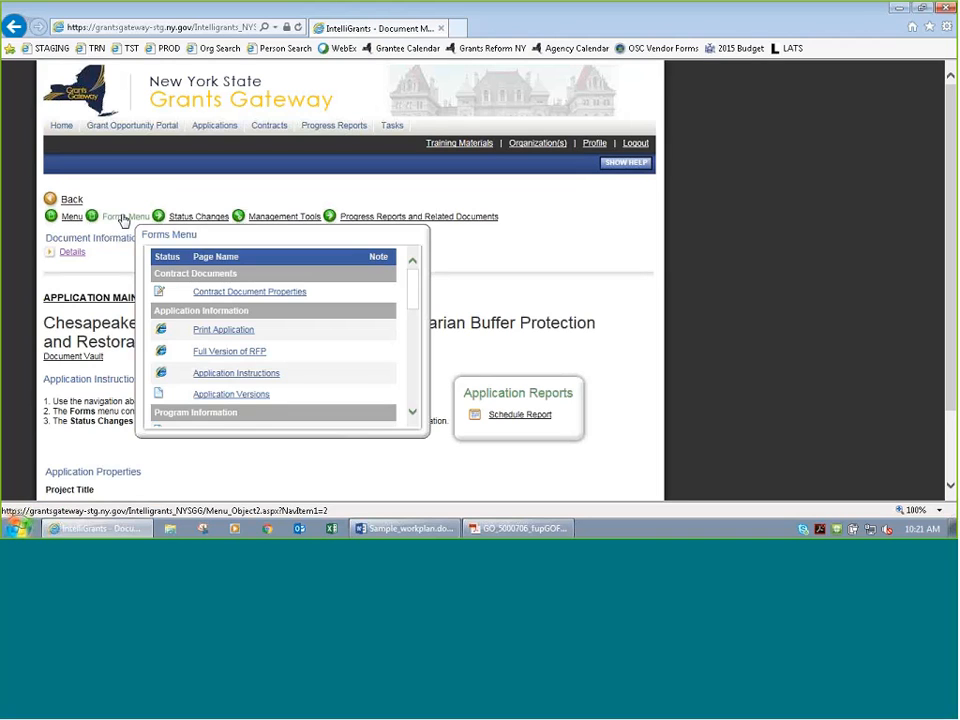
{"action": "left_click", "coordinate": [206, 217]}
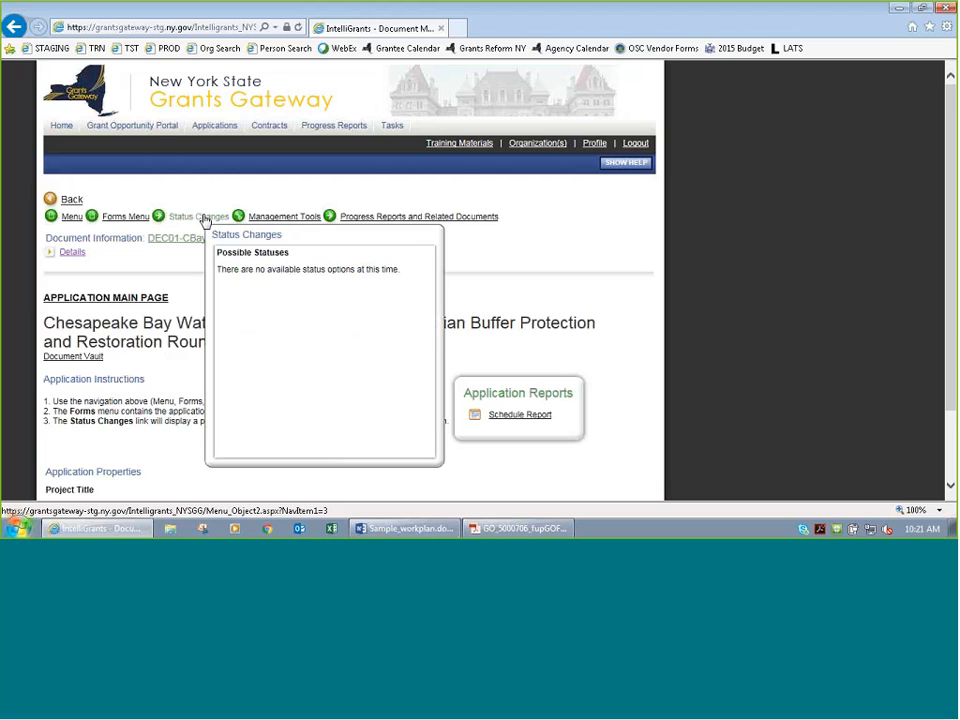
{"action": "left_click", "coordinate": [273, 218]}
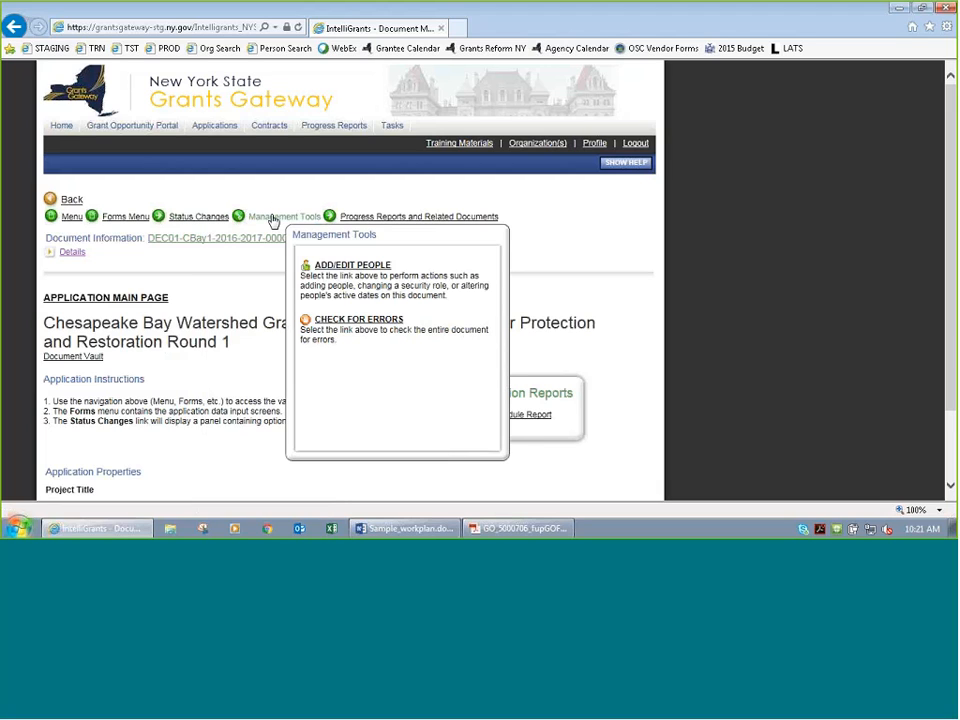
{"action": "left_click", "coordinate": [369, 269]}
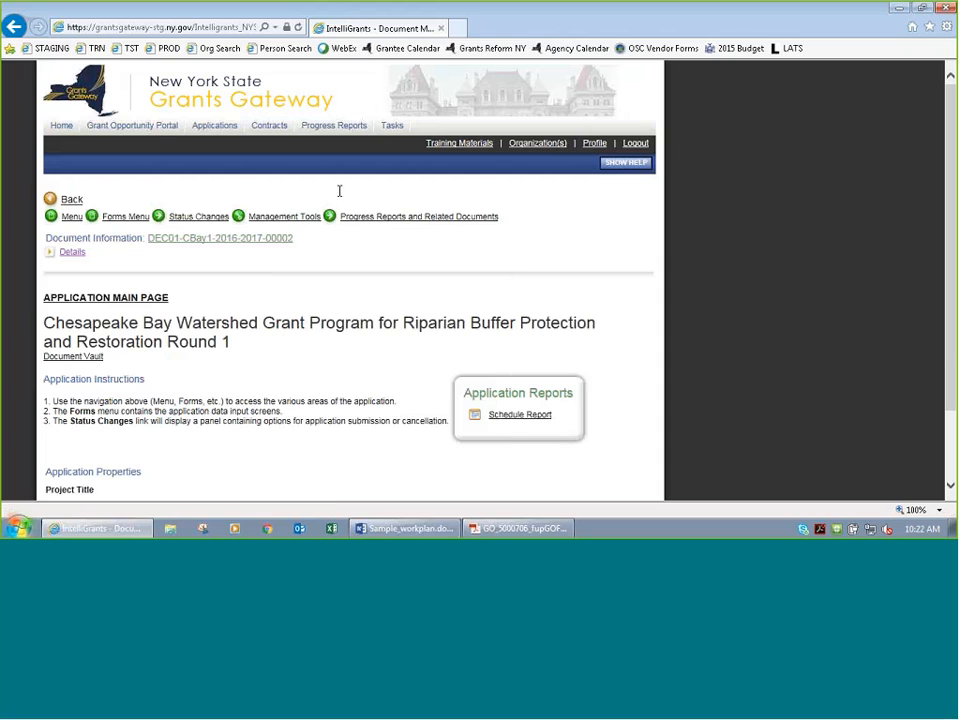
Step: Load the Round 1 Menu - Forms page and scroll through its Expenditure Budget forms
{"action": "mouse_move", "coordinate": [388, 215]}
{"action": "mouse_move", "coordinate": [122, 220]}
{"action": "left_click", "coordinate": [122, 218]}
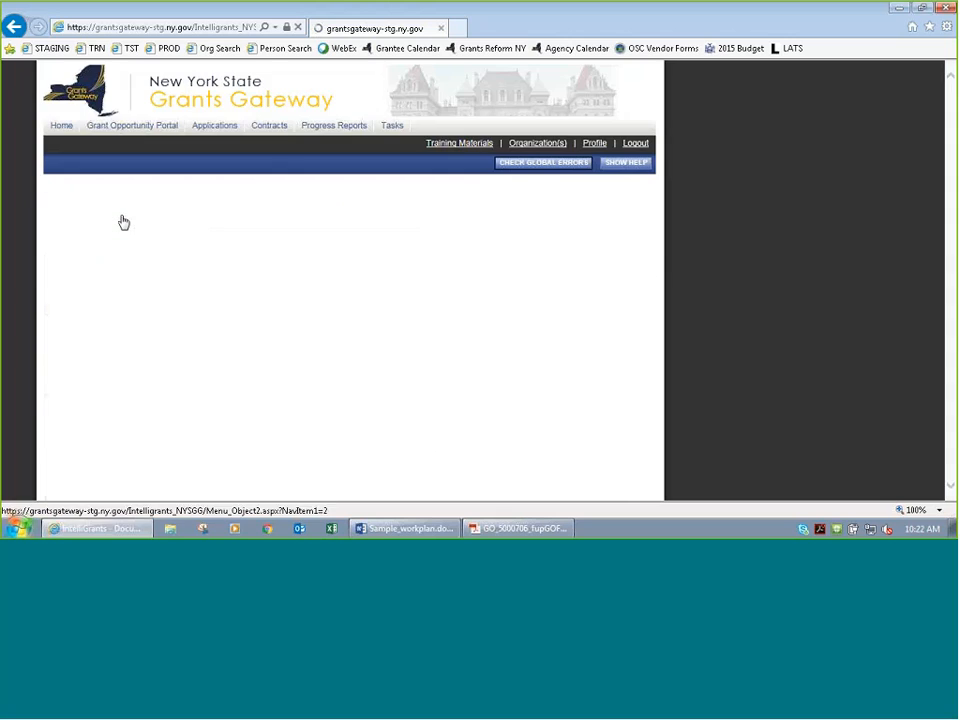
{"action": "scroll", "coordinate": [184, 339], "scroll_direction": "down", "scroll_amount": 3}
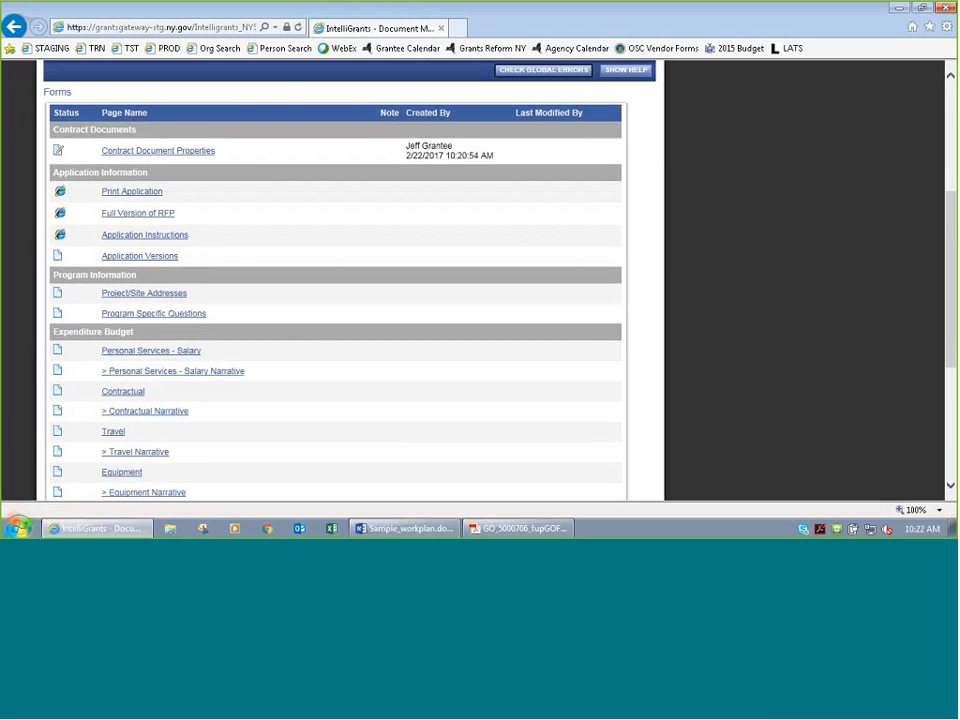
{"action": "scroll", "coordinate": [308, 329], "scroll_direction": "up", "scroll_amount": 2}
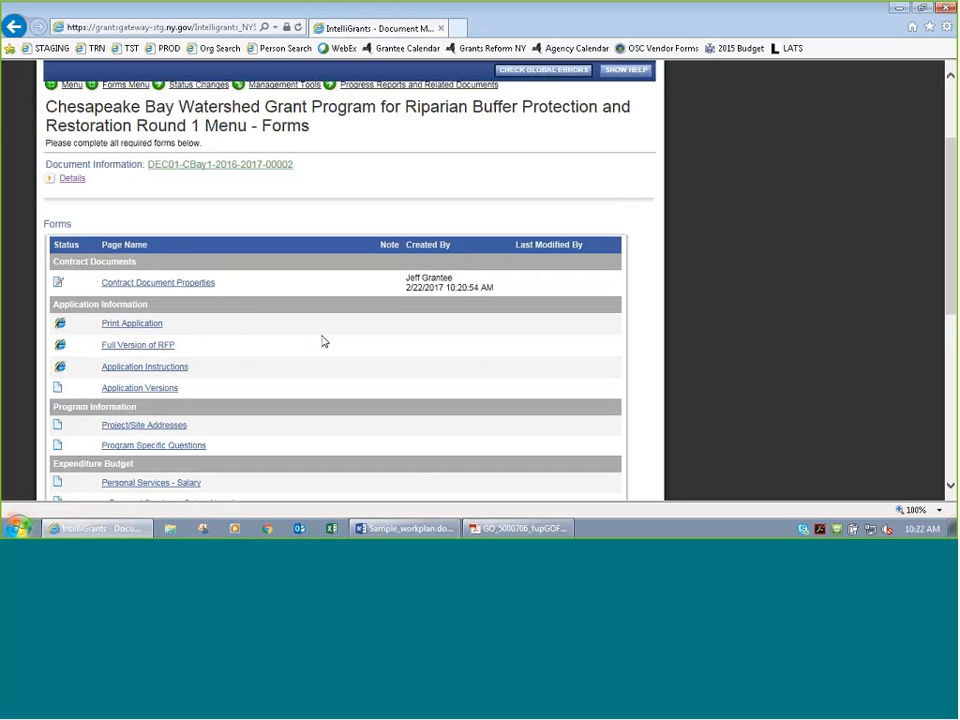
{"action": "scroll", "coordinate": [323, 341], "scroll_direction": "down", "scroll_amount": 3}
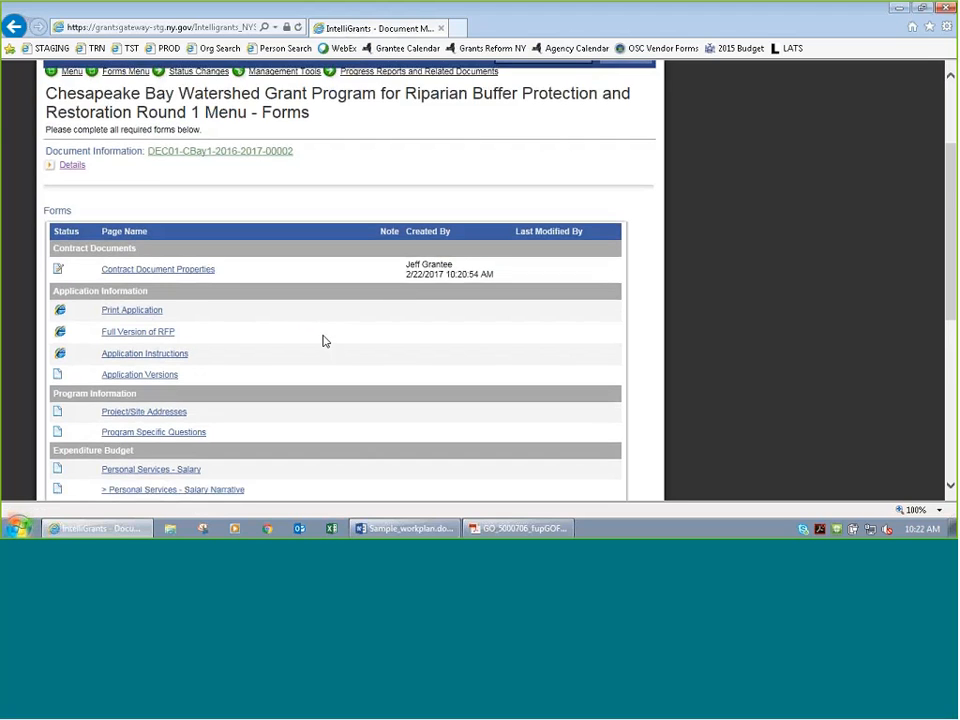
{"action": "scroll", "coordinate": [323, 341], "scroll_direction": "down", "scroll_amount": 3}
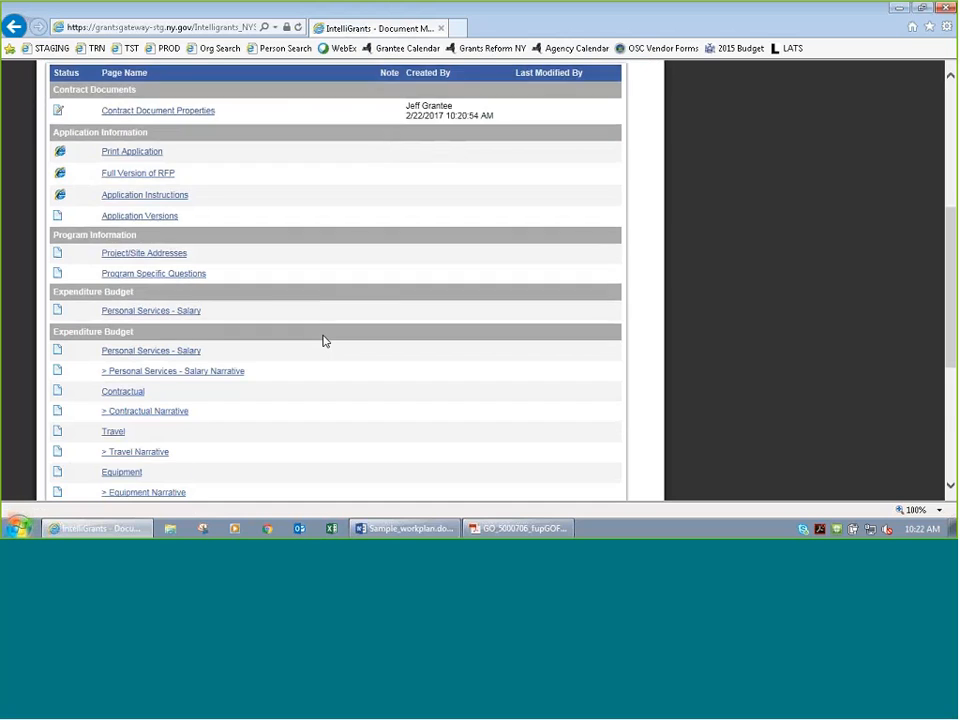
{"action": "scroll", "coordinate": [323, 341], "scroll_direction": "up", "scroll_amount": 6}
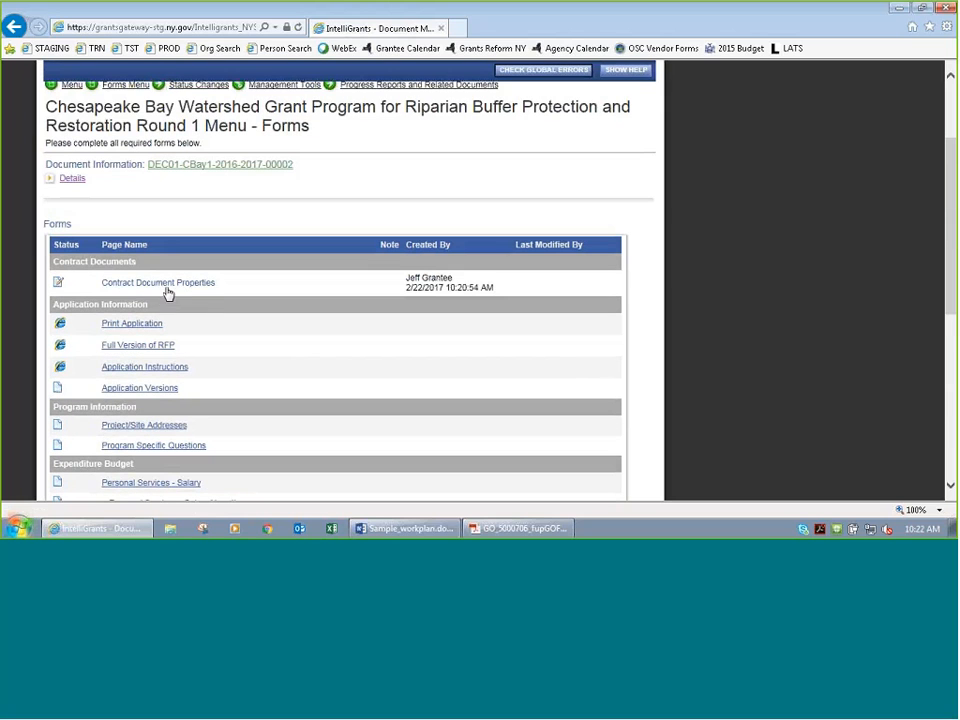
Step: Open Contract Document Properties and scroll through its attachments
{"action": "left_click", "coordinate": [167, 288]}
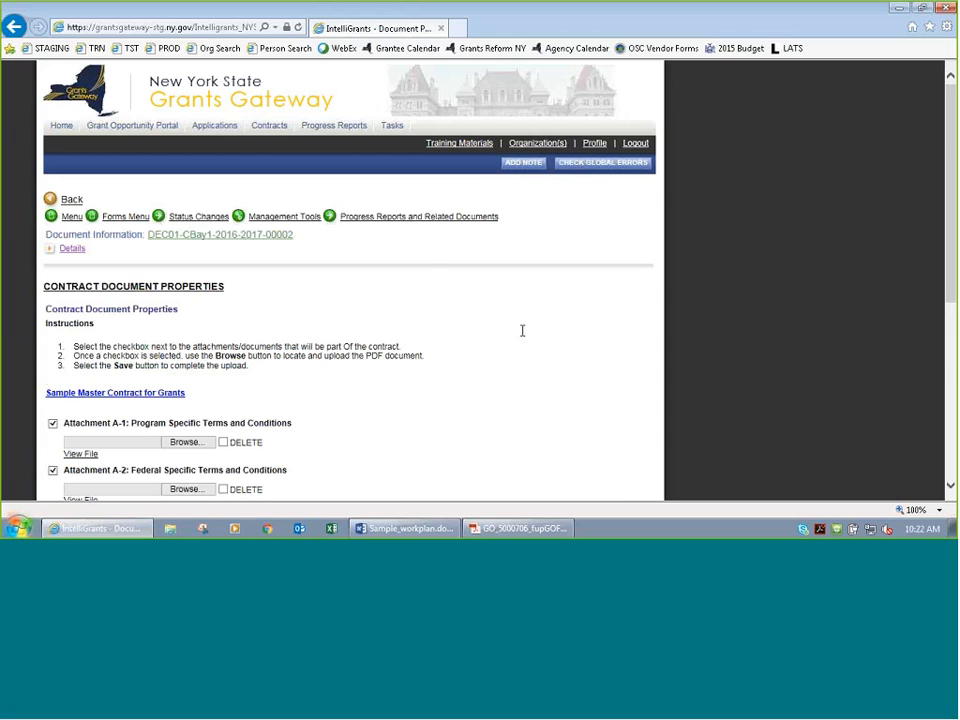
{"action": "scroll", "coordinate": [521, 330], "scroll_direction": "down", "scroll_amount": 1}
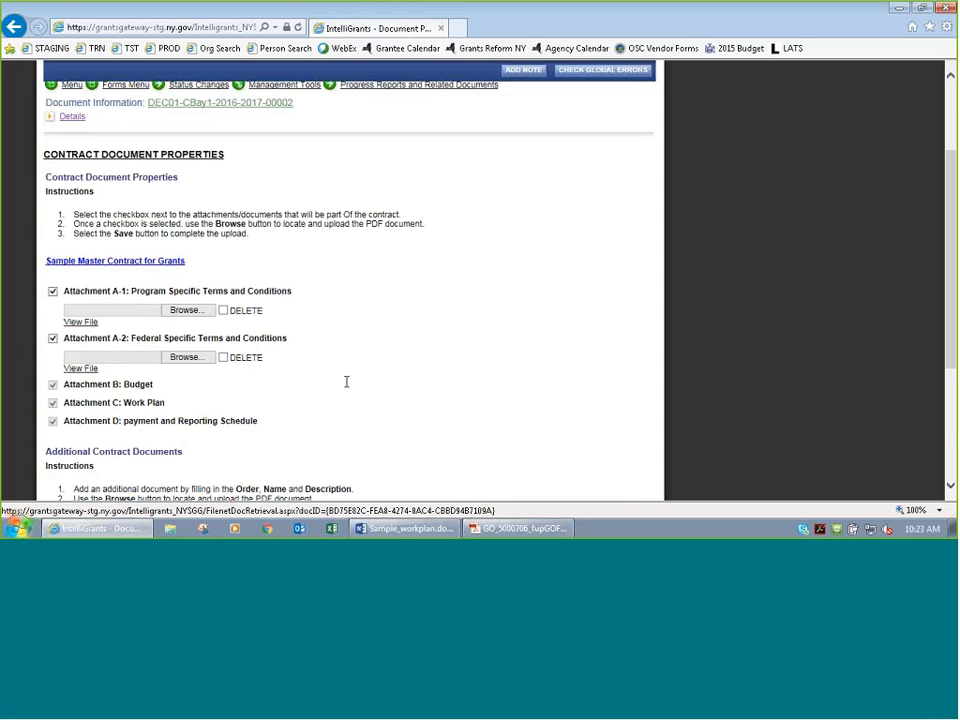
{"action": "scroll", "coordinate": [345, 381], "scroll_direction": "down", "scroll_amount": 3}
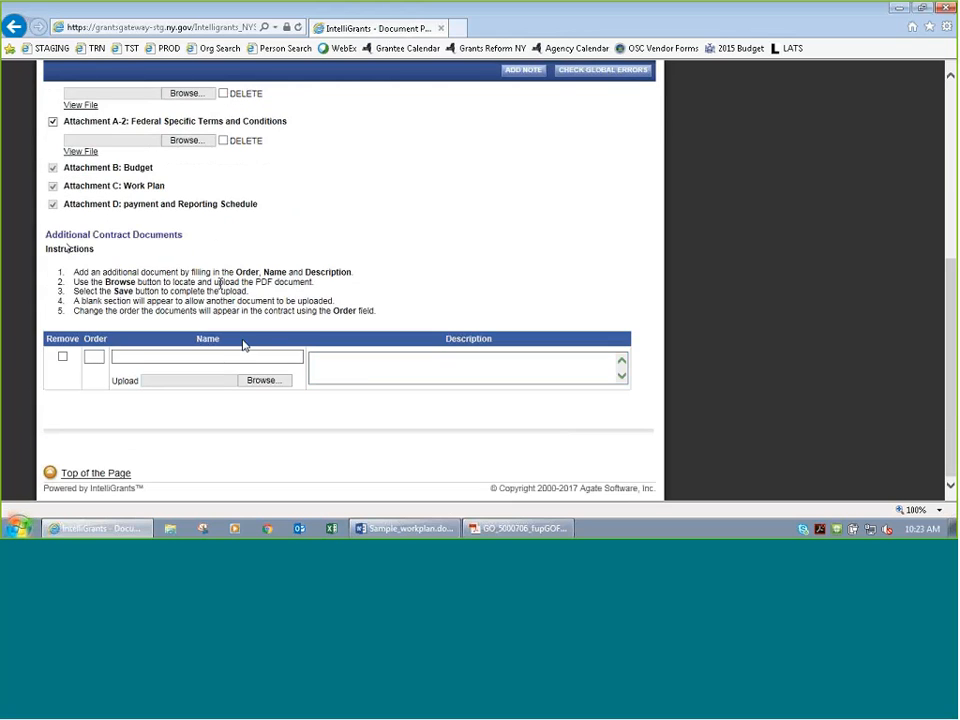
{"action": "scroll", "coordinate": [147, 390], "scroll_direction": "up", "scroll_amount": 3}
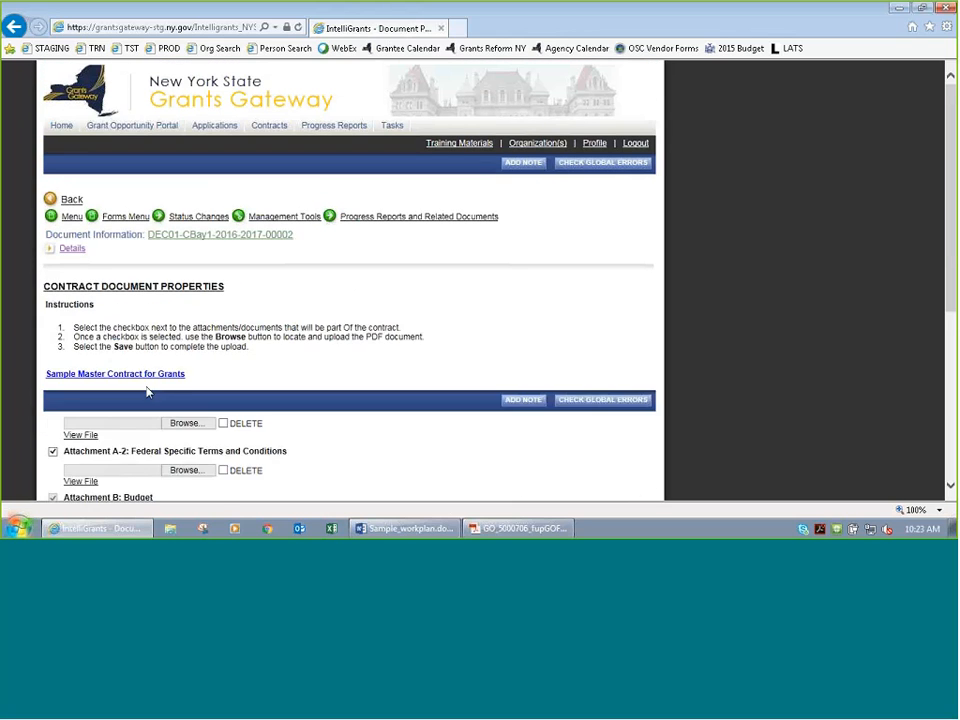
Step: Go back to the Forms page and open the Full Version of RFP
{"action": "left_click", "coordinate": [13, 27]}
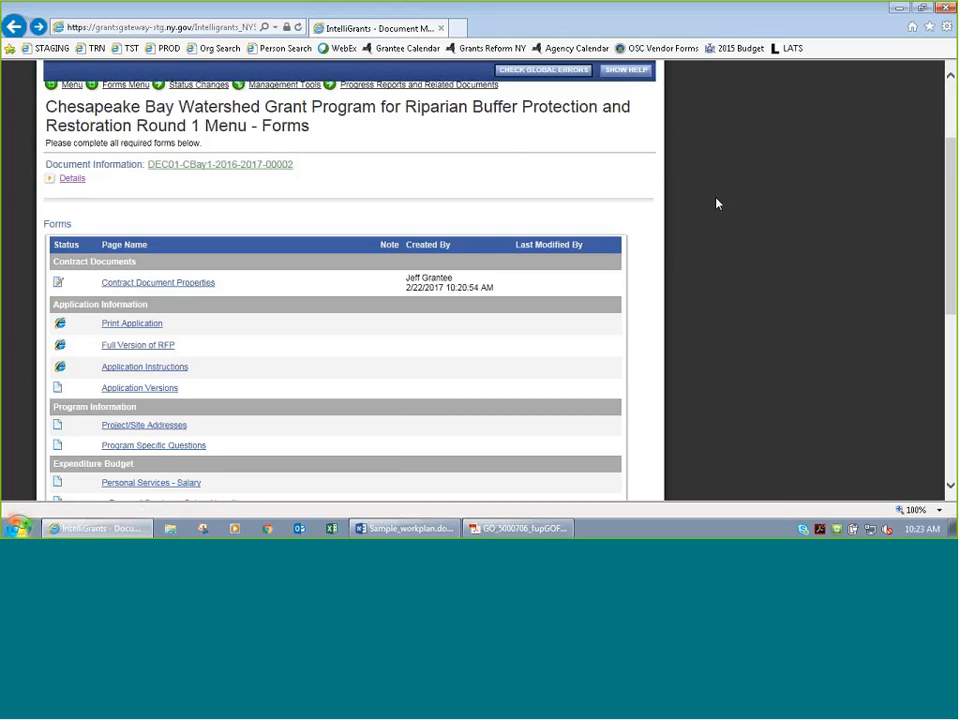
{"action": "scroll", "coordinate": [720, 230], "scroll_direction": "down", "scroll_amount": 3}
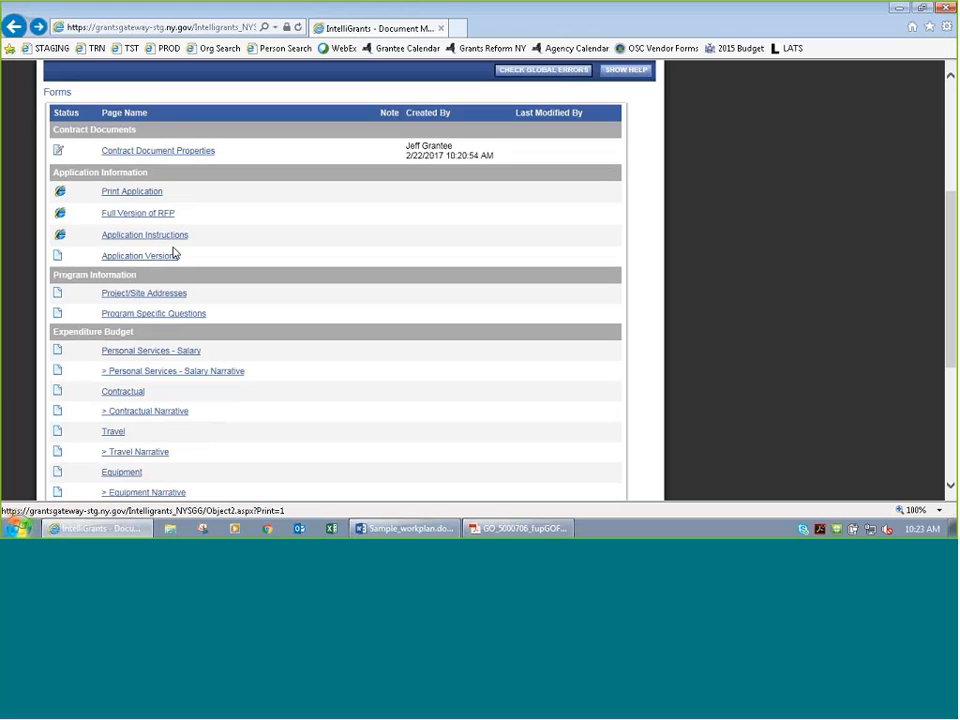
{"action": "left_click", "coordinate": [127, 220]}
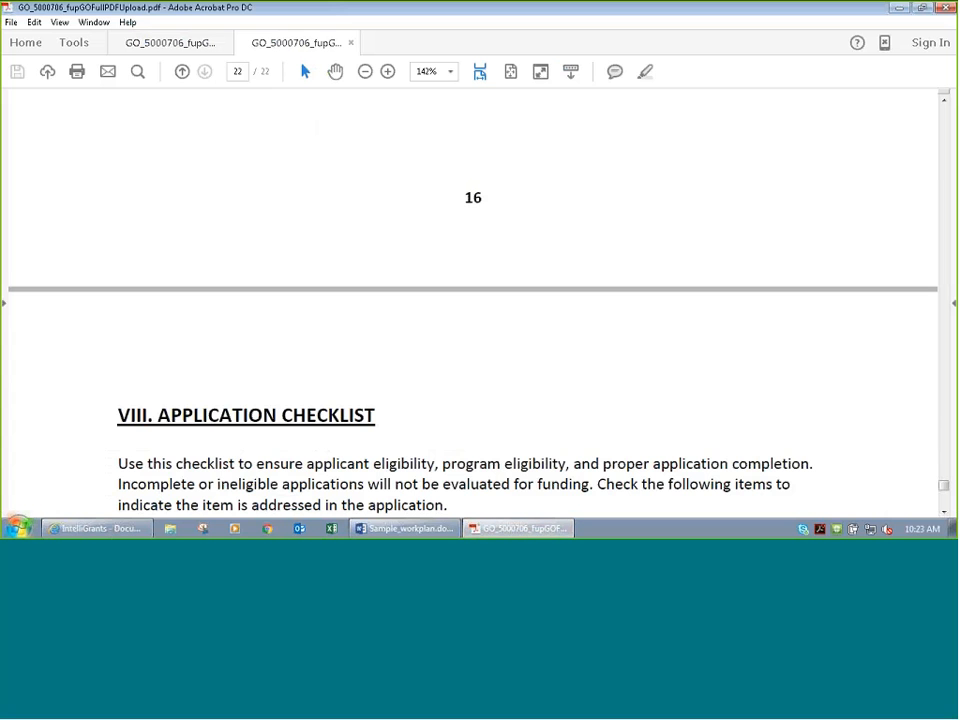
Step: Minimize the Acrobat RFP window to bring the Forms page back
{"action": "left_click", "coordinate": [900, 7]}
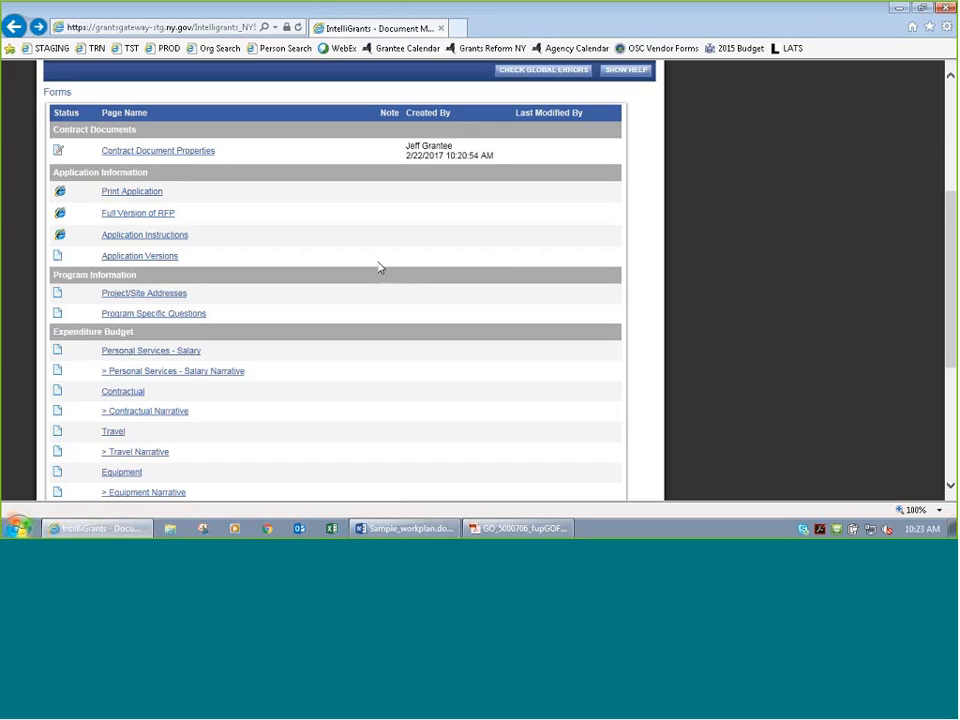
Step: Open the Application Instructions, then fix the error page's address by deleting the extra site-name part
{"action": "left_click", "coordinate": [130, 241]}
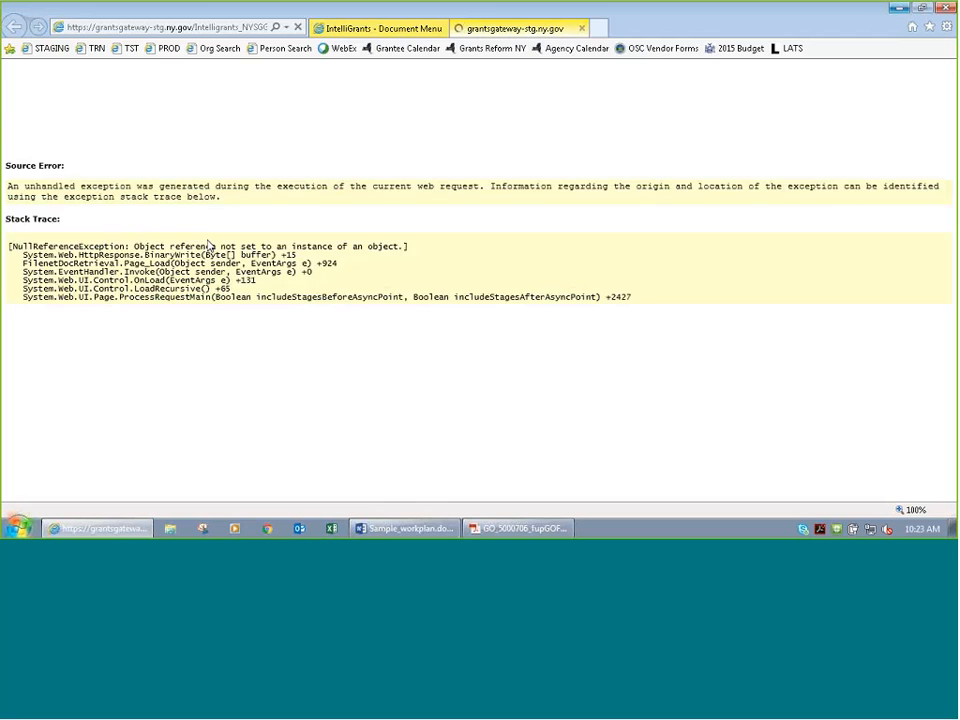
{"action": "left_click", "coordinate": [160, 30]}
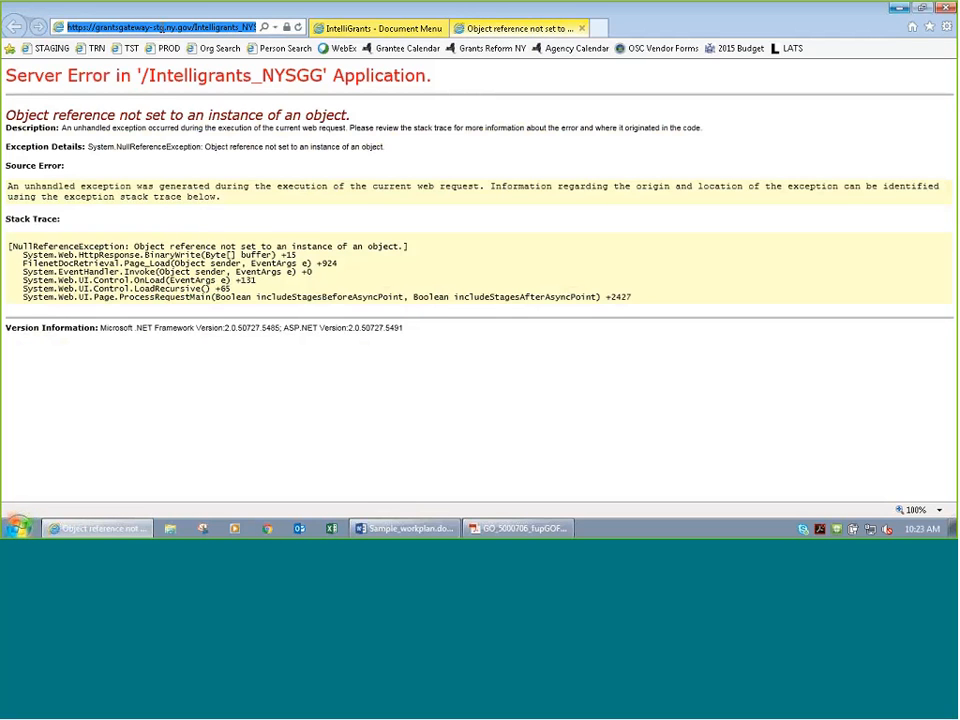
{"action": "left_click", "coordinate": [161, 28]}
{"action": "key", "text": "Right"}
{"action": "key", "text": "Right"}
{"action": "key", "text": "Right"}
{"action": "key", "text": "Right"}
{"action": "key", "text": "Right"}
{"action": "key", "text": "Right"}
{"action": "key", "text": "Right"}
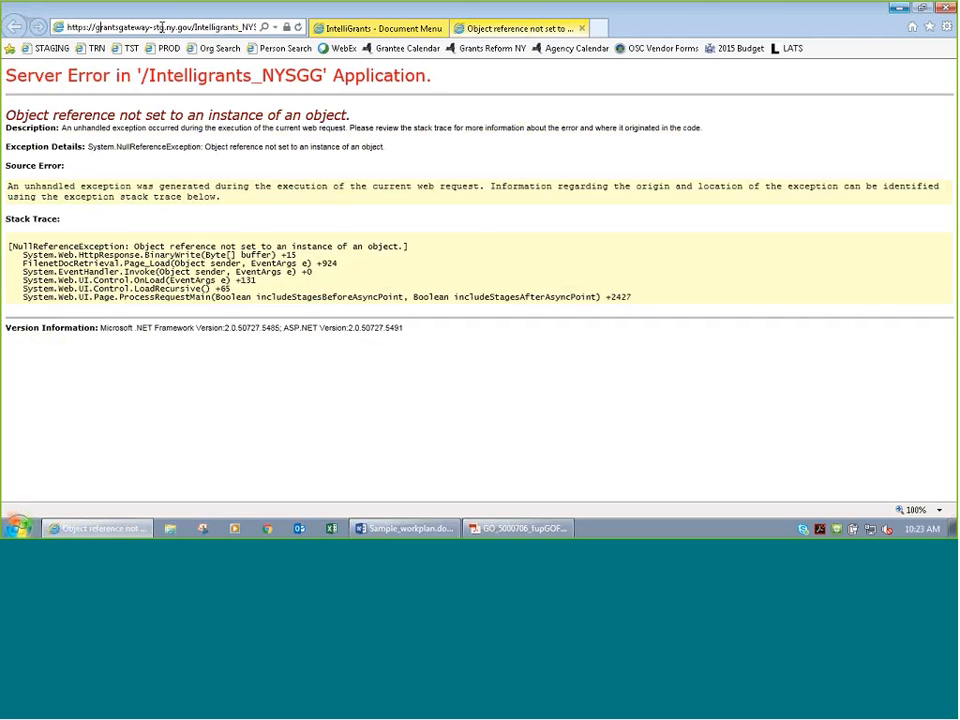
{"action": "key", "text": "Right"}
{"action": "key", "text": "Right"}
{"action": "key", "text": "Right"}
{"action": "key", "text": "Right"}
{"action": "key", "text": "Right"}
{"action": "key", "text": "Right"}
{"action": "key", "text": "Right"}
{"action": "key", "text": "Right"}
{"action": "key", "text": "Right"}
{"action": "key", "text": "Right"}
{"action": "key", "text": "Right"}
{"action": "key", "text": "Delete"}
{"action": "key", "text": "Delete"}
{"action": "key", "text": "Delete"}
{"action": "key", "text": "Delete"}
{"action": "key", "text": "Return"}
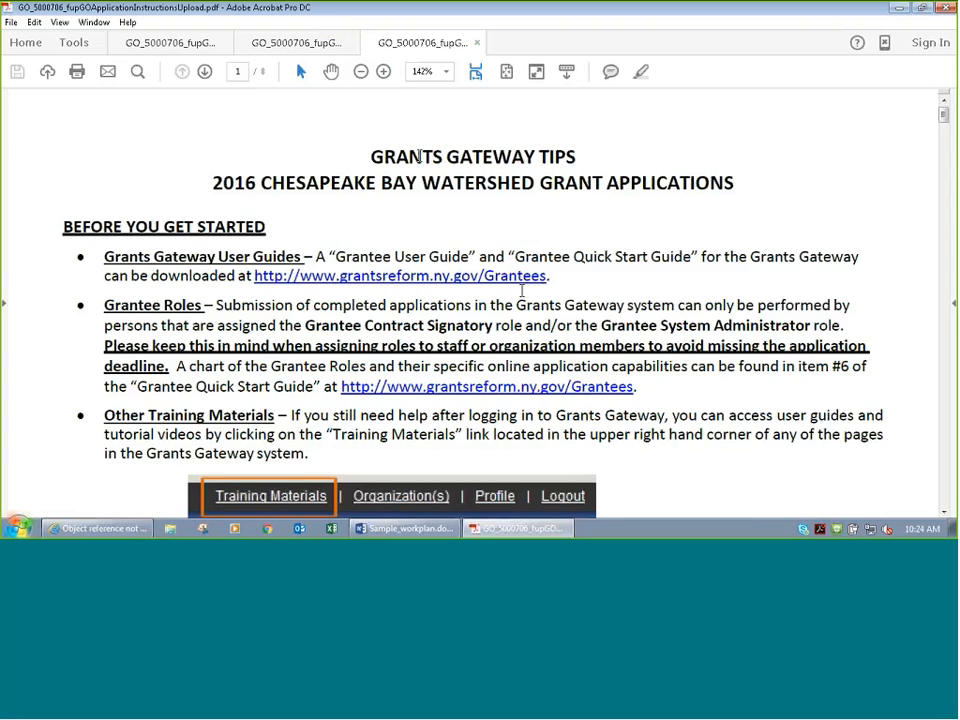
Step: Read Tips PDF pages 1–3 on logging in, searching and Program Information, then return to the browser
{"action": "scroll", "coordinate": [500, 340], "scroll_direction": "down", "scroll_amount": 8}
{"action": "scroll", "coordinate": [700, 300], "scroll_direction": "down", "scroll_amount": 8}
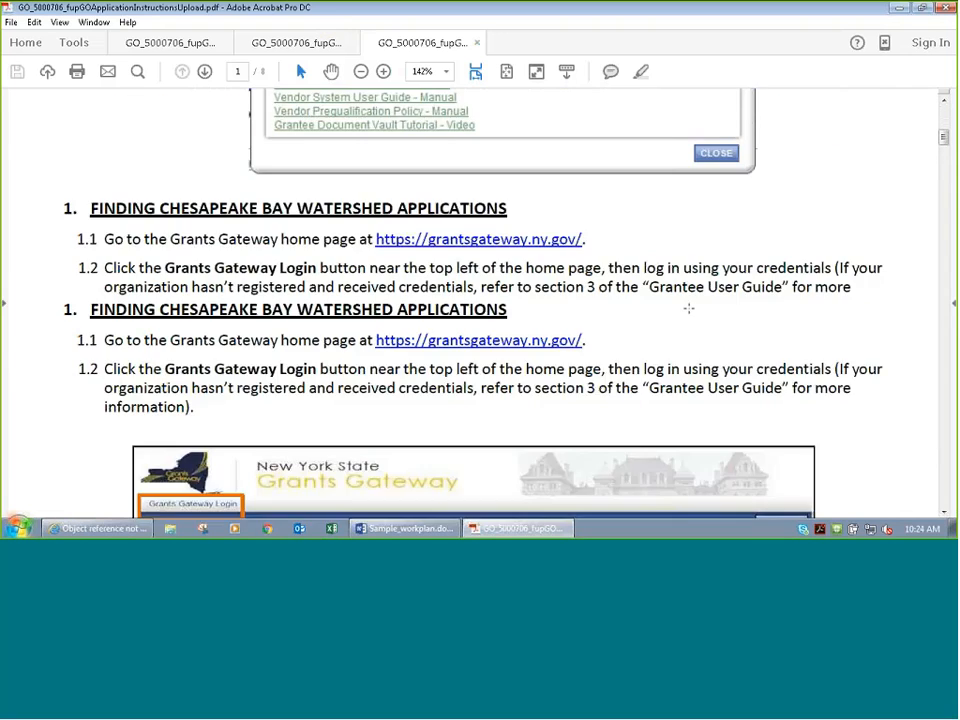
{"action": "scroll", "coordinate": [705, 292], "scroll_direction": "down", "scroll_amount": 12}
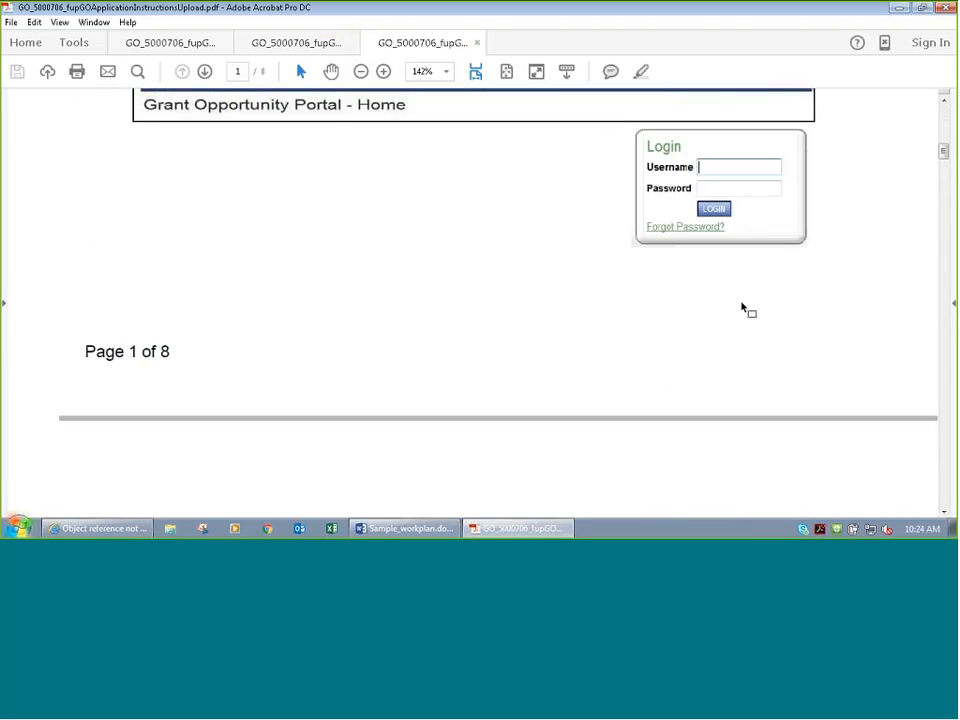
{"action": "scroll", "coordinate": [731, 300], "scroll_direction": "down", "scroll_amount": 15}
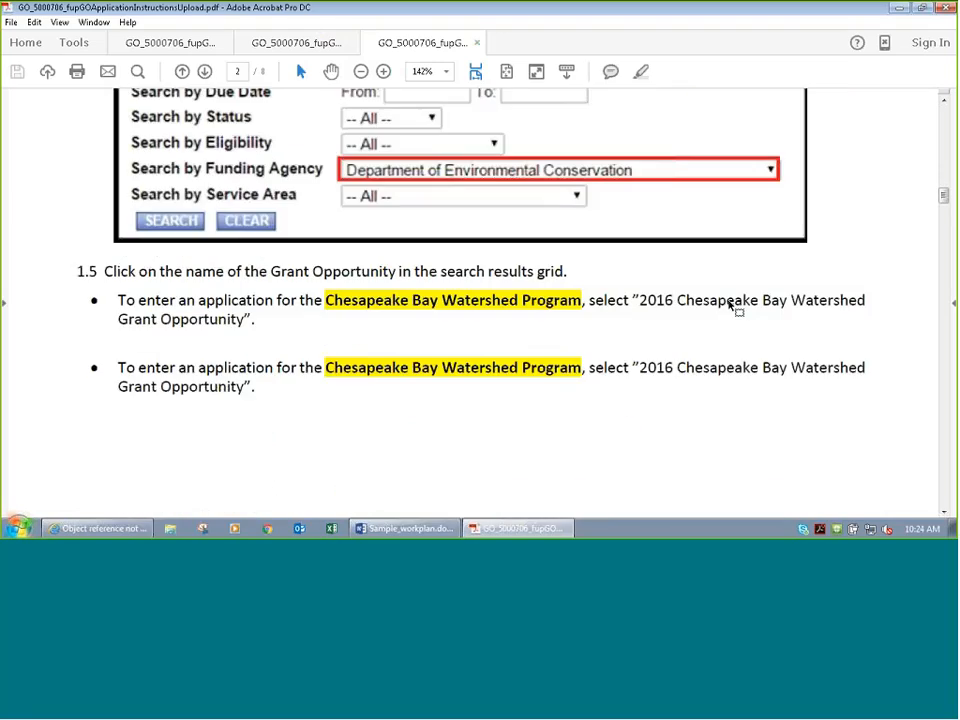
{"action": "scroll", "coordinate": [731, 307], "scroll_direction": "down", "scroll_amount": 4}
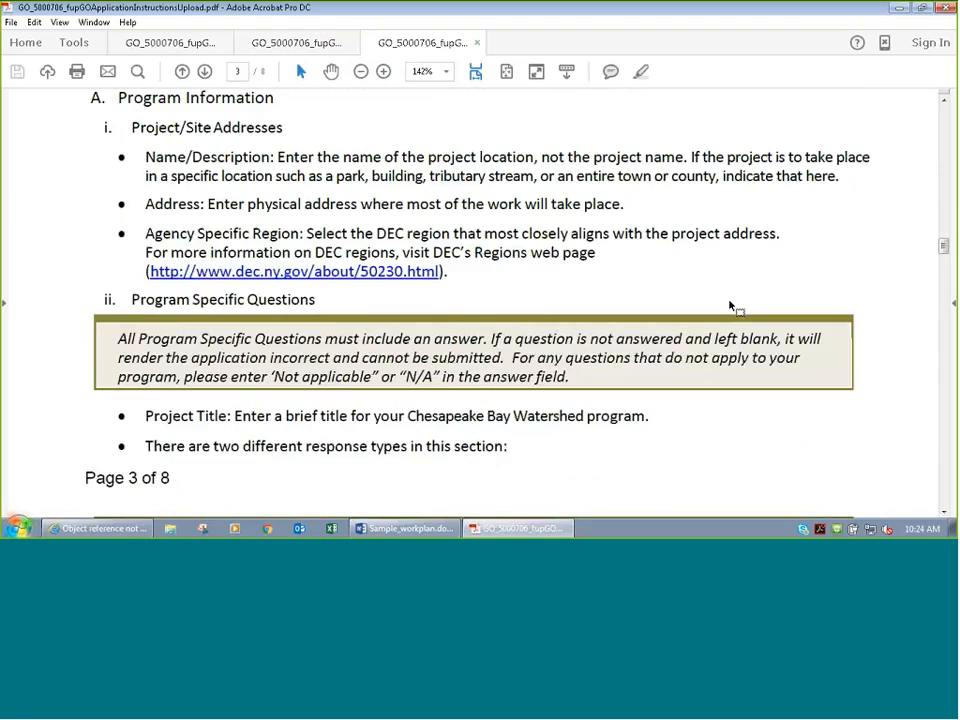
{"action": "scroll", "coordinate": [731, 307], "scroll_direction": "up", "scroll_amount": 10}
{"action": "scroll", "coordinate": [731, 300], "scroll_direction": "up", "scroll_amount": 10}
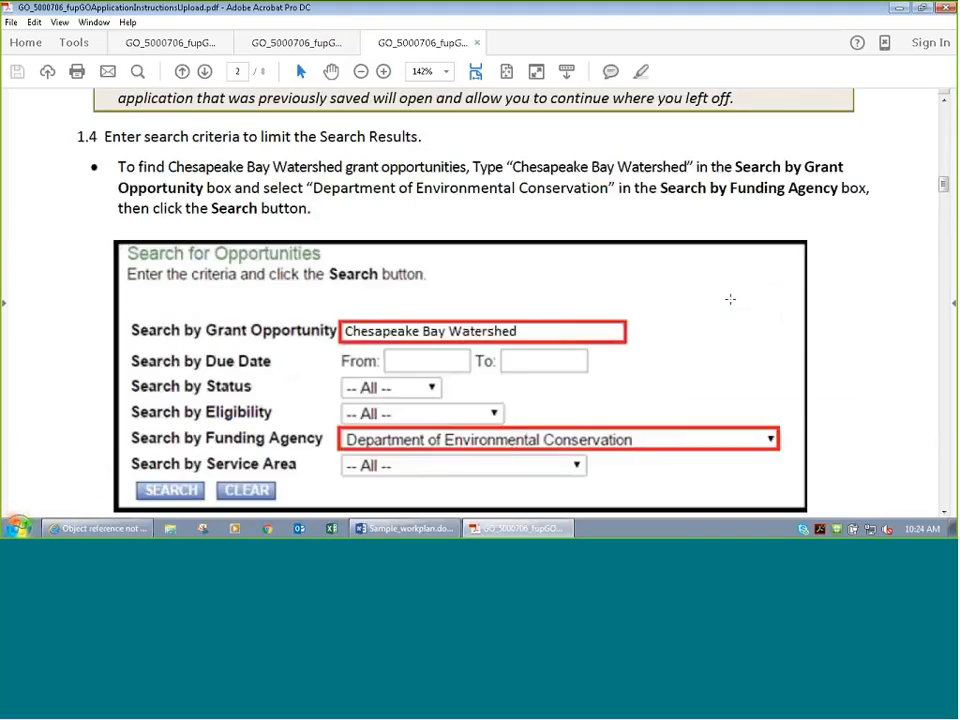
{"action": "key", "text": "alt+Tab"}
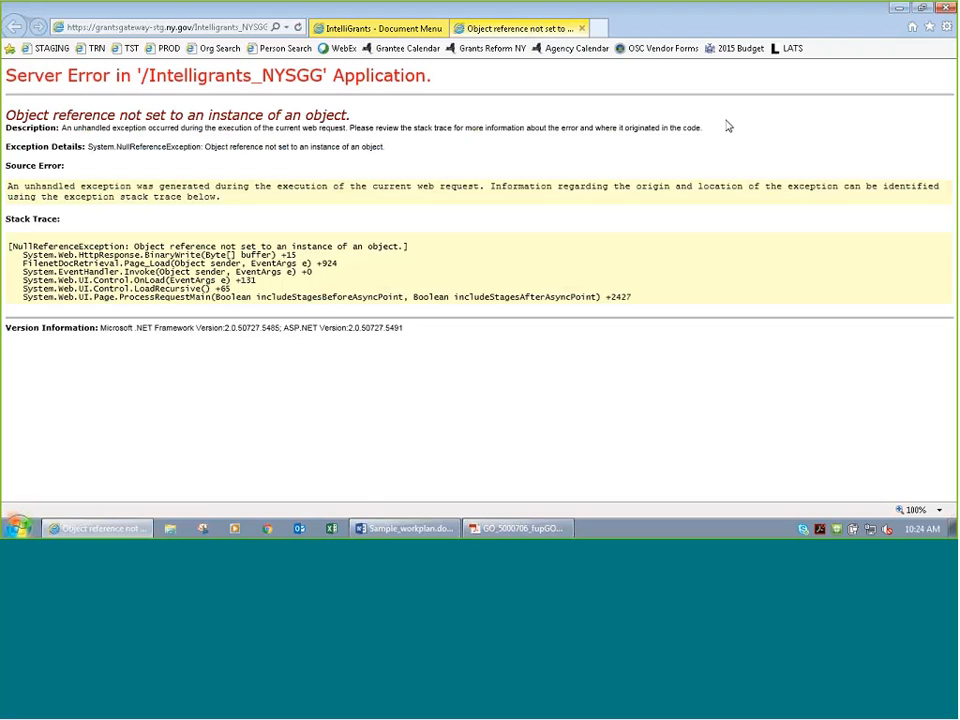
Step: Close the server error tab and open Project/Site Addresses from the Forms list
{"action": "left_click", "coordinate": [581, 28]}
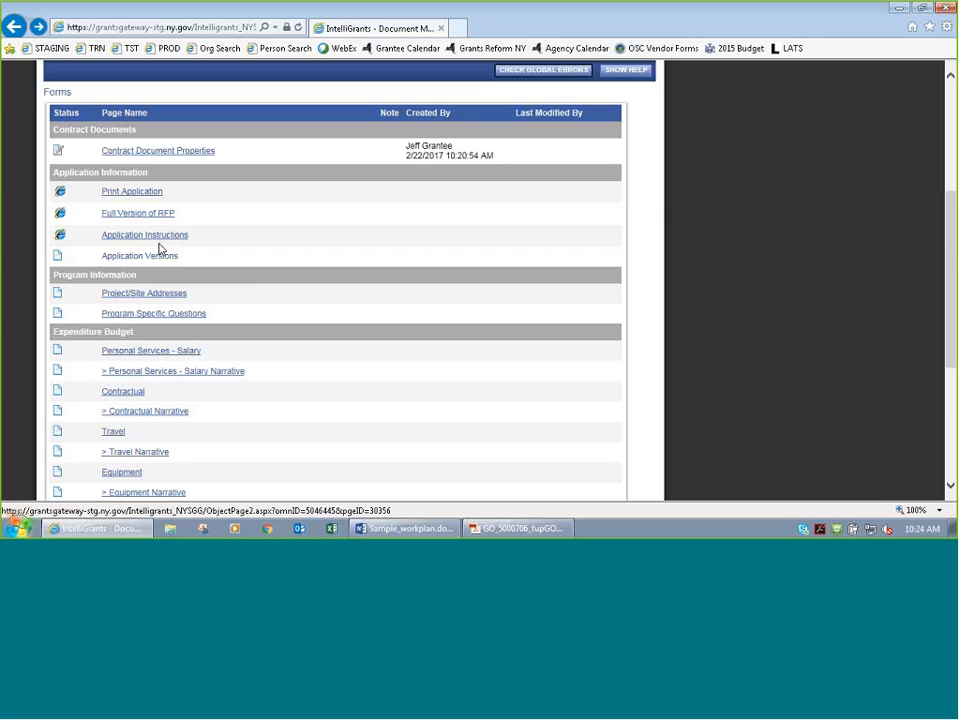
{"action": "scroll", "coordinate": [334, 268], "scroll_direction": "down", "scroll_amount": 3}
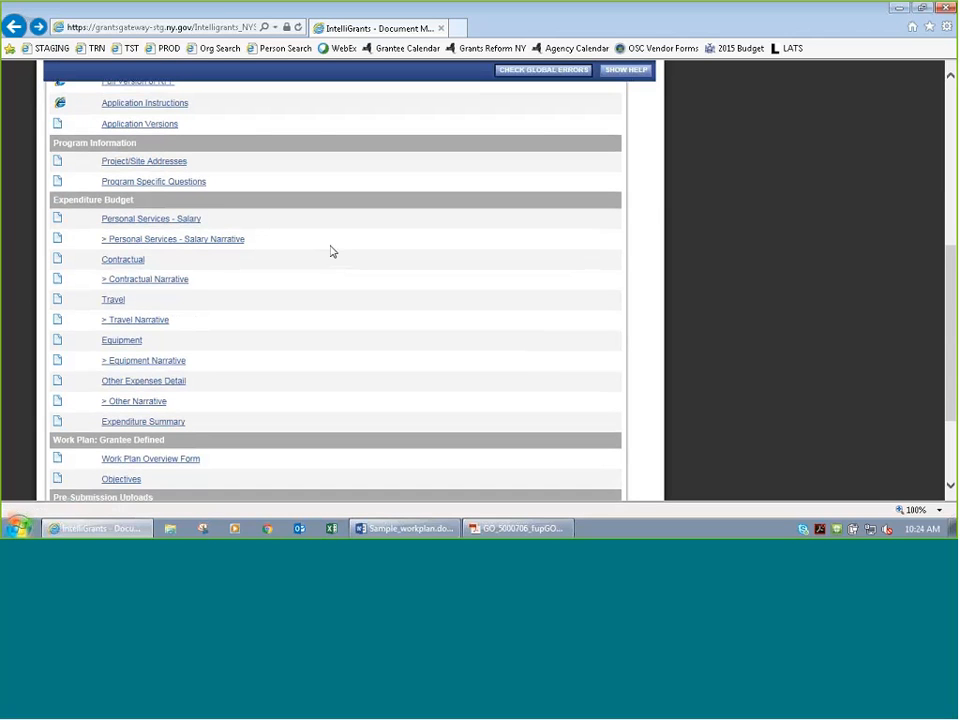
{"action": "left_click", "coordinate": [133, 164]}
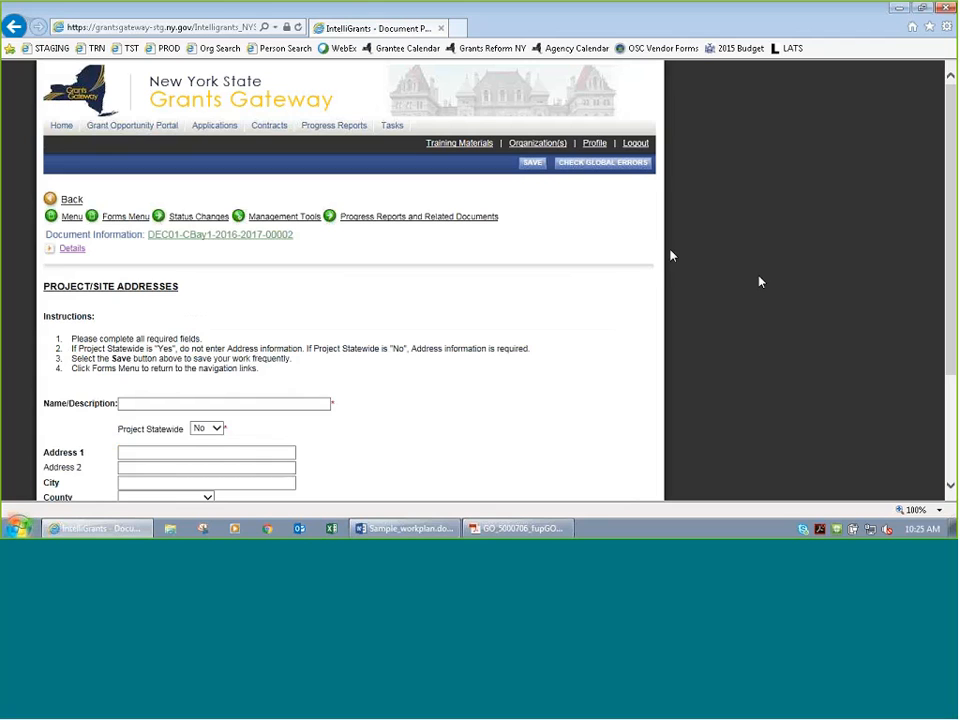
Step: Enter the project's Chesapeake Bay Project name as the site Name/Description
{"action": "scroll", "coordinate": [500, 280], "scroll_direction": "down", "scroll_amount": 3}
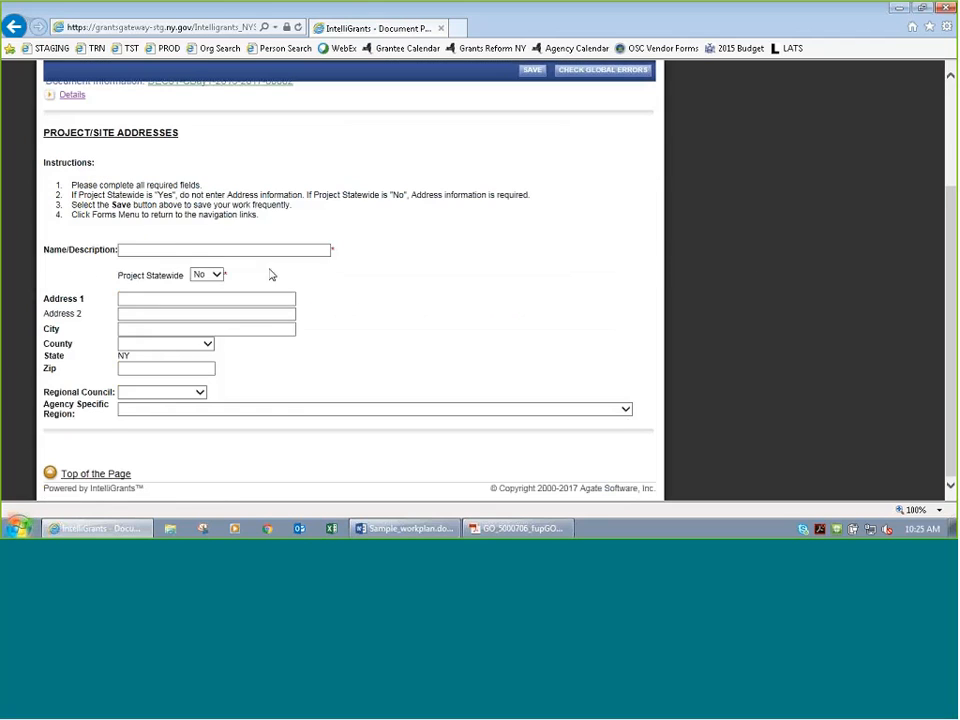
{"action": "left_click", "coordinate": [167, 251]}
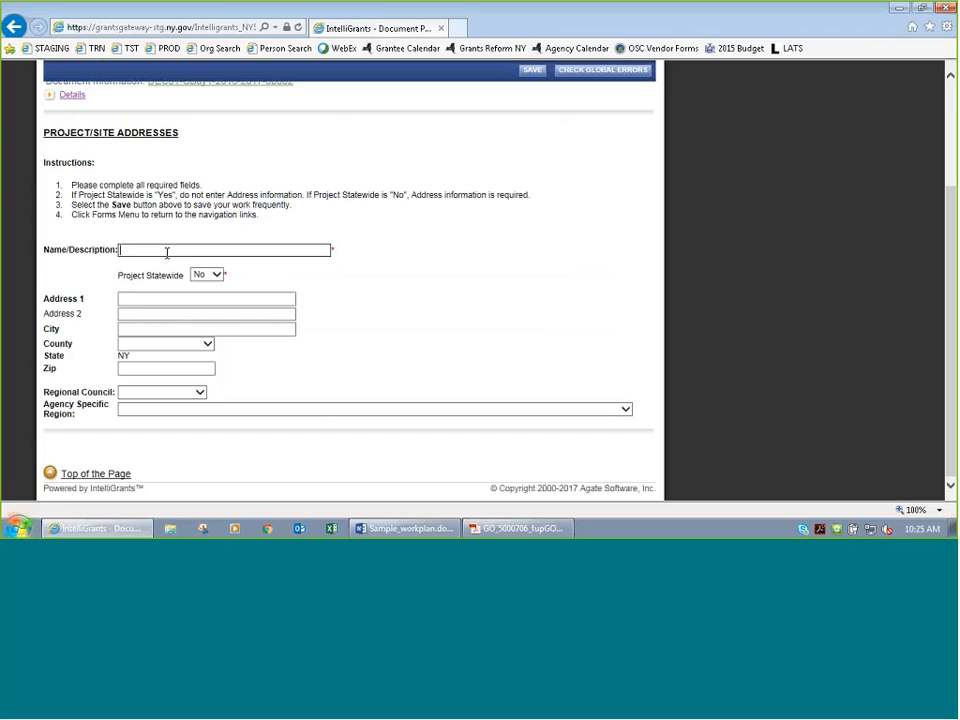
{"action": "type", "text": "Jeff"}
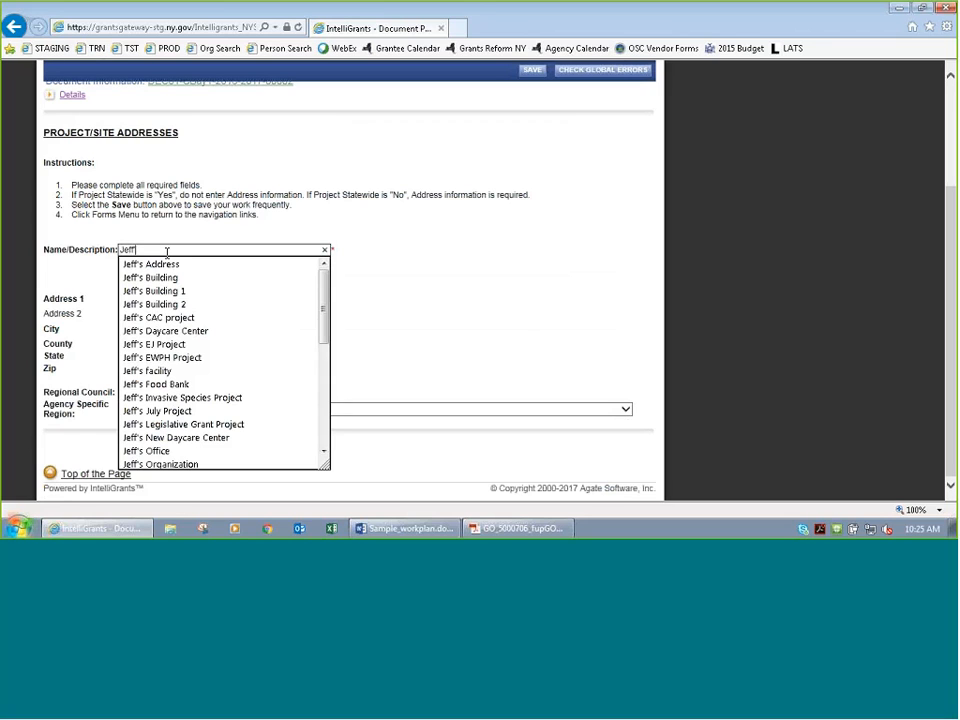
{"action": "type", "text": "'s Ch"}
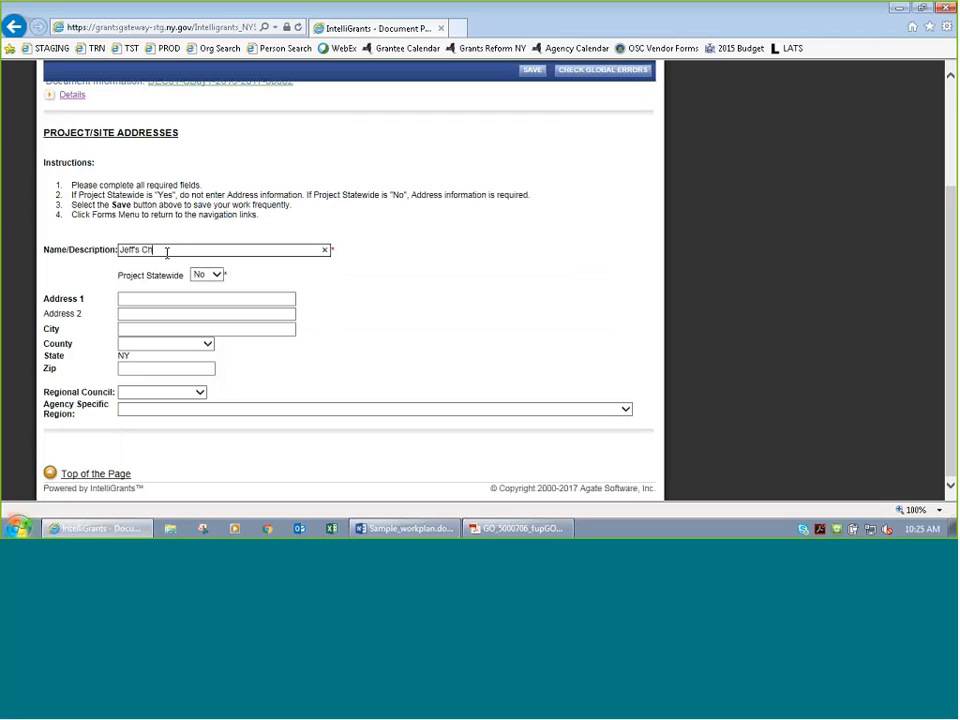
{"action": "type", "text": "esapeake Bay Project"}
{"action": "key", "text": "Tab"}
{"action": "key", "text": "Tab"}
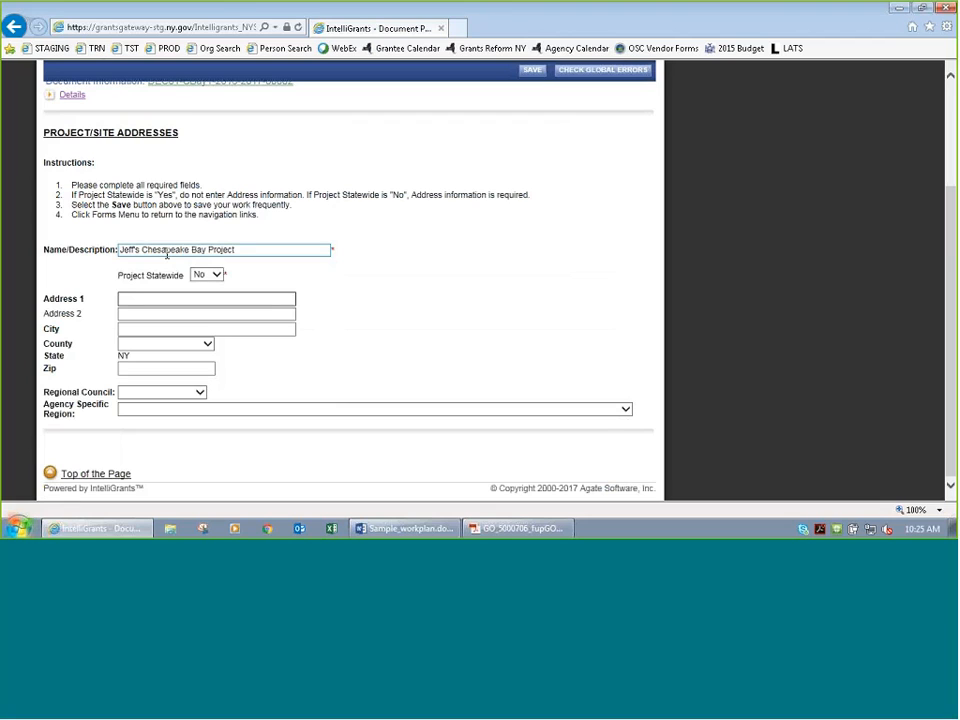
Step: Fill in the street address and city Albany from the autocomplete suggestions
{"action": "type", "text": "123"}
{"action": "key", "text": "Down"}
{"action": "key", "text": "Tab"}
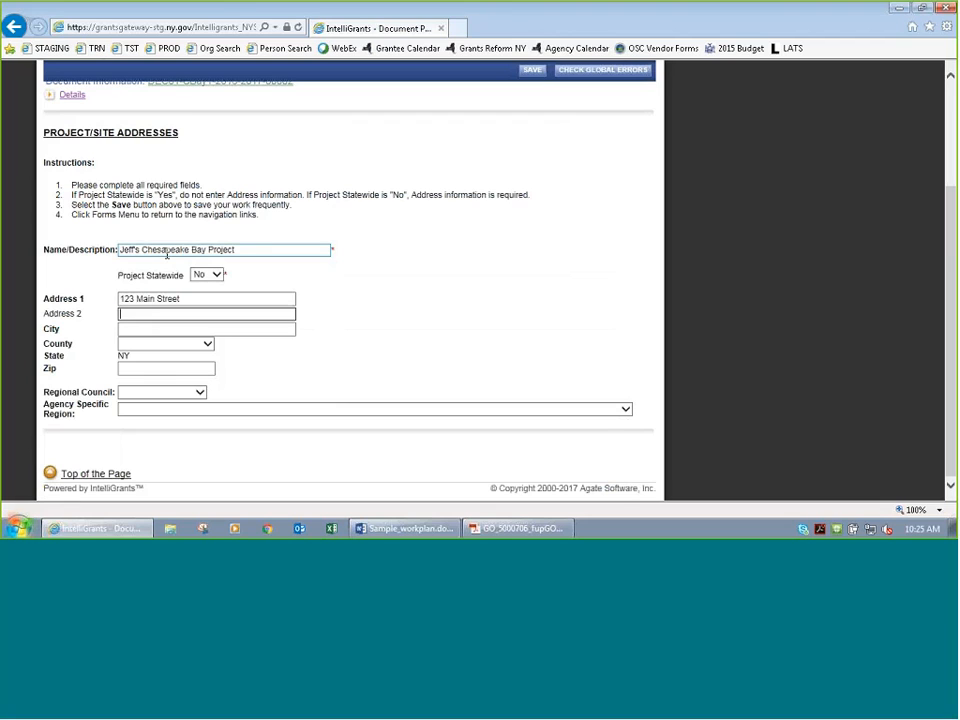
{"action": "key", "text": "Tab"}
{"action": "type", "text": "Al"}
{"action": "key", "text": "Down"}
Step: Choose Albany County, enter the zip code, and view the Regional Council list without choosing
{"action": "key", "text": "Tab"}
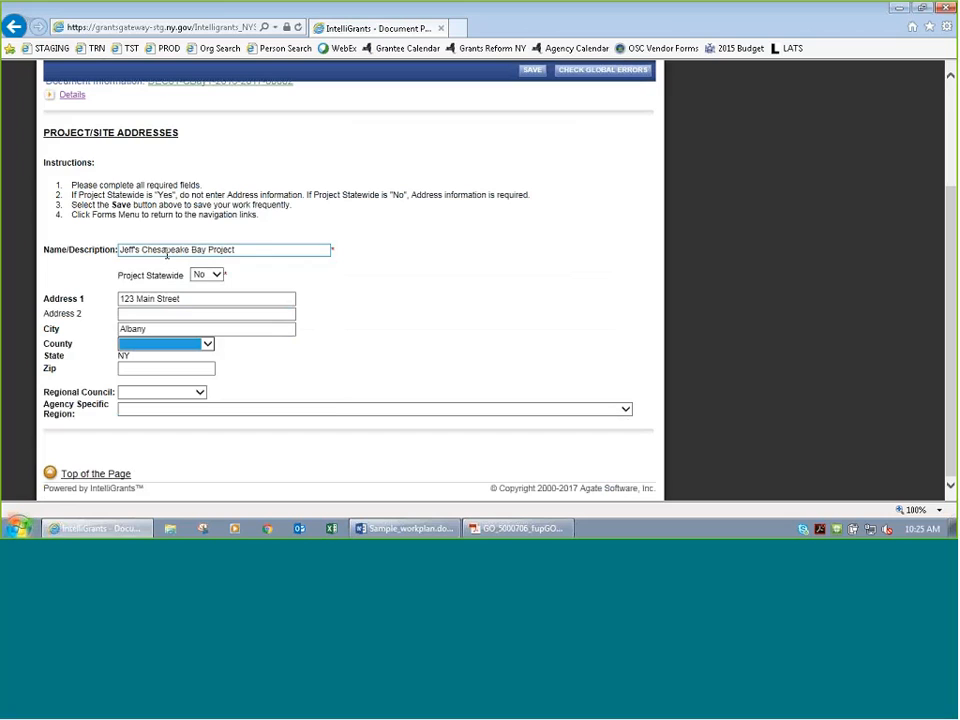
{"action": "key", "text": "a"}
{"action": "key", "text": "Tab"}
{"action": "type", "text": "12345"}
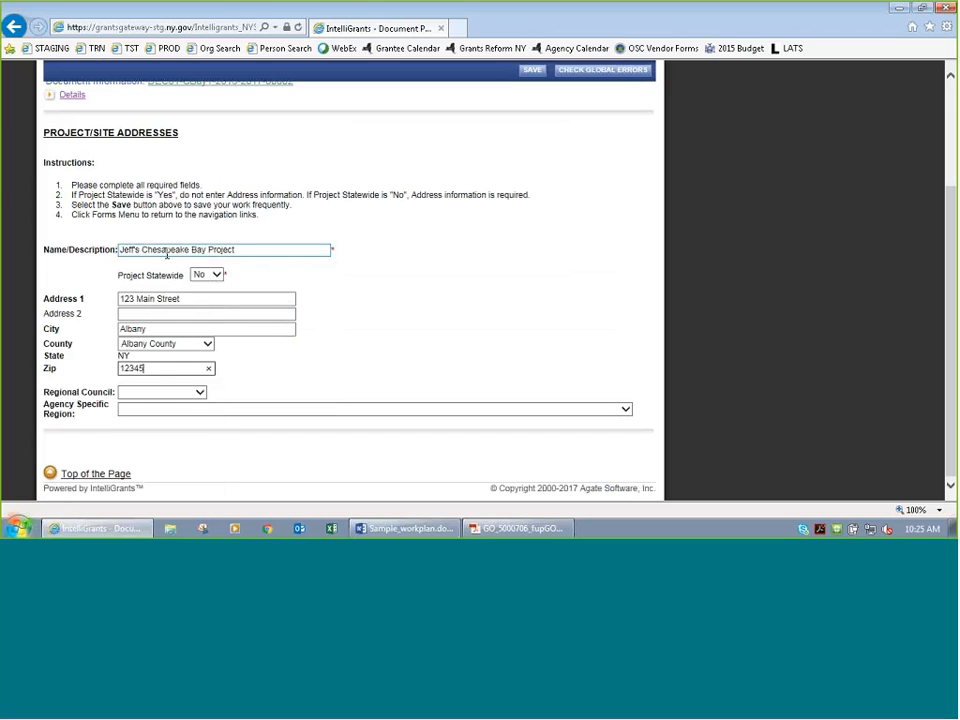
{"action": "key", "text": "Tab"}
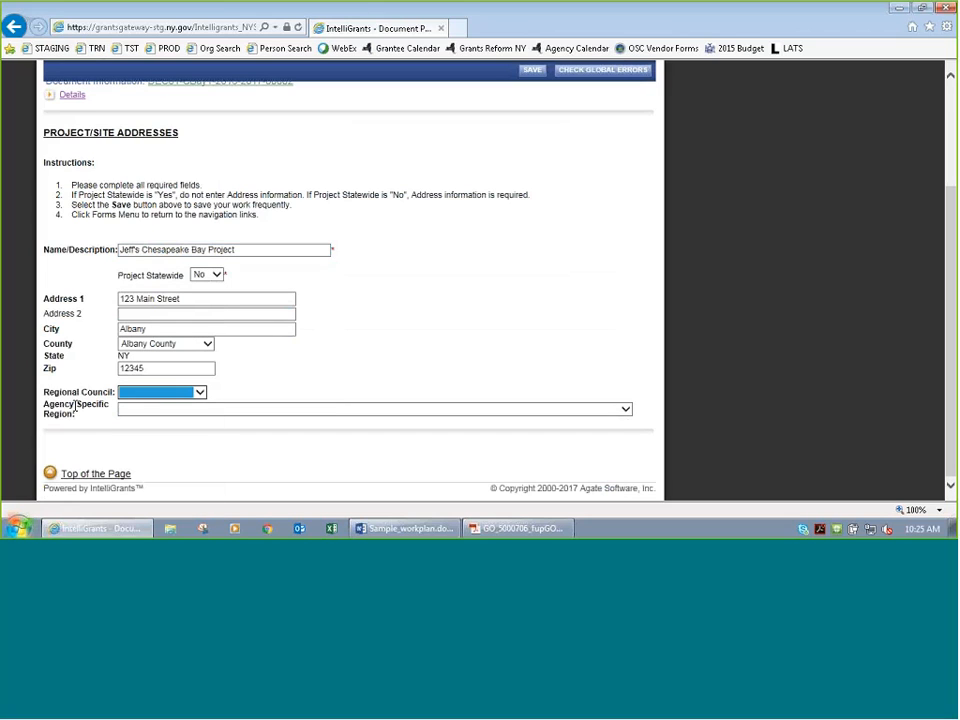
{"action": "left_click", "coordinate": [162, 395]}
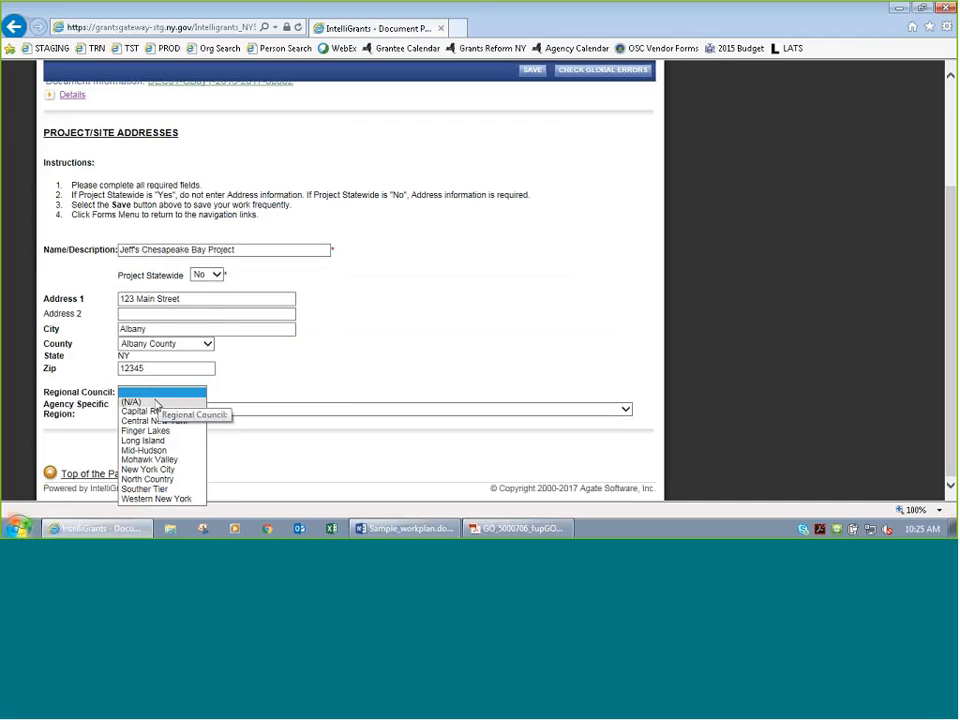
{"action": "left_click", "coordinate": [262, 386]}
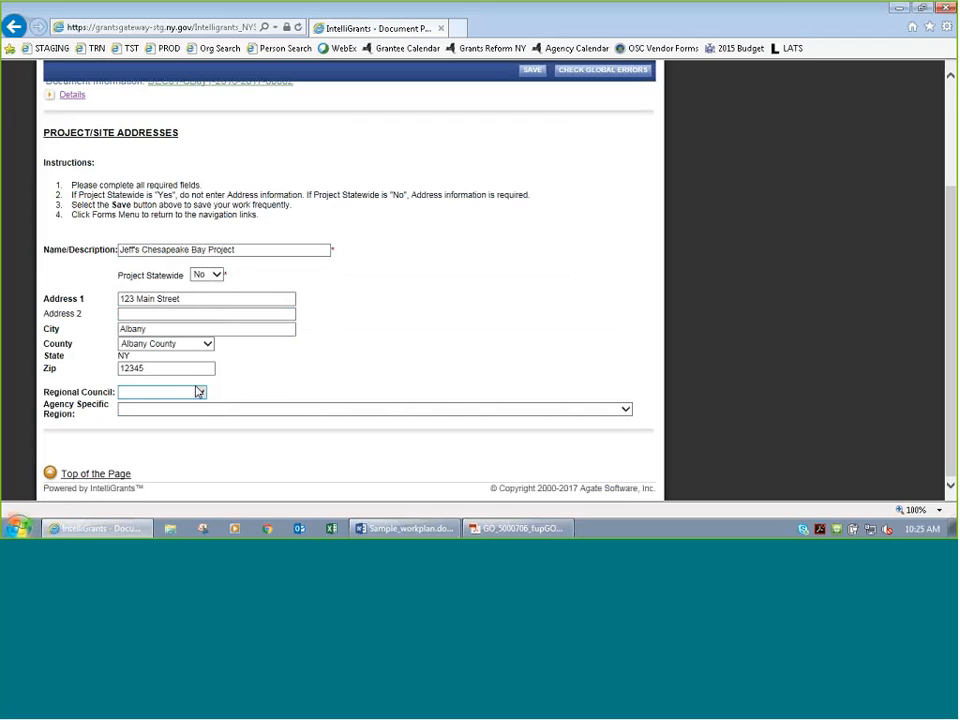
Step: Open regionalcouncils.ny.gov in a new tab, view its regions map, then return to the form tab
{"action": "left_click", "coordinate": [457, 28]}
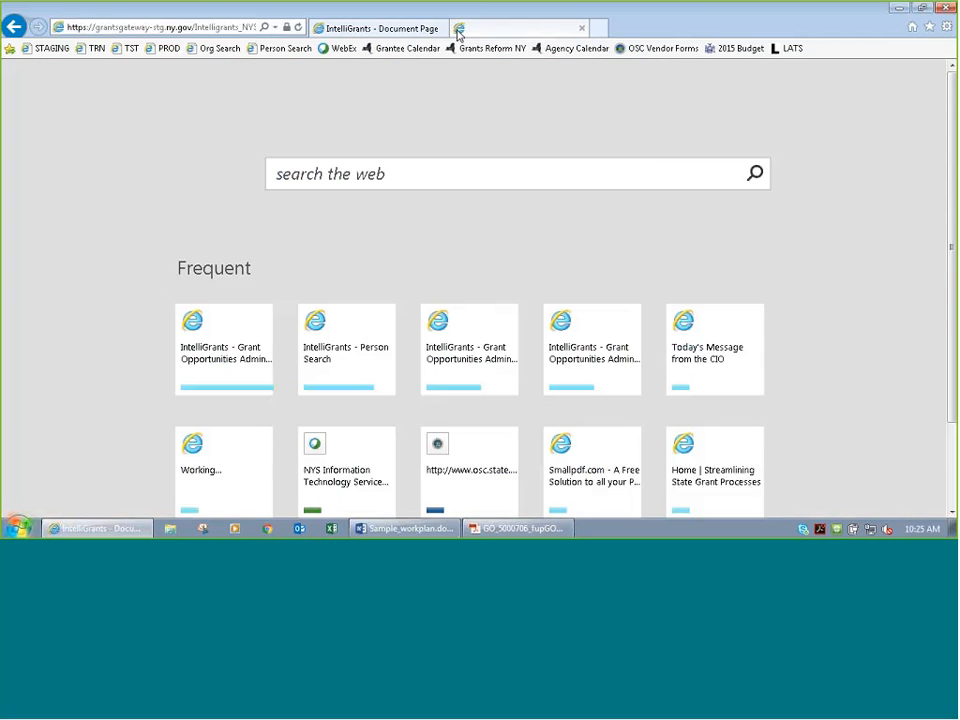
{"action": "type", "text": "region"}
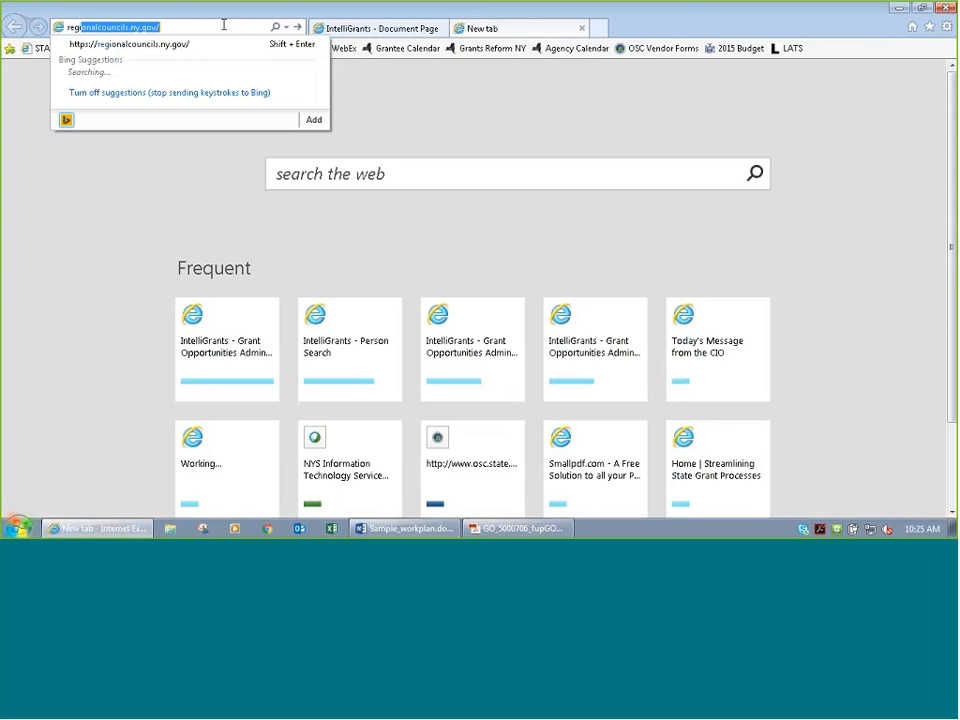
{"action": "key", "text": "Return"}
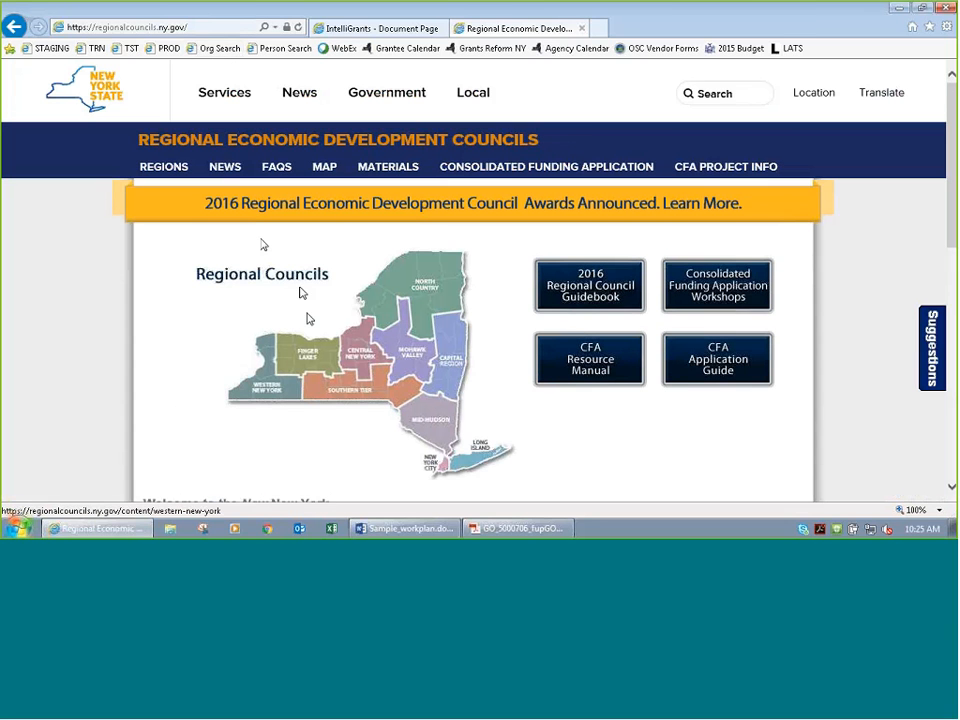
{"action": "scroll", "coordinate": [229, 279], "scroll_direction": "down", "scroll_amount": 1}
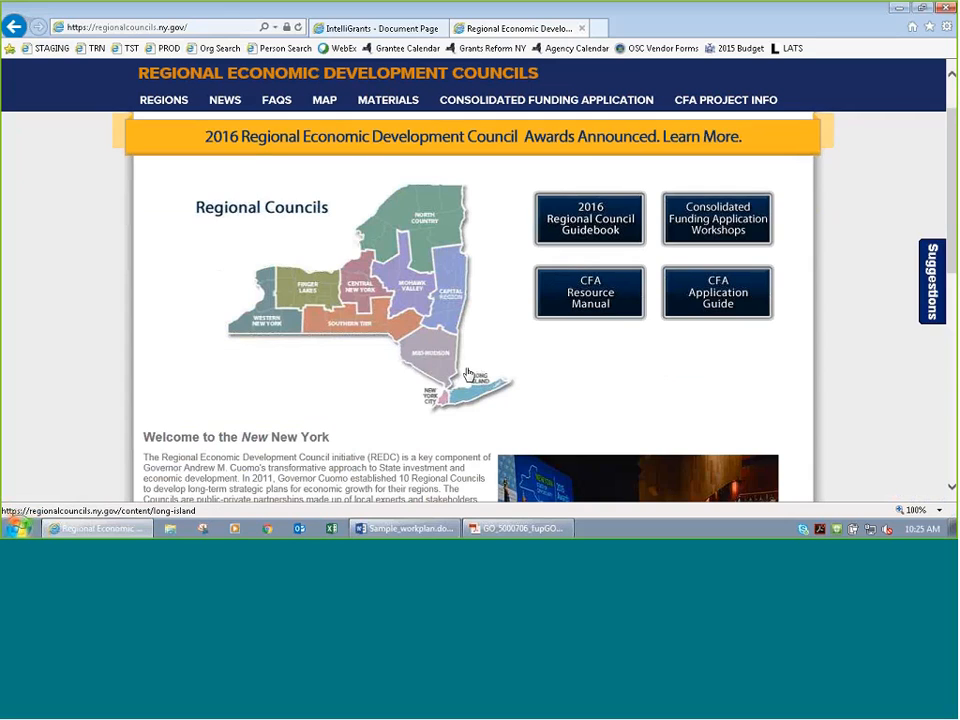
{"action": "left_click", "coordinate": [360, 29]}
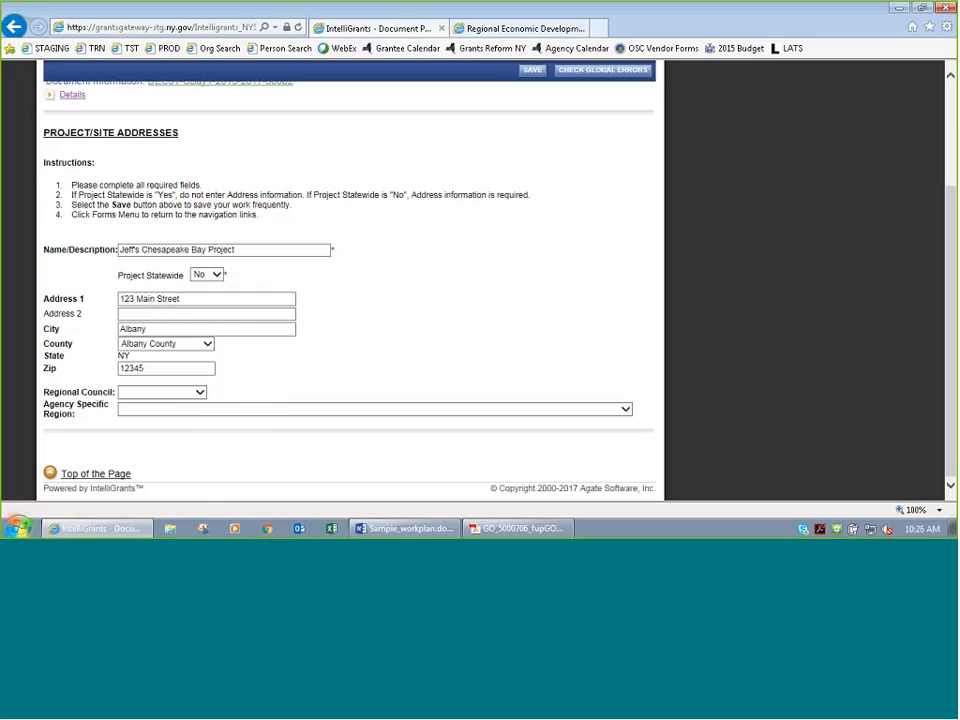
Step: Set Agency Specific Region to DEC Region 4 (Capital Region/Northern Catskills) and save the form
{"action": "left_click", "coordinate": [317, 411]}
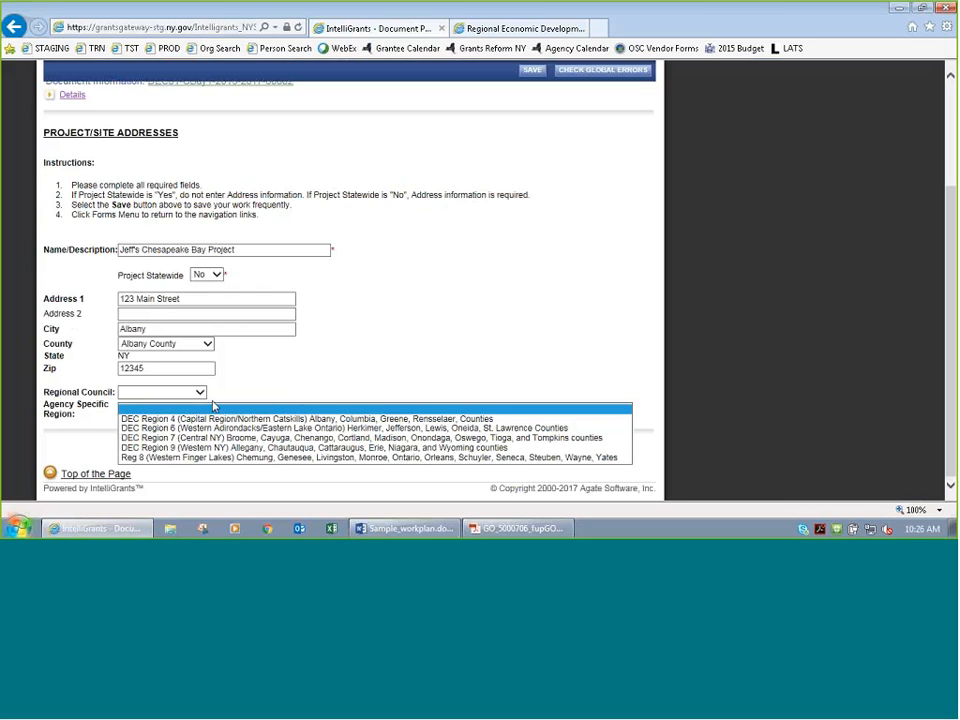
{"action": "left_click", "coordinate": [160, 419]}
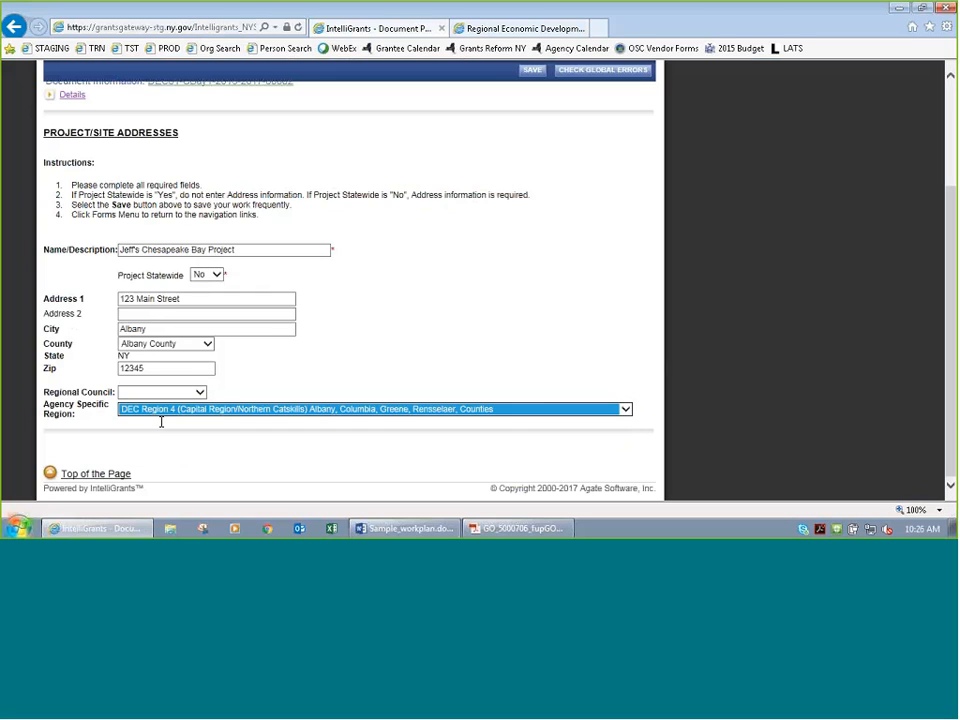
{"action": "left_click", "coordinate": [532, 70]}
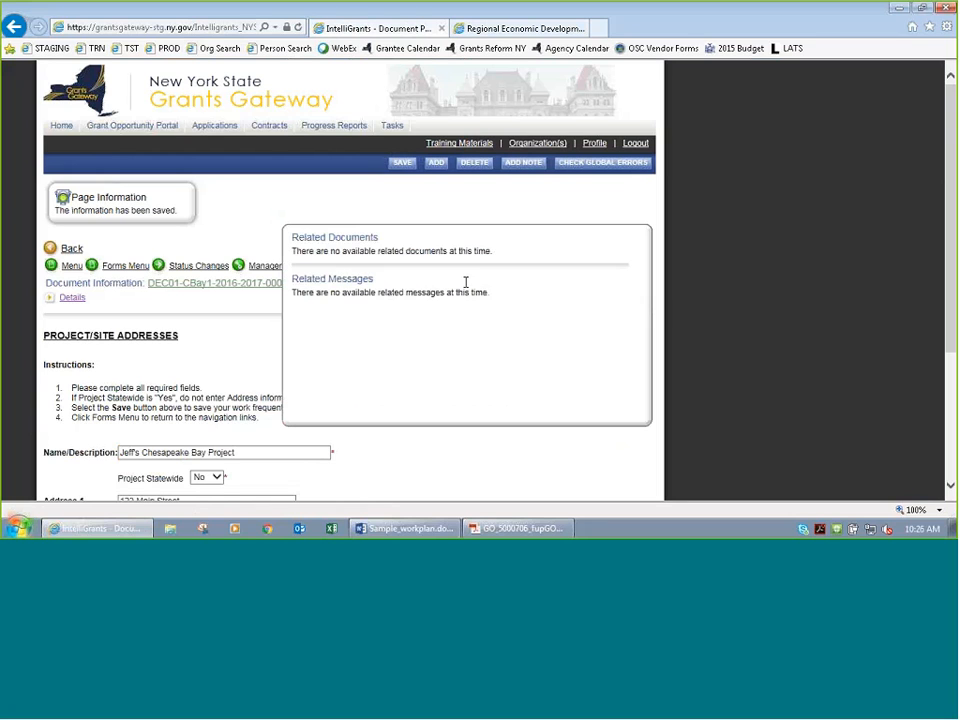
Step: Scroll down and select the Name/Description text so it can be replaced
{"action": "scroll", "coordinate": [742, 288], "scroll_direction": "down", "scroll_amount": 1}
{"action": "scroll", "coordinate": [742, 288], "scroll_direction": "down", "scroll_amount": 3}
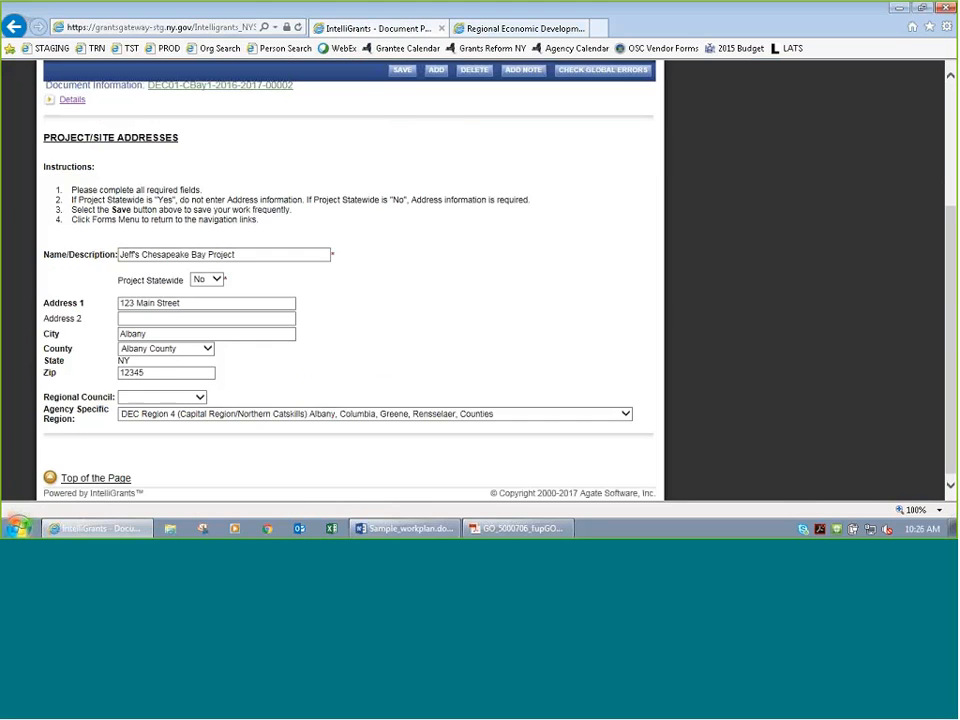
{"action": "left_click_drag", "start_coordinate": [251, 256], "coordinate": [70, 245]}
{"action": "key", "text": "ctrl+c"}
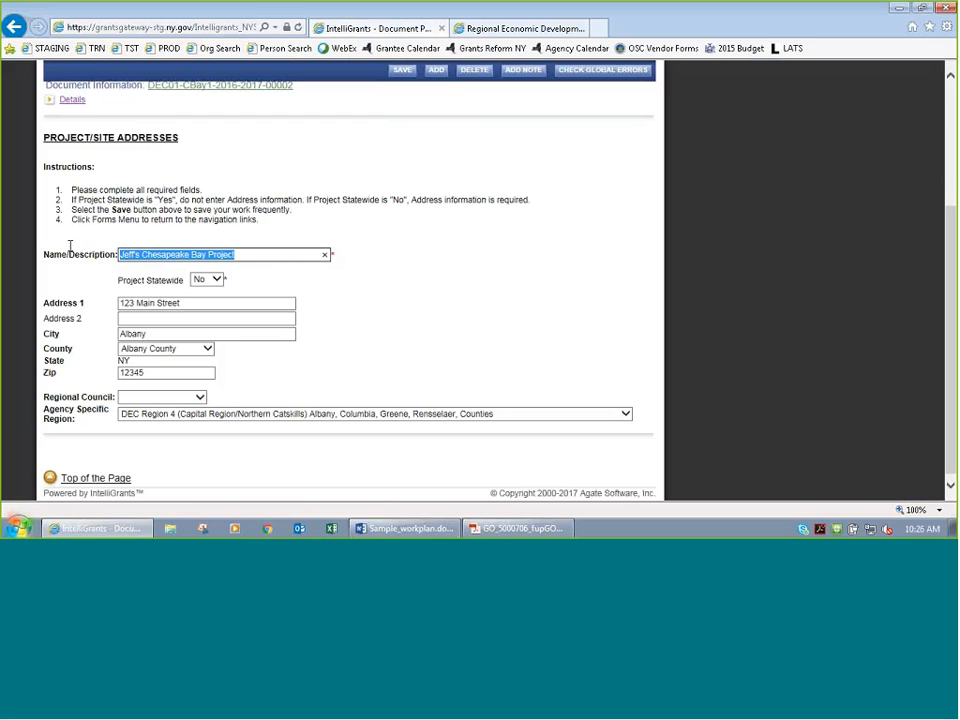
Step: Clear the Name/Description field and save, bringing up the required-field error
{"action": "key", "text": "BackSpace"}
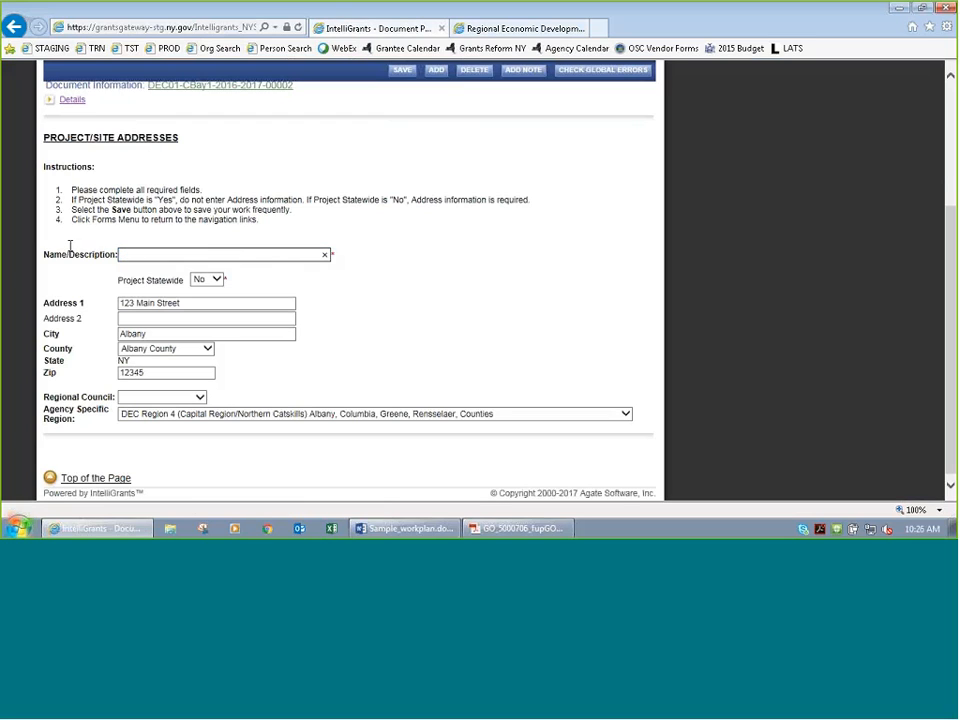
{"action": "left_click", "coordinate": [333, 257]}
{"action": "double_click", "coordinate": [333, 257]}
{"action": "left_click", "coordinate": [333, 257]}
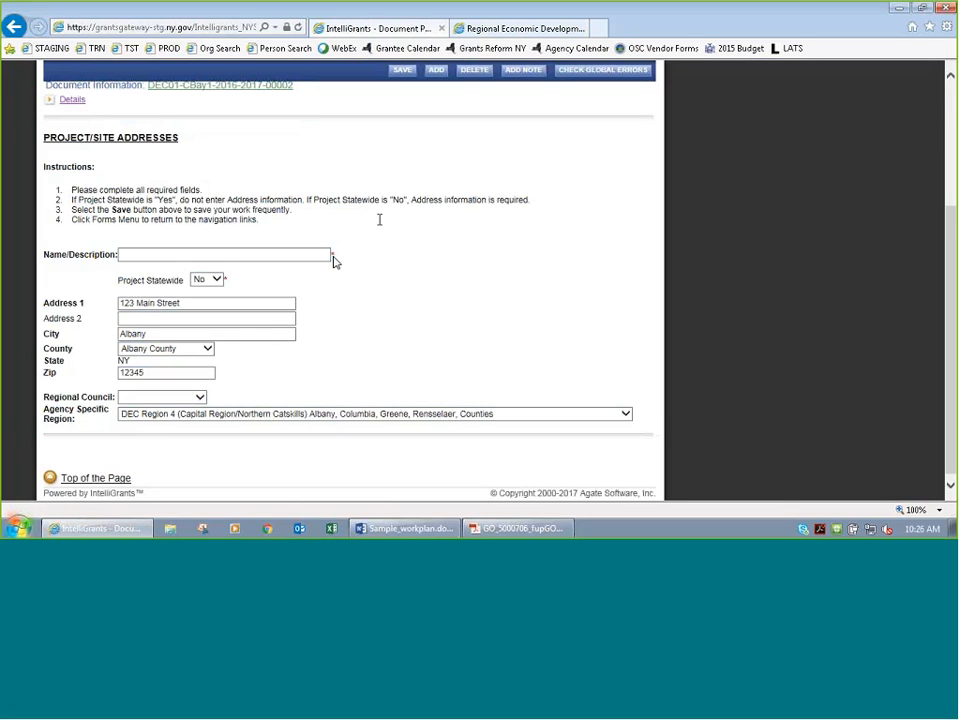
{"action": "left_click", "coordinate": [402, 72]}
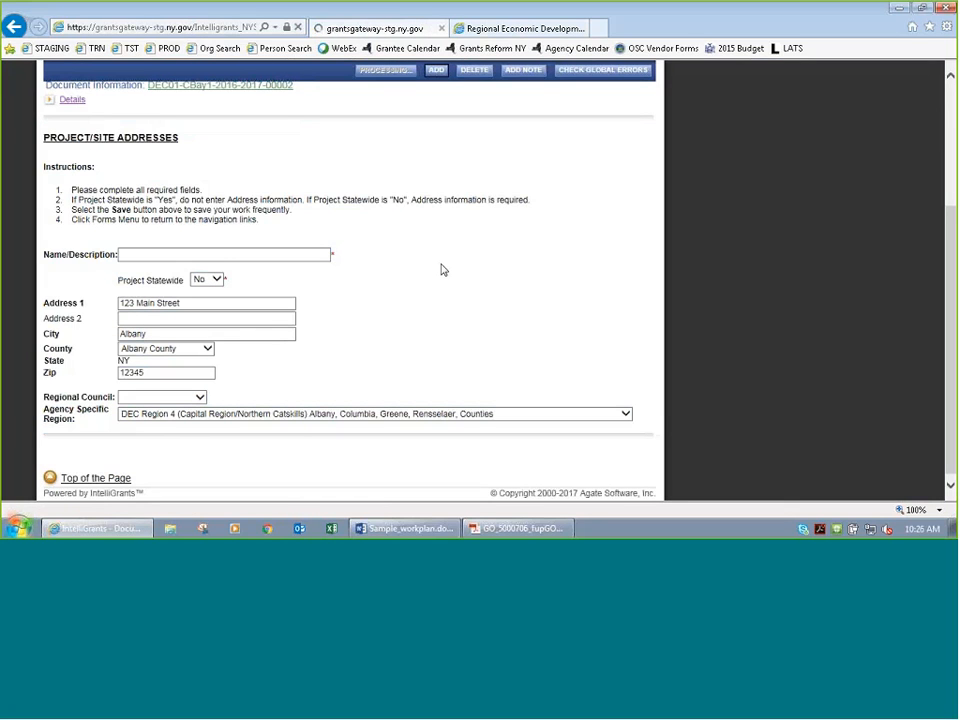
{"action": "scroll", "coordinate": [361, 343], "scroll_direction": "down", "scroll_amount": 1}
{"action": "scroll", "coordinate": [361, 343], "scroll_direction": "down", "scroll_amount": 2}
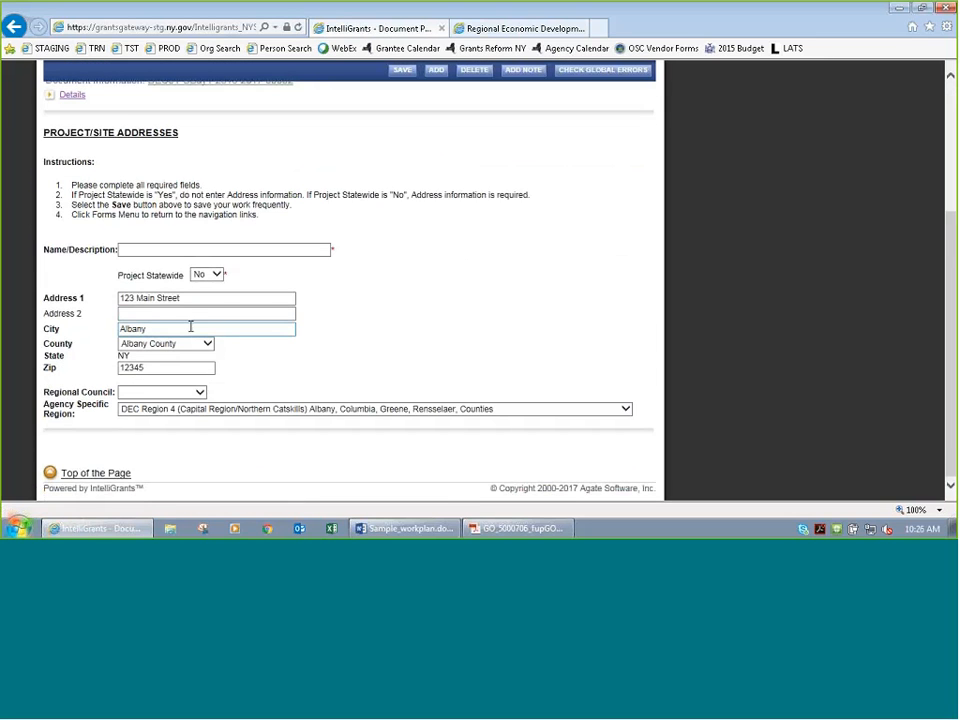
{"action": "scroll", "coordinate": [270, 358], "scroll_direction": "up", "scroll_amount": 3}
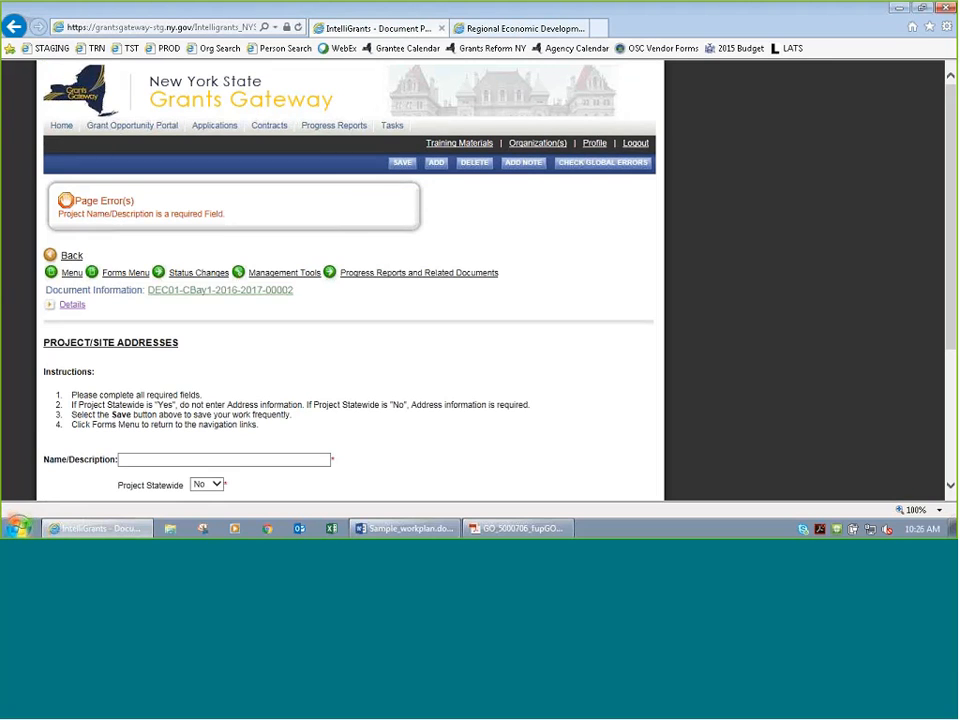
{"action": "scroll", "coordinate": [330, 338], "scroll_direction": "down", "scroll_amount": 1}
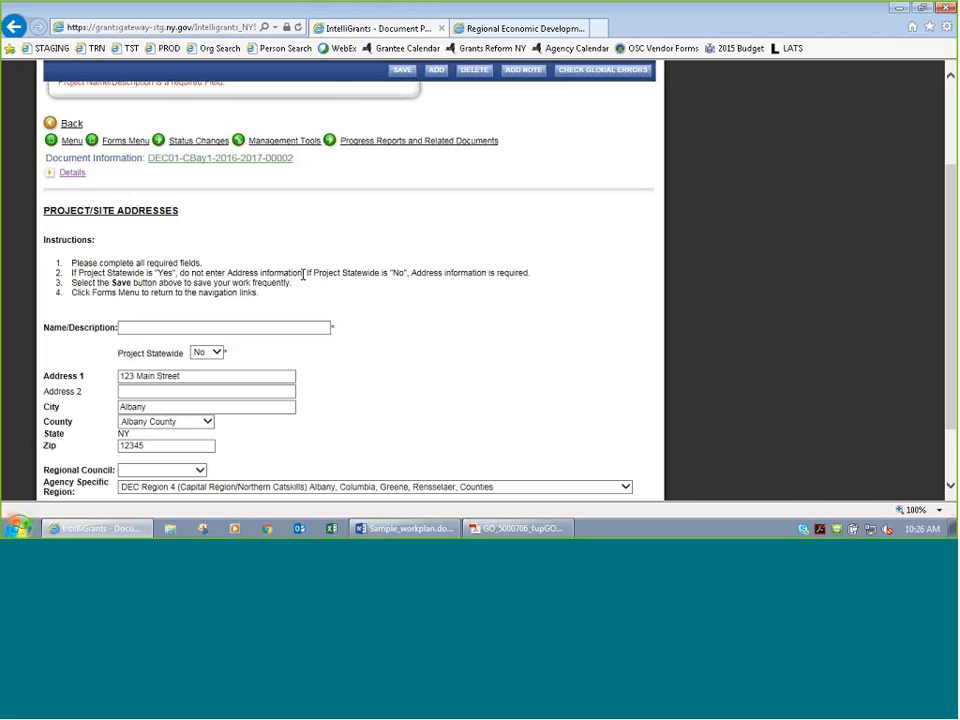
Step: Paste the project name back into Name/Description and save the form again
{"action": "left_click", "coordinate": [228, 327]}
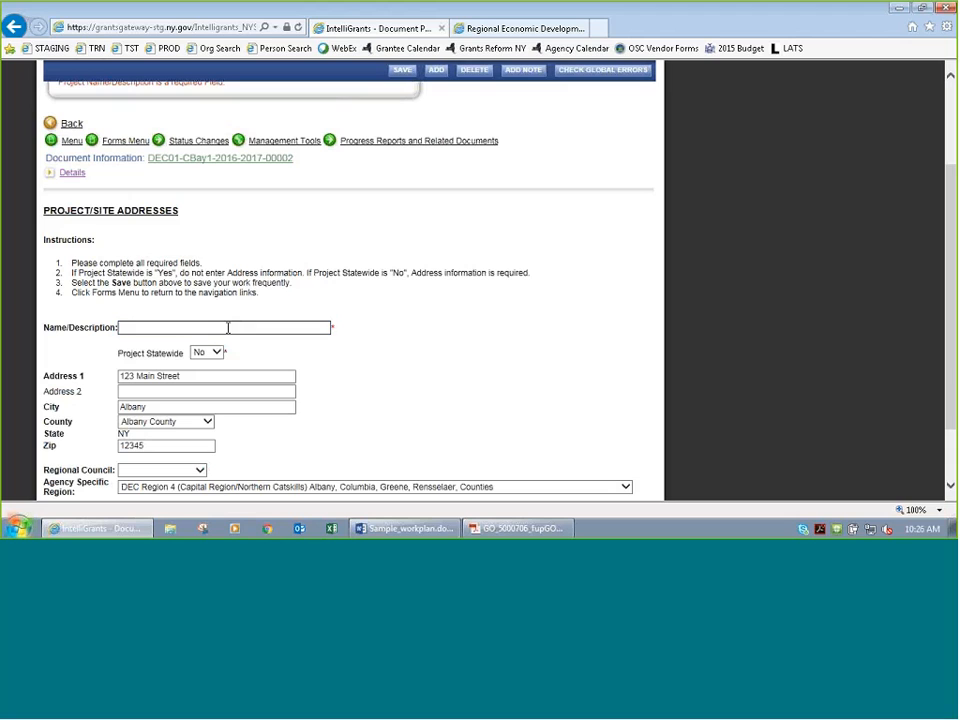
{"action": "key", "text": "ctrl+v"}
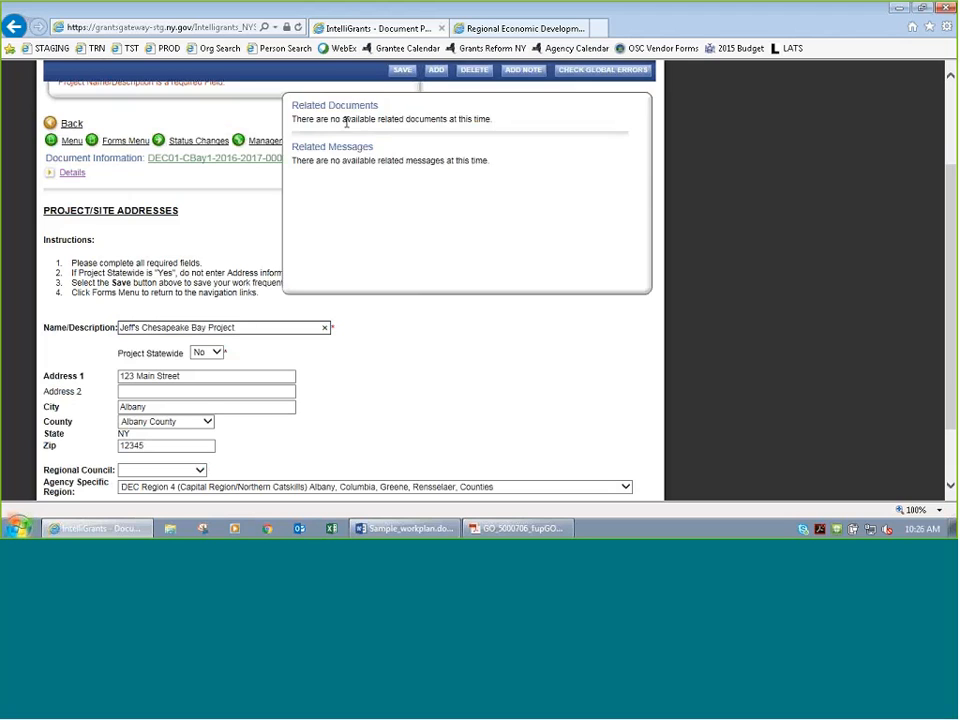
{"action": "left_click", "coordinate": [402, 69]}
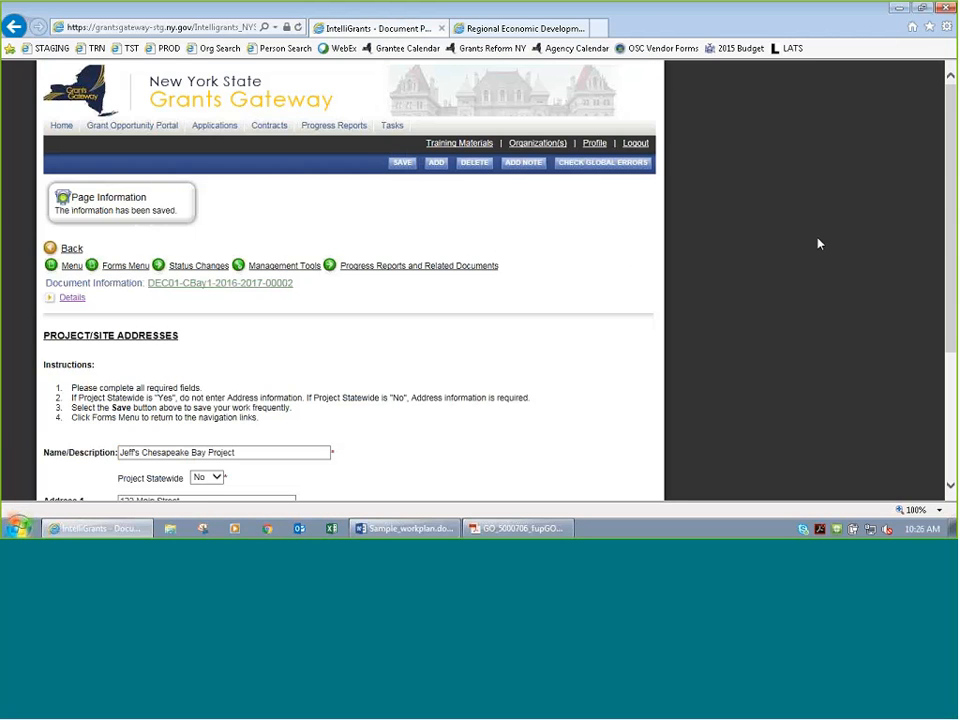
{"action": "scroll", "coordinate": [818, 244], "scroll_direction": "down", "scroll_amount": 1}
Step: From the Forms Menu, open Program Specific Questions under Program Information
{"action": "mouse_move", "coordinate": [113, 208]}
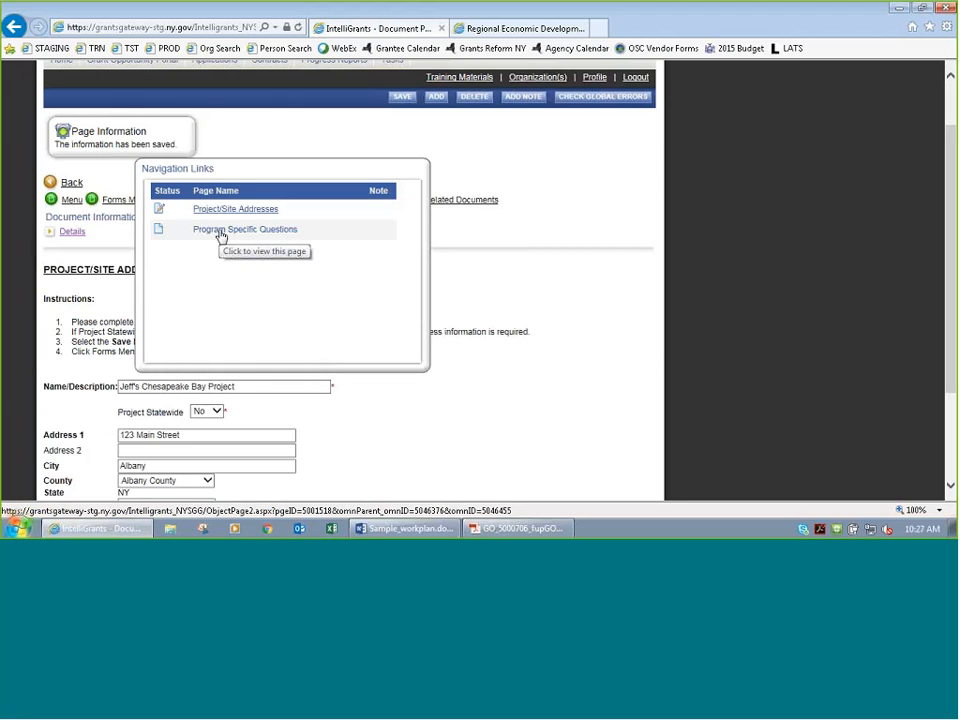
{"action": "left_click", "coordinate": [114, 201]}
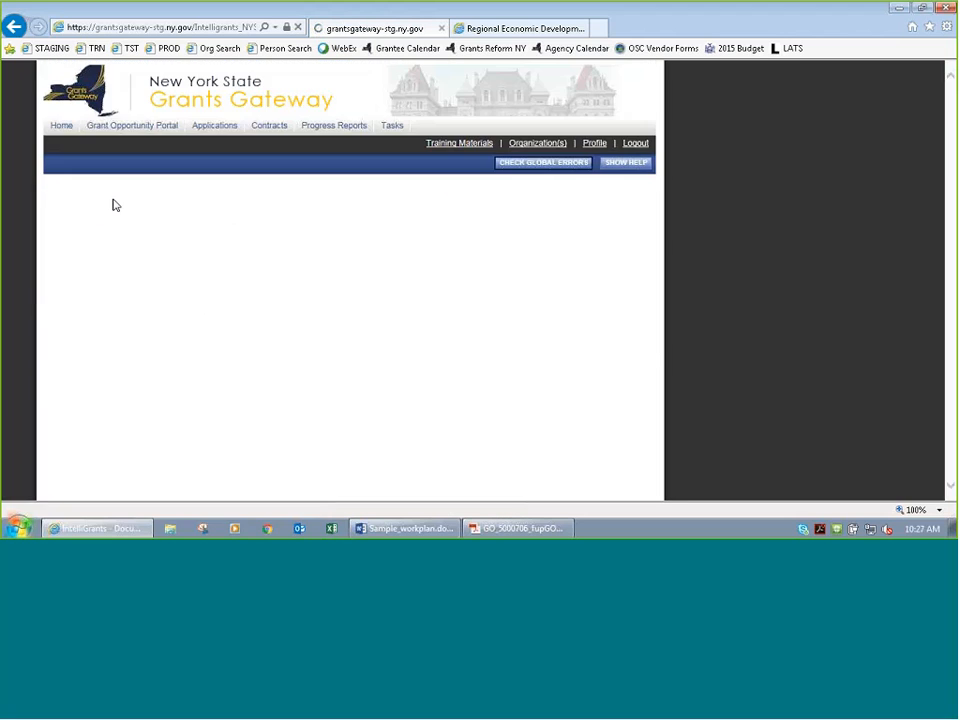
{"action": "scroll", "coordinate": [561, 315], "scroll_direction": "down", "scroll_amount": 3}
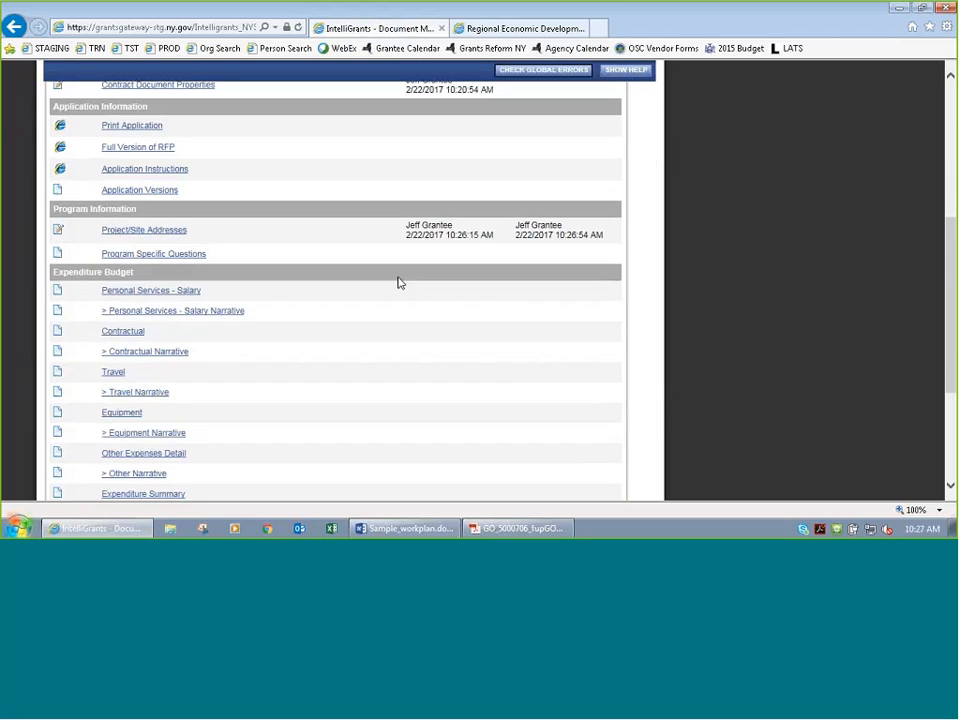
{"action": "left_click", "coordinate": [141, 256]}
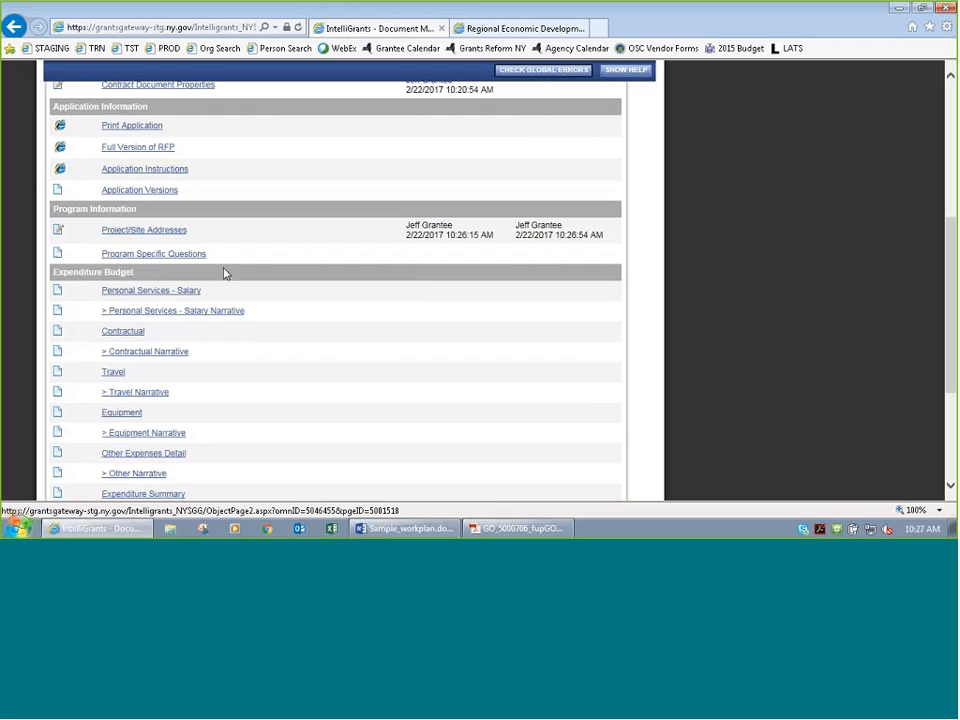
{"action": "scroll", "coordinate": [362, 300], "scroll_direction": "down", "scroll_amount": 2}
{"action": "left_click", "coordinate": [120, 228]}
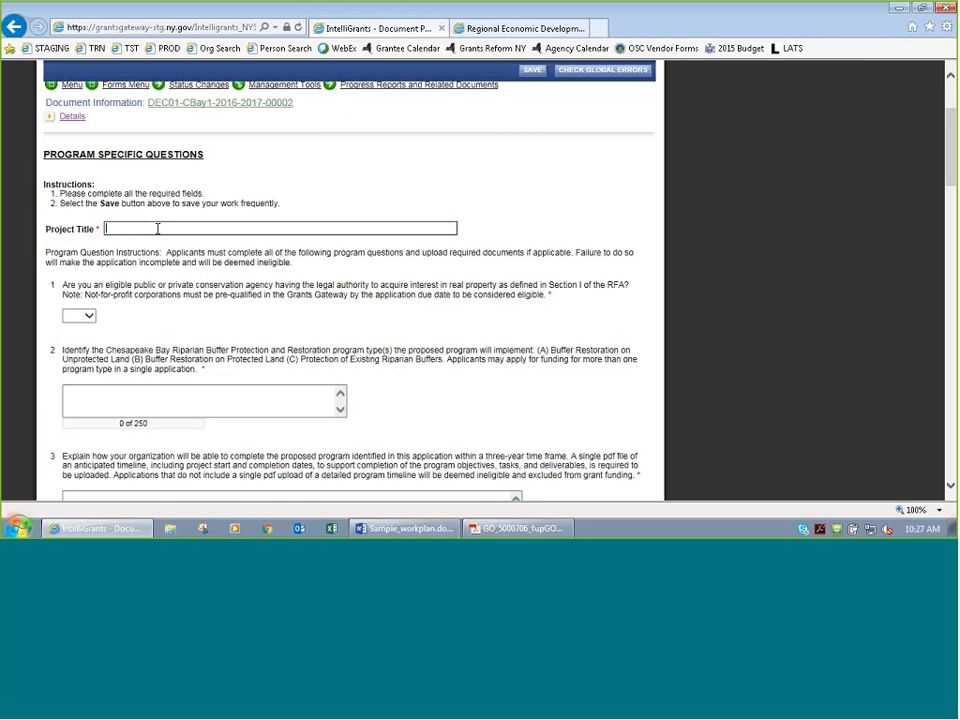
{"action": "type", "text": "Chesapeake Bay Watershed Grant Program"}
{"action": "key", "text": "Tab"}
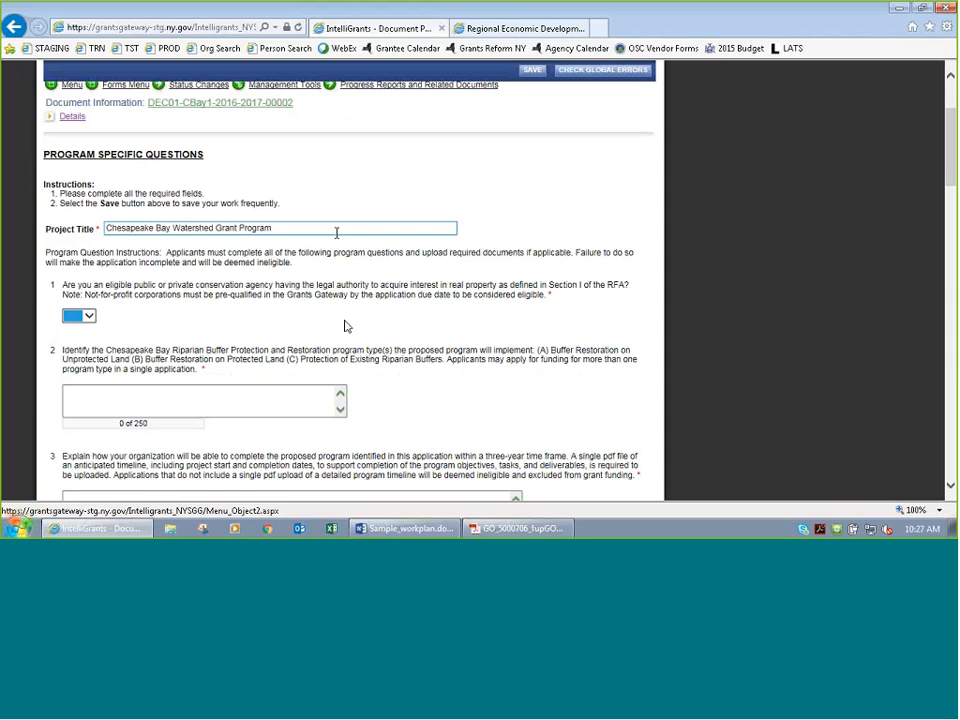
{"action": "left_click", "coordinate": [219, 323]}
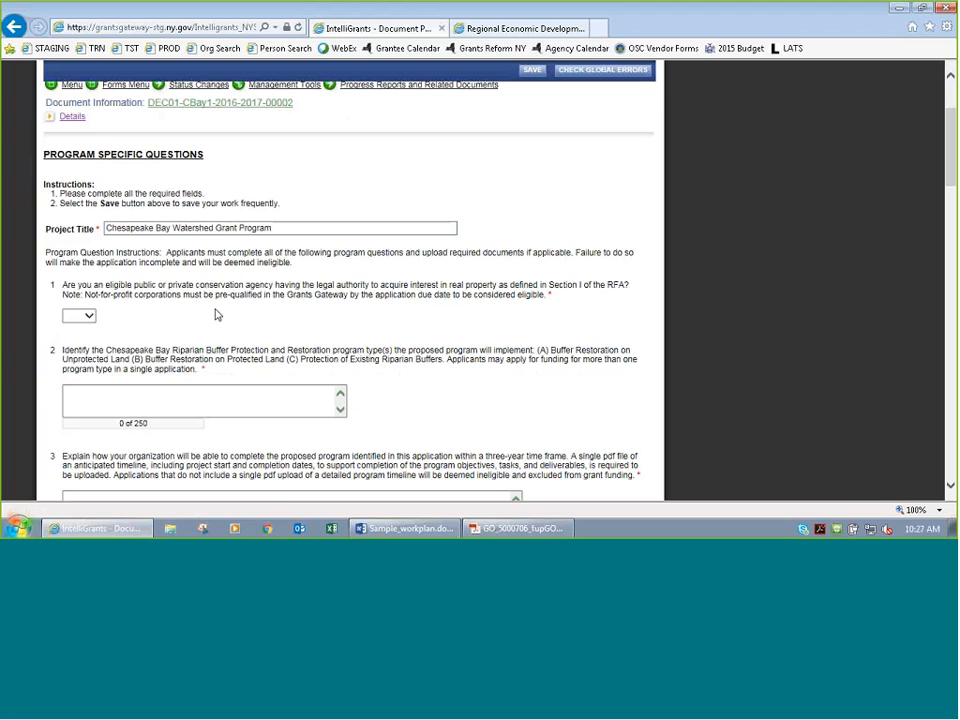
{"action": "scroll", "coordinate": [221, 317], "scroll_direction": "down", "scroll_amount": 3}
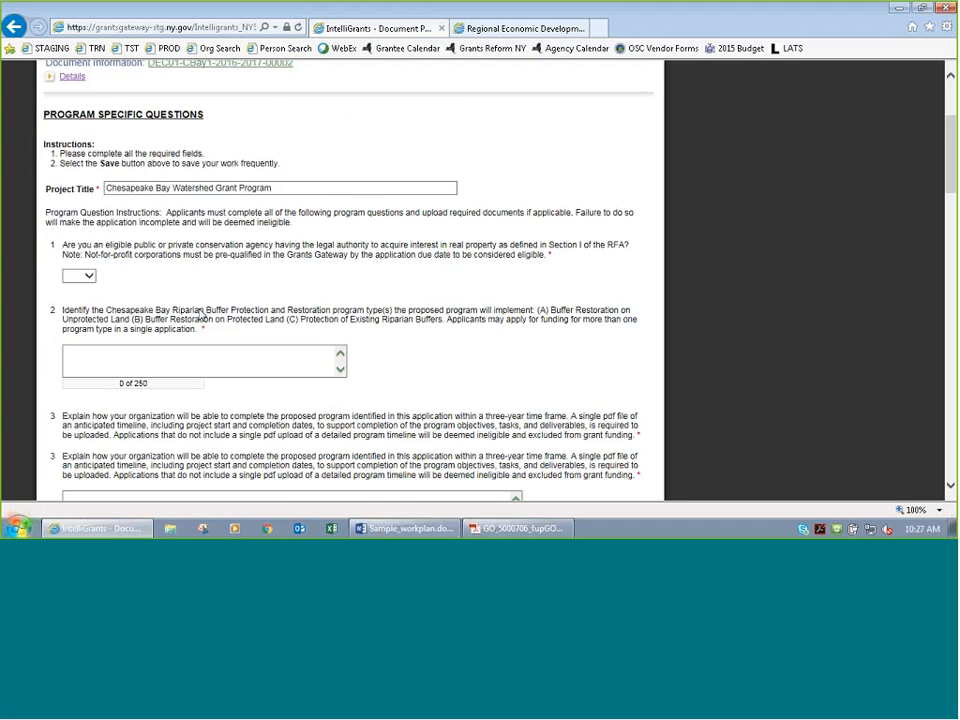
{"action": "left_click", "coordinate": [84, 185]}
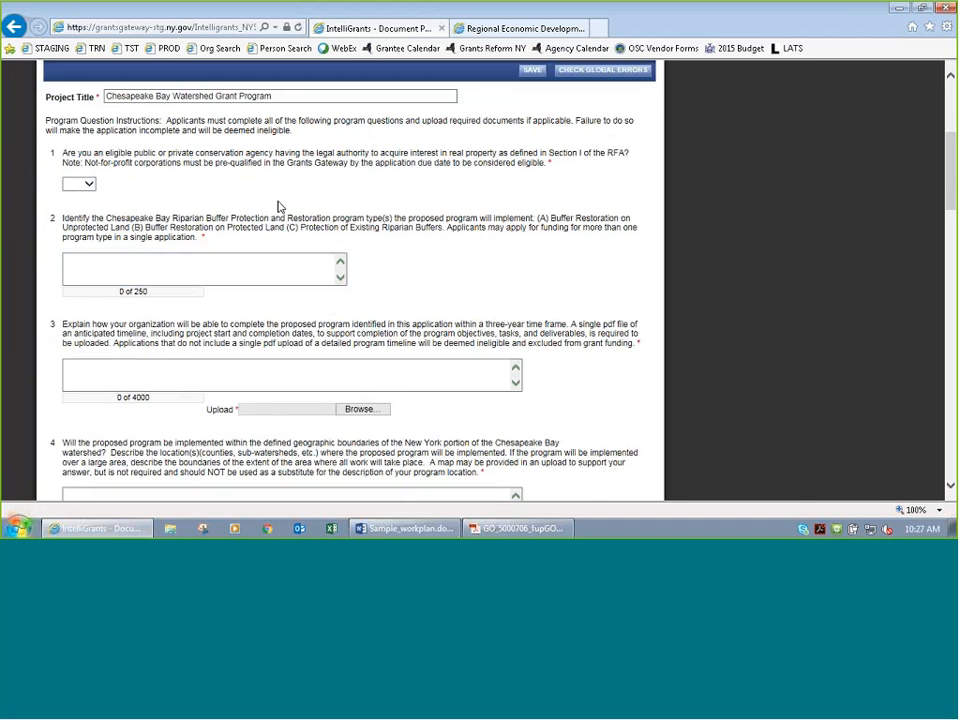
{"action": "scroll", "coordinate": [270, 210], "scroll_direction": "down", "scroll_amount": 2}
{"action": "scroll", "coordinate": [206, 215], "scroll_direction": "down", "scroll_amount": 4}
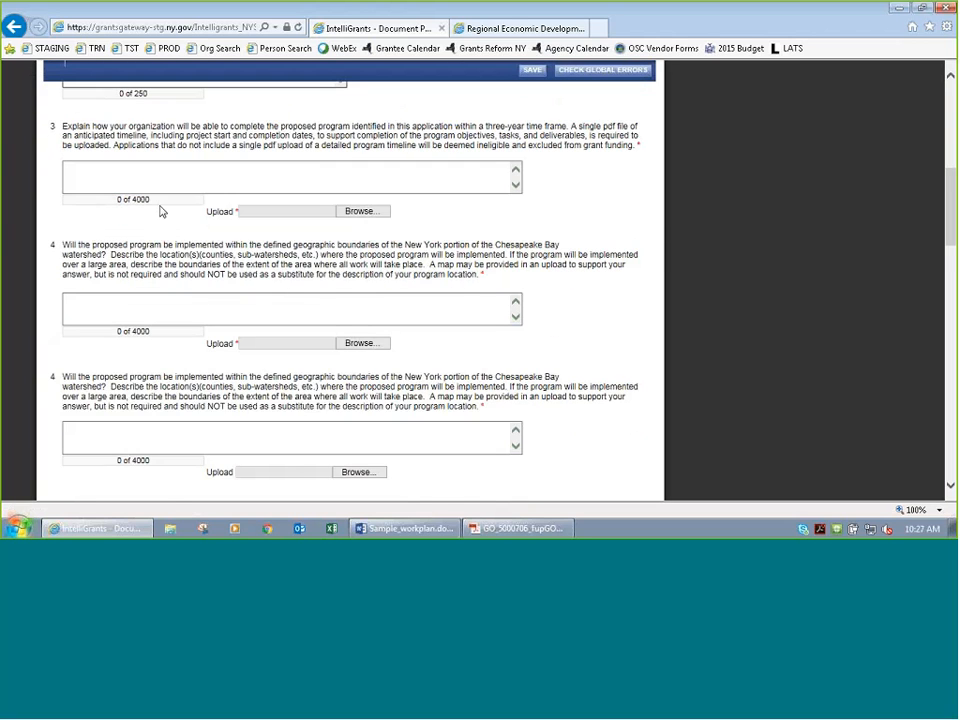
{"action": "left_click", "coordinate": [148, 171]}
{"action": "scroll", "coordinate": [150, 230], "scroll_direction": "up", "scroll_amount": 4}
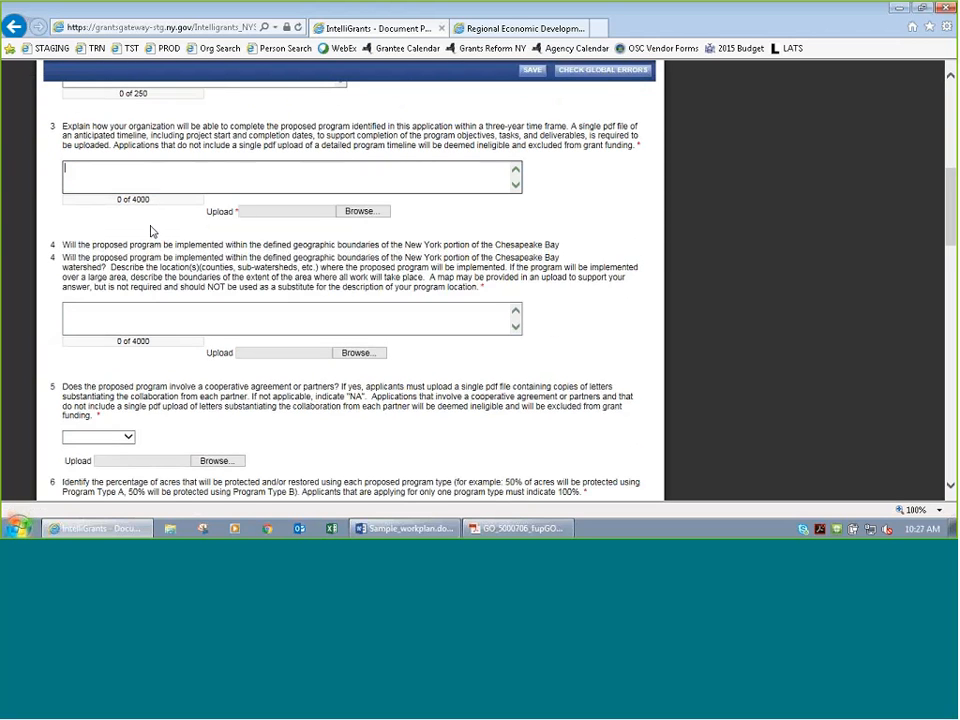
{"action": "scroll", "coordinate": [141, 308], "scroll_direction": "down", "scroll_amount": 2}
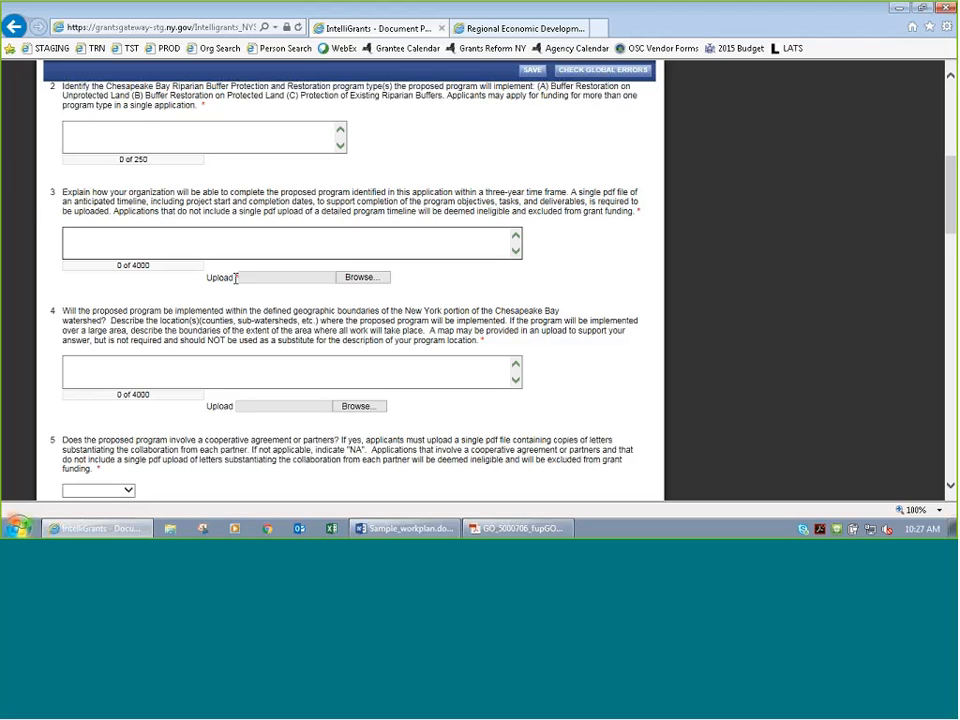
{"action": "scroll", "coordinate": [237, 278], "scroll_direction": "down", "scroll_amount": 1}
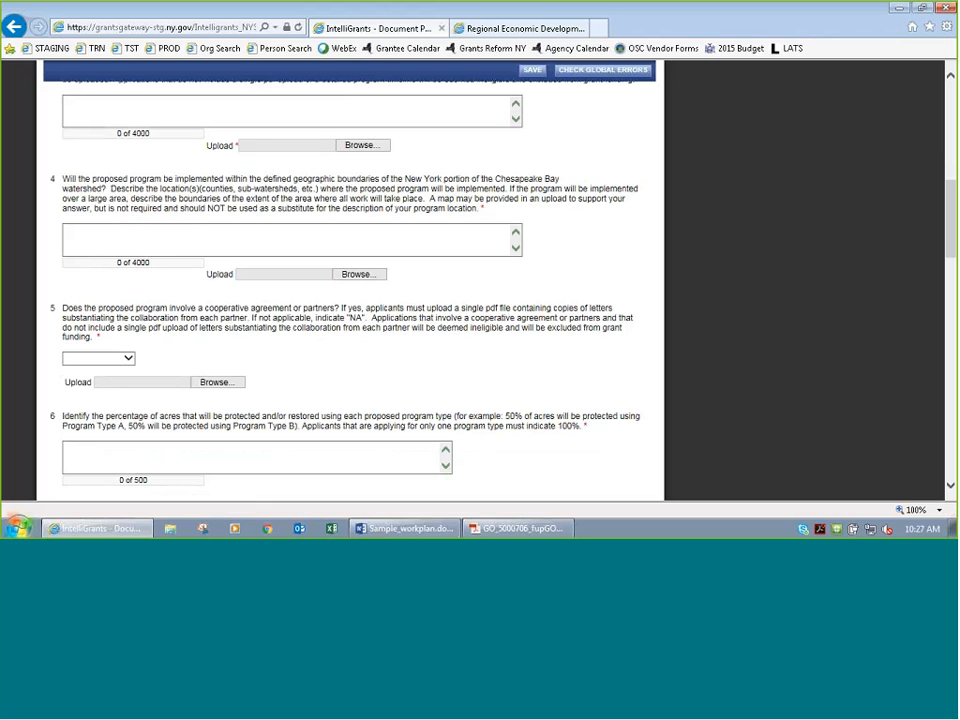
{"action": "scroll", "coordinate": [253, 368], "scroll_direction": "down", "scroll_amount": 1}
{"action": "left_click", "coordinate": [128, 228]}
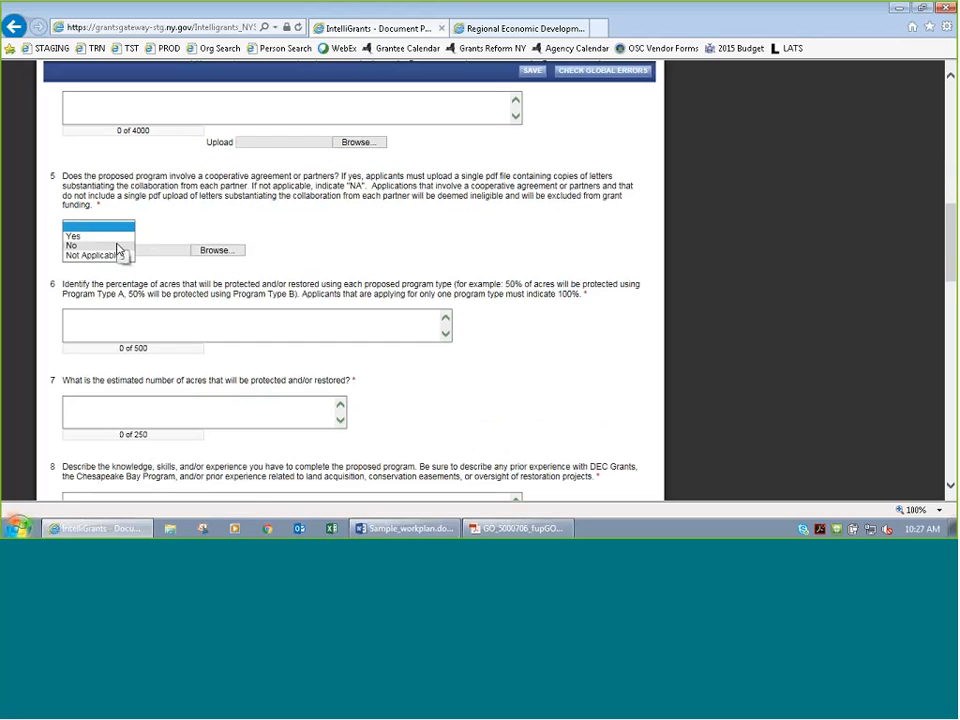
{"action": "left_click", "coordinate": [262, 230]}
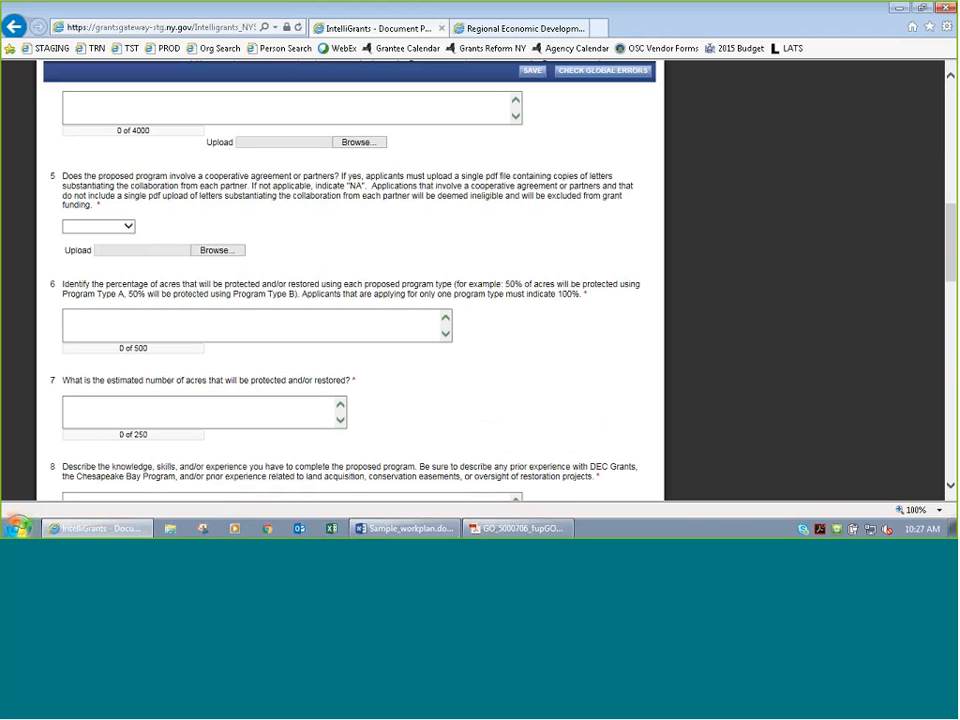
{"action": "scroll", "coordinate": [328, 305], "scroll_direction": "down", "scroll_amount": 10}
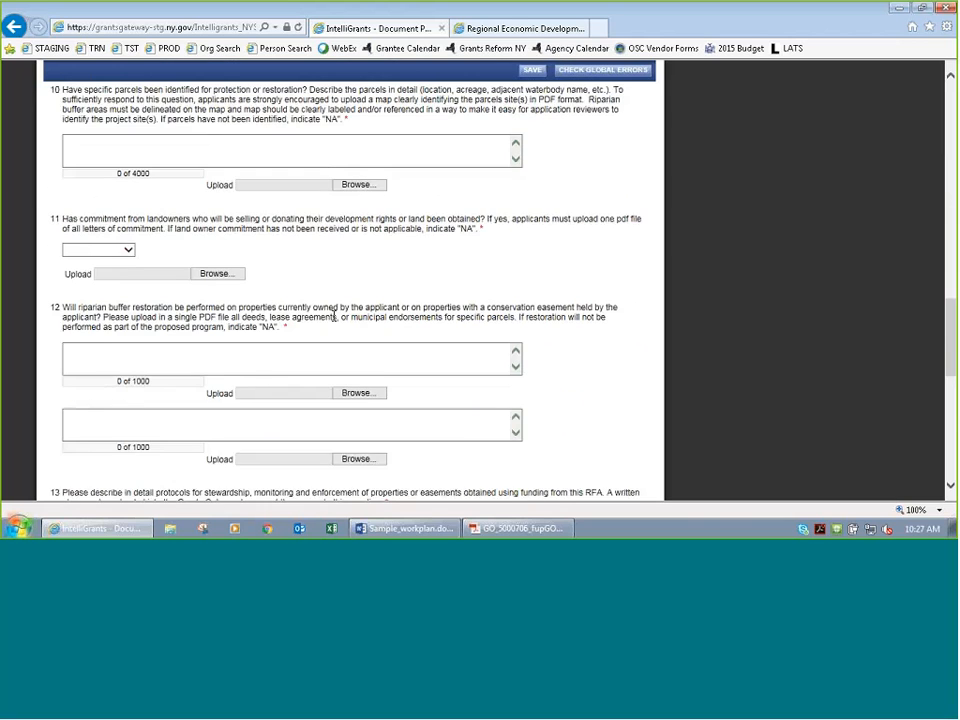
{"action": "scroll", "coordinate": [352, 340], "scroll_direction": "down", "scroll_amount": 3}
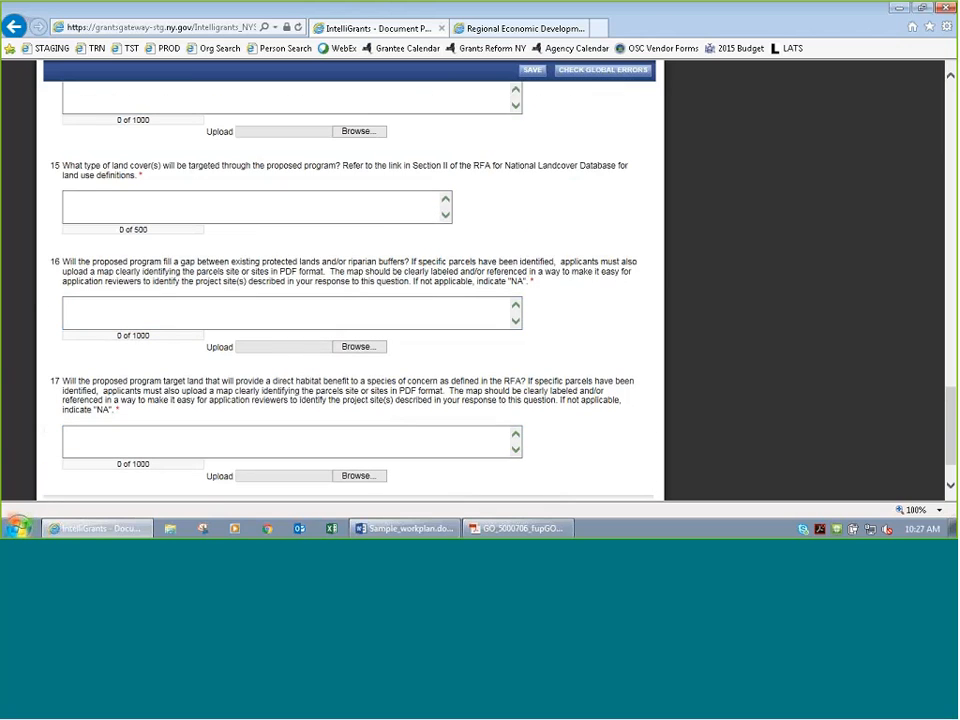
{"action": "scroll", "coordinate": [641, 465], "scroll_direction": "up", "scroll_amount": 15}
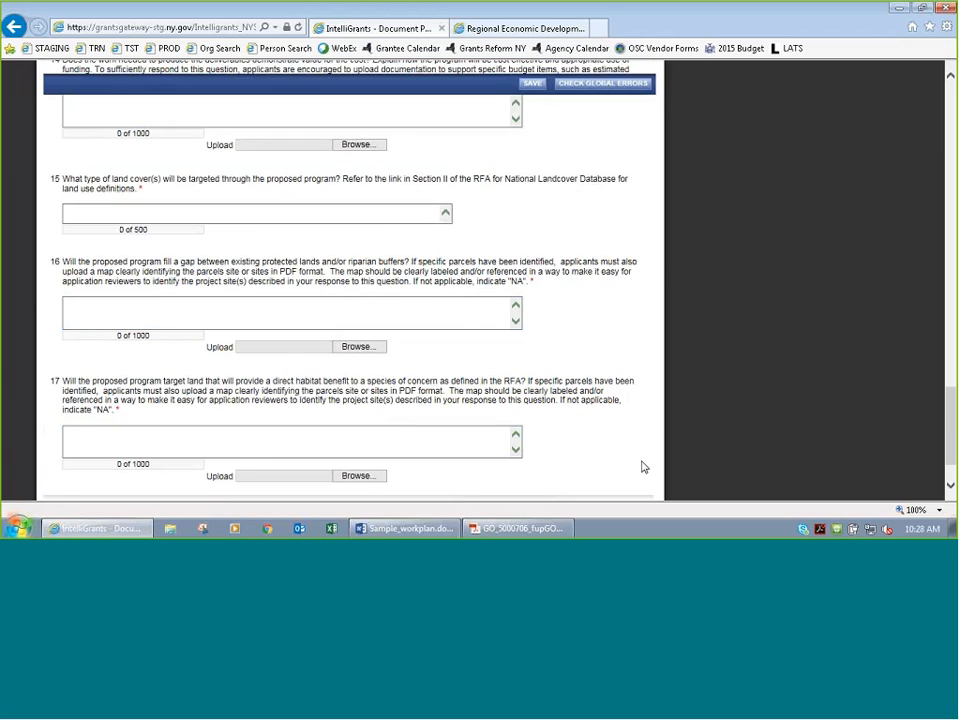
{"action": "scroll", "coordinate": [633, 439], "scroll_direction": "up", "scroll_amount": 15}
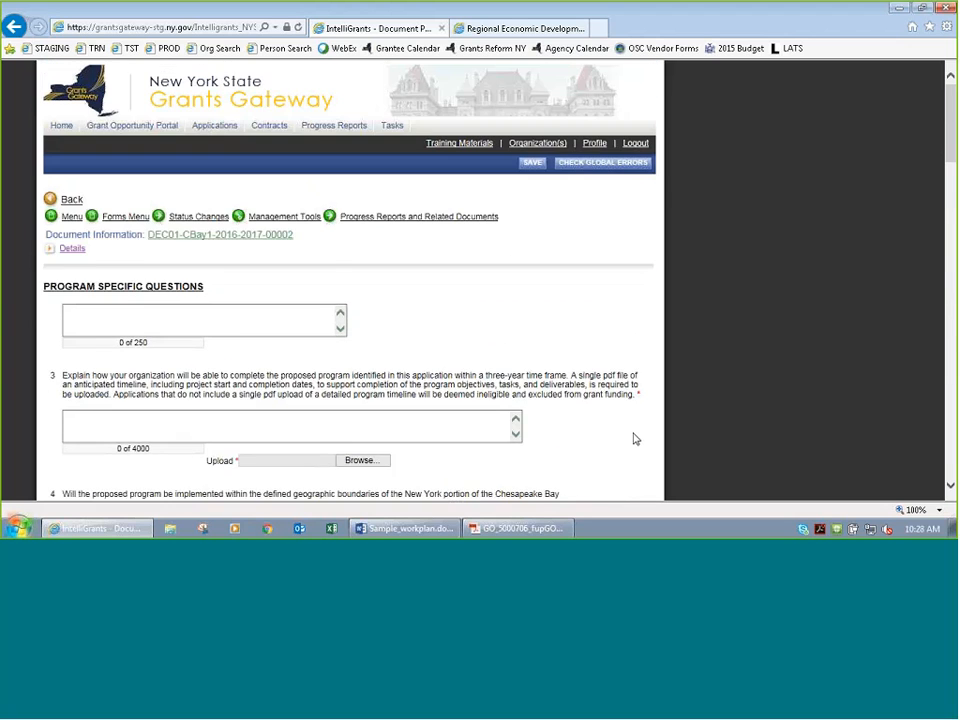
{"action": "scroll", "coordinate": [636, 432], "scroll_direction": "down", "scroll_amount": 1}
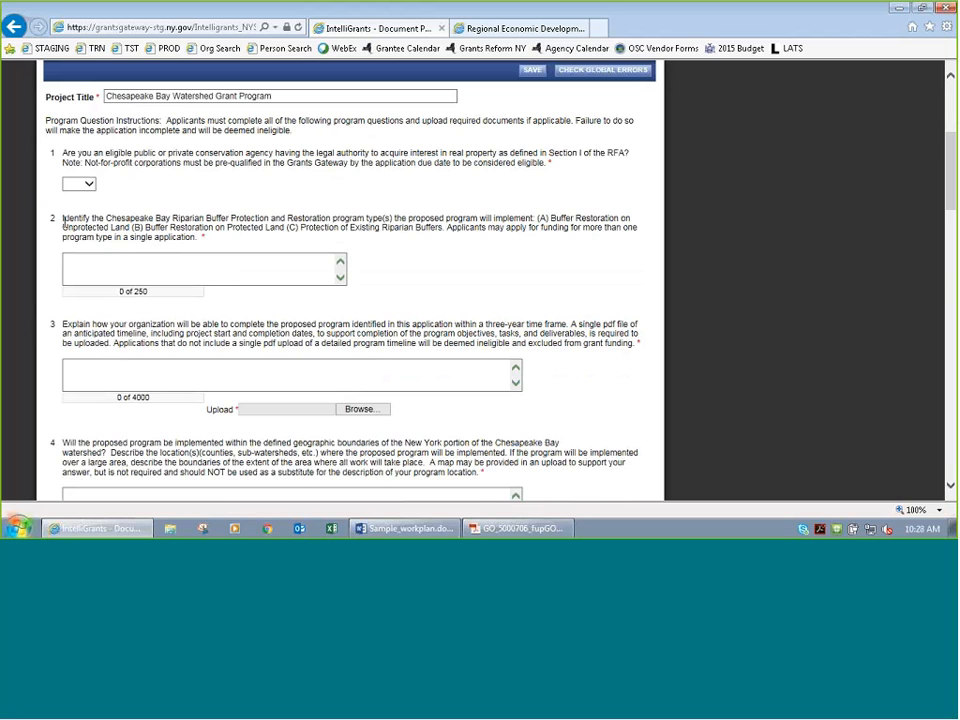
{"action": "scroll", "coordinate": [378, 269], "scroll_direction": "up", "scroll_amount": 3}
{"action": "mouse_move", "coordinate": [303, 224]}
{"action": "scroll", "coordinate": [411, 264], "scroll_direction": "down", "scroll_amount": 4}
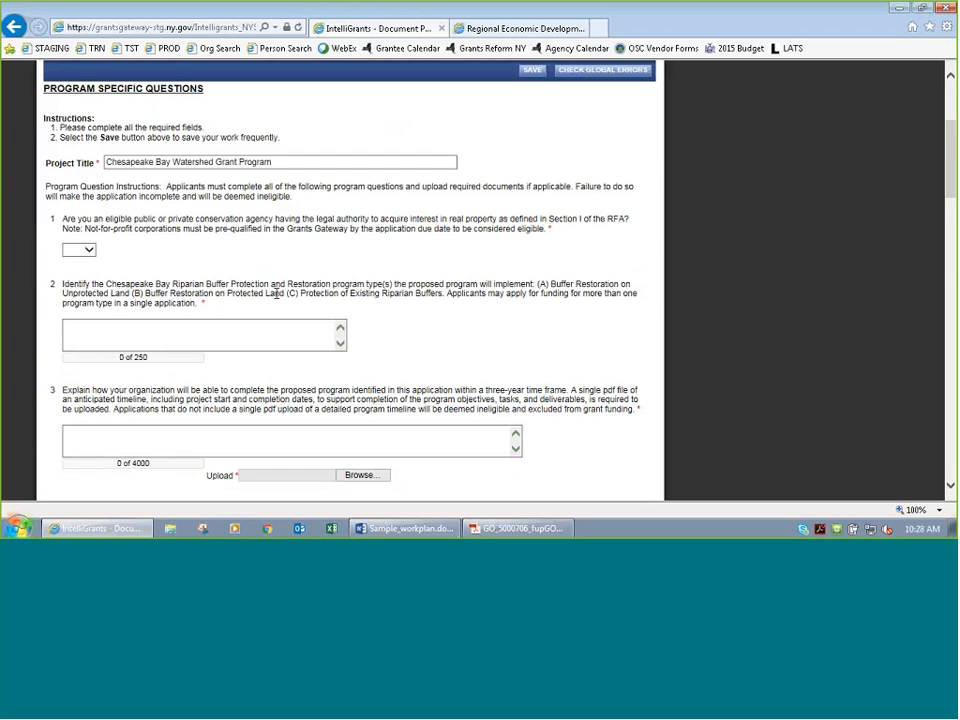
{"action": "scroll", "coordinate": [236, 294], "scroll_direction": "down", "scroll_amount": 1}
{"action": "left_click", "coordinate": [198, 272]}
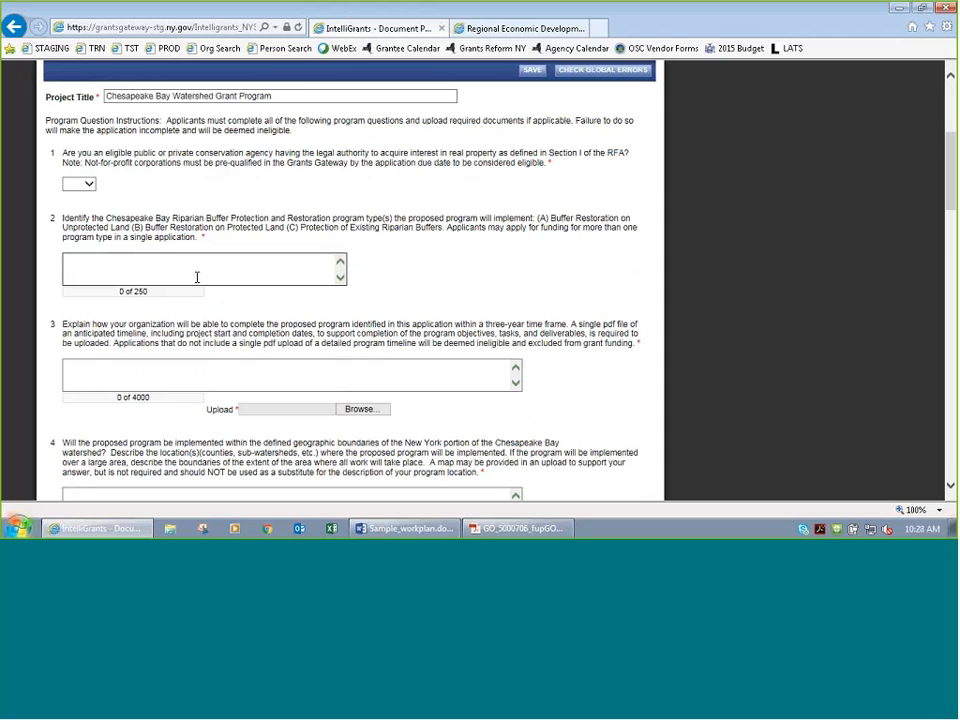
{"action": "type", "text": "sad sa fsaf sdafsadfsa dfdsa"}
{"action": "key", "text": "Return"}
{"action": "type", "text": "asd fsad fsad fsafdsa f"}
{"action": "key", "text": "Return"}
{"action": "type", "text": "asd fsad fsad fsad fsad"}
{"action": "key", "text": "Return"}
{"action": "type", "text": "as dfsad fsadf sadfsa"}
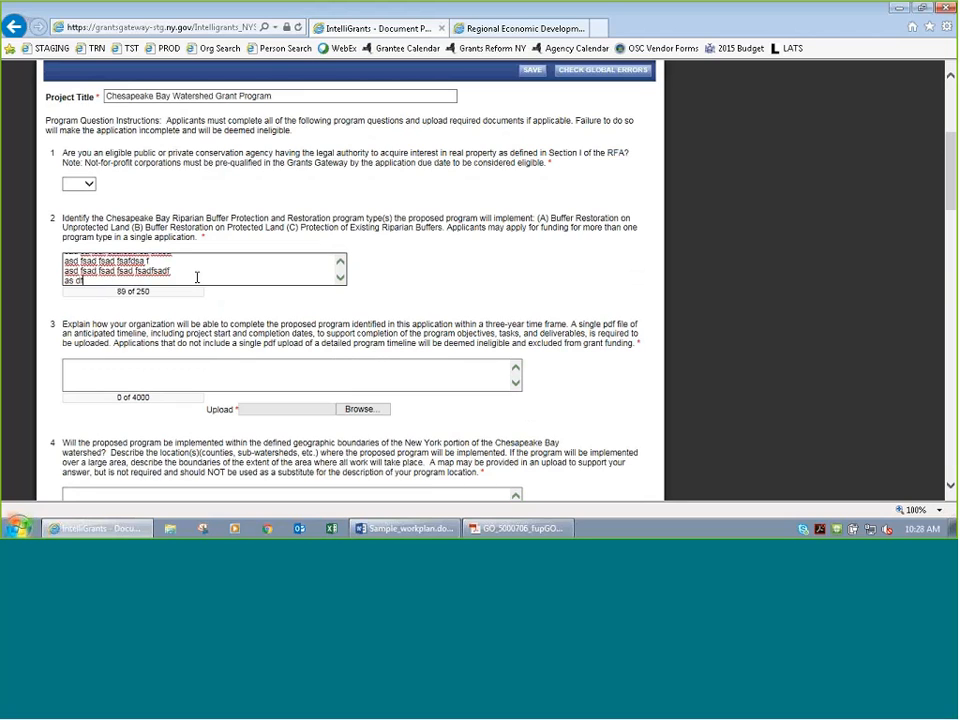
{"action": "key", "text": "Return"}
{"action": "key", "text": "Return"}
{"action": "type", "text": "as dfsad fsad fsadfsa"}
{"action": "key", "text": "Return"}
{"action": "type", "text": "as dfsad f"}
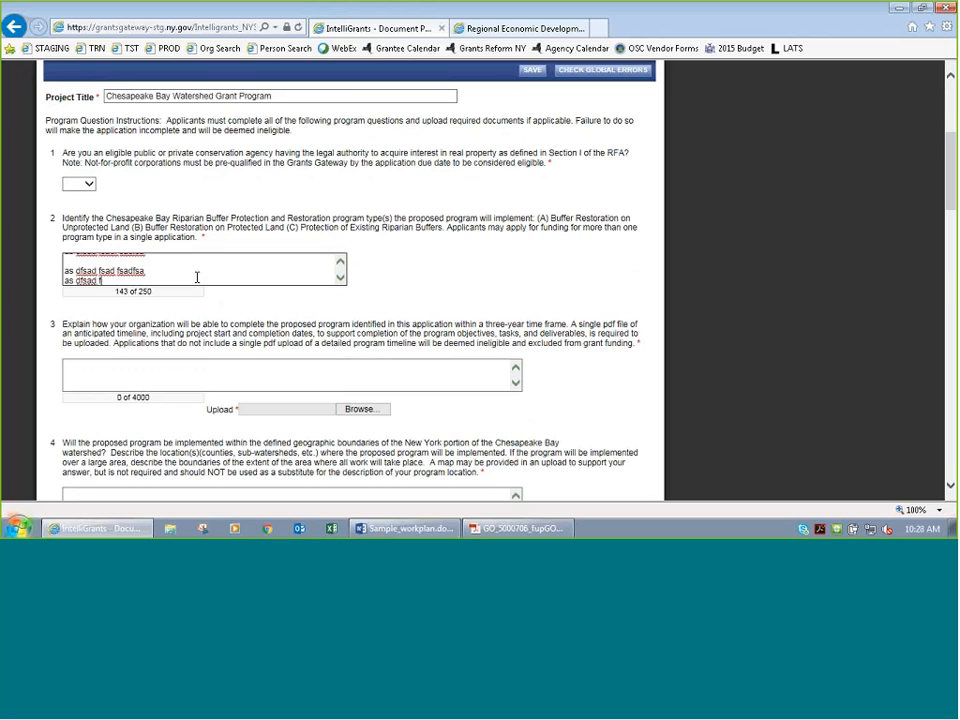
{"action": "key", "text": "shift+Up"}
{"action": "key", "text": "shift+Up"}
{"action": "key", "text": "shift+Up"}
{"action": "key", "text": "shift+Up"}
{"action": "key", "text": "shift+Up"}
{"action": "key", "text": "shift+Up"}
{"action": "key", "text": "shift+Up"}
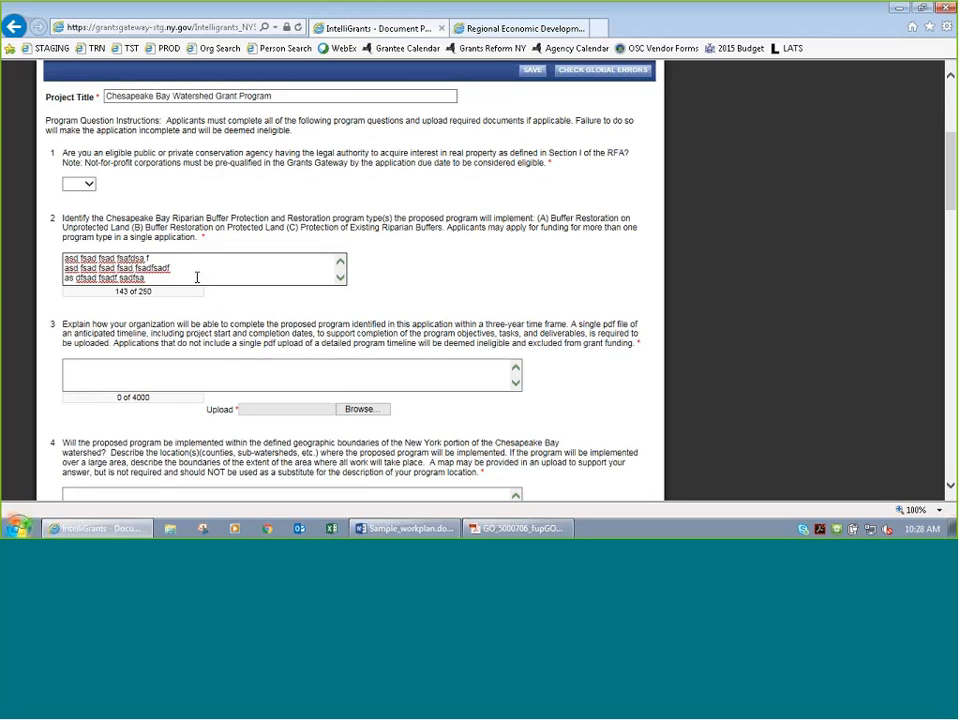
{"action": "key", "text": "BackSpace"}
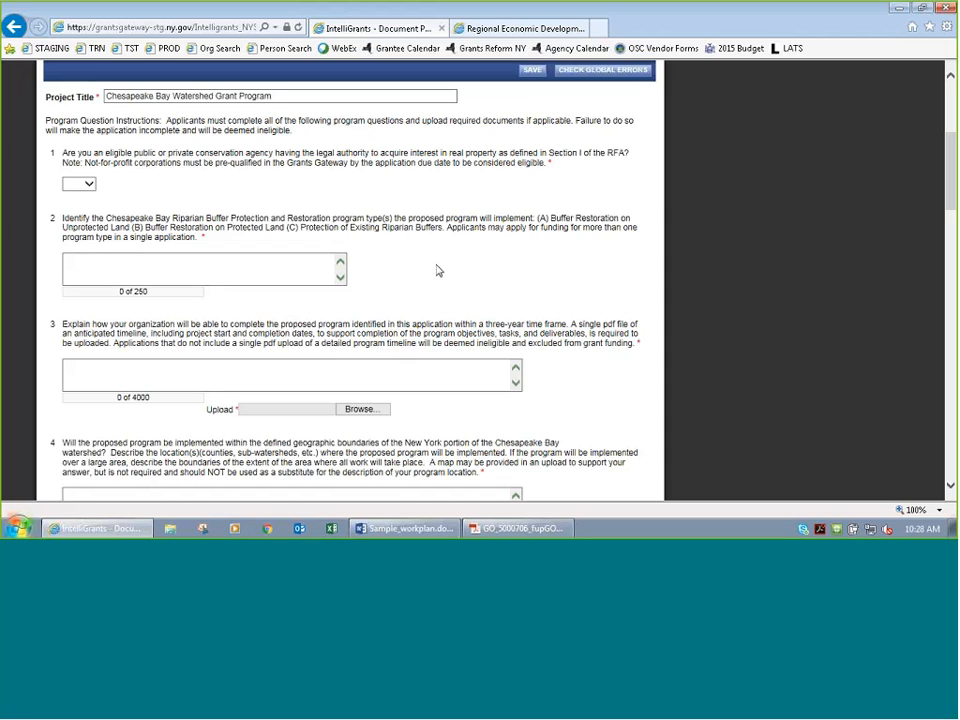
{"action": "scroll", "coordinate": [456, 279], "scroll_direction": "up", "scroll_amount": 3}
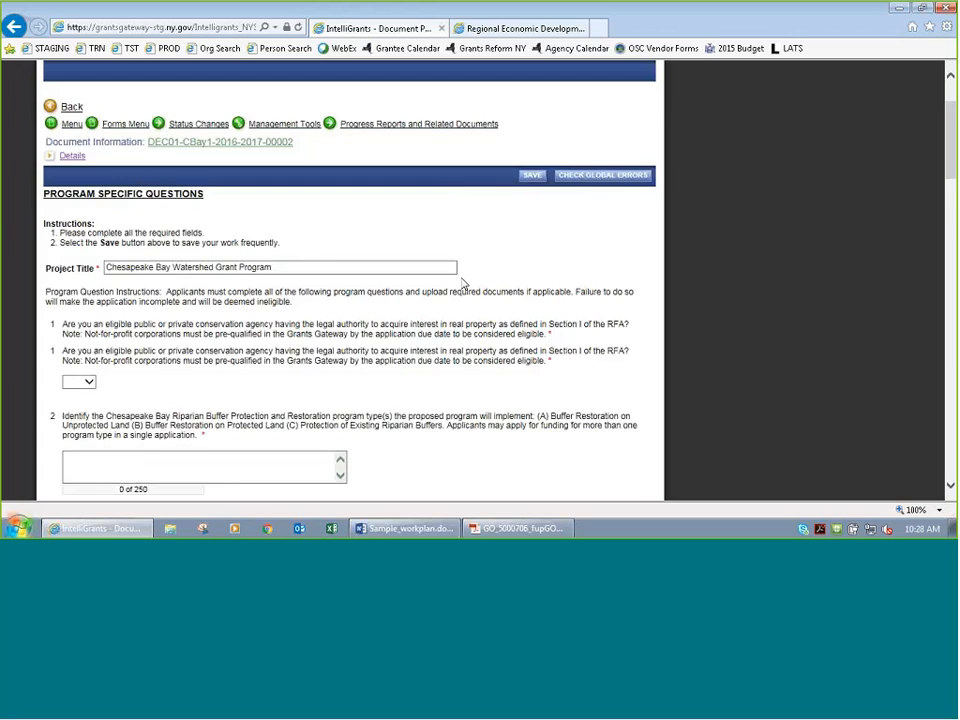
{"action": "scroll", "coordinate": [463, 284], "scroll_direction": "down", "scroll_amount": 1}
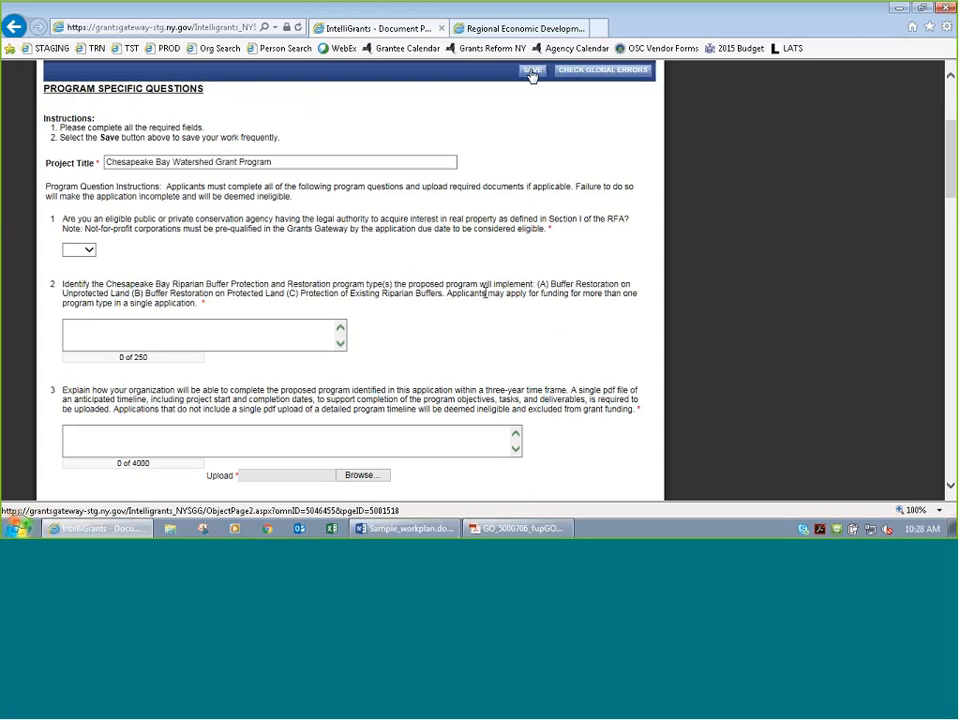
{"action": "scroll", "coordinate": [407, 399], "scroll_direction": "down", "scroll_amount": 2}
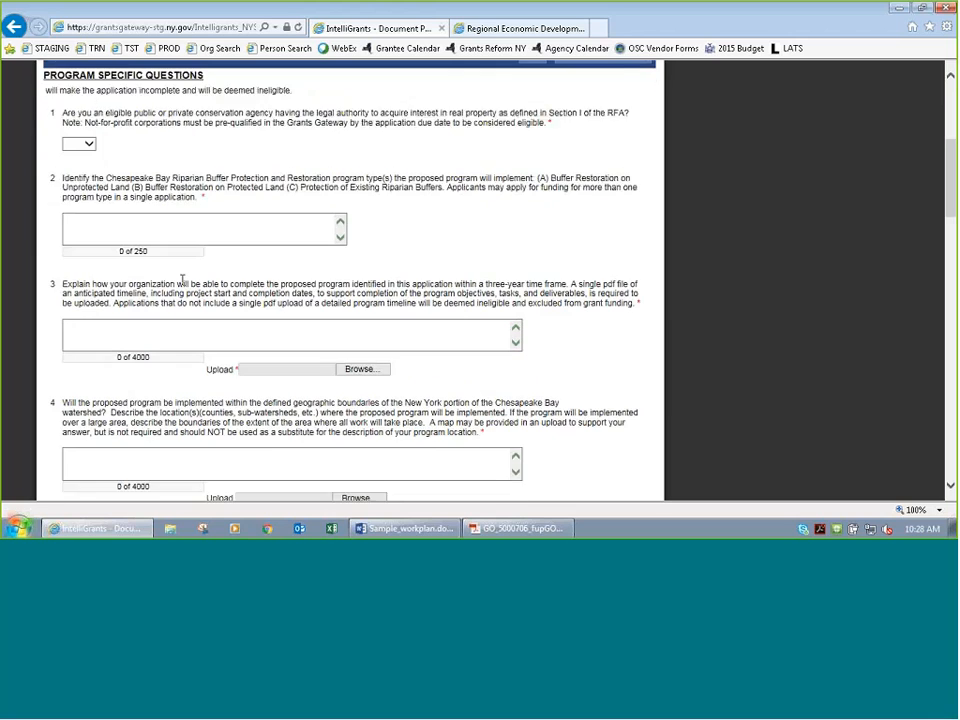
Step: Type placeholder text into questions 2 and 3, and answer Yes to question 1
{"action": "left_click", "coordinate": [180, 206]}
{"action": "type", "text": "sad fdsaf"}
{"action": "left_click", "coordinate": [169, 307]}
{"action": "type", "text": "as dfsad fsafsad fdsa"}
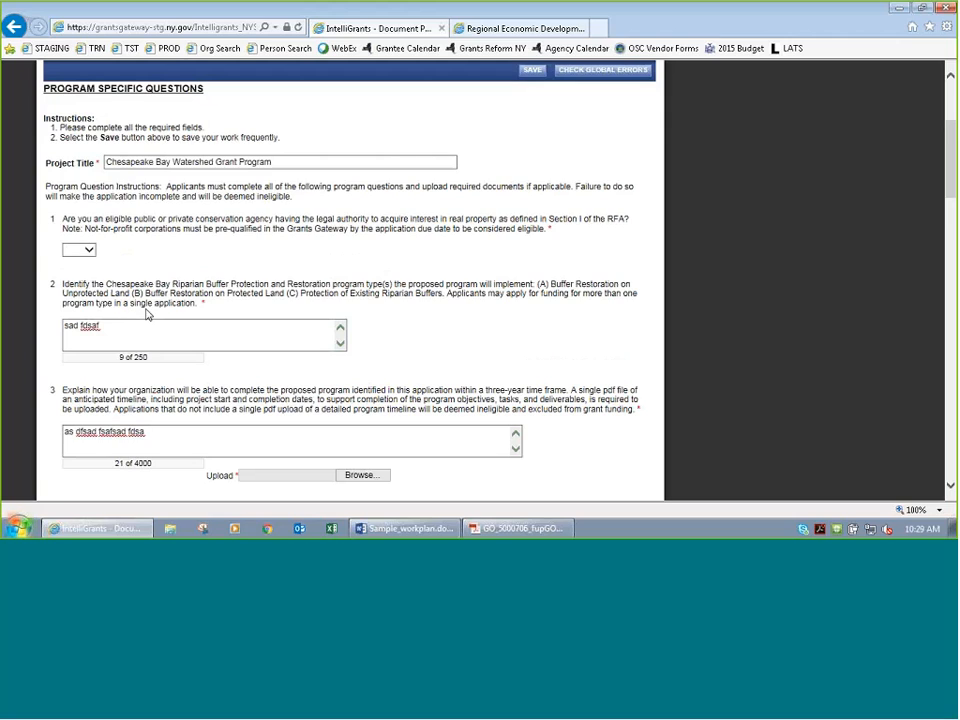
{"action": "left_click", "coordinate": [87, 250]}
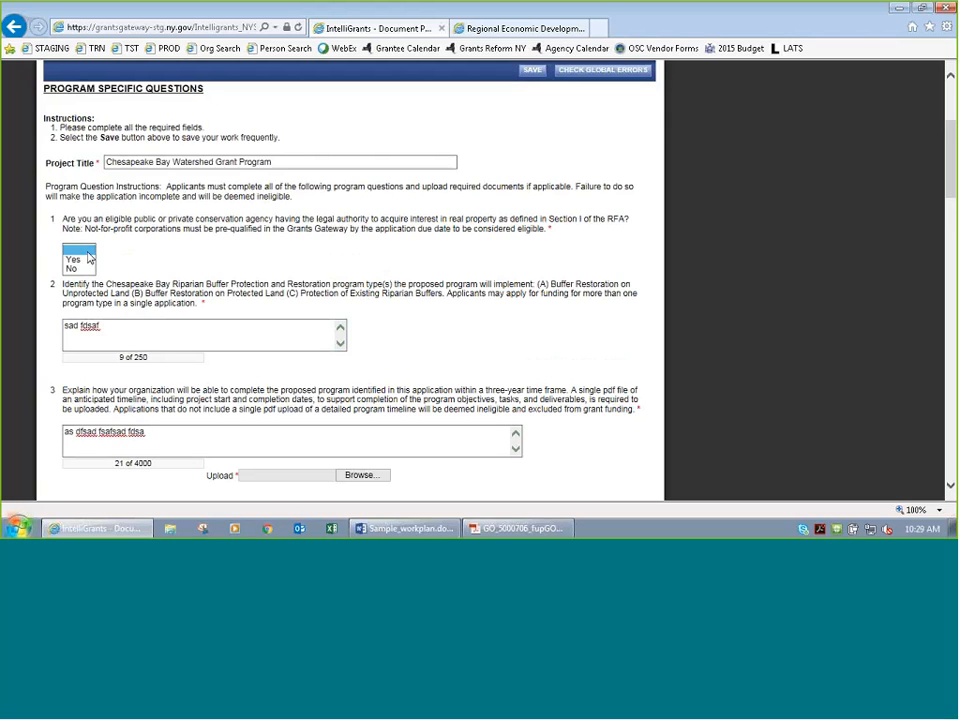
{"action": "left_click", "coordinate": [79, 261]}
Step: Fill question 2 with repeated 'Here is my answer.' and trim it below 250 characters
{"action": "left_click_drag", "start_coordinate": [112, 326], "coordinate": [14, 323]}
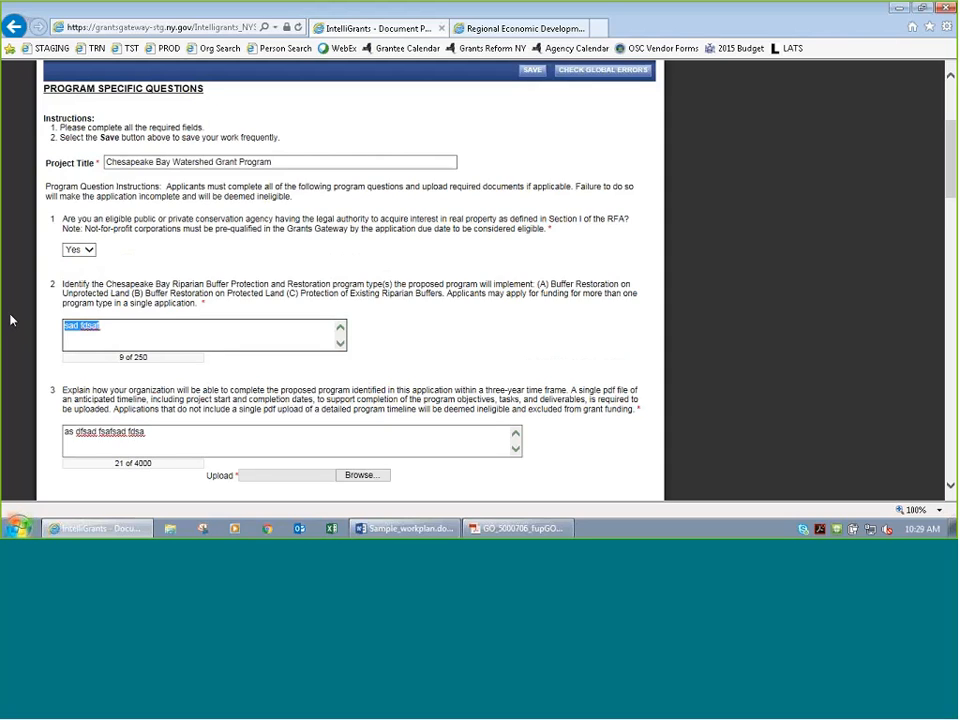
{"action": "type", "text": "Here is my answer."}
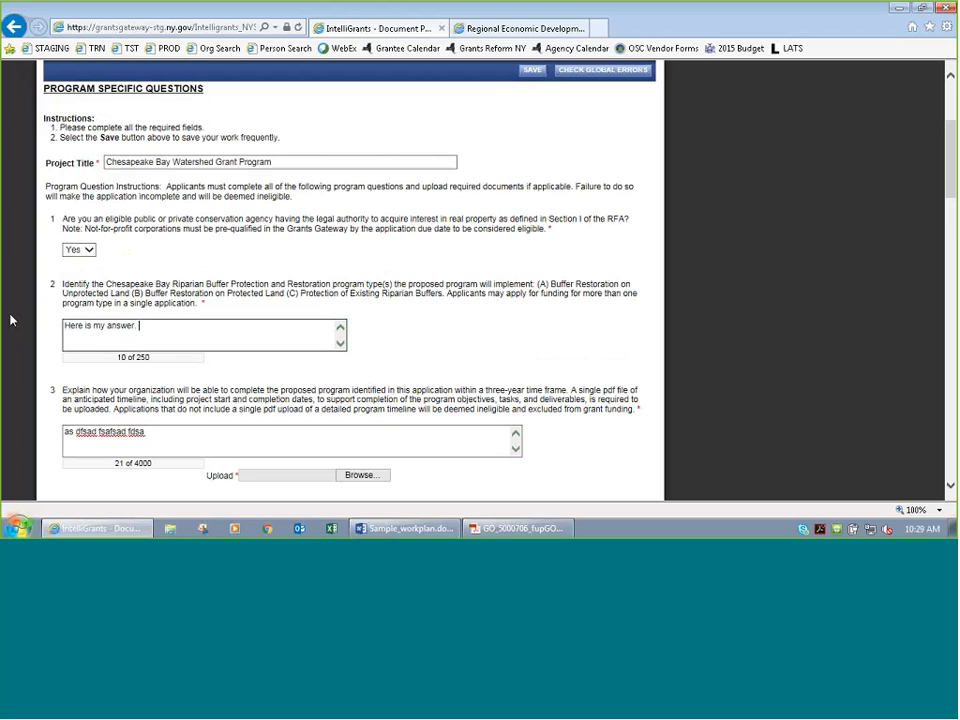
{"action": "key", "text": "ctrl+a"}
{"action": "key", "text": "ctrl+c"}
{"action": "key", "text": "ctrl+v"}
{"action": "key", "text": "ctrl+v"}
{"action": "key", "text": "ctrl+v"}
{"action": "key", "text": "ctrl+v"}
{"action": "key", "text": "ctrl+v"}
{"action": "key", "text": "ctrl+v"}
{"action": "key", "text": "ctrl+v"}
{"action": "key", "text": "ctrl+v"}
{"action": "key", "text": "ctrl+v"}
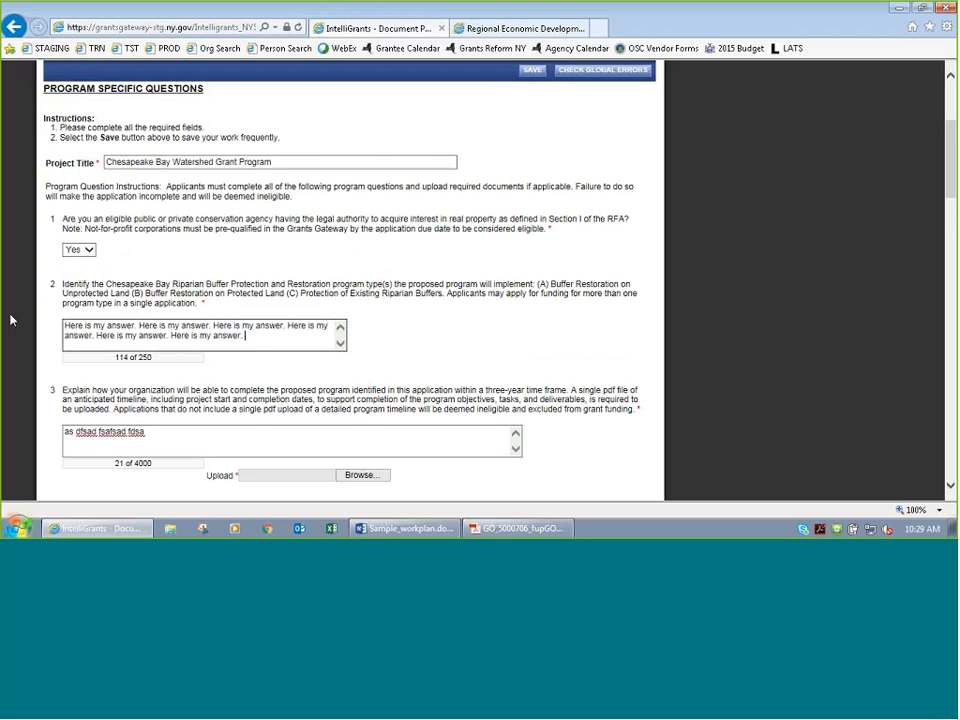
{"action": "key", "text": "ctrl+v"}
{"action": "key", "text": "ctrl+v"}
{"action": "key", "text": "ctrl+v"}
{"action": "key", "text": "ctrl+v"}
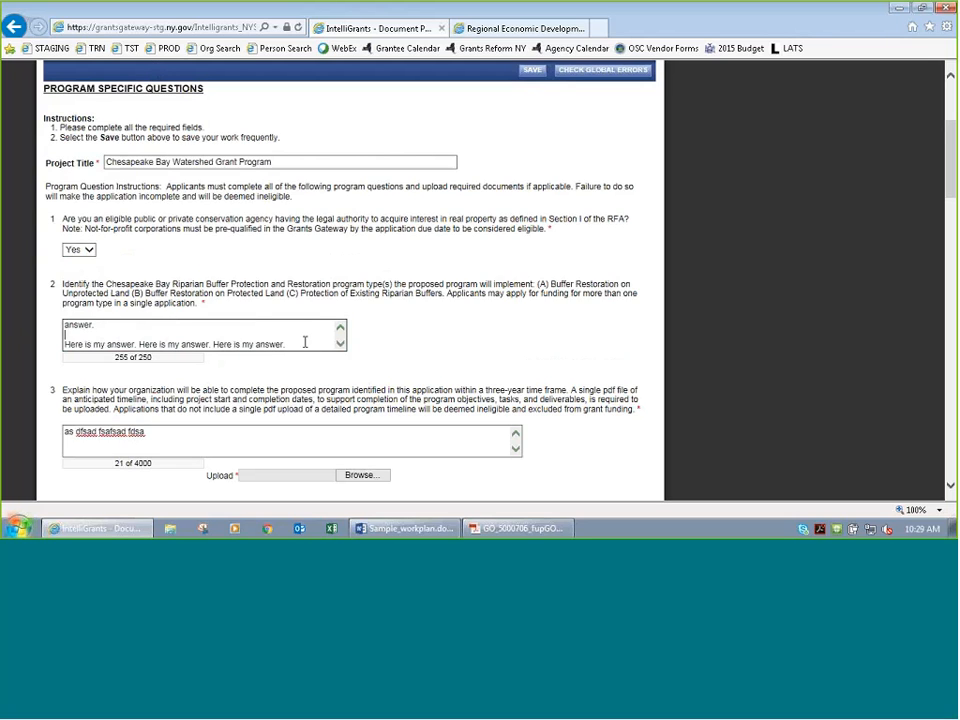
{"action": "key", "text": "Tab"}
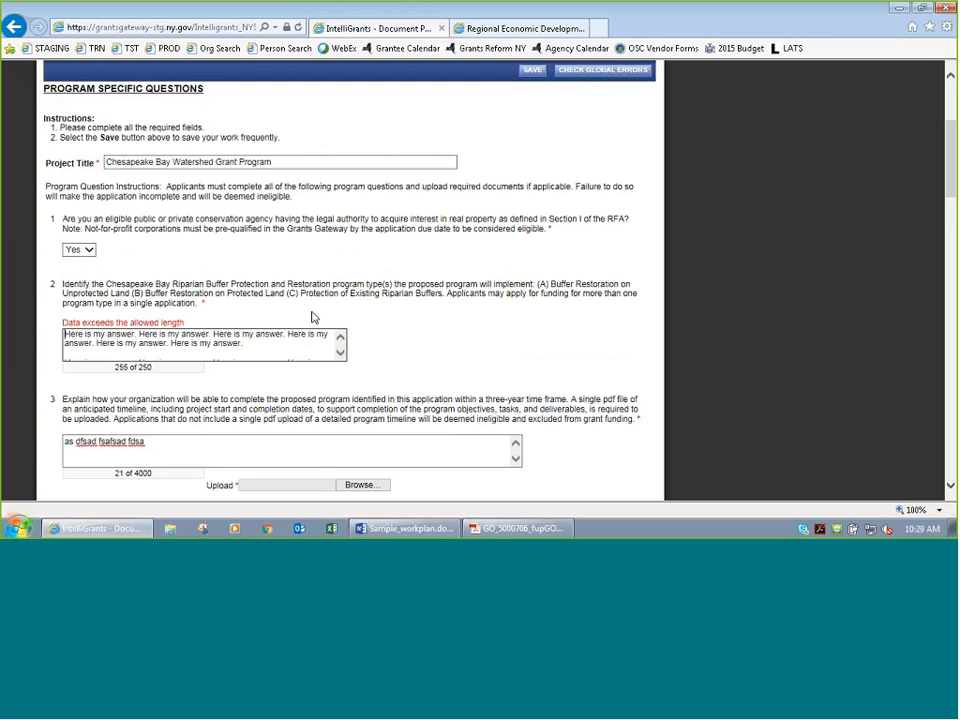
{"action": "left_click", "coordinate": [340, 353]}
{"action": "left_click", "coordinate": [340, 353]}
{"action": "left_click", "coordinate": [340, 353]}
{"action": "left_click", "coordinate": [323, 355]}
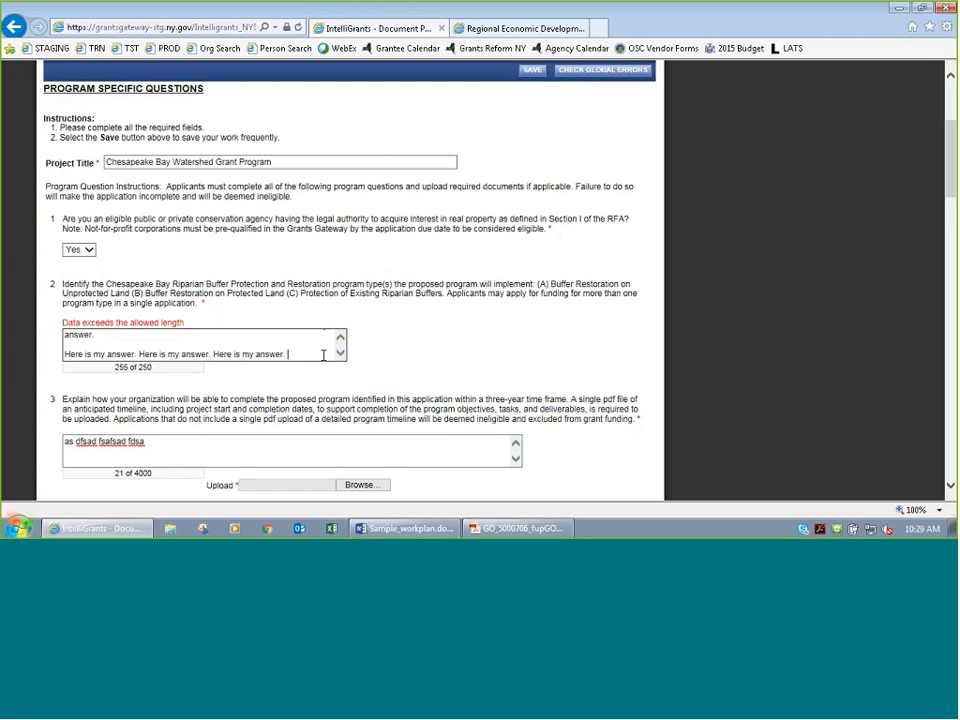
{"action": "key", "text": "BackSpace"}
{"action": "key", "text": "BackSpace"}
{"action": "key", "text": "BackSpace"}
{"action": "key", "text": "BackSpace"}
{"action": "key", "text": "BackSpace"}
{"action": "key", "text": "BackSpace"}
{"action": "key", "text": "BackSpace"}
{"action": "key", "text": "BackSpace"}
{"action": "key", "text": "BackSpace"}
{"action": "key", "text": "BackSpace"}
{"action": "key", "text": "BackSpace"}
{"action": "key", "text": "BackSpace"}
{"action": "key", "text": "BackSpace"}
{"action": "key", "text": "BackSpace"}
{"action": "key", "text": "BackSpace"}
{"action": "key", "text": "BackSpace"}
{"action": "key", "text": "BackSpace"}
{"action": "key", "text": "BackSpace"}
{"action": "key", "text": "BackSpace"}
{"action": "key", "text": "BackSpace"}
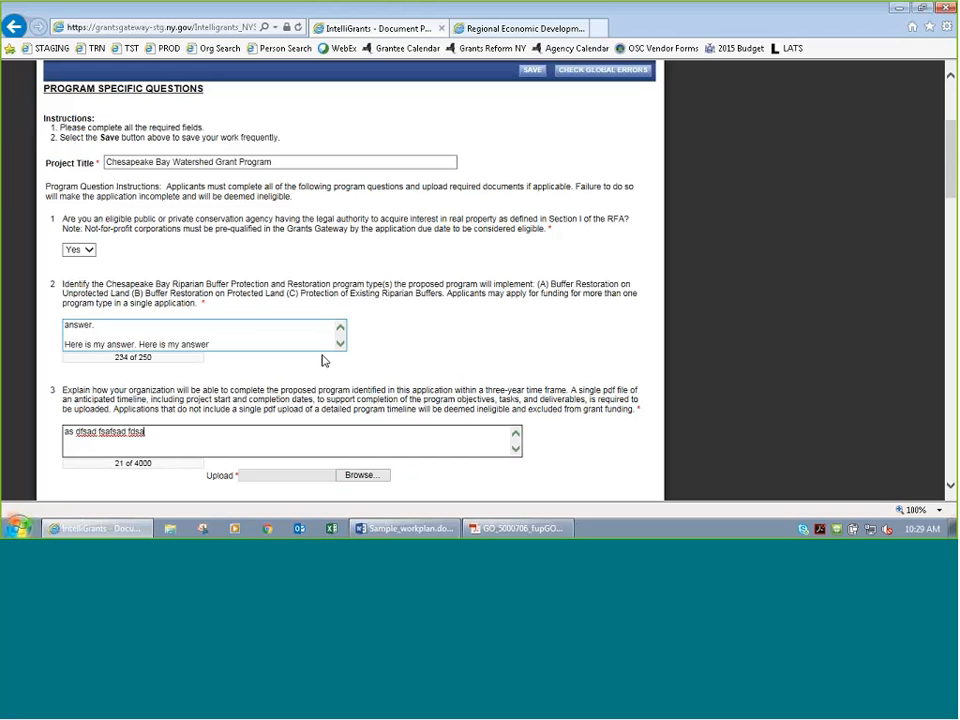
Step: Replace question 3's placeholder with two pasted copies of the sample answer, then browse for its upload
{"action": "scroll", "coordinate": [250, 300], "scroll_direction": "down", "scroll_amount": 3}
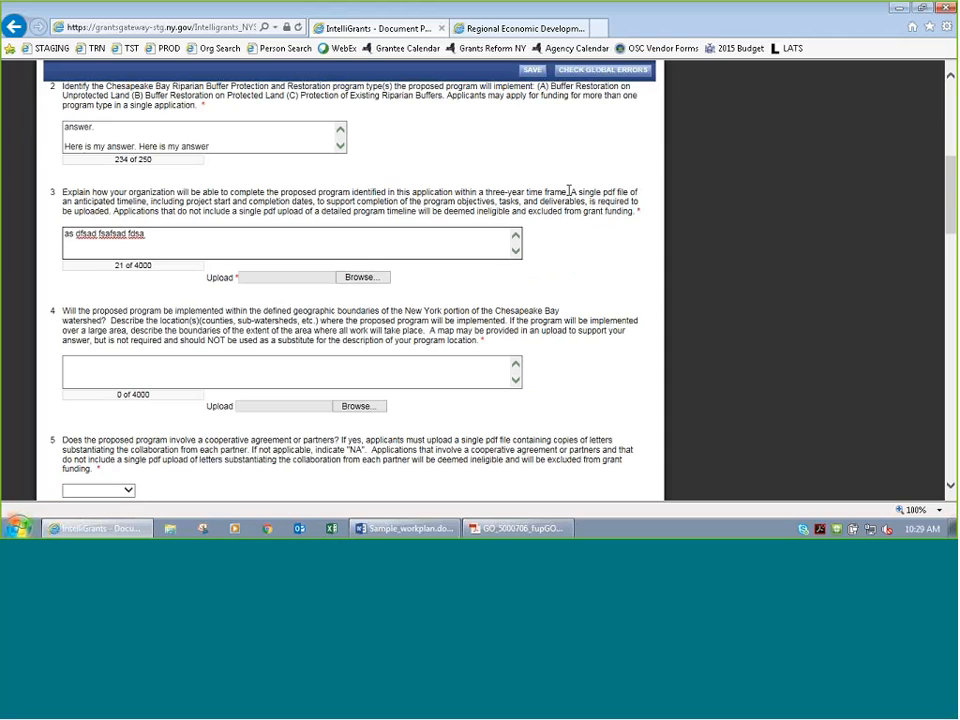
{"action": "left_click_drag", "start_coordinate": [165, 235], "coordinate": [12, 228]}
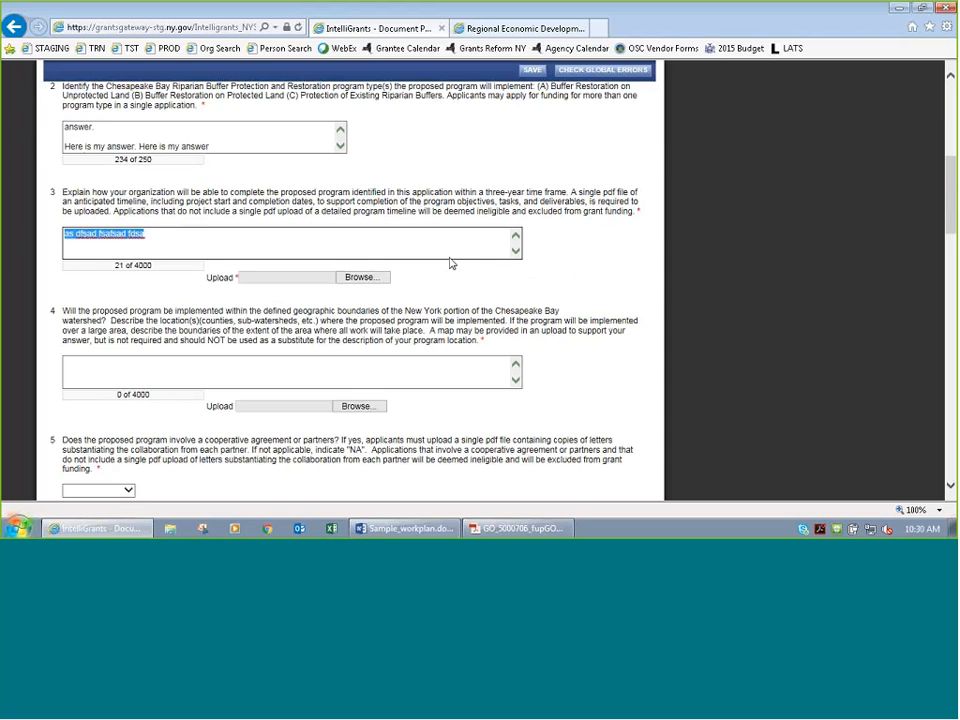
{"action": "key", "text": "ctrl+v"}
{"action": "key", "text": "ctrl+v"}
{"action": "key", "text": "ctrl+v"}
{"action": "key", "text": "ctrl+v"}
{"action": "key", "text": "ctrl+v"}
{"action": "key", "text": "ctrl+v"}
{"action": "key", "text": "ctrl+v"}
{"action": "key", "text": "ctrl+v"}
{"action": "key", "text": "ctrl+v"}
{"action": "key", "text": "ctrl+v"}
{"action": "key", "text": "ctrl+v"}
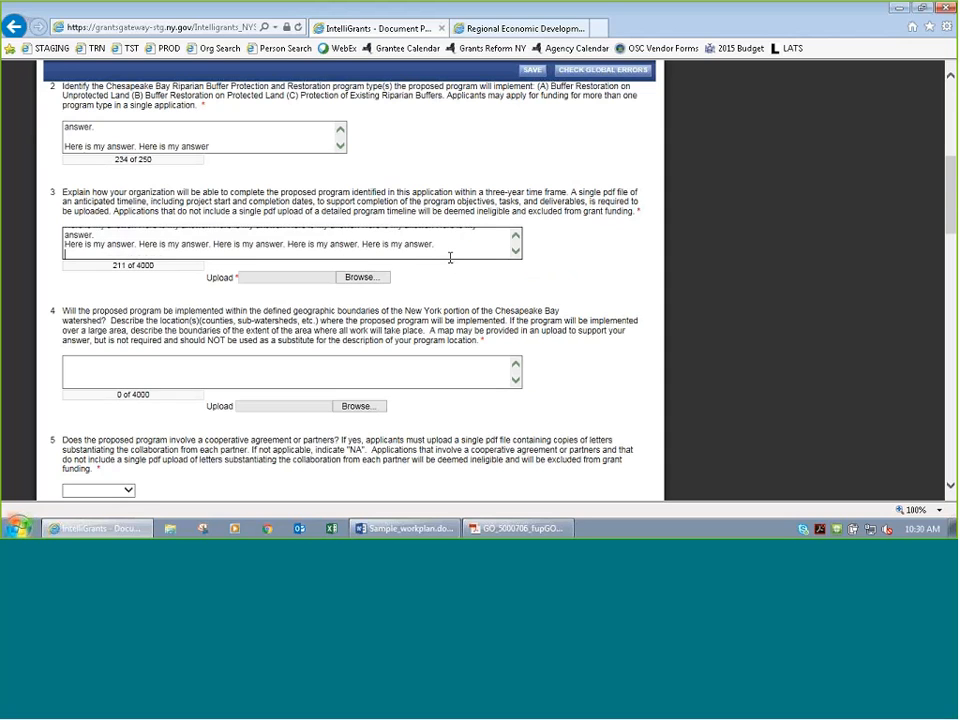
{"action": "key", "text": "ctrl+v"}
{"action": "key", "text": "ctrl+v"}
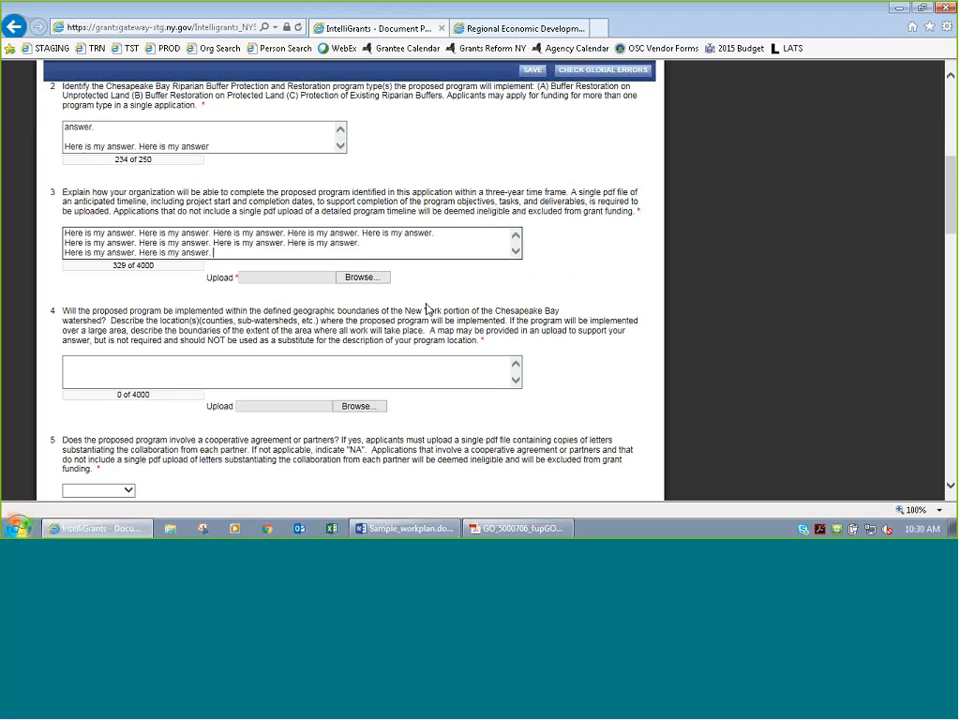
{"action": "left_click", "coordinate": [362, 278]}
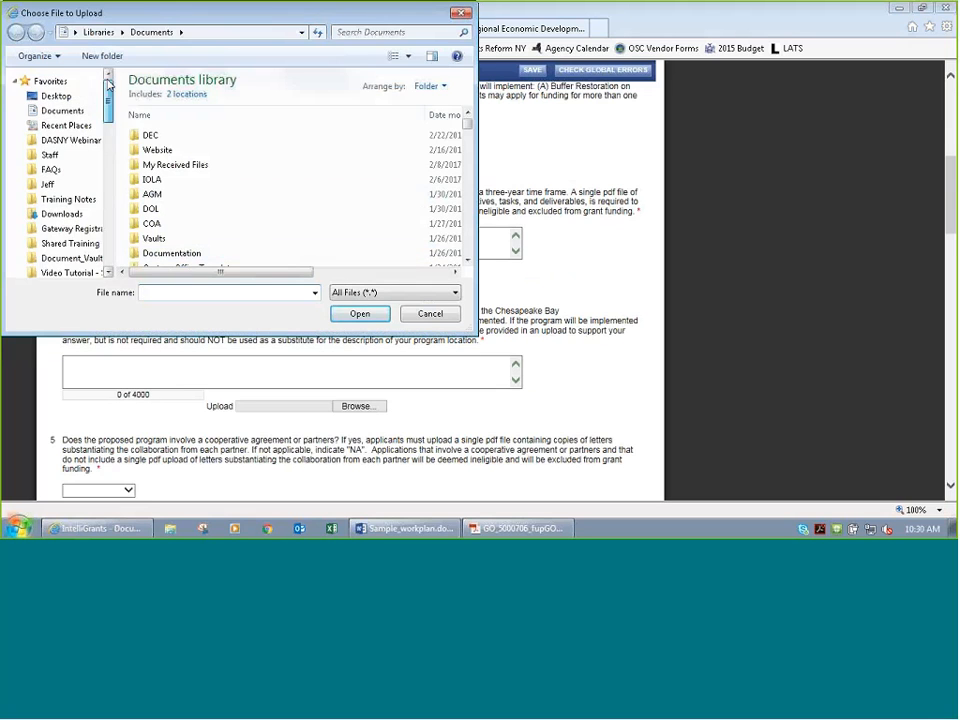
Step: Choose Sample_attachment.pdf from the Desktop as question 3's upload file
{"action": "left_click", "coordinate": [52, 81]}
{"action": "left_click", "coordinate": [57, 96]}
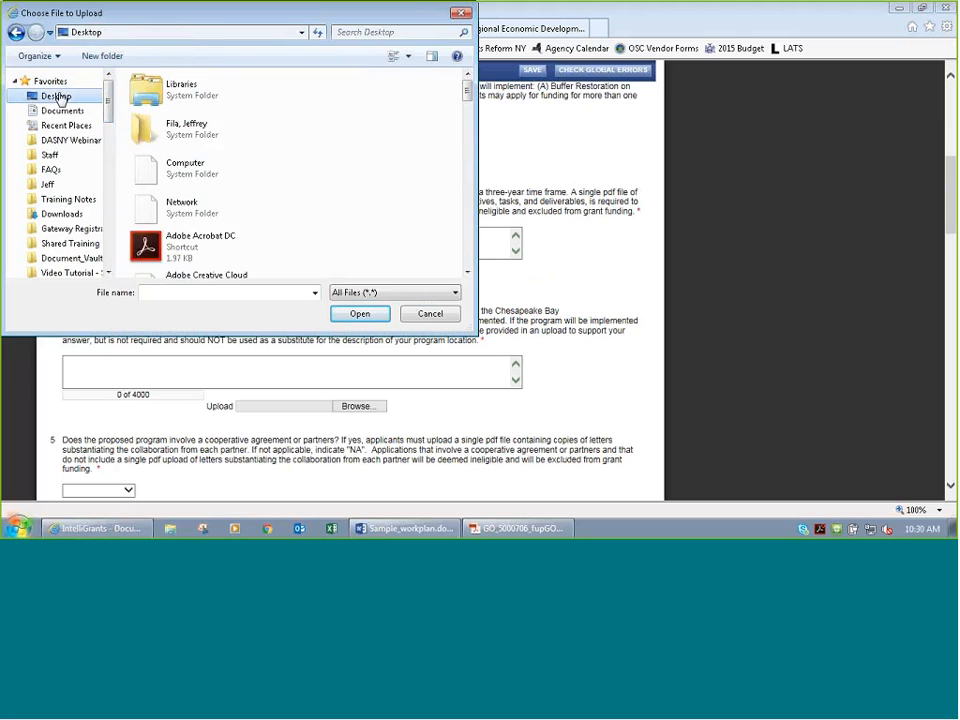
{"action": "scroll", "coordinate": [200, 120], "scroll_direction": "down", "scroll_amount": 5}
{"action": "left_click", "coordinate": [205, 112]}
{"action": "double_click", "coordinate": [214, 110]}
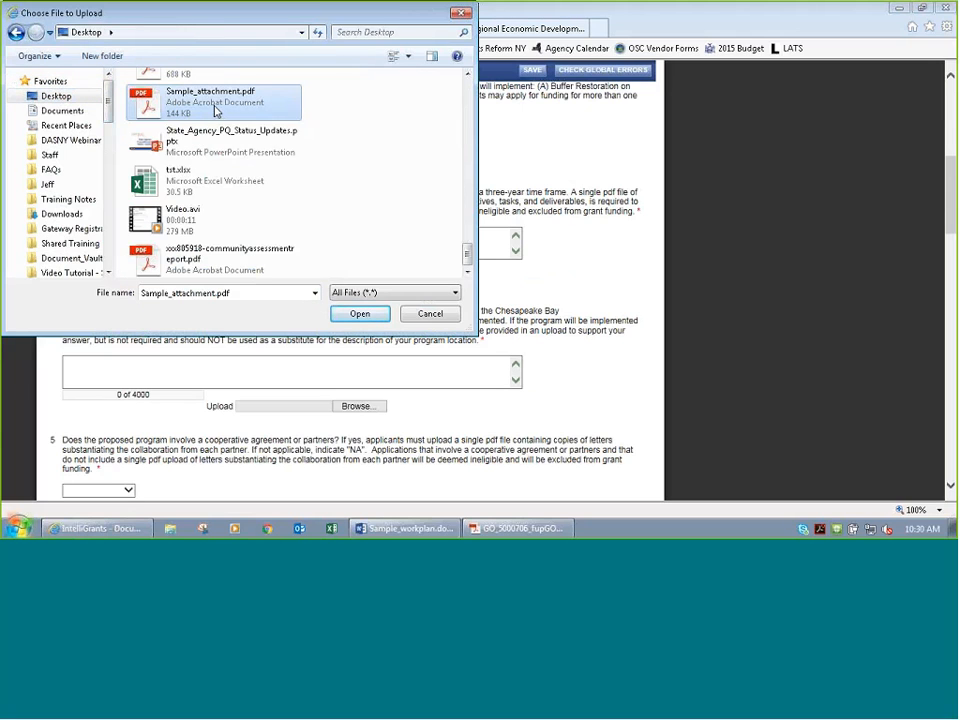
{"action": "left_click", "coordinate": [311, 279]}
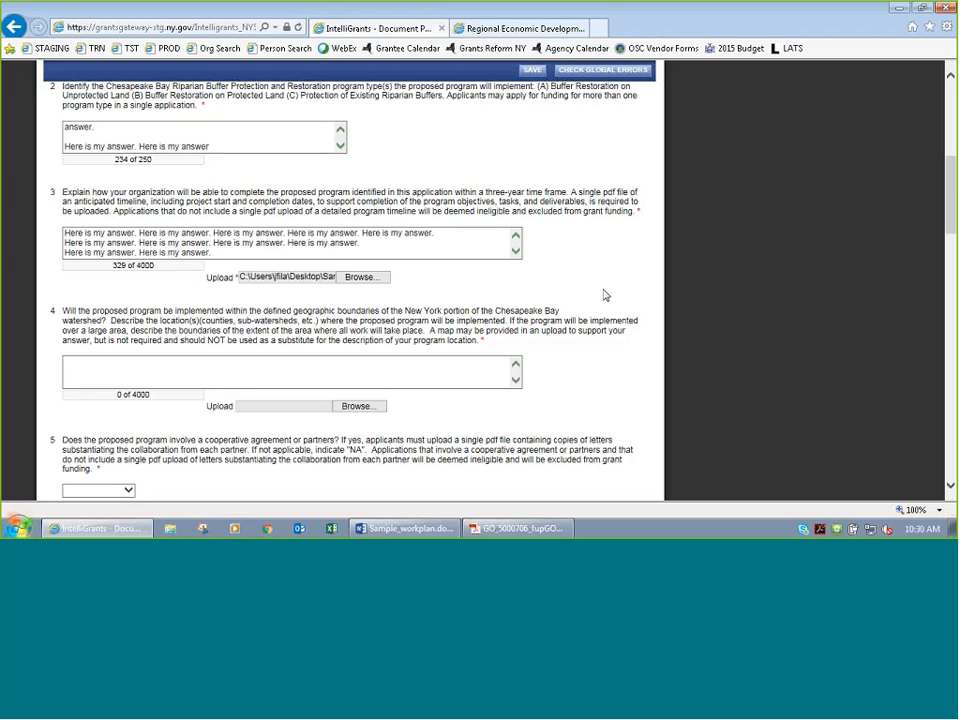
Step: Fill question 4 with several lines of 'Here is my answer.' sample text
{"action": "scroll", "coordinate": [281, 227], "scroll_direction": "down", "scroll_amount": 2}
{"action": "scroll", "coordinate": [200, 250], "scroll_direction": "up", "scroll_amount": 2}
{"action": "scroll", "coordinate": [152, 281], "scroll_direction": "down", "scroll_amount": 2}
{"action": "left_click", "coordinate": [242, 308]}
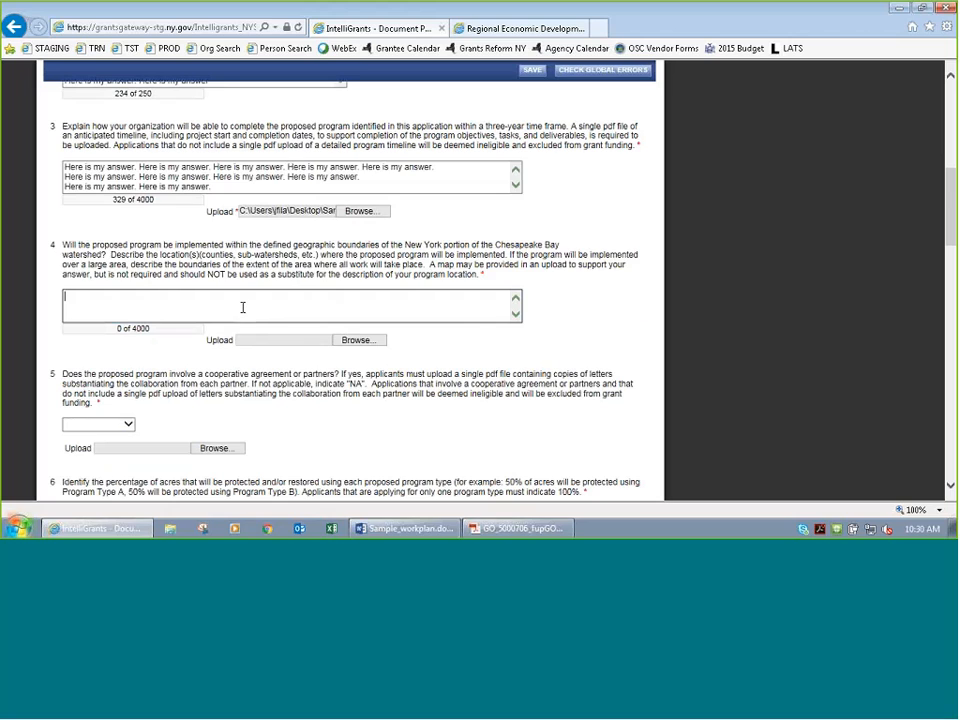
{"action": "key", "text": "ctrl+v"}
{"action": "key", "text": "Return"}
{"action": "type", "text": "Here is my answer. Here is my answer. Here is my answer. Here is my answer."}
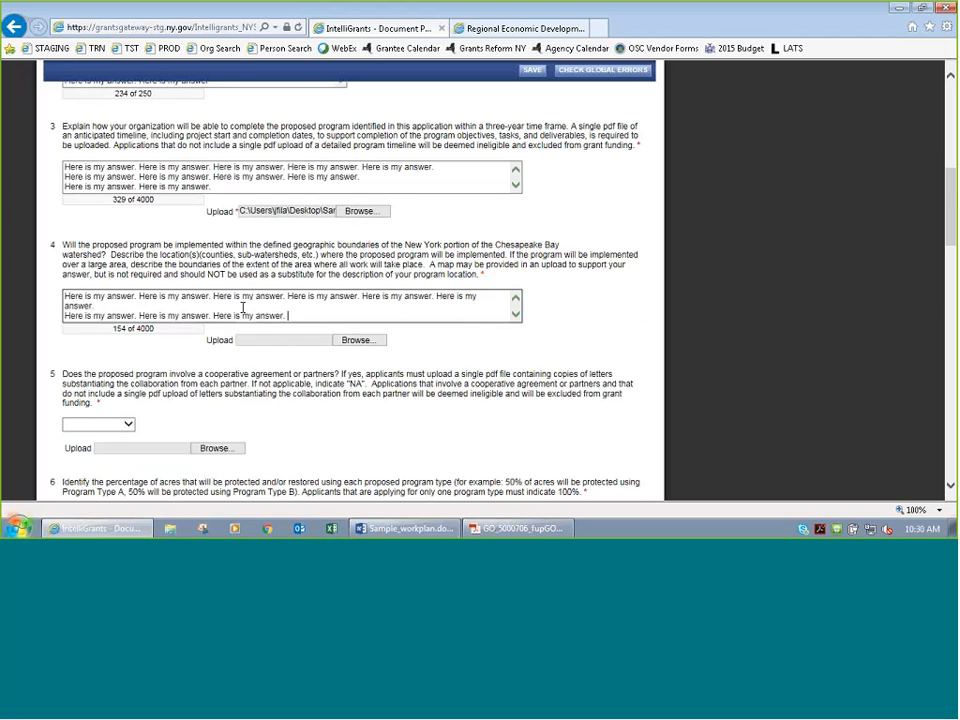
{"action": "key", "text": "Return"}
{"action": "type", "text": "Here is my answer. Here is my answer. Here is my answer."}
{"action": "key", "text": "Return"}
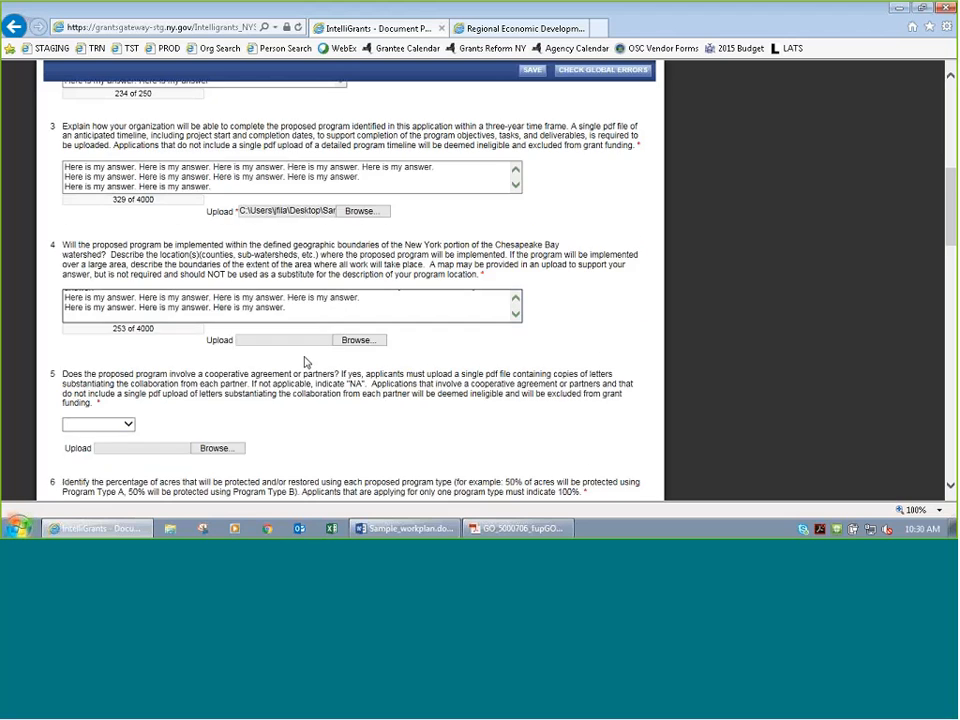
{"action": "scroll", "coordinate": [304, 364], "scroll_direction": "down", "scroll_amount": 3}
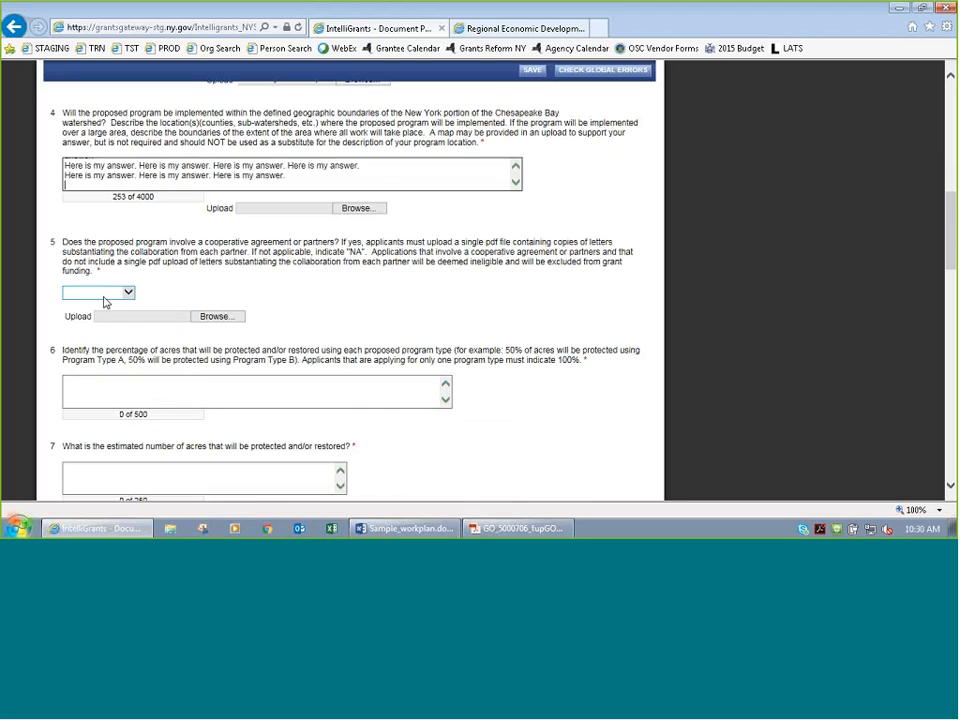
Step: Answer Yes to question 5 about a cooperative agreement or partners
{"action": "left_click", "coordinate": [98, 293]}
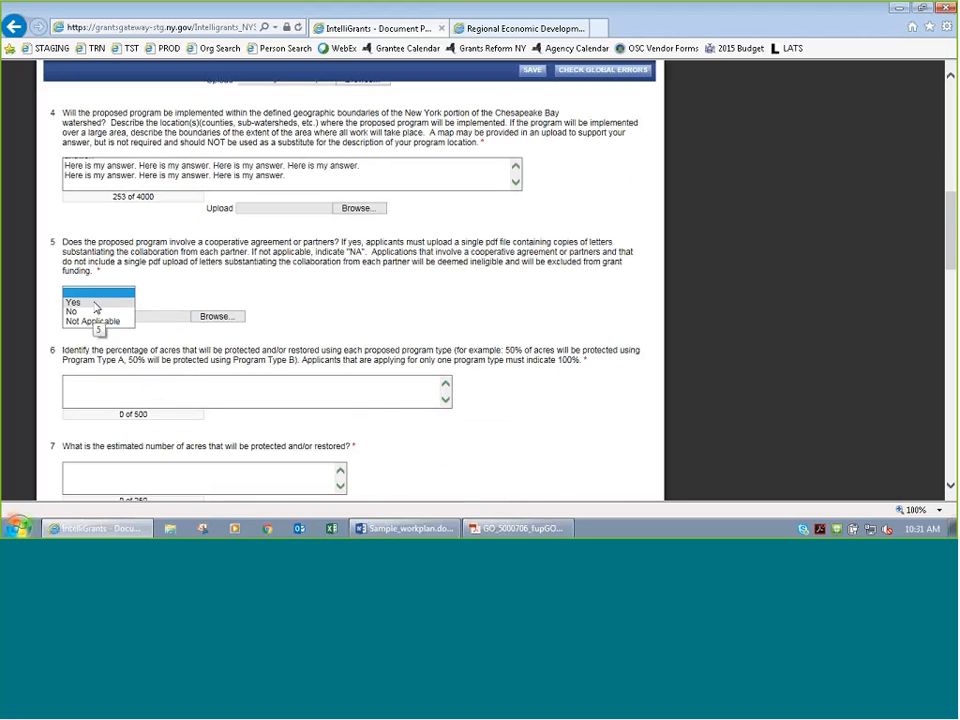
{"action": "left_click", "coordinate": [95, 303]}
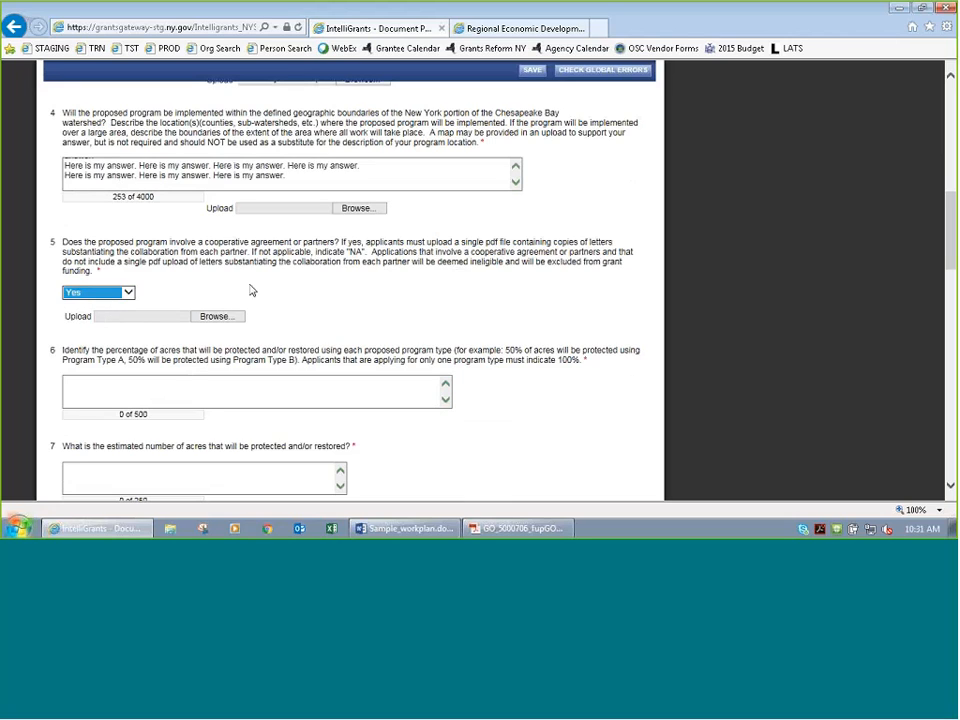
{"action": "left_click", "coordinate": [290, 312]}
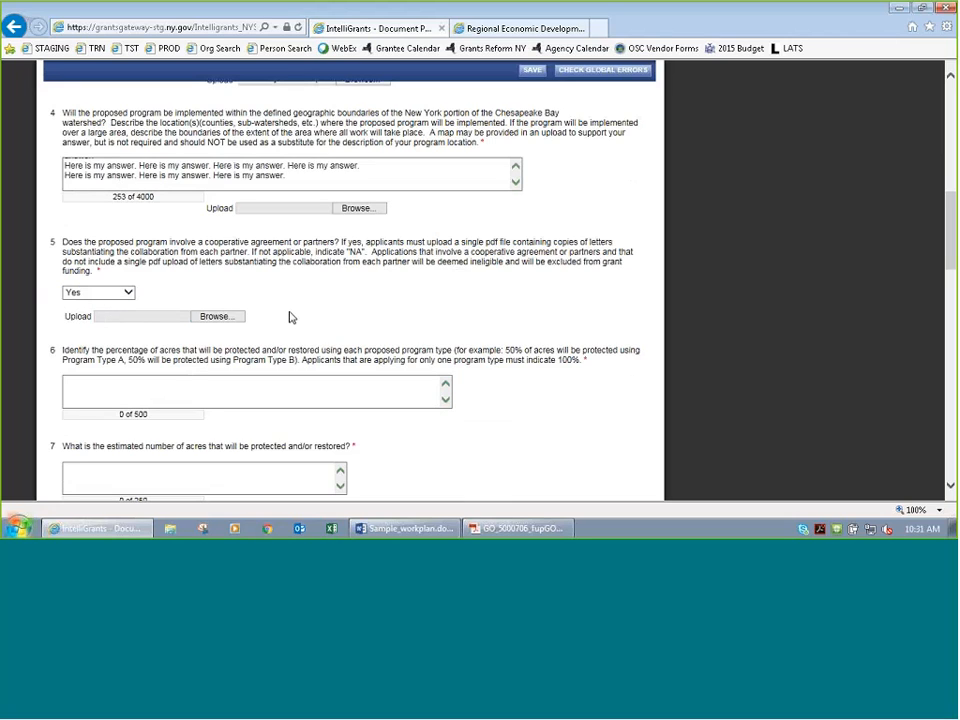
Step: Upload Sample_attachment.pdf from the Desktop for question 5
{"action": "left_click", "coordinate": [214, 317]}
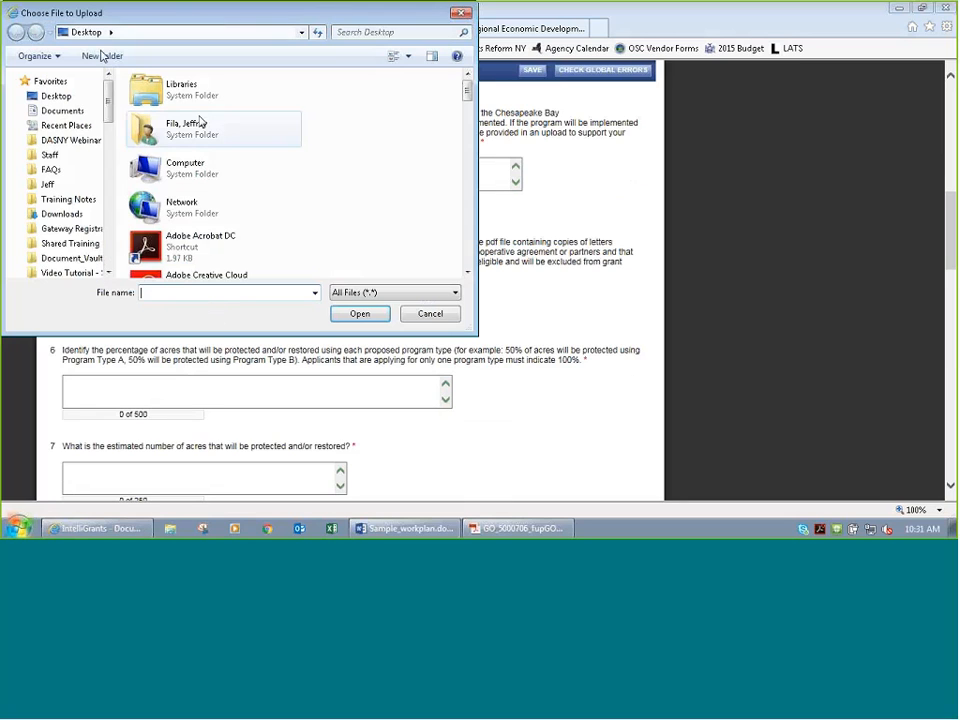
{"action": "left_click", "coordinate": [78, 100]}
{"action": "left_click", "coordinate": [136, 92]}
{"action": "key", "text": "s"}
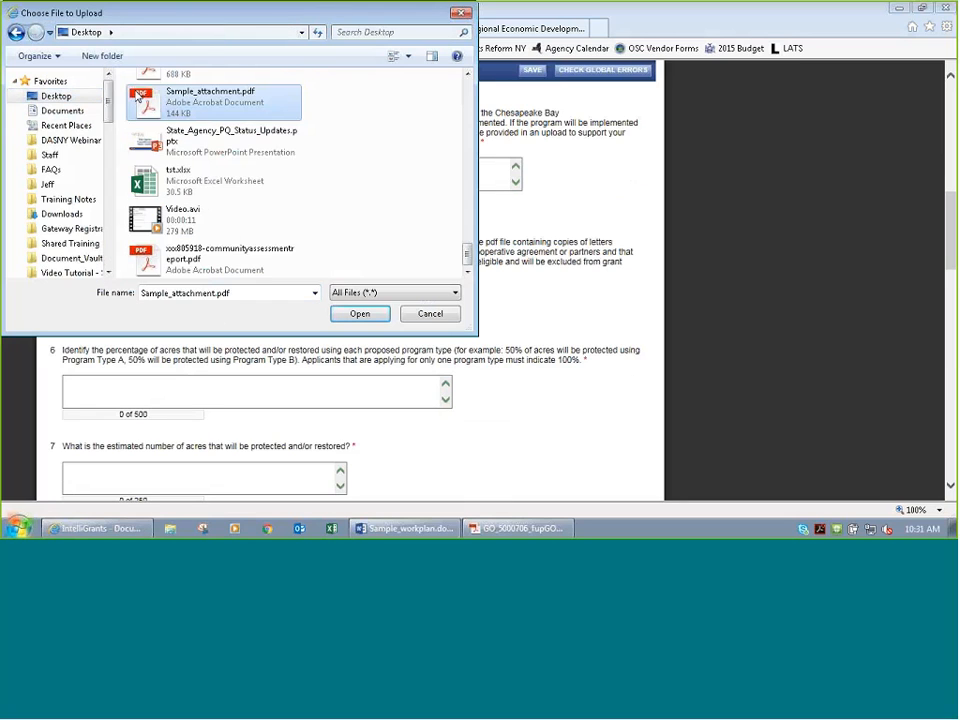
{"action": "double_click", "coordinate": [172, 103]}
Step: Answer question 6 with '50% Here is my answer.'
{"action": "scroll", "coordinate": [175, 360], "scroll_direction": "down", "scroll_amount": 1}
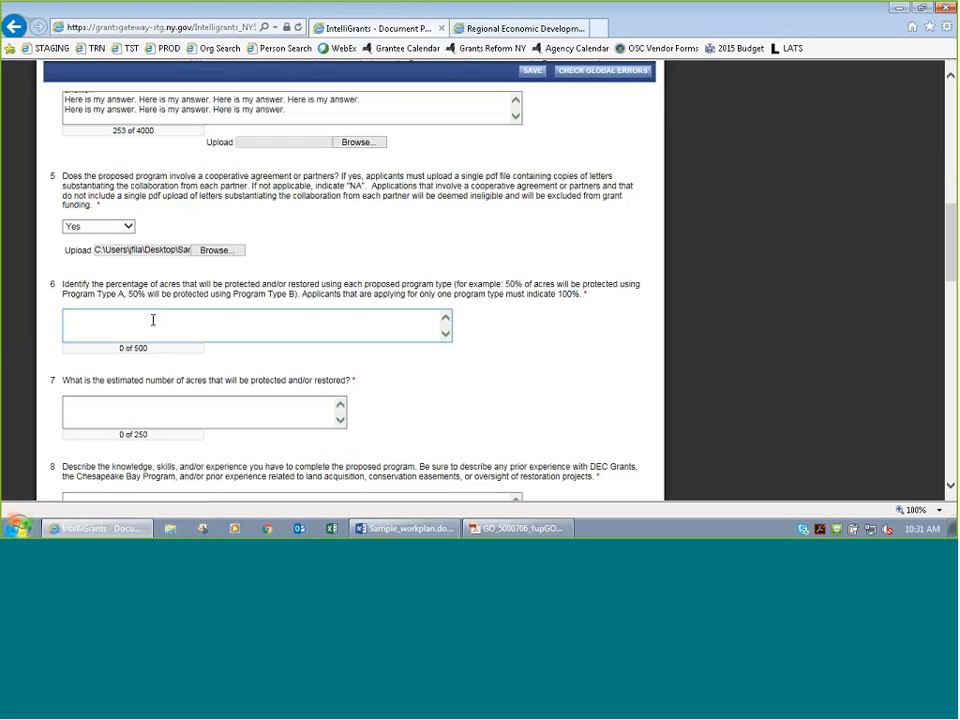
{"action": "left_click", "coordinate": [153, 321]}
{"action": "type", "text": "Here is my answer."}
{"action": "key", "text": "ctrl+v"}
{"action": "key", "text": "ctrl+v"}
{"action": "key", "text": "ctrl+v"}
{"action": "key", "text": "ctrl+v"}
{"action": "key", "text": "ctrl+v"}
{"action": "key", "text": "ctrl+v"}
{"action": "key", "text": "ctrl+v"}
{"action": "key", "text": "ctrl+v"}
{"action": "left_click", "coordinate": [149, 408]}
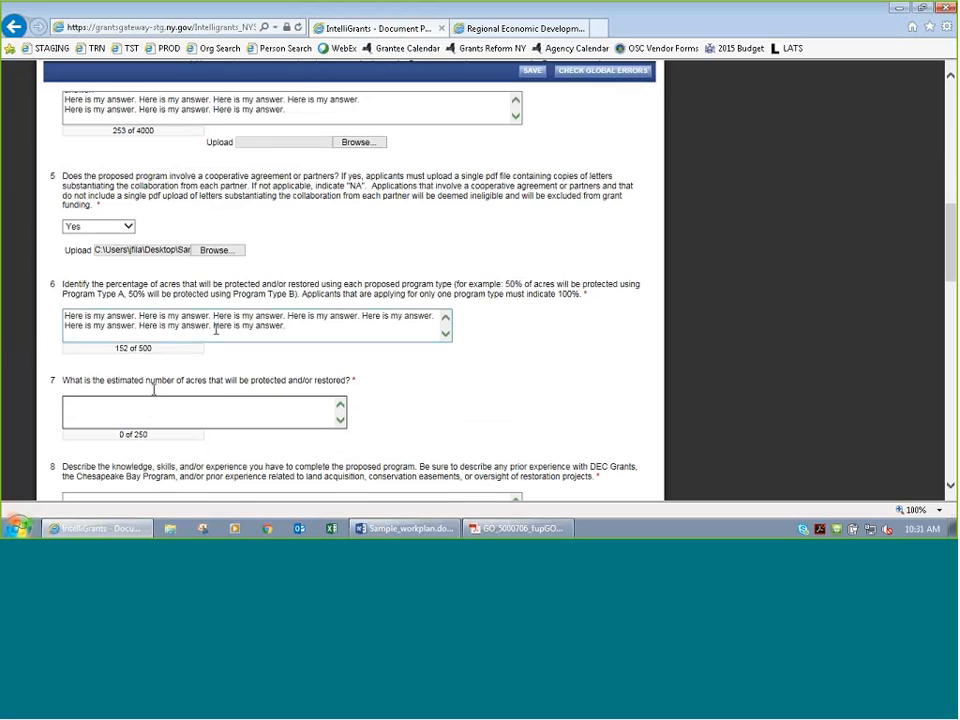
{"action": "left_click", "coordinate": [300, 330]}
{"action": "key", "text": "ctrl+a"}
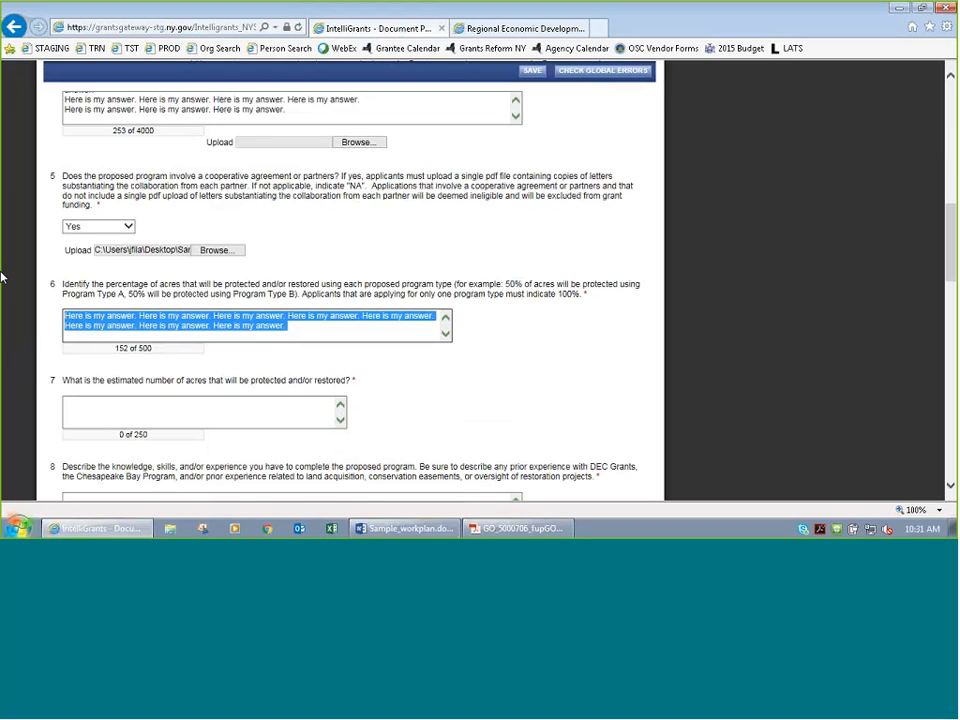
{"action": "type", "text": "1"}
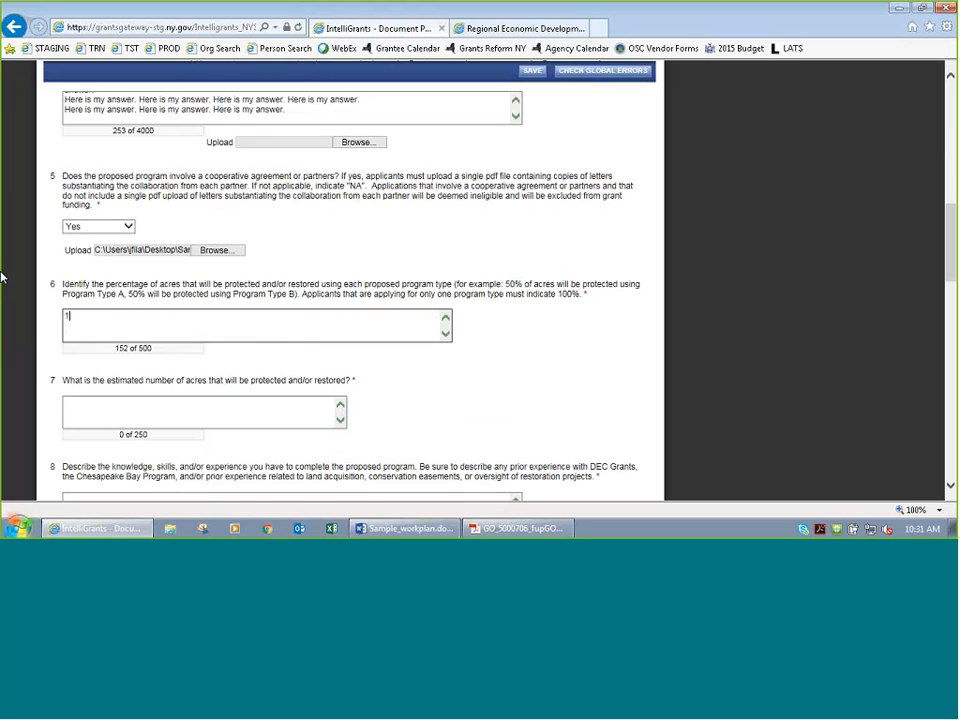
{"action": "key", "text": "BackSpace"}
{"action": "type", "text": "50% Here is my answer."}
Step: Enter 555 acres as the estimate for question 7
{"action": "scroll", "coordinate": [160, 343], "scroll_direction": "down", "scroll_amount": 3}
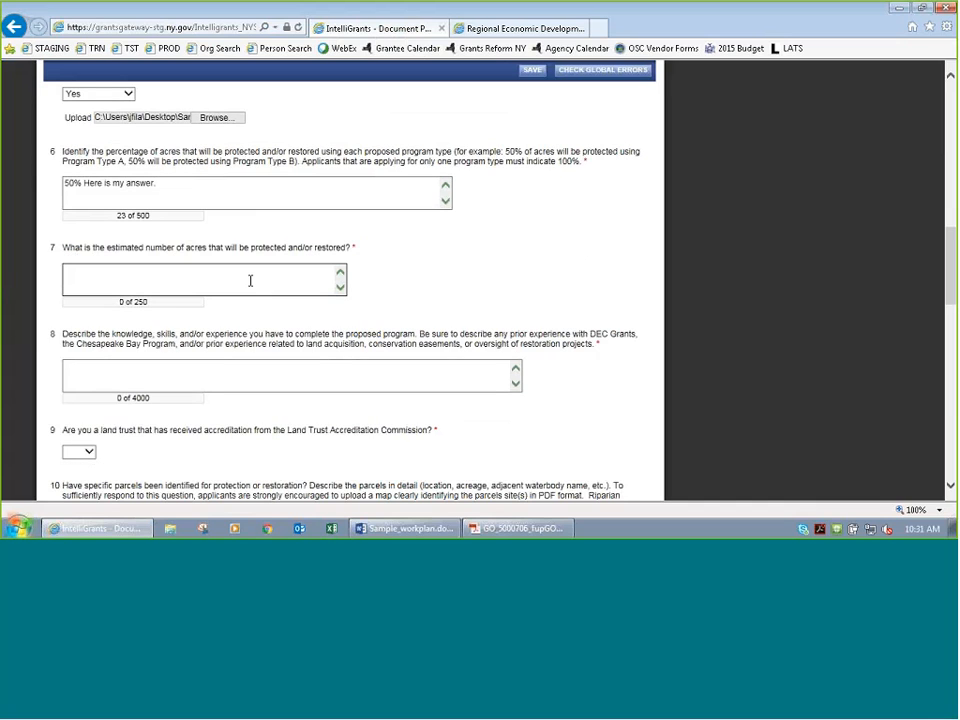
{"action": "left_click", "coordinate": [250, 281]}
{"action": "type", "text": "555"}
{"action": "key", "text": "Tab"}
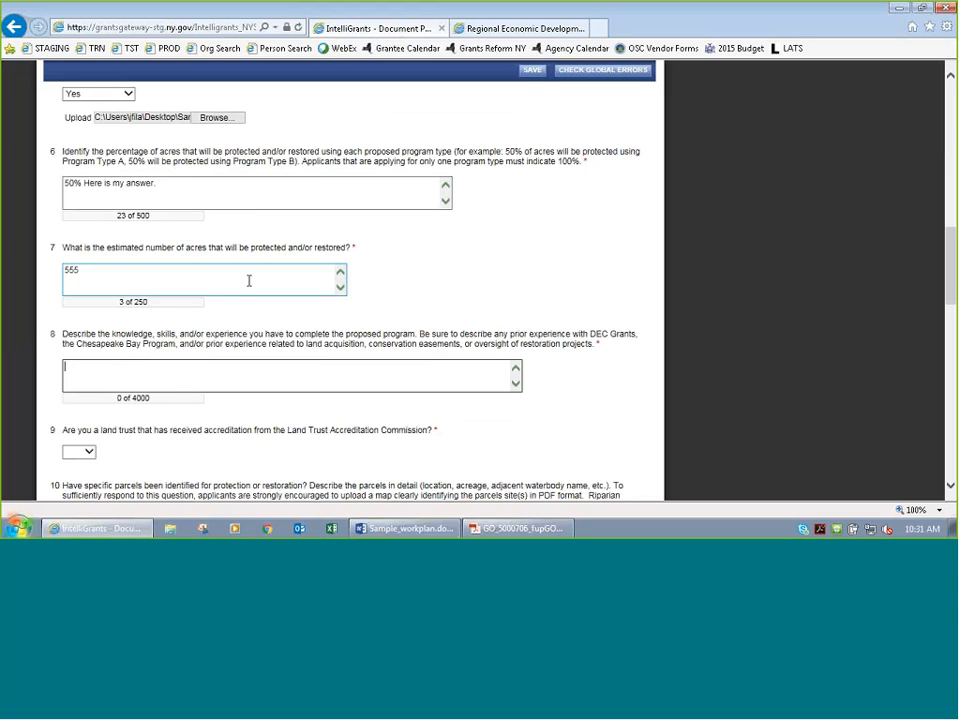
Step: Save the questions form and review the errors flagging questions 8 through 17 as unanswered
{"action": "left_click", "coordinate": [533, 72]}
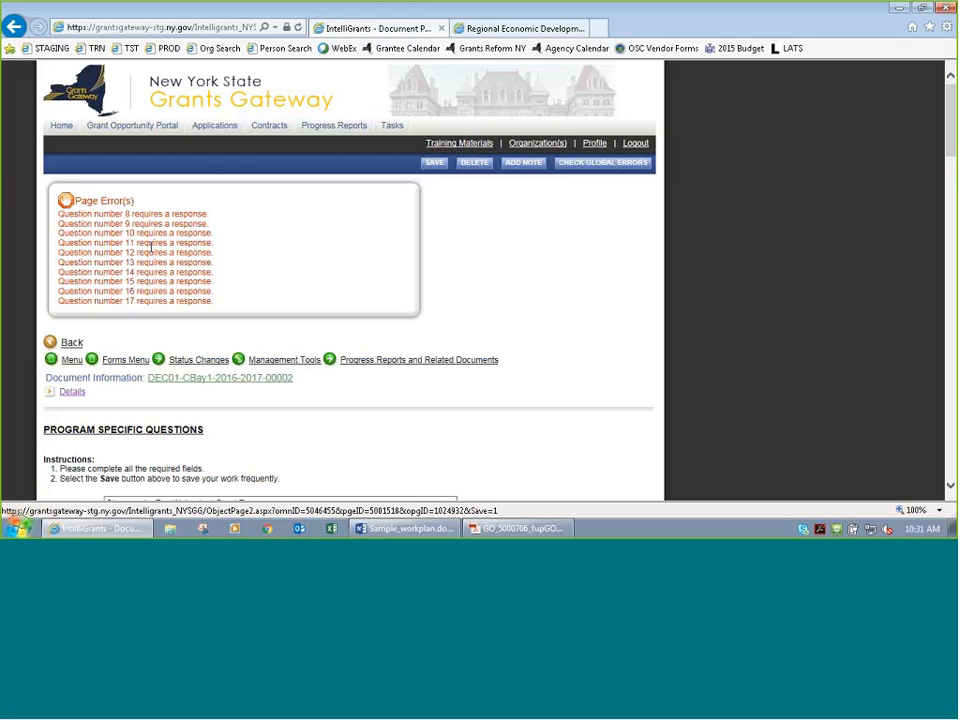
{"action": "scroll", "coordinate": [225, 306], "scroll_direction": "down", "scroll_amount": 3}
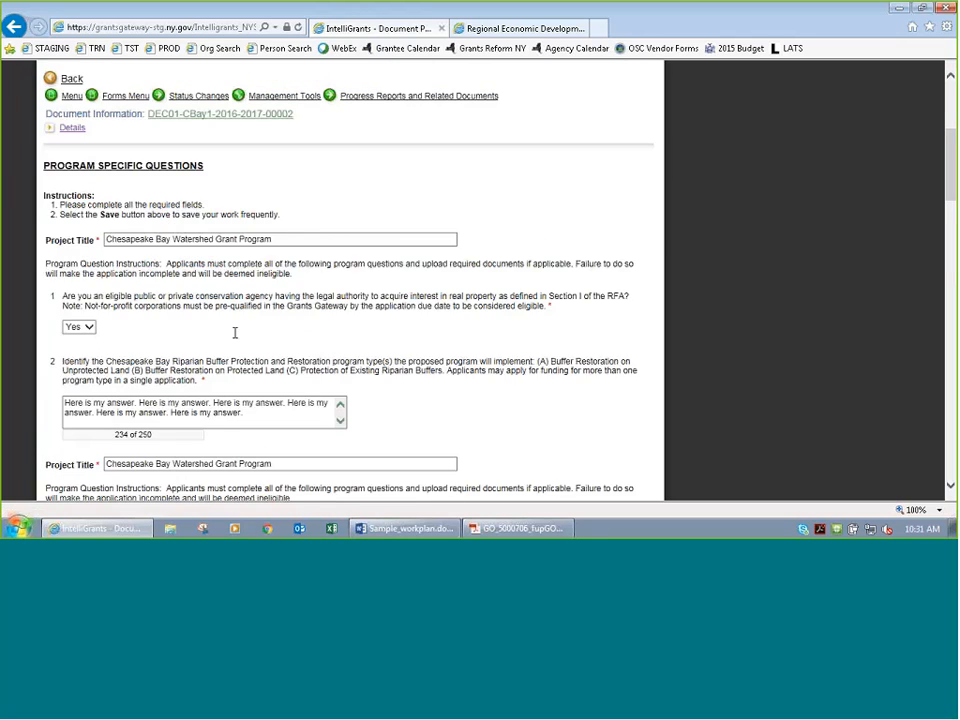
{"action": "scroll", "coordinate": [235, 332], "scroll_direction": "down", "scroll_amount": 5}
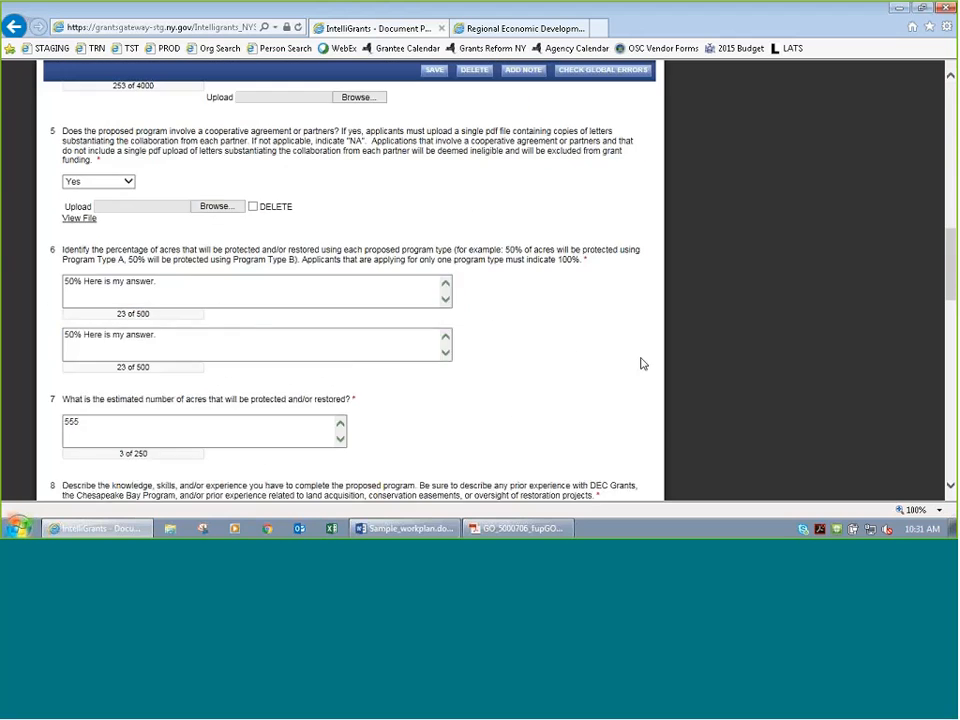
{"action": "scroll", "coordinate": [307, 308], "scroll_direction": "up", "scroll_amount": 1}
{"action": "scroll", "coordinate": [351, 356], "scroll_direction": "up", "scroll_amount": 1}
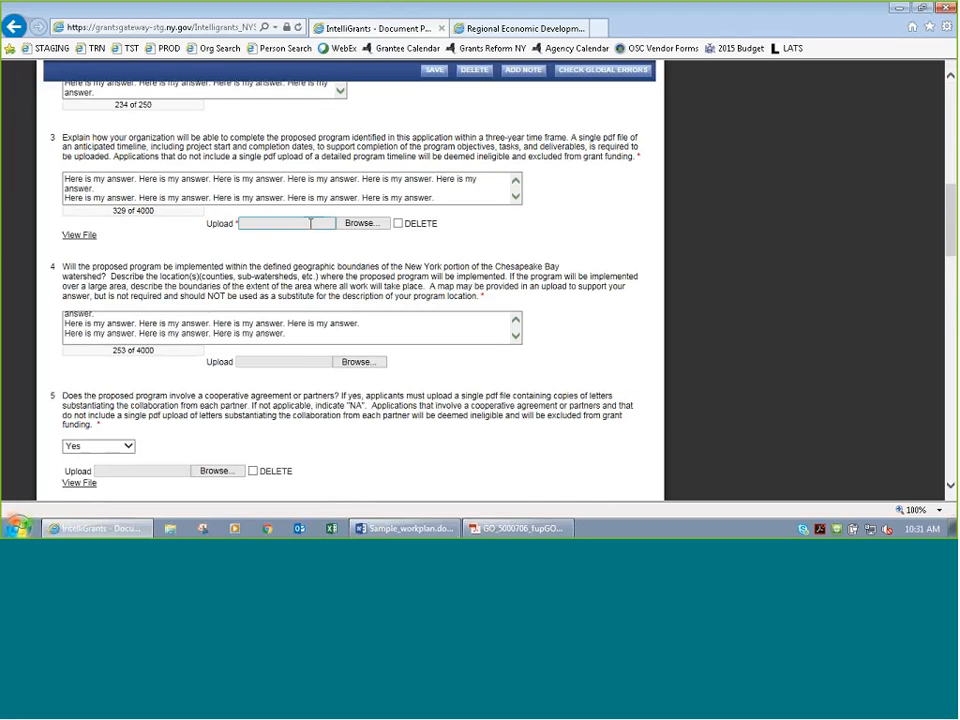
{"action": "left_click", "coordinate": [78, 235]}
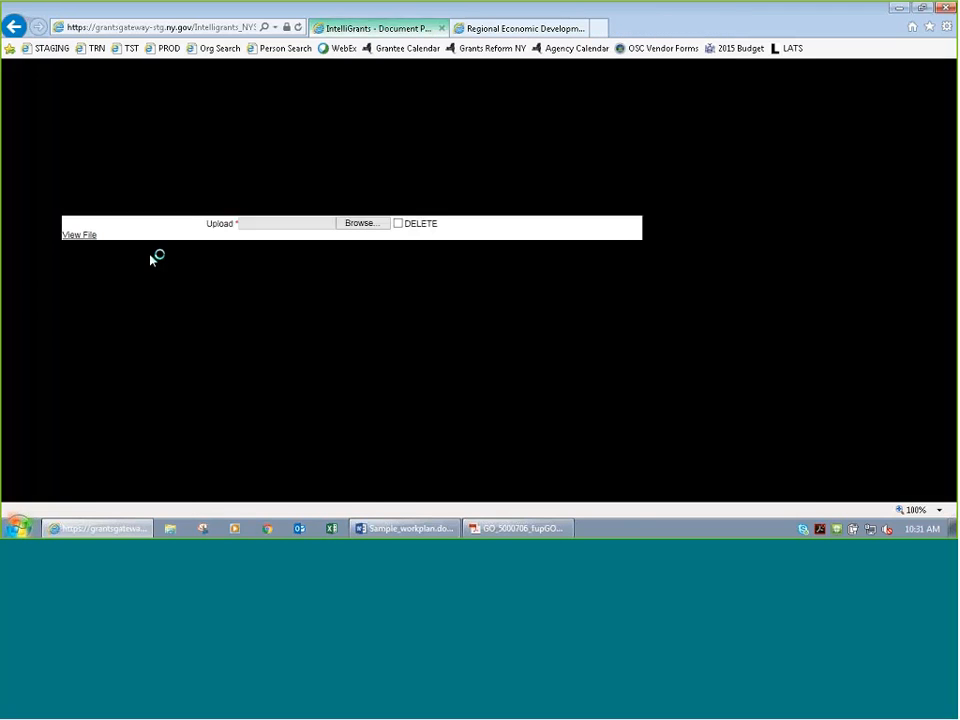
{"action": "left_click", "coordinate": [662, 500]}
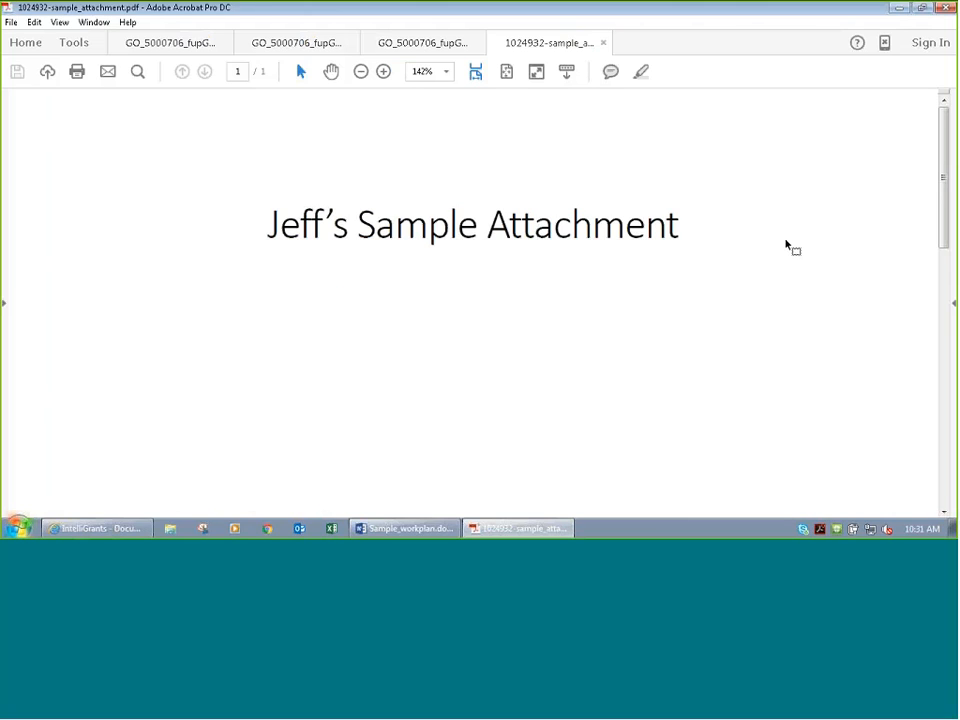
{"action": "left_click", "coordinate": [899, 7]}
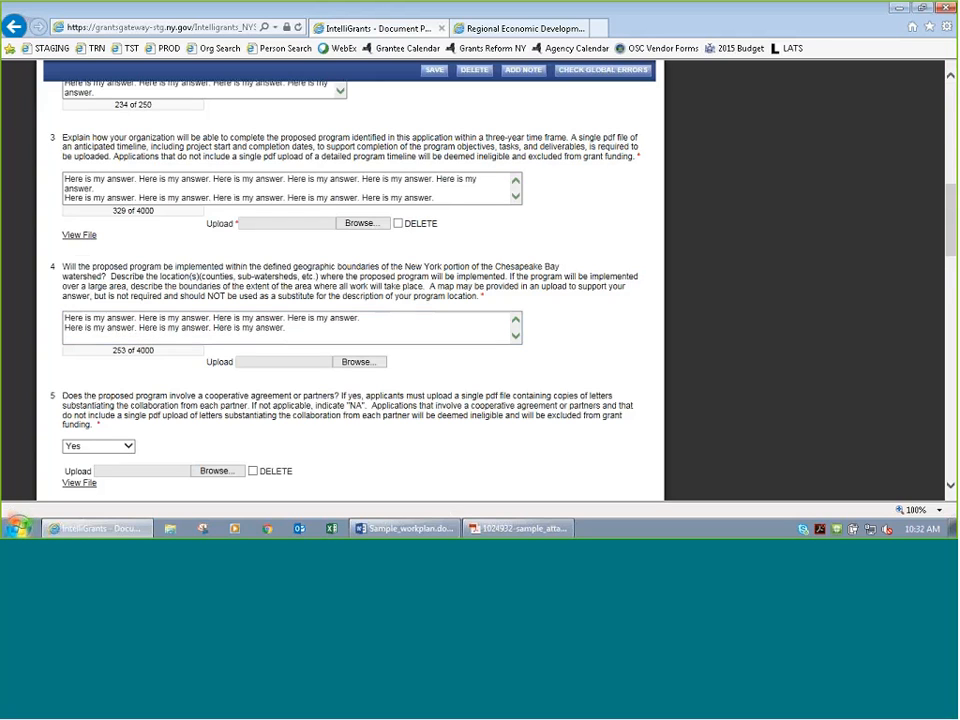
{"action": "scroll", "coordinate": [96, 320], "scroll_direction": "down", "scroll_amount": 1}
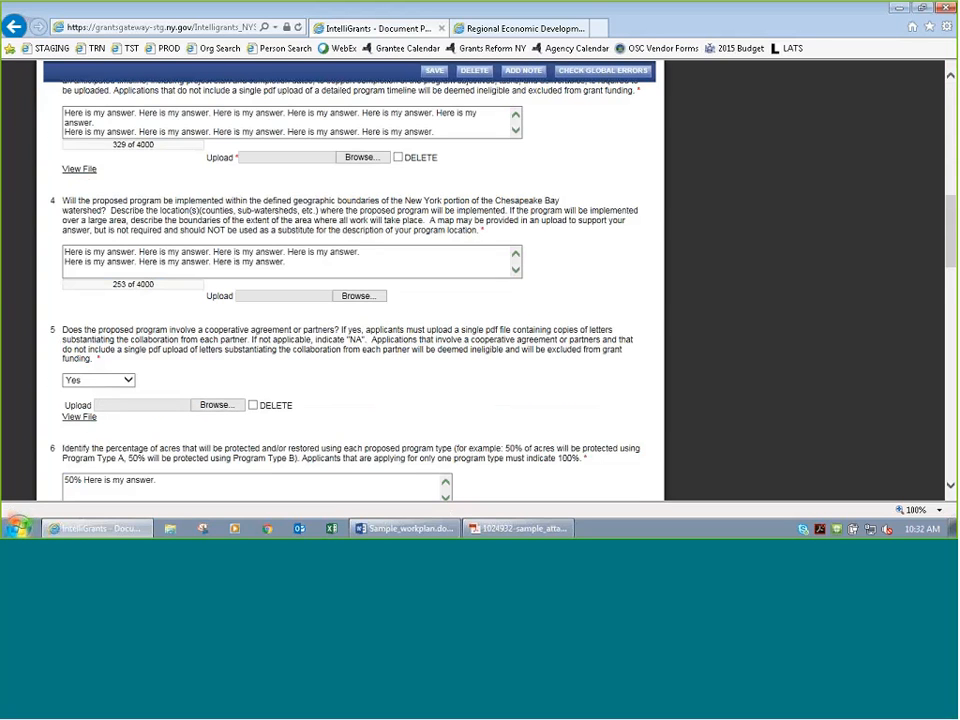
{"action": "scroll", "coordinate": [253, 390], "scroll_direction": "down", "scroll_amount": 3}
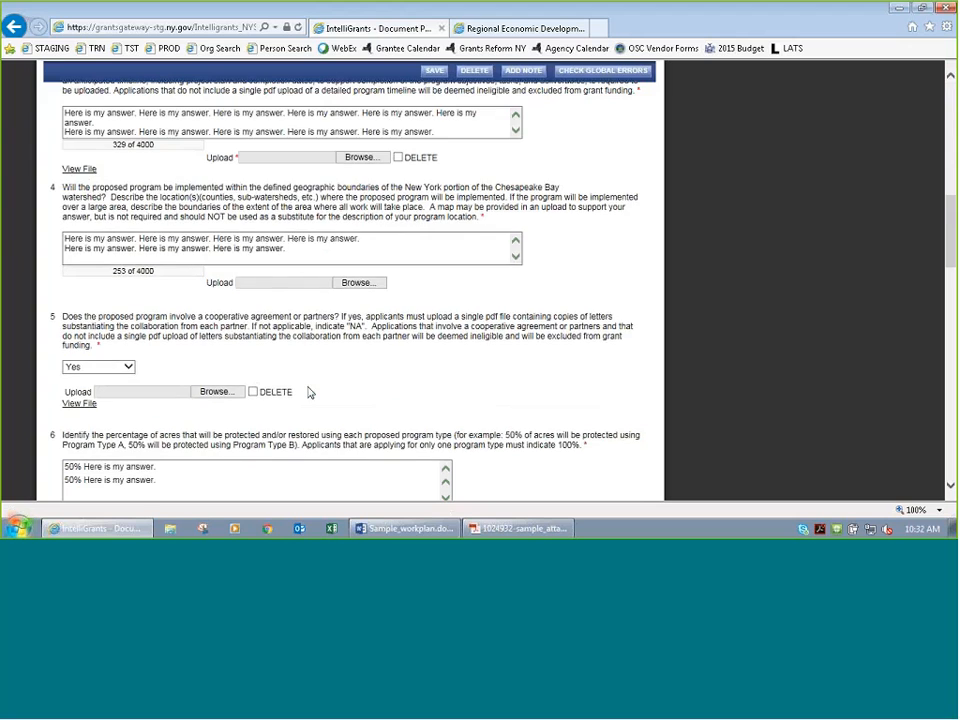
{"action": "scroll", "coordinate": [600, 326], "scroll_direction": "down", "scroll_amount": 2}
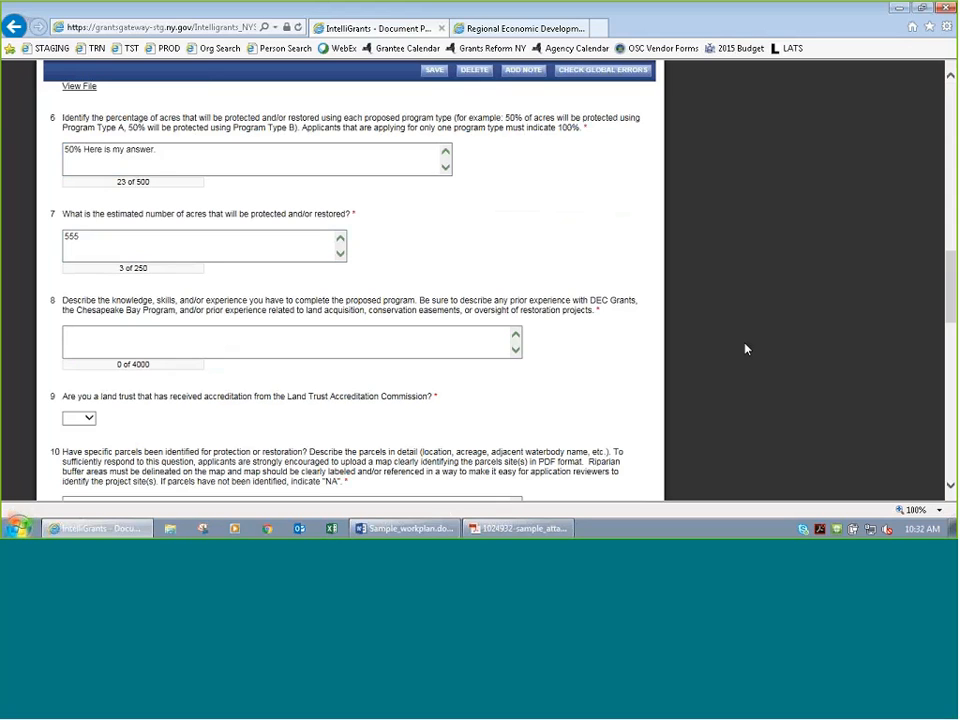
{"action": "scroll", "coordinate": [745, 354], "scroll_direction": "up", "scroll_amount": 15}
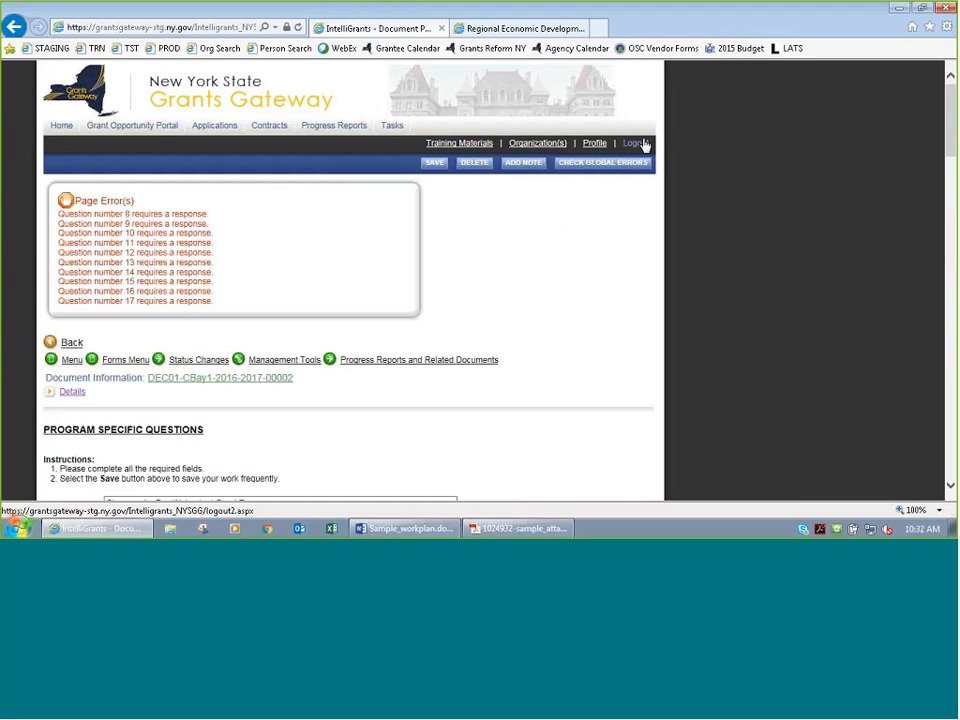
Step: Go to the Home page and view Open Tasks, showing the application still in process
{"action": "left_click", "coordinate": [60, 127]}
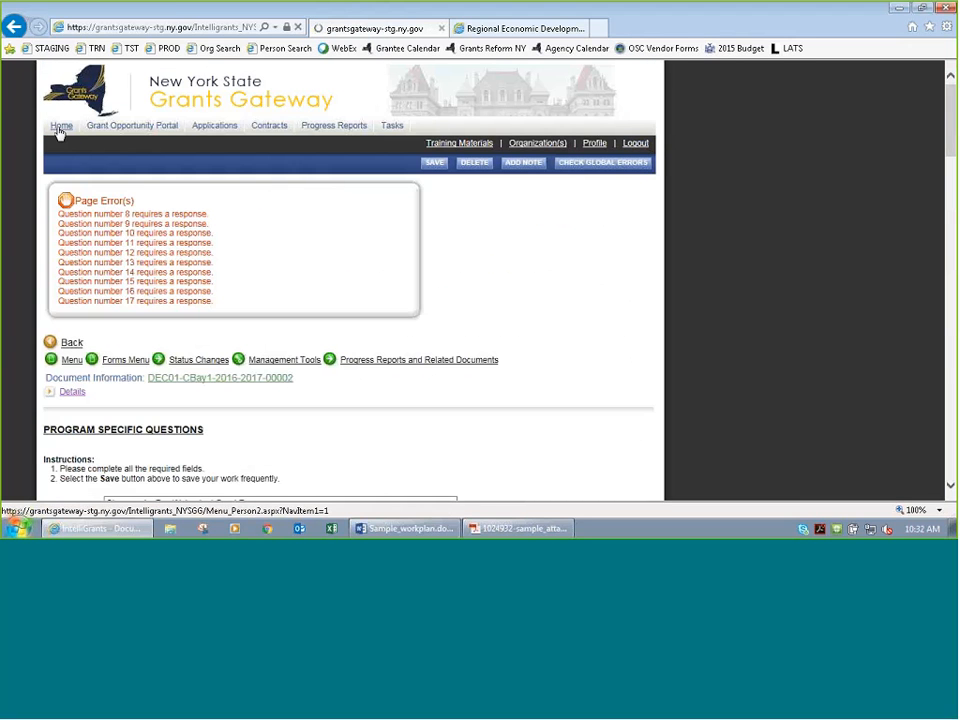
{"action": "scroll", "coordinate": [171, 368], "scroll_direction": "down", "scroll_amount": 3}
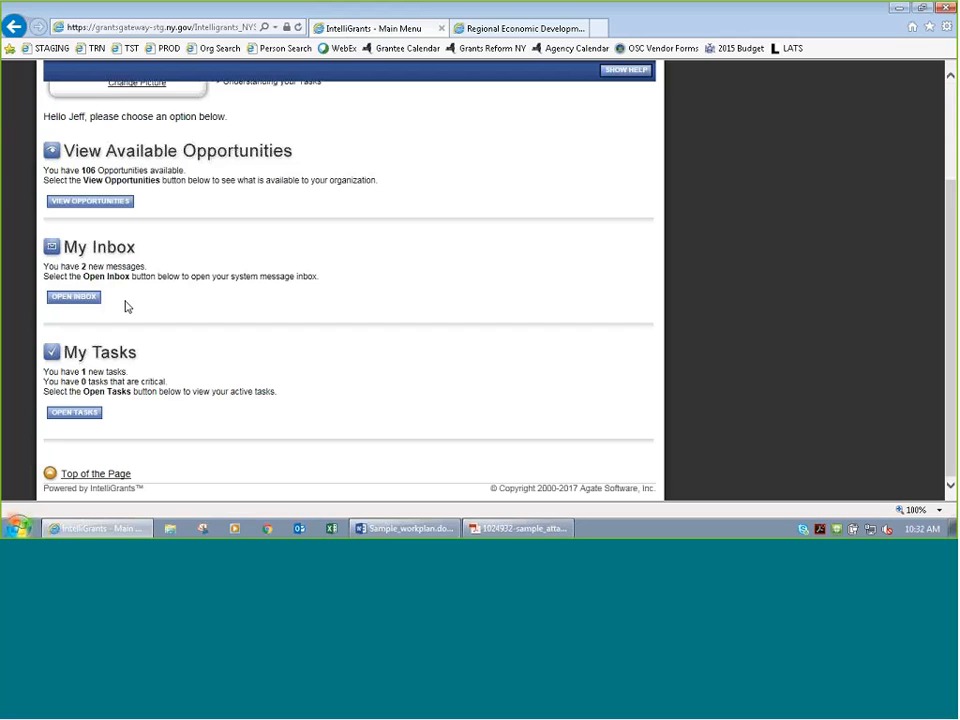
{"action": "left_click", "coordinate": [90, 413]}
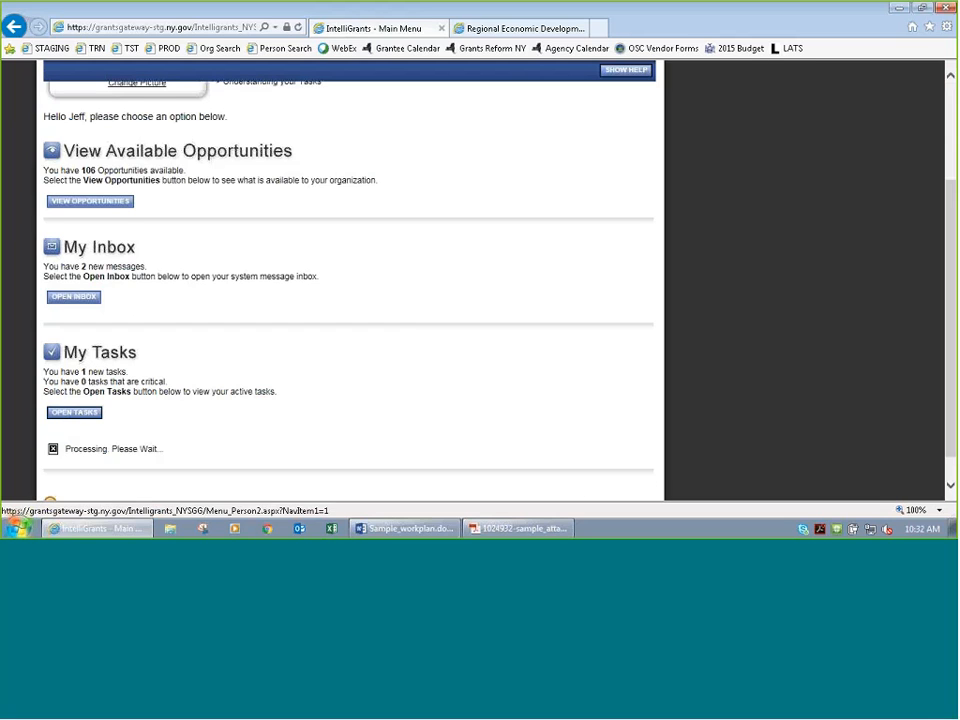
{"action": "scroll", "coordinate": [340, 375], "scroll_direction": "down", "scroll_amount": 3}
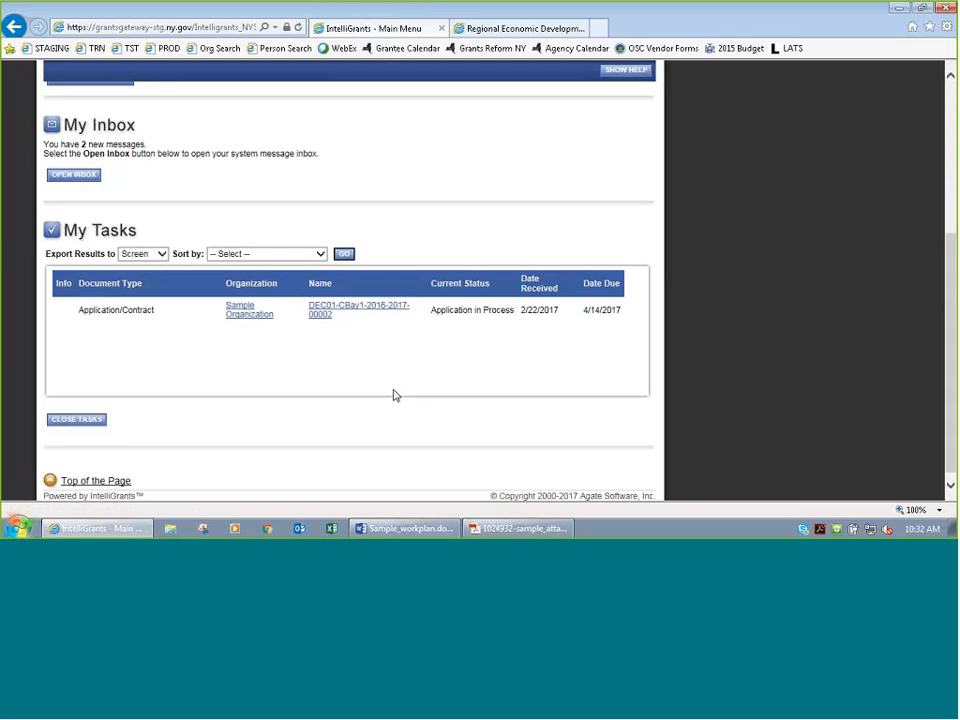
{"action": "scroll", "coordinate": [392, 394], "scroll_direction": "up", "scroll_amount": 3}
{"action": "scroll", "coordinate": [370, 375], "scroll_direction": "down", "scroll_amount": 3}
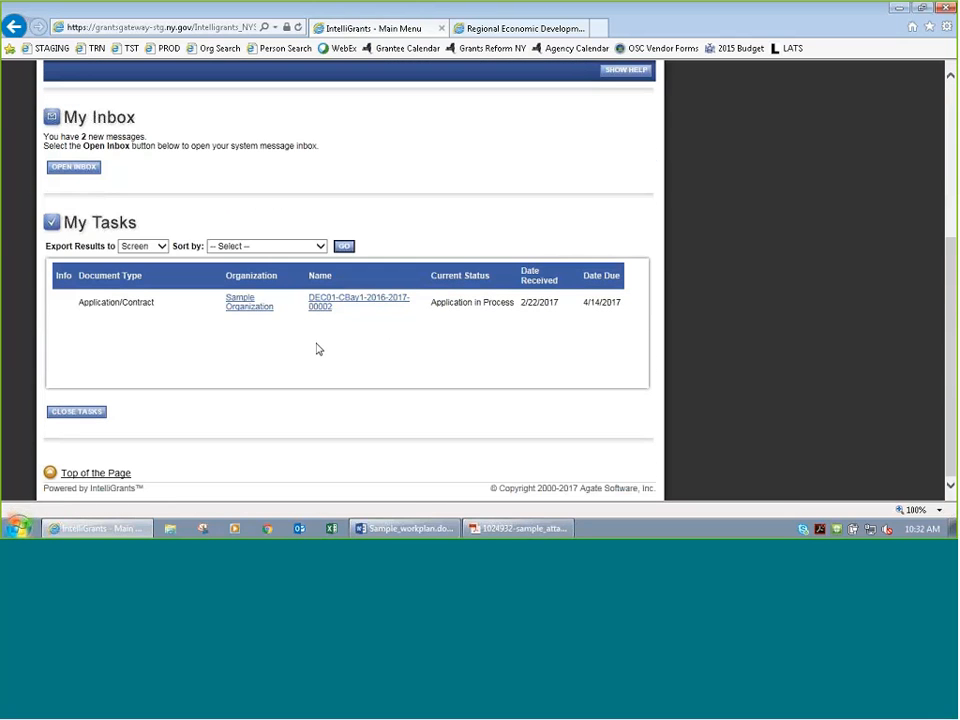
{"action": "scroll", "coordinate": [318, 350], "scroll_direction": "up", "scroll_amount": 5}
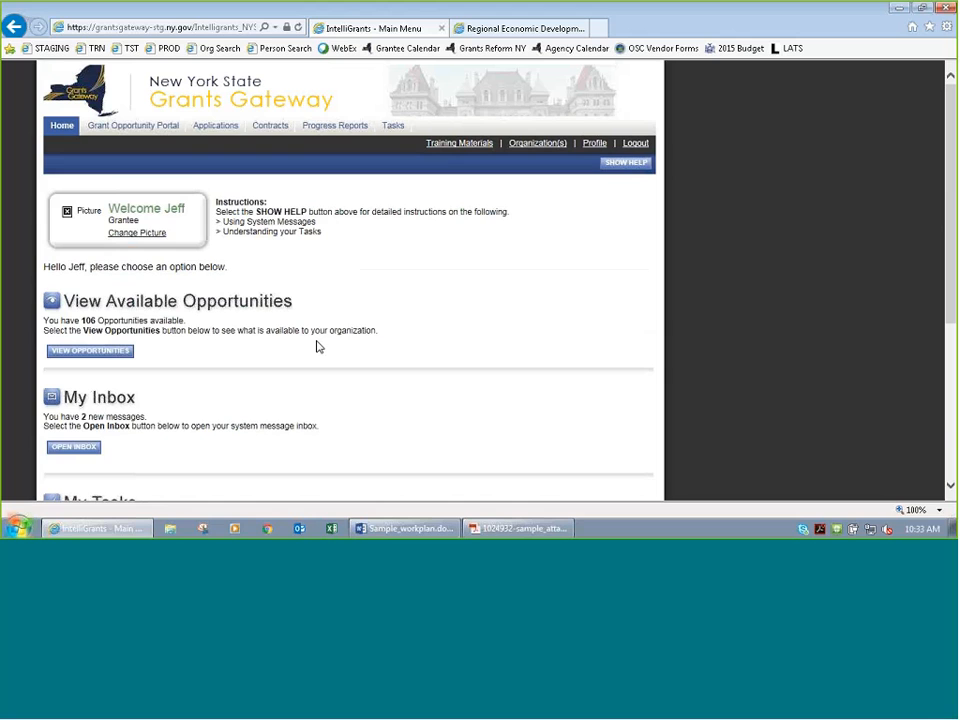
Step: Search applications by Grant Opportunity Name 'chesapeake'
{"action": "left_click", "coordinate": [208, 131]}
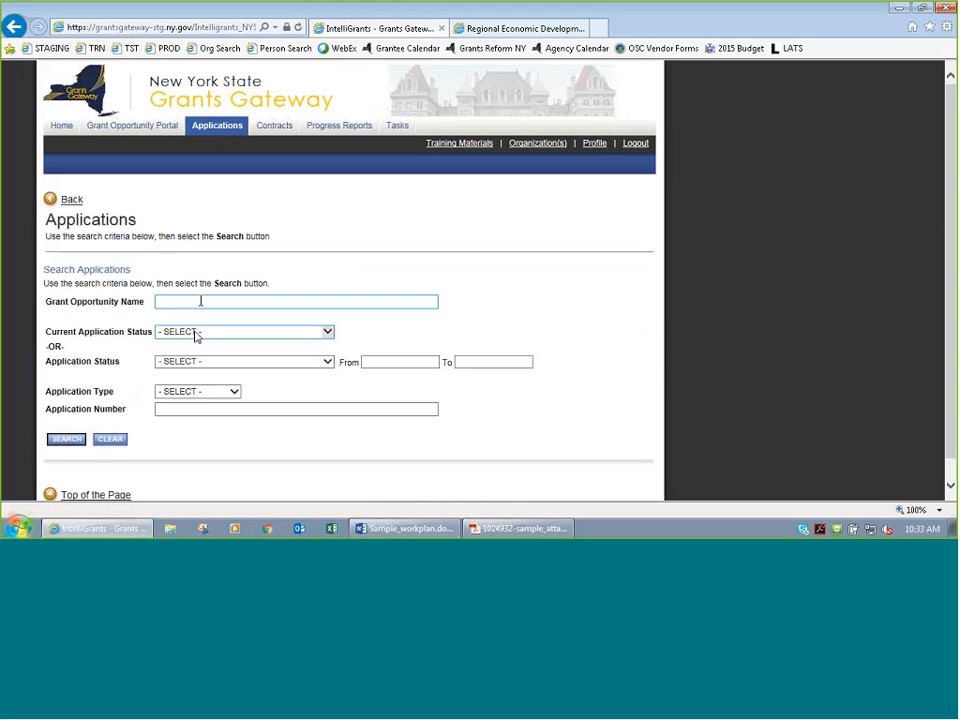
{"action": "left_click", "coordinate": [200, 301]}
{"action": "type", "text": "che"}
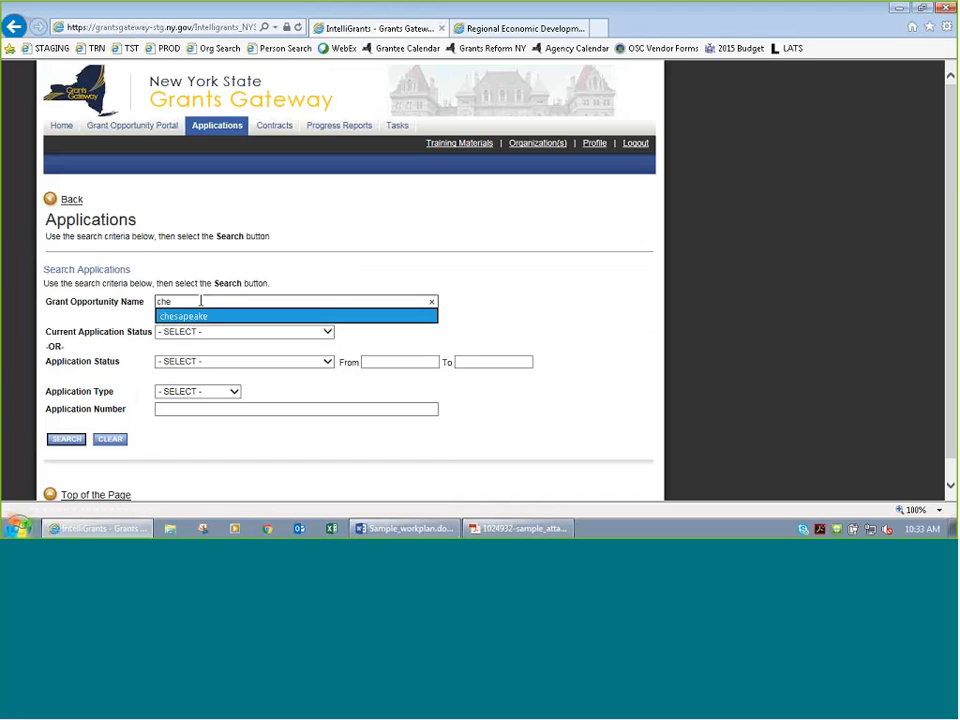
{"action": "key", "text": "Tab"}
{"action": "scroll", "coordinate": [330, 290], "scroll_direction": "down", "scroll_amount": 1}
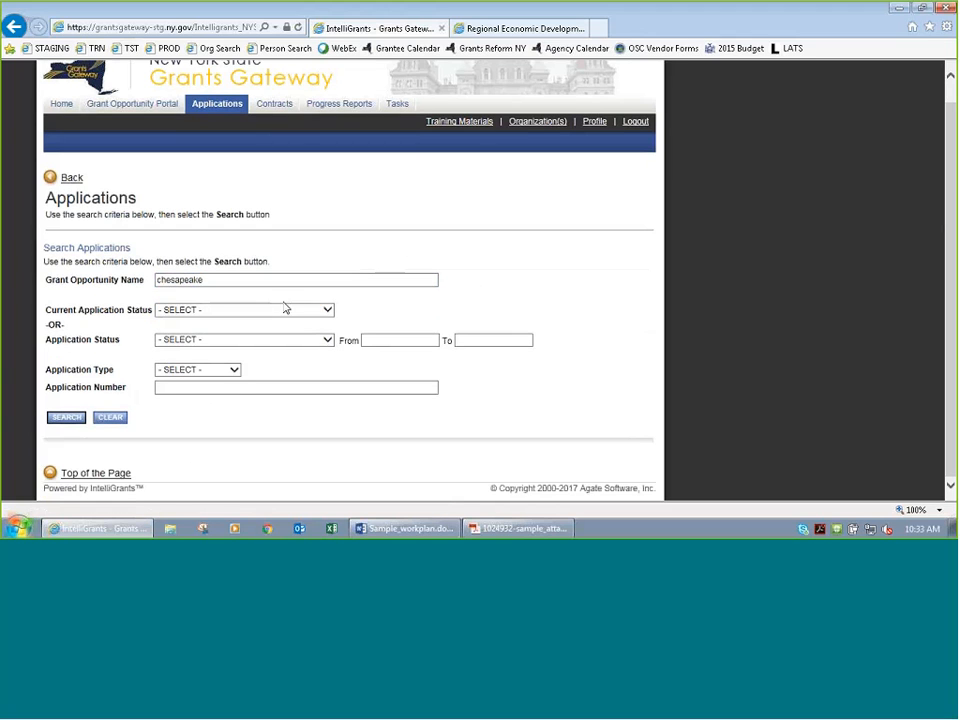
{"action": "left_click", "coordinate": [64, 416]}
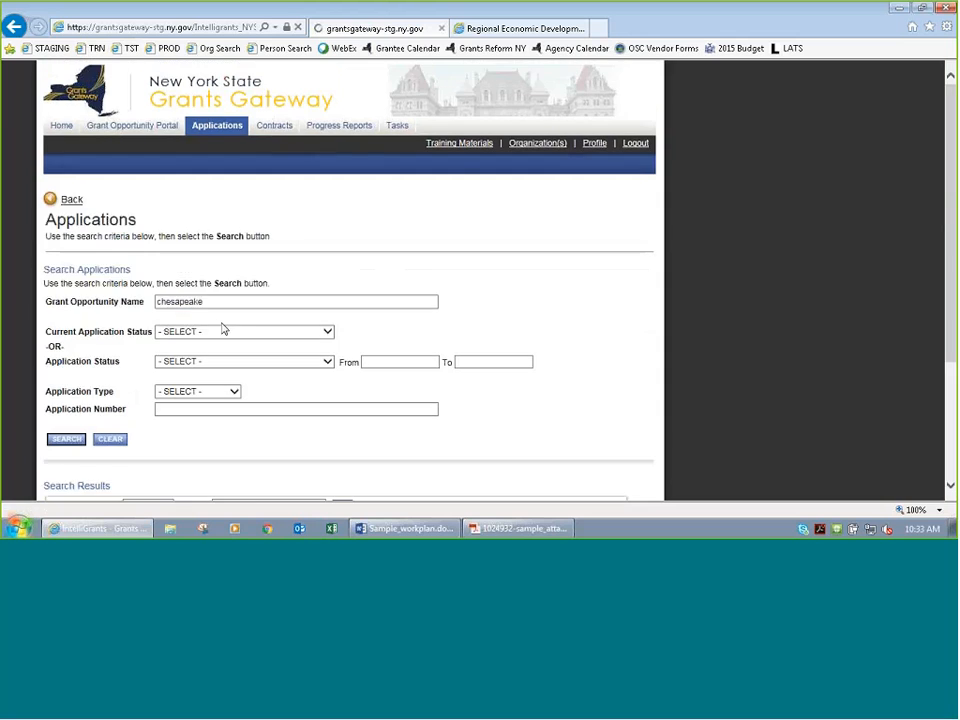
Step: Open the DEC01-CBay1 application and its Program Specific Questions form
{"action": "scroll", "coordinate": [254, 339], "scroll_direction": "down", "scroll_amount": 3}
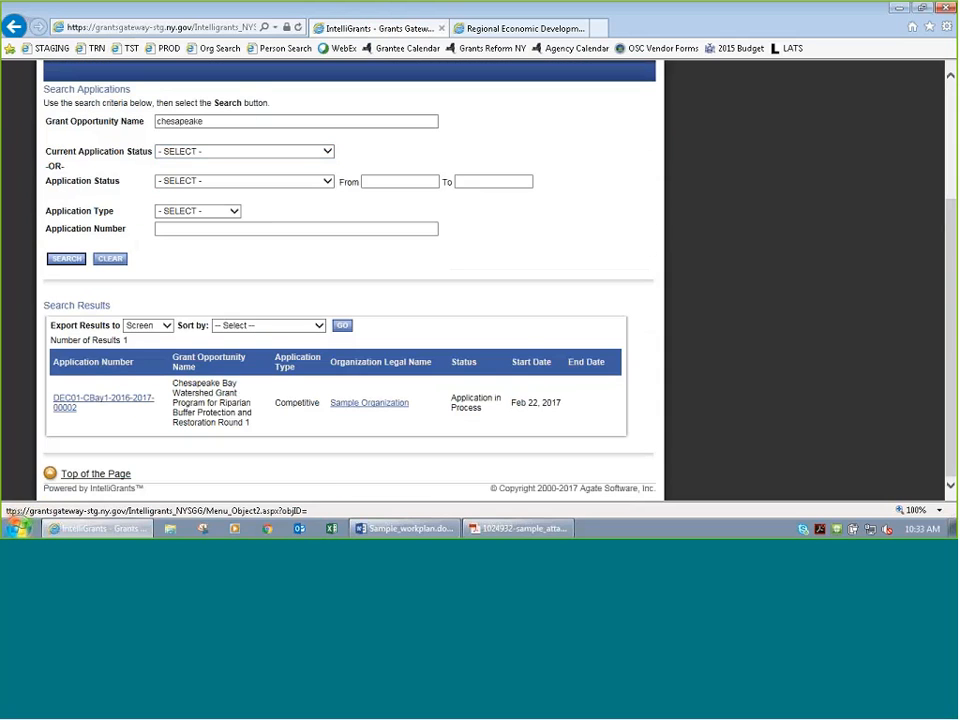
{"action": "left_click", "coordinate": [114, 403]}
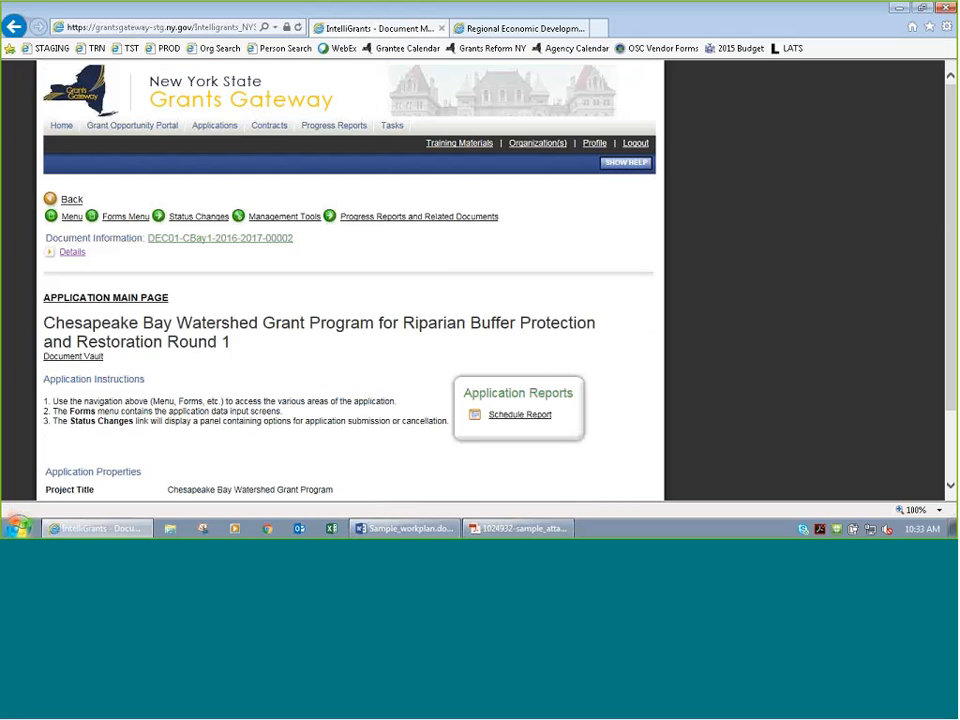
{"action": "scroll", "coordinate": [240, 362], "scroll_direction": "down", "scroll_amount": 1}
{"action": "left_click", "coordinate": [117, 153]}
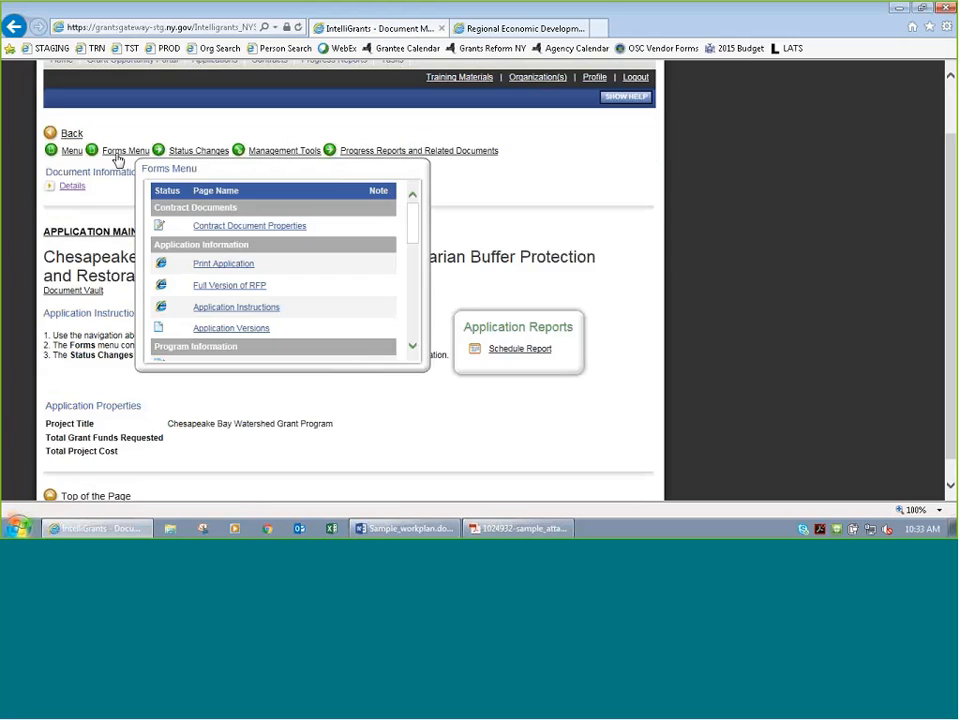
{"action": "scroll", "coordinate": [250, 238], "scroll_direction": "down", "scroll_amount": 2}
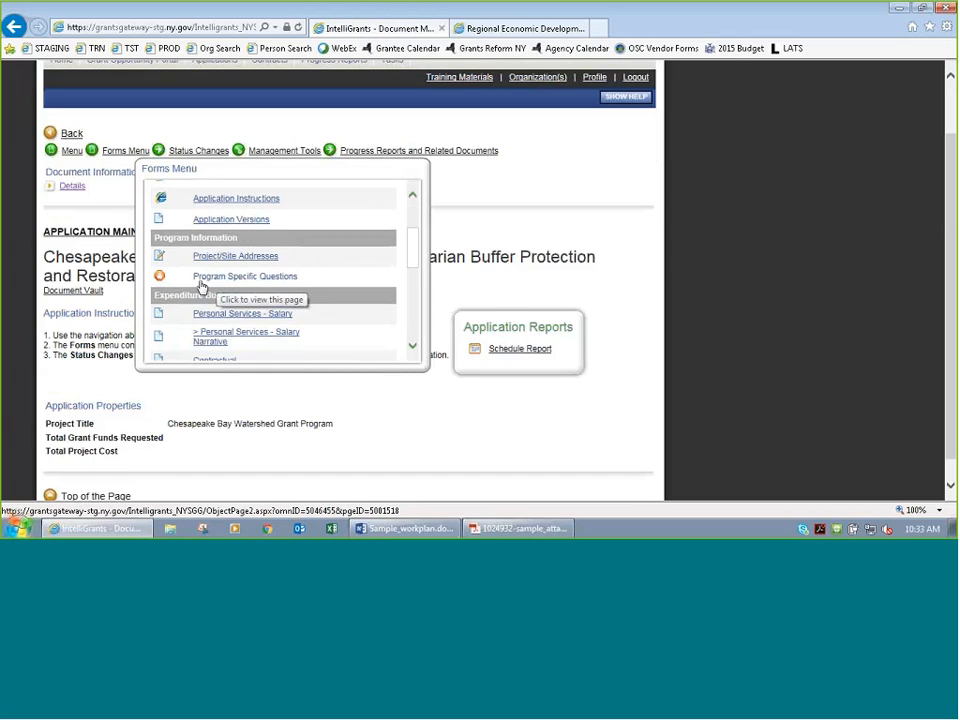
{"action": "mouse_move", "coordinate": [159, 281]}
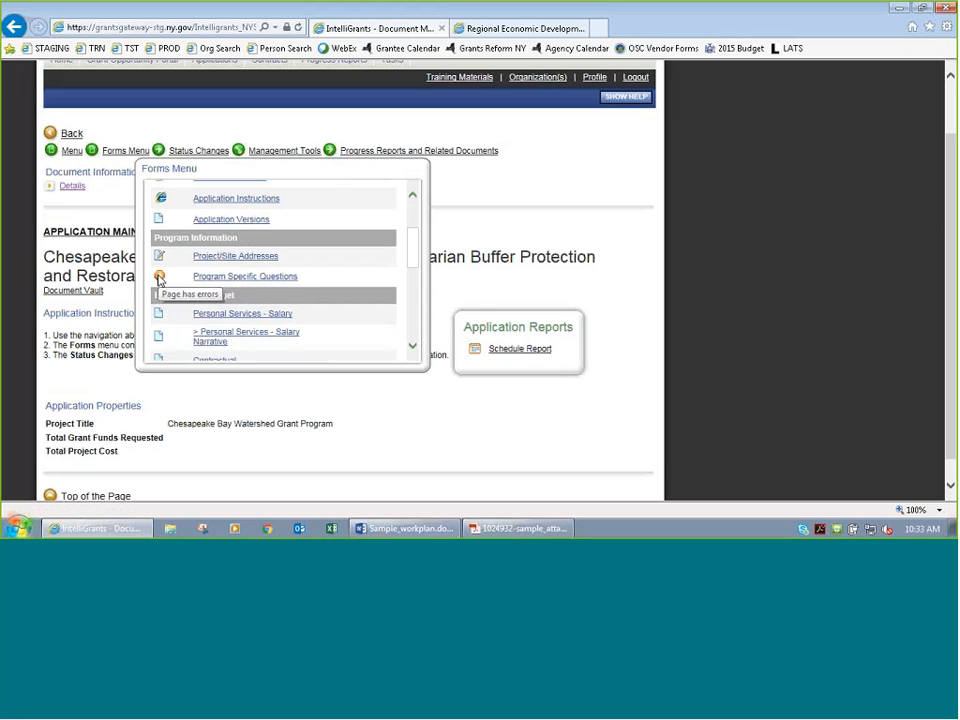
{"action": "left_click", "coordinate": [221, 279]}
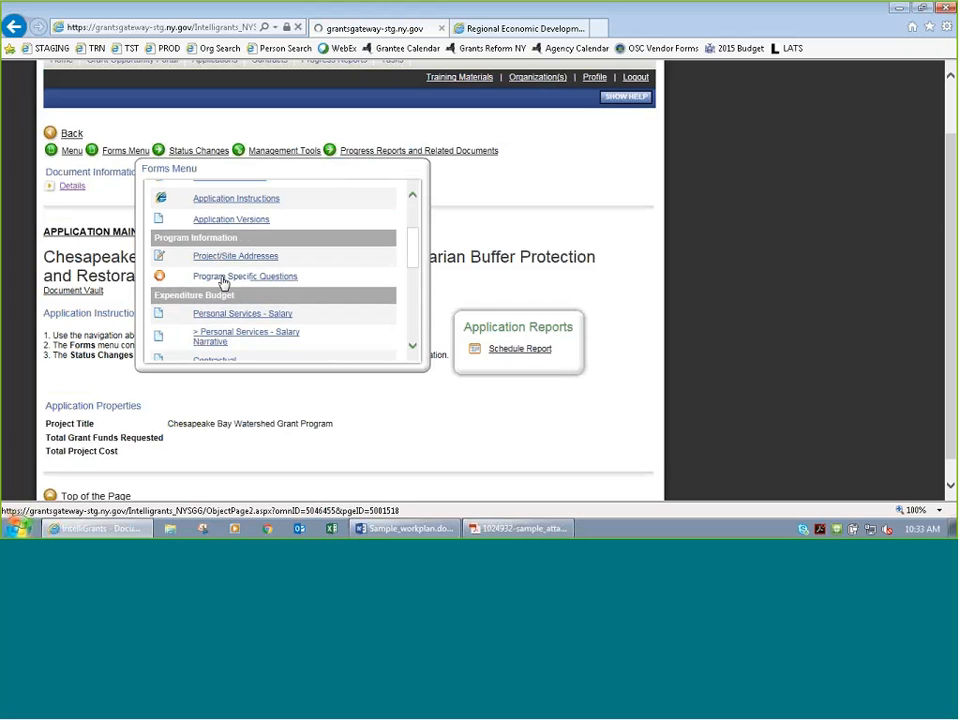
Step: Answer Yes to question 9 and paste 'Here is my answer.' into question 10
{"action": "scroll", "coordinate": [270, 323], "scroll_direction": "down", "scroll_amount": 3}
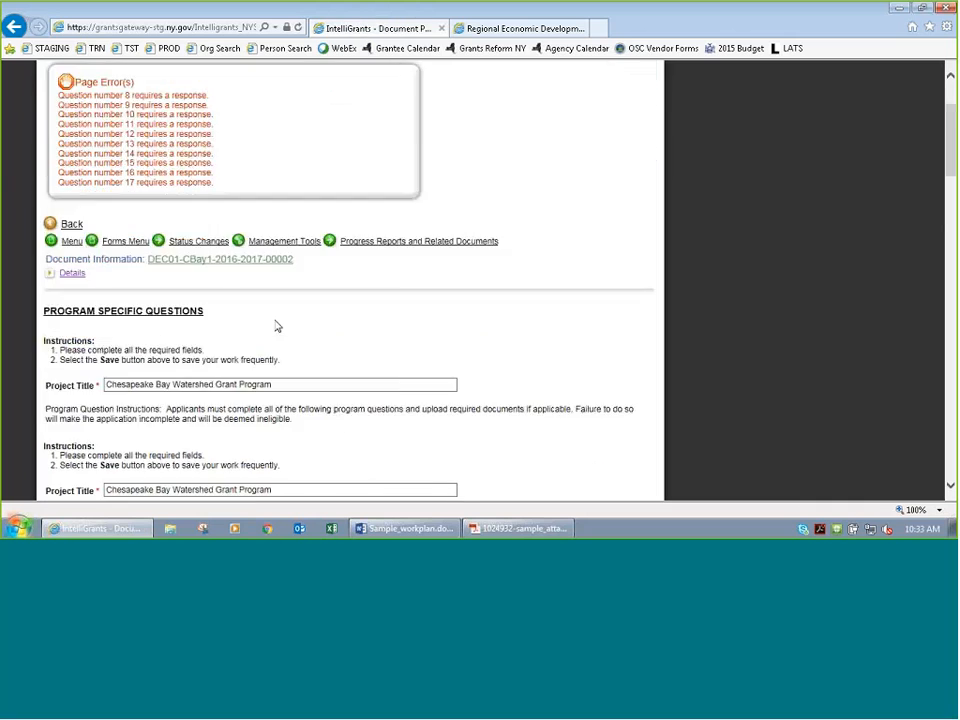
{"action": "scroll", "coordinate": [324, 330], "scroll_direction": "down", "scroll_amount": 10}
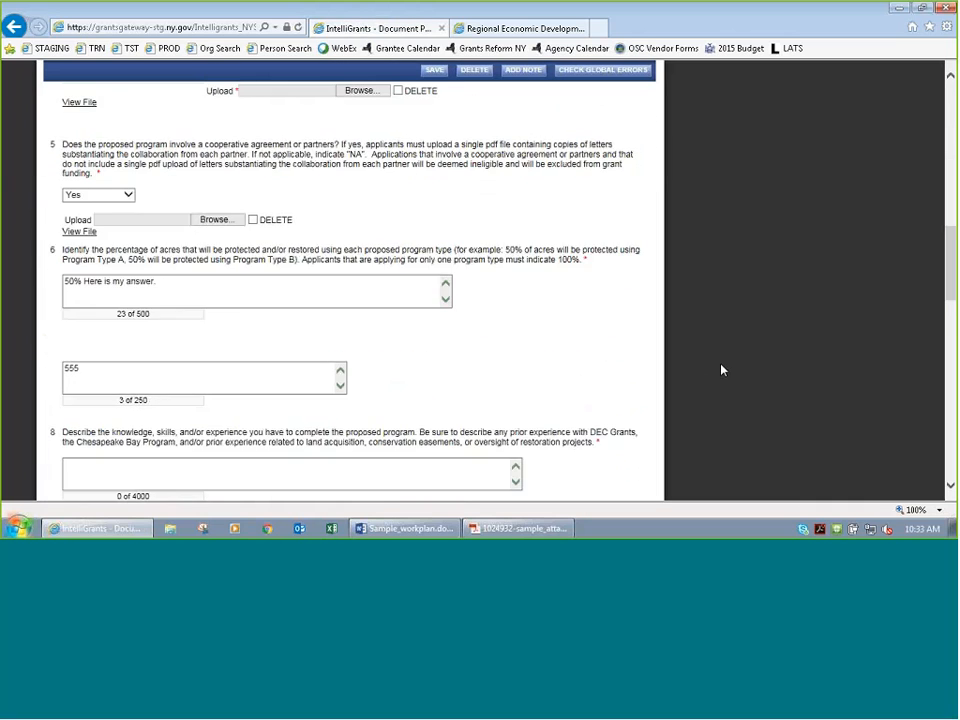
{"action": "scroll", "coordinate": [723, 363], "scroll_direction": "down", "scroll_amount": 1}
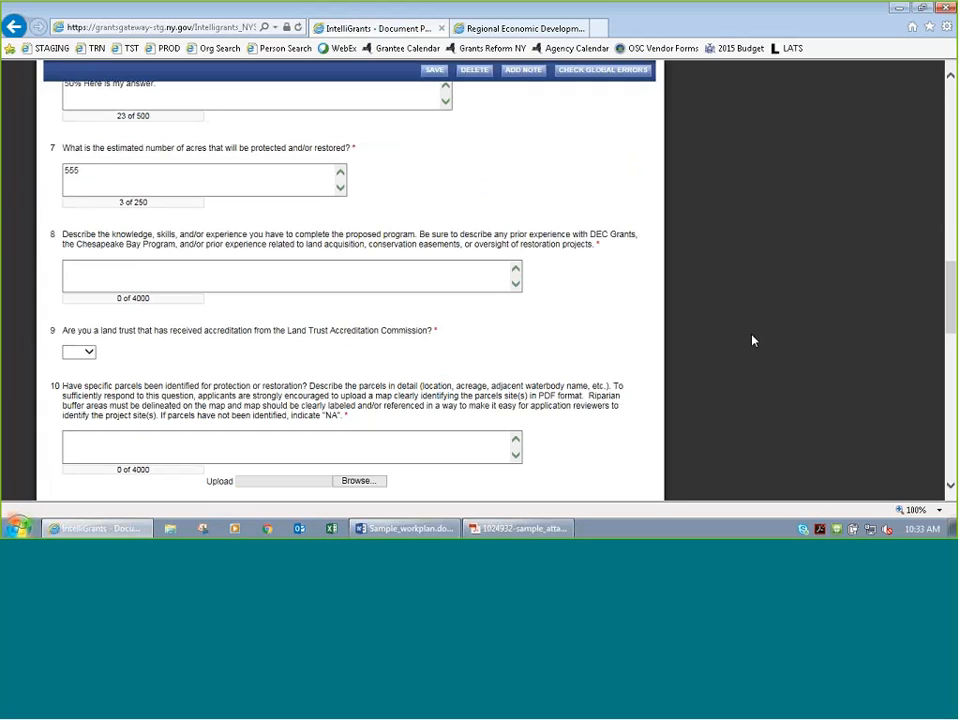
{"action": "left_click", "coordinate": [89, 353]}
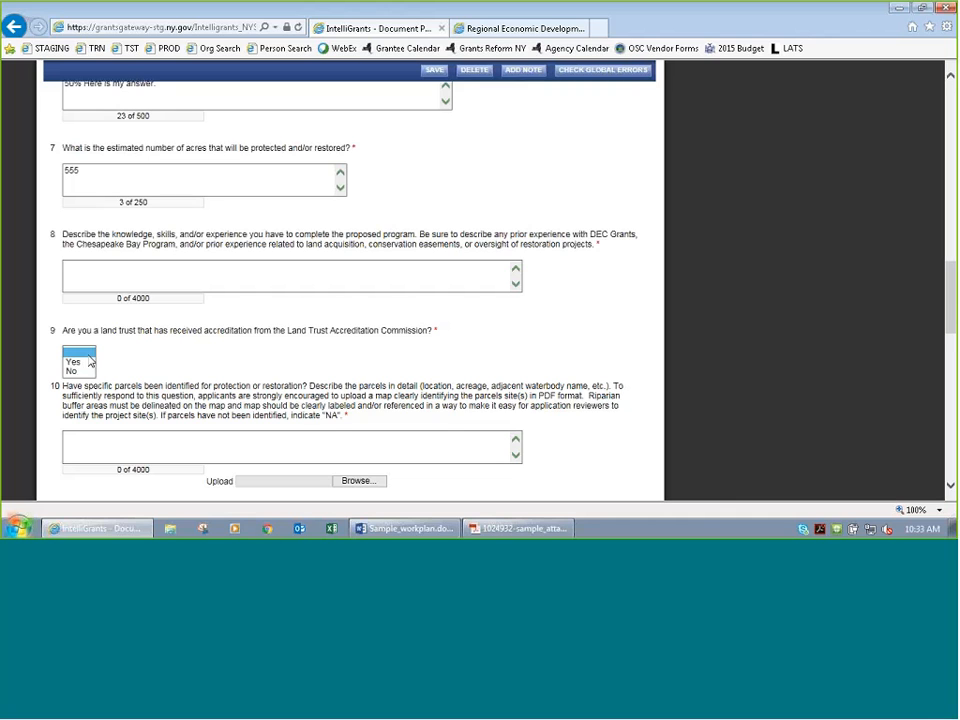
{"action": "left_click", "coordinate": [70, 363]}
{"action": "scroll", "coordinate": [178, 370], "scroll_direction": "down", "scroll_amount": 3}
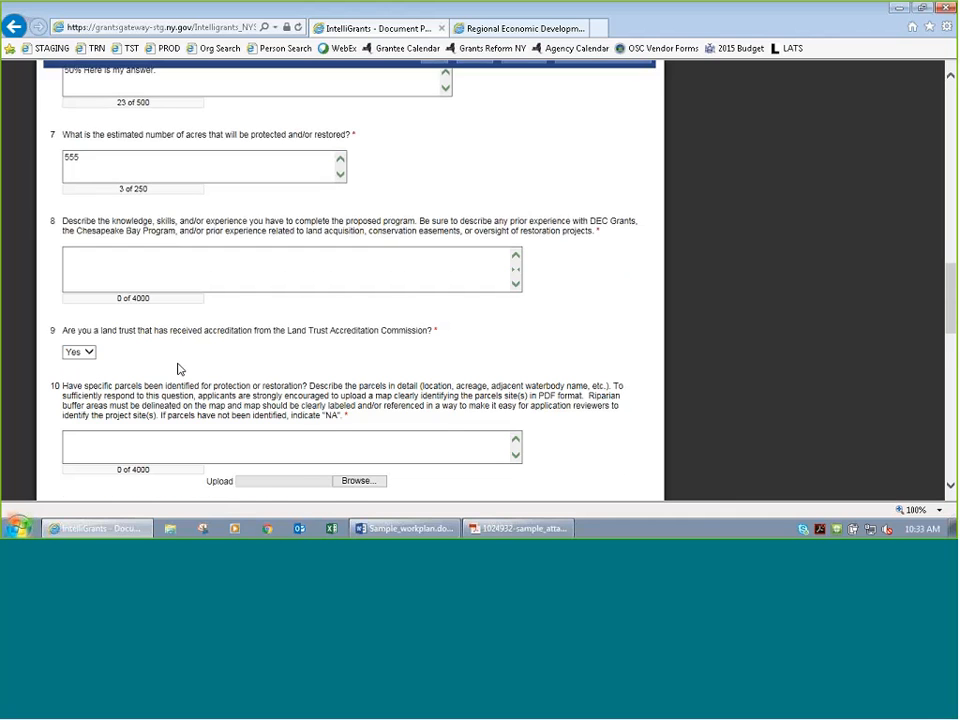
{"action": "left_click", "coordinate": [181, 314]}
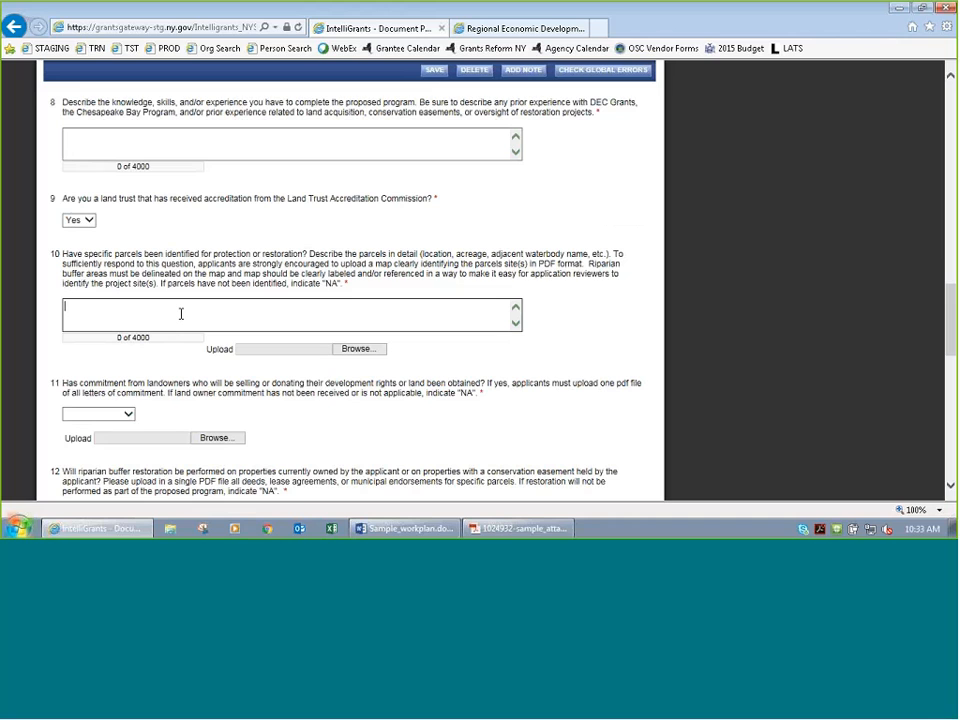
{"action": "type", "text": "Here is my answer. Here is my answer. Here is my answer. Here is my answer. Here is my answer."}
Step: Answer Yes to question 11 and paste 'Here is my answer.' into questions 12 and 13
{"action": "scroll", "coordinate": [144, 300], "scroll_direction": "down", "scroll_amount": 3}
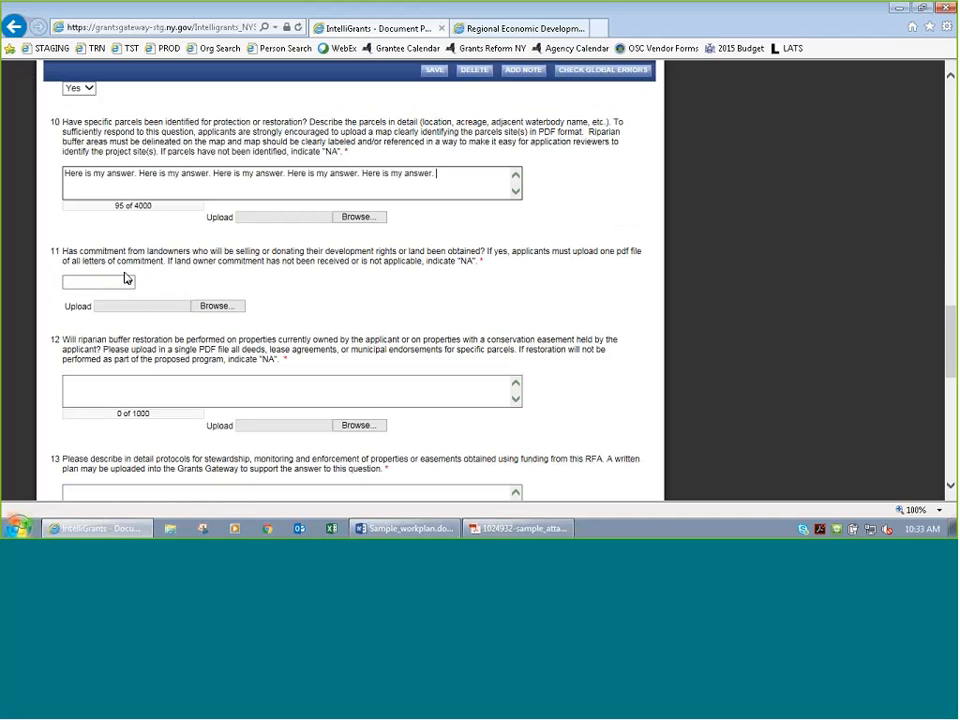
{"action": "left_click", "coordinate": [121, 281]}
{"action": "left_click", "coordinate": [101, 291]}
{"action": "left_click", "coordinate": [146, 400]}
{"action": "type", "text": "Here is my answer."}
{"action": "key", "text": "ctrl+v"}
{"action": "key", "text": "ctrl+v"}
{"action": "key", "text": "ctrl+v"}
{"action": "key", "text": "ctrl+v"}
{"action": "key", "text": "ctrl+v"}
{"action": "key", "text": "ctrl+v"}
{"action": "key", "text": "ctrl+v"}
{"action": "key", "text": "ctrl+v"}
{"action": "scroll", "coordinate": [150, 370], "scroll_direction": "down", "scroll_amount": 3}
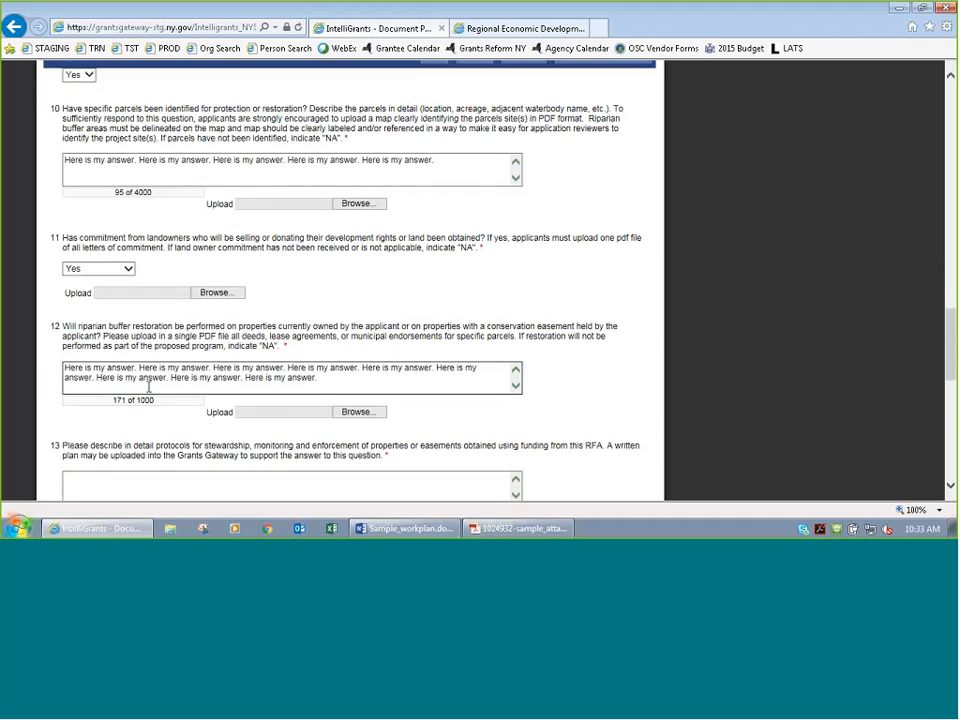
{"action": "left_click", "coordinate": [168, 222]}
{"action": "key", "text": "ctrl+v"}
{"action": "key", "text": "ctrl+v"}
{"action": "key", "text": "ctrl+v"}
{"action": "key", "text": "ctrl+v"}
{"action": "key", "text": "ctrl+v"}
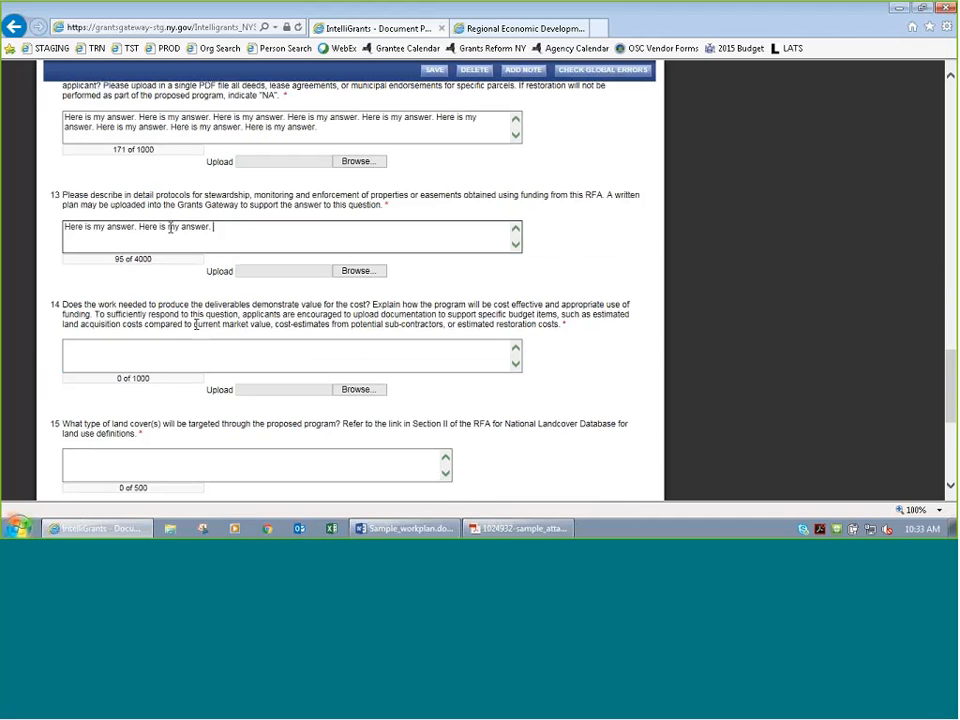
{"action": "left_click", "coordinate": [197, 346]}
Step: Paste 'Here is my answer.' into questions 14 through 17 and save the form
{"action": "key", "text": "ctrl+v"}
{"action": "key", "text": "ctrl+v"}
{"action": "key", "text": "ctrl+v"}
{"action": "key", "text": "ctrl+v"}
{"action": "scroll", "coordinate": [197, 347], "scroll_direction": "down", "scroll_amount": 1}
{"action": "scroll", "coordinate": [188, 368], "scroll_direction": "down", "scroll_amount": 1}
{"action": "scroll", "coordinate": [184, 405], "scroll_direction": "down", "scroll_amount": 1}
{"action": "left_click", "coordinate": [167, 328]}
{"action": "key", "text": "ctrl+v"}
{"action": "key", "text": "ctrl+v"}
{"action": "key", "text": "ctrl+v"}
{"action": "key", "text": "ctrl+v"}
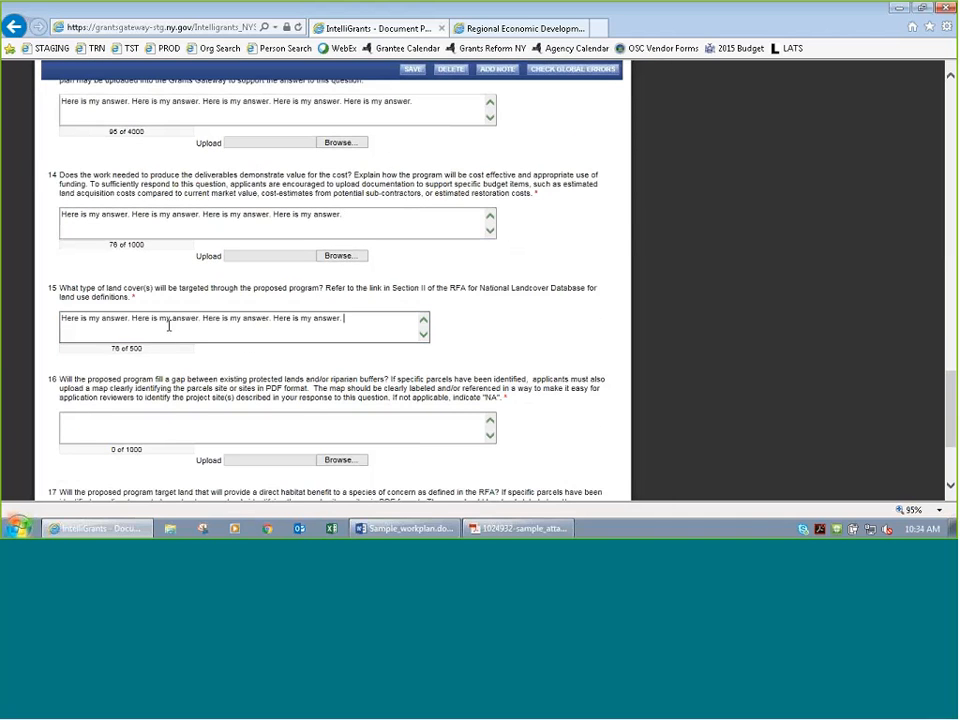
{"action": "scroll", "coordinate": [172, 335], "scroll_direction": "down", "scroll_amount": 1}
{"action": "left_click", "coordinate": [154, 289]}
{"action": "key", "text": "ctrl+v"}
{"action": "key", "text": "ctrl+v"}
{"action": "key", "text": "ctrl+v"}
{"action": "key", "text": "ctrl+v"}
{"action": "key", "text": "ctrl+v"}
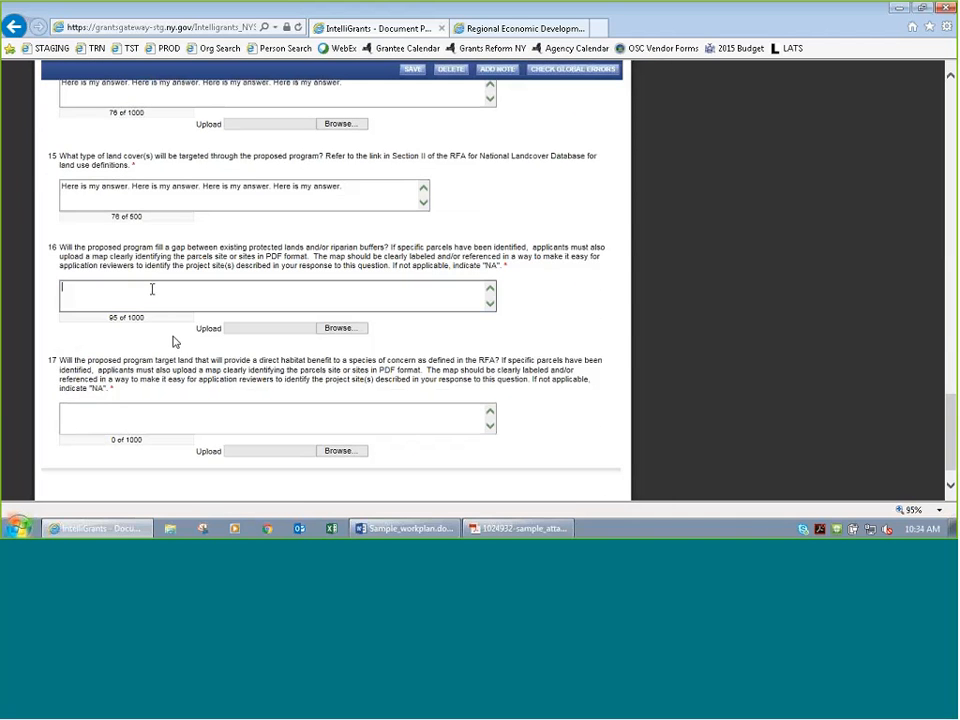
{"action": "left_click", "coordinate": [167, 410]}
{"action": "type", "text": "Here is my answer."}
{"action": "scroll", "coordinate": [167, 410], "scroll_direction": "down", "scroll_amount": 1}
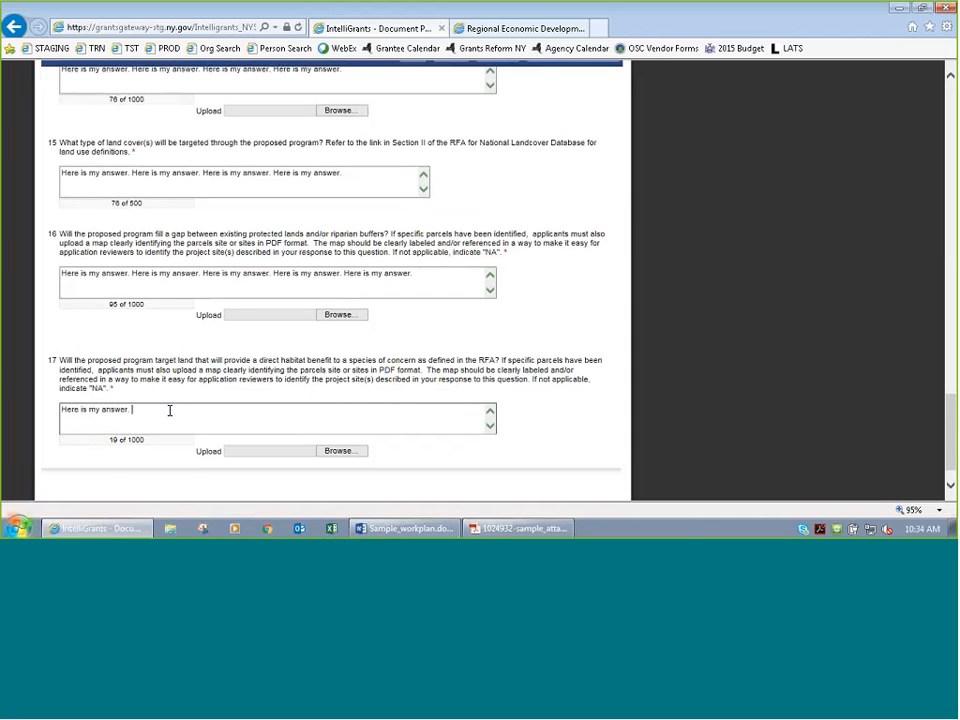
{"action": "key", "text": "ctrl+v"}
{"action": "key", "text": "ctrl+v"}
{"action": "key", "text": "ctrl+v"}
{"action": "key", "text": "ctrl+v"}
{"action": "left_click", "coordinate": [412, 69]}
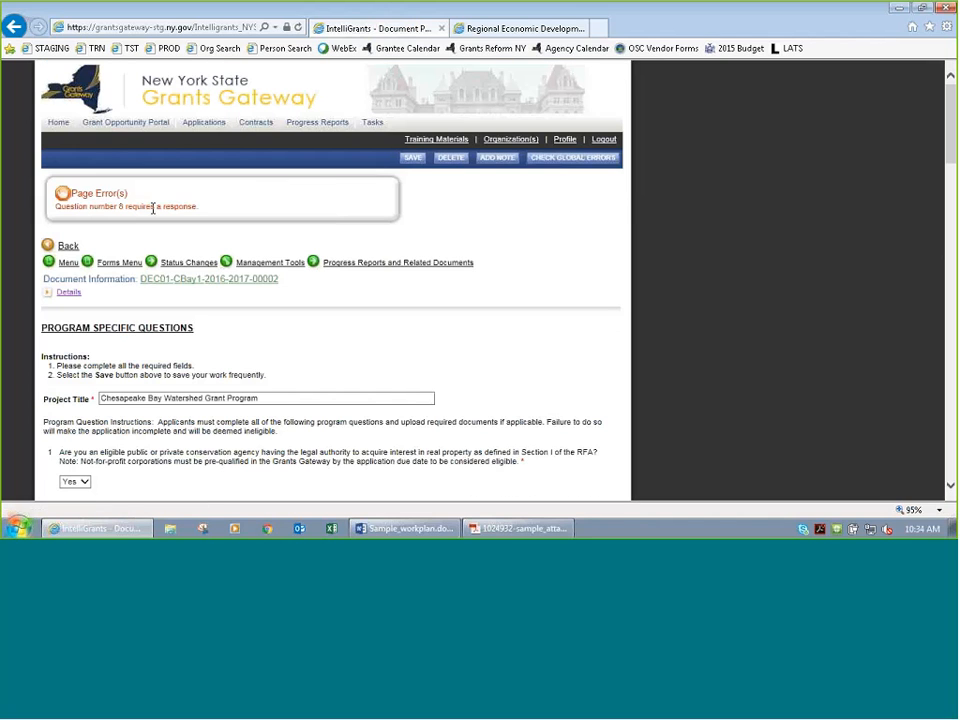
Step: Go back to the application's Forms page and scroll through its list of forms
{"action": "scroll", "coordinate": [153, 208], "scroll_direction": "down", "scroll_amount": 1}
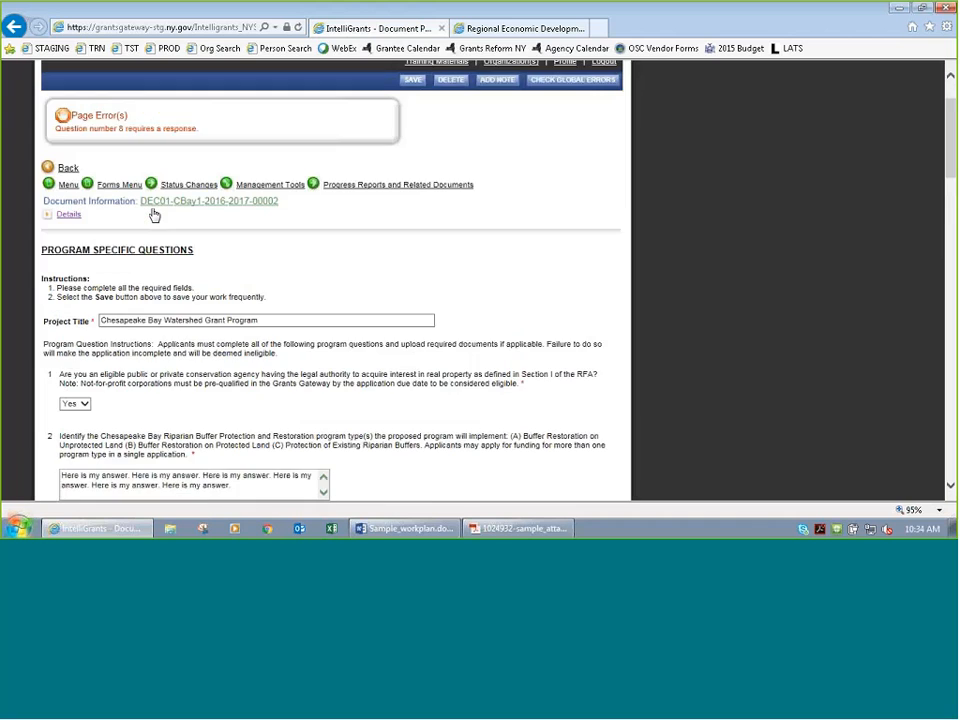
{"action": "scroll", "coordinate": [153, 214], "scroll_direction": "up", "scroll_amount": 1}
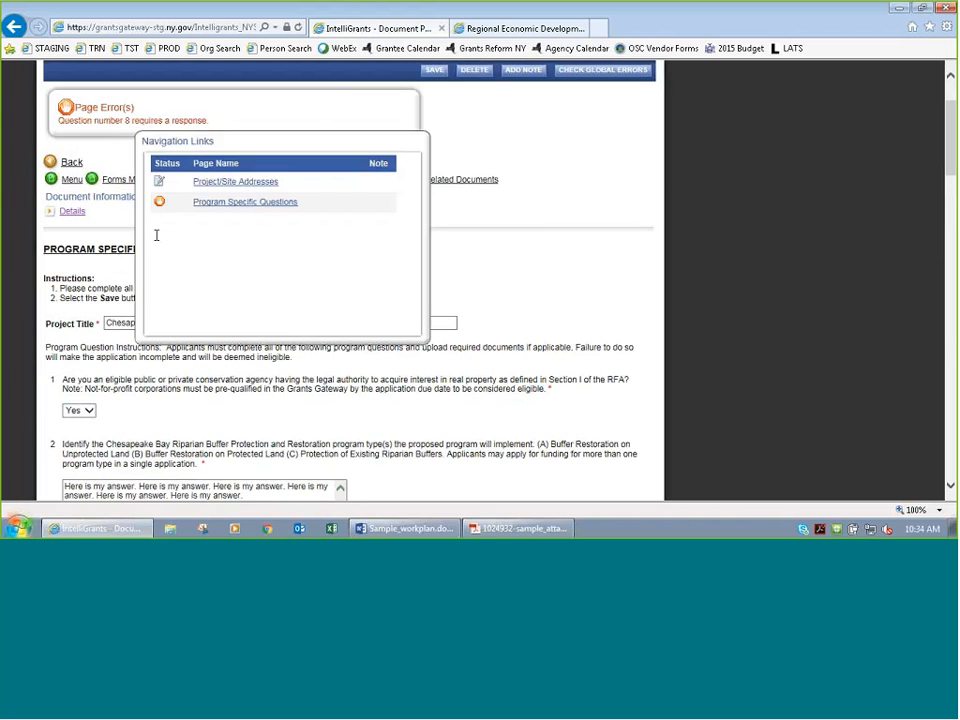
{"action": "scroll", "coordinate": [156, 236], "scroll_direction": "up", "scroll_amount": 2}
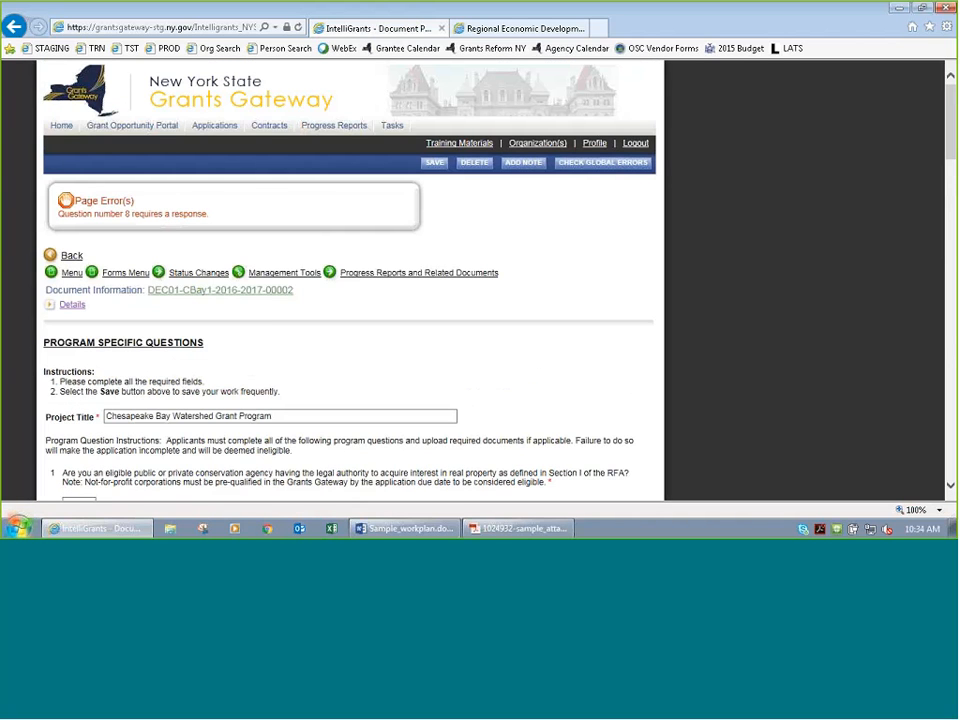
{"action": "left_click", "coordinate": [112, 283]}
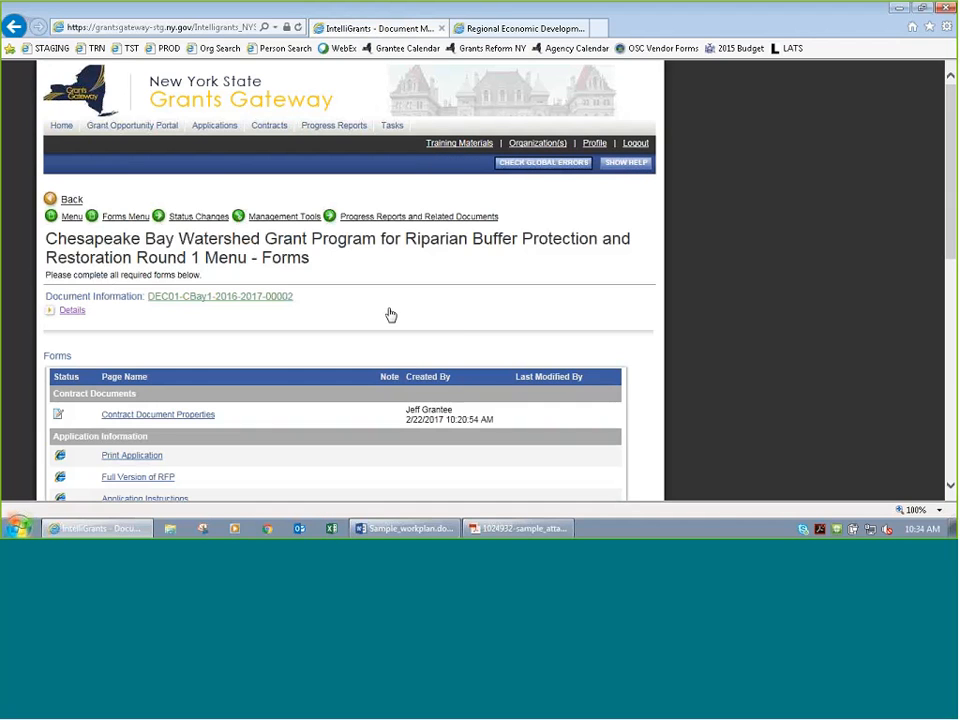
{"action": "scroll", "coordinate": [391, 315], "scroll_direction": "down", "scroll_amount": 5}
{"action": "scroll", "coordinate": [133, 242], "scroll_direction": "up", "scroll_amount": 1}
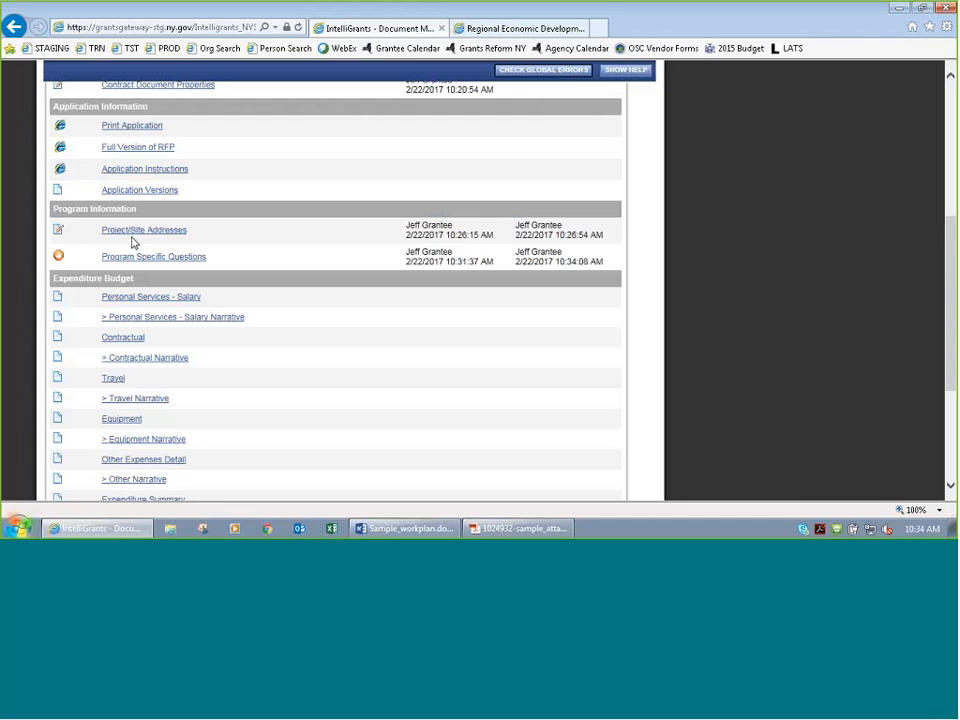
{"action": "scroll", "coordinate": [293, 315], "scroll_direction": "down", "scroll_amount": 3}
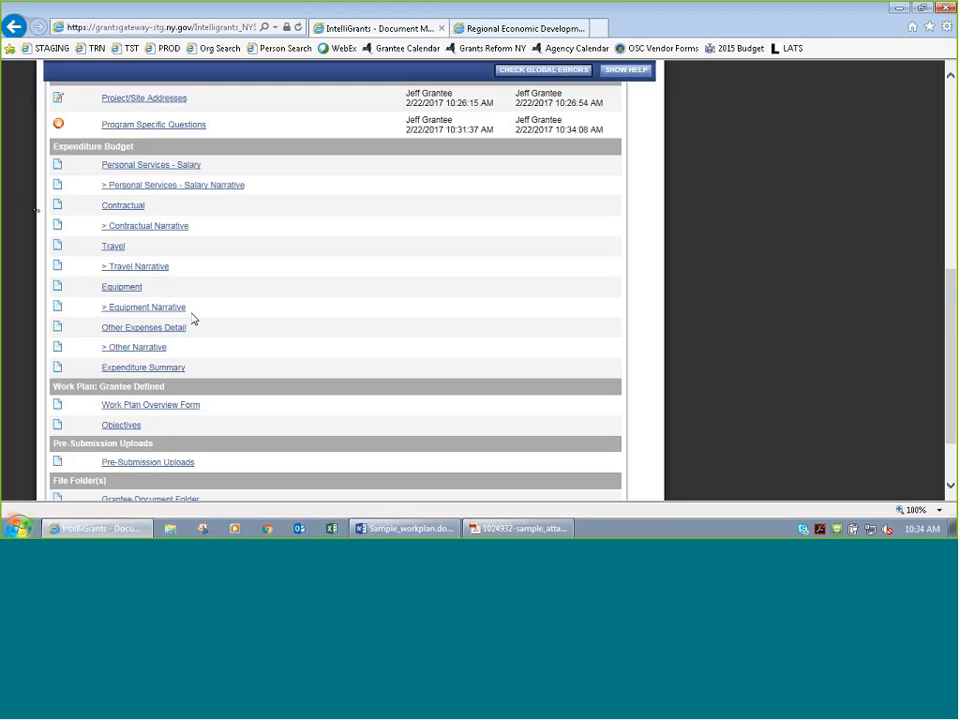
Step: On Personal Services - Salary, enter a Program Manager with role 'Managing the program', 1 in title
{"action": "left_click", "coordinate": [116, 172]}
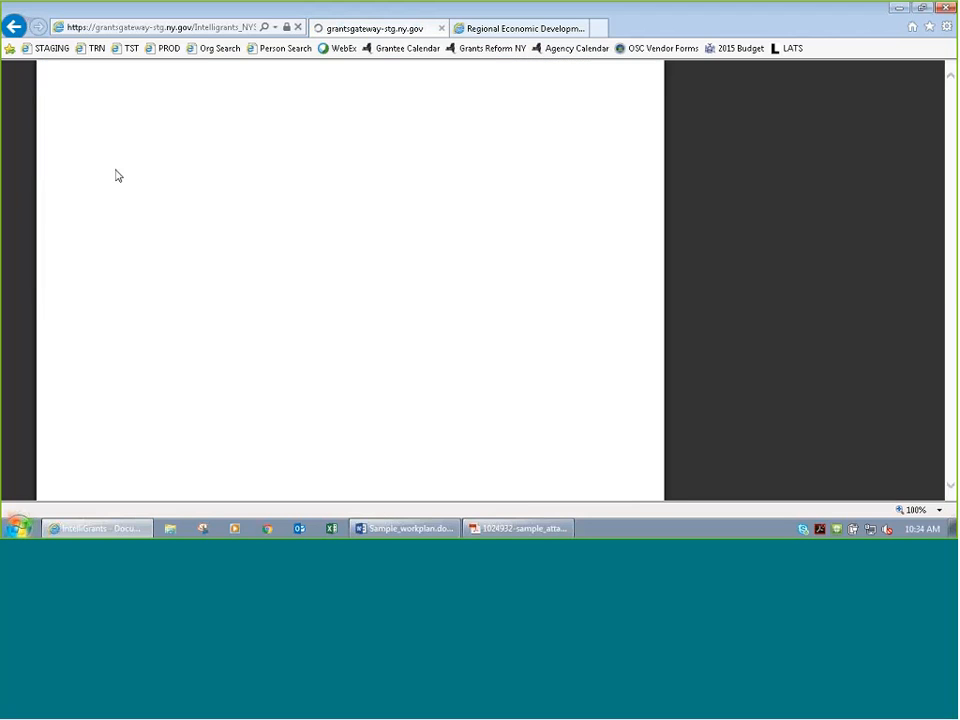
{"action": "scroll", "coordinate": [238, 346], "scroll_direction": "down", "scroll_amount": 3}
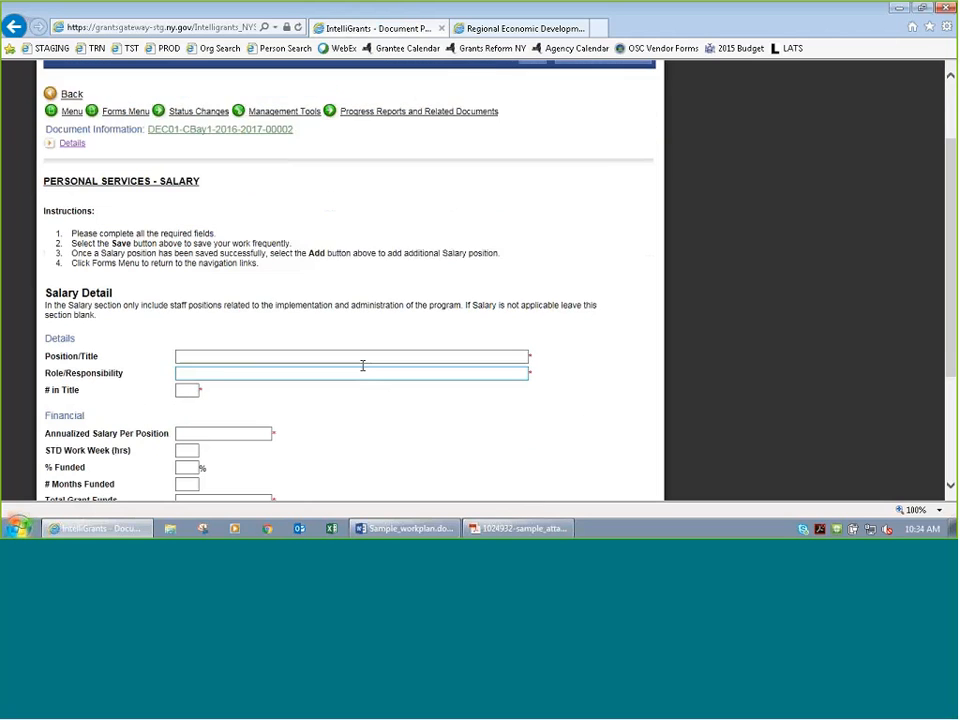
{"action": "left_click", "coordinate": [243, 356]}
{"action": "type", "text": "Program Ma"}
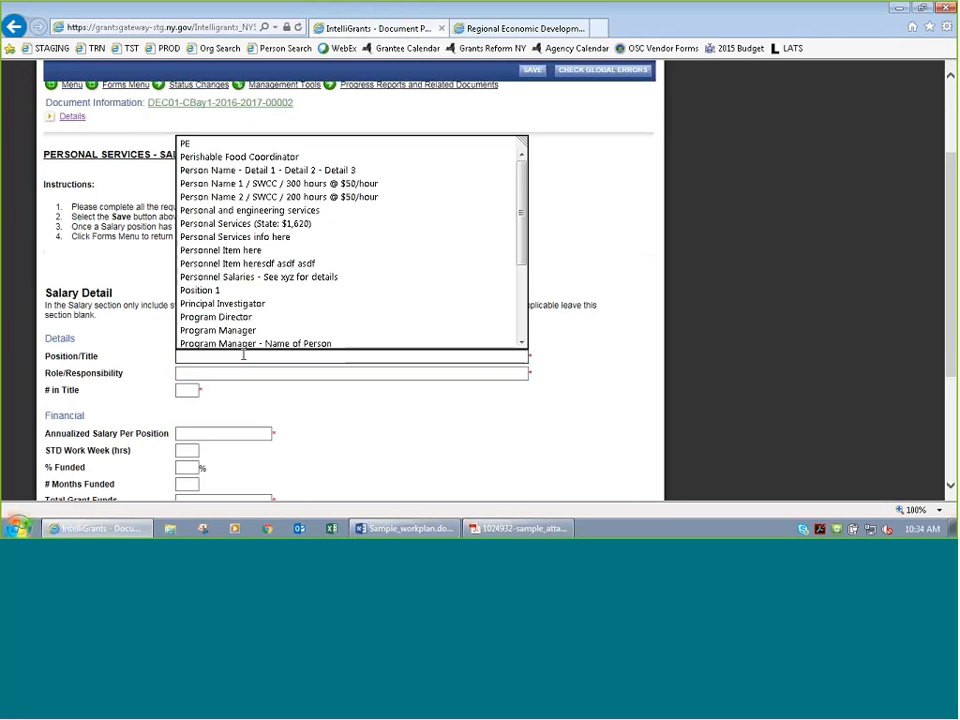
{"action": "type", "text": "nager"}
{"action": "key", "text": "Tab"}
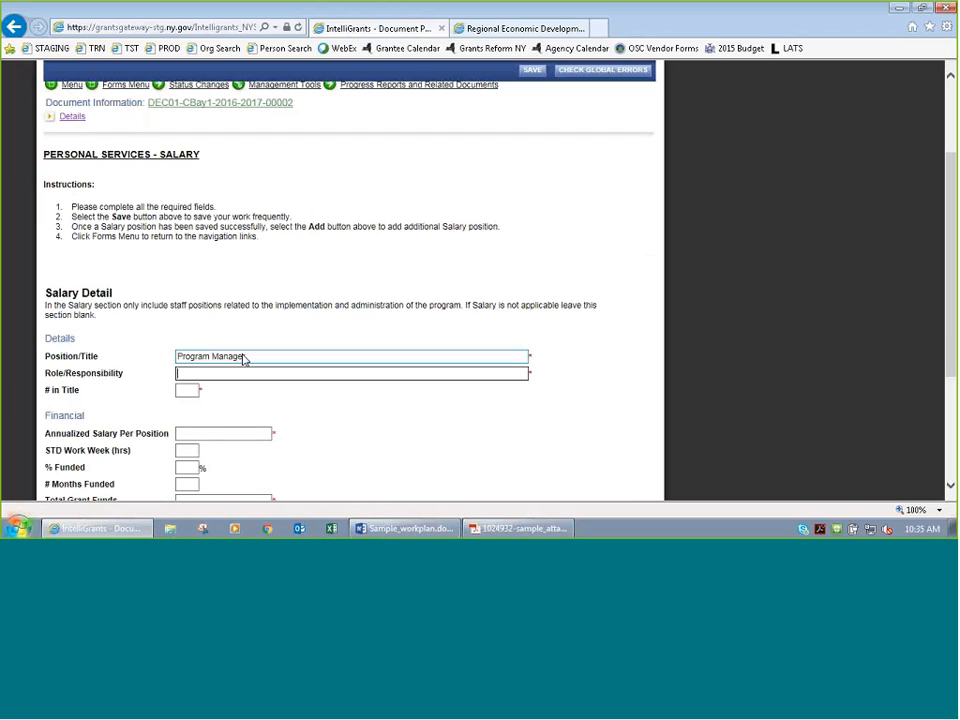
{"action": "type", "text": "Managing "}
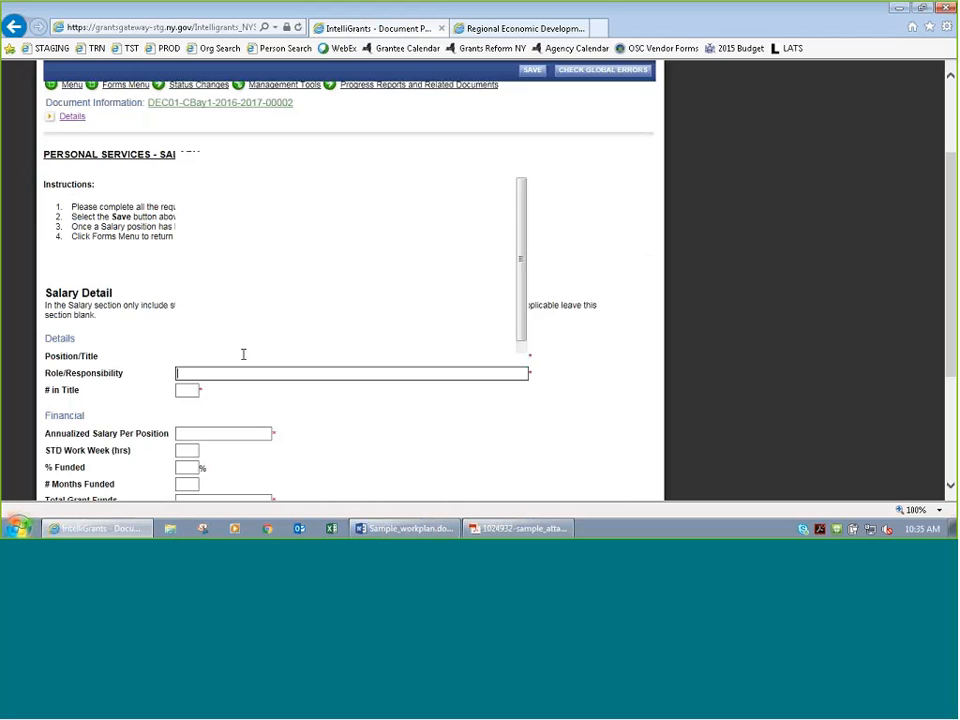
{"action": "type", "text": "the pro"}
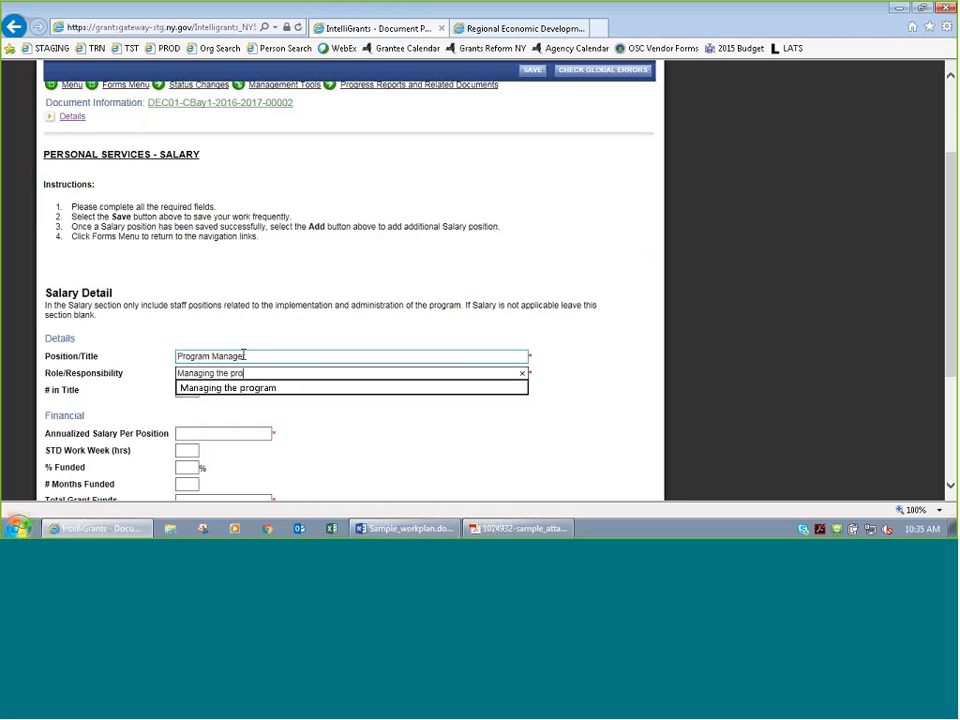
{"action": "type", "text": "gram"}
{"action": "key", "text": "Tab"}
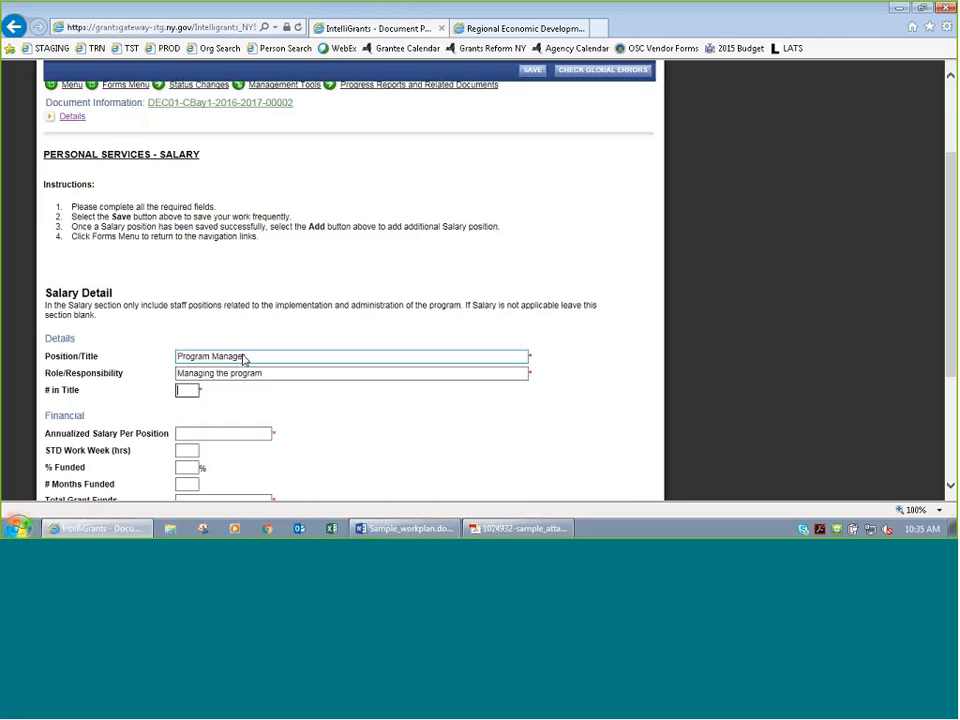
{"action": "type", "text": "1"}
{"action": "left_click", "coordinate": [184, 406]}
Step: Enter $50,000 salary, 40 hours per week, 25% funded, 24 months, and $25,000 total grant funds
{"action": "scroll", "coordinate": [185, 410], "scroll_direction": "down", "scroll_amount": 3}
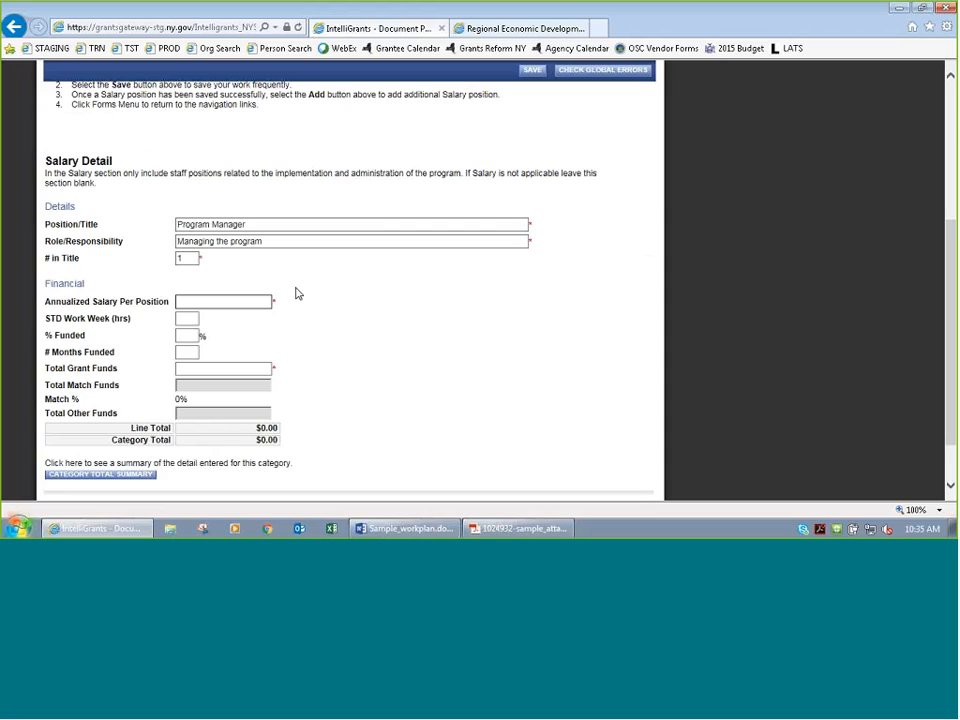
{"action": "type", "text": "50000"}
{"action": "key", "text": "Tab"}
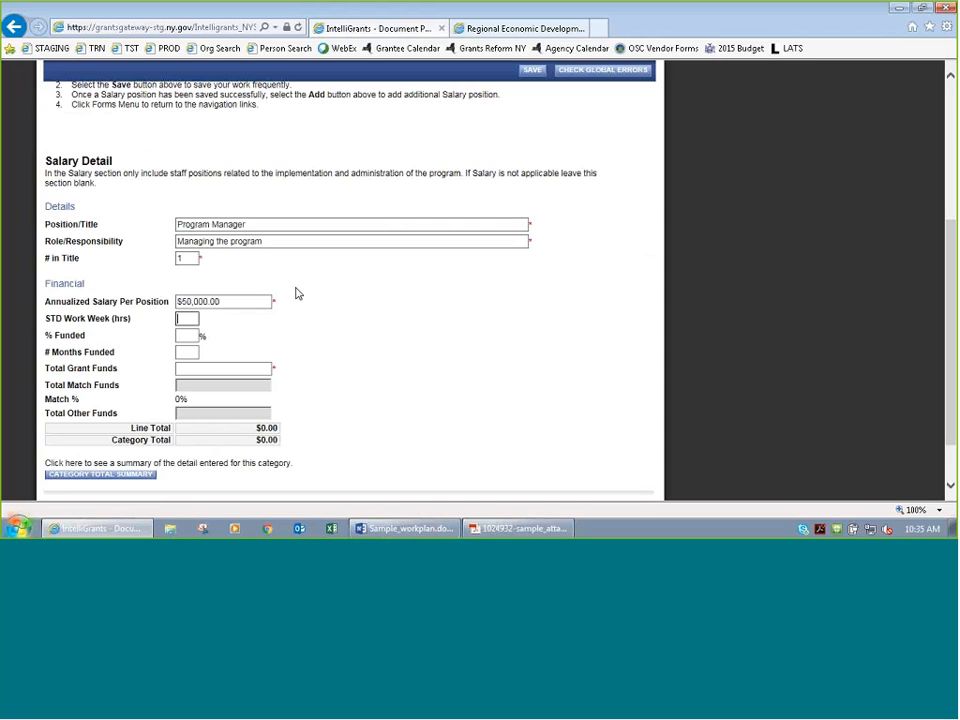
{"action": "type", "text": "40"}
{"action": "key", "text": "Tab"}
{"action": "type", "text": "25"}
{"action": "key", "text": "Tab"}
{"action": "type", "text": "24"}
{"action": "key", "text": "Tab"}
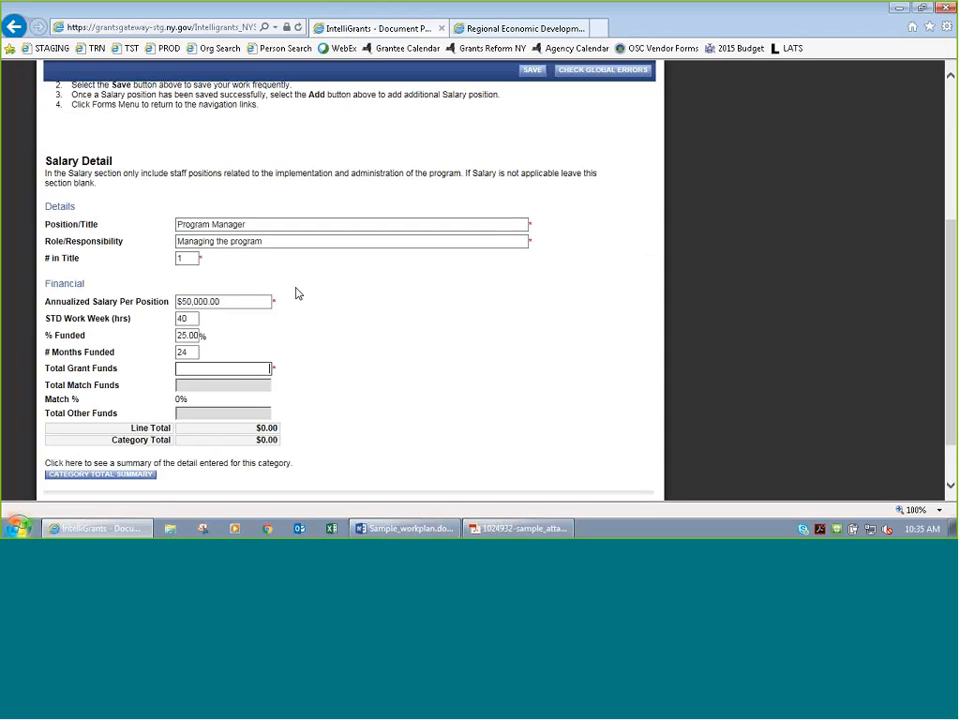
{"action": "type", "text": "2"}
{"action": "type", "text": "5,000"}
{"action": "key", "text": "Tab"}
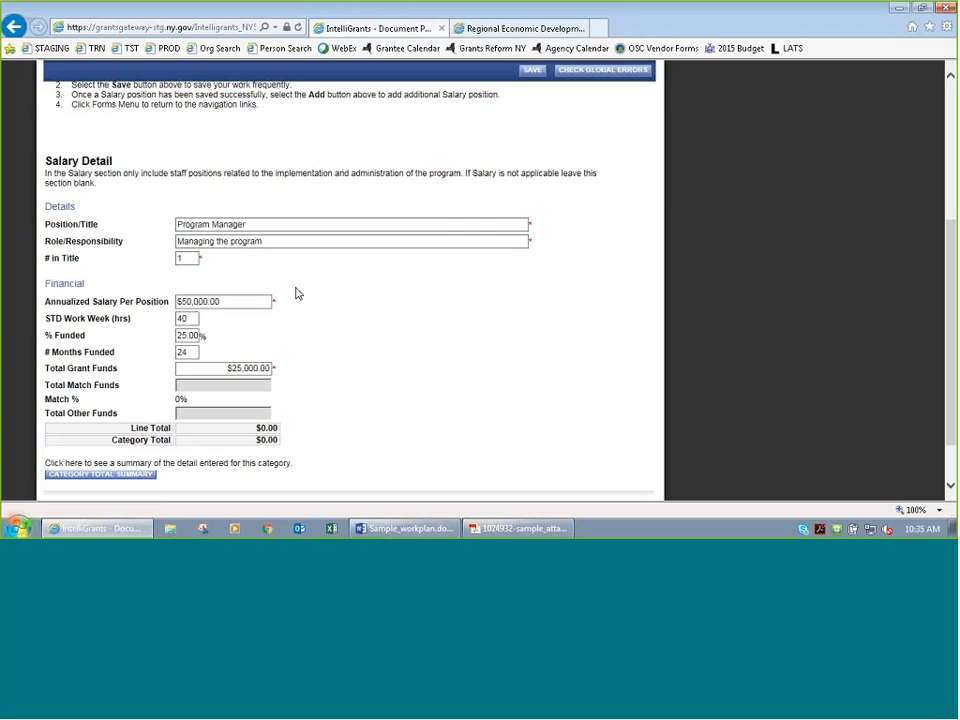
Step: Save the Program Manager salary line and start another salary entry
{"action": "scroll", "coordinate": [330, 305], "scroll_direction": "down", "scroll_amount": 2}
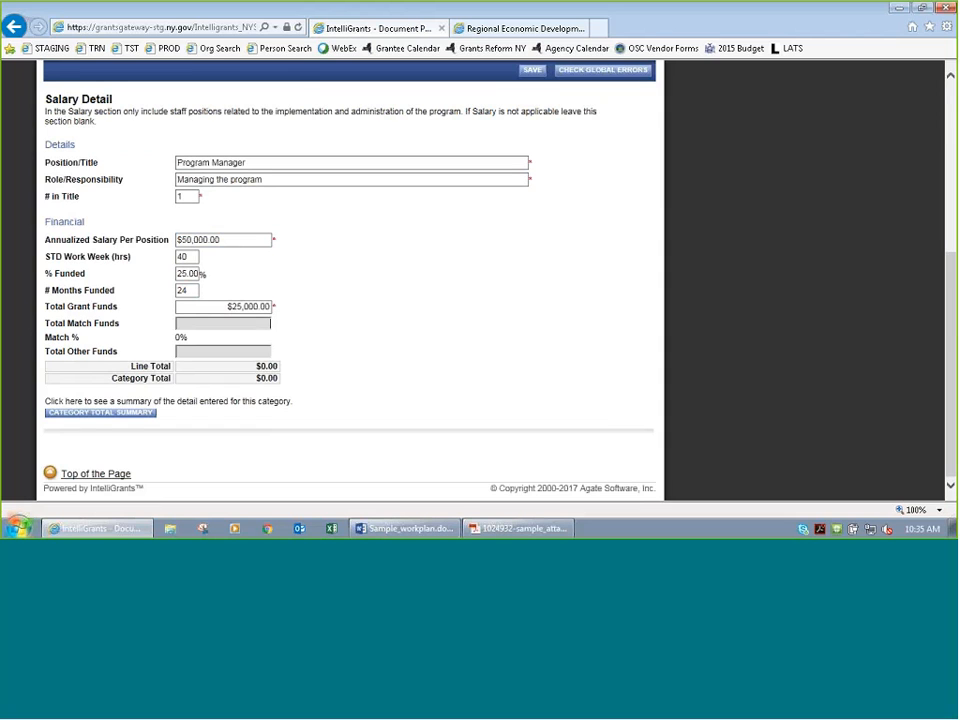
{"action": "left_click", "coordinate": [532, 70]}
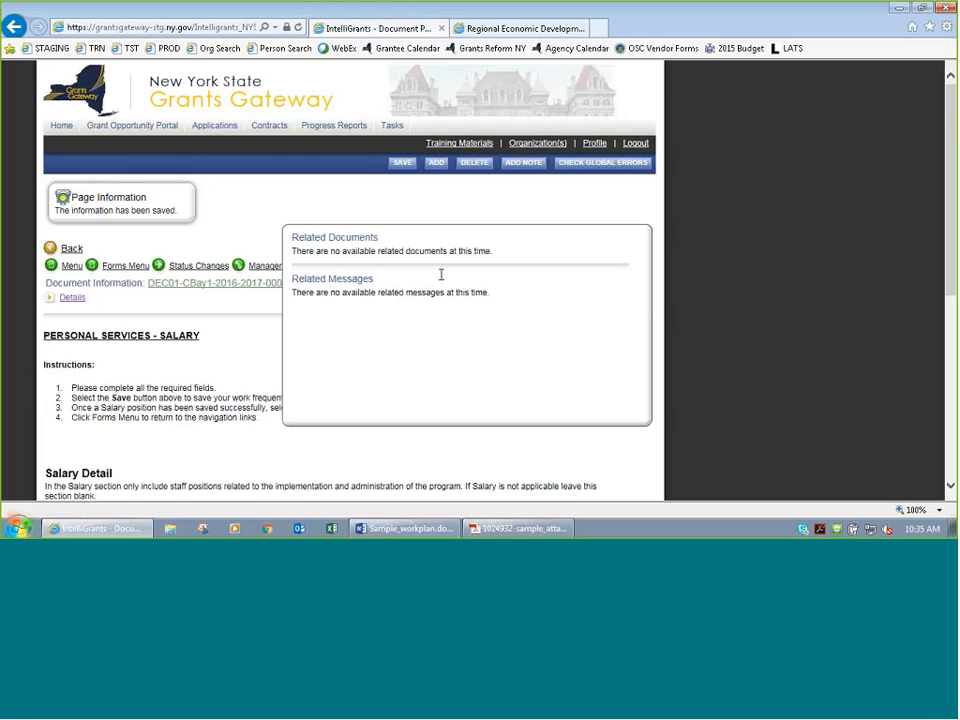
{"action": "scroll", "coordinate": [234, 357], "scroll_direction": "down", "scroll_amount": 5}
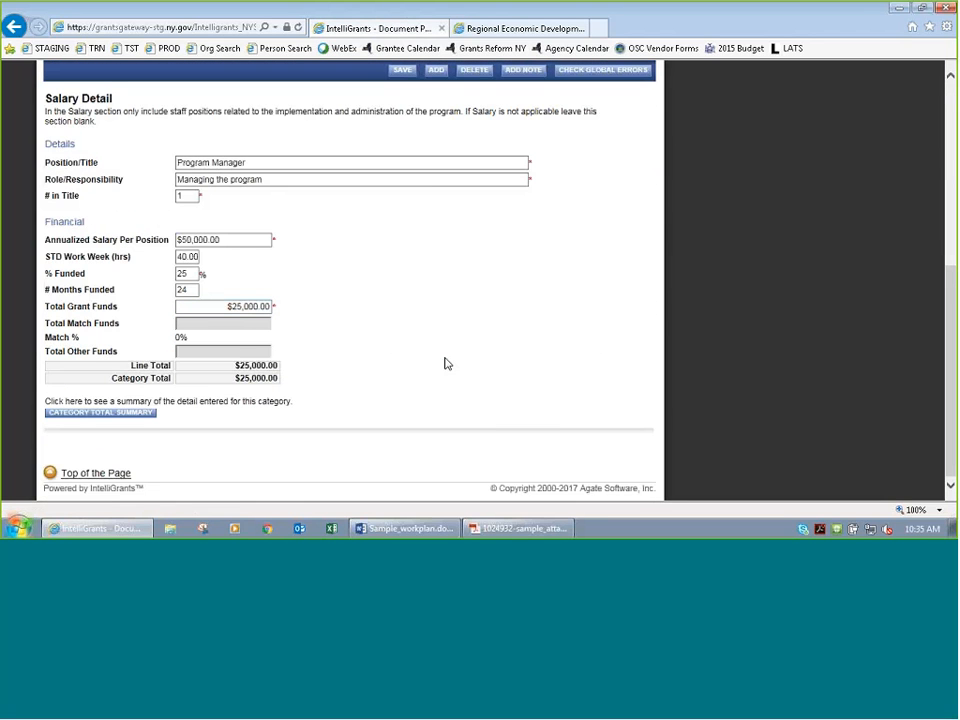
{"action": "scroll", "coordinate": [449, 344], "scroll_direction": "up", "scroll_amount": 1}
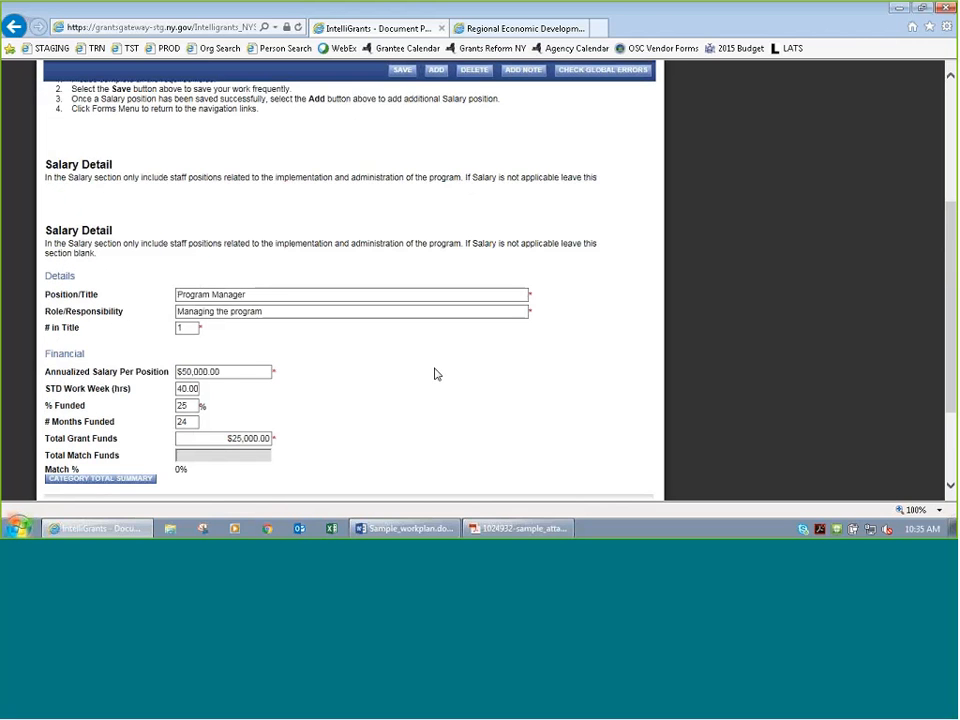
{"action": "left_click", "coordinate": [440, 72]}
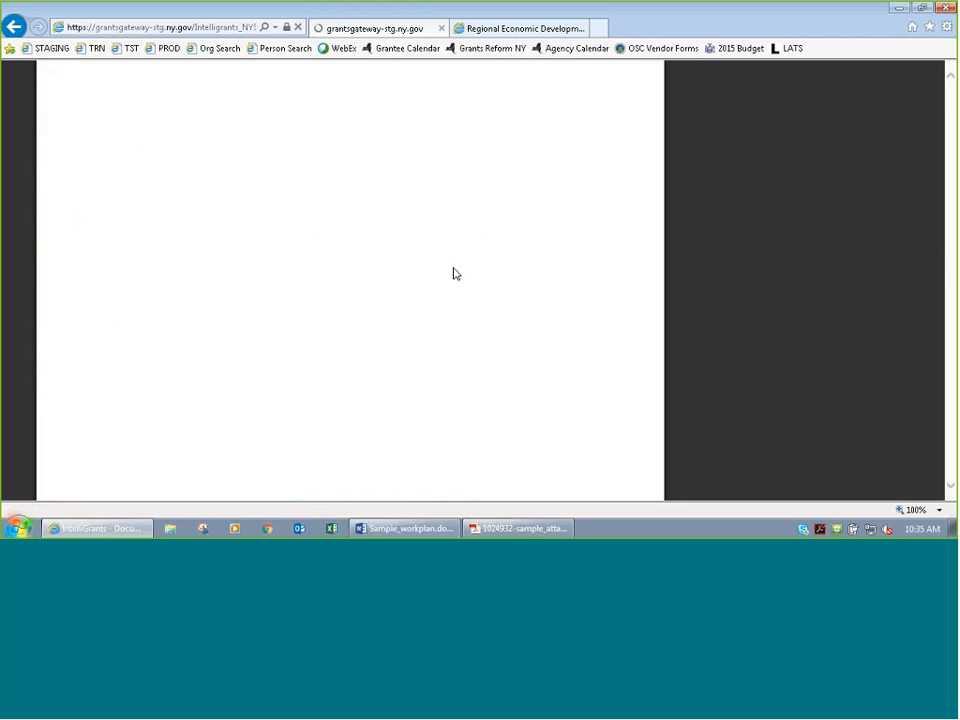
Step: Enter the title 'Another position' with role 'Other things' and 1 in title
{"action": "scroll", "coordinate": [309, 334], "scroll_direction": "down", "scroll_amount": 2}
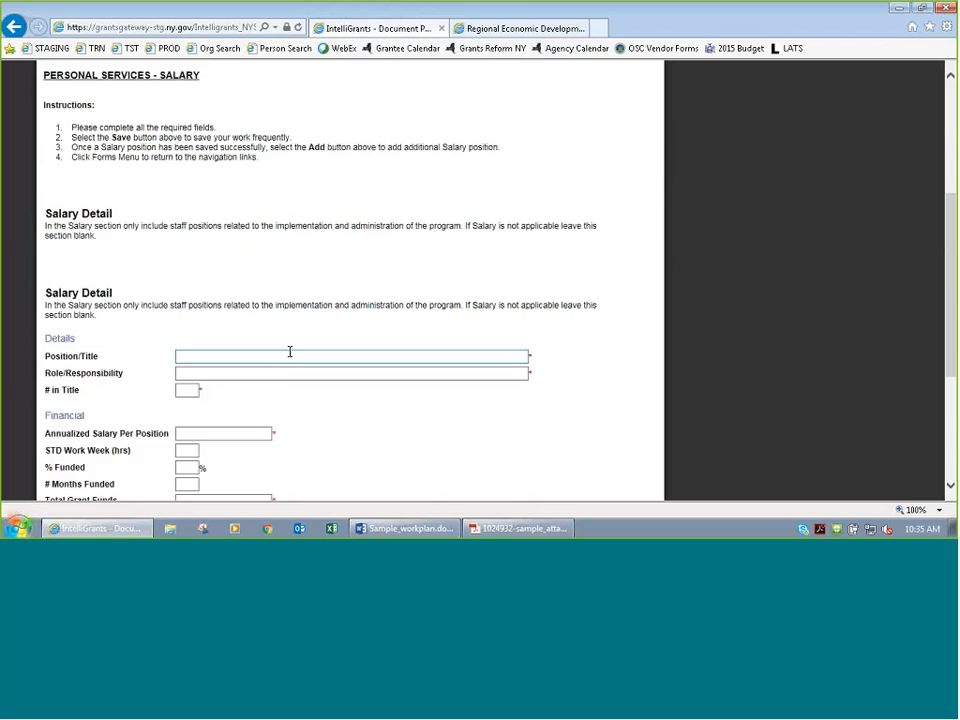
{"action": "left_click", "coordinate": [307, 224]}
{"action": "type", "text": "Ano"}
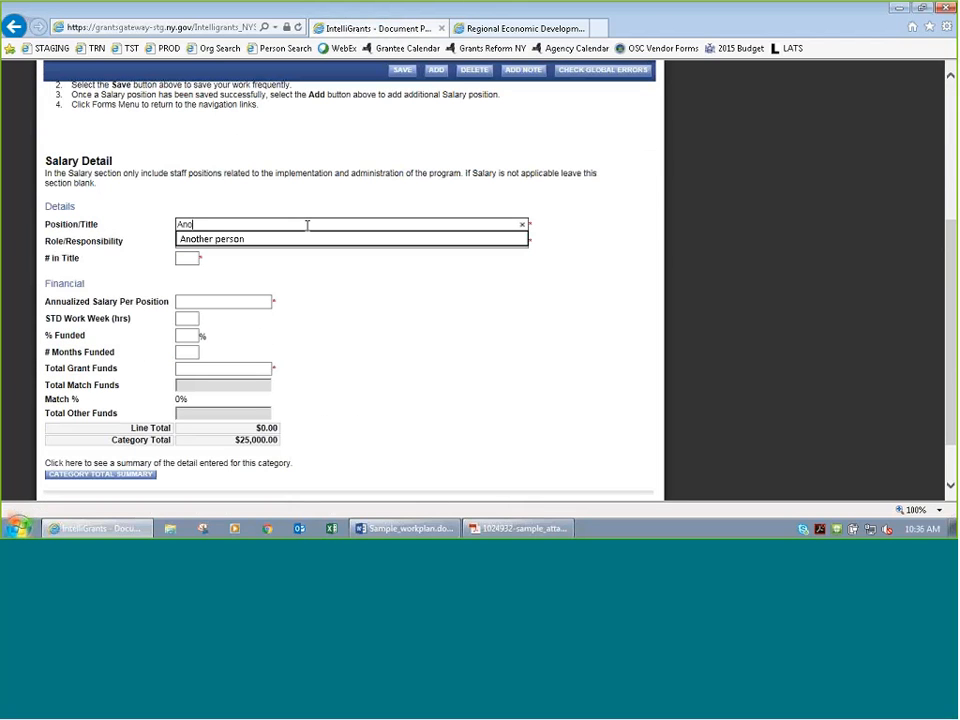
{"action": "type", "text": "ther position"}
{"action": "key", "text": "Tab"}
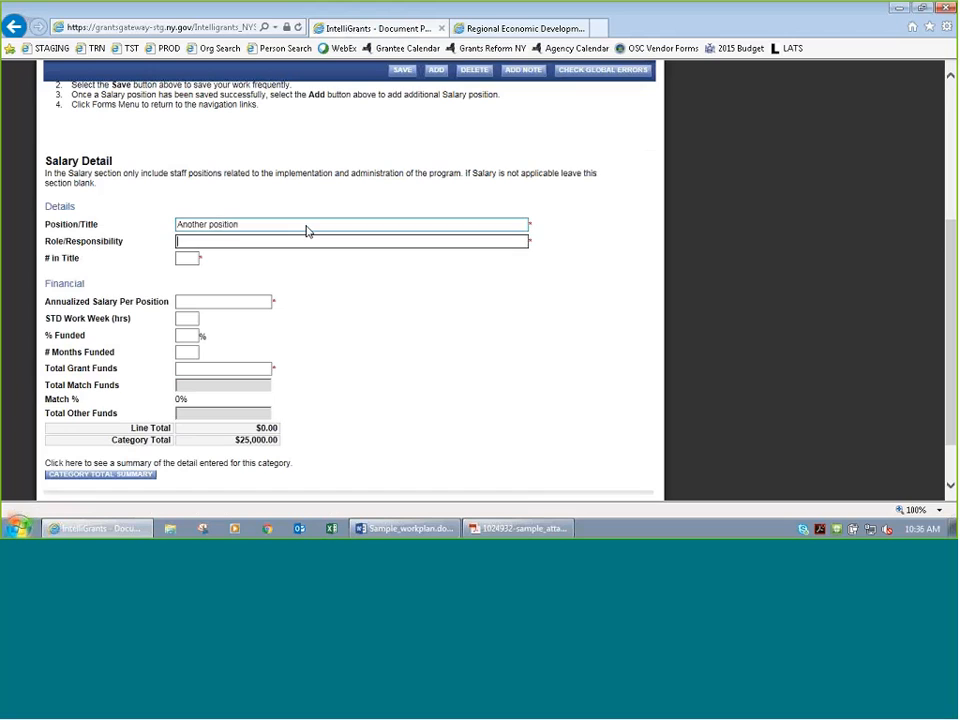
{"action": "type", "text": "Other things"}
{"action": "key", "text": "Tab"}
{"action": "type", "text": "1"}
{"action": "key", "text": "Tab"}
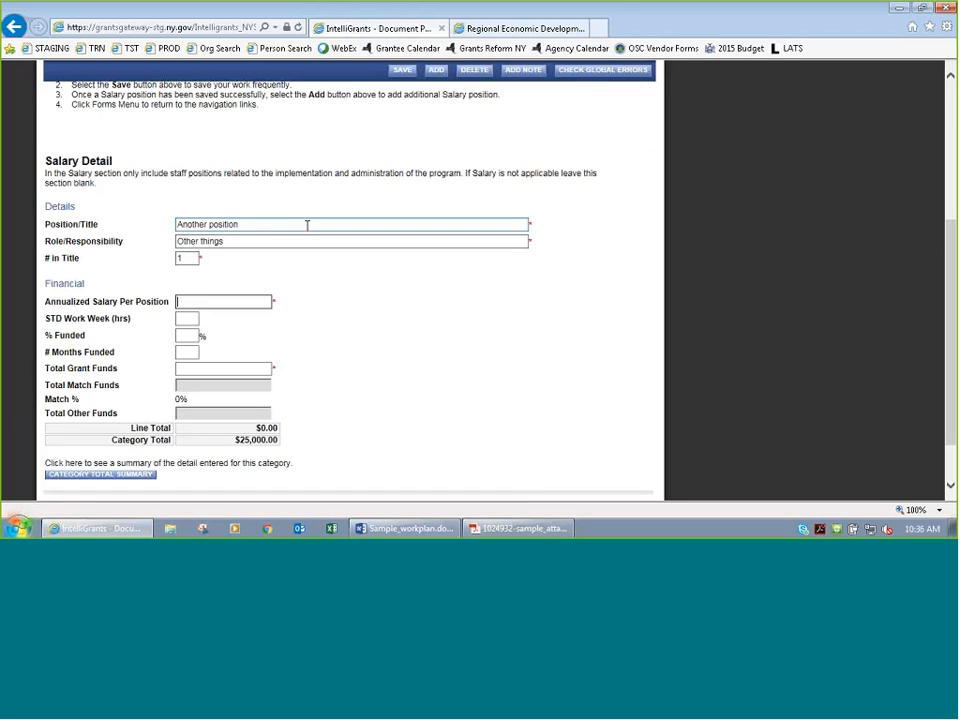
Step: Enter $50,000 salary, 40 hours, 10% funded for 24 months, $10,000 total, and save
{"action": "type", "text": "50000"}
{"action": "key", "text": "Tab"}
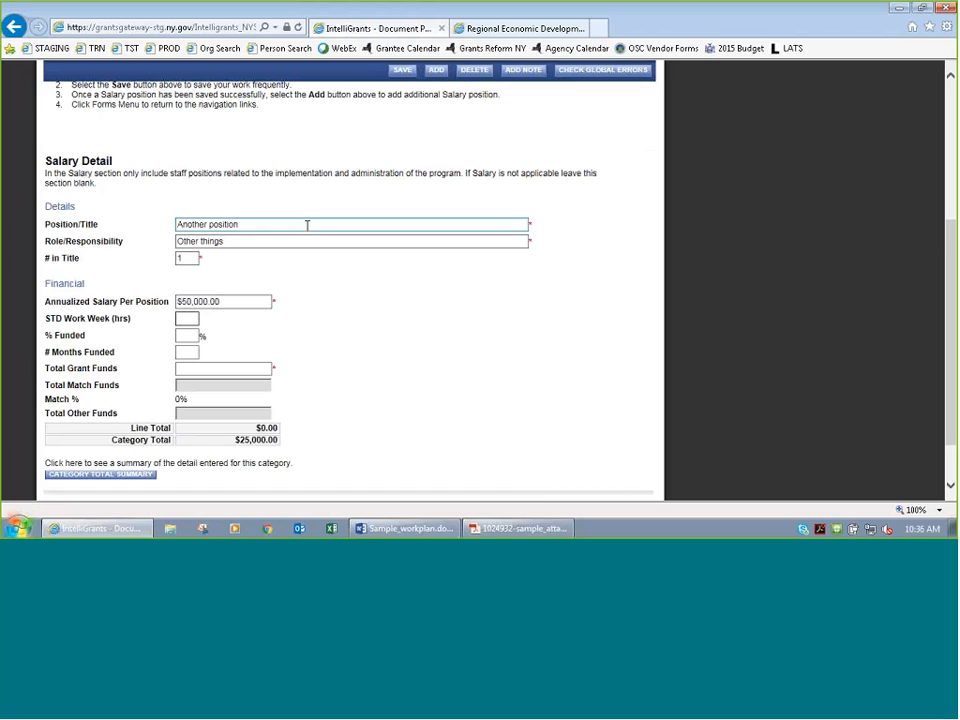
{"action": "type", "text": "40"}
{"action": "key", "text": "Tab"}
{"action": "type", "text": "1"}
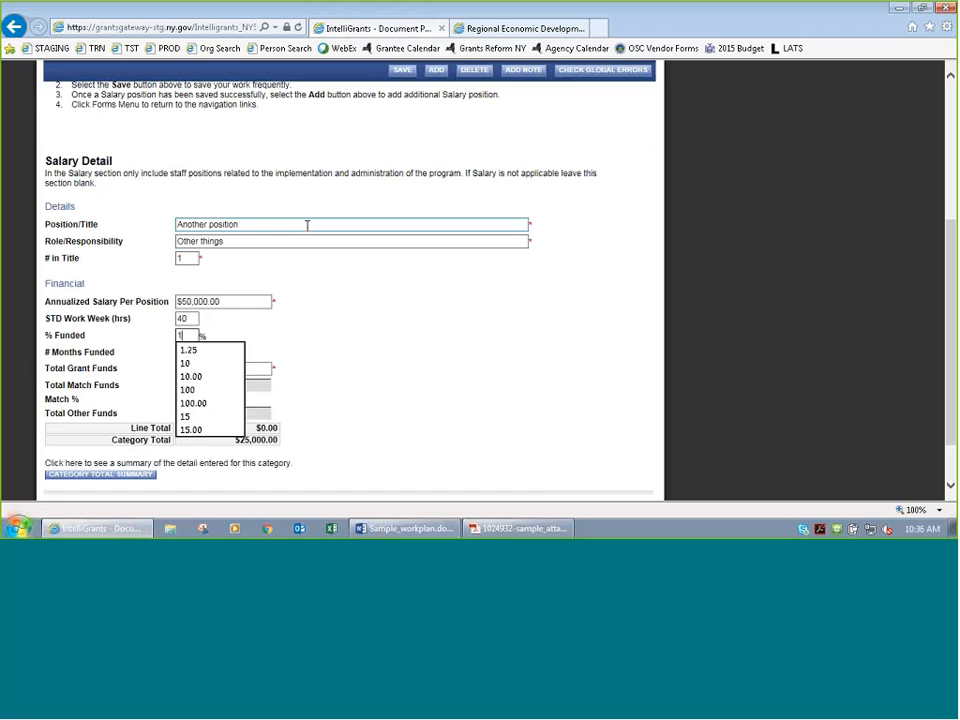
{"action": "type", "text": "0"}
{"action": "key", "text": "Tab"}
{"action": "type", "text": "24"}
{"action": "key", "text": "Tab"}
{"action": "type", "text": "20"}
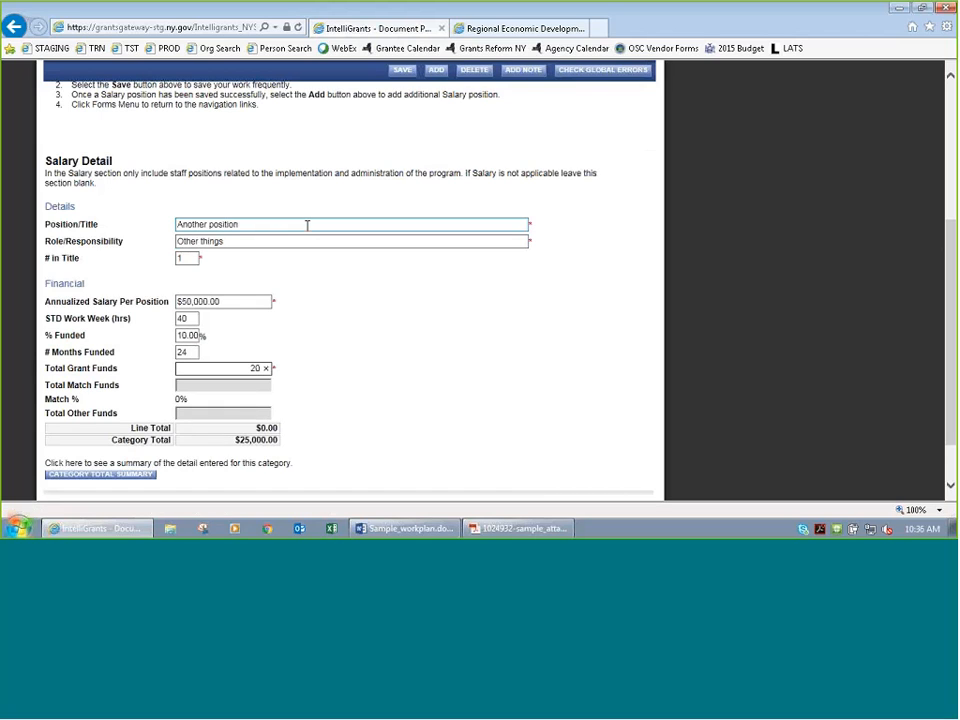
{"action": "key", "text": "BackSpace"}
{"action": "key", "text": "BackSpace"}
{"action": "type", "text": "10000"}
{"action": "key", "text": "Tab"}
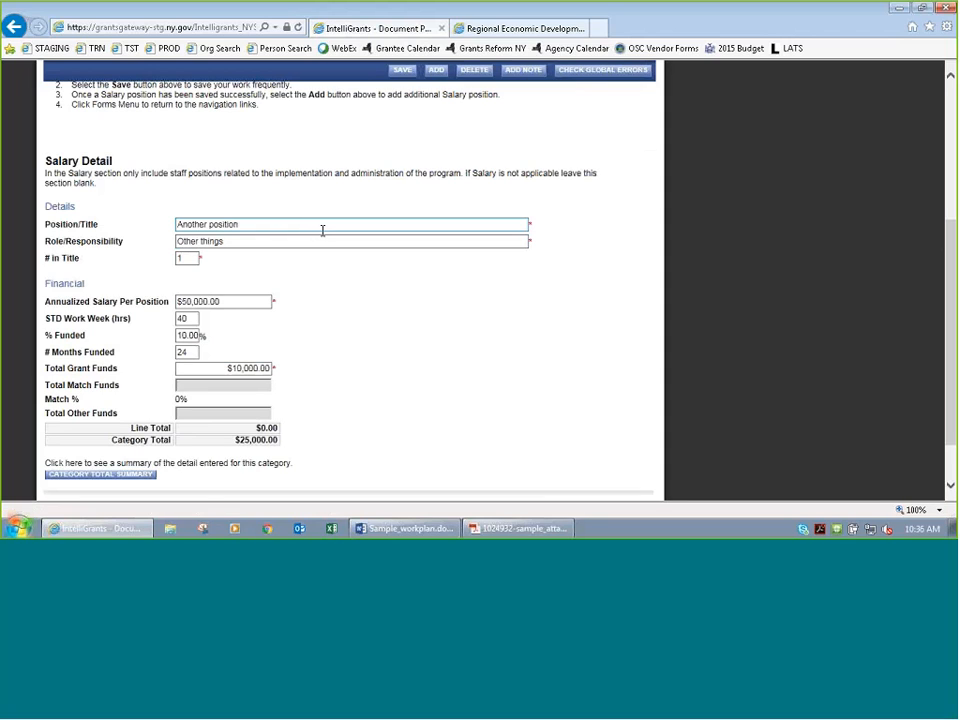
{"action": "left_click", "coordinate": [402, 70]}
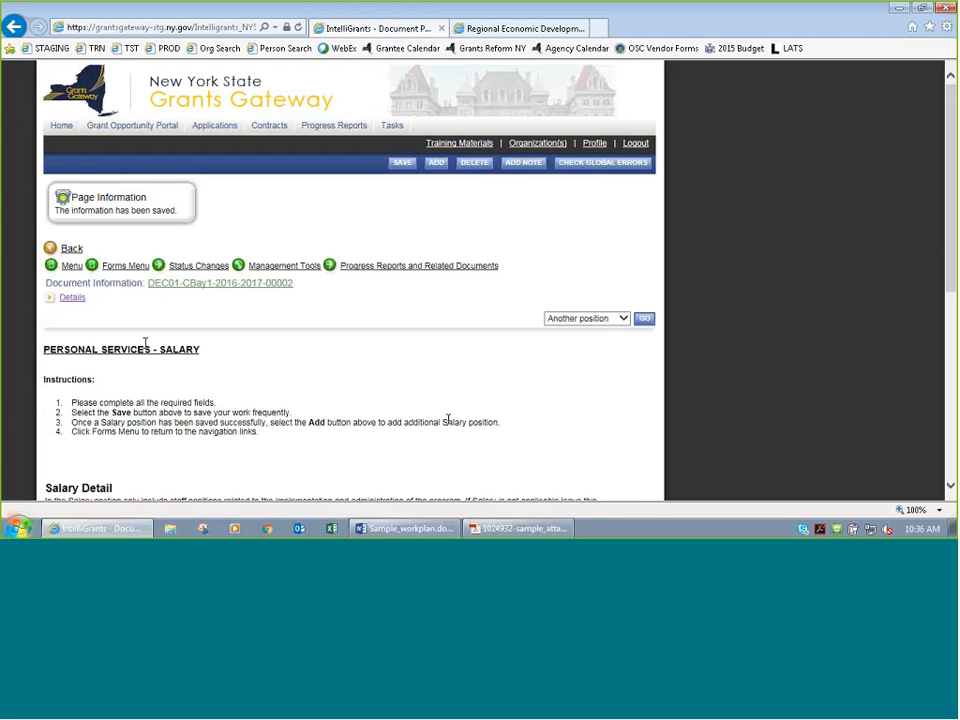
Step: Review the saved salary positions, Program Manager and Another position
{"action": "scroll", "coordinate": [485, 438], "scroll_direction": "down", "scroll_amount": 1}
{"action": "scroll", "coordinate": [485, 438], "scroll_direction": "down", "scroll_amount": 5}
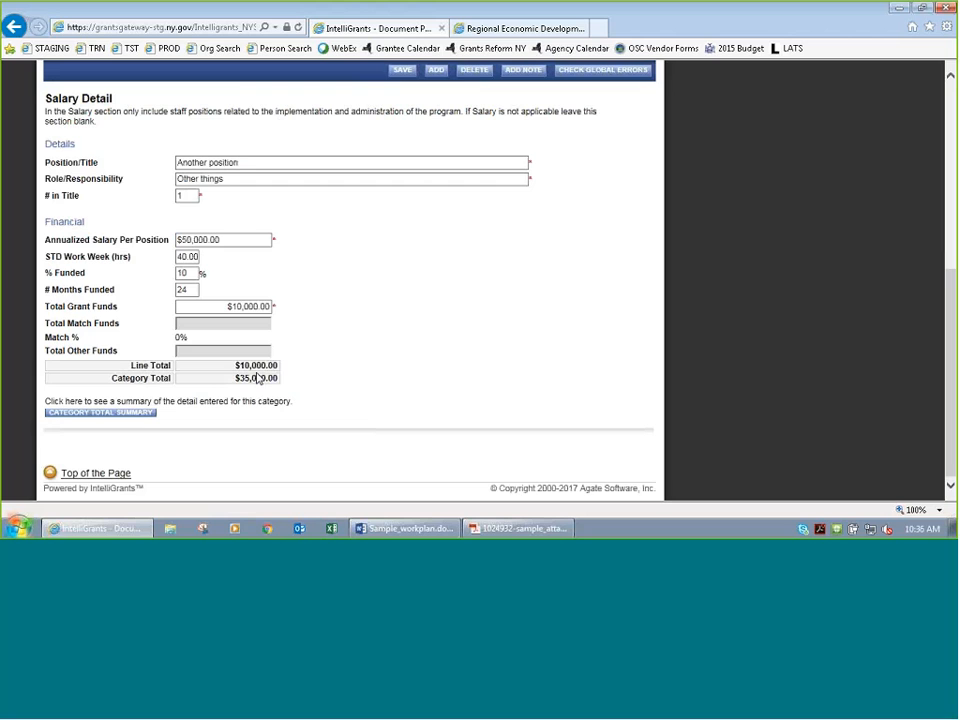
{"action": "scroll", "coordinate": [427, 410], "scroll_direction": "up", "scroll_amount": 3}
{"action": "scroll", "coordinate": [427, 410], "scroll_direction": "up", "scroll_amount": 3}
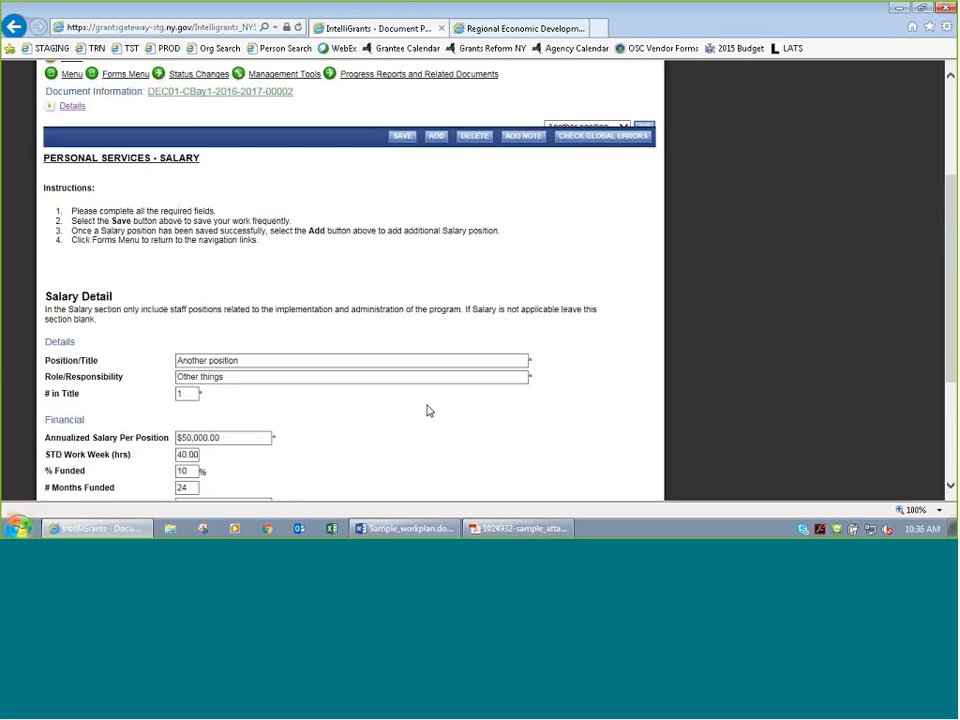
{"action": "left_click", "coordinate": [621, 194]}
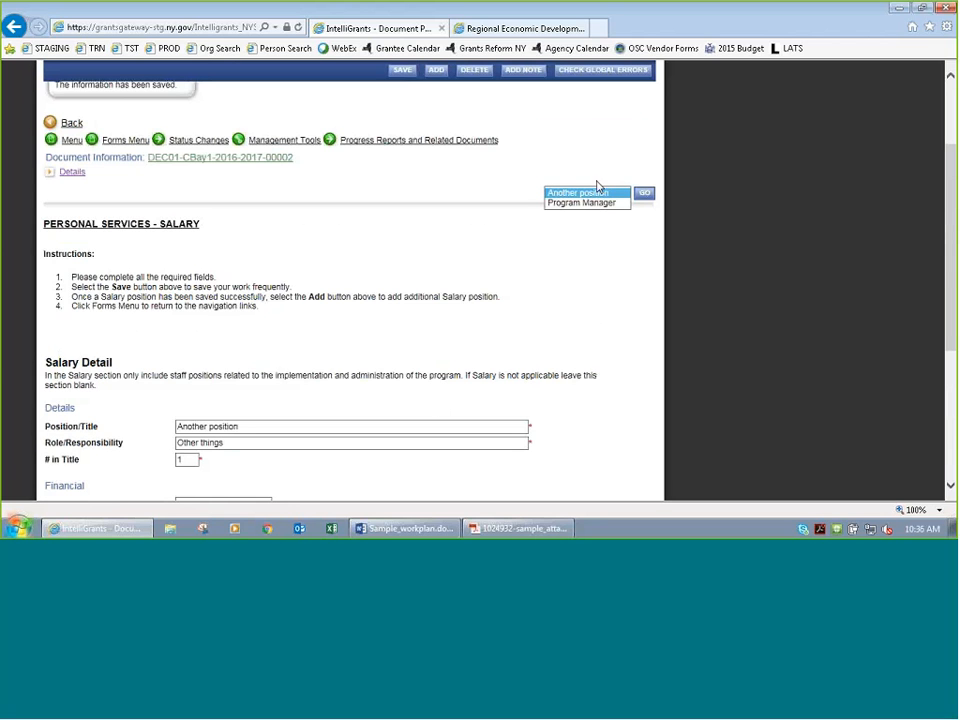
{"action": "left_click", "coordinate": [596, 219]}
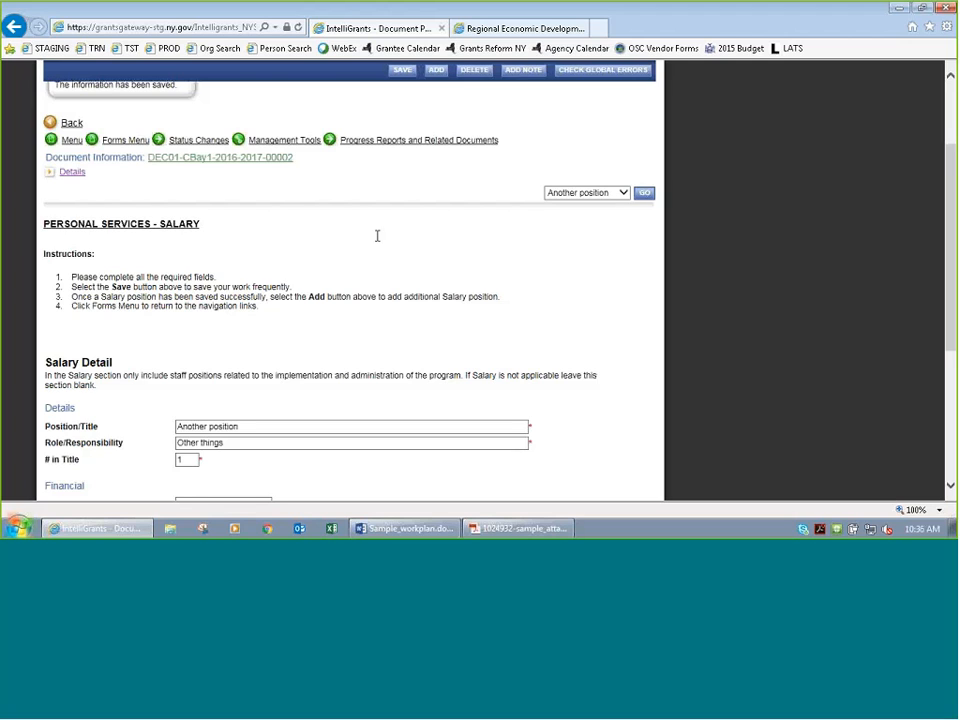
Step: Return to the forms menu and open Personal Services - Salary Narrative
{"action": "left_click", "coordinate": [126, 143]}
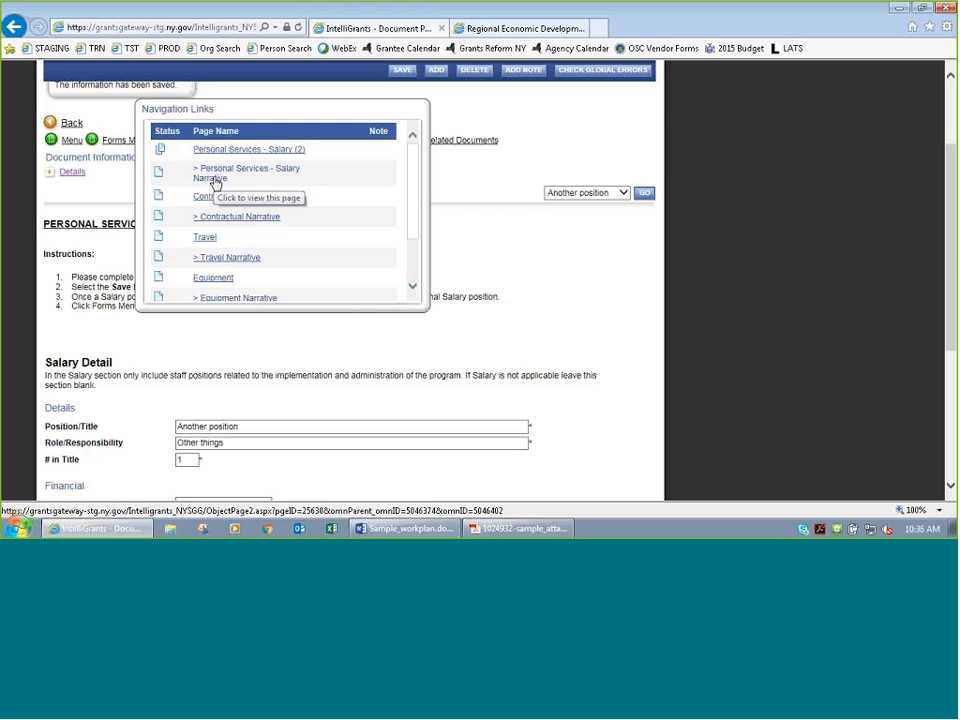
{"action": "left_click", "coordinate": [119, 144]}
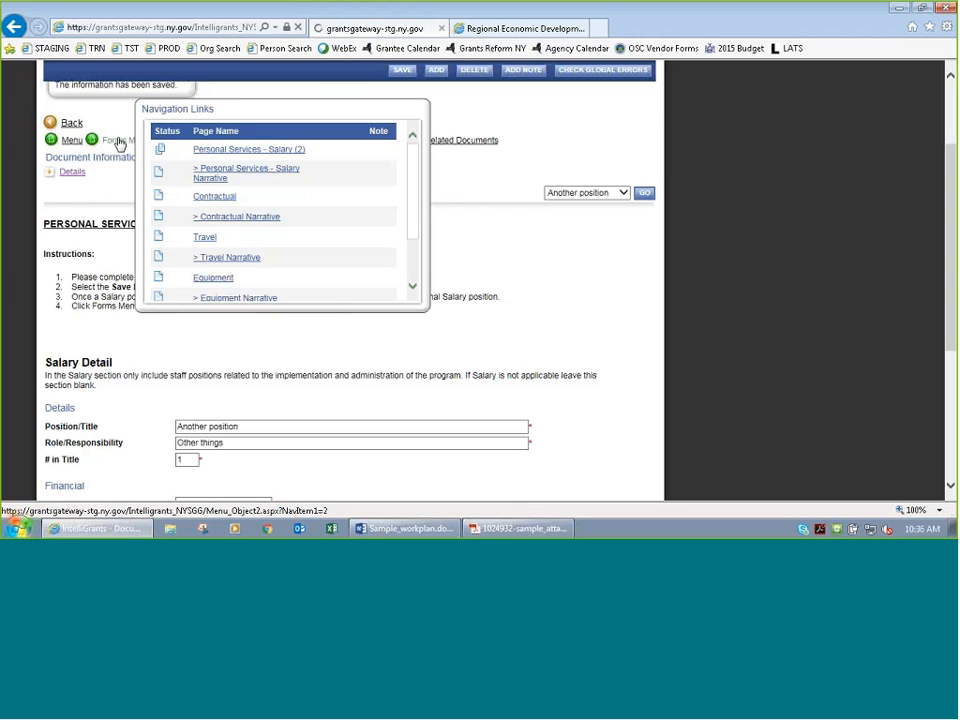
{"action": "scroll", "coordinate": [283, 405], "scroll_direction": "down", "scroll_amount": 6}
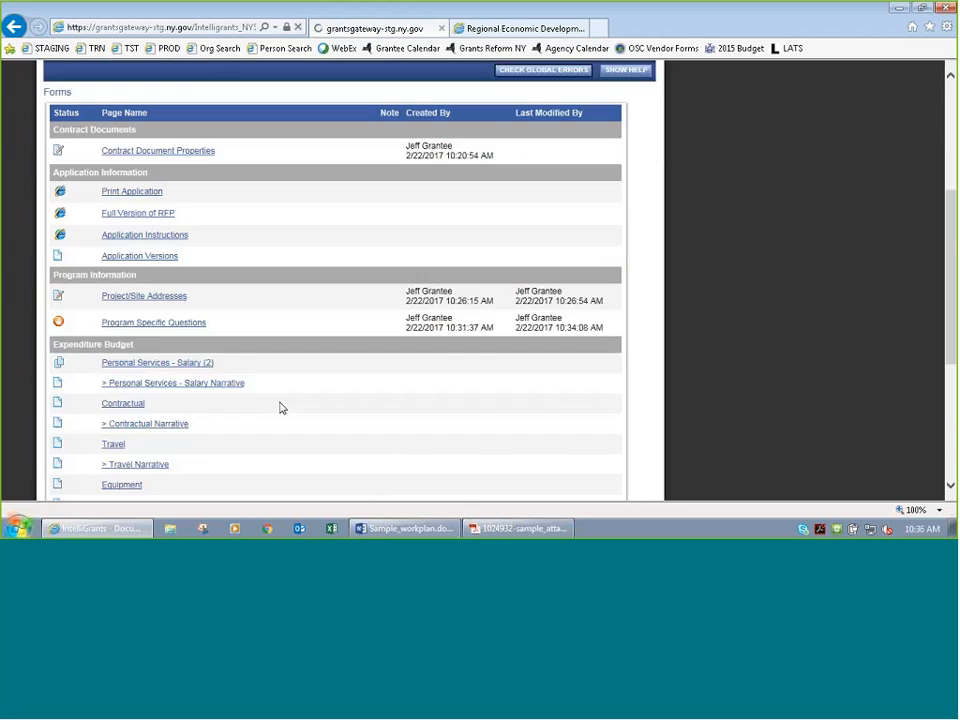
{"action": "scroll", "coordinate": [283, 405], "scroll_direction": "up", "scroll_amount": 1}
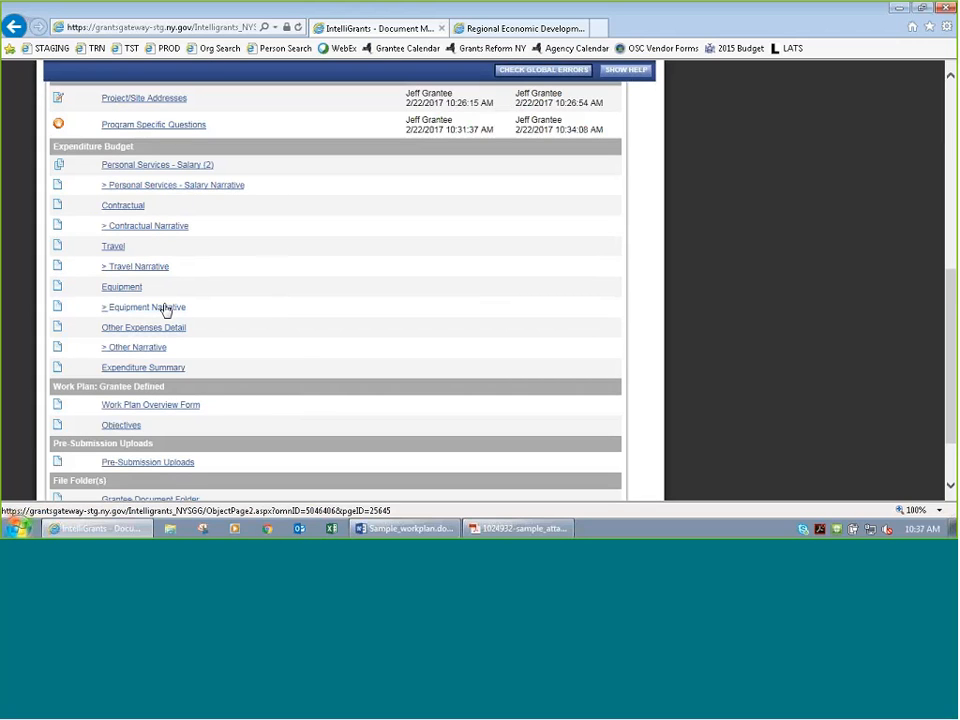
{"action": "mouse_move", "coordinate": [156, 171]}
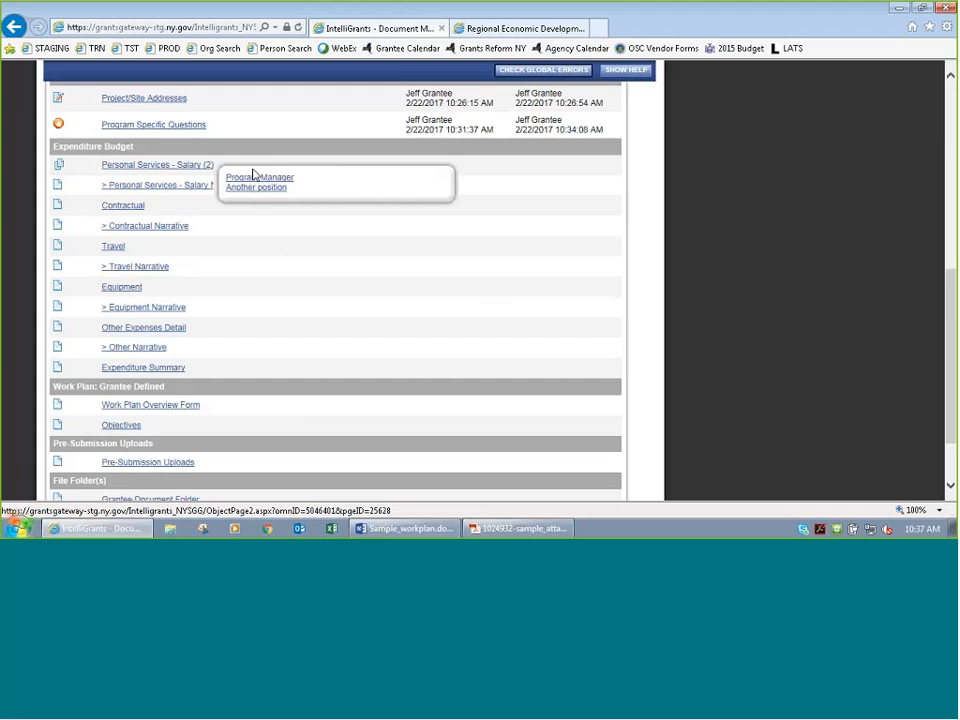
{"action": "left_click", "coordinate": [165, 190]}
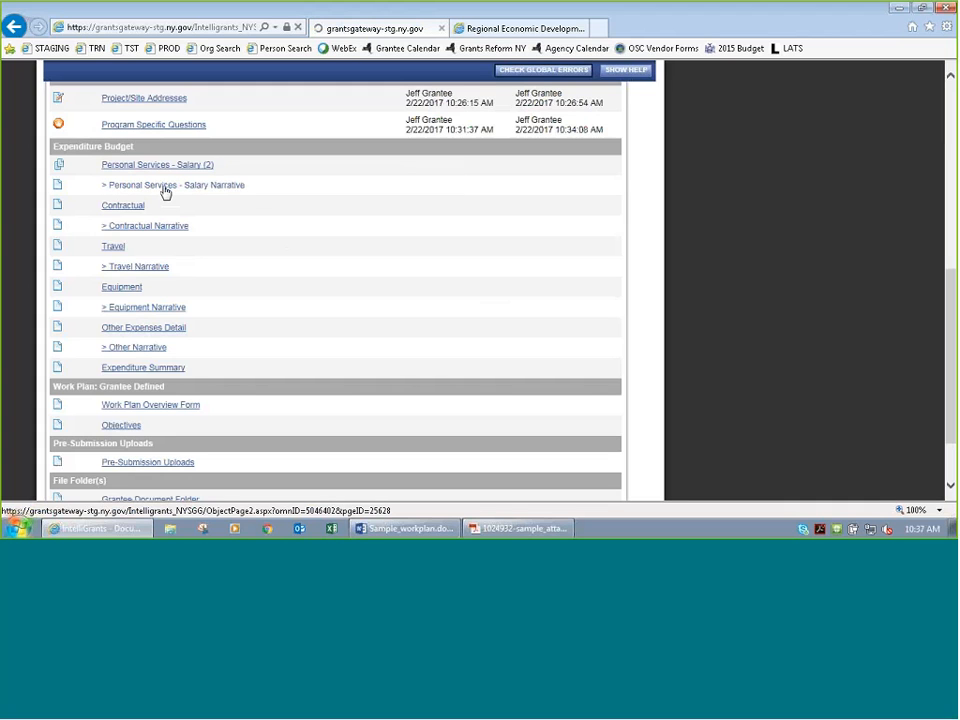
Step: Paste repeated 'Here is my answer.' text into the Salary Narrative in two paragraphs and save it
{"action": "scroll", "coordinate": [571, 326], "scroll_direction": "down", "scroll_amount": 2}
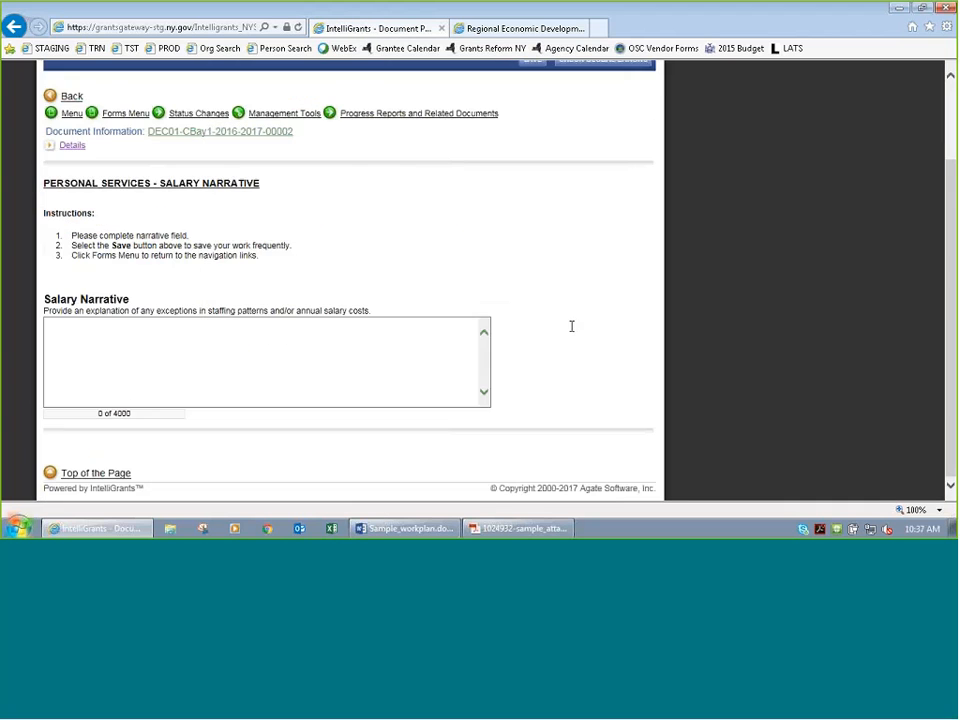
{"action": "left_click", "coordinate": [171, 352]}
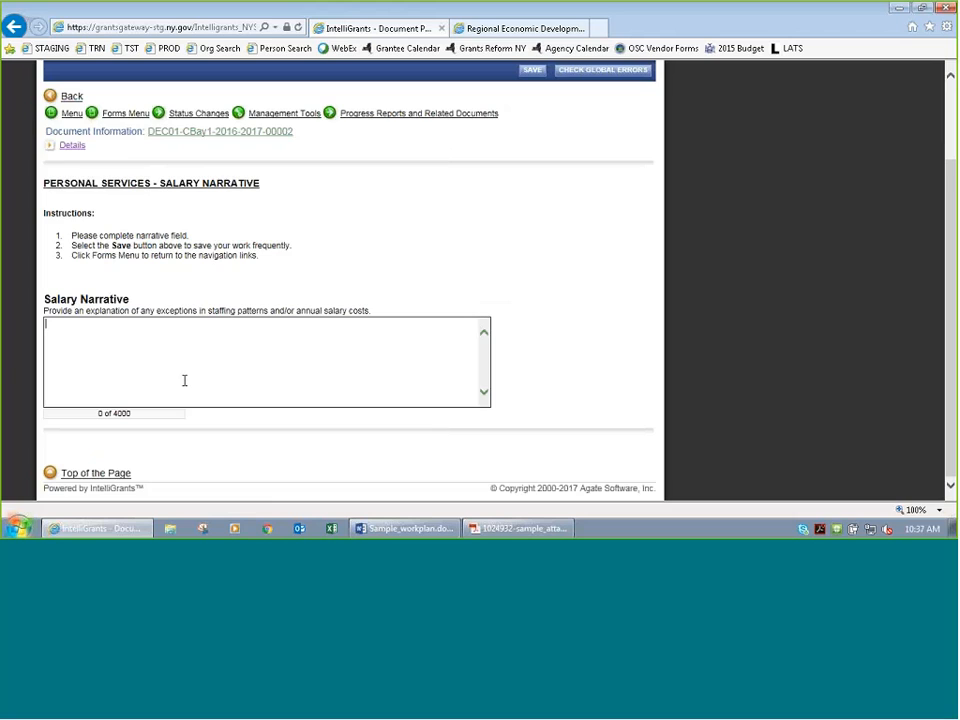
{"action": "key", "text": "ctrl+v"}
{"action": "key", "text": "ctrl+v"}
{"action": "key", "text": "ctrl+v"}
{"action": "key", "text": "ctrl+v"}
{"action": "key", "text": "ctrl+v"}
{"action": "key", "text": "ctrl+v"}
{"action": "key", "text": "ctrl+v"}
{"action": "key", "text": "Return"}
{"action": "key", "text": "Return"}
{"action": "key", "text": "ctrl+v"}
{"action": "key", "text": "ctrl+v"}
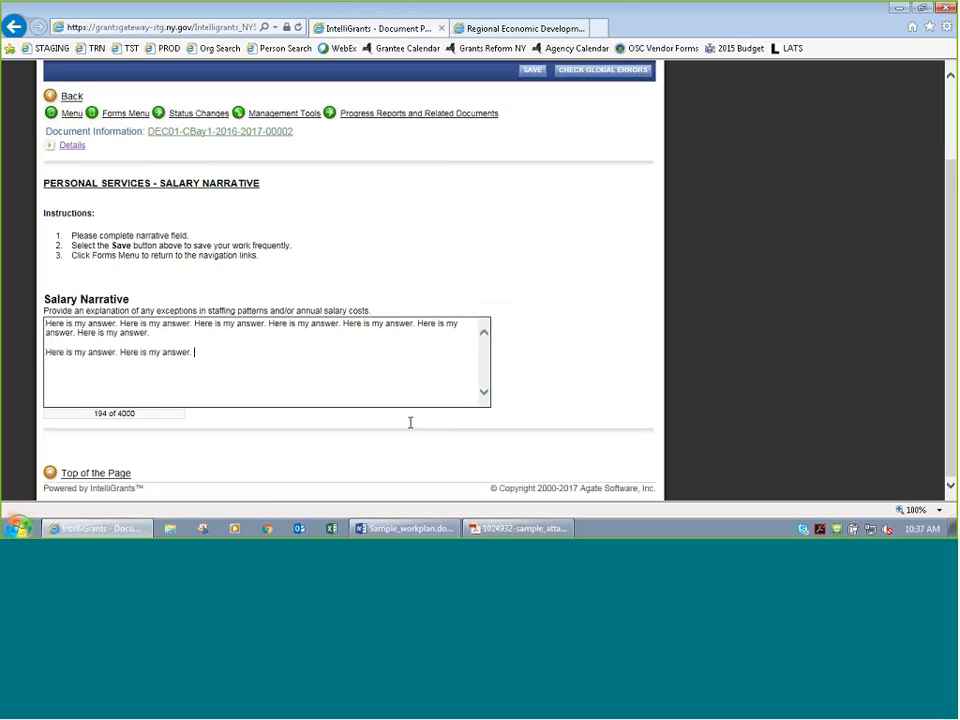
{"action": "key", "text": "ctrl+v"}
{"action": "key", "text": "ctrl+v"}
{"action": "key", "text": "ctrl+v"}
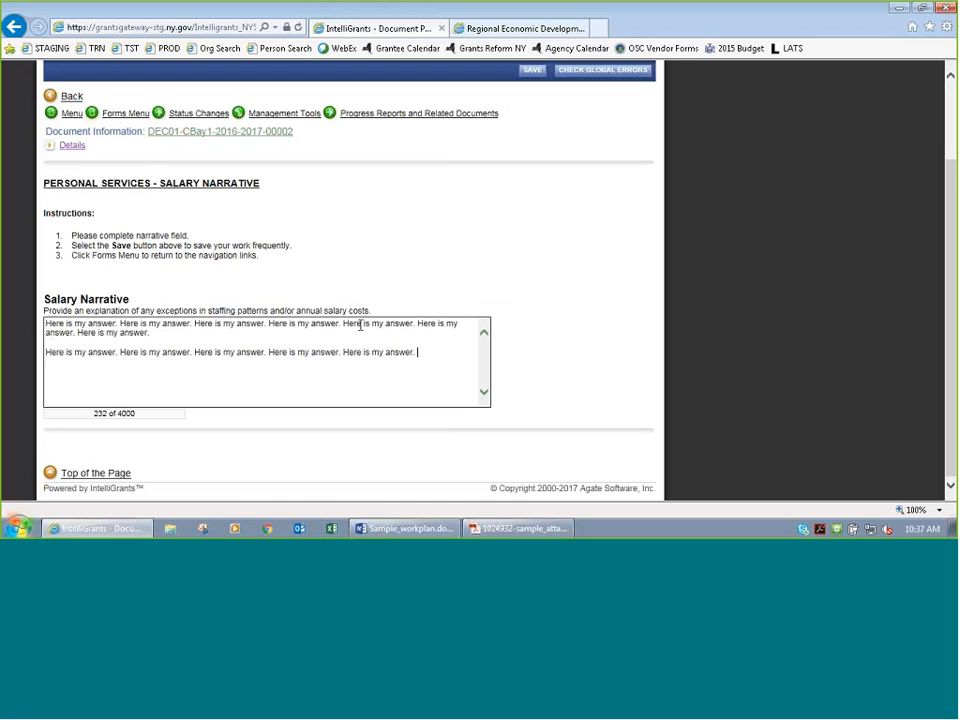
{"action": "left_click", "coordinate": [324, 352]}
{"action": "left_click", "coordinate": [532, 70]}
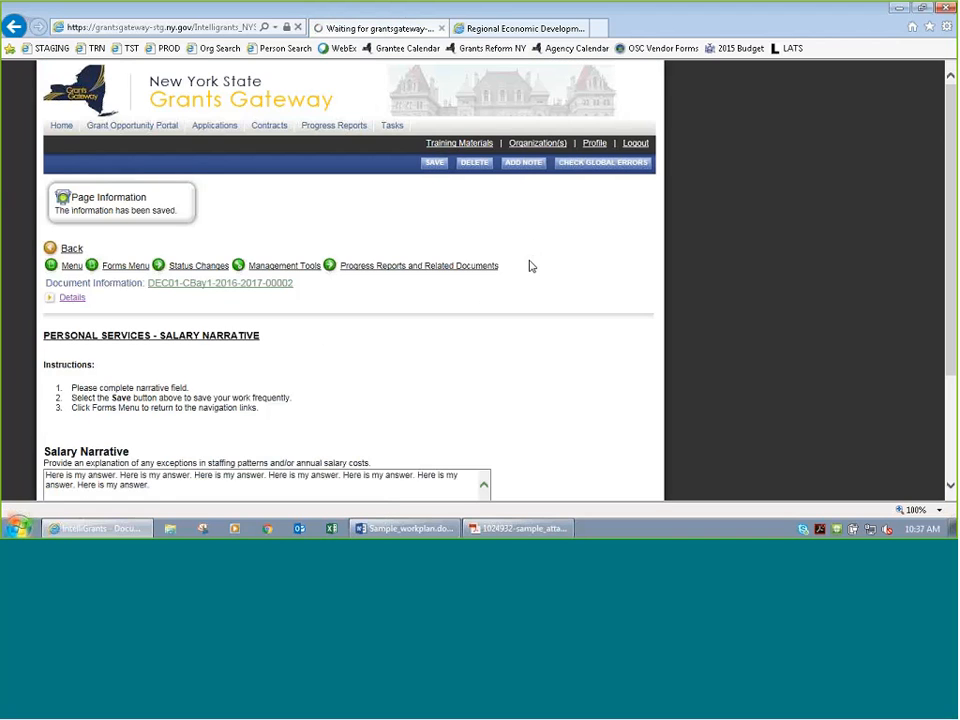
{"action": "left_click", "coordinate": [125, 133]}
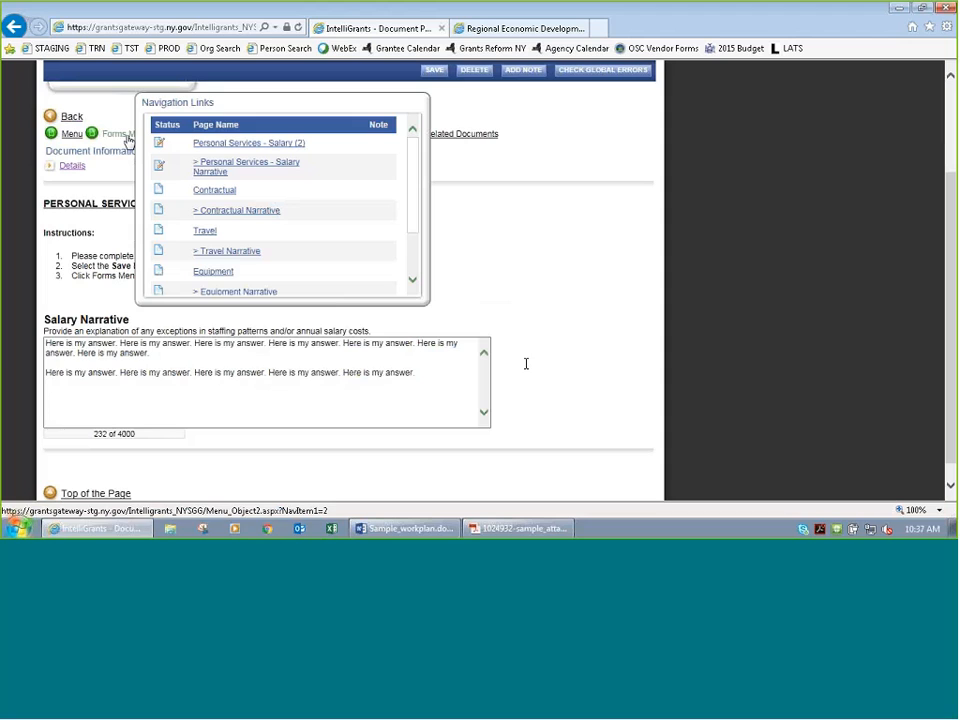
Step: Add and save a $75,000 Contractual line 'Restoration contracts' for site preparation and tree planting
{"action": "left_click", "coordinate": [211, 194]}
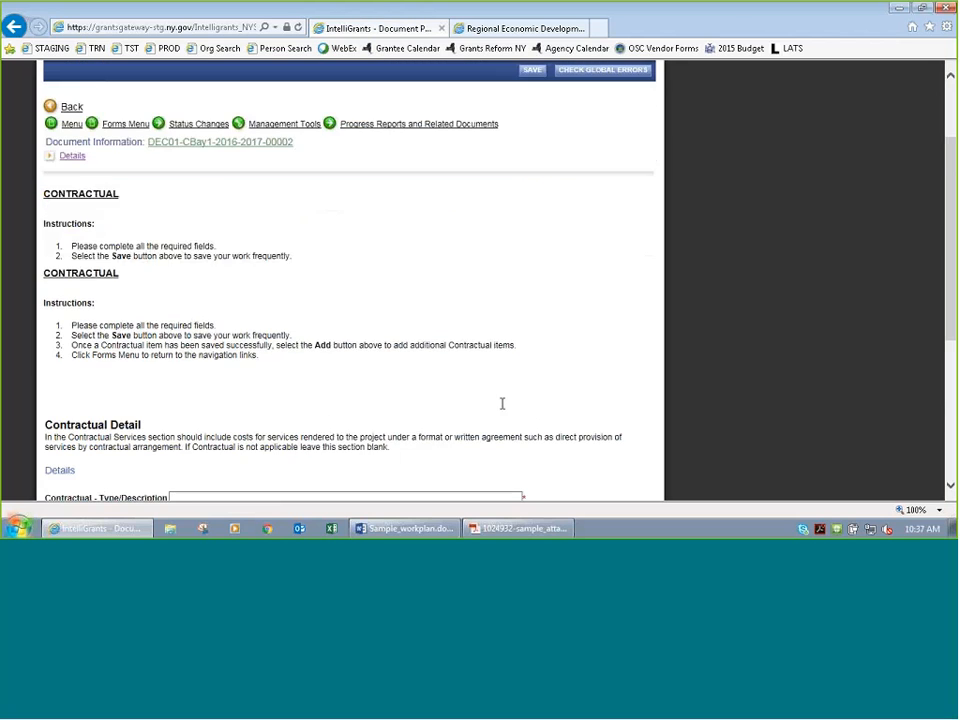
{"action": "scroll", "coordinate": [502, 403], "scroll_direction": "down", "scroll_amount": 5}
{"action": "left_click", "coordinate": [282, 247]}
{"action": "type", "text": "Restoration contracts"}
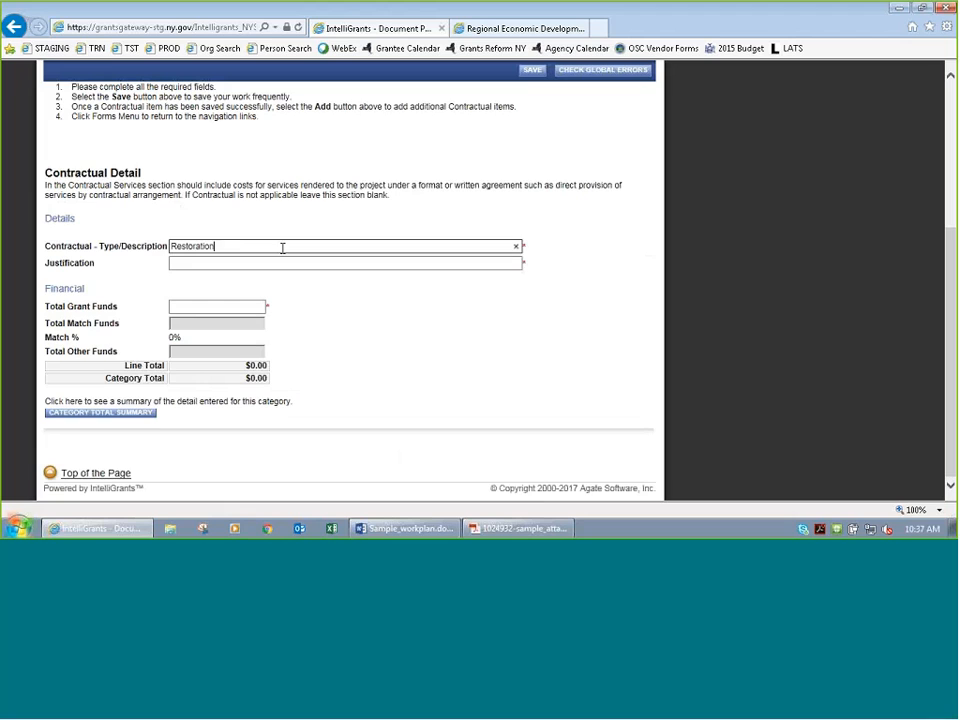
{"action": "key", "text": "Tab"}
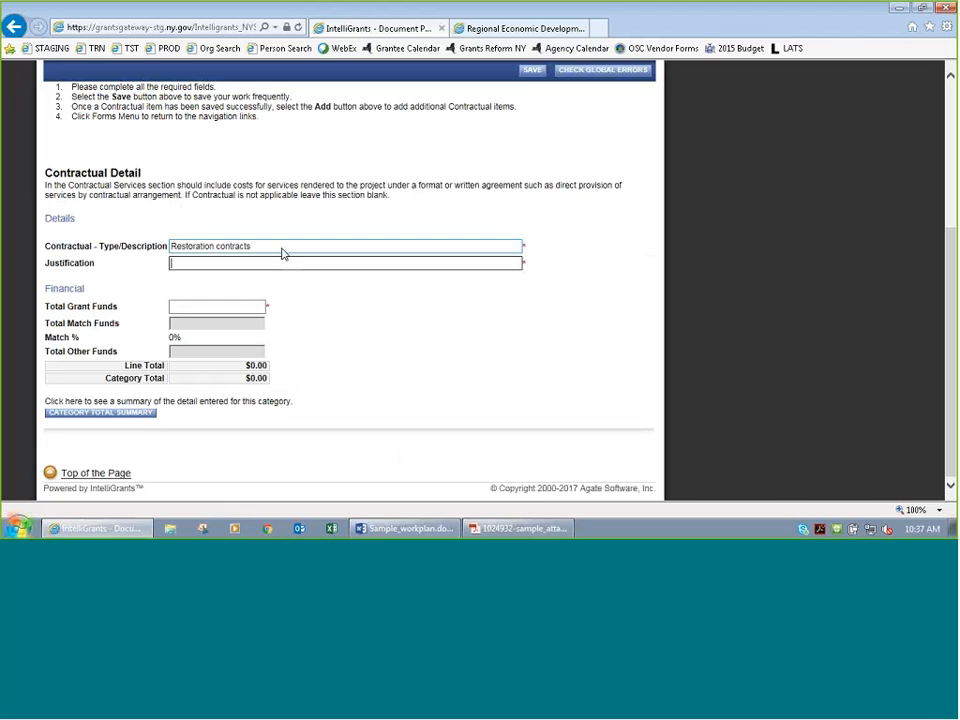
{"action": "type", "text": "Contractors hired for site preparation"}
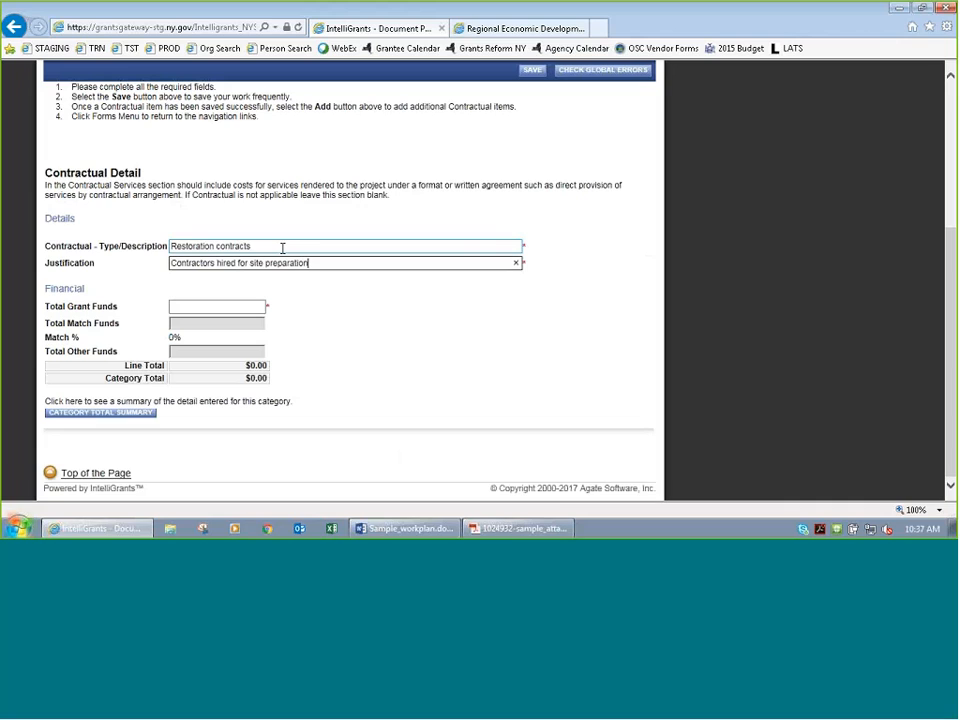
{"action": "type", "text": " (invasive species removal and mowing"}
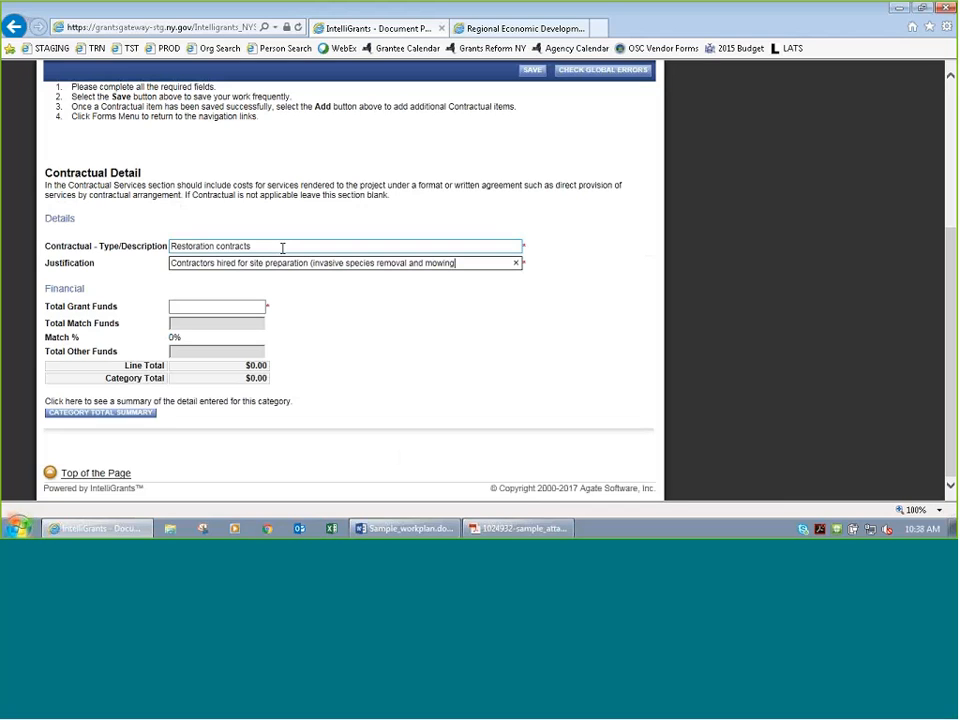
{"action": "type", "text": ")"}
{"action": "key", "text": "Tab"}
{"action": "type", "text": "and tree planting"}
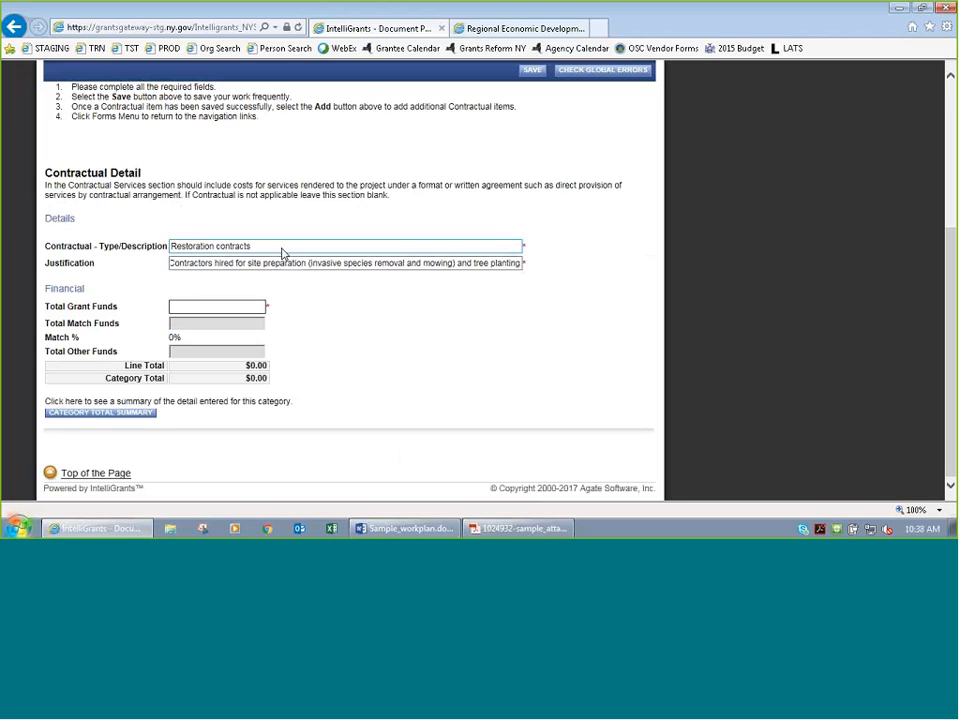
{"action": "type", "text": "75000"}
{"action": "key", "text": "Tab"}
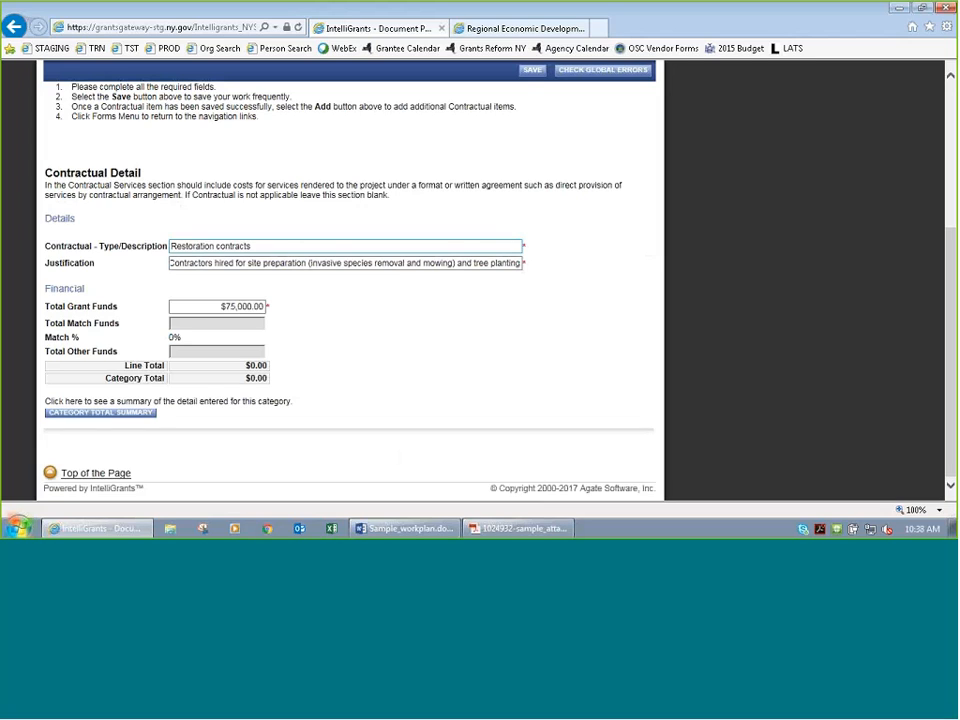
{"action": "left_click", "coordinate": [530, 70]}
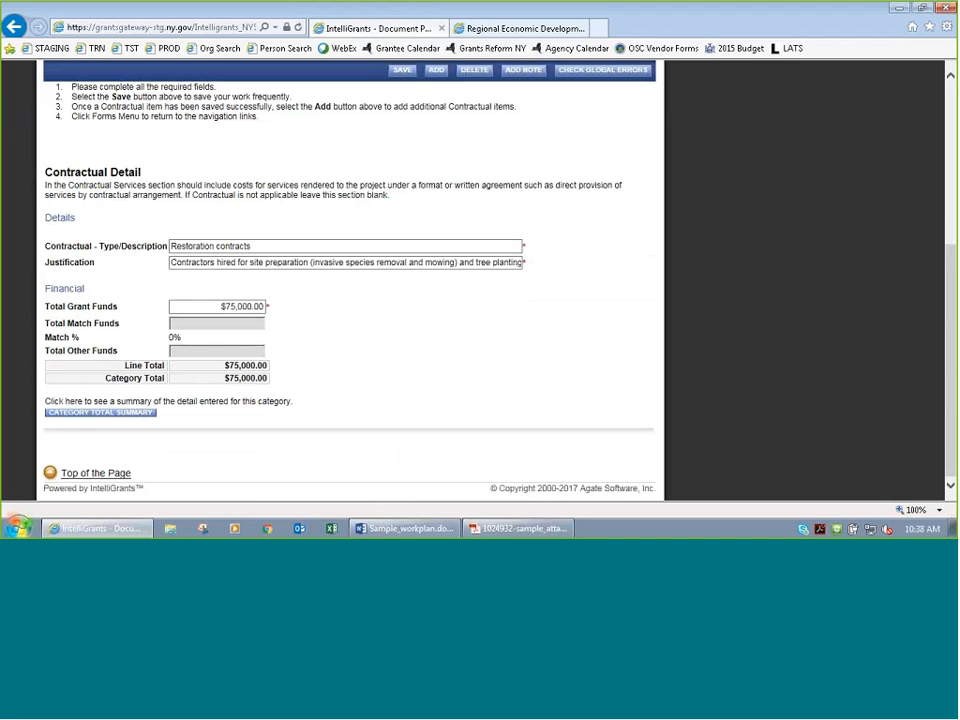
Step: Highlight the Total Match Funds and Total Other Funds fields on the Contractual form
{"action": "left_click", "coordinate": [252, 327]}
{"action": "left_click_drag", "start_coordinate": [121, 324], "coordinate": [66, 323]}
{"action": "left_click_drag", "start_coordinate": [118, 354], "coordinate": [47, 357]}
{"action": "left_click", "coordinate": [280, 346]}
{"action": "scroll", "coordinate": [391, 357], "scroll_direction": "up", "scroll_amount": 2}
Step: Enter 'Here is my narrative.' as the Contractual Narrative and save it
{"action": "mouse_move", "coordinate": [132, 167]}
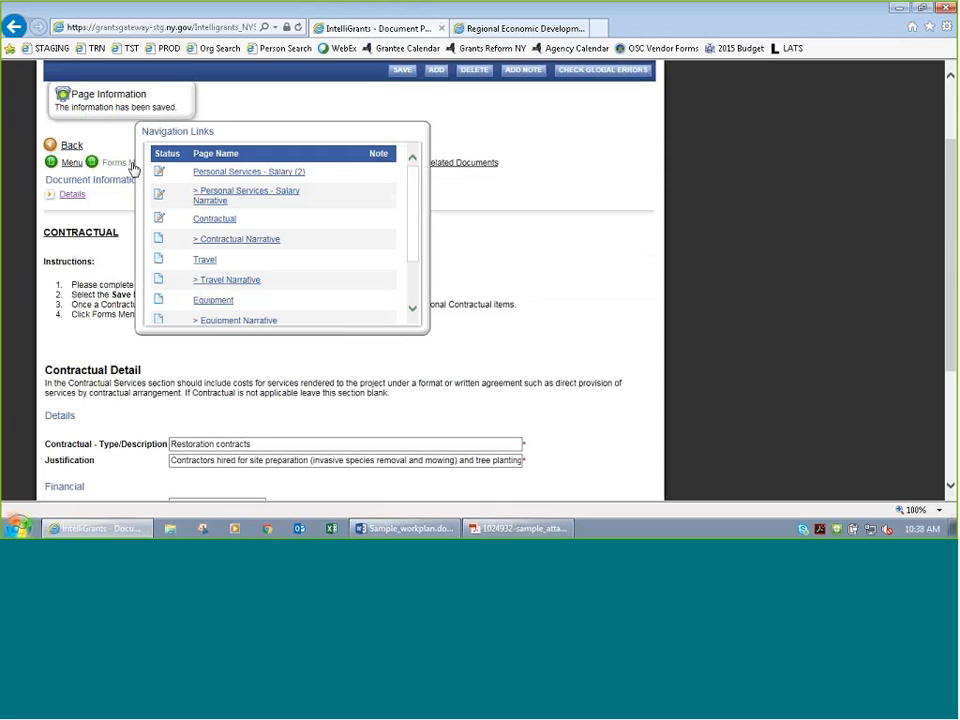
{"action": "left_click", "coordinate": [246, 240]}
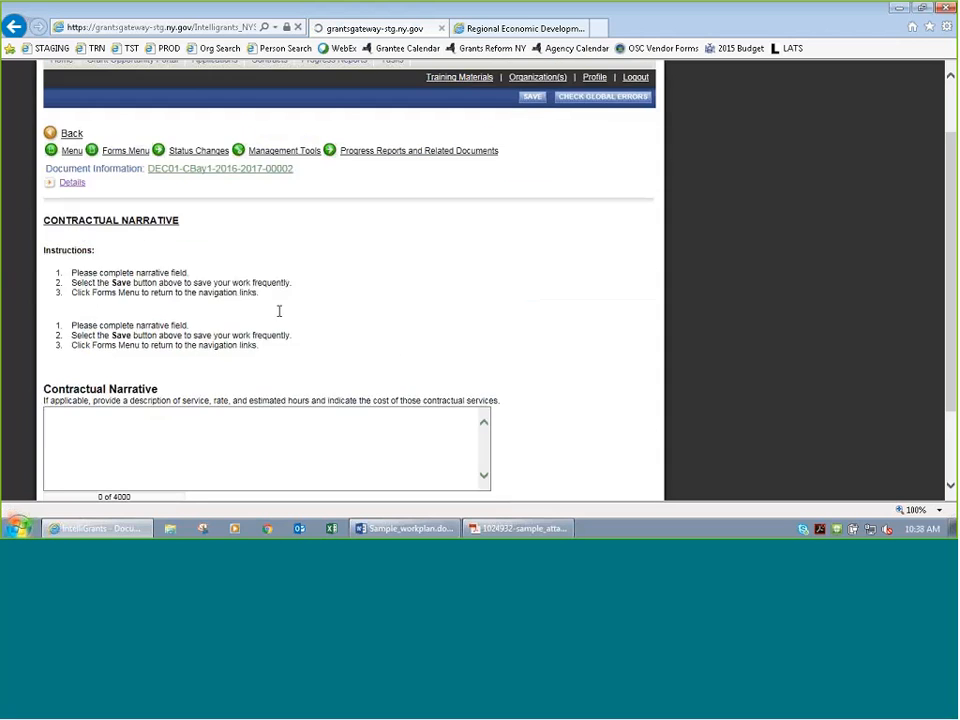
{"action": "left_click", "coordinate": [259, 361]}
{"action": "type", "text": "Here is "}
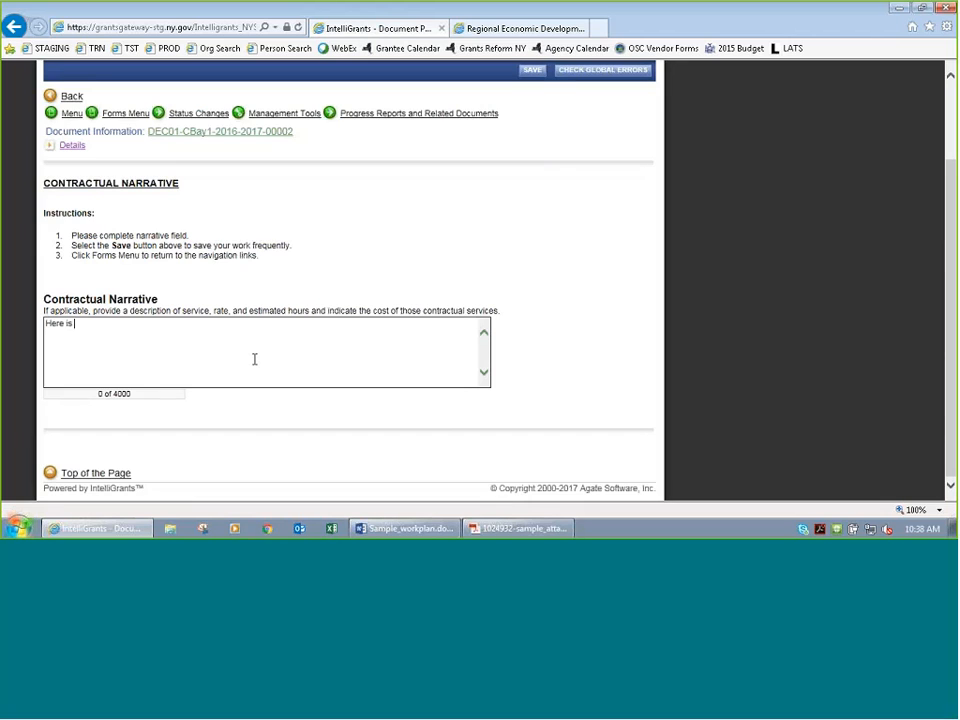
{"action": "type", "text": "my  narrative."}
{"action": "left_click", "coordinate": [532, 70]}
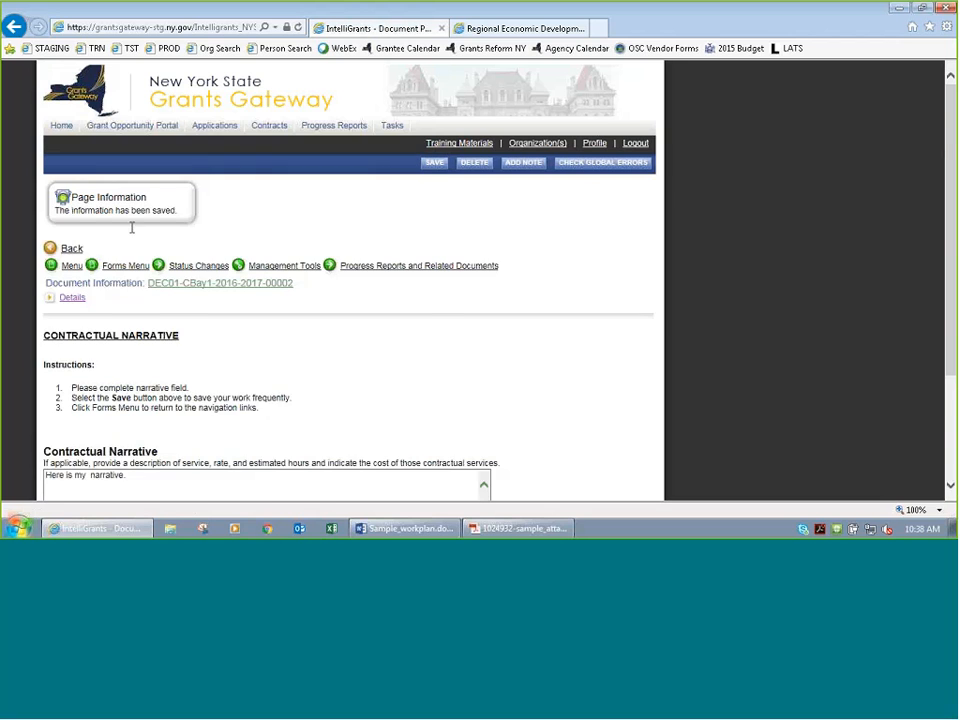
{"action": "left_click", "coordinate": [120, 265]}
{"action": "scroll", "coordinate": [115, 180], "scroll_direction": "down", "scroll_amount": 3}
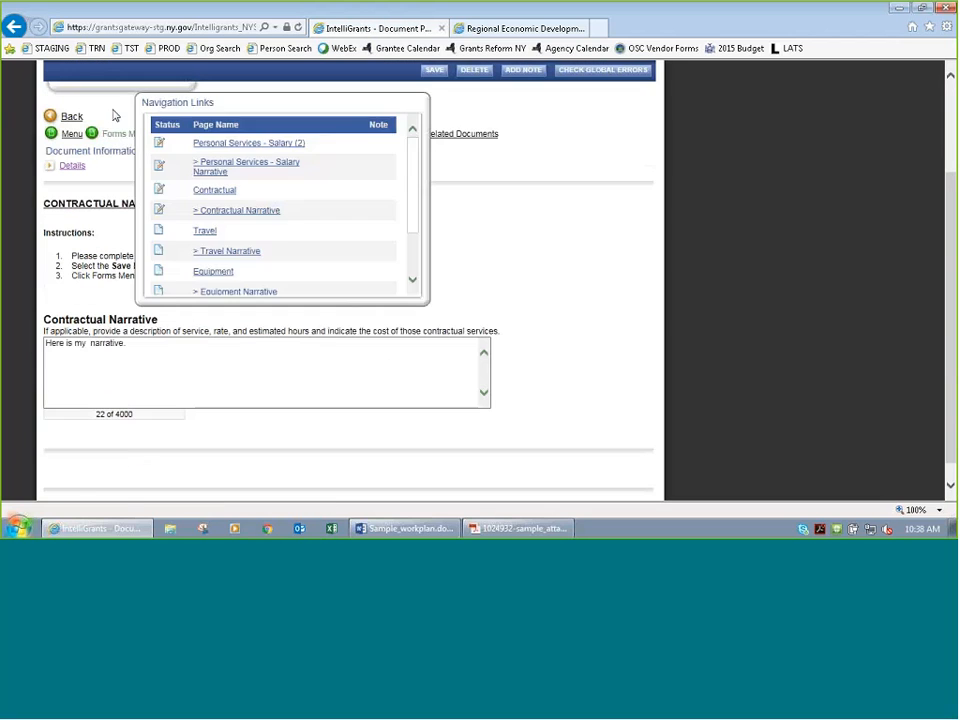
Step: Add and save a $1,000 Travel line 'Hotel, gas, tolls' justified as expenses for travel to project sites
{"action": "left_click", "coordinate": [203, 233]}
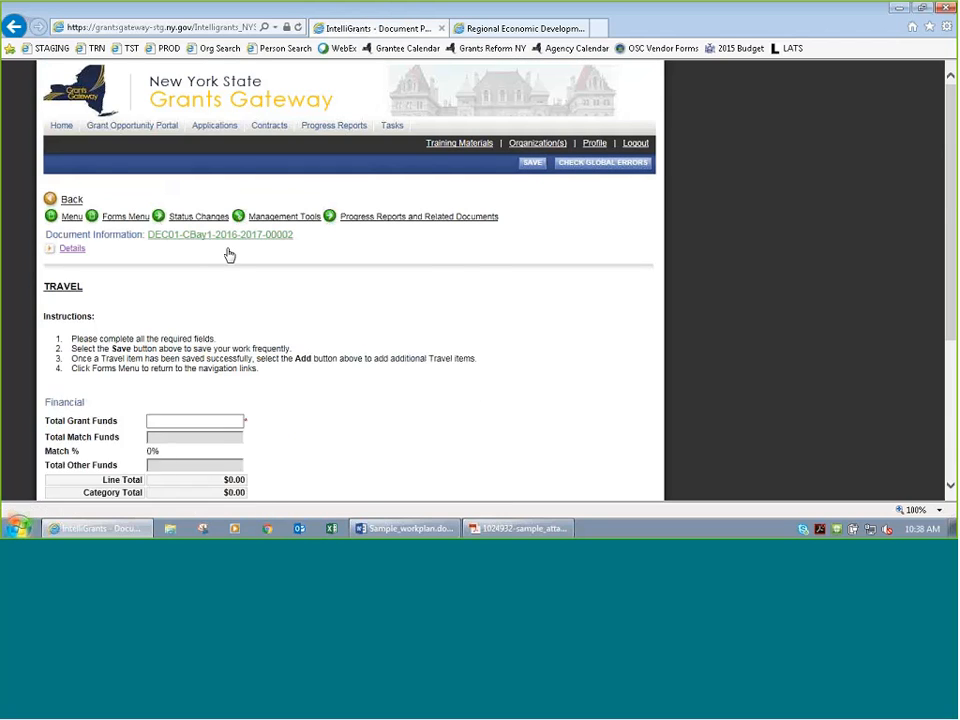
{"action": "scroll", "coordinate": [272, 270], "scroll_direction": "down", "scroll_amount": 2}
{"action": "left_click", "coordinate": [276, 280]}
{"action": "type", "text": "Hotel, gas"}
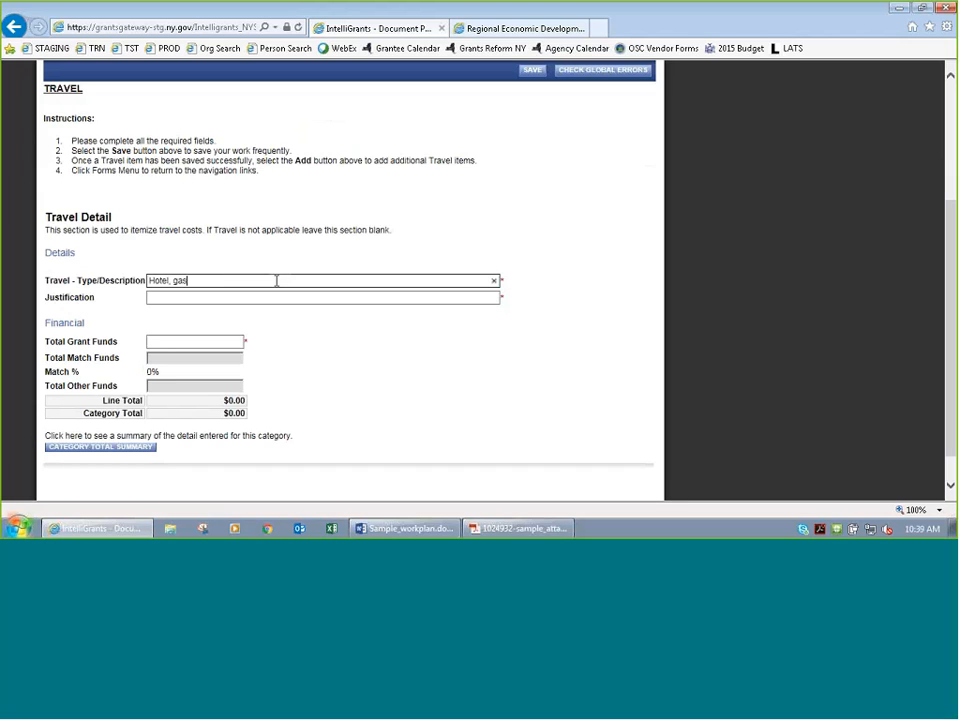
{"action": "type", "text": ", tolls"}
{"action": "key", "text": "Tab"}
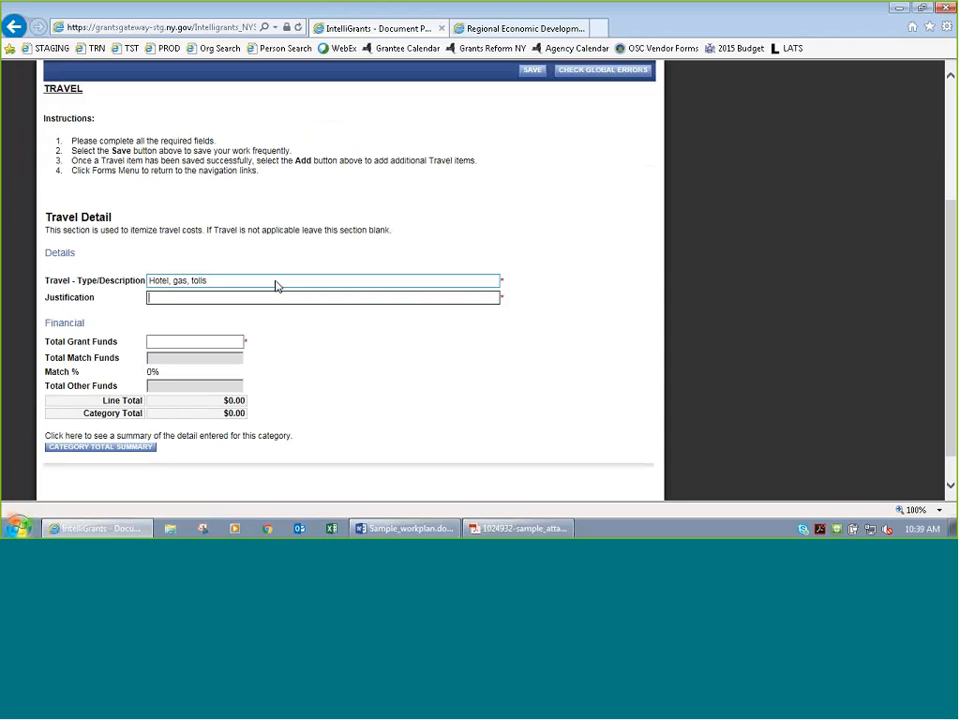
{"action": "type", "text": "Expenses associated with "}
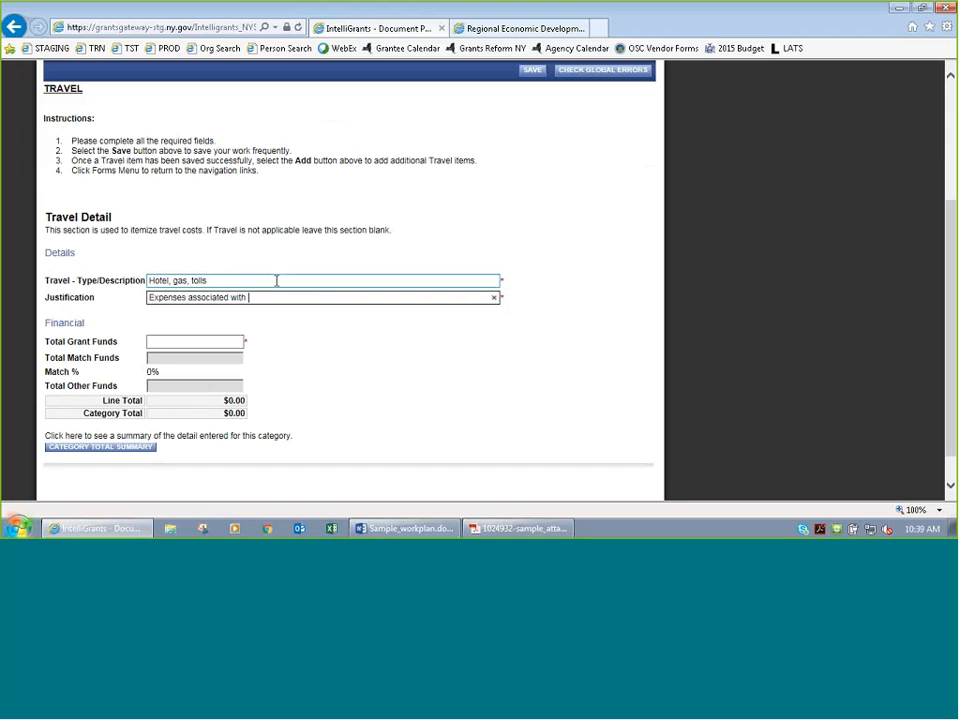
{"action": "type", "text": "travel to project sites"}
{"action": "key", "text": "Tab"}
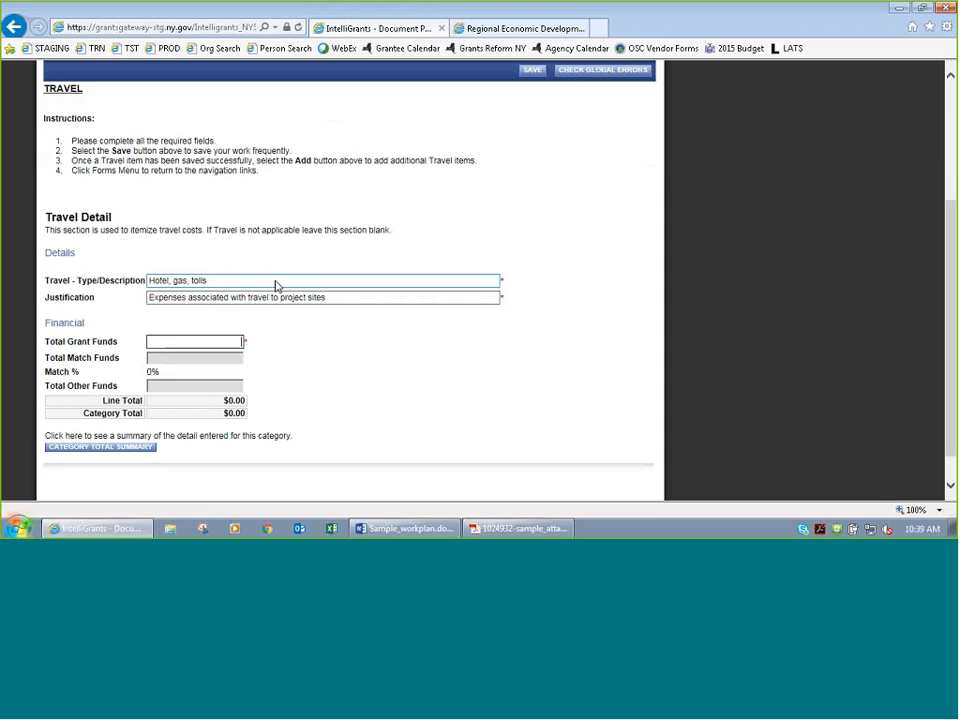
{"action": "type", "text": "1000"}
{"action": "key", "text": "Tab"}
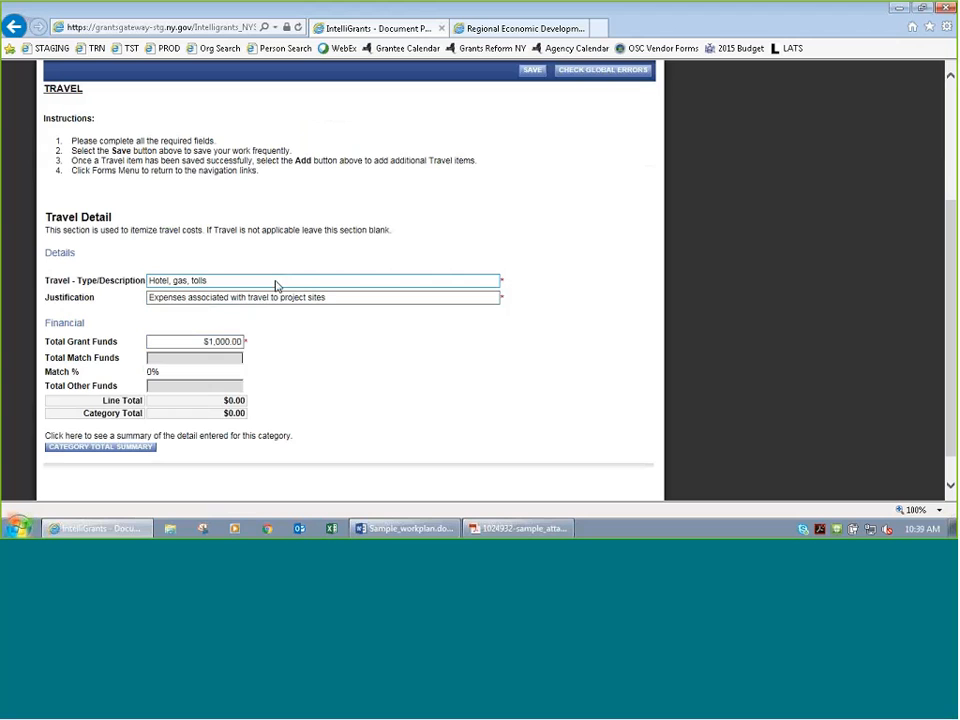
{"action": "left_click", "coordinate": [532, 70]}
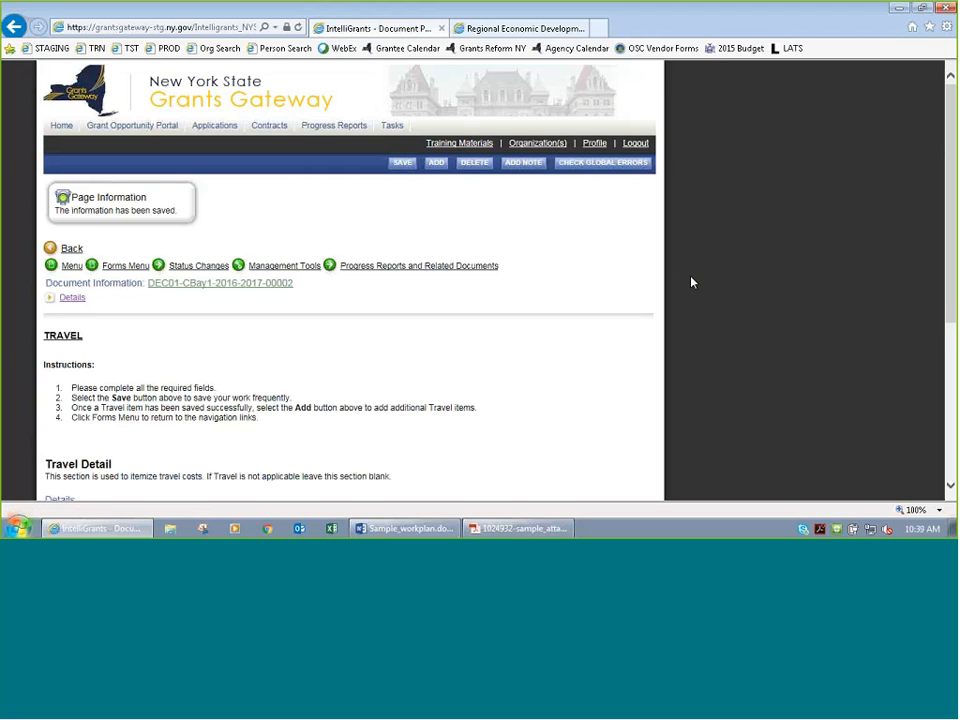
{"action": "scroll", "coordinate": [697, 279], "scroll_direction": "down", "scroll_amount": 3}
{"action": "scroll", "coordinate": [219, 182], "scroll_direction": "up", "scroll_amount": 1}
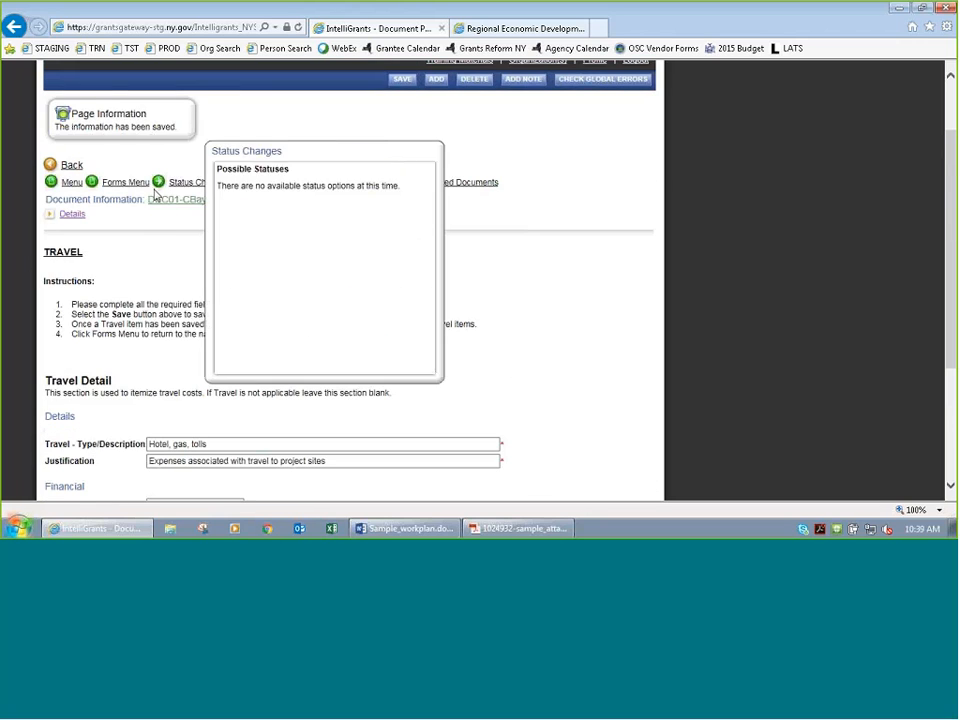
{"action": "mouse_move", "coordinate": [136, 183]}
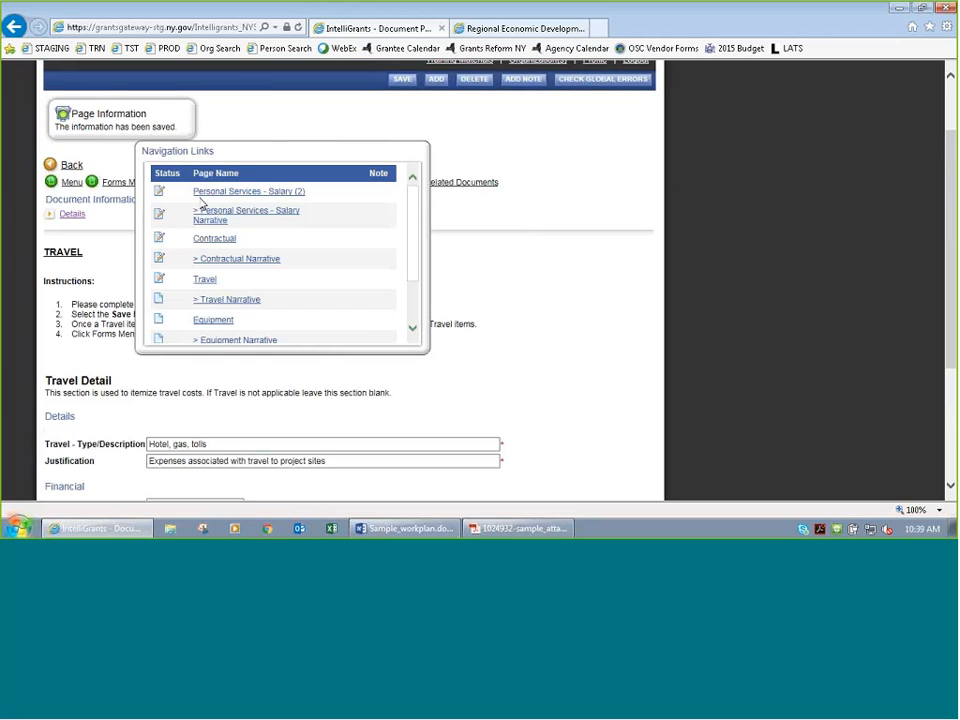
Step: Save 'Here is my narrative...' as the Travel Narrative and return to the forms list
{"action": "left_click", "coordinate": [232, 306]}
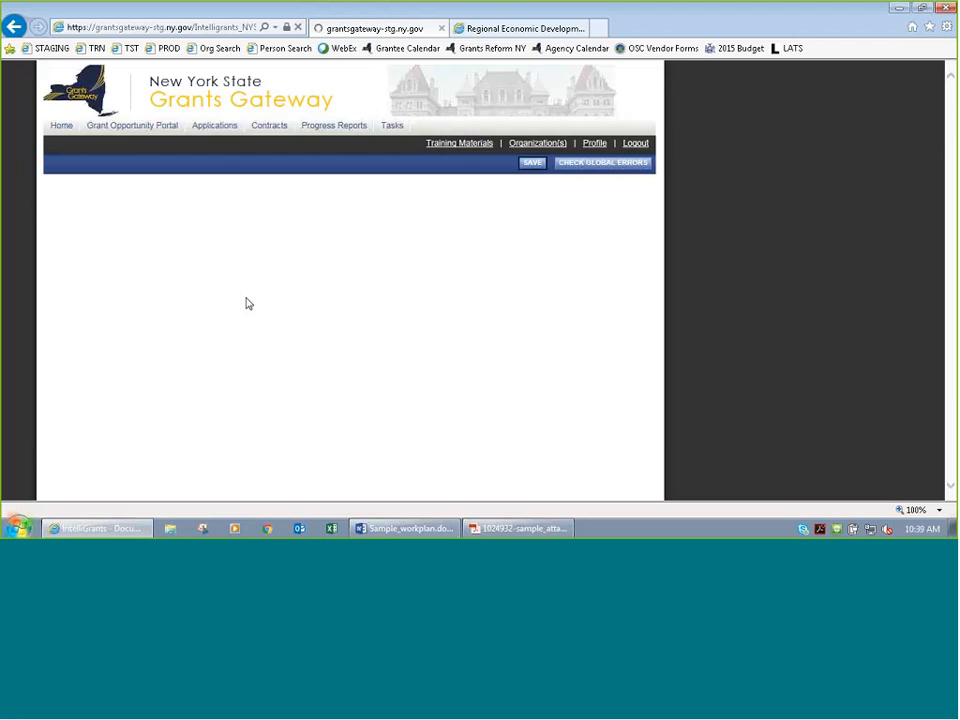
{"action": "scroll", "coordinate": [246, 298], "scroll_direction": "down", "scroll_amount": 2}
{"action": "left_click", "coordinate": [241, 337]}
{"action": "type", "text": "Here is "}
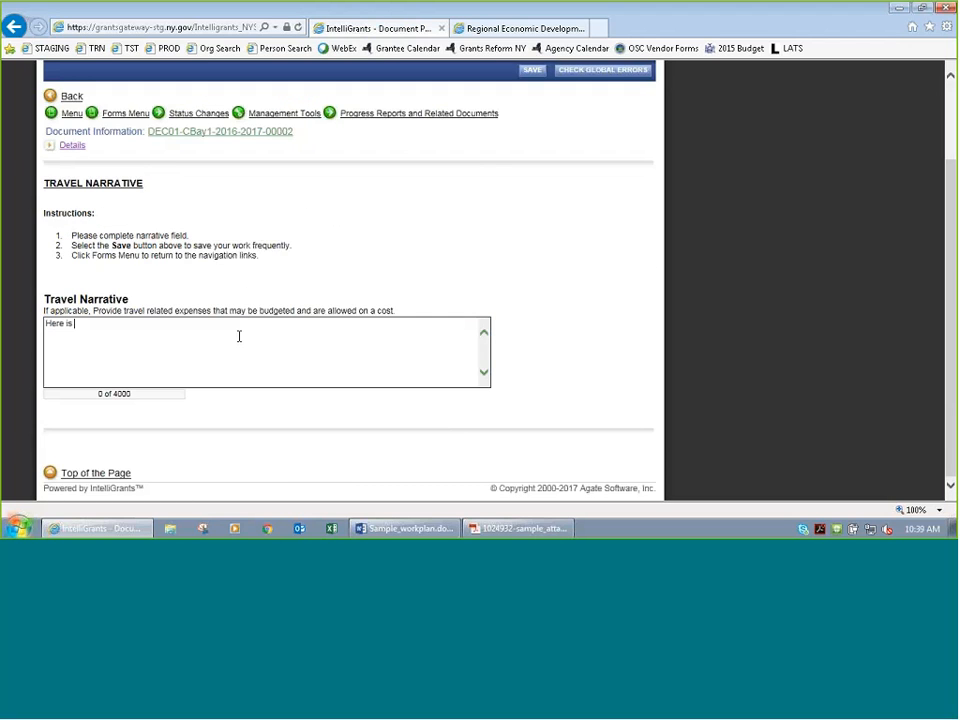
{"action": "type", "text": "my narrative..."}
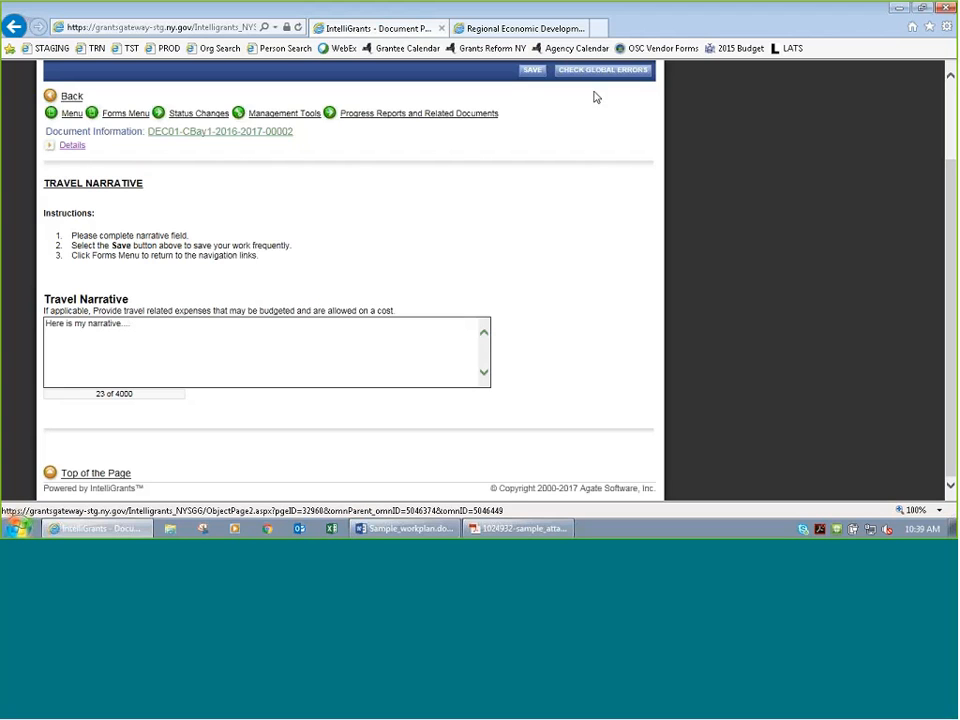
{"action": "left_click", "coordinate": [532, 70]}
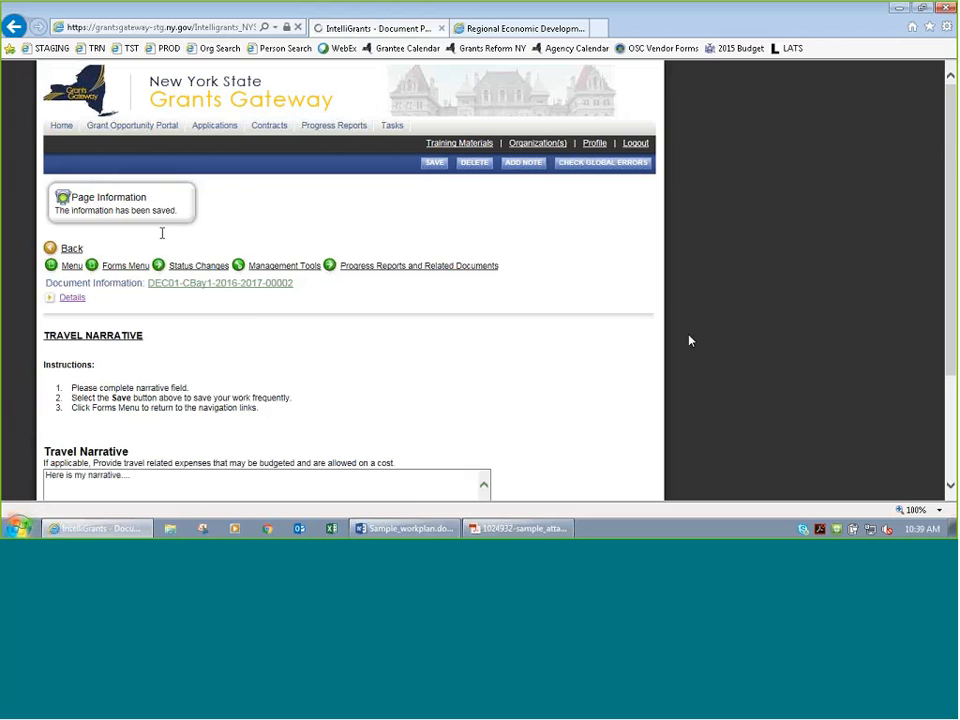
{"action": "left_click", "coordinate": [116, 272]}
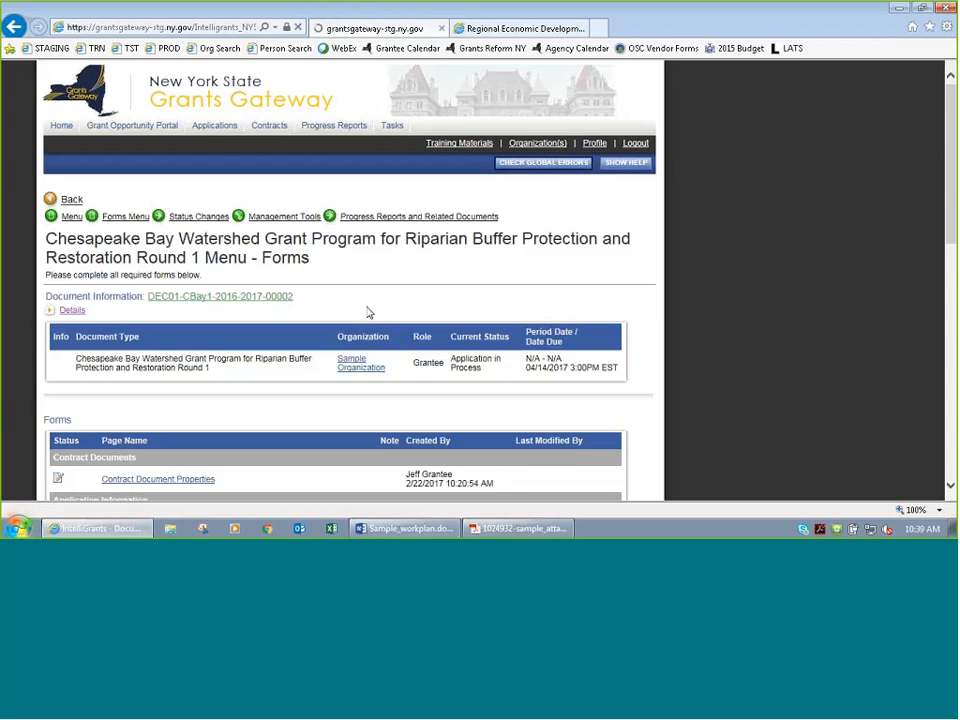
Step: Review the Expenditure Summary's $111,000 grant-funds roll-up, then return to the forms list
{"action": "scroll", "coordinate": [214, 270], "scroll_direction": "down", "scroll_amount": 15}
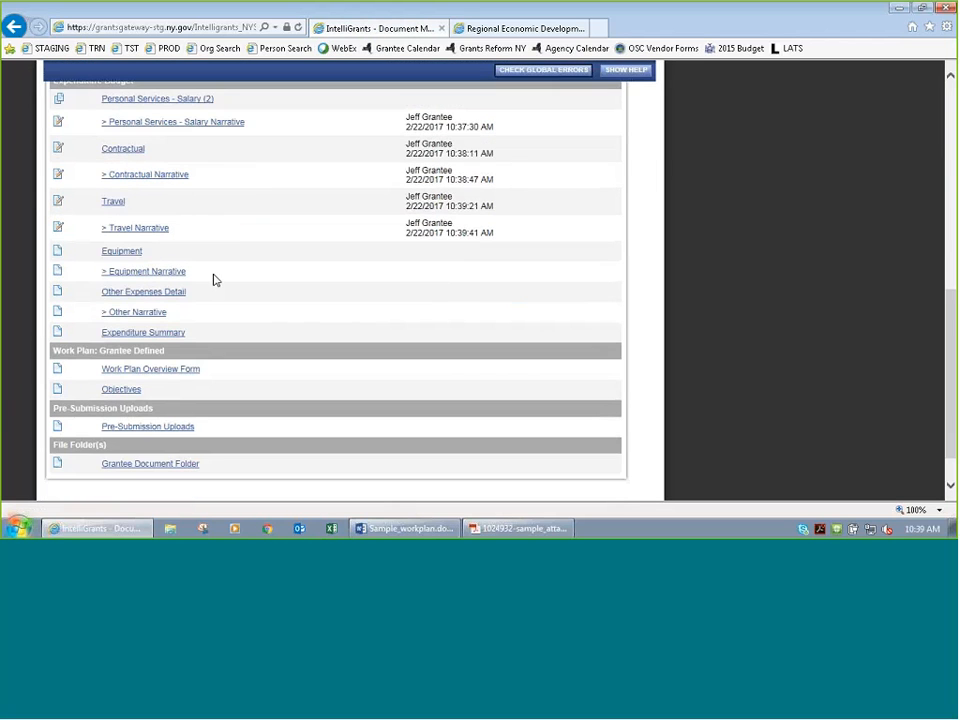
{"action": "left_click", "coordinate": [144, 337]}
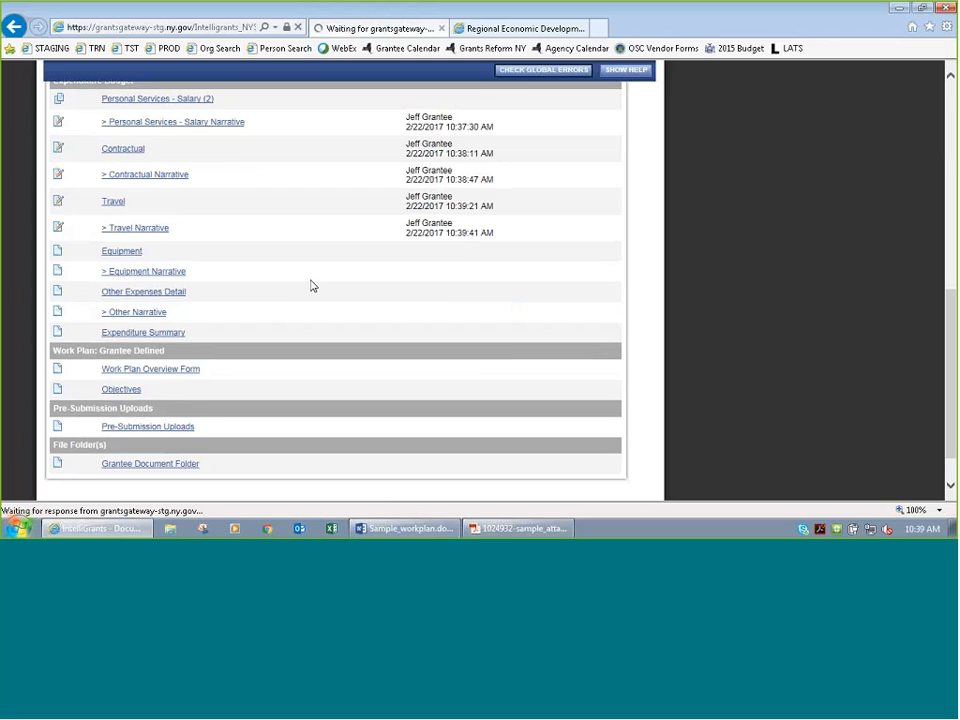
{"action": "scroll", "coordinate": [294, 313], "scroll_direction": "down", "scroll_amount": 3}
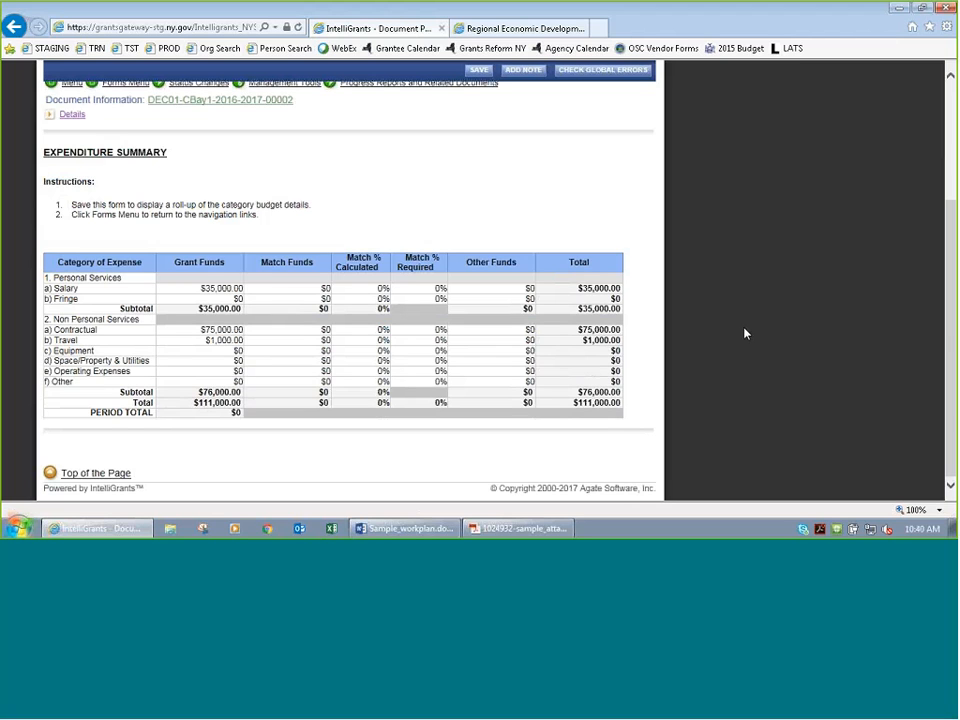
{"action": "scroll", "coordinate": [600, 355], "scroll_direction": "up", "scroll_amount": 3}
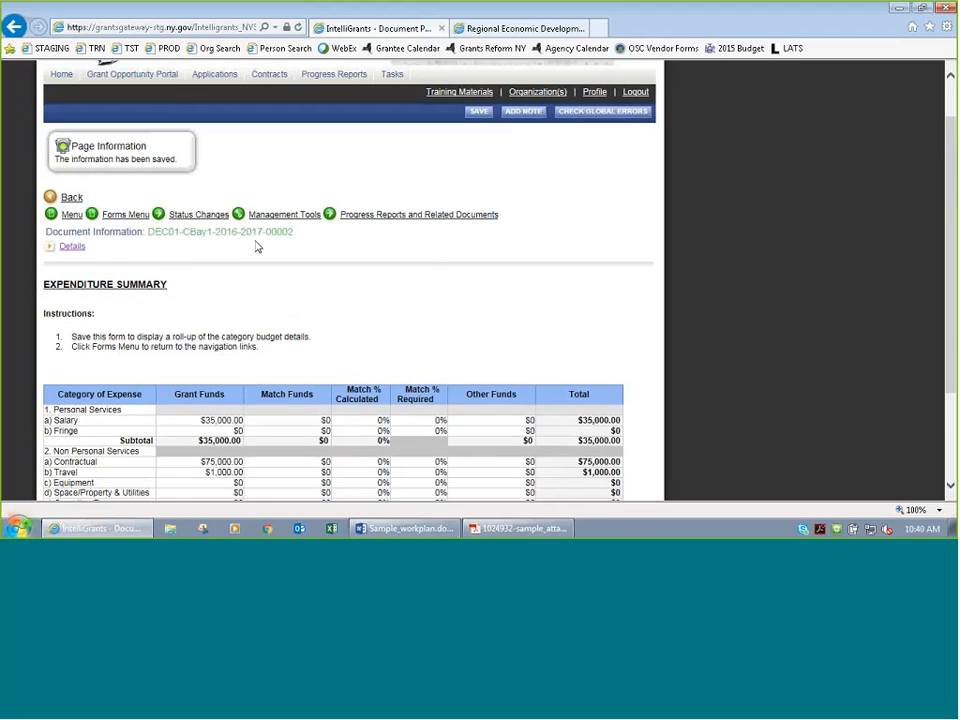
{"action": "left_click", "coordinate": [118, 215]}
{"action": "left_click", "coordinate": [115, 218]}
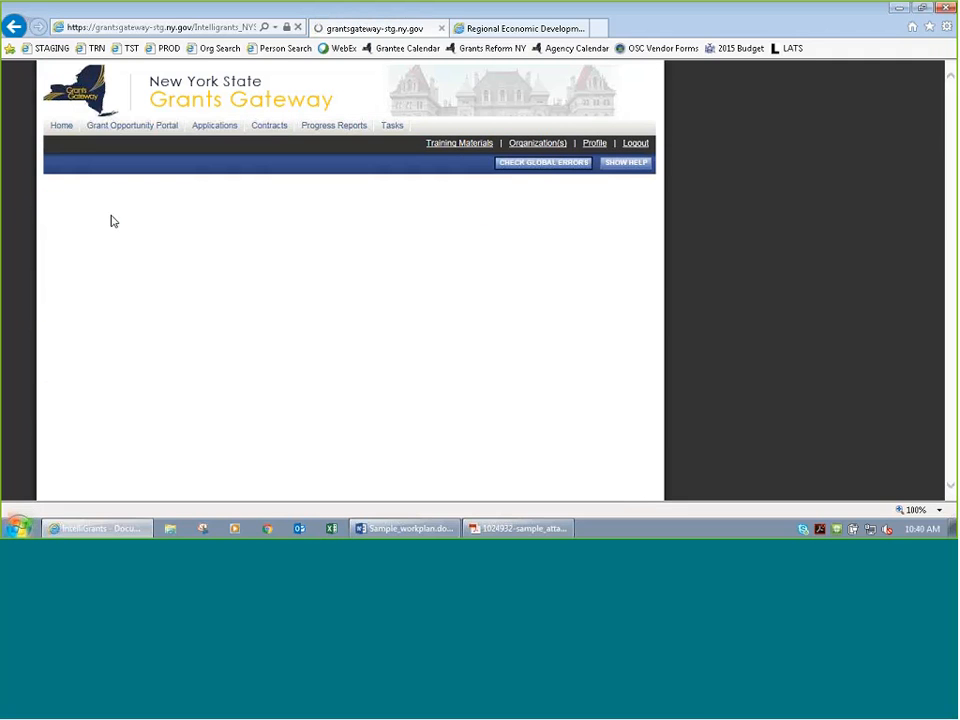
Step: Scroll down the forms list and open the Work Plan Overview Form
{"action": "scroll", "coordinate": [378, 330], "scroll_direction": "down", "scroll_amount": 4}
{"action": "scroll", "coordinate": [378, 330], "scroll_direction": "down", "scroll_amount": 3}
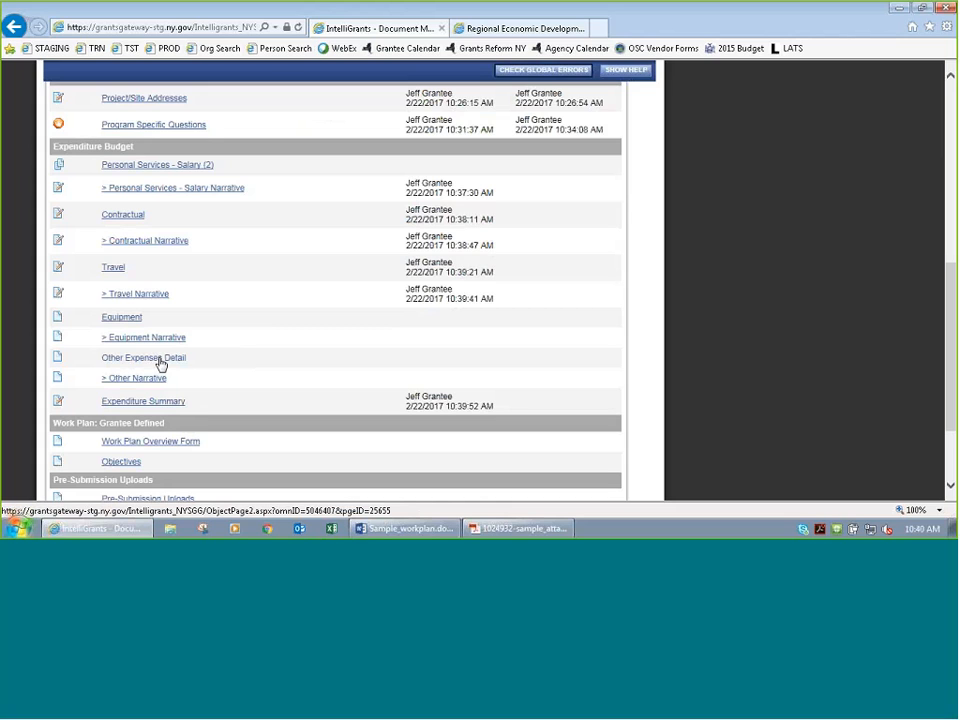
{"action": "scroll", "coordinate": [160, 365], "scroll_direction": "down", "scroll_amount": 3}
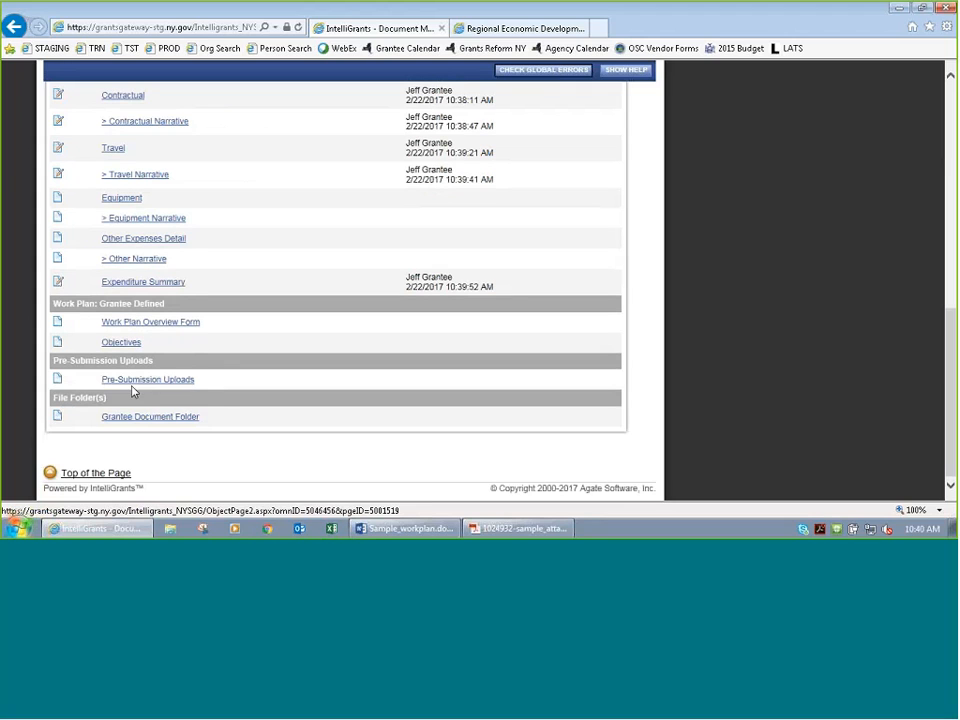
{"action": "left_click", "coordinate": [166, 326]}
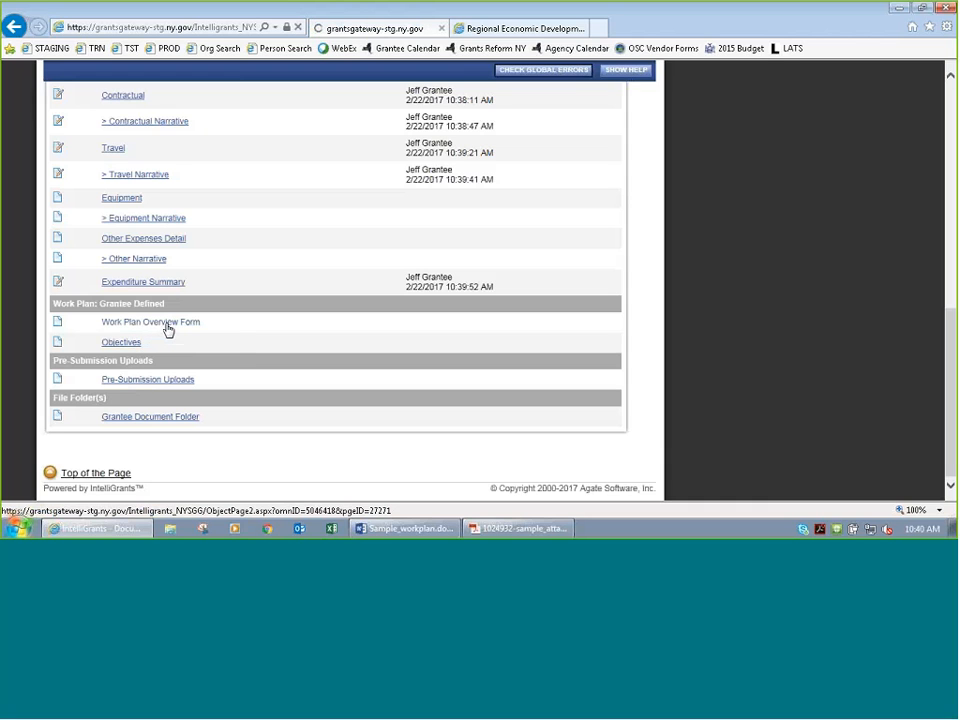
{"action": "scroll", "coordinate": [344, 335], "scroll_direction": "down", "scroll_amount": 3}
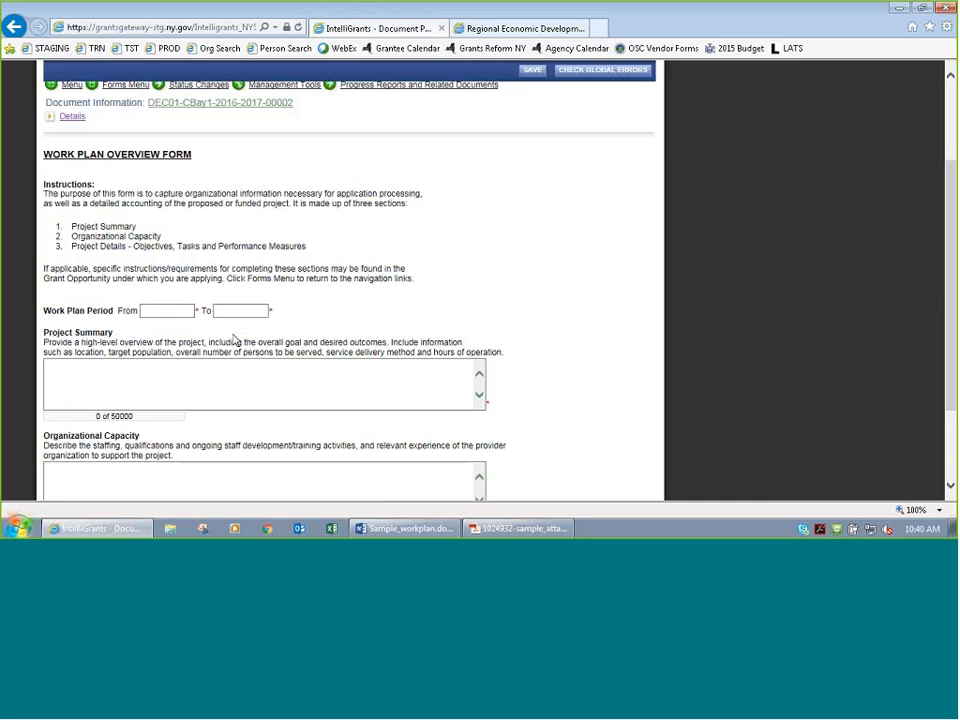
Step: Set the work plan period from 10/01/2017 to 9/30/2019
{"action": "left_click", "coordinate": [171, 311]}
{"action": "left_click", "coordinate": [275, 283]}
{"action": "left_click", "coordinate": [165, 311]}
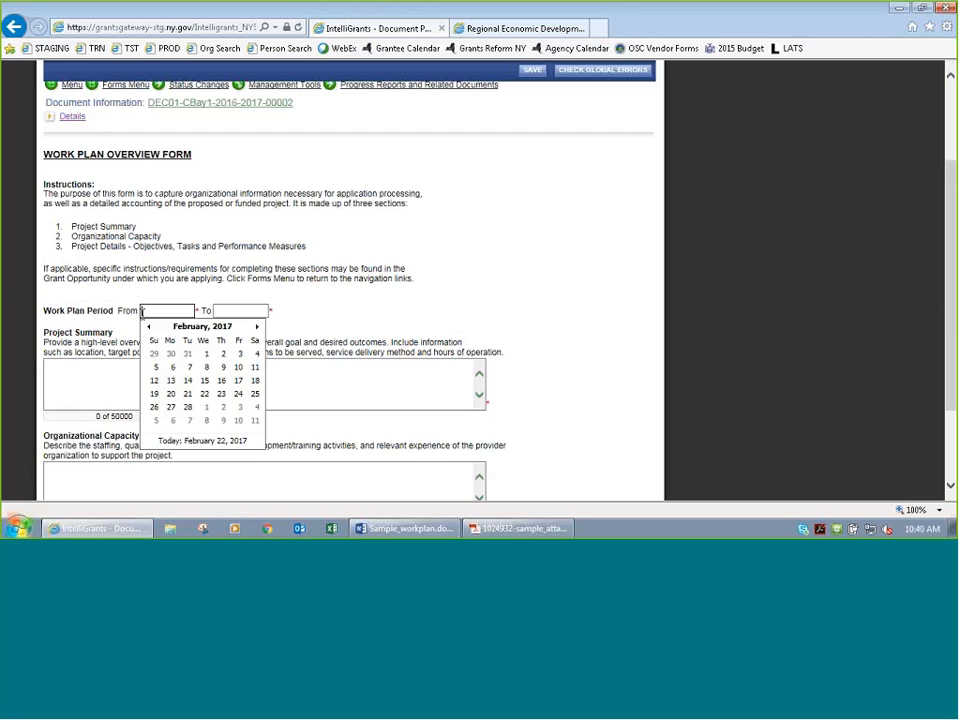
{"action": "type", "text": "10/01"}
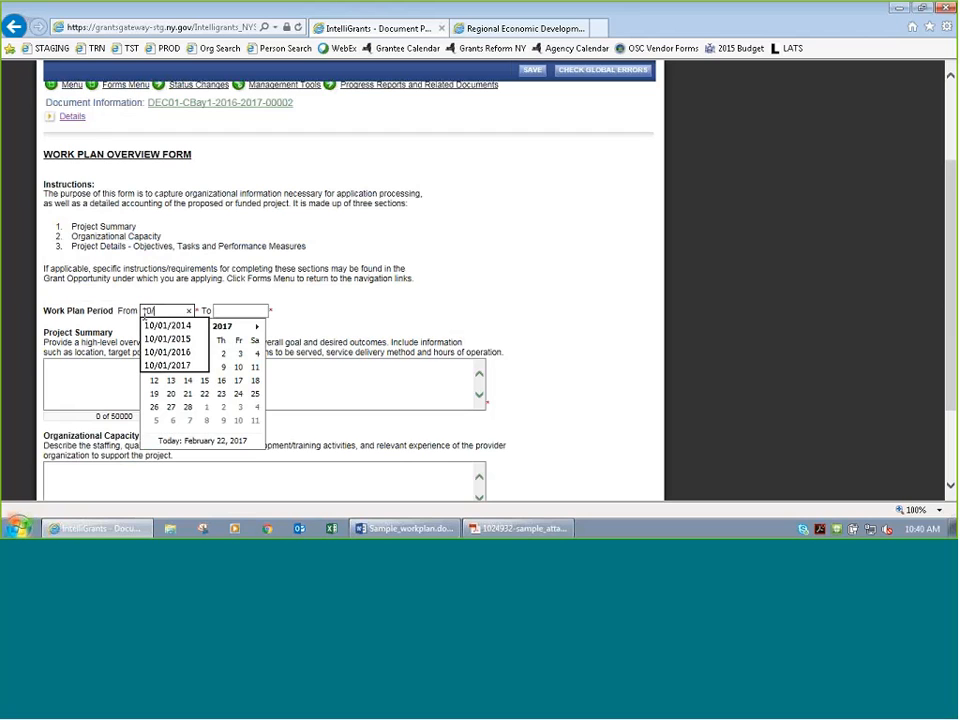
{"action": "type", "text": "/201"}
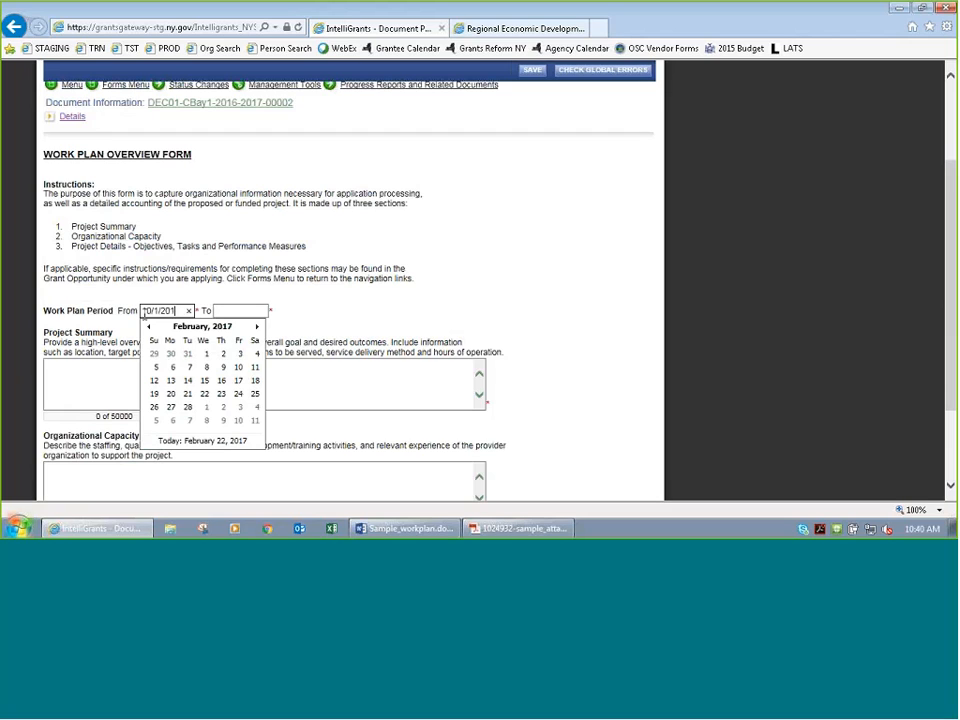
{"action": "type", "text": "7"}
{"action": "key", "text": "Tab"}
{"action": "type", "text": "9"}
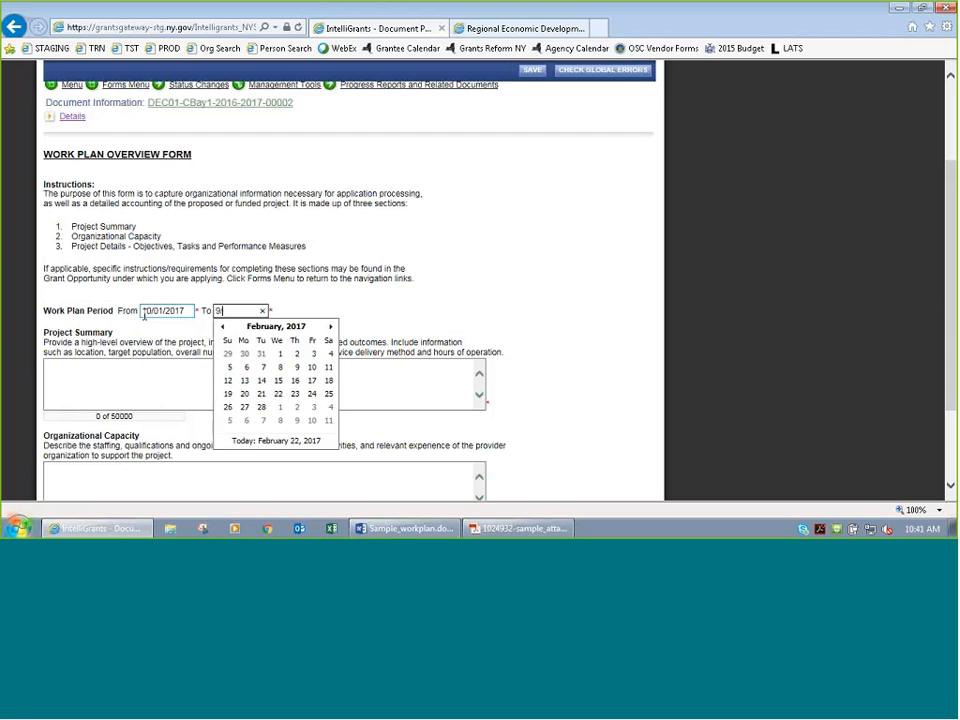
{"action": "type", "text": "/30/2019"}
{"action": "key", "text": "Tab"}
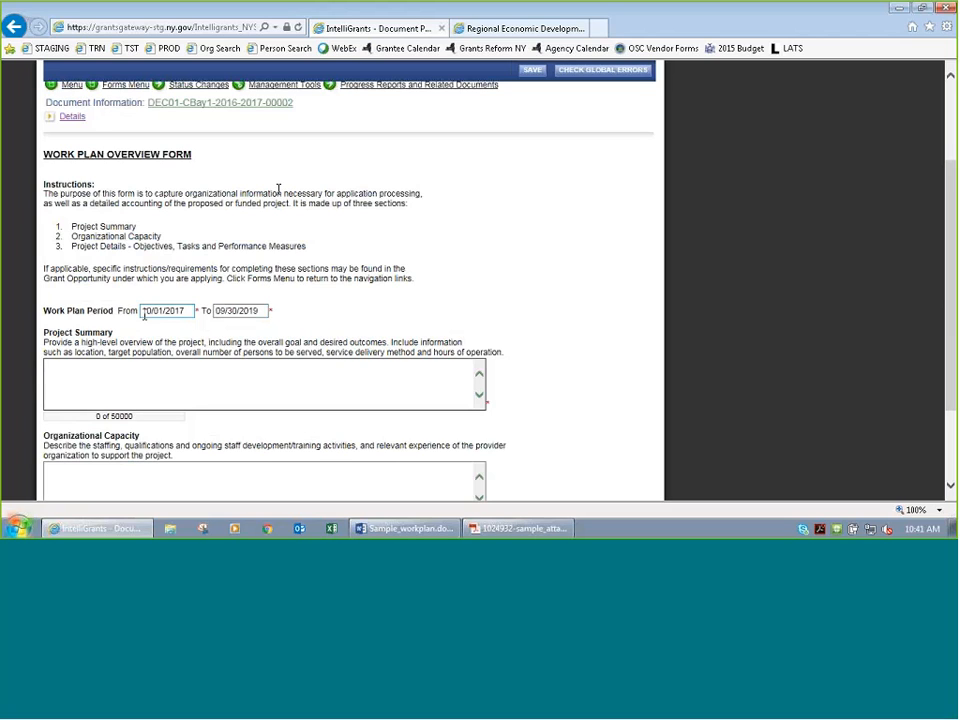
Step: Fill the Project Summary with repeated paragraphs of 'Here is my project summary.'
{"action": "scroll", "coordinate": [414, 311], "scroll_direction": "down", "scroll_amount": 3}
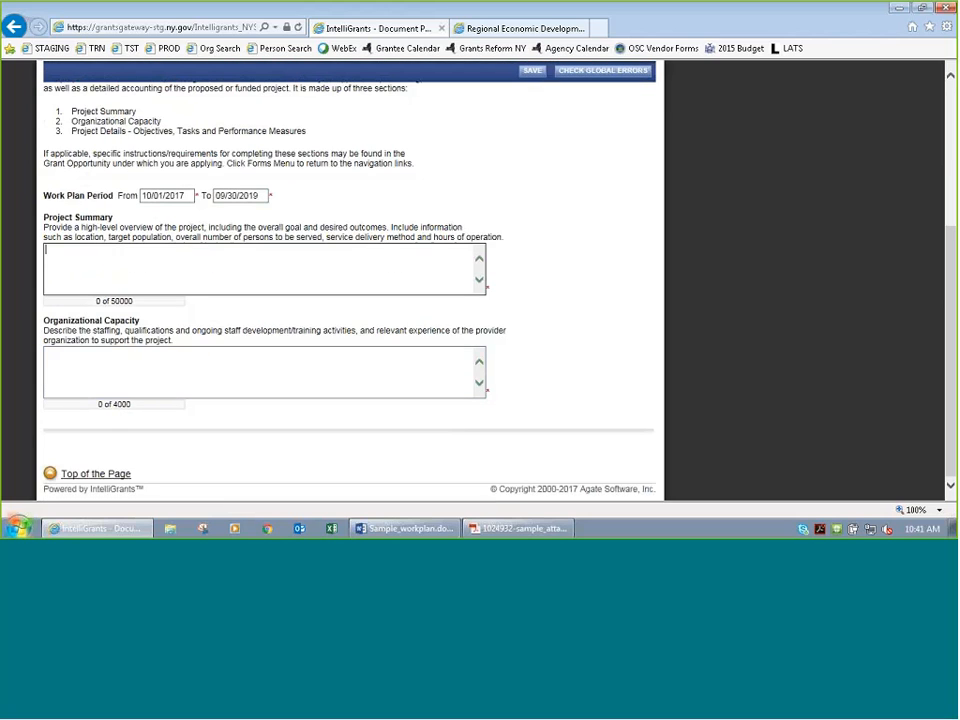
{"action": "left_click_drag", "start_coordinate": [131, 302], "coordinate": [130, 275]}
{"action": "left_click", "coordinate": [130, 275]}
{"action": "type", "text": "Here is my project summary."}
{"action": "key", "text": "ctrl+a"}
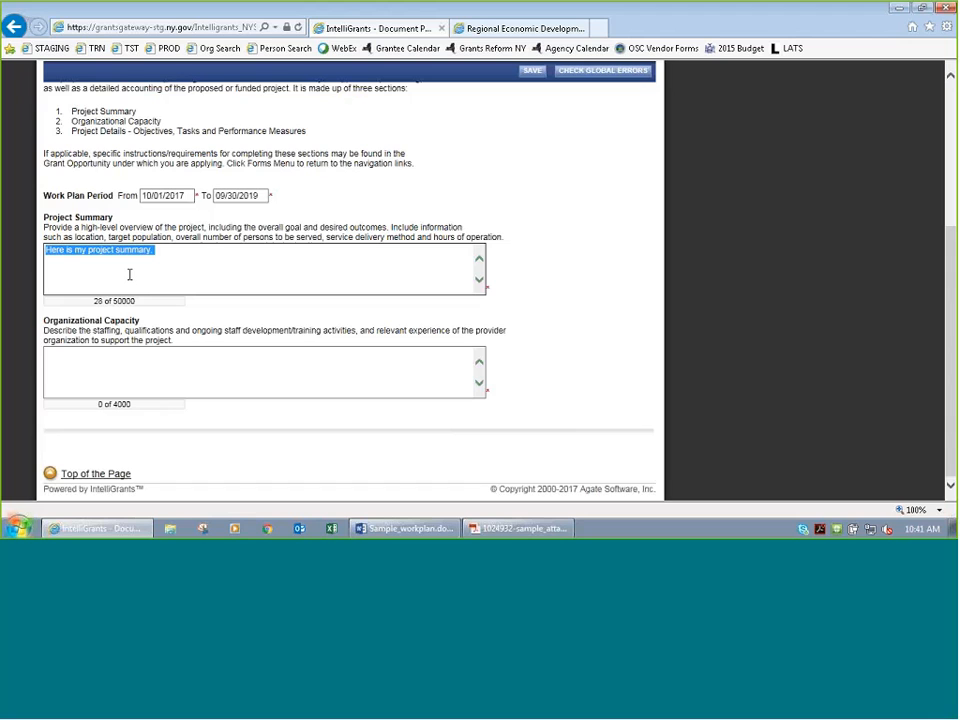
{"action": "key", "text": "ctrl+c"}
{"action": "key", "text": "ctrl+v"}
{"action": "key", "text": "ctrl+v"}
{"action": "key", "text": "ctrl+v"}
{"action": "key", "text": "ctrl+v"}
{"action": "key", "text": "ctrl+v"}
{"action": "key", "text": "ctrl+v"}
{"action": "key", "text": "ctrl+v"}
{"action": "key", "text": "ctrl+v"}
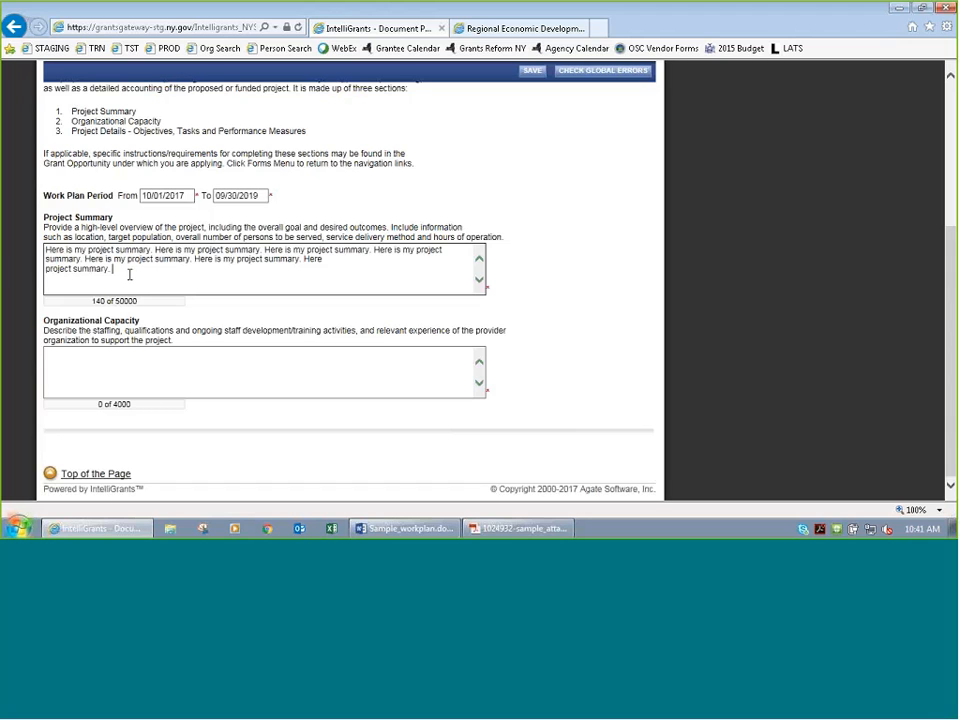
{"action": "key", "text": "Return"}
{"action": "key", "text": "Return"}
{"action": "key", "text": "ctrl+v"}
{"action": "key", "text": "ctrl+v"}
{"action": "key", "text": "ctrl+v"}
{"action": "key", "text": "ctrl+v"}
{"action": "key", "text": "ctrl+v"}
{"action": "key", "text": "ctrl+v"}
{"action": "key", "text": "ctrl+v"}
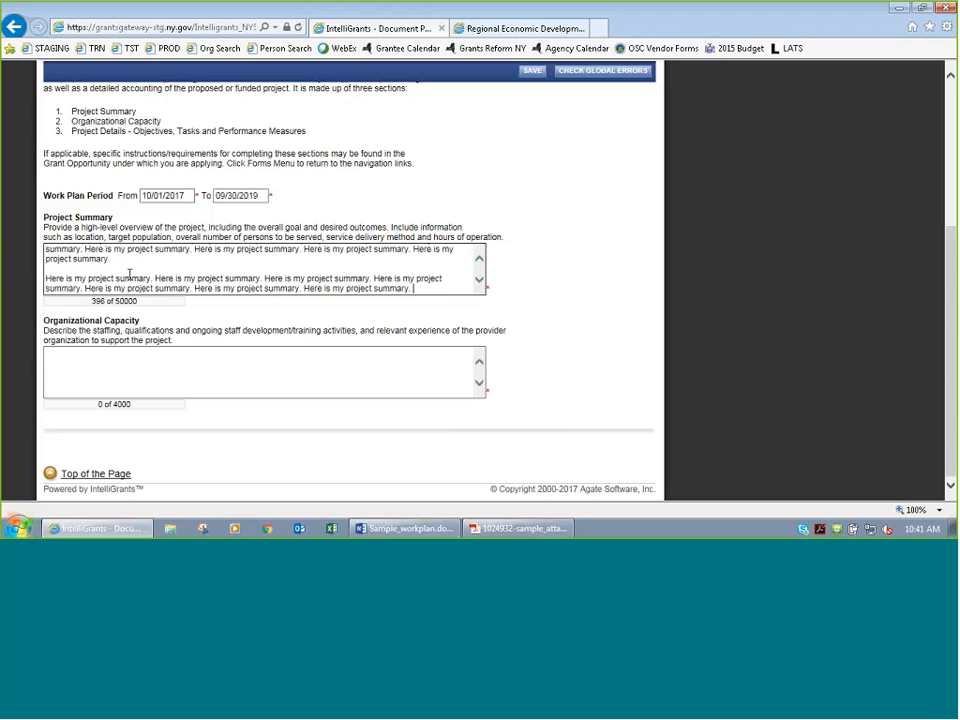
{"action": "key", "text": "Return"}
{"action": "key", "text": "Return"}
{"action": "key", "text": "ctrl+v"}
{"action": "key", "text": "ctrl+v"}
{"action": "key", "text": "ctrl+v"}
{"action": "key", "text": "ctrl+v"}
{"action": "key", "text": "ctrl+v"}
{"action": "key", "text": "ctrl+v"}
{"action": "key", "text": "Return"}
{"action": "key", "text": "Return"}
{"action": "key", "text": "ctrl+v"}
{"action": "key", "text": "ctrl+v"}
{"action": "key", "text": "ctrl+v"}
{"action": "key", "text": "ctrl+v"}
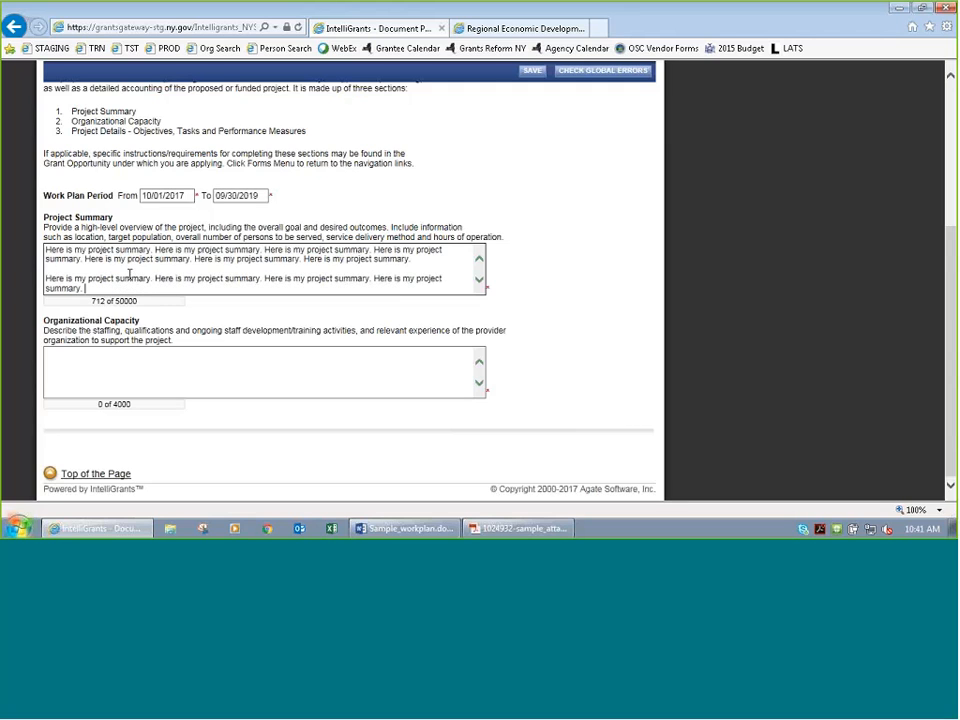
{"action": "key", "text": "ctrl+v"}
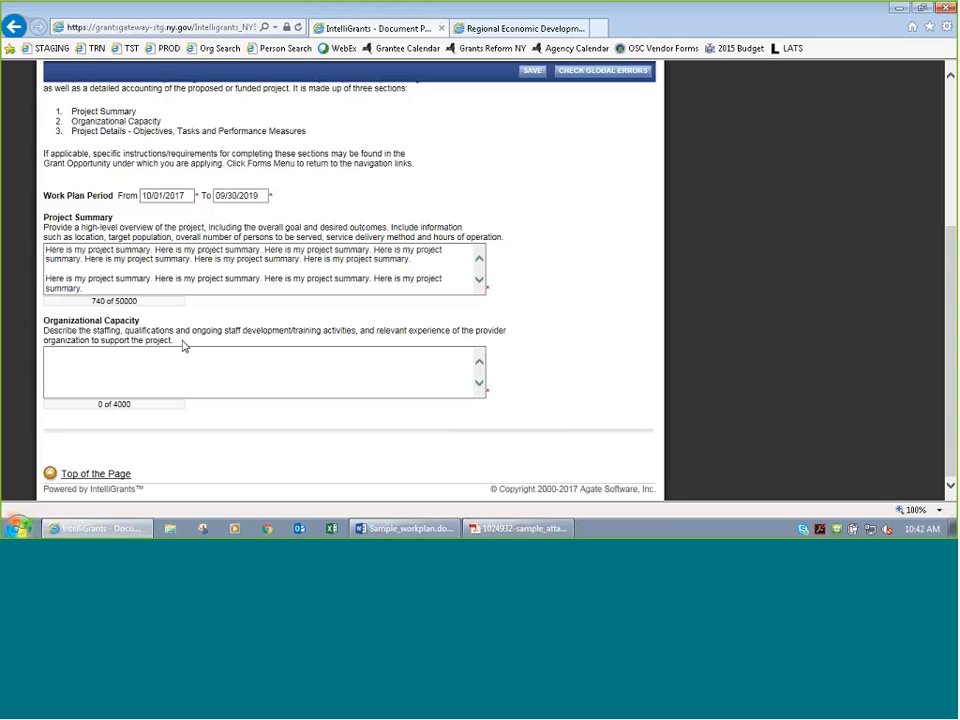
Step: Enter 'Here is my answer.' repeatedly in Organizational Capacity and save the form
{"action": "left_click", "coordinate": [166, 366]}
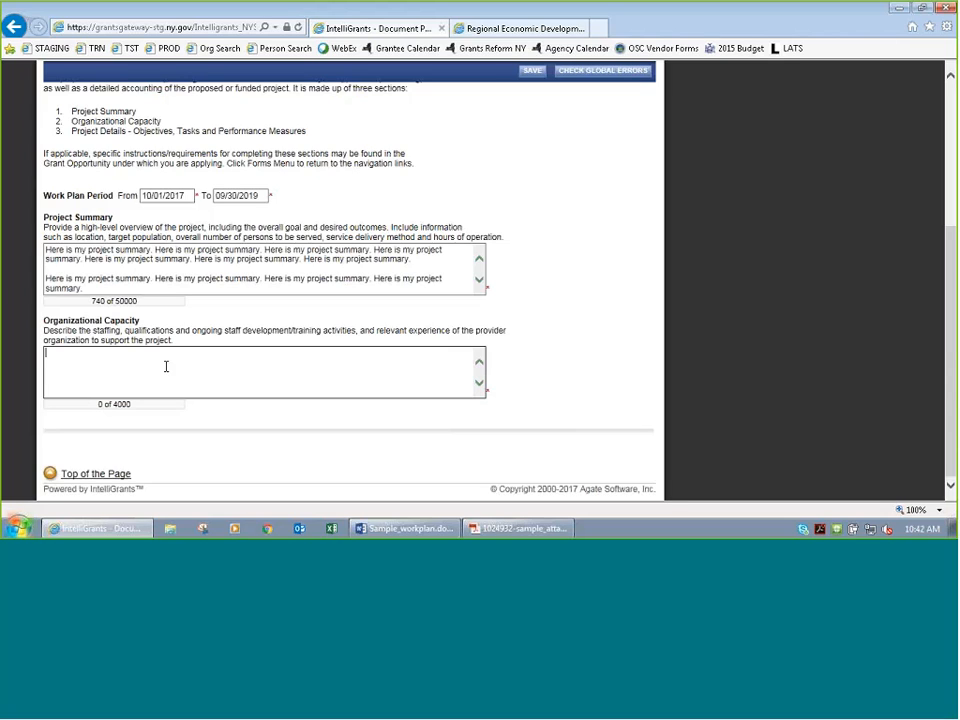
{"action": "type", "text": "Here is my answer."}
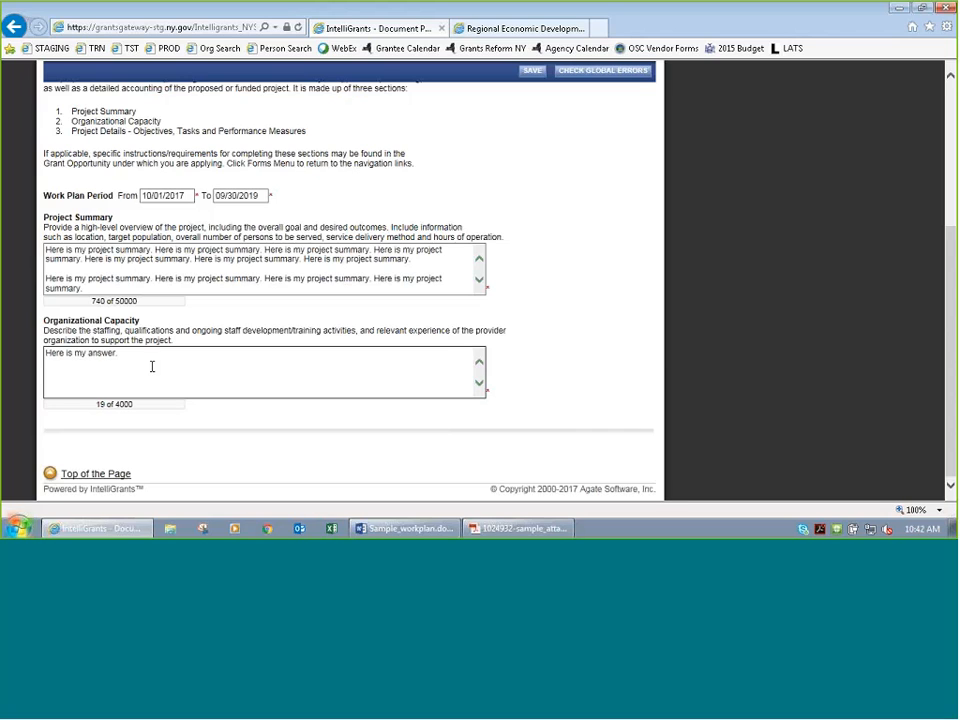
{"action": "key", "text": "ctrl+v"}
{"action": "key", "text": "ctrl+v"}
{"action": "key", "text": "ctrl+v"}
{"action": "key", "text": "ctrl+v"}
{"action": "key", "text": "ctrl+v"}
{"action": "key", "text": "ctrl+v"}
{"action": "key", "text": "ctrl+v"}
{"action": "key", "text": "ctrl+v"}
{"action": "key", "text": "ctrl+v"}
{"action": "key", "text": "ctrl+v"}
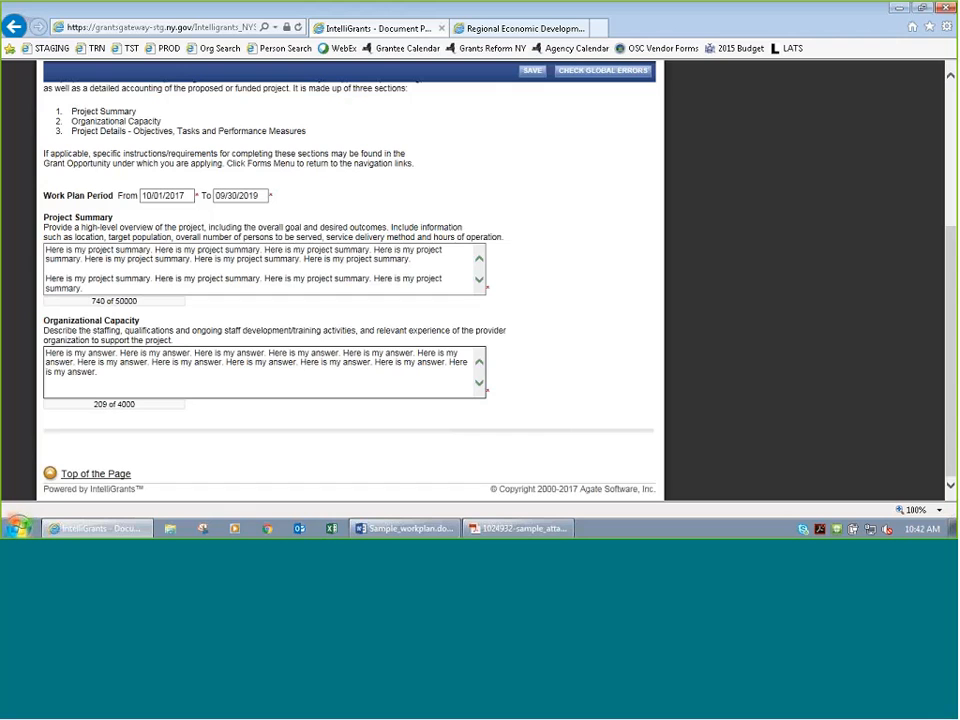
{"action": "left_click", "coordinate": [532, 71]}
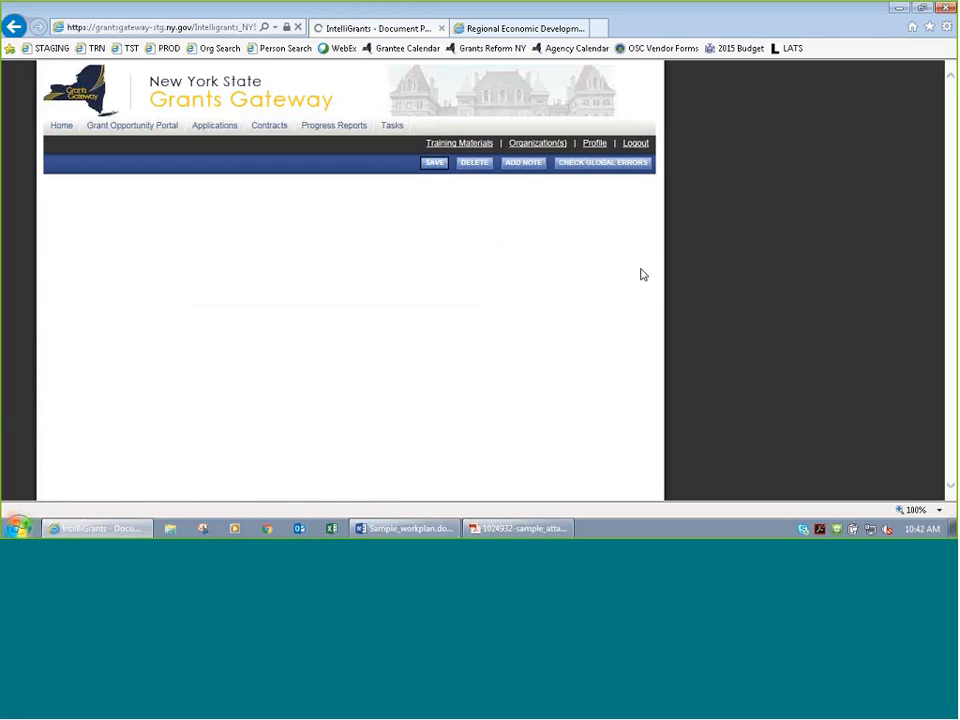
Step: Highlight the Project Summary, Organizational Capacity, Objectives and Performance Measures wording in the instructions
{"action": "scroll", "coordinate": [194, 288], "scroll_direction": "down", "scroll_amount": 3}
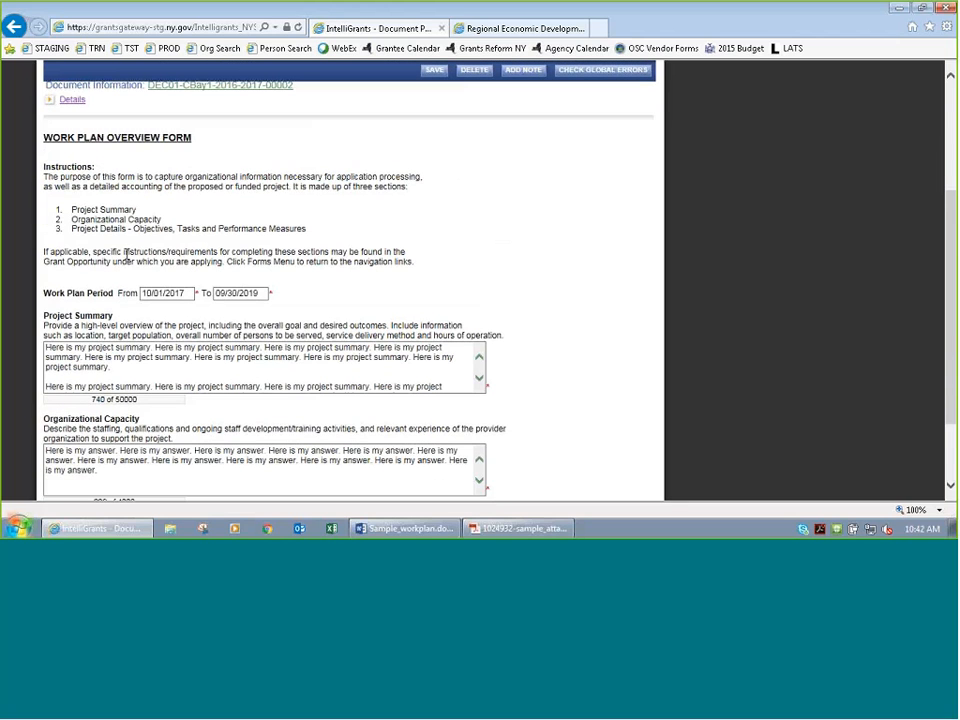
{"action": "triple_click", "coordinate": [74, 209]}
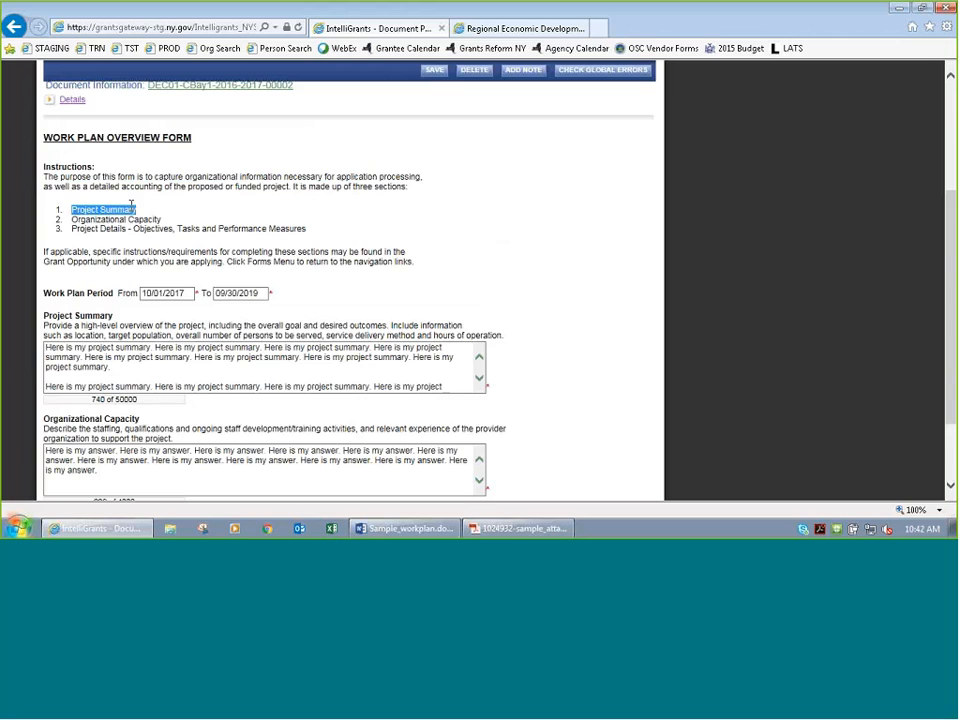
{"action": "left_click_drag", "start_coordinate": [71, 219], "coordinate": [160, 219]}
{"action": "left_click", "coordinate": [111, 229]}
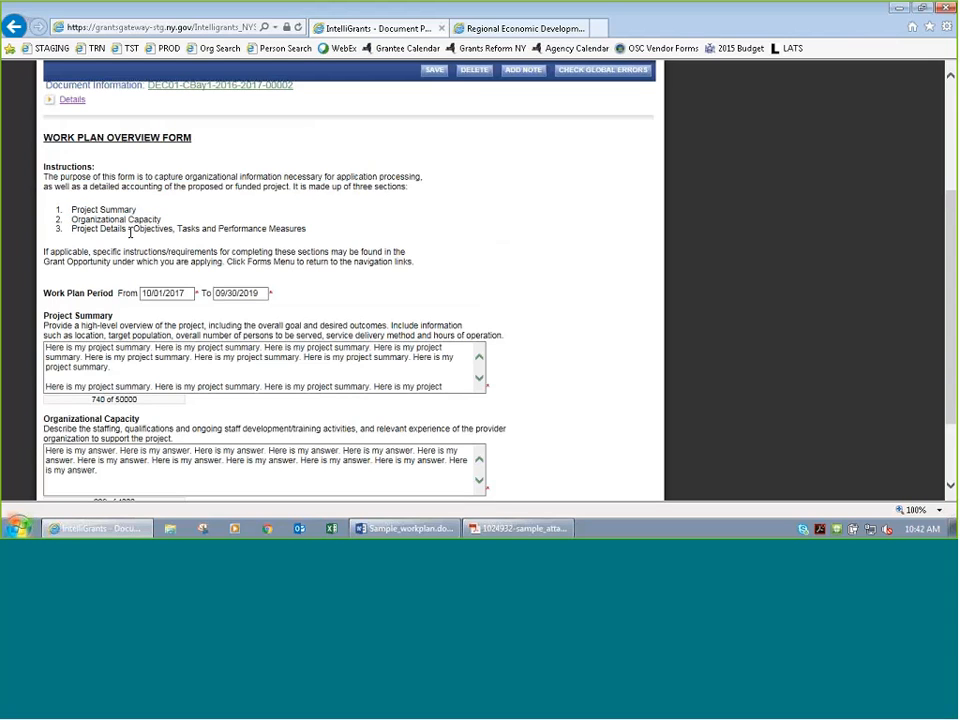
{"action": "left_click_drag", "start_coordinate": [133, 231], "coordinate": [300, 231]}
{"action": "left_click", "coordinate": [356, 233]}
Step: Go to the work plan Objectives page from the navigation links
{"action": "scroll", "coordinate": [359, 240], "scroll_direction": "down", "scroll_amount": 1}
{"action": "scroll", "coordinate": [359, 240], "scroll_direction": "up", "scroll_amount": 3}
{"action": "mouse_move", "coordinate": [133, 207]}
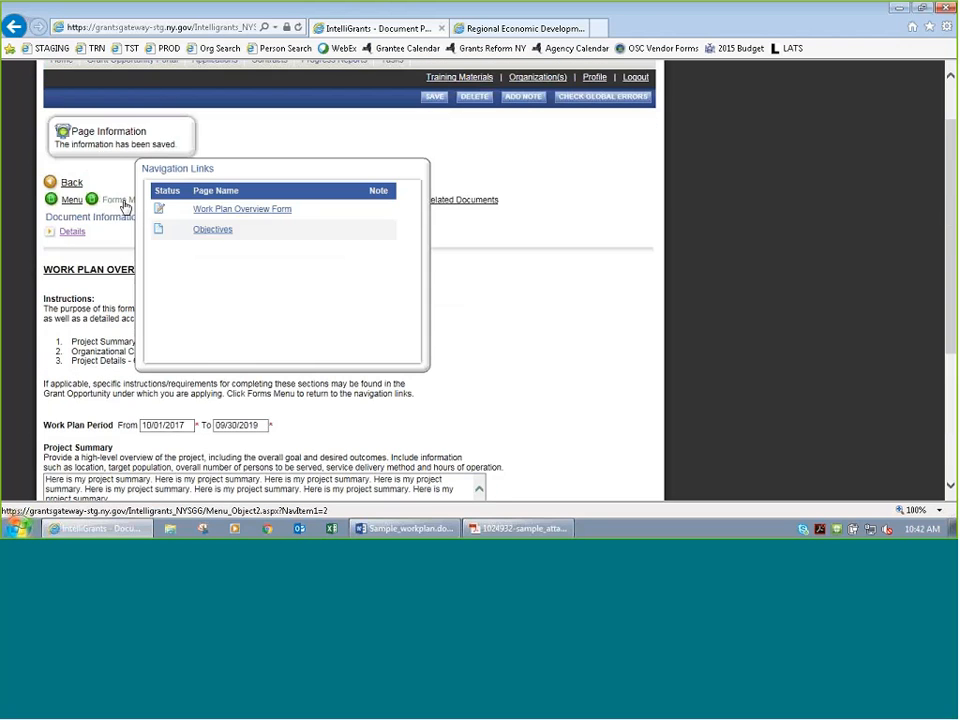
{"action": "left_click", "coordinate": [218, 232]}
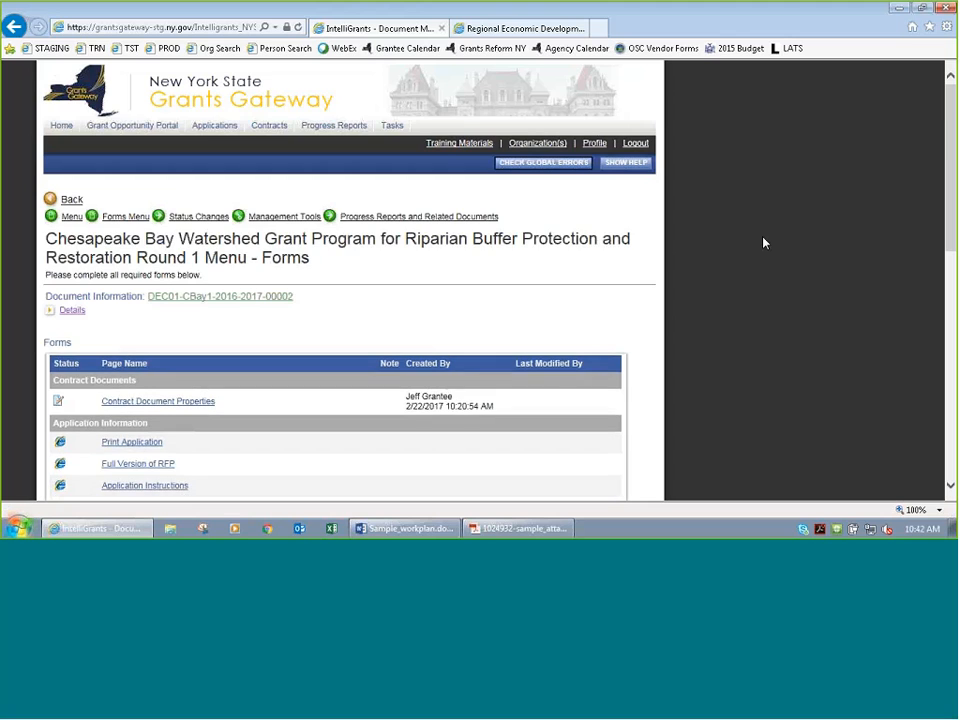
Step: Open Pre-Submission Uploads from the bottom of the Forms Menu and point out the Work Plan Worksheet section
{"action": "scroll", "coordinate": [765, 244], "scroll_direction": "down", "scroll_amount": 5}
{"action": "scroll", "coordinate": [766, 245], "scroll_direction": "down", "scroll_amount": 5}
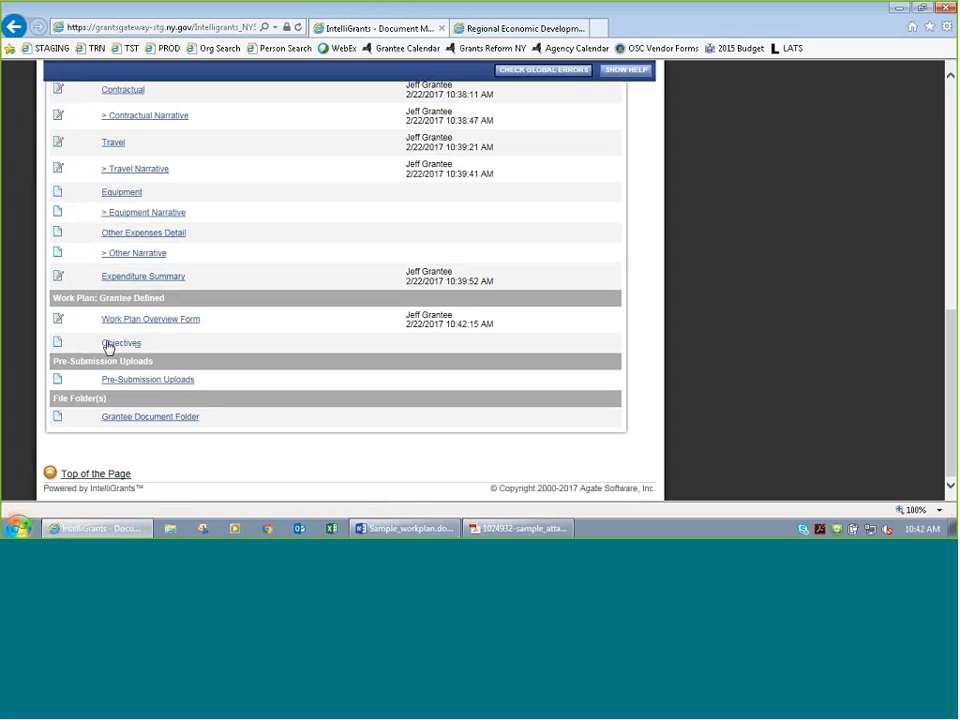
{"action": "left_click", "coordinate": [137, 388]}
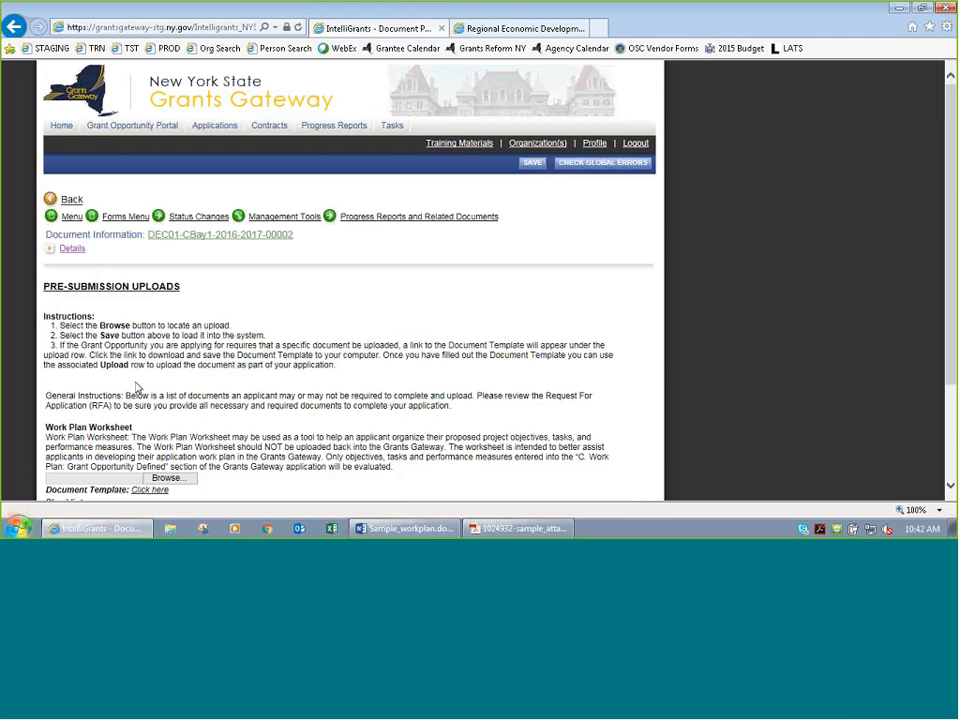
{"action": "scroll", "coordinate": [690, 284], "scroll_direction": "down", "scroll_amount": 3}
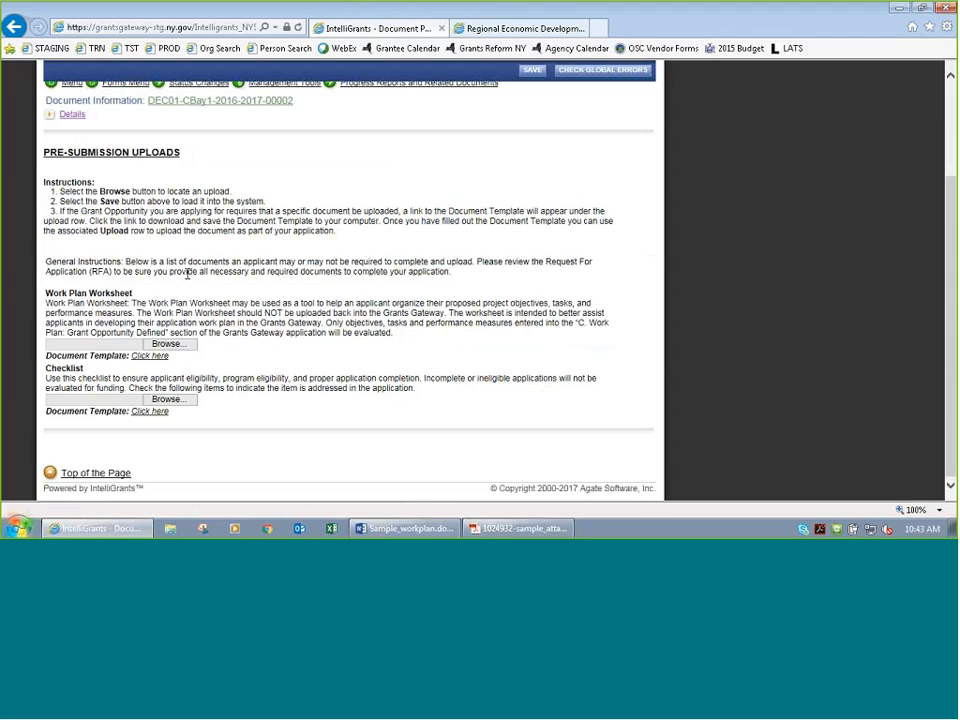
{"action": "left_click_drag", "start_coordinate": [133, 293], "coordinate": [64, 295]}
{"action": "left_click", "coordinate": [95, 321]}
Step: Download the Work Plan Worksheet template after deleting .stg from the URL, then open it in Word
{"action": "left_click", "coordinate": [145, 357]}
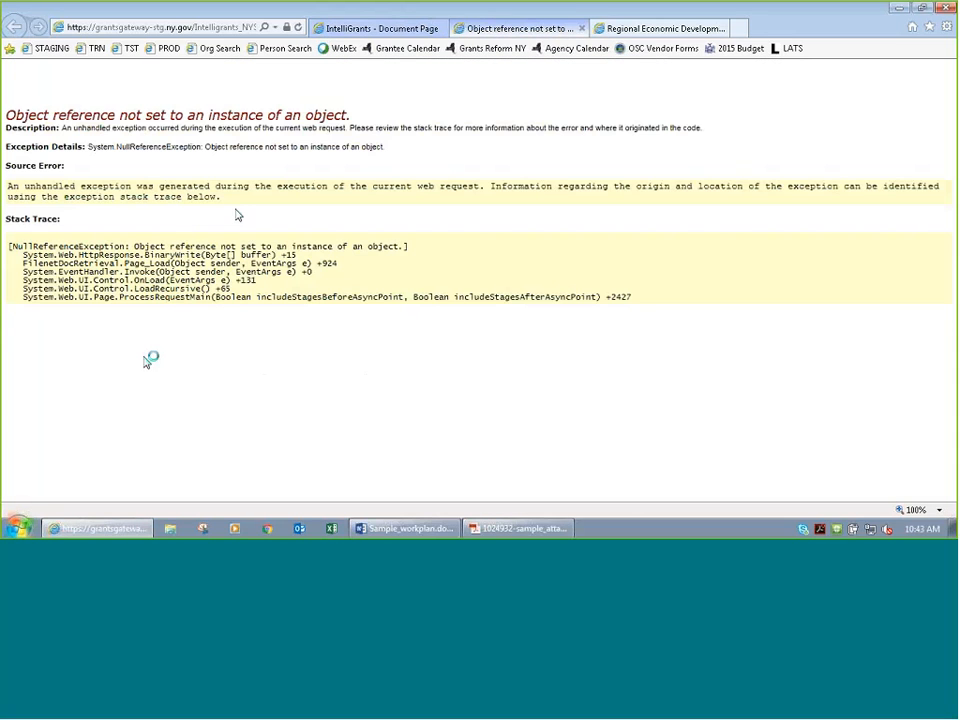
{"action": "left_click", "coordinate": [173, 26]}
{"action": "key", "text": "Home"}
{"action": "key", "text": "Right"}
{"action": "key", "text": "Right"}
{"action": "key", "text": "Right"}
{"action": "key", "text": "Right"}
{"action": "key", "text": "Right"}
{"action": "key", "text": "Right"}
{"action": "key", "text": "Right"}
{"action": "key", "text": "Right"}
{"action": "key", "text": "Right"}
{"action": "key", "text": "Right"}
{"action": "key", "text": "Right"}
{"action": "key", "text": "Right"}
{"action": "key", "text": "Right"}
{"action": "key", "text": "Right"}
{"action": "key", "text": "Right"}
{"action": "key", "text": "Right"}
{"action": "key", "text": "Right"}
{"action": "key", "text": "Right"}
{"action": "key", "text": "Right"}
{"action": "key", "text": "Right"}
{"action": "key", "text": "Right"}
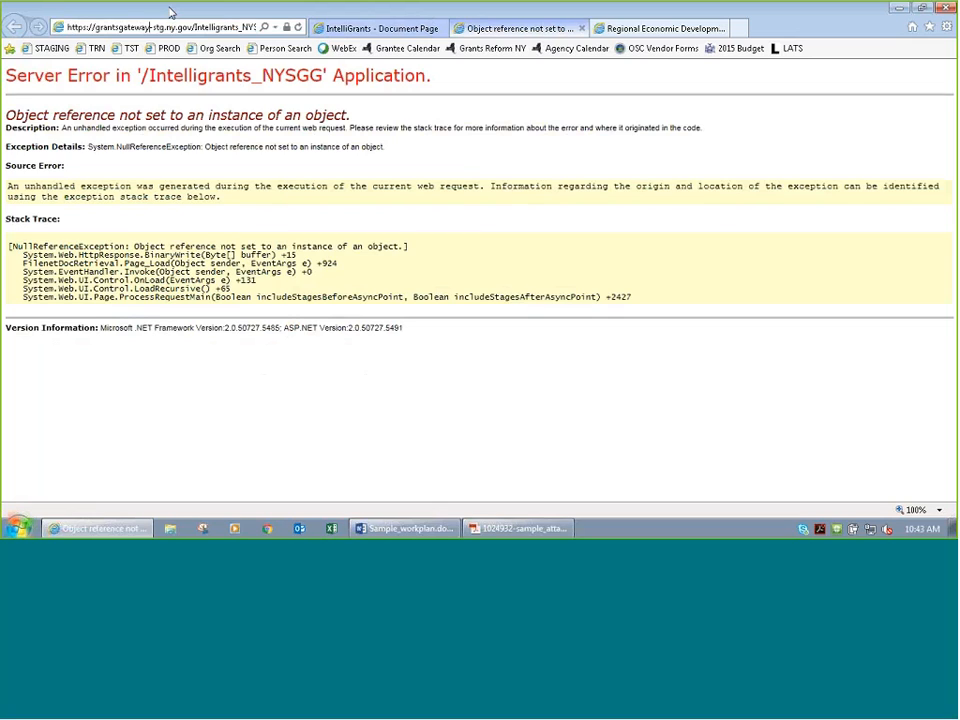
{"action": "key", "text": "Delete"}
{"action": "key", "text": "Delete"}
{"action": "key", "text": "Delete"}
{"action": "key", "text": "Delete"}
{"action": "key", "text": "Return"}
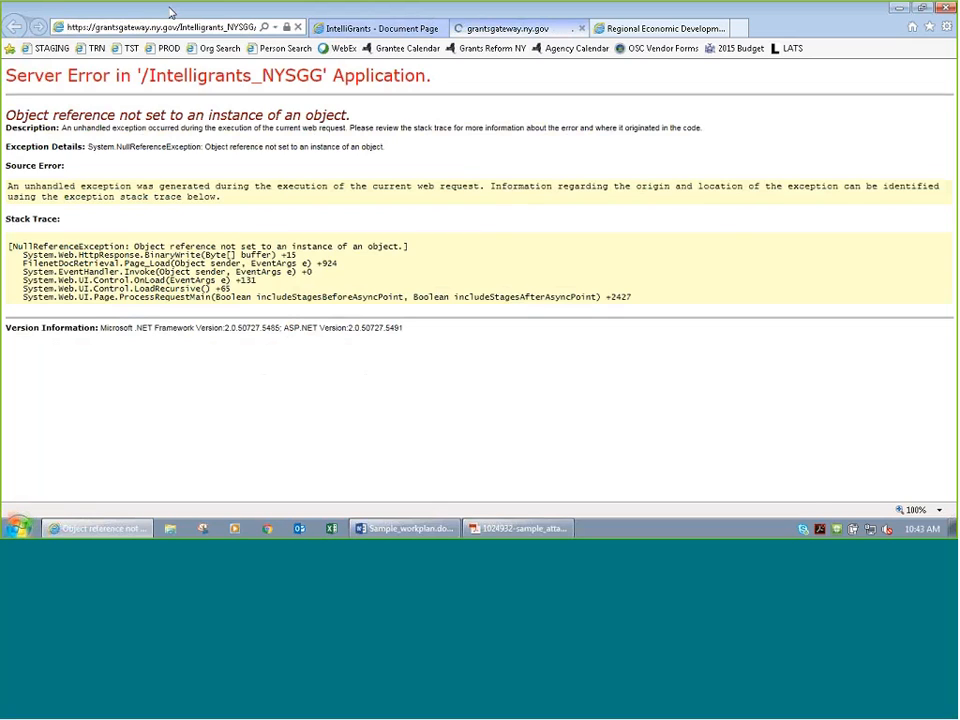
{"action": "left_click", "coordinate": [651, 502]}
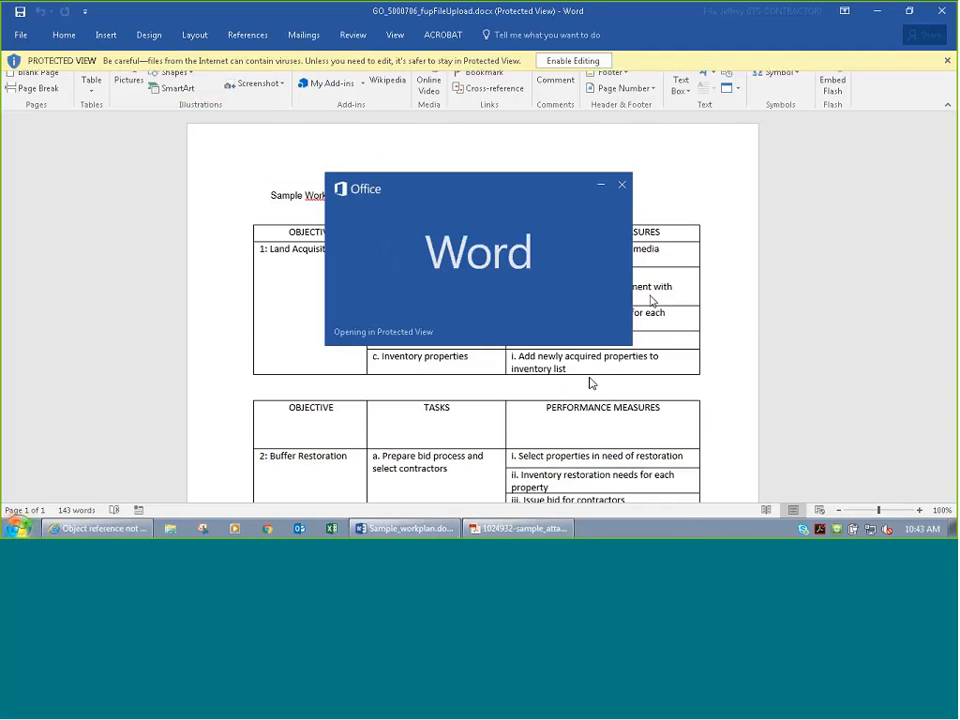
Step: Enable editing in the Work Plan Worksheet and scroll from Project Name to the detail table
{"action": "left_click", "coordinate": [587, 63]}
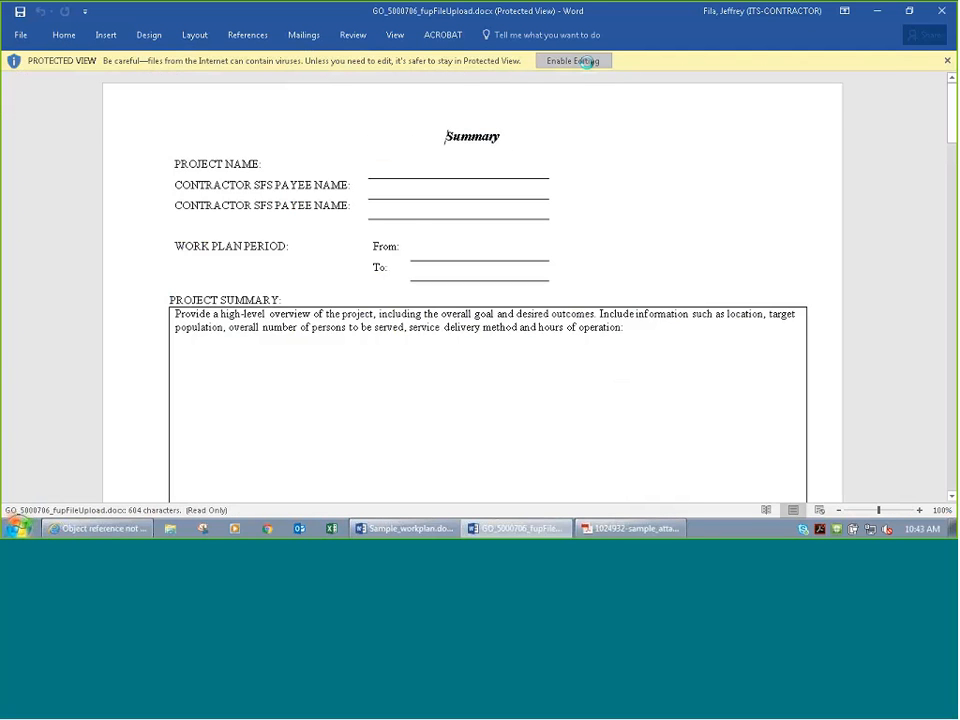
{"action": "left_click", "coordinate": [396, 194]}
{"action": "scroll", "coordinate": [328, 236], "scroll_direction": "down", "scroll_amount": 1}
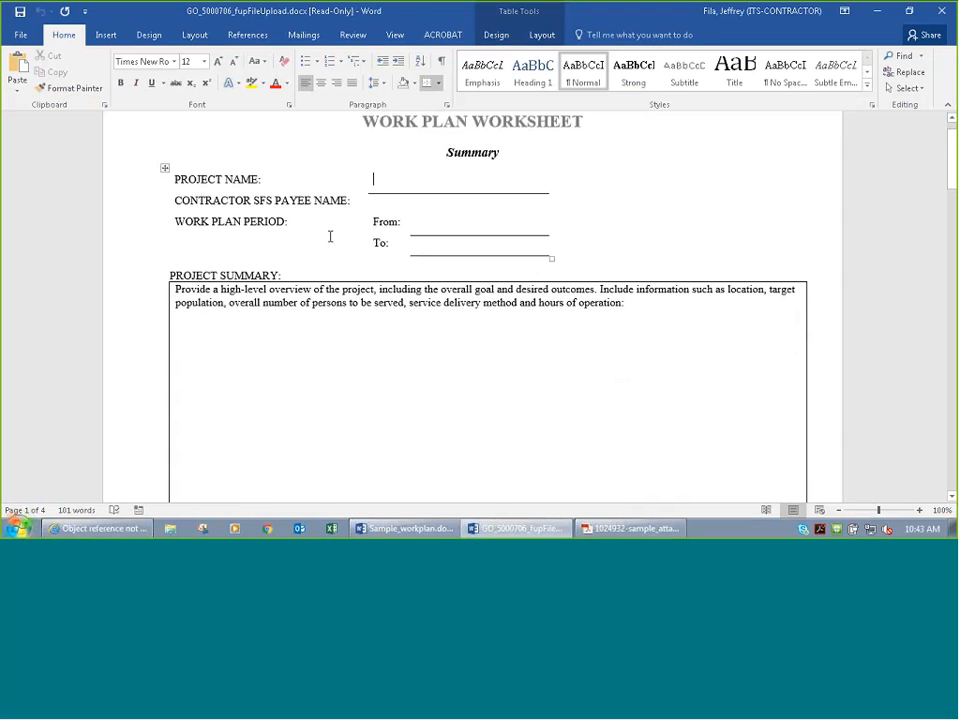
{"action": "scroll", "coordinate": [300, 246], "scroll_direction": "down", "scroll_amount": 3}
{"action": "left_click", "coordinate": [300, 252]}
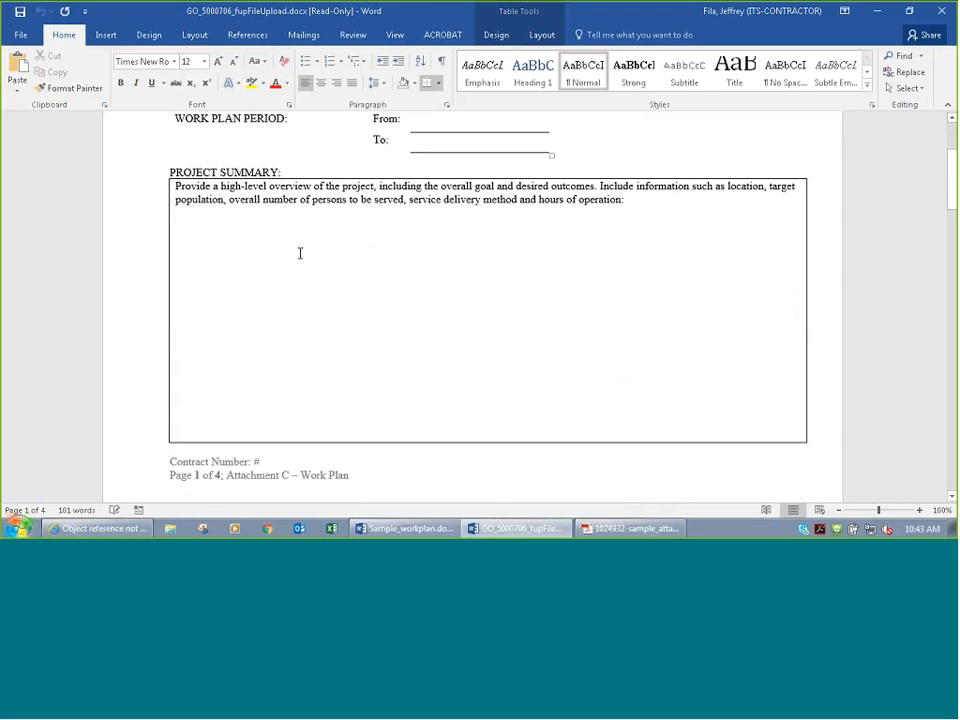
{"action": "scroll", "coordinate": [300, 256], "scroll_direction": "down", "scroll_amount": 13}
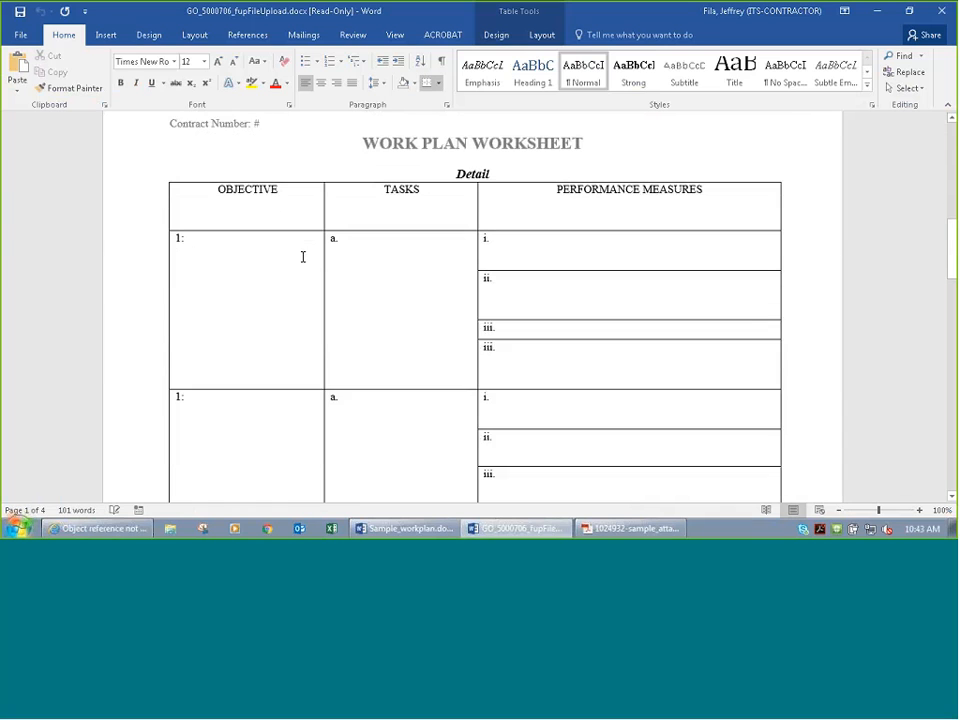
{"action": "scroll", "coordinate": [296, 272], "scroll_direction": "down", "scroll_amount": 2}
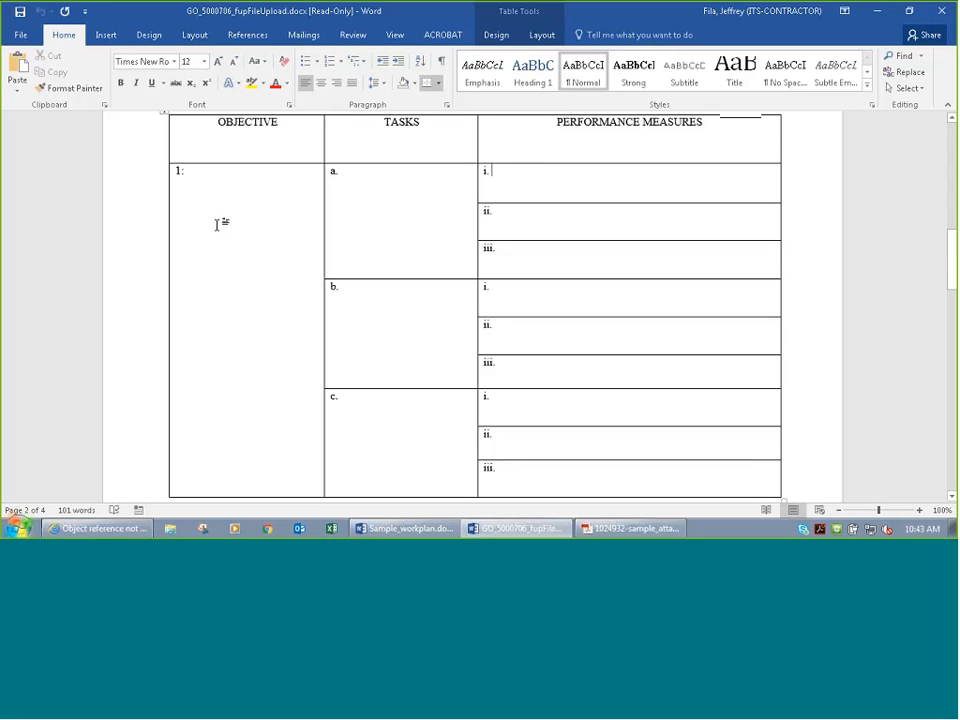
{"action": "scroll", "coordinate": [238, 243], "scroll_direction": "down", "scroll_amount": 15}
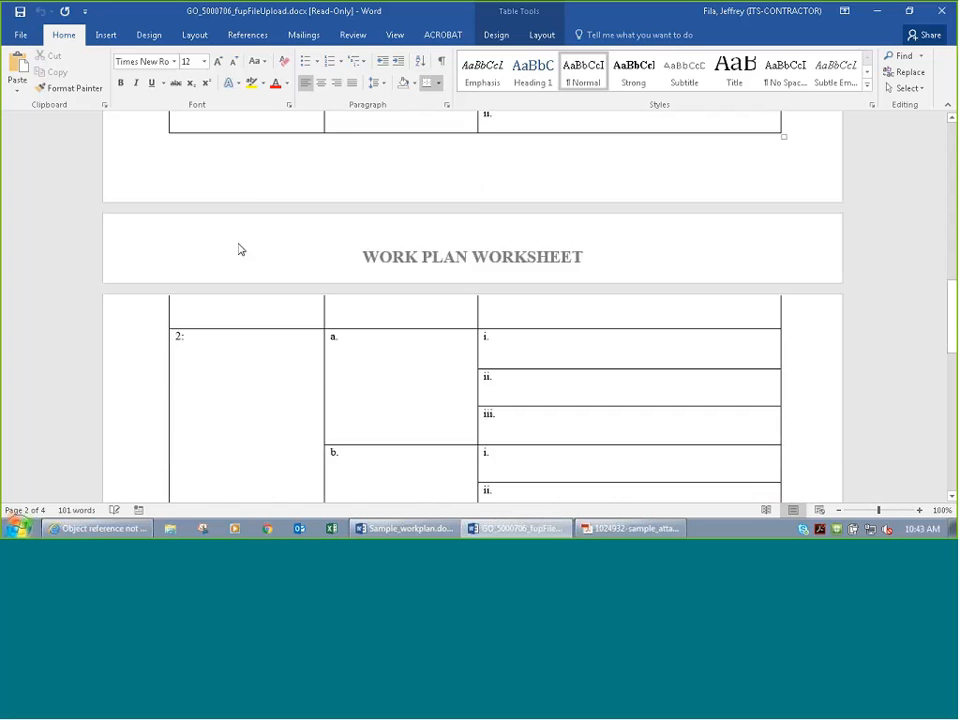
{"action": "scroll", "coordinate": [238, 243], "scroll_direction": "down", "scroll_amount": 15}
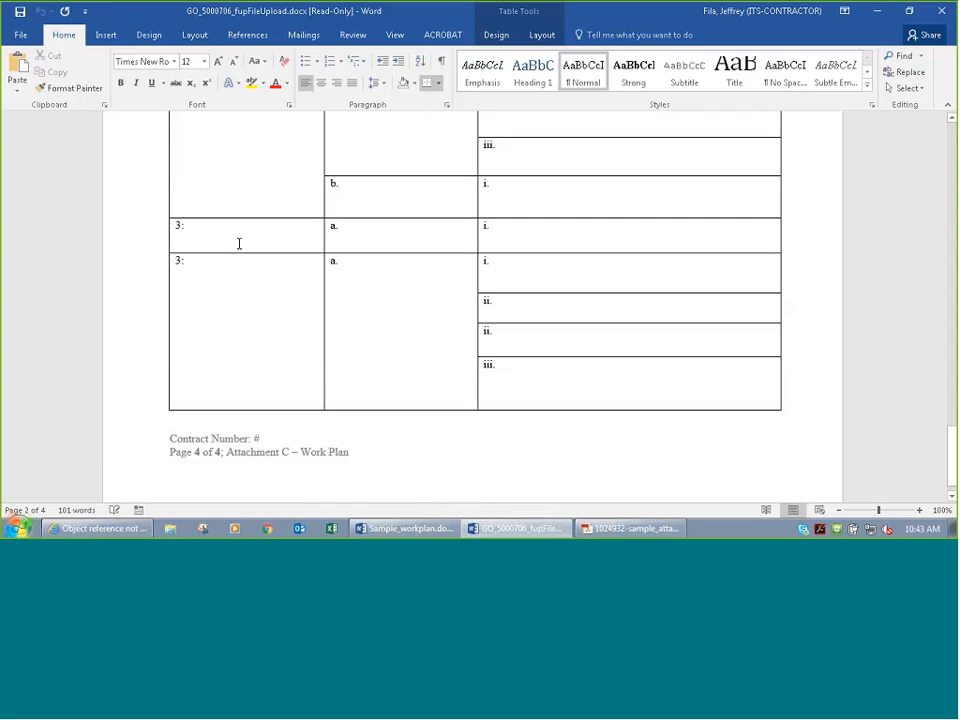
{"action": "scroll", "coordinate": [313, 415], "scroll_direction": "down", "scroll_amount": 4}
{"action": "scroll", "coordinate": [313, 415], "scroll_direction": "up", "scroll_amount": 20}
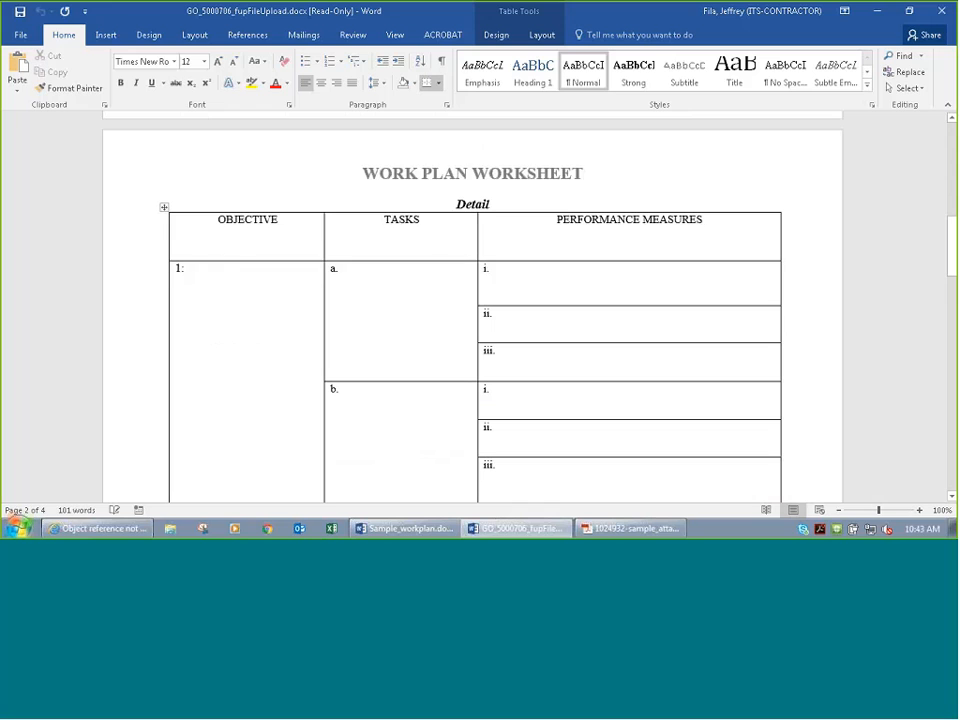
Step: Highlight the OBJECTIVE, TASKS and PERFORMANCE MEASURES column headings of the table
{"action": "double_click", "coordinate": [250, 224]}
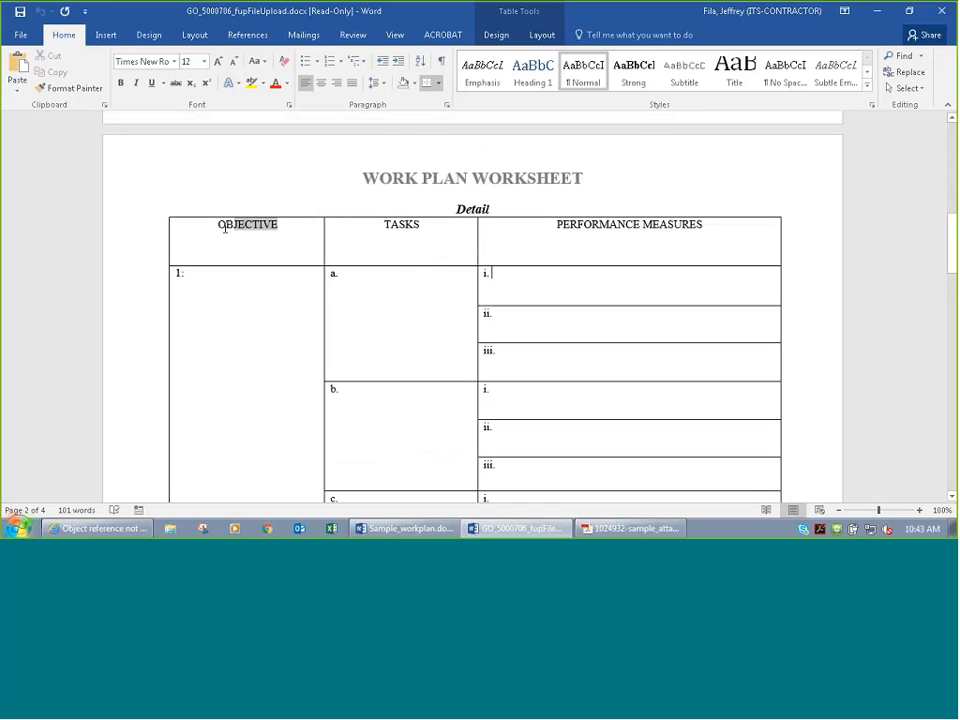
{"action": "double_click", "coordinate": [400, 223]}
{"action": "left_click_drag", "start_coordinate": [702, 224], "coordinate": [556, 224]}
{"action": "left_click", "coordinate": [289, 223]}
{"action": "left_click_drag", "start_coordinate": [289, 223], "coordinate": [212, 224]}
{"action": "left_click", "coordinate": [422, 228]}
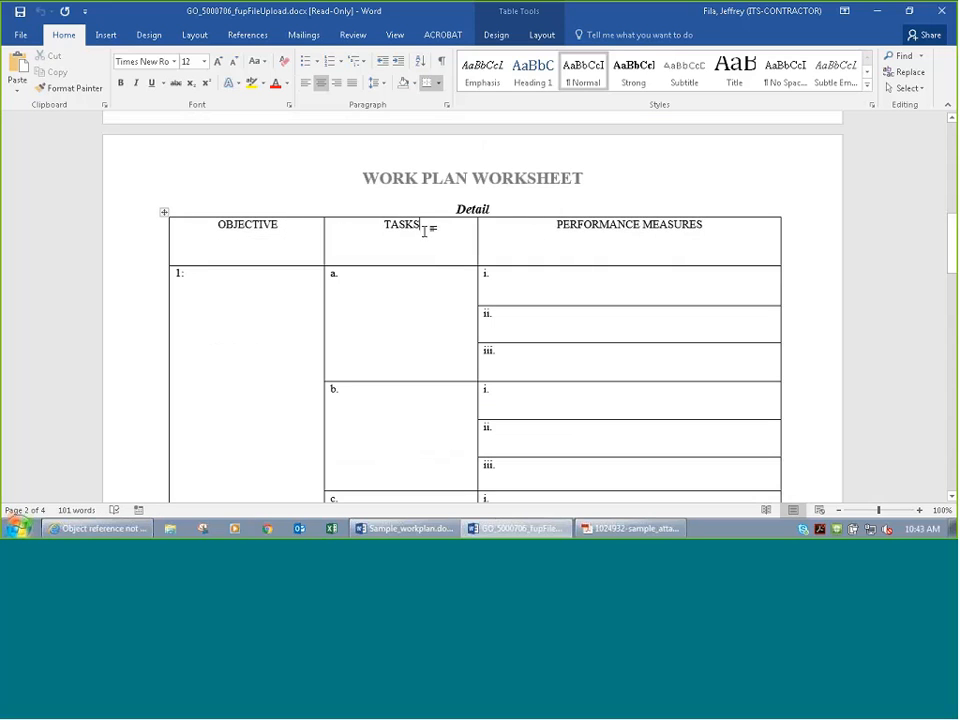
{"action": "left_click_drag", "start_coordinate": [424, 227], "coordinate": [380, 225]}
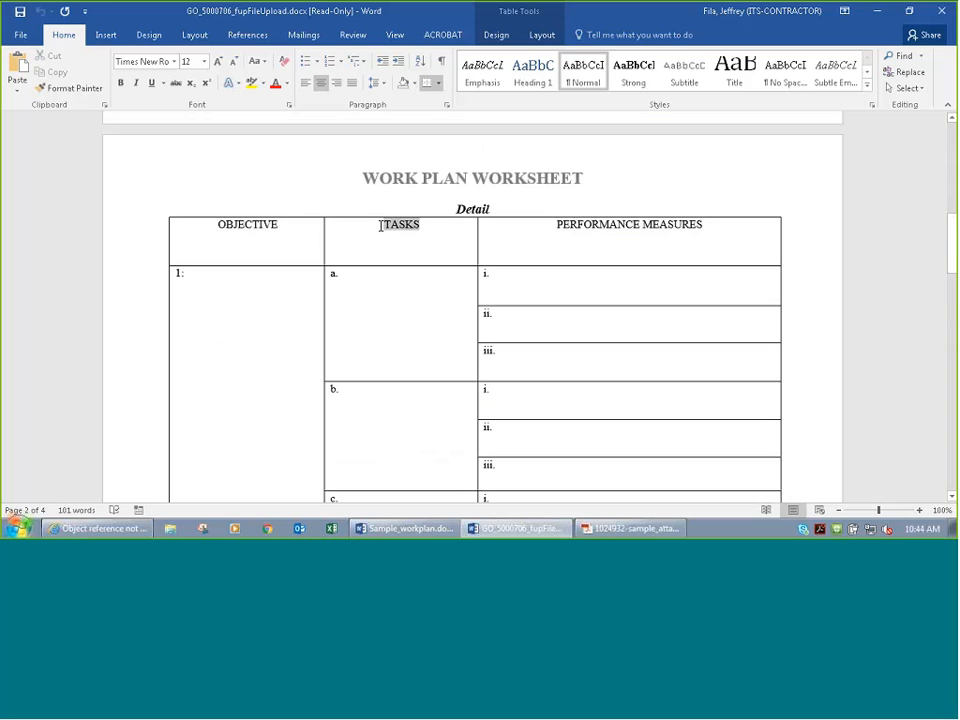
{"action": "left_click", "coordinate": [703, 224]}
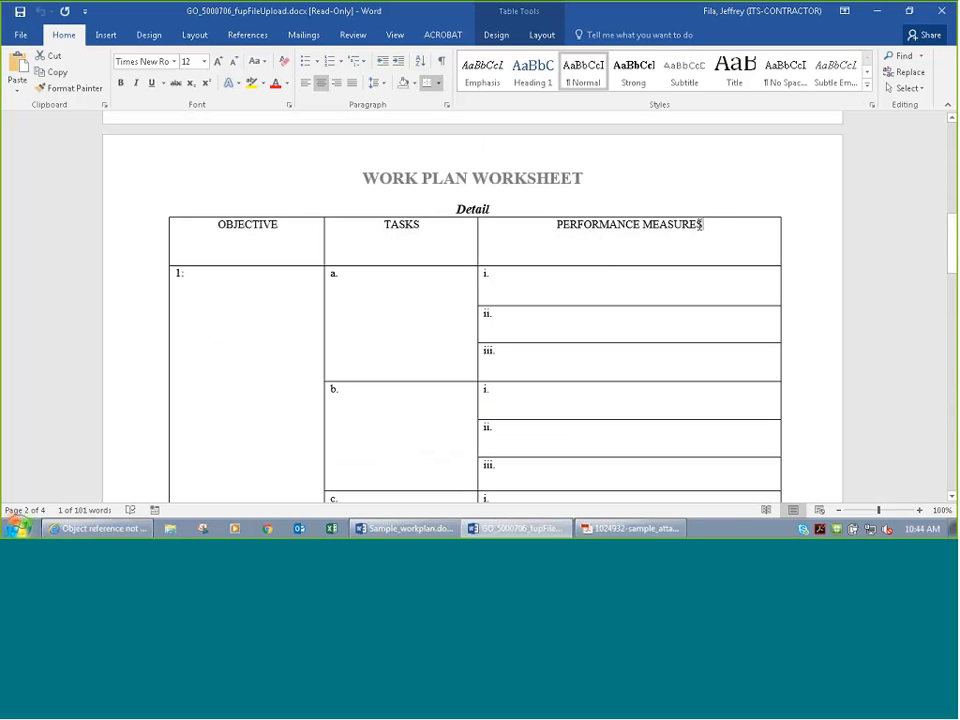
{"action": "left_click_drag", "start_coordinate": [703, 224], "coordinate": [557, 225]}
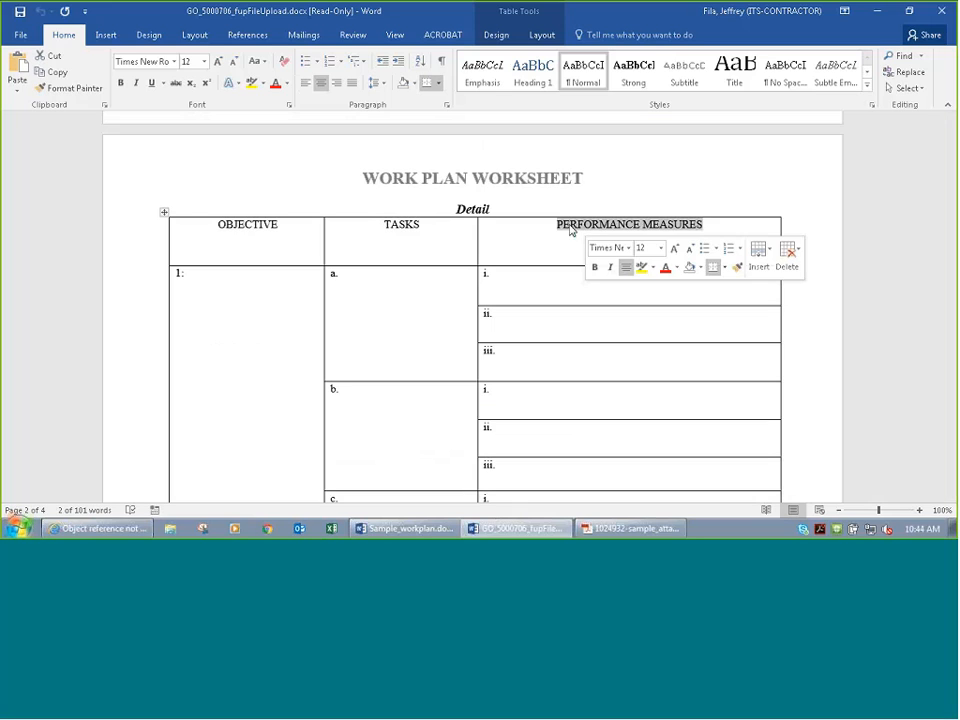
{"action": "left_click", "coordinate": [891, 208]}
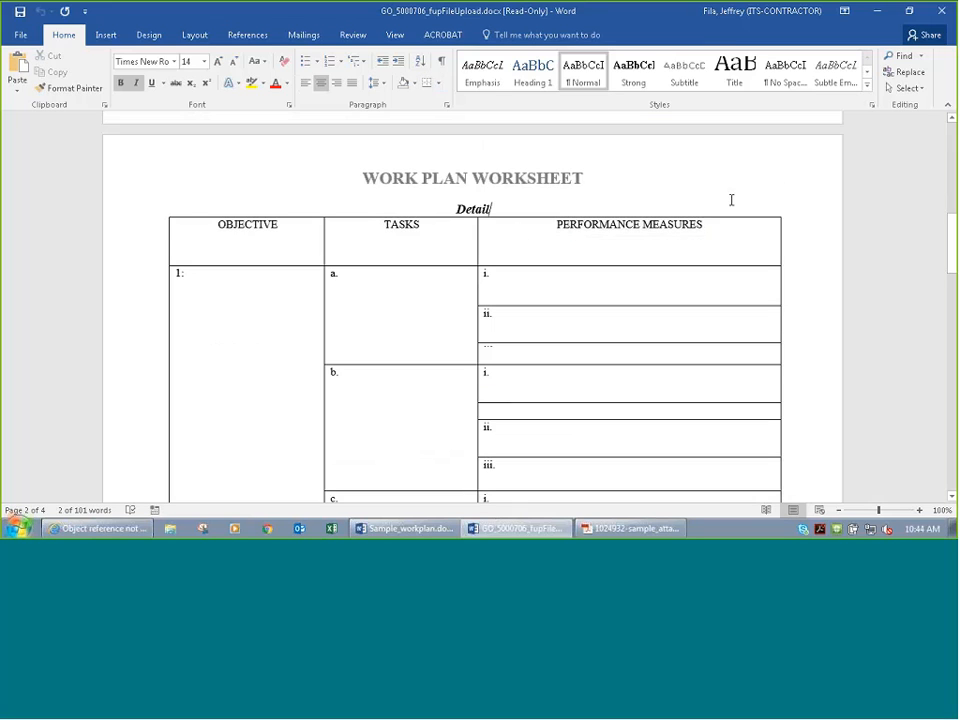
Step: Point out the Objective 1: cell, the task c. label and the first performance measure cell
{"action": "scroll", "coordinate": [204, 246], "scroll_direction": "down", "scroll_amount": 1}
{"action": "left_click_drag", "start_coordinate": [179, 241], "coordinate": [177, 241]}
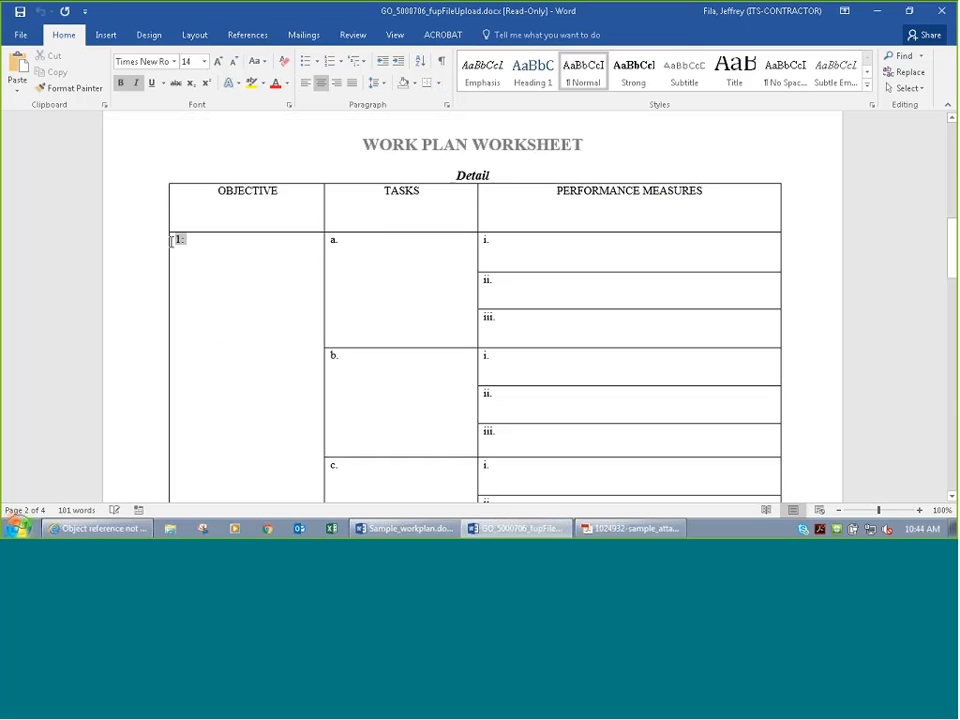
{"action": "left_click", "coordinate": [343, 244]}
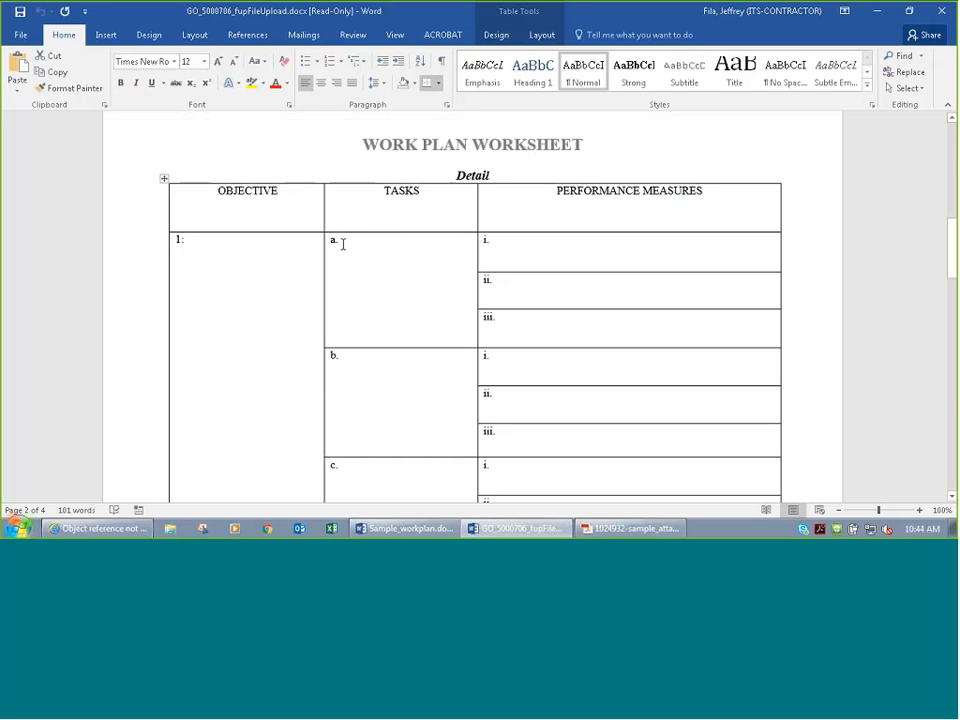
{"action": "left_click_drag", "start_coordinate": [343, 244], "coordinate": [331, 242]}
{"action": "left_click_drag", "start_coordinate": [342, 358], "coordinate": [331, 365]}
{"action": "scroll", "coordinate": [362, 381], "scroll_direction": "down", "scroll_amount": 3}
{"action": "left_click", "coordinate": [386, 294]}
{"action": "scroll", "coordinate": [386, 294], "scroll_direction": "up", "scroll_amount": 3}
{"action": "left_click", "coordinate": [516, 236]}
{"action": "scroll", "coordinate": [505, 329], "scroll_direction": "down", "scroll_amount": 2}
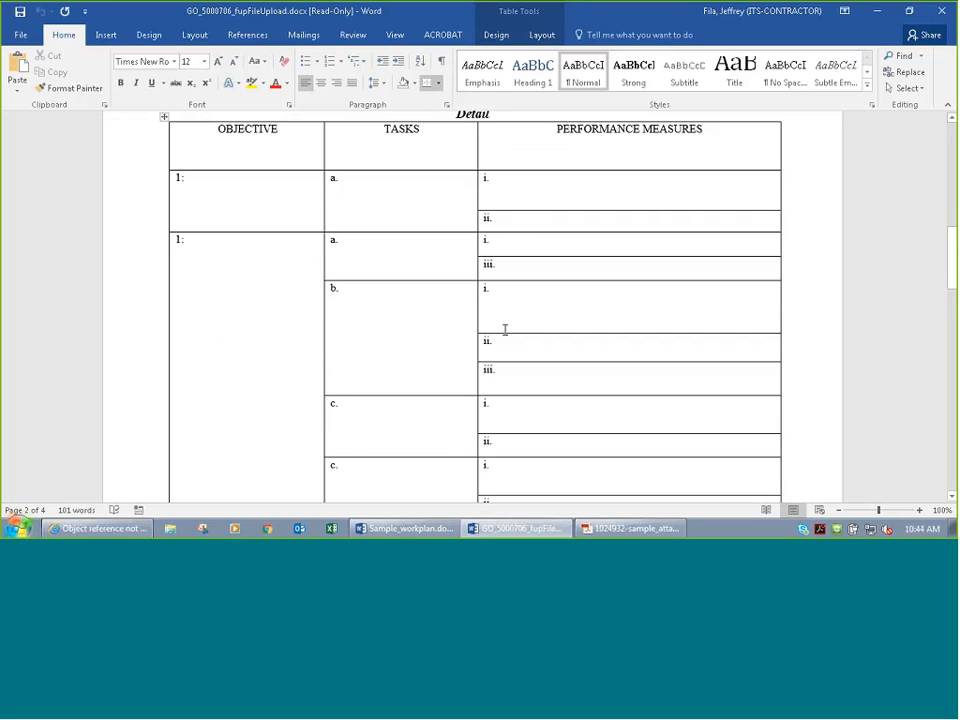
{"action": "scroll", "coordinate": [505, 329], "scroll_direction": "up", "scroll_amount": 2}
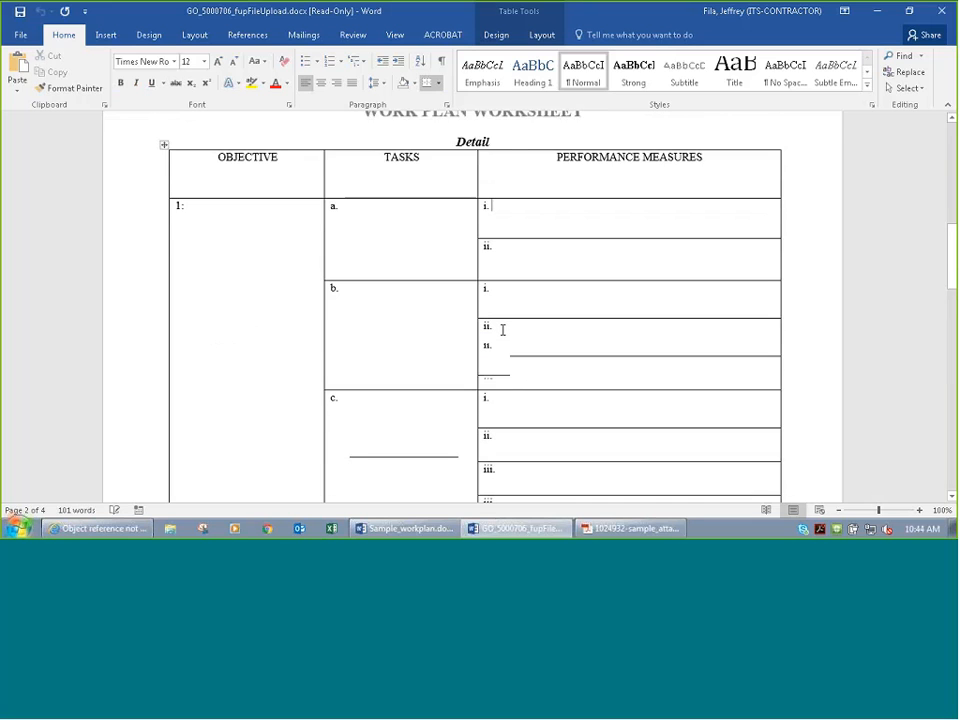
{"action": "left_click", "coordinate": [183, 278]}
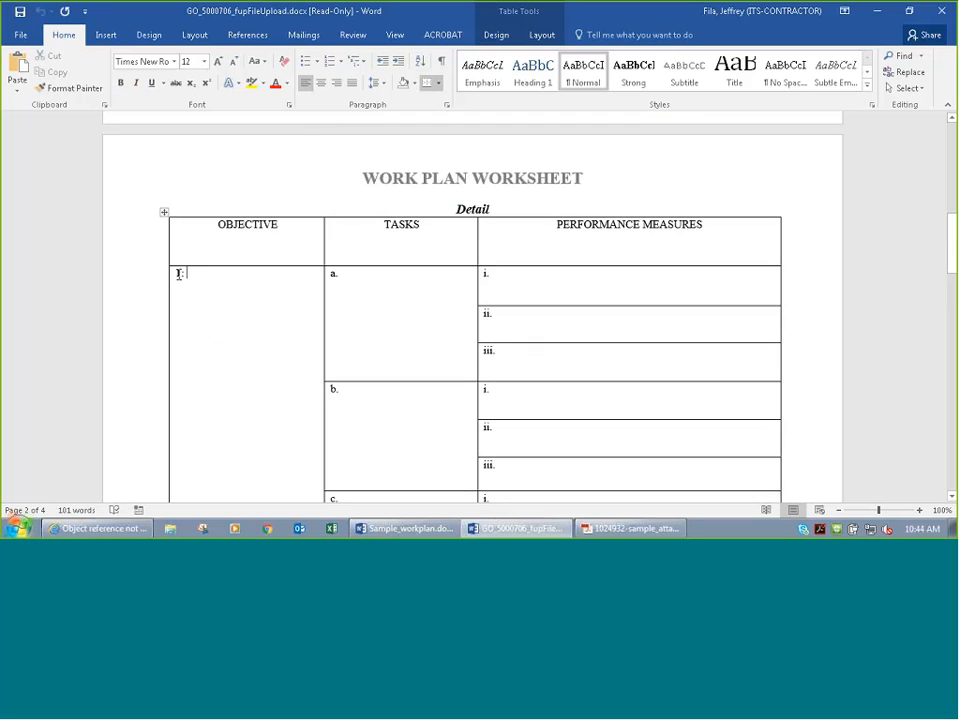
{"action": "left_click", "coordinate": [510, 281]}
{"action": "left_click", "coordinate": [940, 12]}
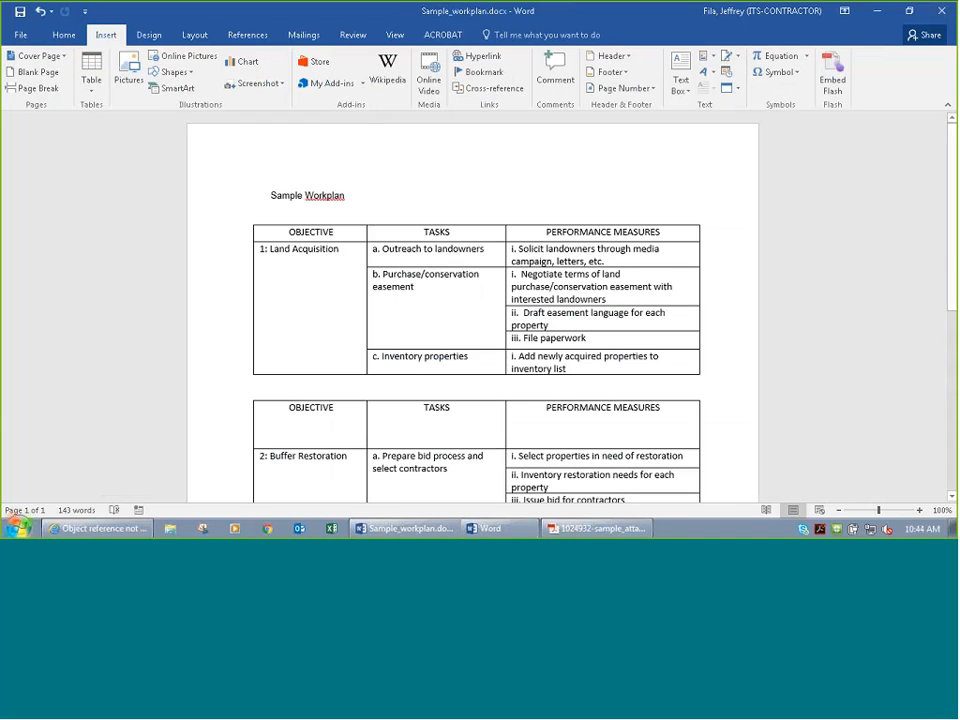
{"action": "left_click", "coordinate": [393, 530]}
{"action": "left_click", "coordinate": [393, 530]}
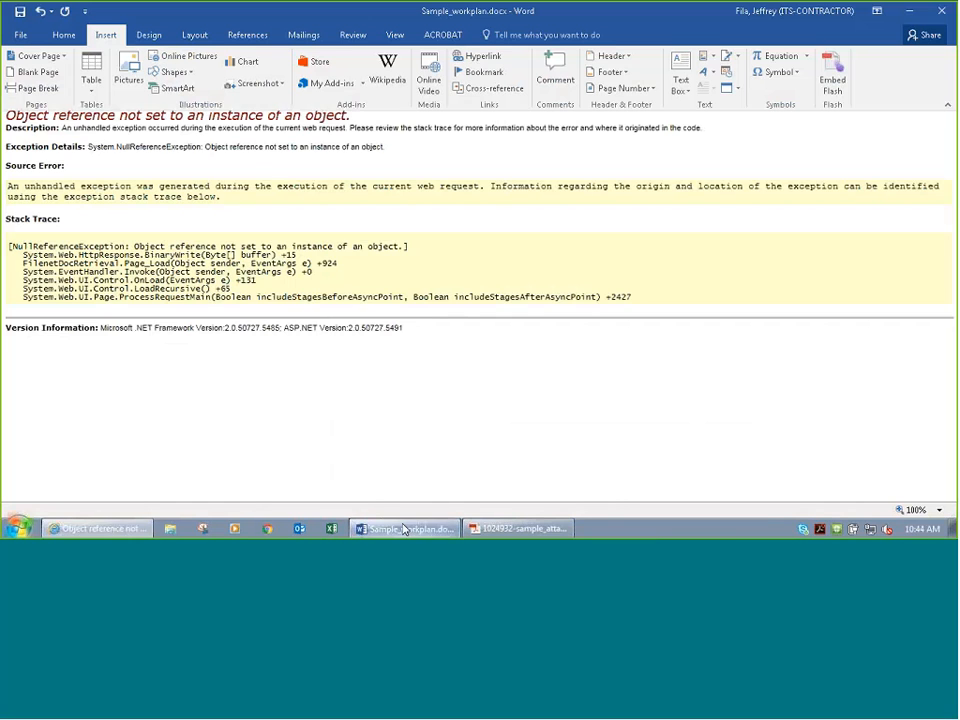
{"action": "scroll", "coordinate": [879, 336], "scroll_direction": "down", "scroll_amount": 2}
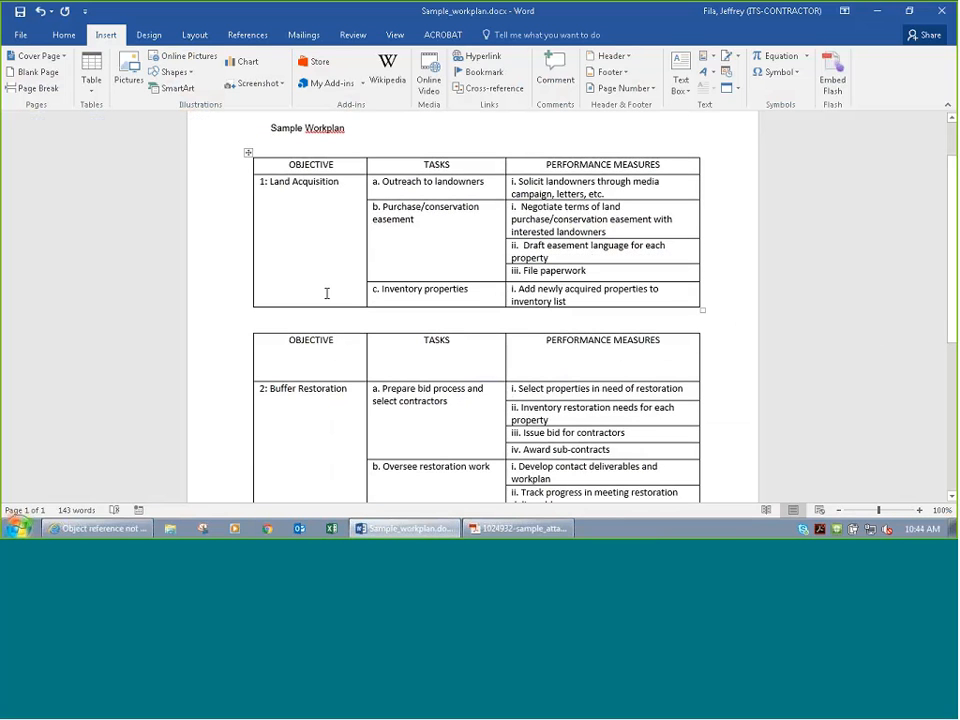
{"action": "left_click_drag", "start_coordinate": [260, 182], "coordinate": [339, 182]}
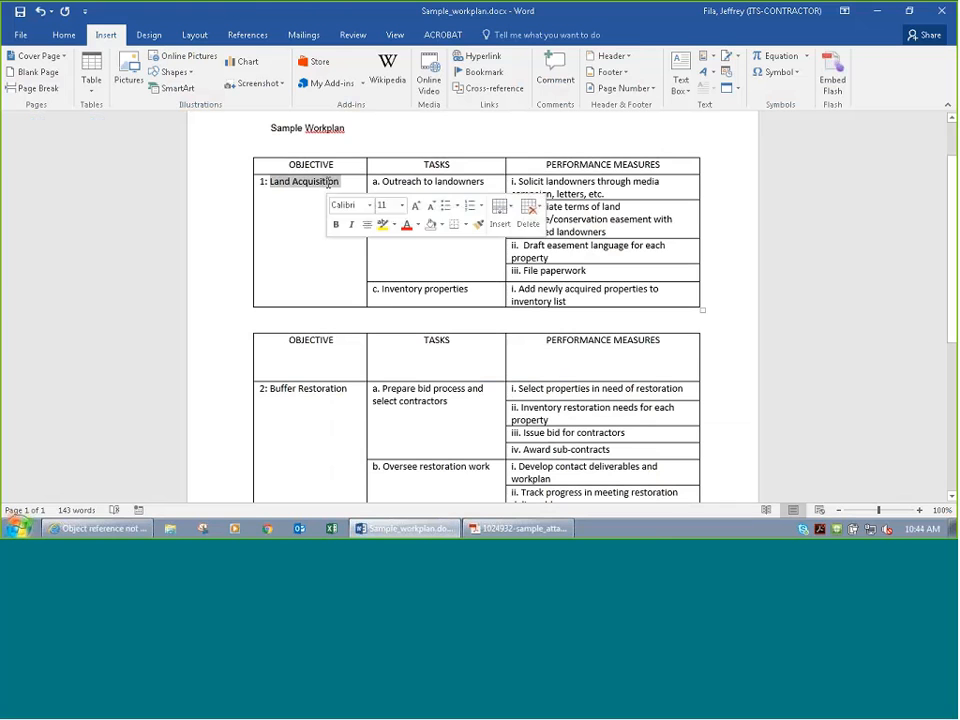
{"action": "left_click", "coordinate": [411, 185]}
{"action": "scroll", "coordinate": [377, 276], "scroll_direction": "down", "scroll_amount": 3}
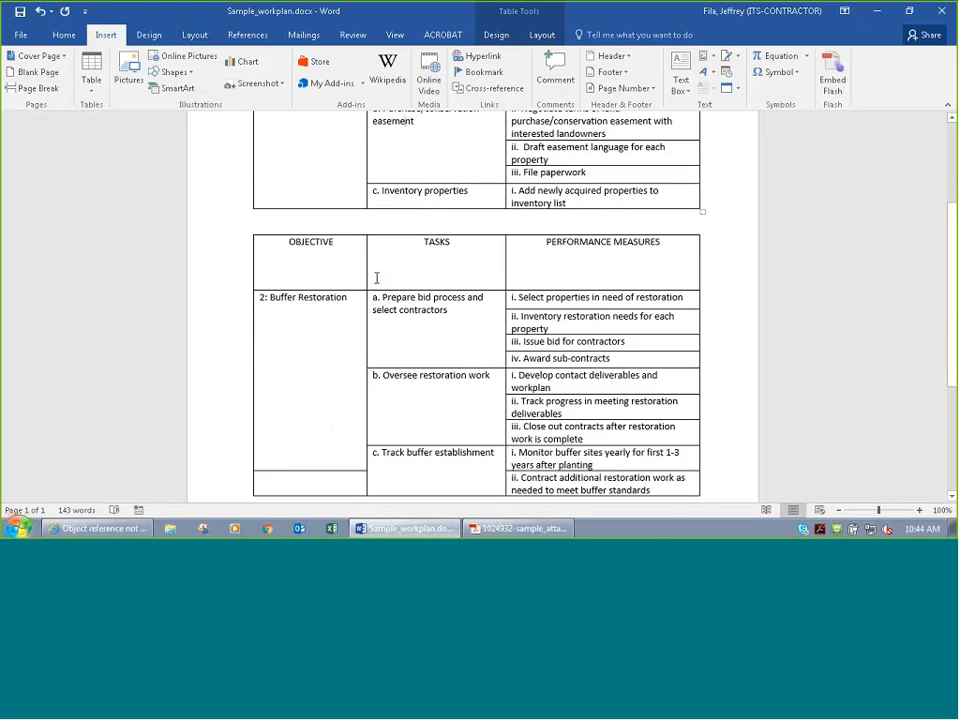
{"action": "left_click_drag", "start_coordinate": [270, 288], "coordinate": [347, 288]}
{"action": "scroll", "coordinate": [428, 302], "scroll_direction": "down", "scroll_amount": 6}
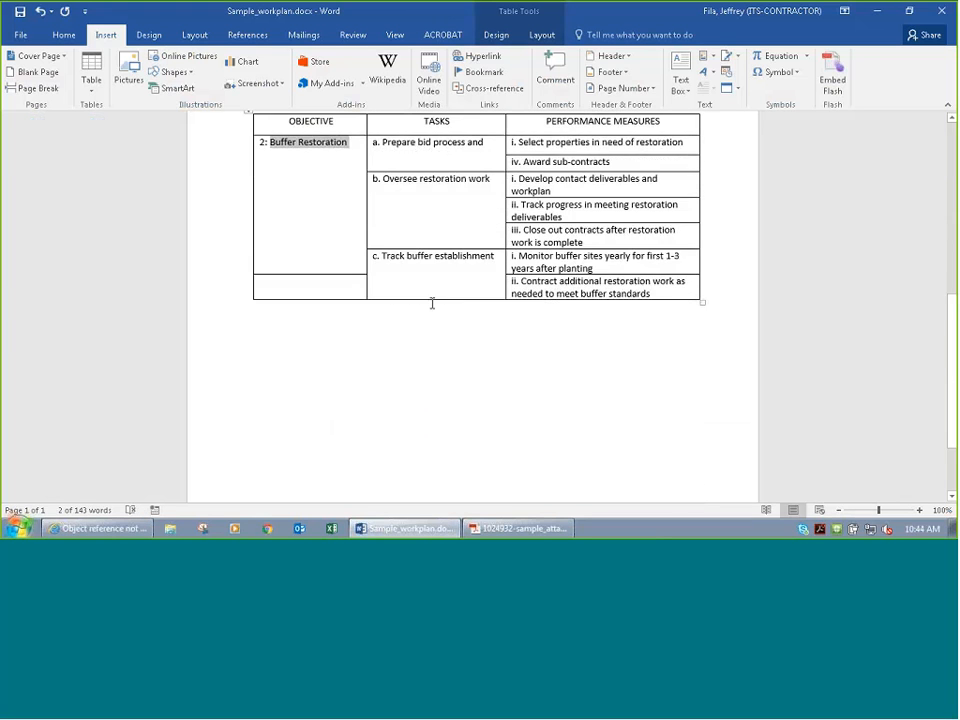
{"action": "scroll", "coordinate": [431, 303], "scroll_direction": "up", "scroll_amount": 6}
{"action": "scroll", "coordinate": [430, 303], "scroll_direction": "up", "scroll_amount": 5}
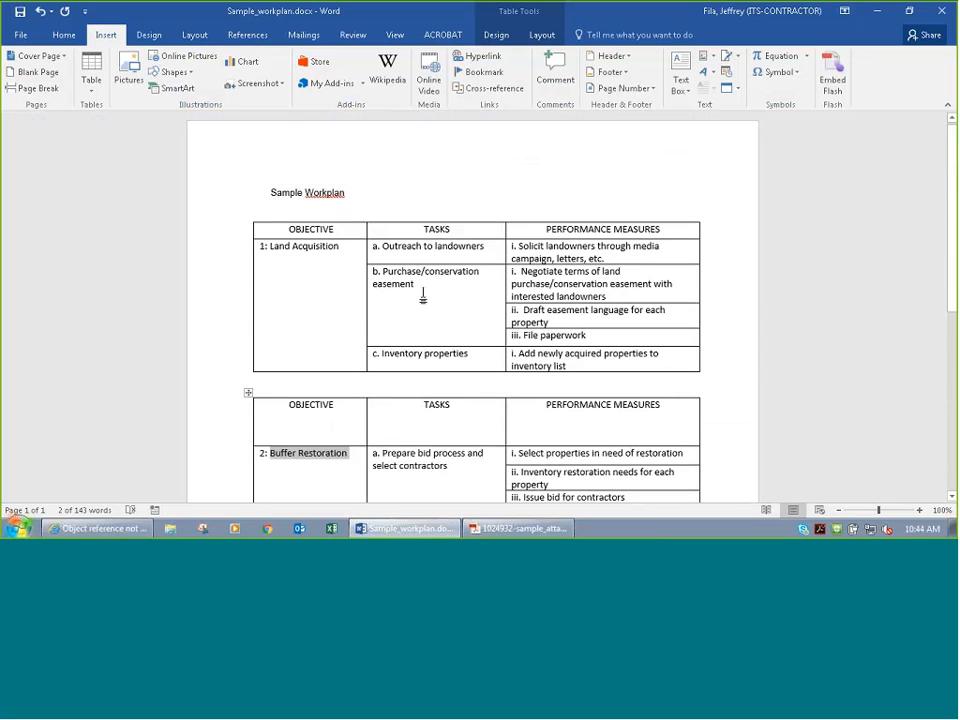
{"action": "scroll", "coordinate": [425, 293], "scroll_direction": "down", "scroll_amount": 2}
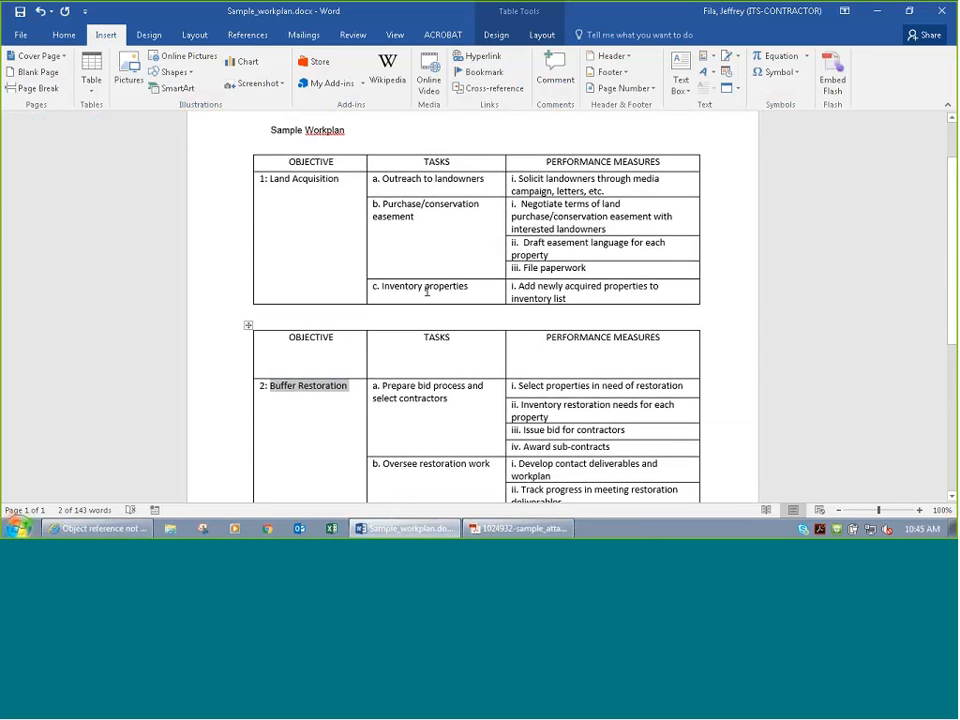
{"action": "left_click", "coordinate": [436, 403]}
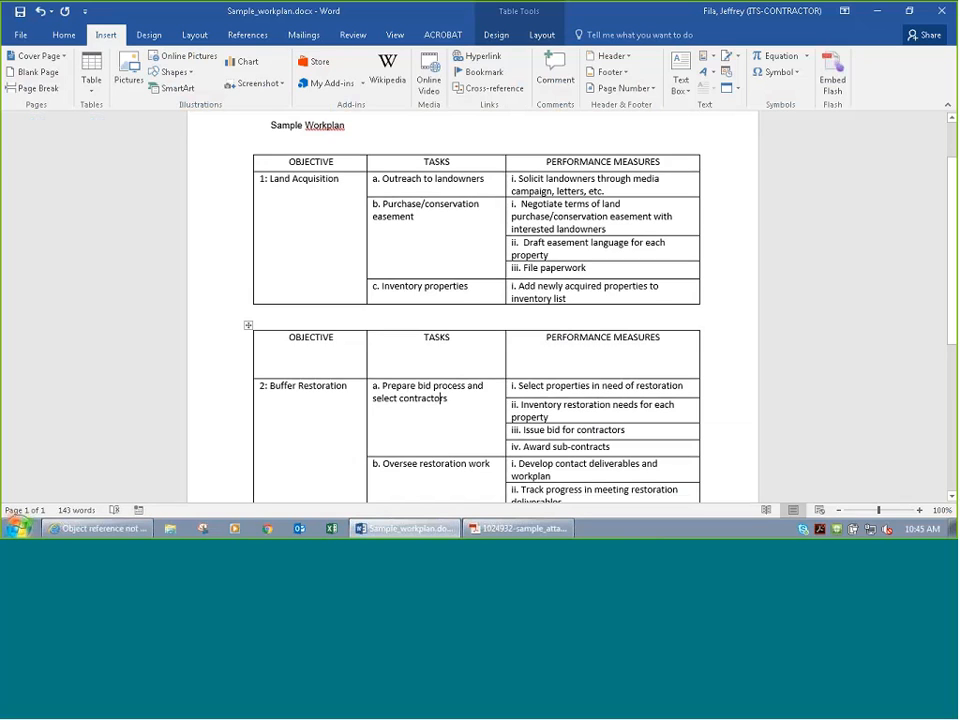
Step: Close the browser's server error tab and open the Objectives form from the Forms Menu
{"action": "left_click", "coordinate": [95, 528]}
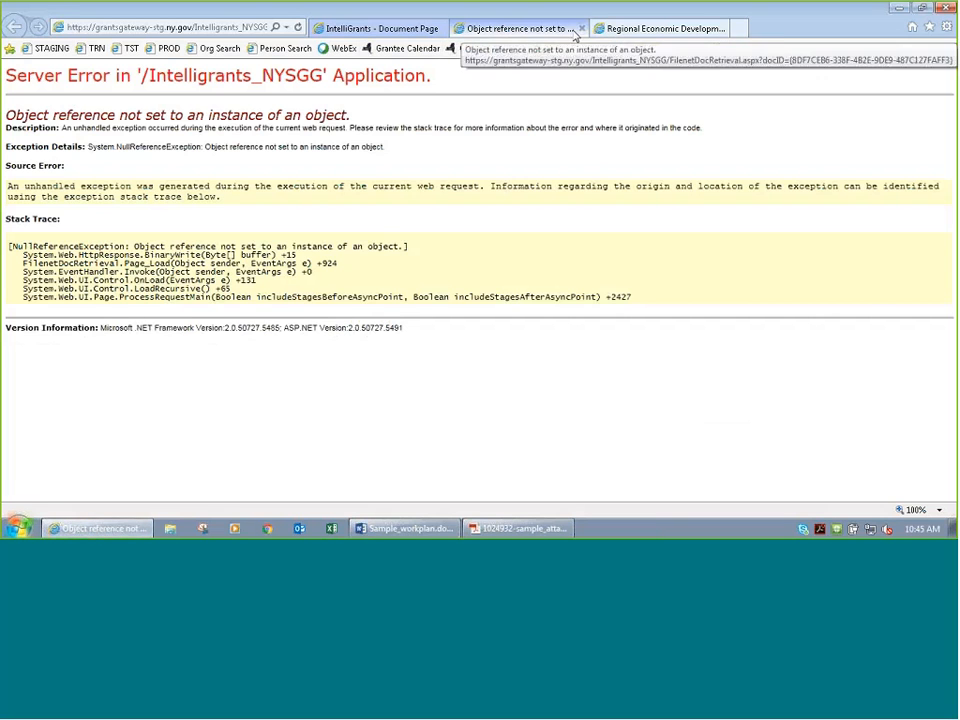
{"action": "left_click", "coordinate": [581, 28]}
{"action": "scroll", "coordinate": [407, 330], "scroll_direction": "up", "scroll_amount": 3}
{"action": "scroll", "coordinate": [234, 298], "scroll_direction": "down", "scroll_amount": 2}
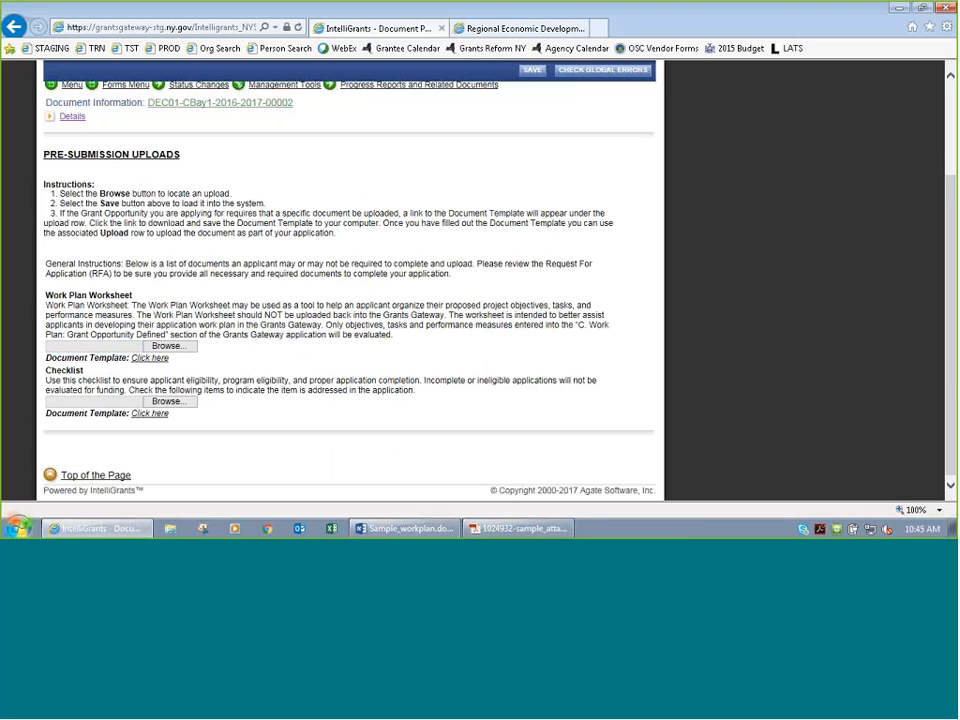
{"action": "scroll", "coordinate": [221, 399], "scroll_direction": "up", "scroll_amount": 3}
{"action": "left_click", "coordinate": [122, 222]}
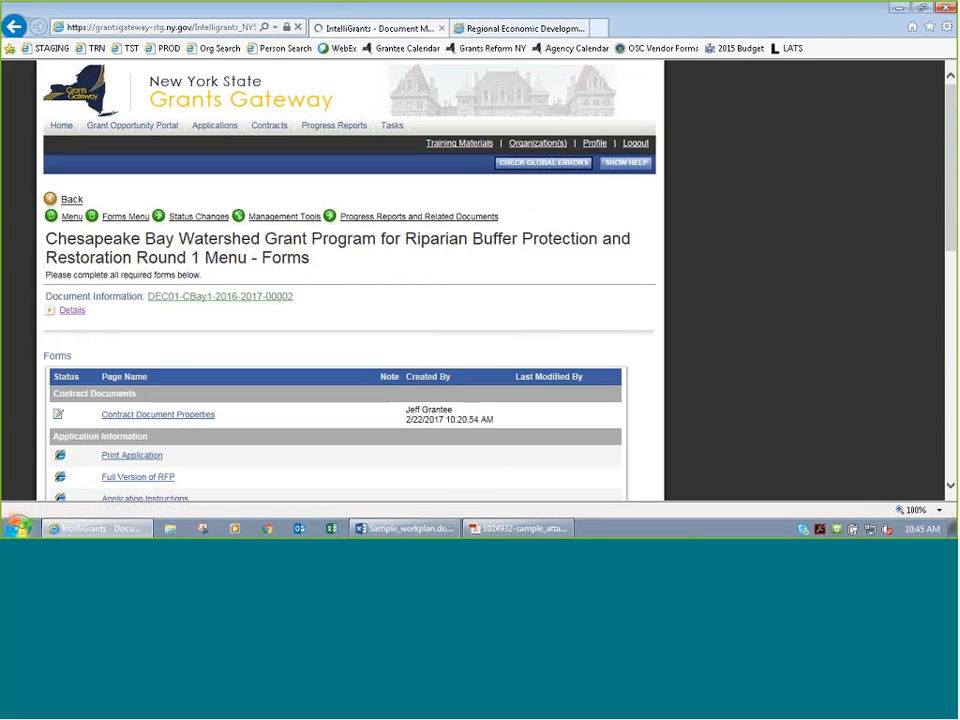
{"action": "scroll", "coordinate": [255, 402], "scroll_direction": "down", "scroll_amount": 6}
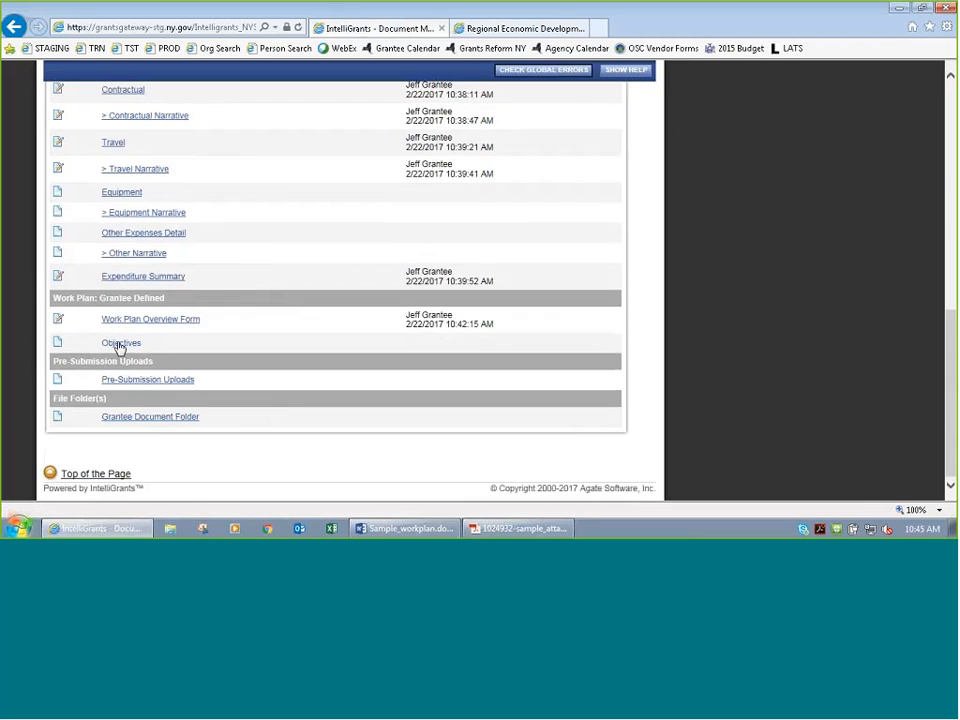
{"action": "left_click", "coordinate": [119, 344]}
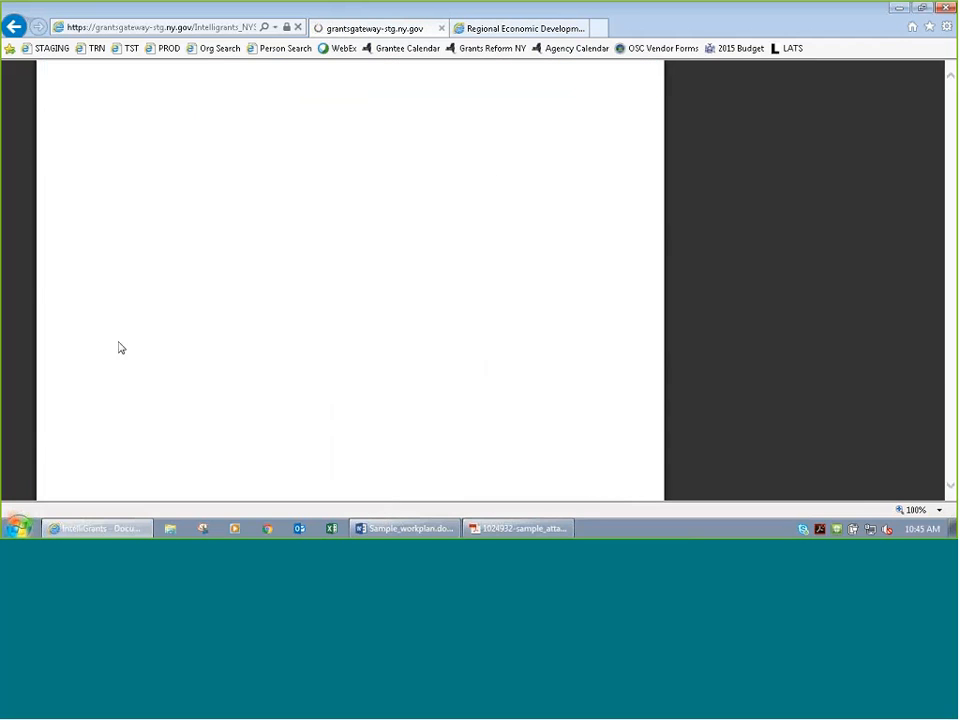
{"action": "scroll", "coordinate": [343, 349], "scroll_direction": "down", "scroll_amount": 2}
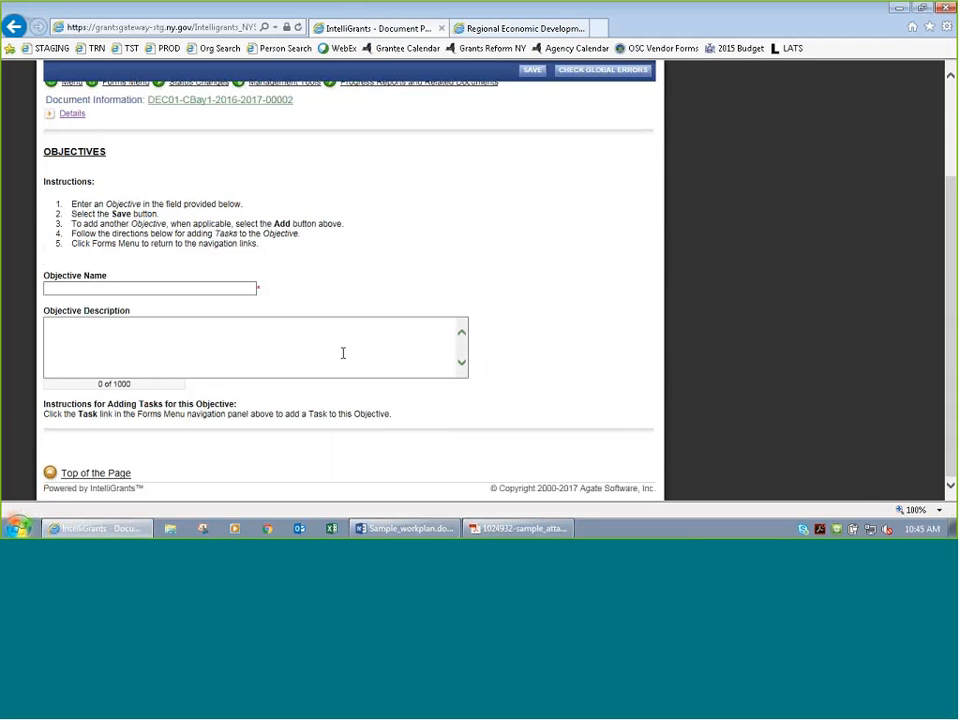
Step: Enter 'Land Acquisition' from the sample workplan as the Objective Name and save it
{"action": "left_click", "coordinate": [405, 528]}
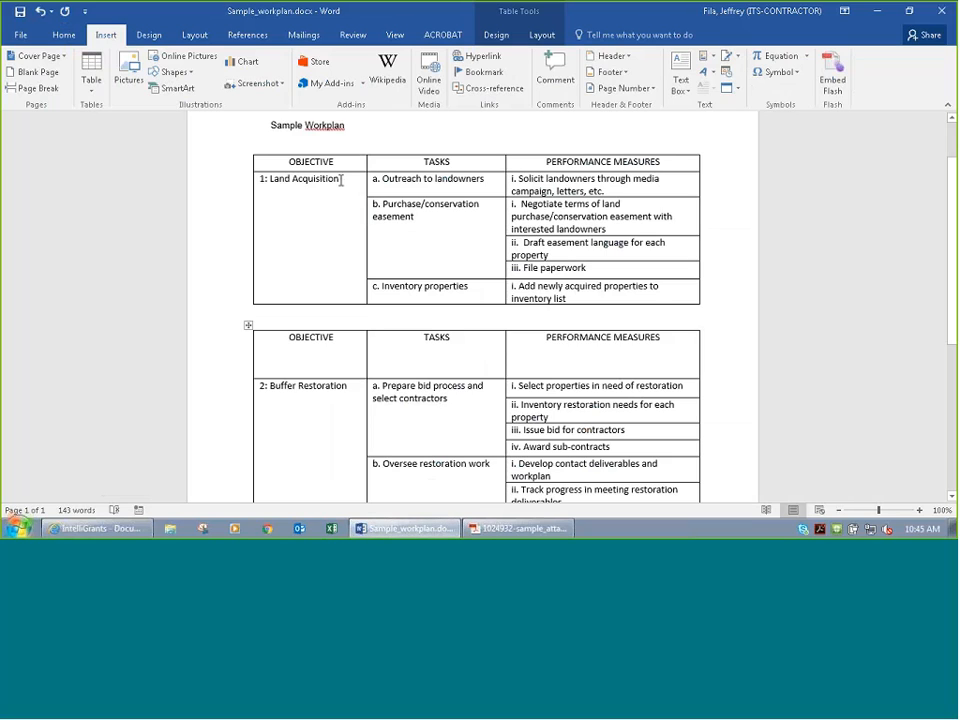
{"action": "left_click_drag", "start_coordinate": [340, 180], "coordinate": [270, 180]}
{"action": "key", "text": "ctrl+c"}
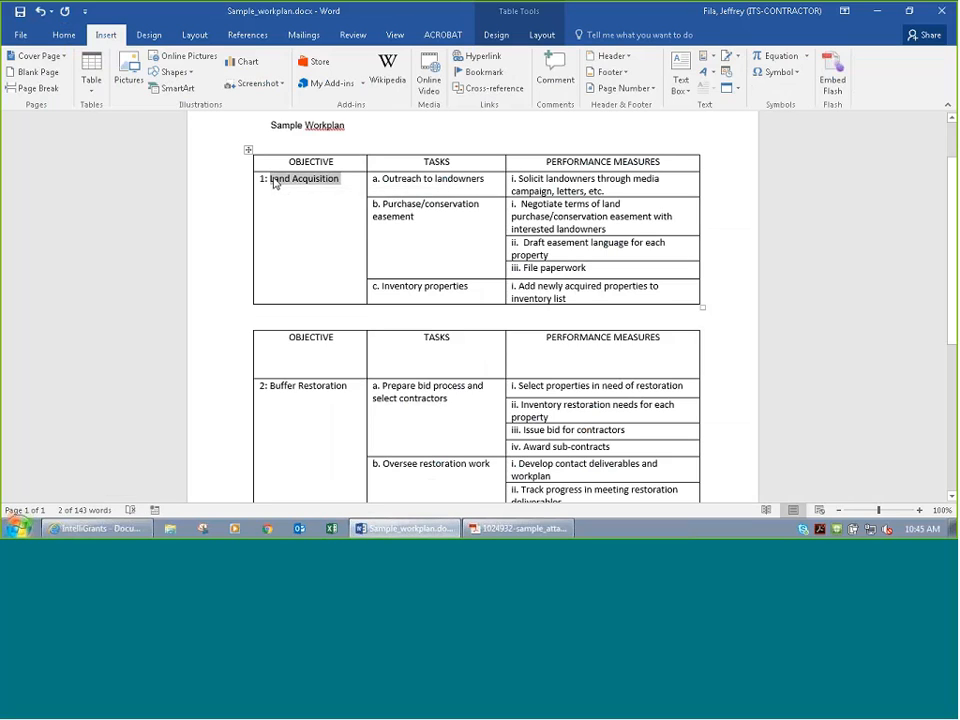
{"action": "left_click", "coordinate": [97, 528]}
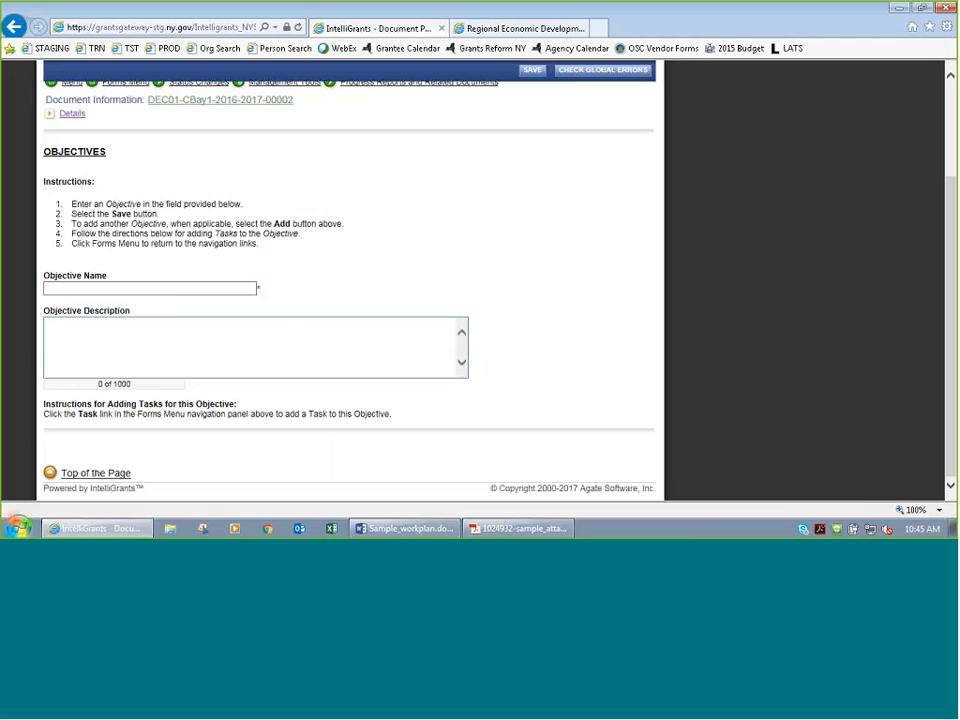
{"action": "left_click", "coordinate": [173, 288]}
{"action": "key", "text": "ctrl+v"}
{"action": "left_click", "coordinate": [166, 338]}
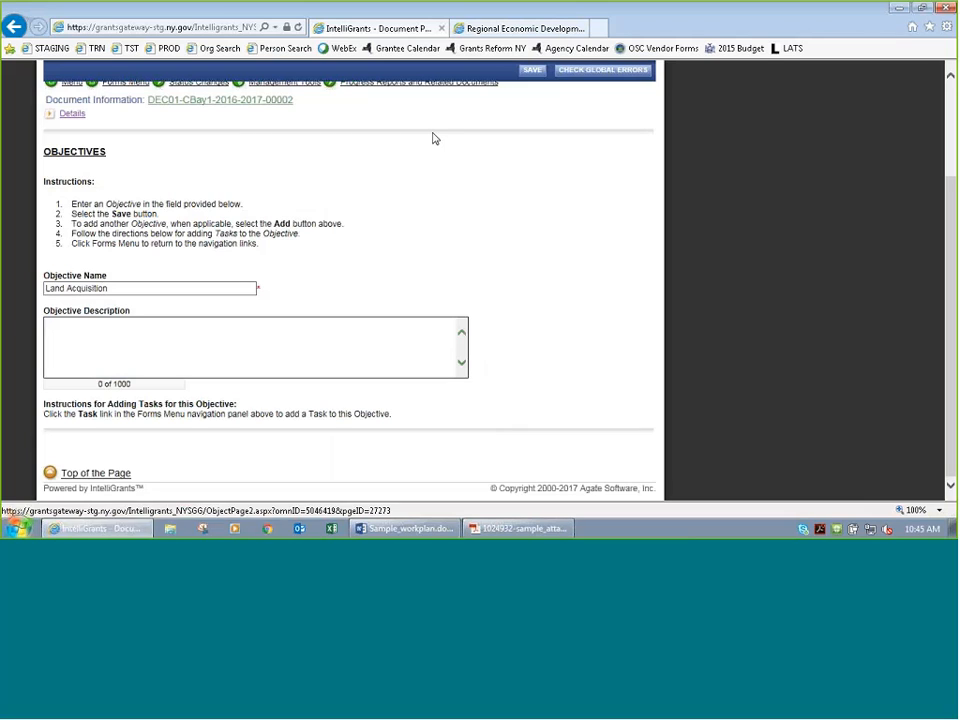
{"action": "left_click", "coordinate": [533, 72]}
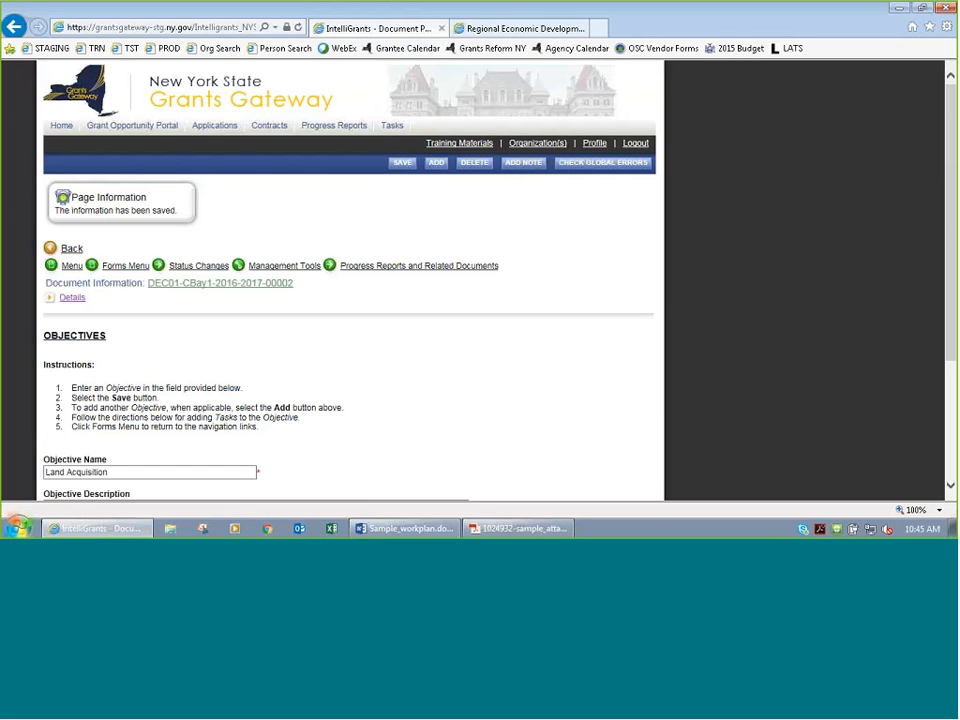
{"action": "scroll", "coordinate": [118, 399], "scroll_direction": "down", "scroll_amount": 1}
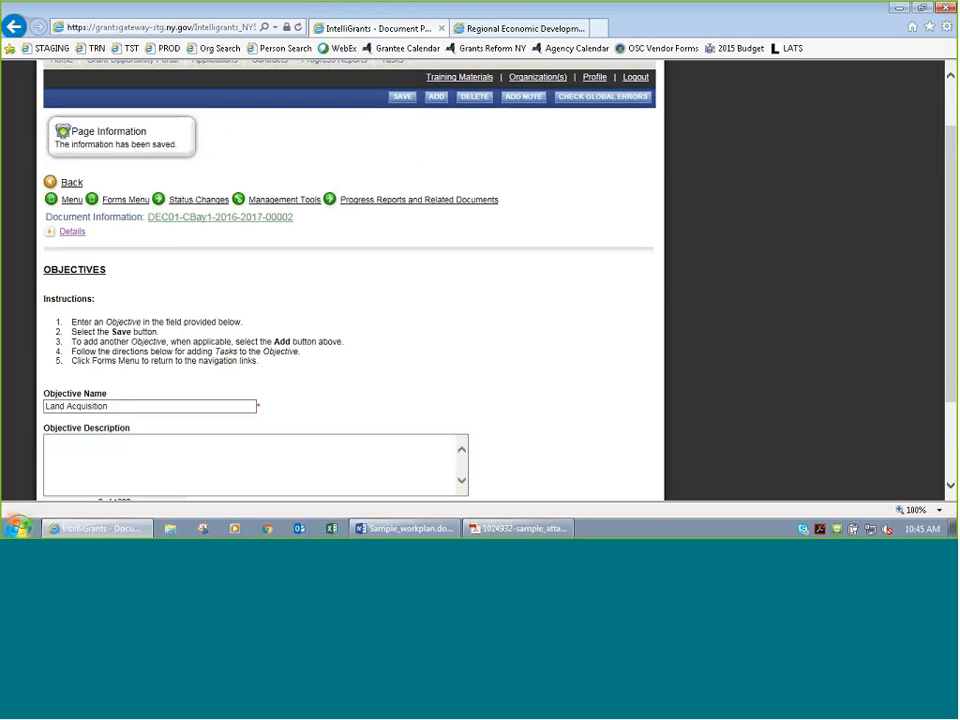
{"action": "left_click", "coordinate": [123, 200]}
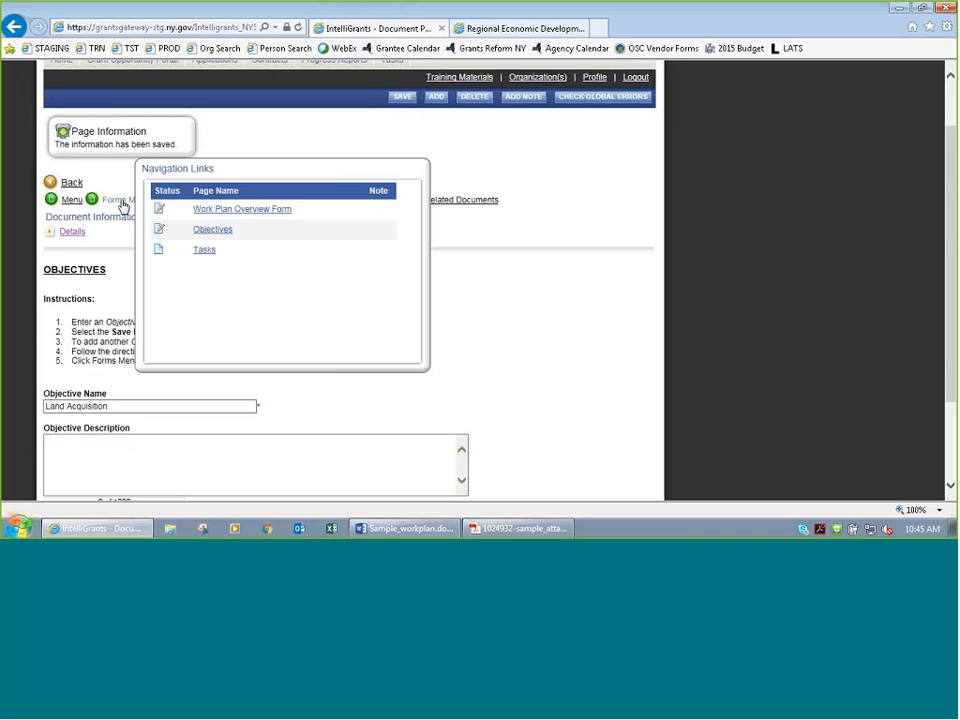
Step: Open the Tasks form and paste 'Outreach to landowners' from the workplan as Task Name
{"action": "left_click", "coordinate": [204, 251]}
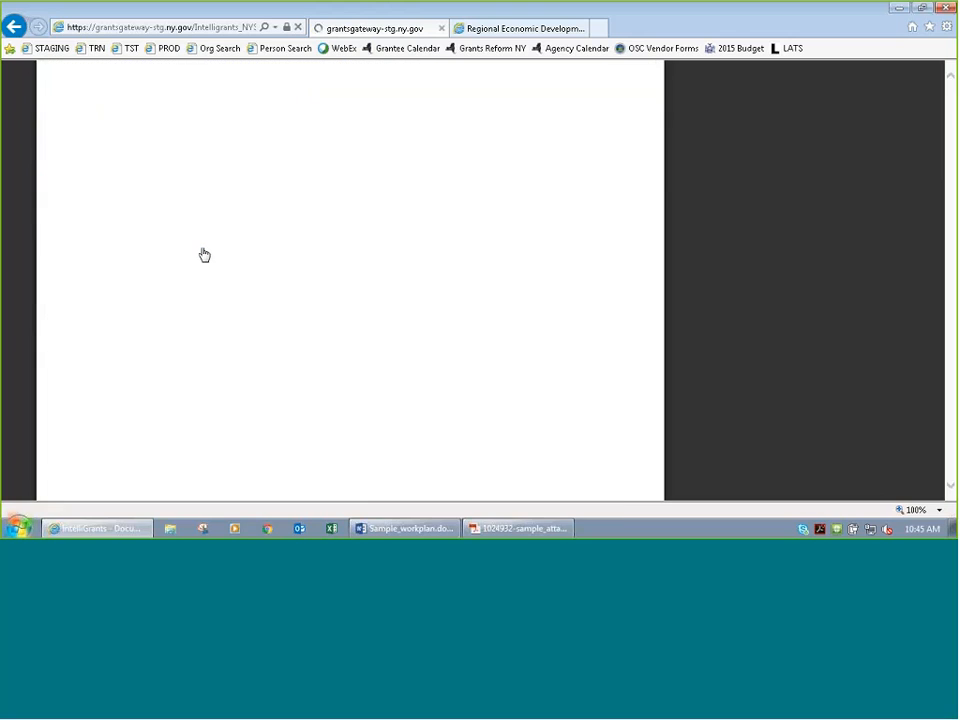
{"action": "scroll", "coordinate": [101, 302], "scroll_direction": "down", "scroll_amount": 3}
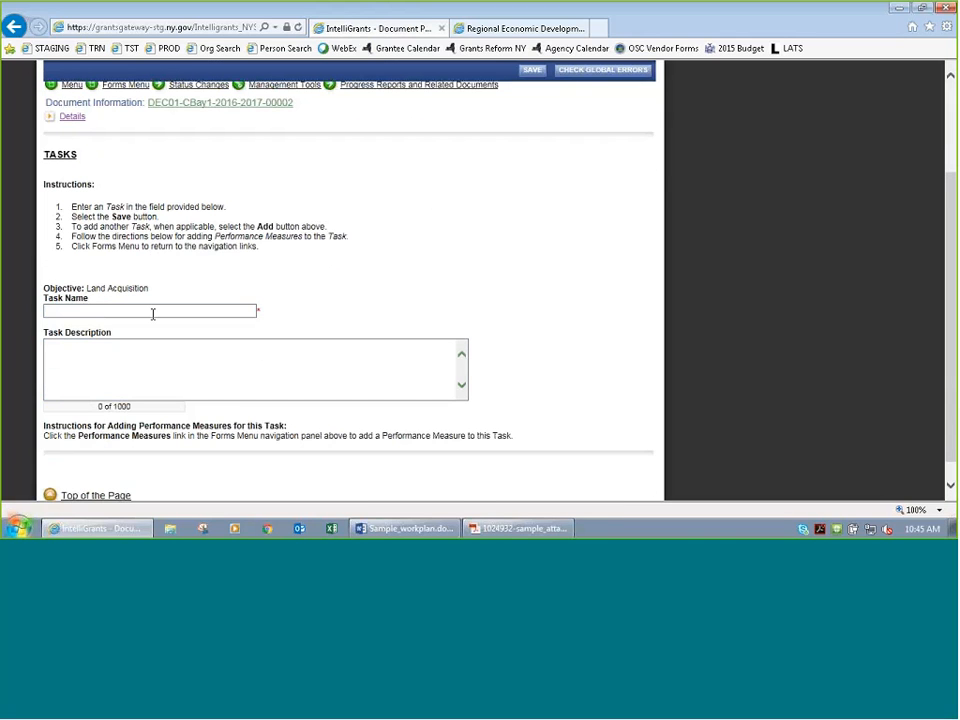
{"action": "left_click", "coordinate": [406, 528]}
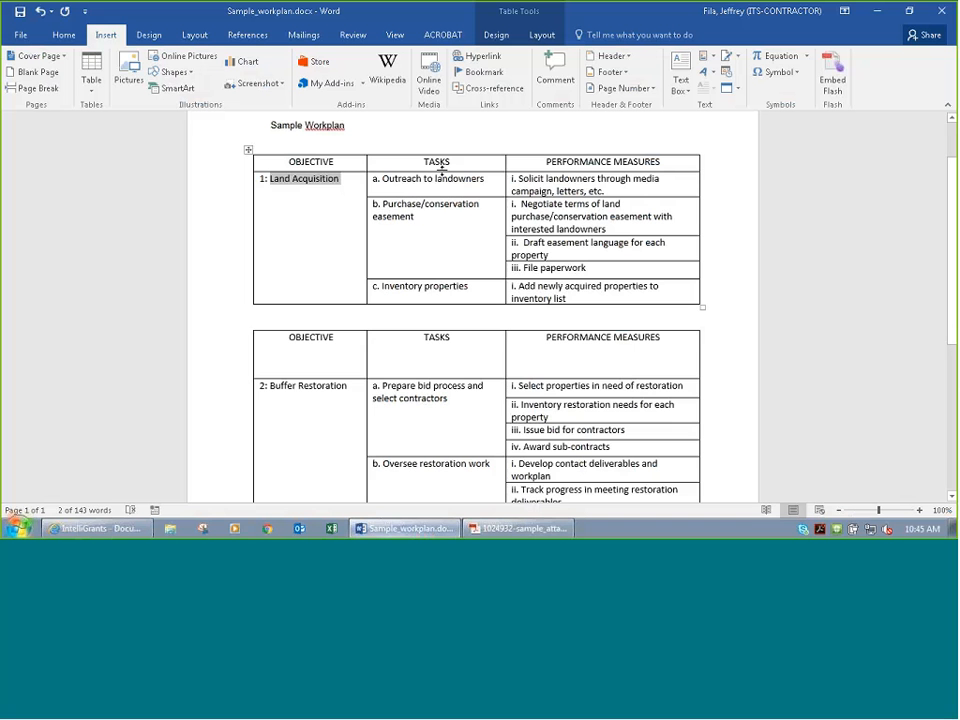
{"action": "left_click_drag", "start_coordinate": [484, 179], "coordinate": [393, 188]}
{"action": "key", "text": "ctrl+c"}
{"action": "key", "text": "alt+Tab"}
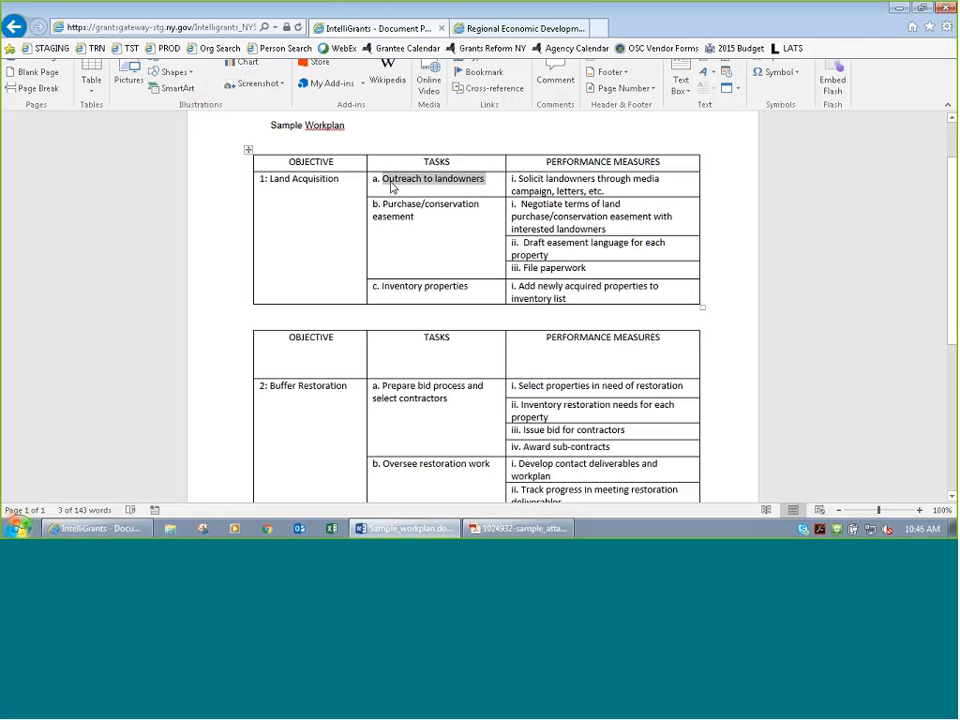
{"action": "left_click", "coordinate": [200, 312]}
{"action": "key", "text": "ctrl+v"}
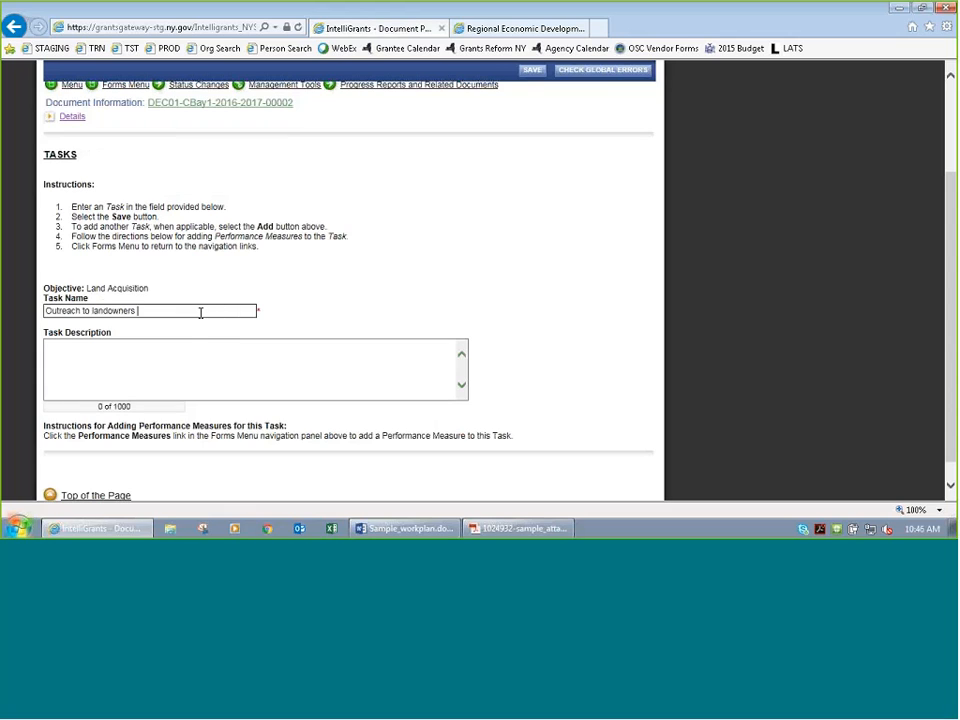
Step: Describe the task as 'Here is the descrption' and save the Outreach to landowners task
{"action": "left_click", "coordinate": [191, 356]}
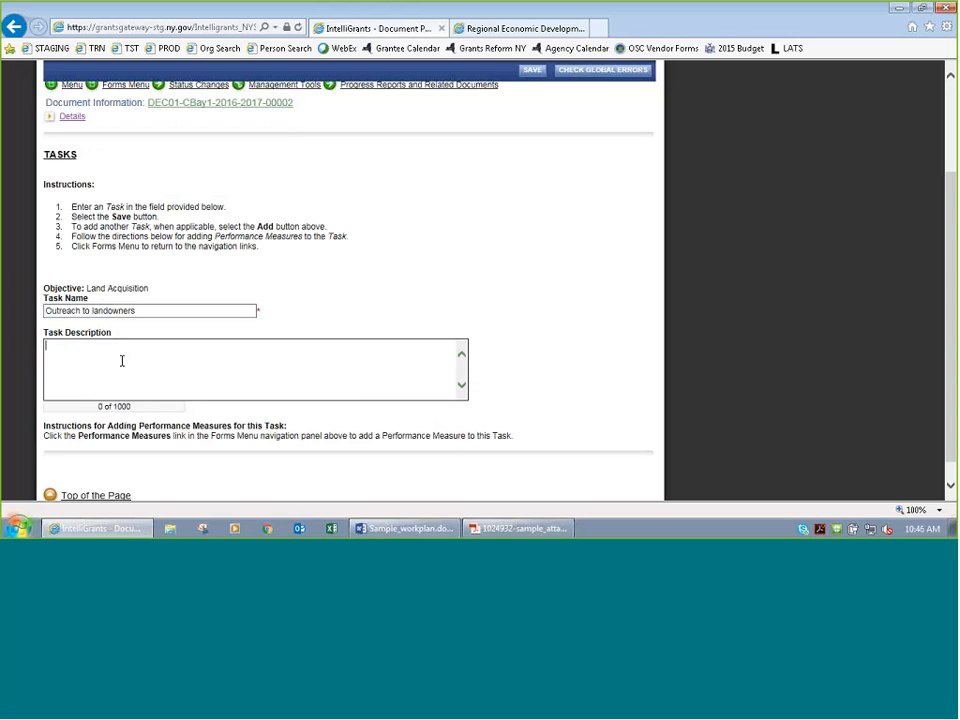
{"action": "type", "text": "Here is the descr"}
{"action": "type", "text": "ption."}
{"action": "key", "text": "alt+Tab"}
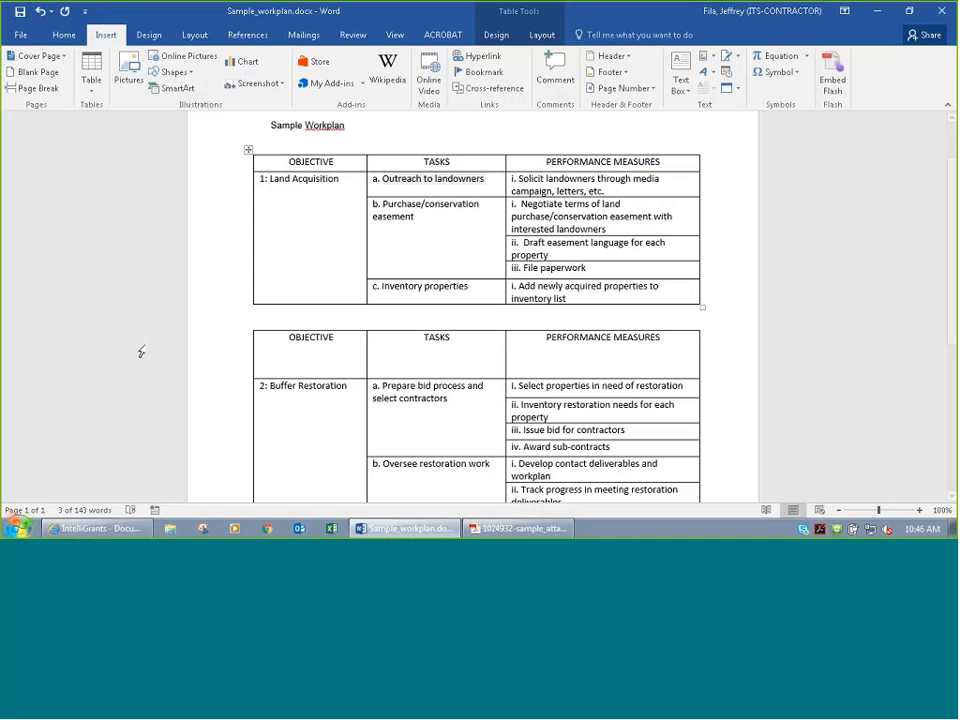
{"action": "left_click", "coordinate": [424, 216]}
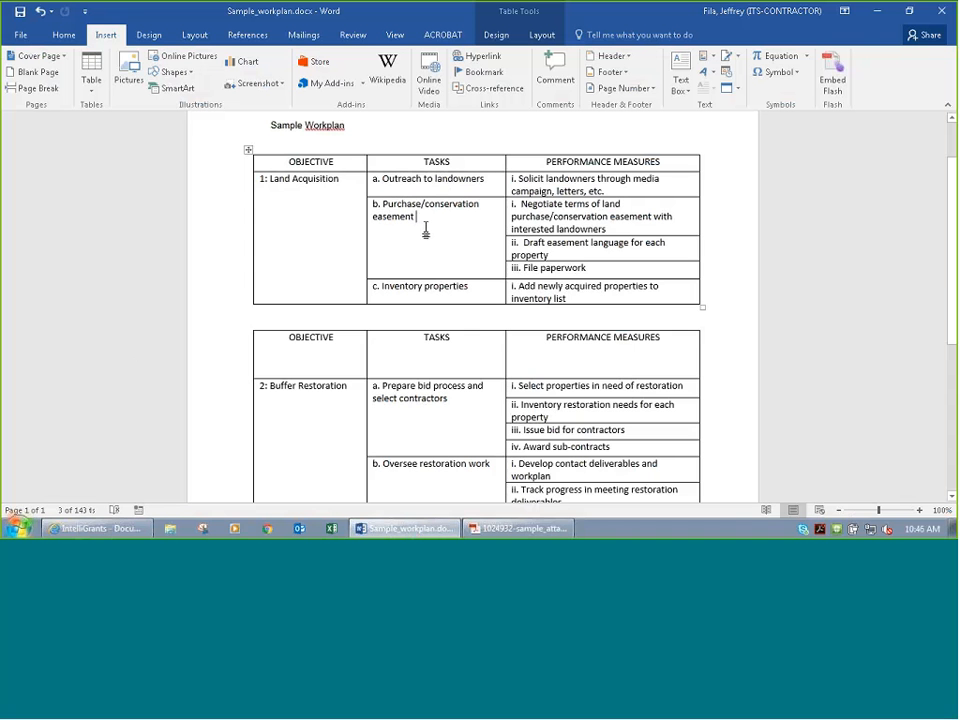
{"action": "key", "text": "alt+Tab"}
{"action": "left_click_drag", "start_coordinate": [137, 311], "coordinate": [45, 311]}
{"action": "left_click_drag", "start_coordinate": [146, 349], "coordinate": [56, 348]}
{"action": "left_click", "coordinate": [531, 70]}
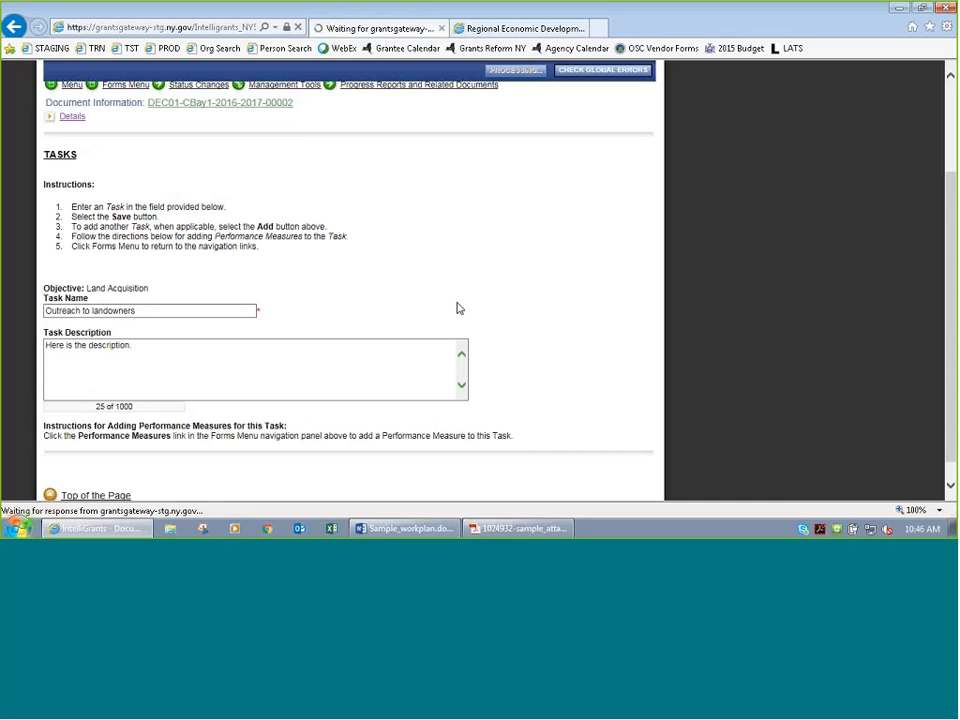
{"action": "scroll", "coordinate": [536, 332], "scroll_direction": "down", "scroll_amount": 2}
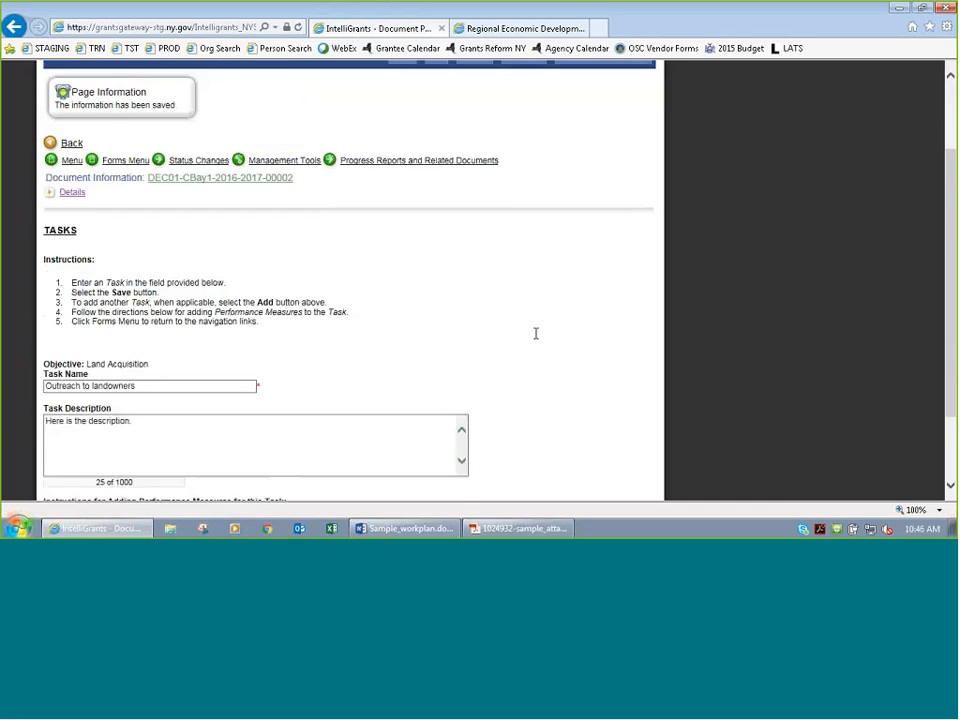
{"action": "scroll", "coordinate": [536, 332], "scroll_direction": "up", "scroll_amount": 1}
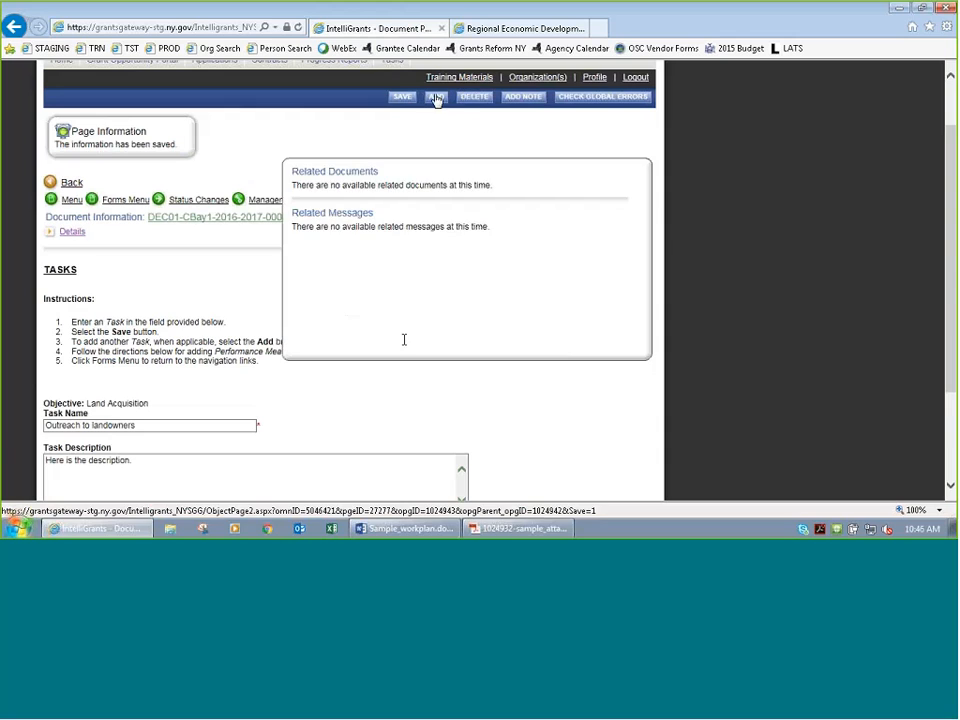
Step: Select the 'Solicit landowners' performance measure sentence in the Word workplan and return to the browser
{"action": "key", "text": "alt+Tab"}
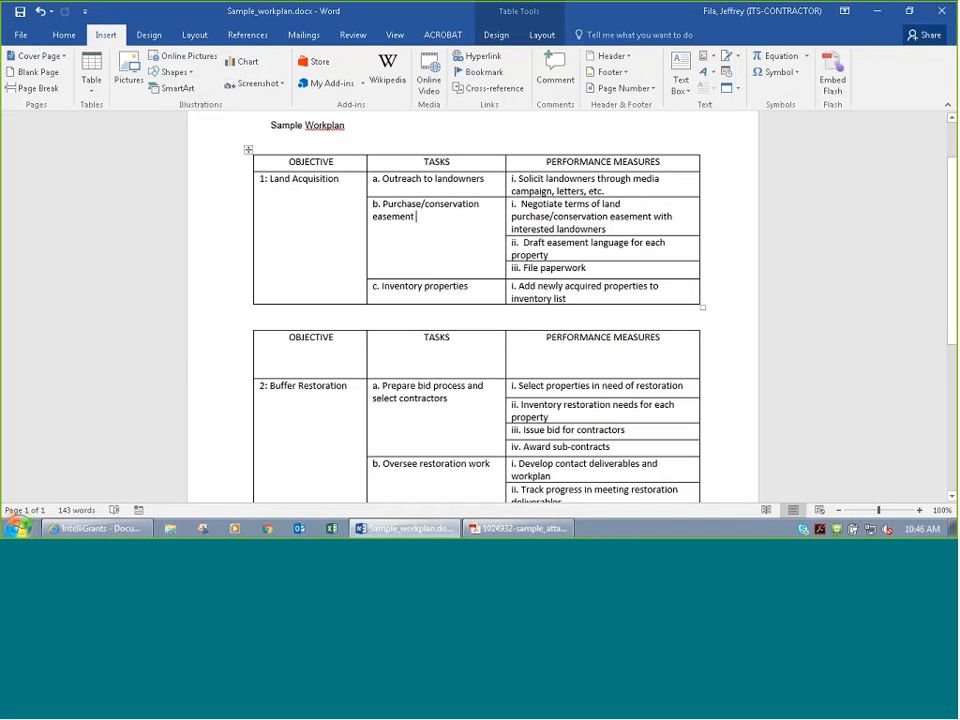
{"action": "left_click_drag", "start_coordinate": [630, 191], "coordinate": [518, 178]}
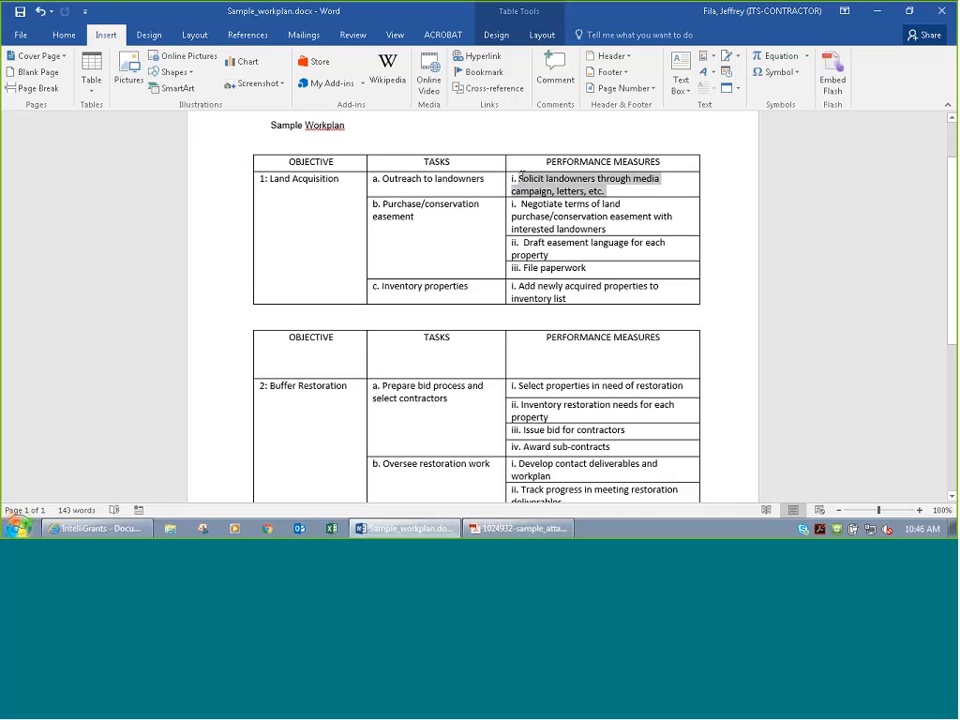
{"action": "left_click", "coordinate": [615, 191]}
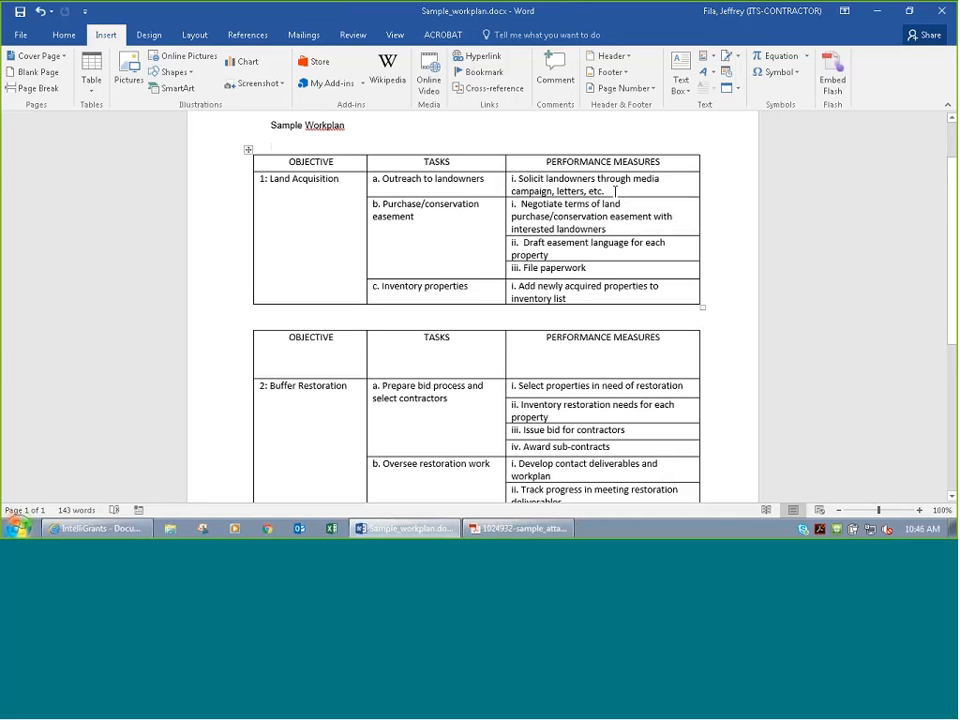
{"action": "left_click_drag", "start_coordinate": [615, 191], "coordinate": [529, 184]}
{"action": "key", "text": "ctrl+c"}
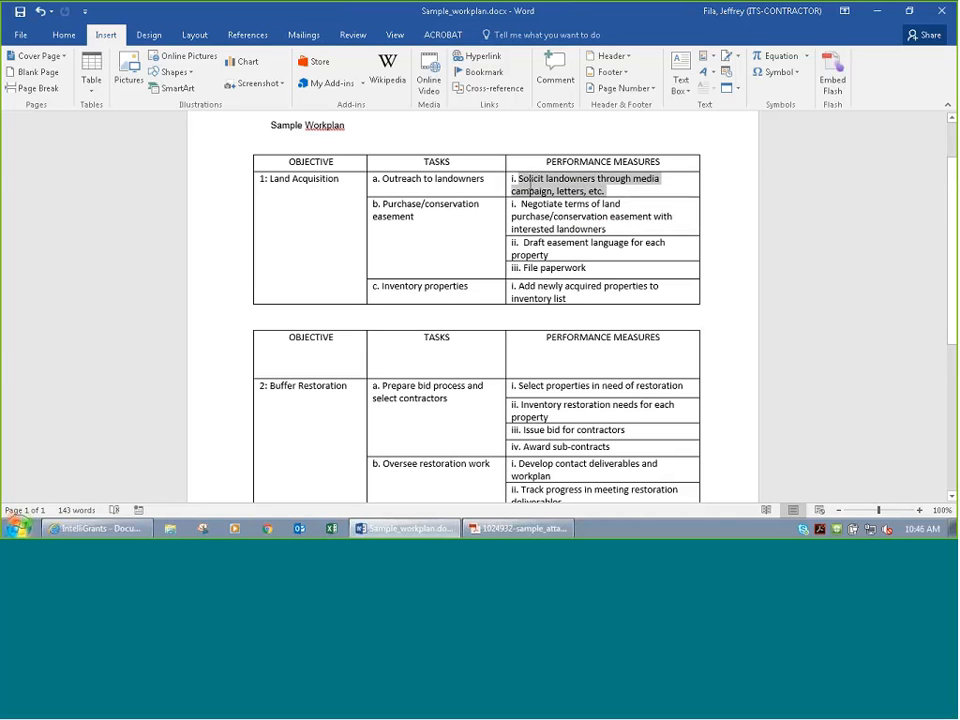
{"action": "key", "text": "alt+Tab"}
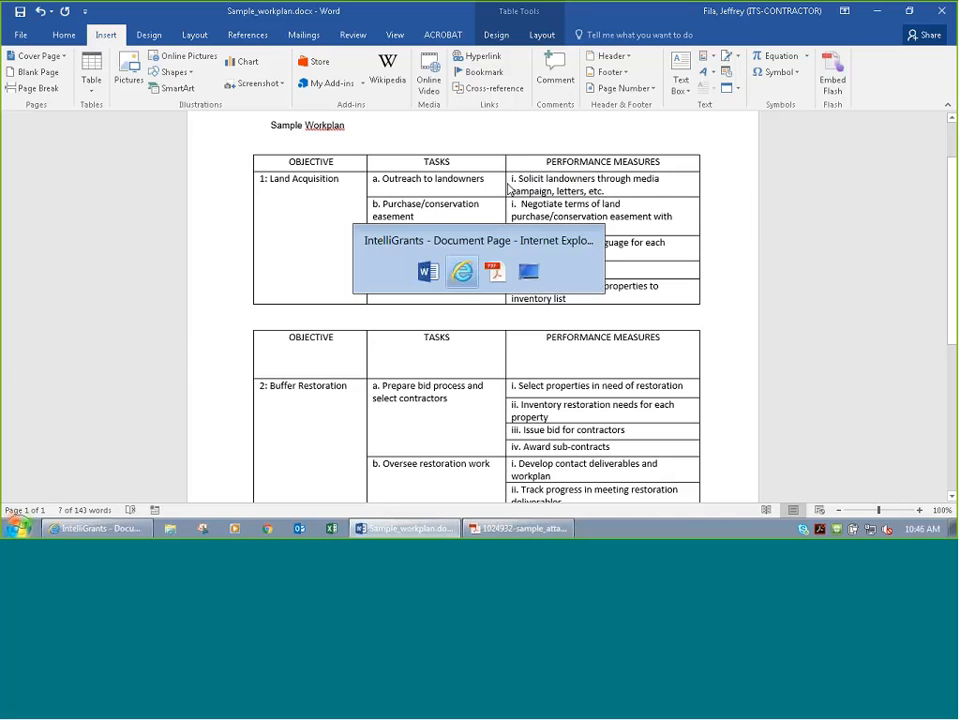
{"action": "mouse_move", "coordinate": [108, 200]}
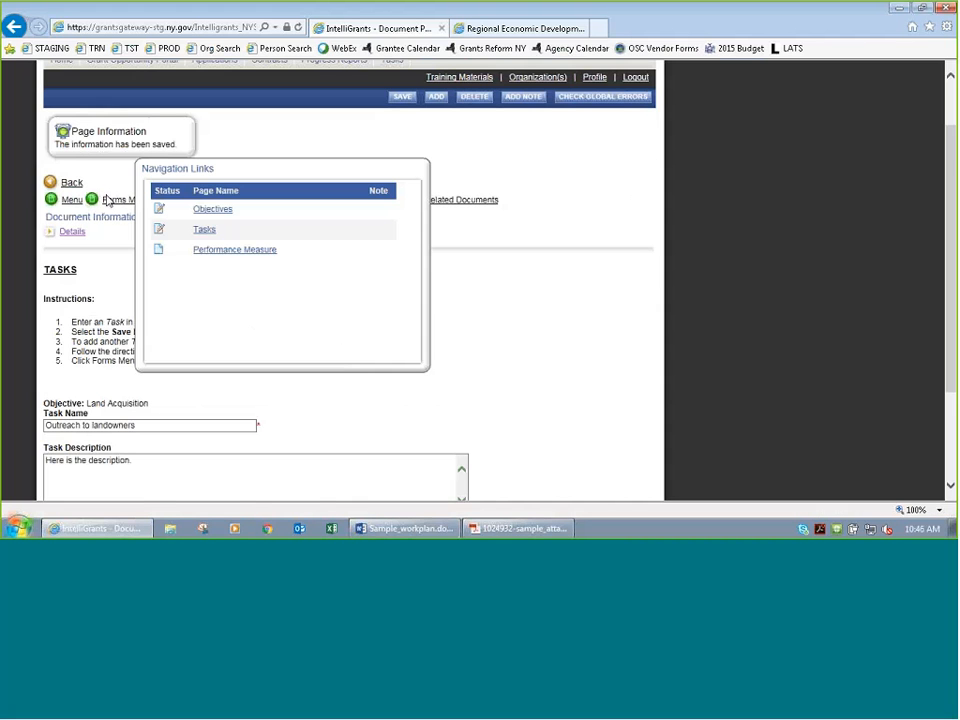
Step: Open the Performance Measure page and paste the copied measure text as its Name
{"action": "left_click", "coordinate": [235, 250]}
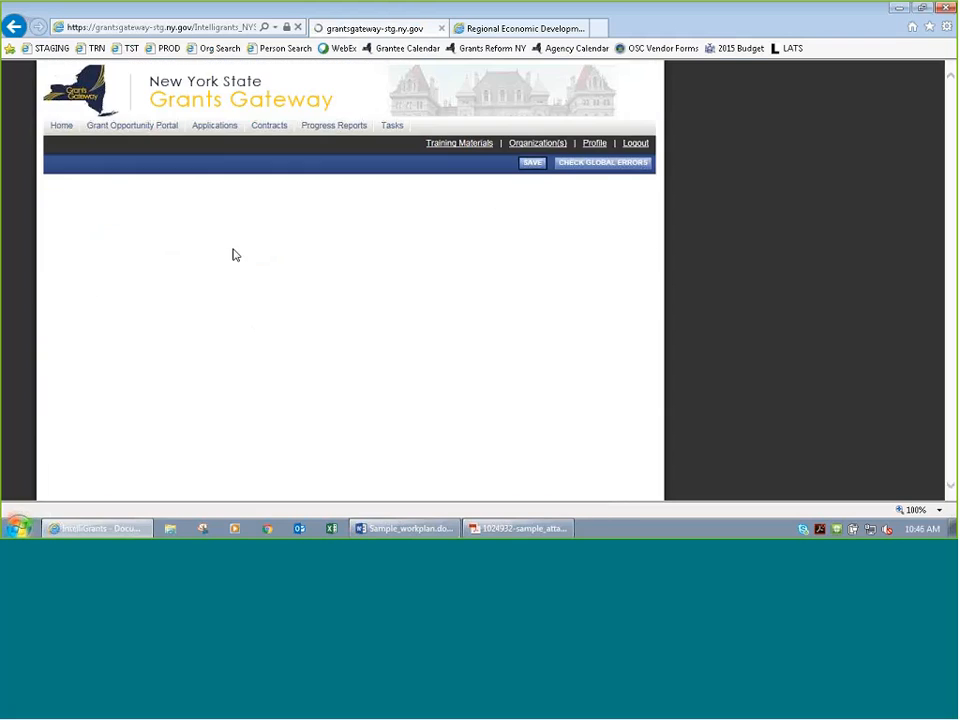
{"action": "scroll", "coordinate": [200, 290], "scroll_direction": "down", "scroll_amount": 3}
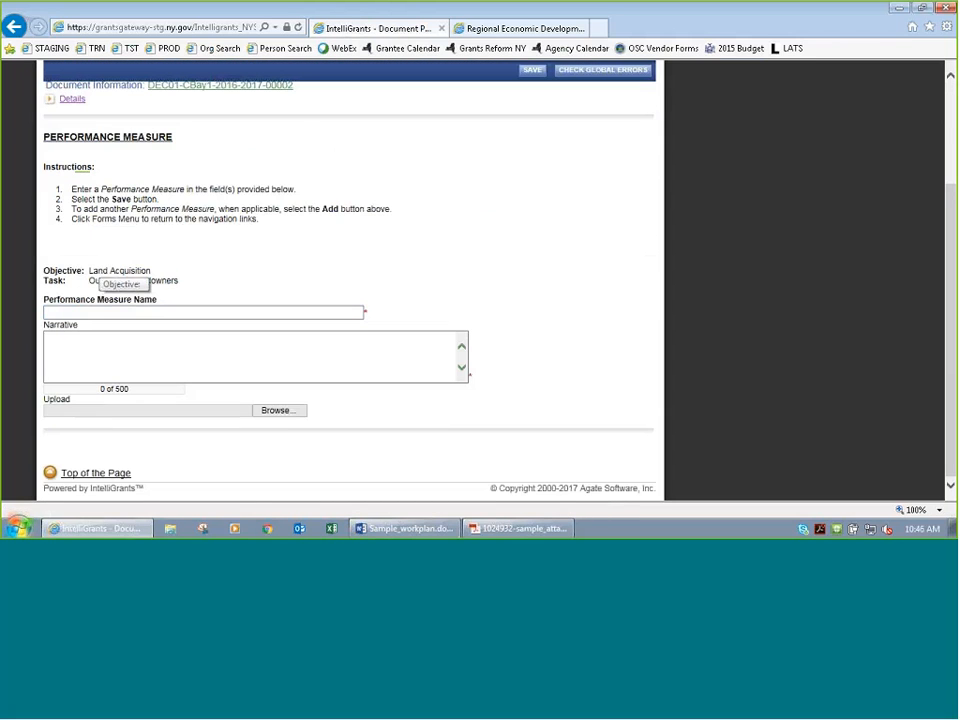
{"action": "left_click", "coordinate": [96, 314]}
{"action": "key", "text": "ctrl+v"}
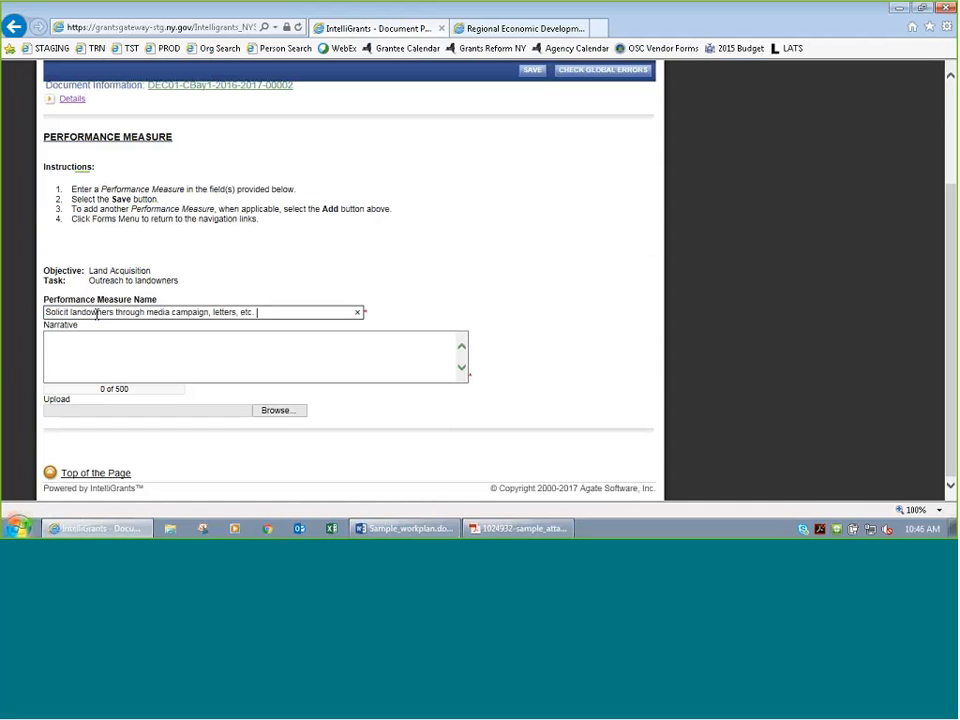
{"action": "key", "text": "alt+Tab"}
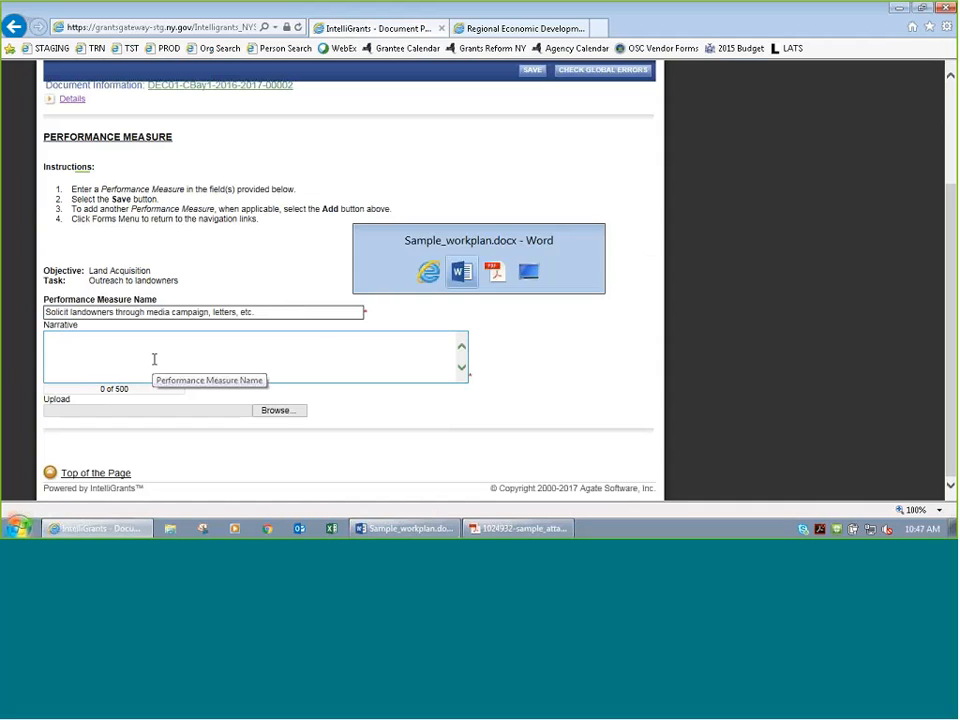
{"action": "left_click", "coordinate": [612, 186]}
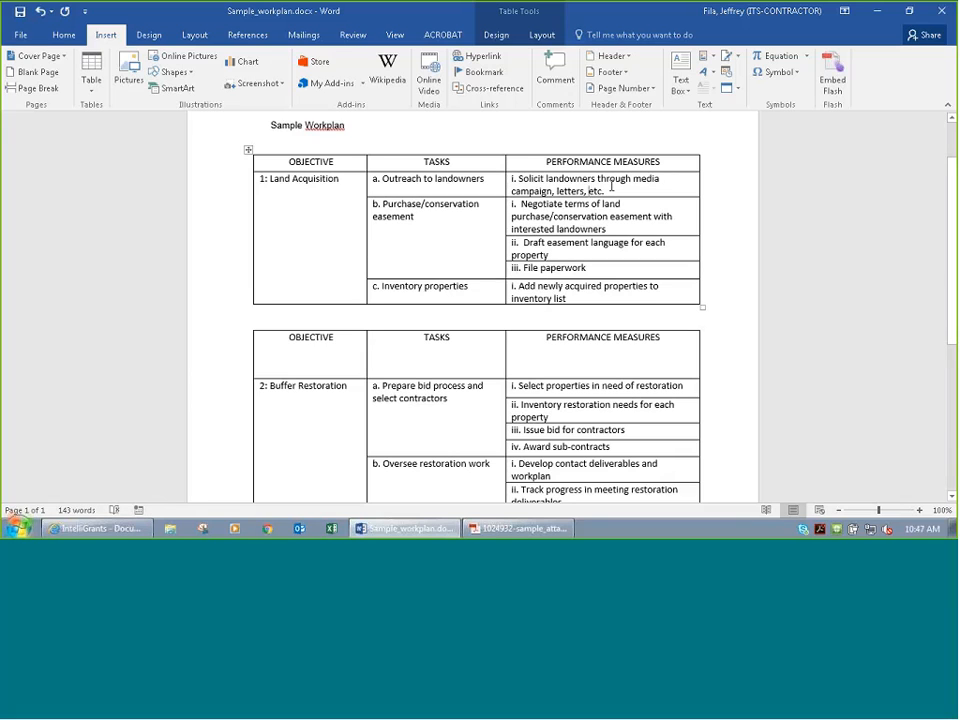
{"action": "left_click_drag", "start_coordinate": [612, 186], "coordinate": [546, 179]}
{"action": "key", "text": "alt+Tab"}
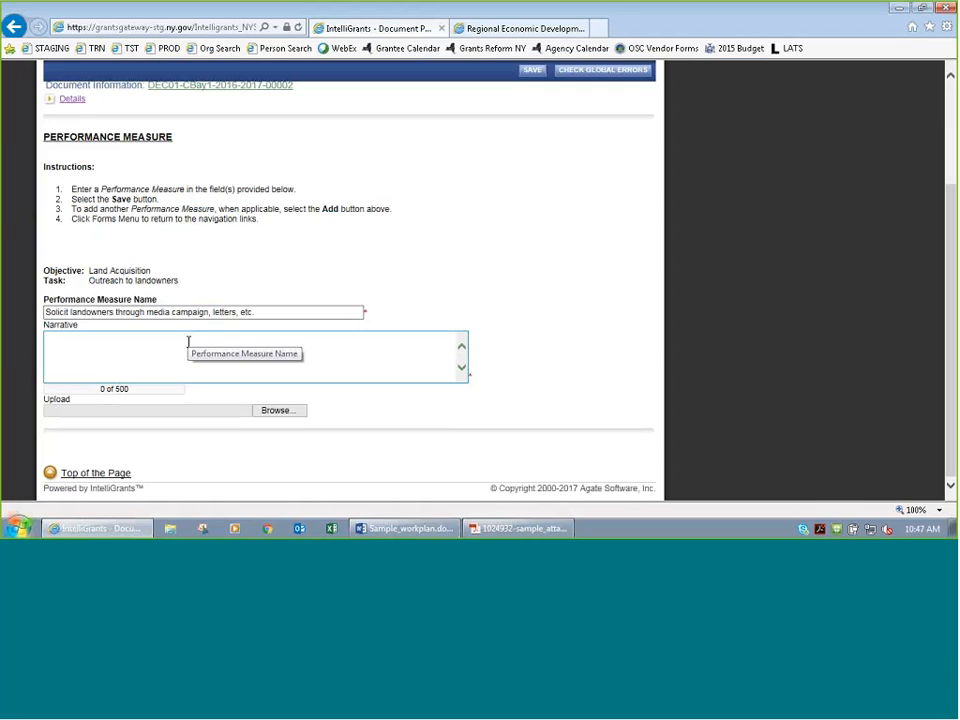
Step: Trim the Name to 'Solicit landowners', paste the full sentence as Narrative, and save
{"action": "left_click", "coordinate": [129, 356]}
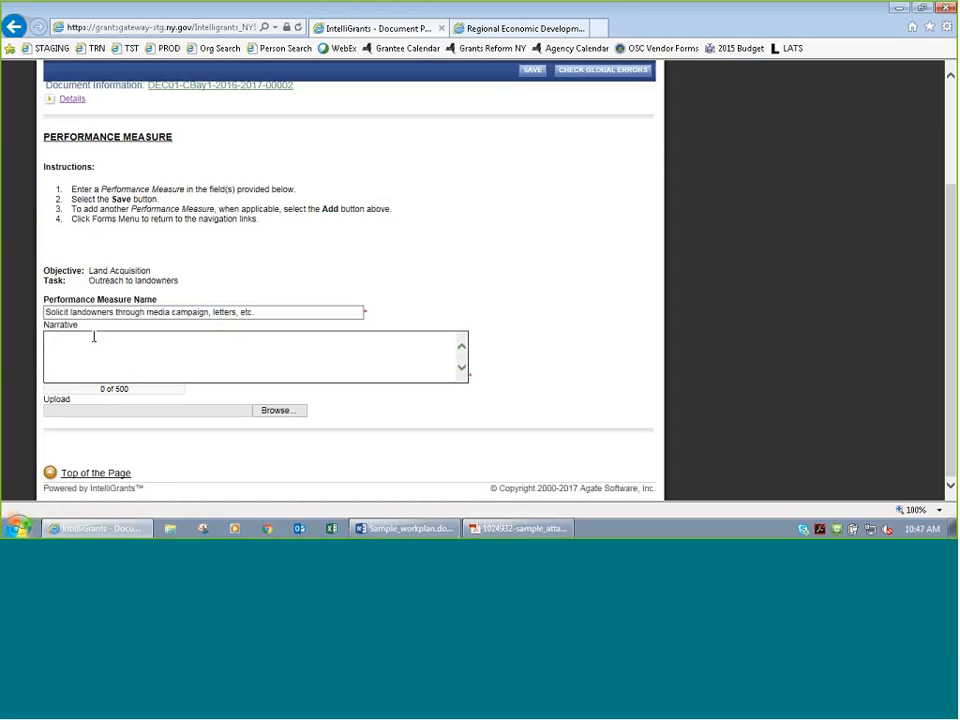
{"action": "left_click_drag", "start_coordinate": [116, 315], "coordinate": [318, 320]}
{"action": "key", "text": "Delete"}
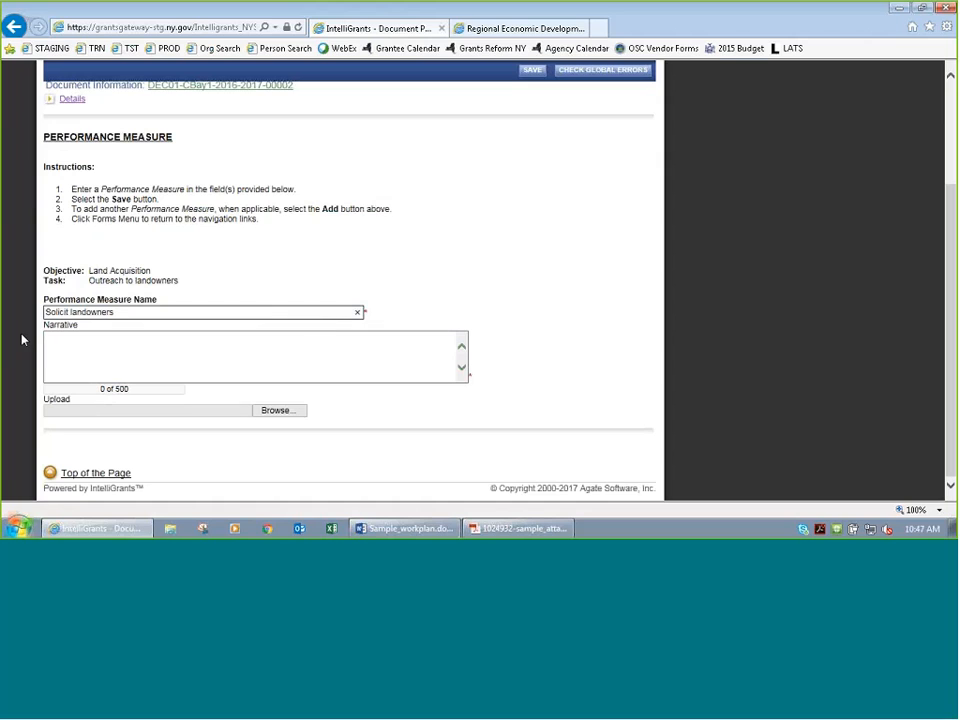
{"action": "left_click", "coordinate": [71, 349]}
{"action": "key", "text": "ctrl+v"}
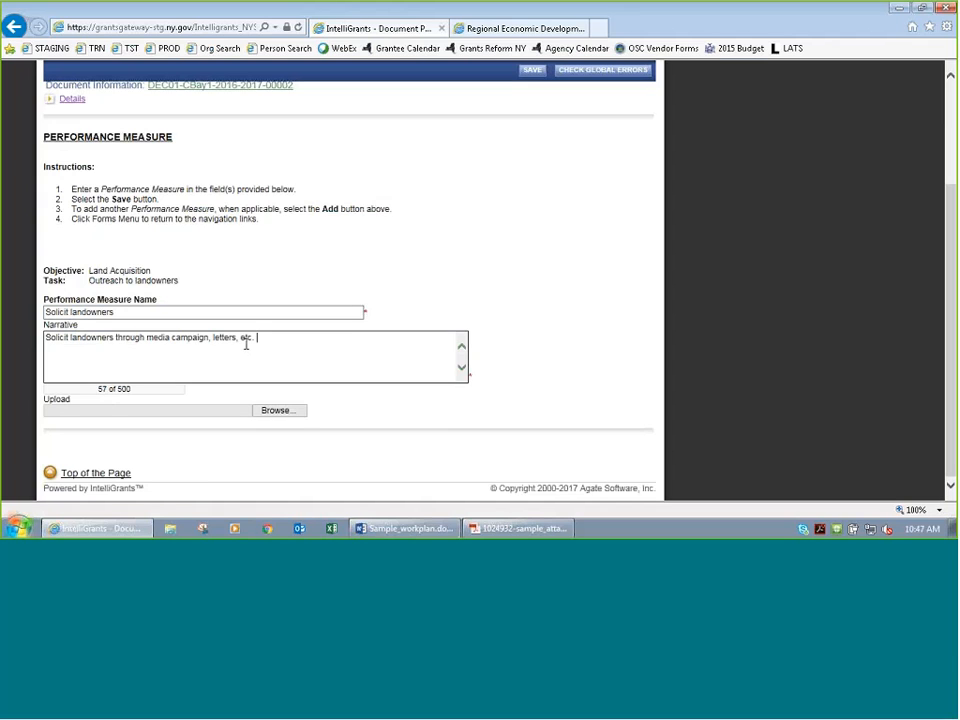
{"action": "left_click", "coordinate": [530, 69]}
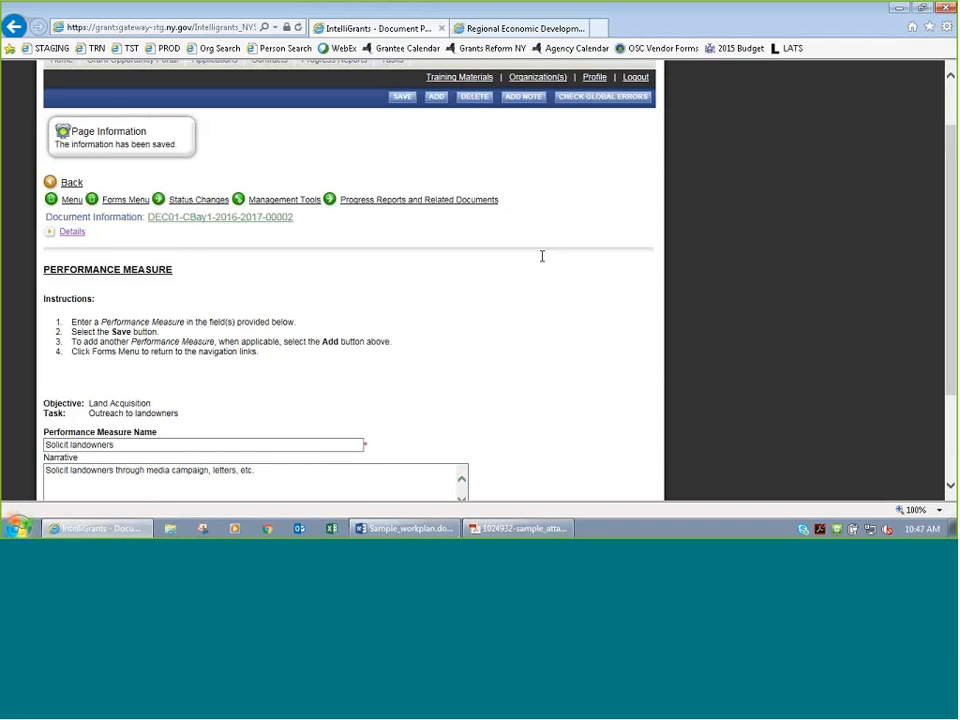
{"action": "key", "text": "alt+Tab"}
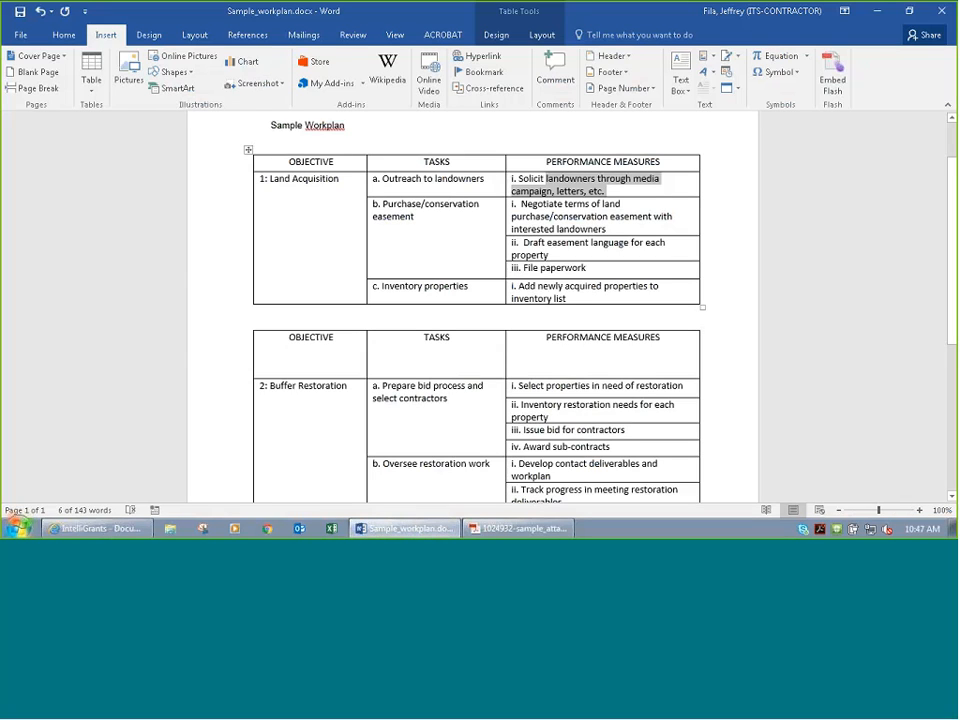
Step: Select the Purchase/conservation easement task text in Word and go to the Tasks page
{"action": "left_click", "coordinate": [587, 190]}
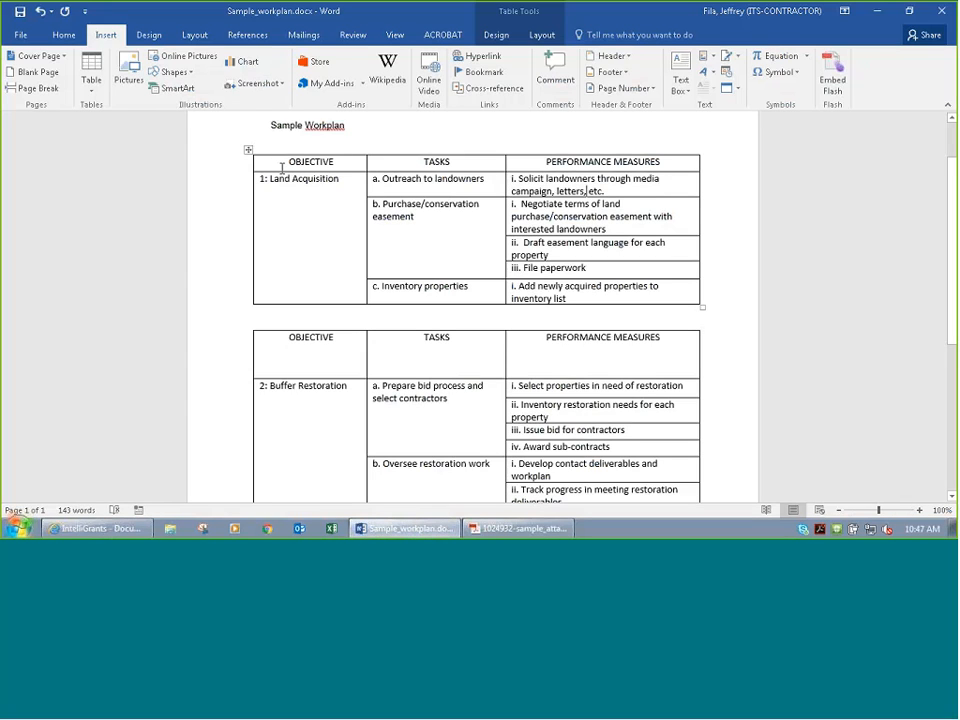
{"action": "left_click_drag", "start_coordinate": [414, 216], "coordinate": [383, 205]}
{"action": "key", "text": "ctrl+c"}
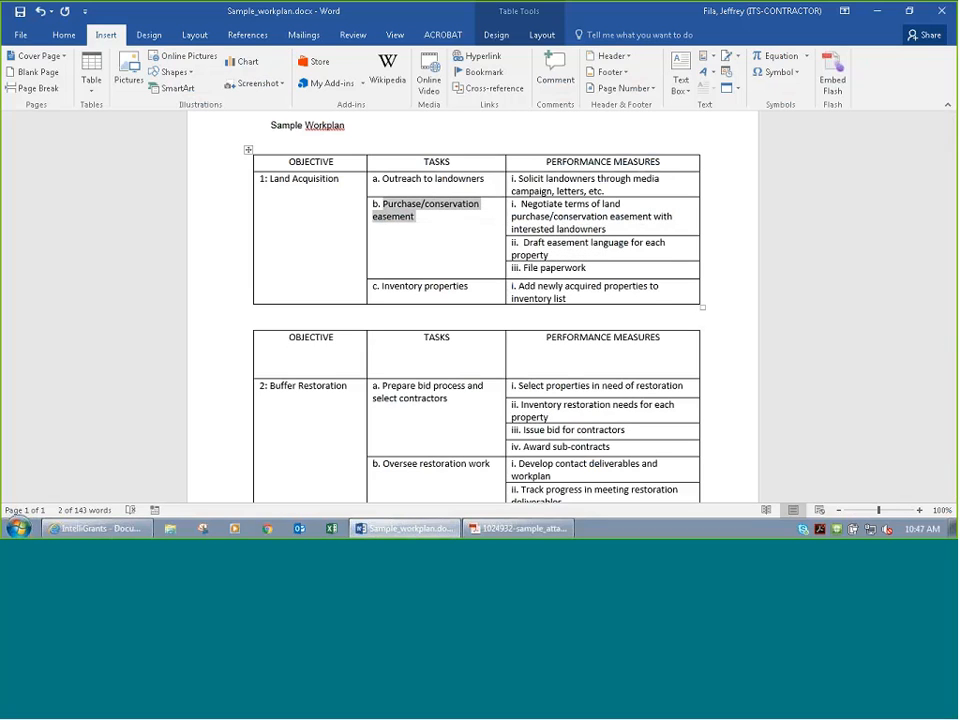
{"action": "left_click", "coordinate": [98, 528]}
{"action": "scroll", "coordinate": [249, 381], "scroll_direction": "down", "scroll_amount": 2}
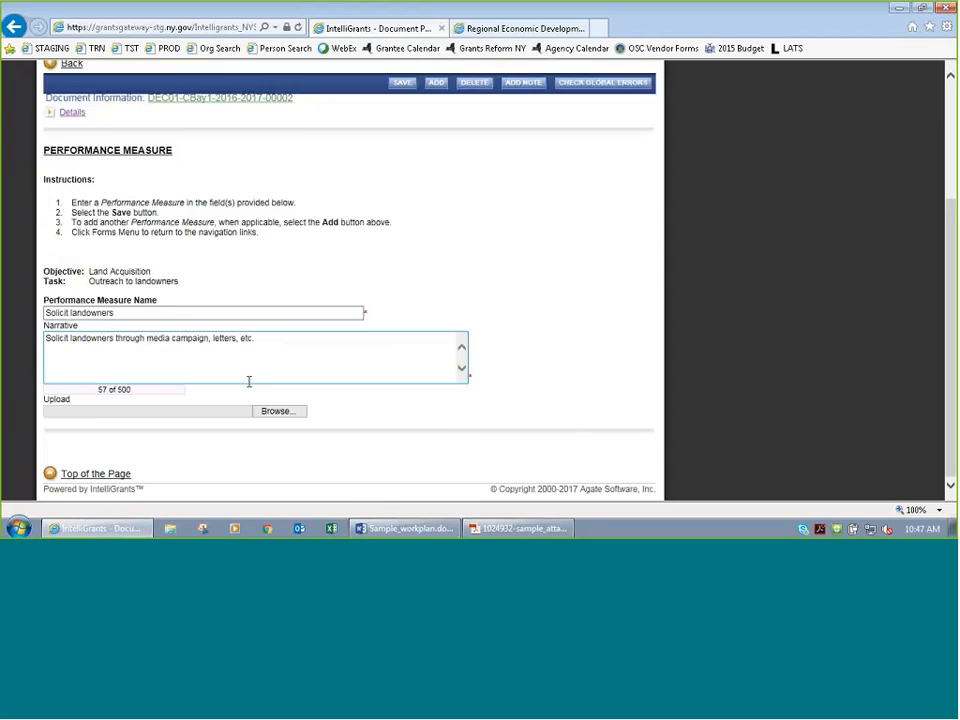
{"action": "scroll", "coordinate": [249, 381], "scroll_direction": "up", "scroll_amount": 3}
{"action": "mouse_move", "coordinate": [126, 269]}
{"action": "left_click", "coordinate": [205, 277]}
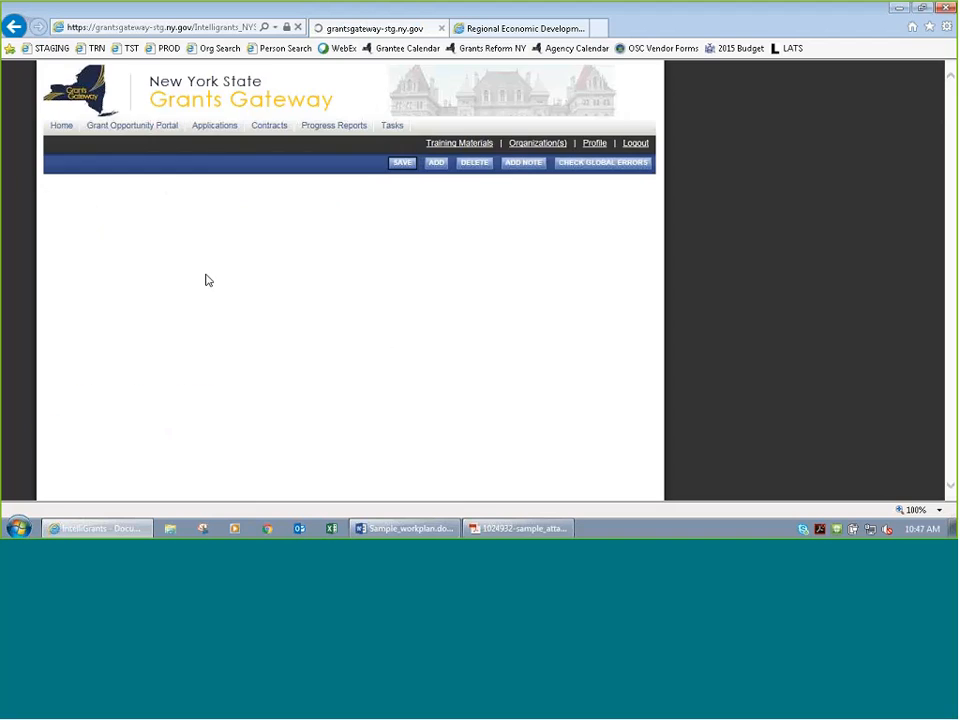
{"action": "scroll", "coordinate": [291, 325], "scroll_direction": "down", "scroll_amount": 2}
{"action": "scroll", "coordinate": [232, 353], "scroll_direction": "up", "scroll_amount": 2}
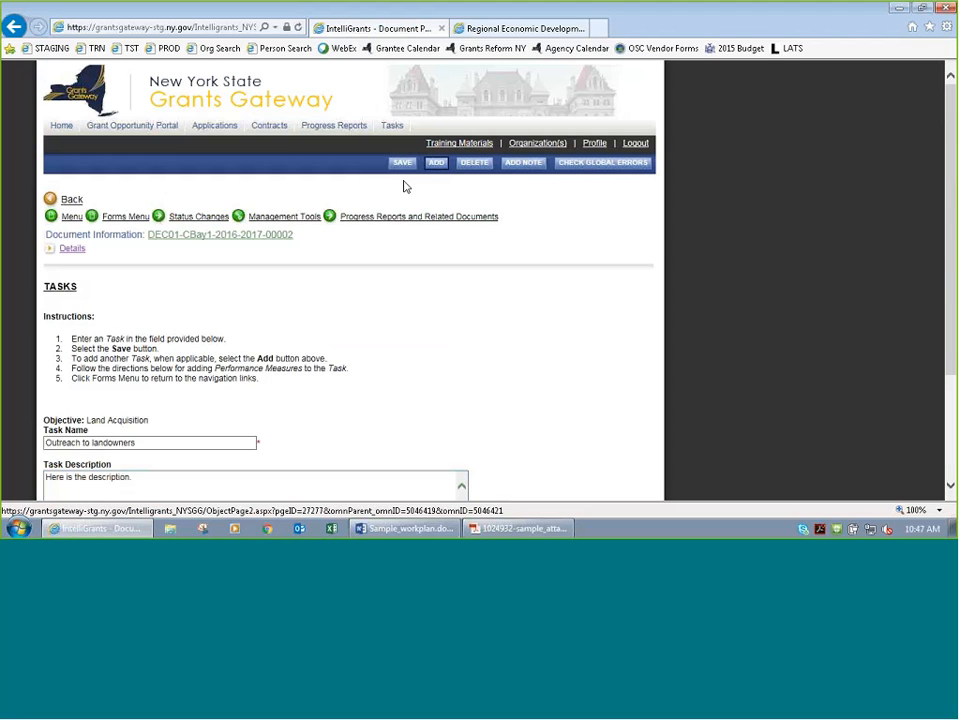
Step: Add a task named Purchase/conservation easement, with the same description, and save it
{"action": "left_click", "coordinate": [302, 224]}
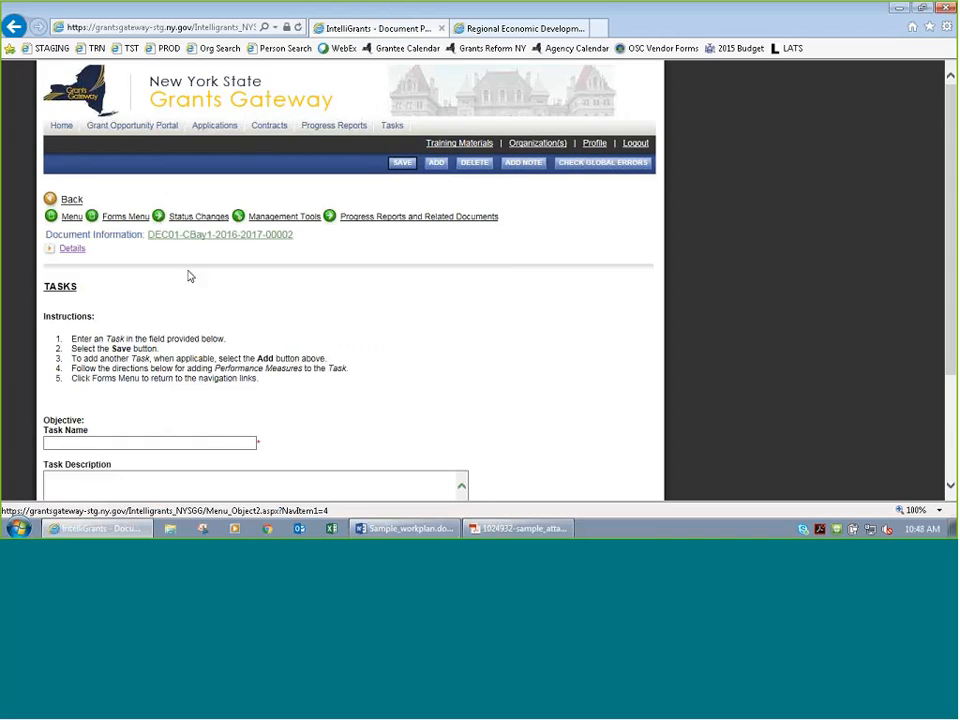
{"action": "scroll", "coordinate": [186, 274], "scroll_direction": "down", "scroll_amount": 2}
{"action": "left_click", "coordinate": [187, 311]}
{"action": "key", "text": "ctrl+v"}
{"action": "left_click", "coordinate": [161, 350]}
{"action": "key", "text": "ctrl+v"}
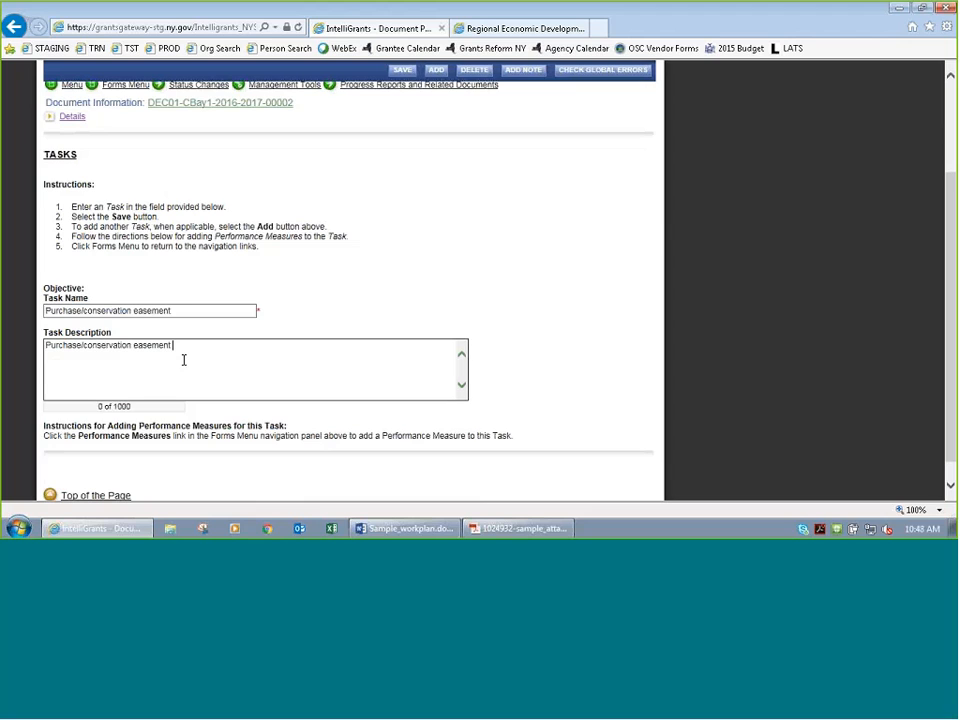
{"action": "left_click", "coordinate": [402, 70]}
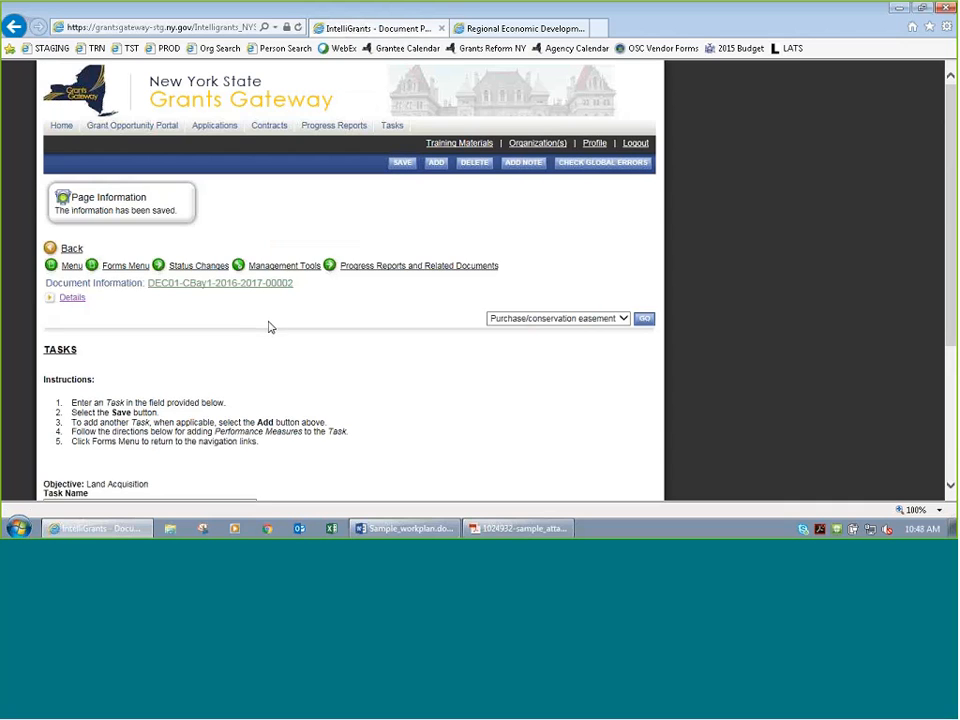
Step: Confirm Purchase/conservation easement appears in the saved tasks list
{"action": "scroll", "coordinate": [285, 333], "scroll_direction": "down", "scroll_amount": 2}
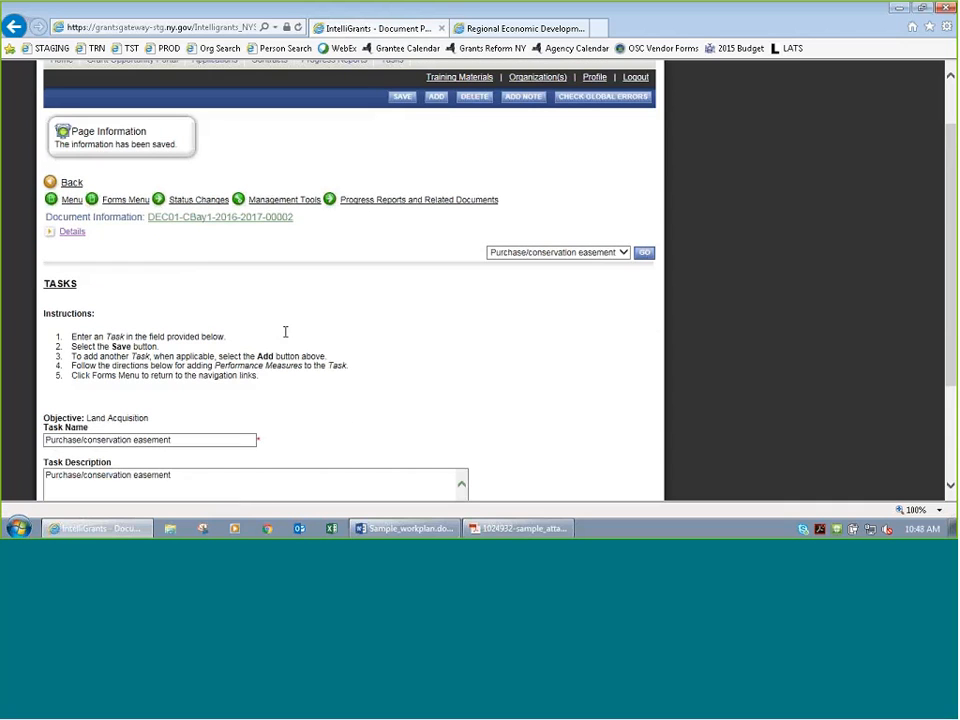
{"action": "left_click", "coordinate": [610, 252]}
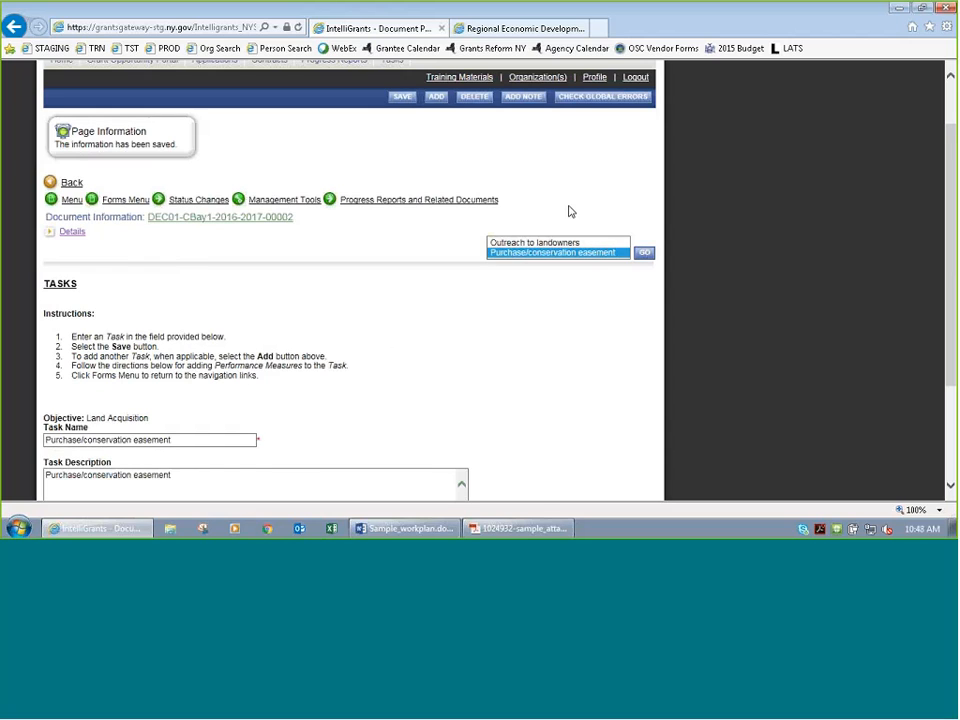
{"action": "left_click", "coordinate": [568, 252]}
{"action": "left_click", "coordinate": [621, 251]}
{"action": "left_click", "coordinate": [591, 281]}
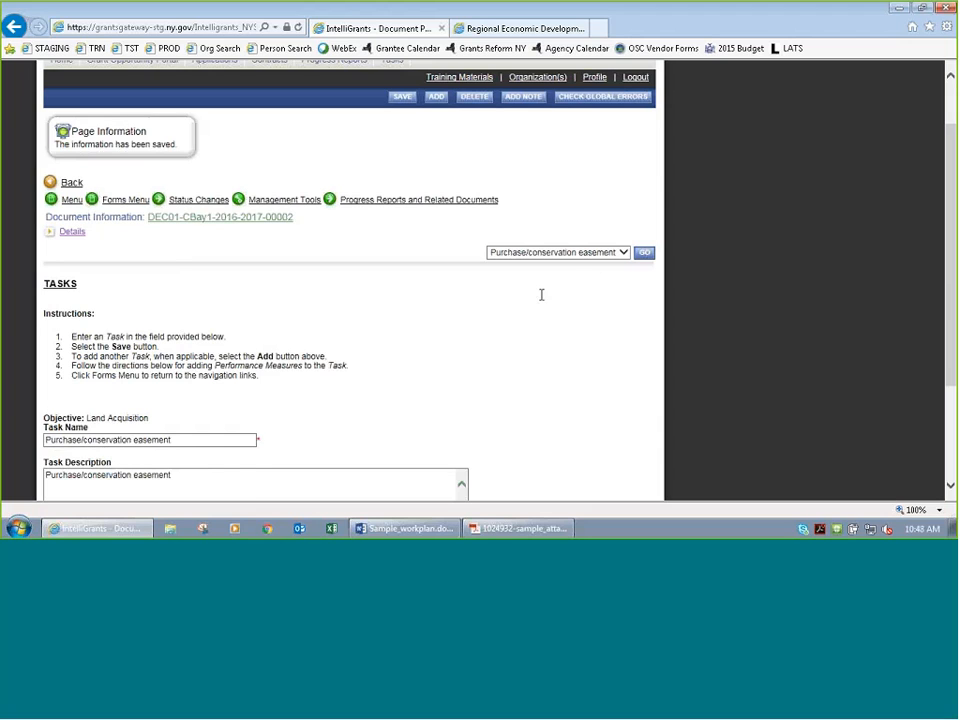
Step: Go to the Performance Measure page for the Purchase/conservation easement task
{"action": "left_click", "coordinate": [125, 199]}
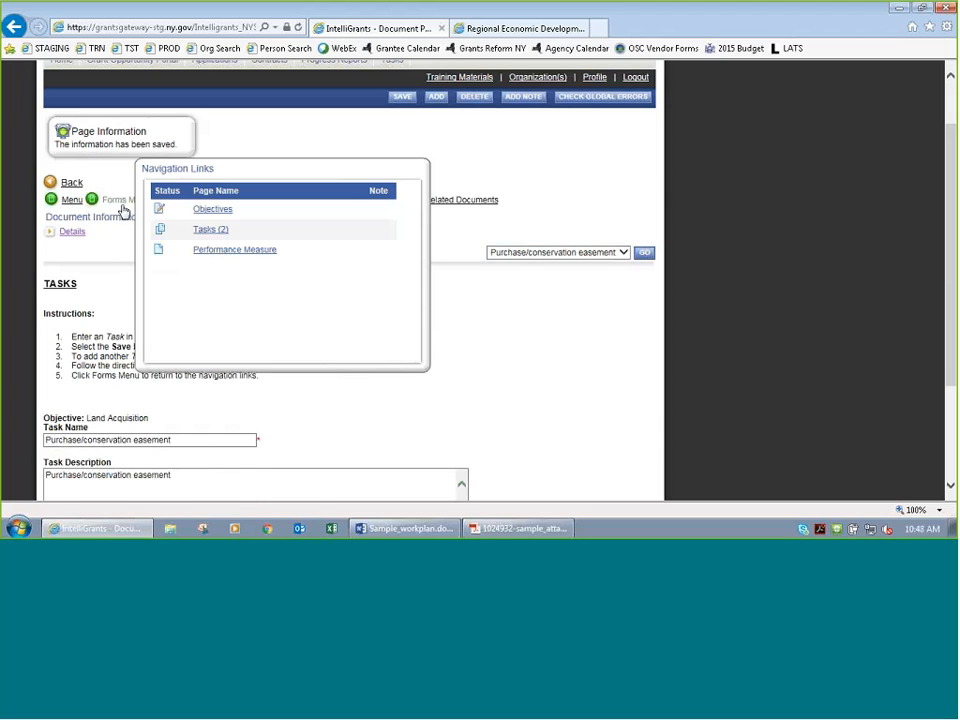
{"action": "left_click", "coordinate": [221, 250]}
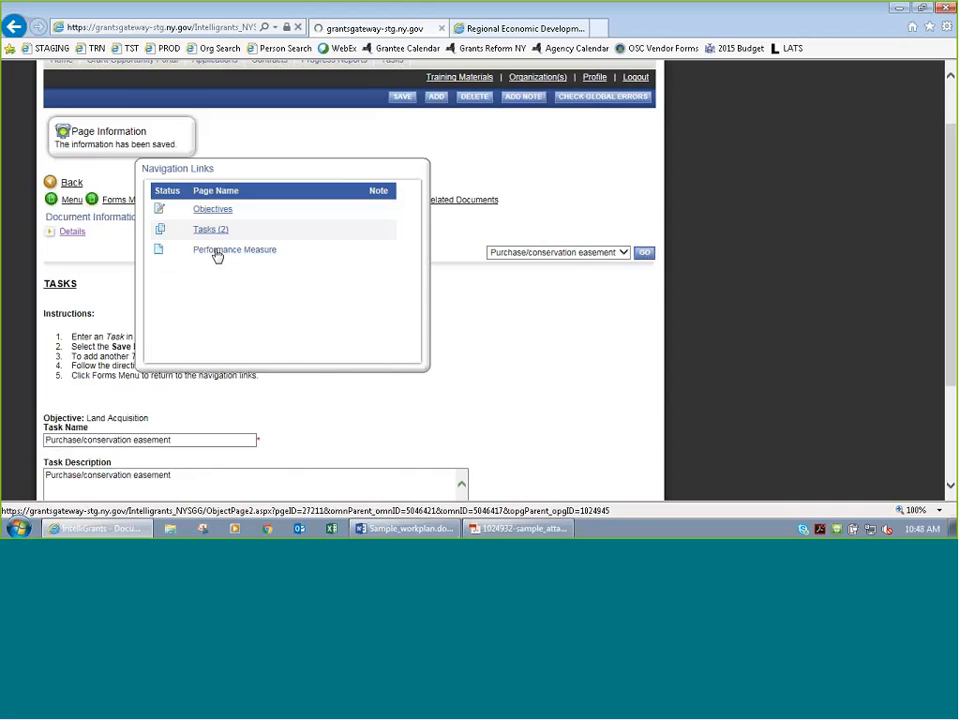
{"action": "scroll", "coordinate": [160, 280], "scroll_direction": "down", "scroll_amount": 3}
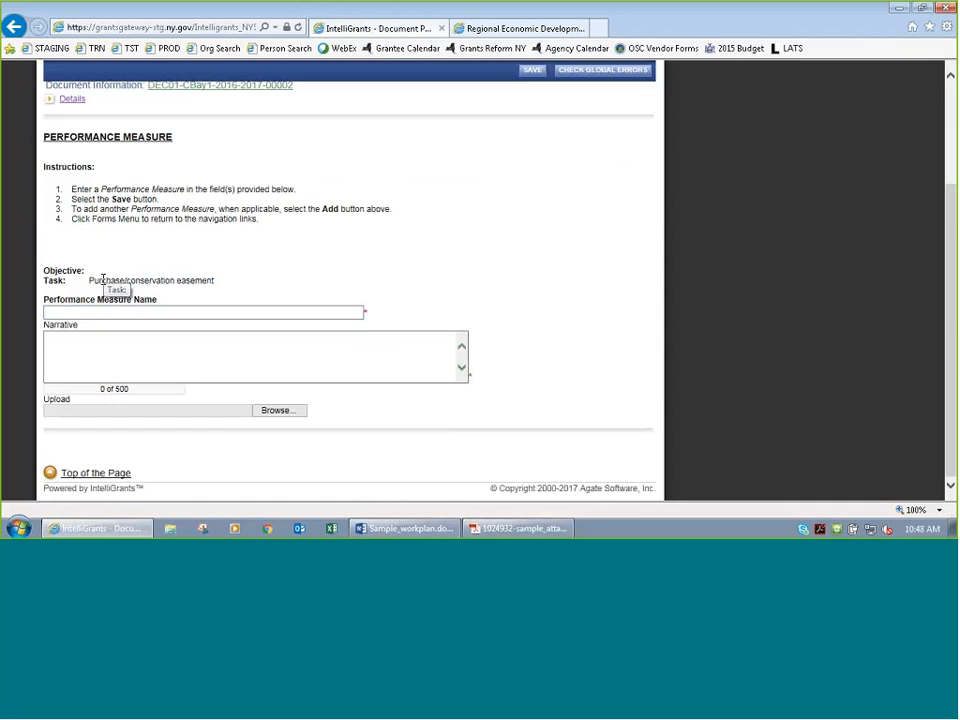
{"action": "left_click_drag", "start_coordinate": [100, 281], "coordinate": [205, 285]}
{"action": "left_click", "coordinate": [292, 272]}
Step: Save a Negotiate Terms measure with the negotiating-terms sentence from Word as its narrative
{"action": "key", "text": "alt+Tab"}
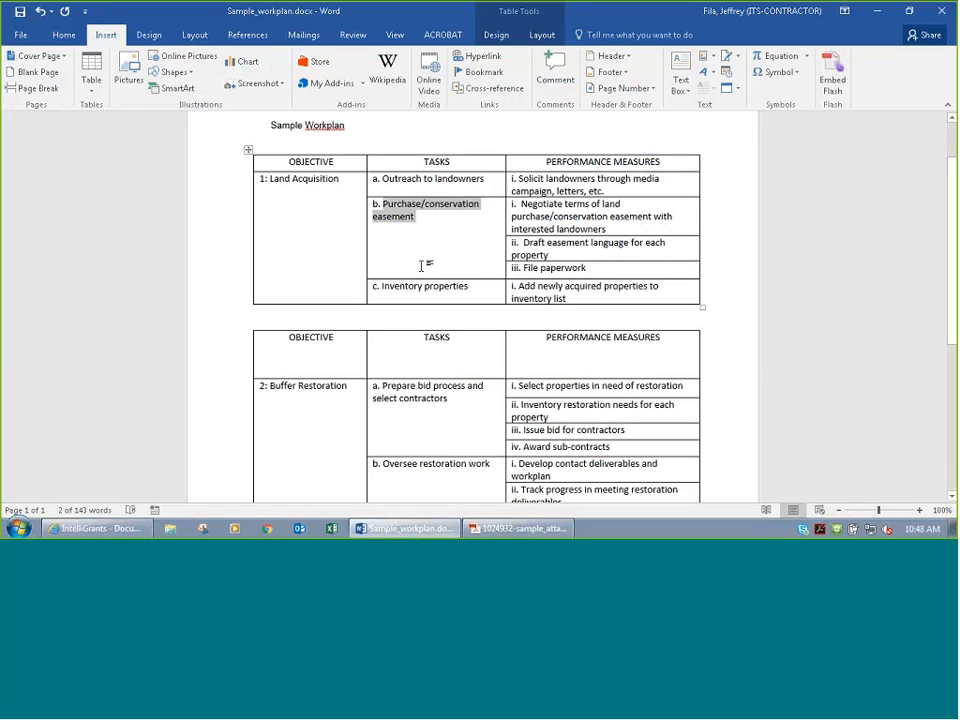
{"action": "left_click_drag", "start_coordinate": [612, 230], "coordinate": [522, 208]}
{"action": "key", "text": "ctrl+c"}
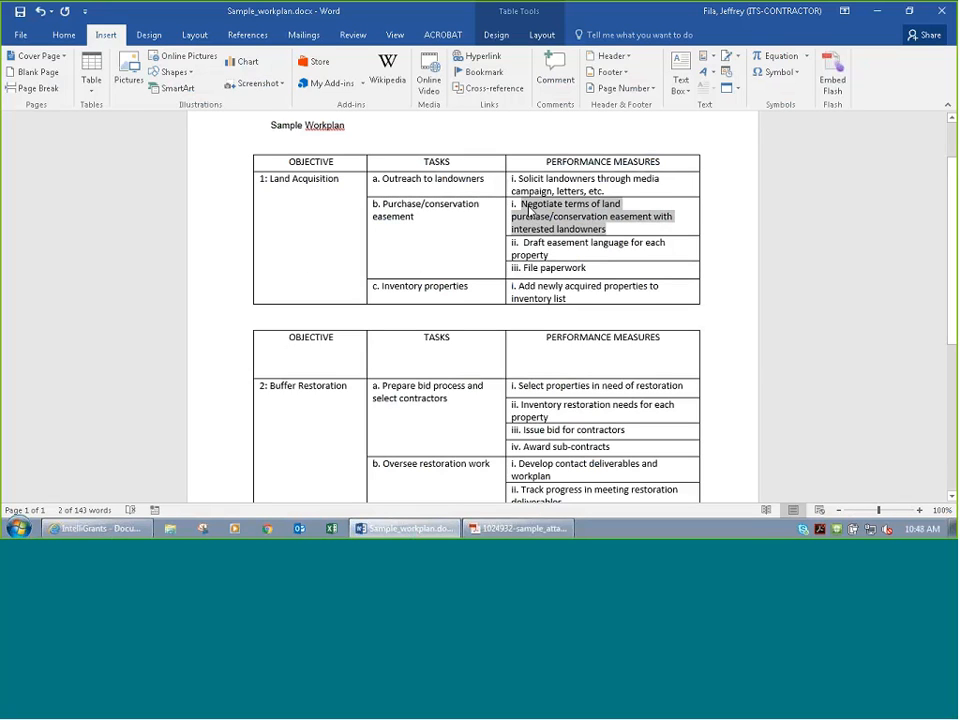
{"action": "key", "text": "alt+Tab"}
{"action": "left_click", "coordinate": [181, 313]}
{"action": "type", "text": "Ne"}
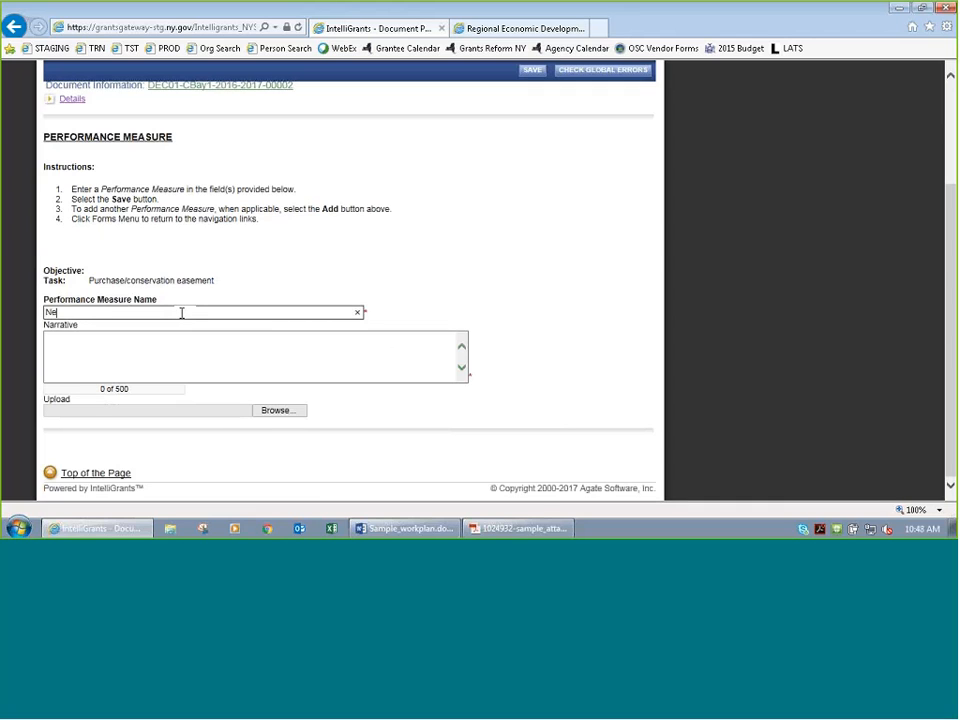
{"action": "type", "text": "gotiate Terms"}
{"action": "key", "text": "Tab"}
{"action": "key", "text": "ctrl+v"}
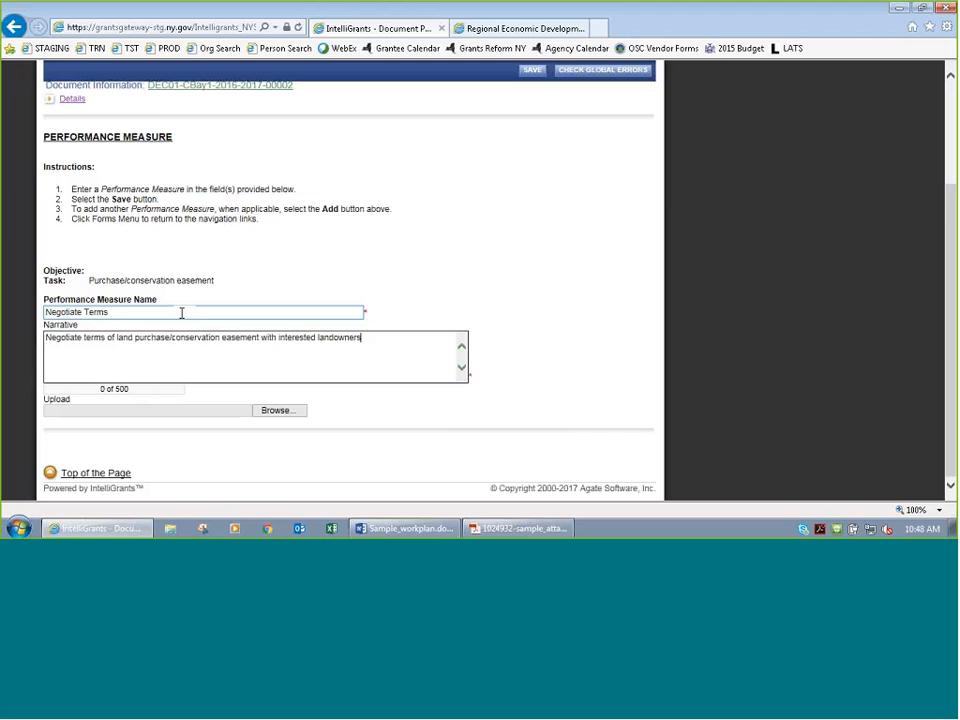
{"action": "left_click", "coordinate": [532, 70]}
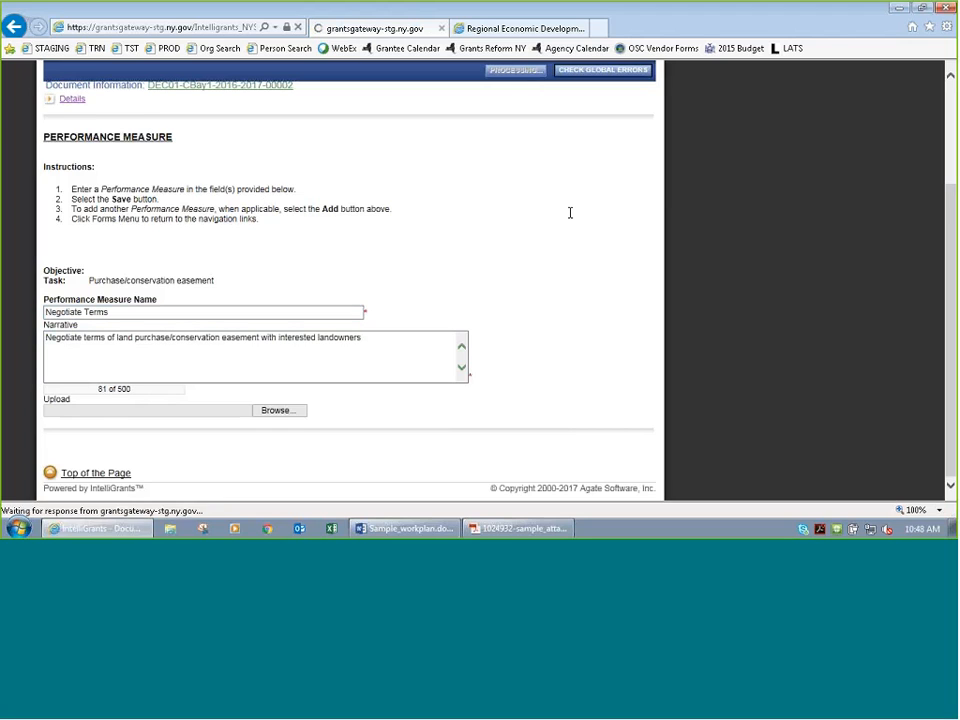
Step: Add and save an Easement Language measure with narrative 'Draft easement language for each property'
{"action": "key", "text": "alt+Tab"}
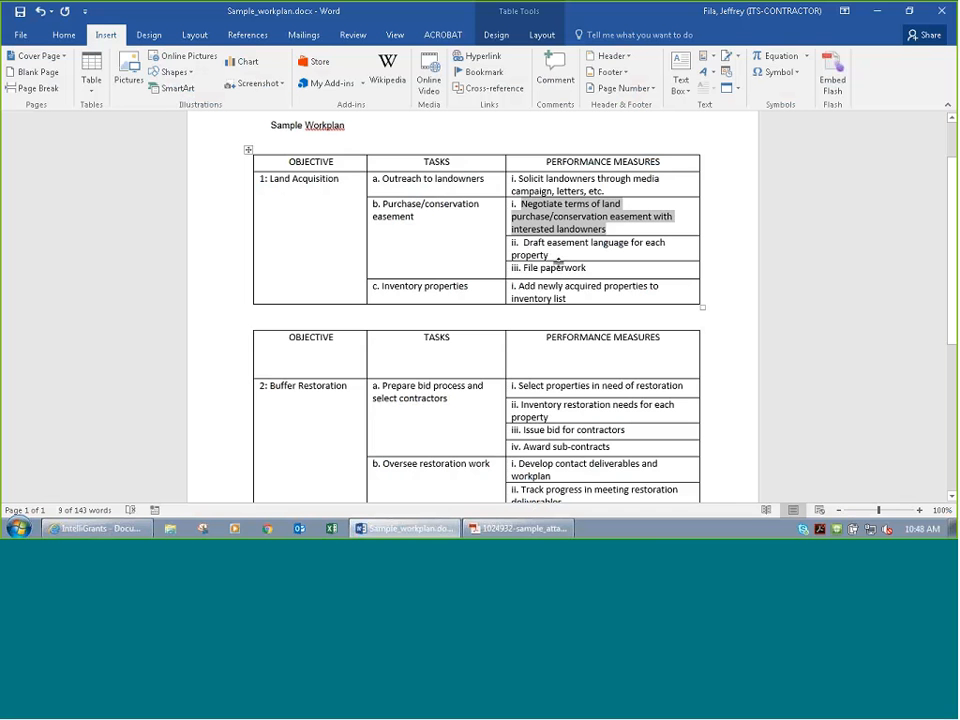
{"action": "left_click_drag", "start_coordinate": [556, 254], "coordinate": [524, 243]}
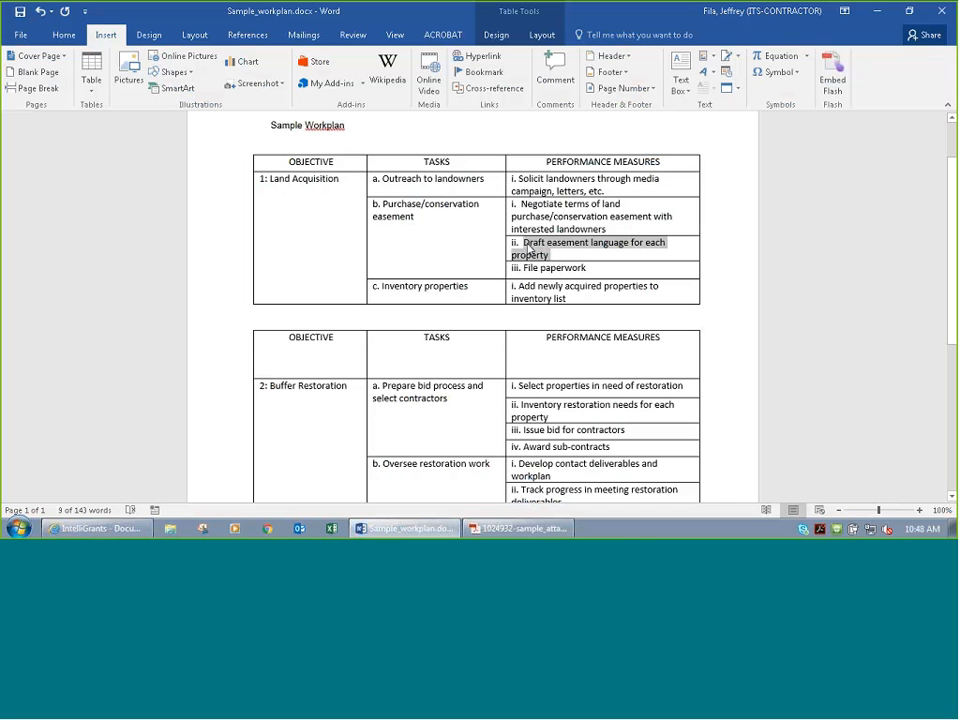
{"action": "key", "text": "alt+Tab"}
{"action": "scroll", "coordinate": [369, 364], "scroll_direction": "down", "scroll_amount": 3}
{"action": "scroll", "coordinate": [369, 364], "scroll_direction": "up", "scroll_amount": 2}
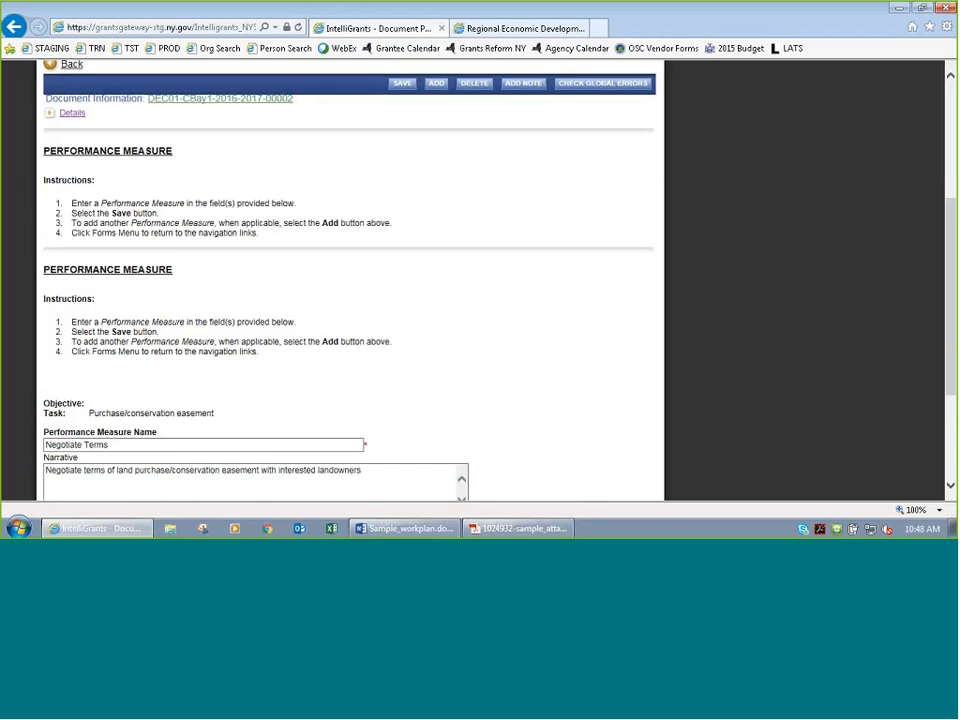
{"action": "left_click", "coordinate": [435, 96]}
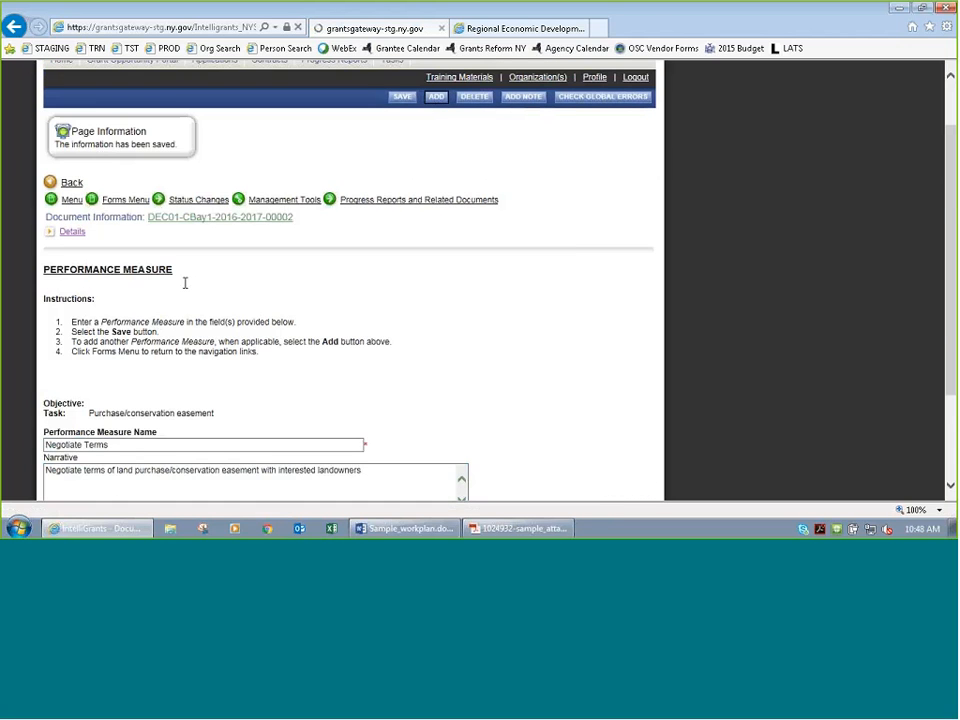
{"action": "scroll", "coordinate": [207, 346], "scroll_direction": "down", "scroll_amount": 2}
{"action": "left_click", "coordinate": [161, 312]}
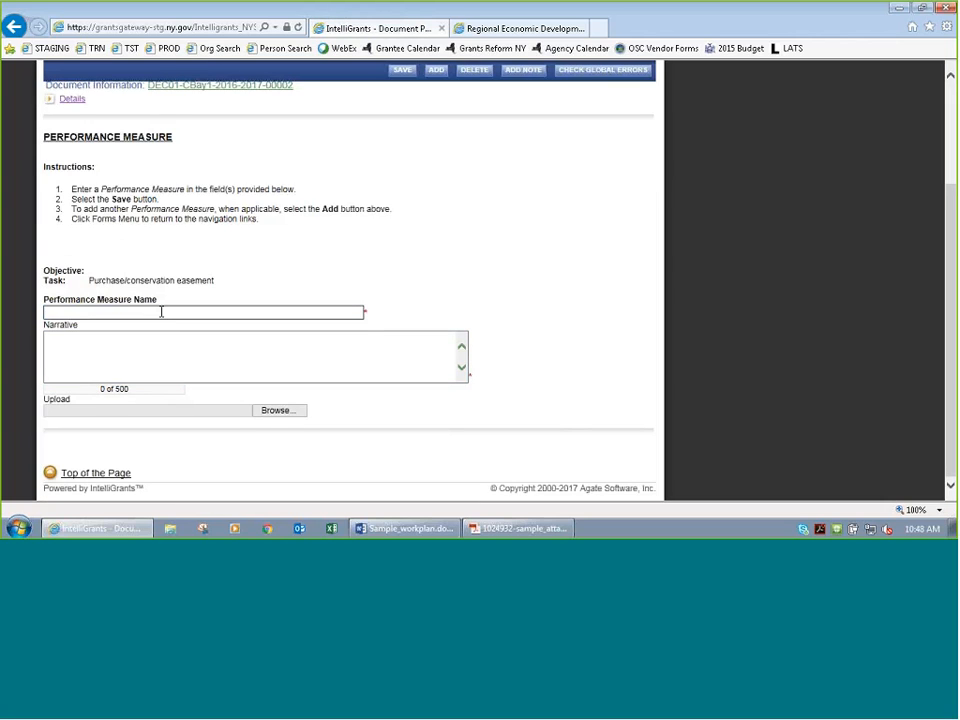
{"action": "type", "text": "easement Language"}
{"action": "key", "text": "Tab"}
{"action": "type", "text": "Draft easement language for each property"}
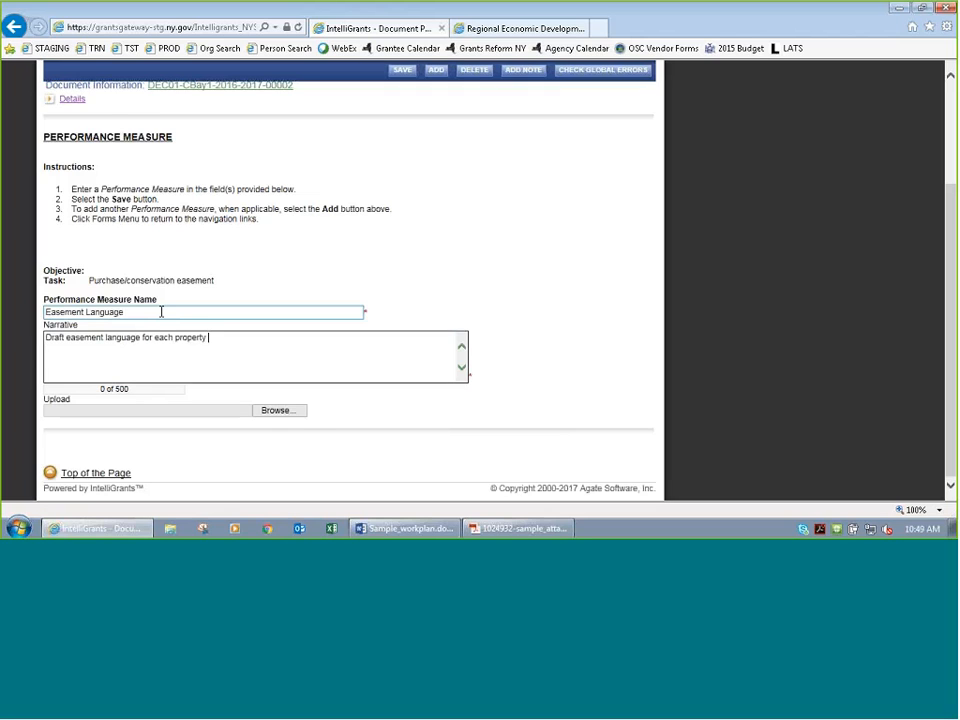
{"action": "left_click", "coordinate": [402, 71]}
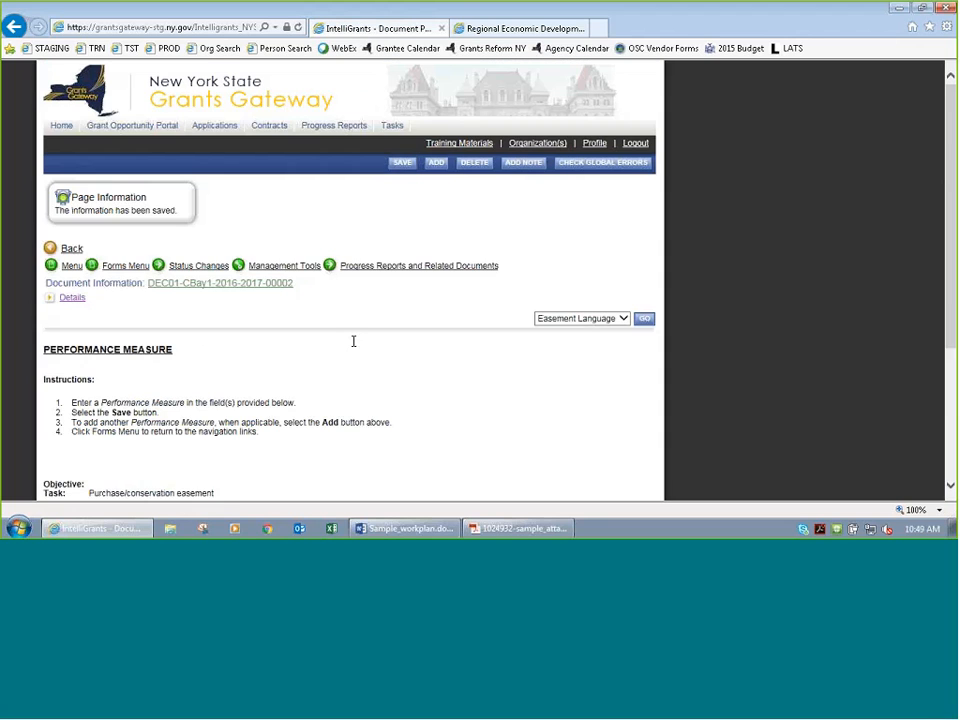
Step: Select the File paperwork measure text in Word and start a new blank performance measure
{"action": "key", "text": "alt+Tab"}
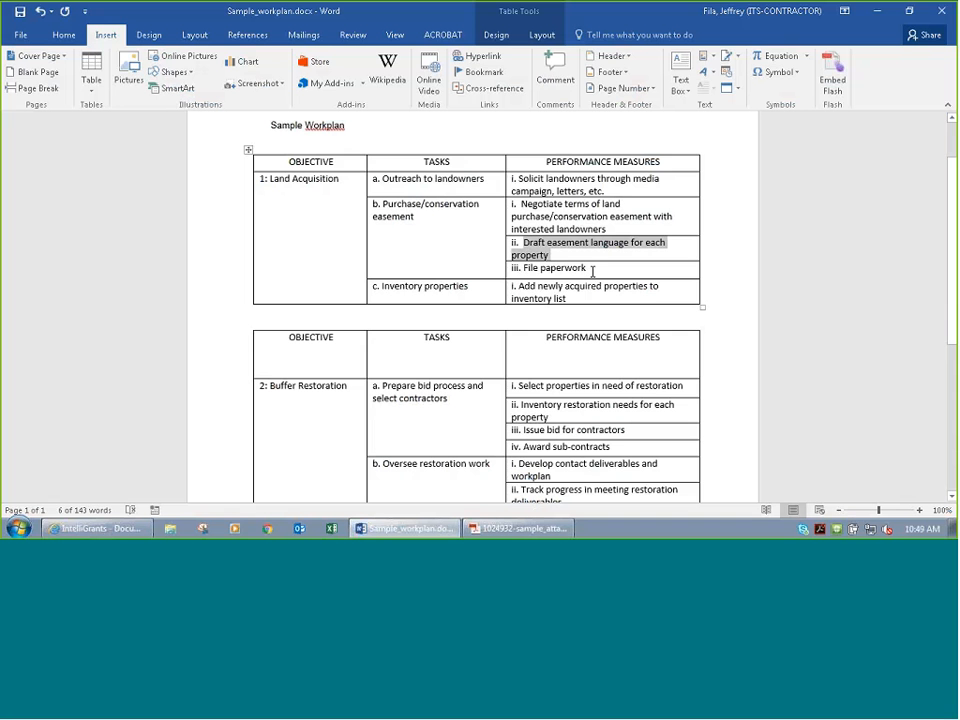
{"action": "left_click_drag", "start_coordinate": [590, 269], "coordinate": [523, 268]}
{"action": "key", "text": "alt+Tab"}
{"action": "scroll", "coordinate": [332, 324], "scroll_direction": "down", "scroll_amount": 3}
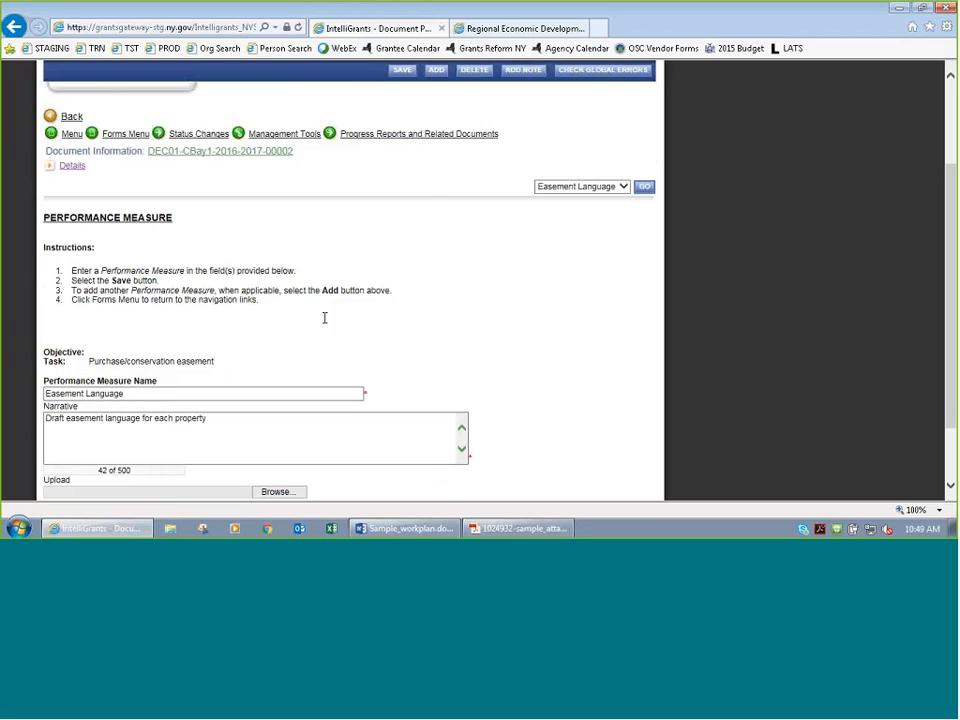
{"action": "left_click", "coordinate": [124, 136]}
{"action": "scroll", "coordinate": [450, 200], "scroll_direction": "up", "scroll_amount": 1}
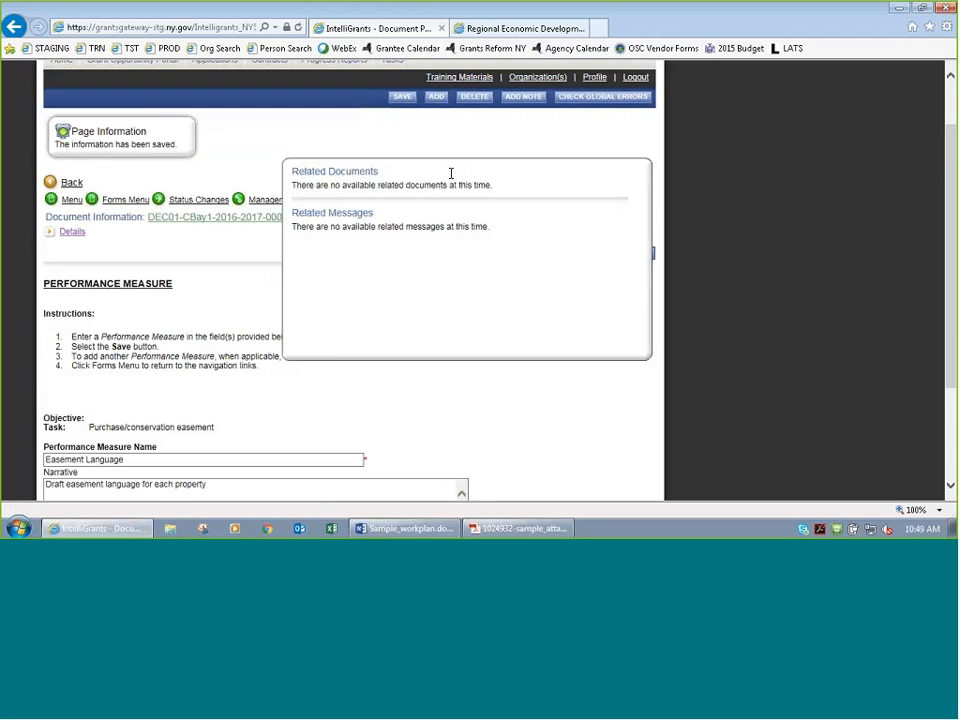
{"action": "left_click", "coordinate": [436, 97]}
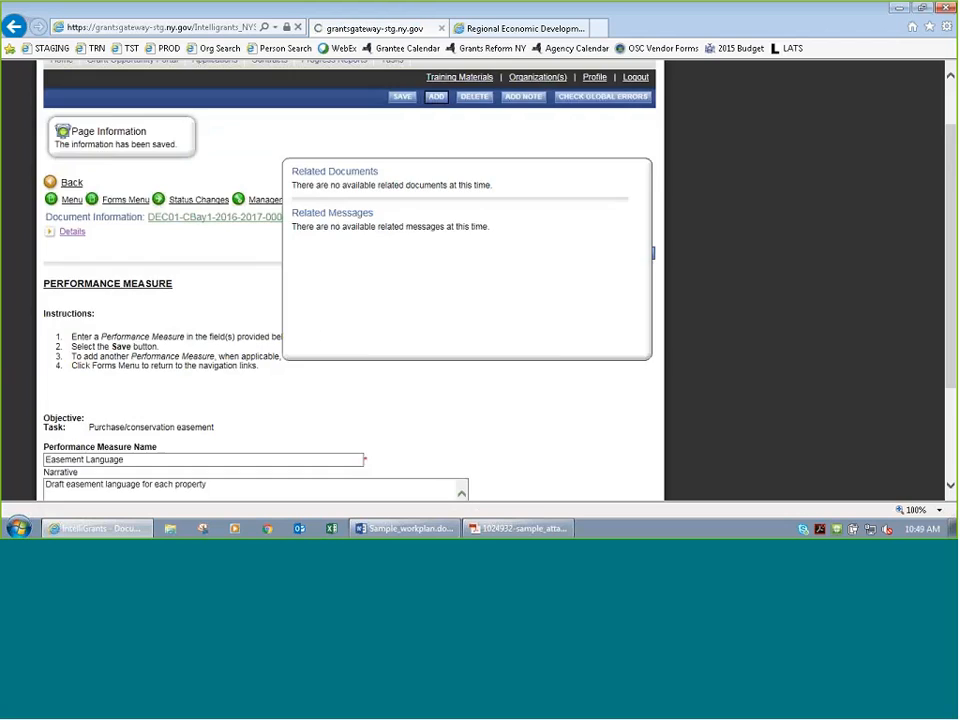
{"action": "scroll", "coordinate": [312, 353], "scroll_direction": "down", "scroll_amount": 2}
{"action": "left_click", "coordinate": [246, 345]}
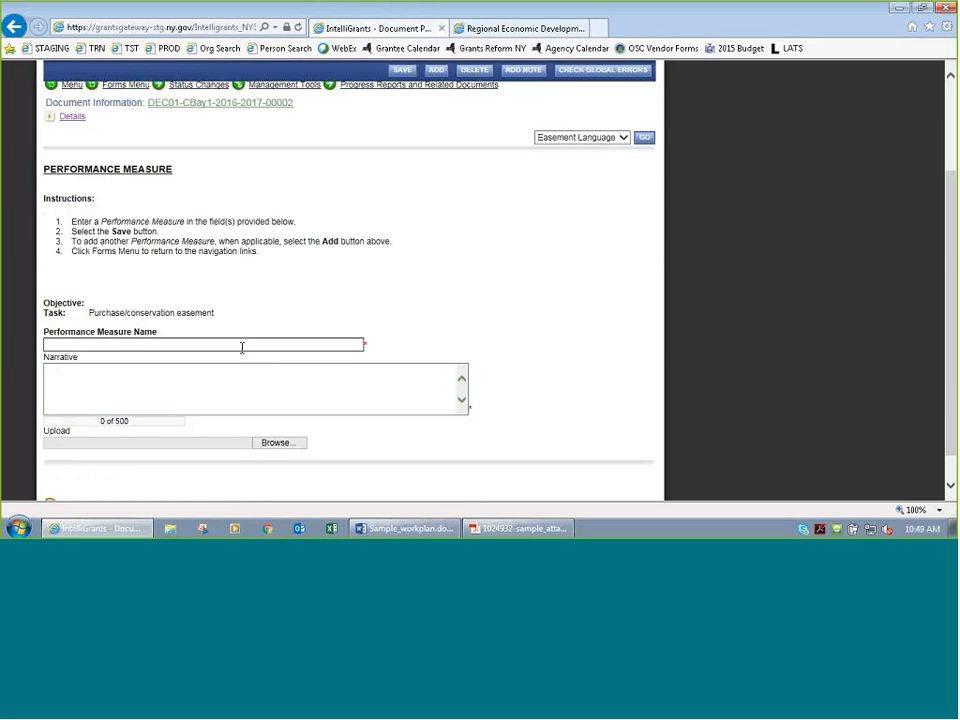
Step: Save a File paperwork measure with narrative 'File paperwork by xx/xx/xxxx', then return to Word
{"action": "type", "text": "File paperwork"}
{"action": "key", "text": "Tab"}
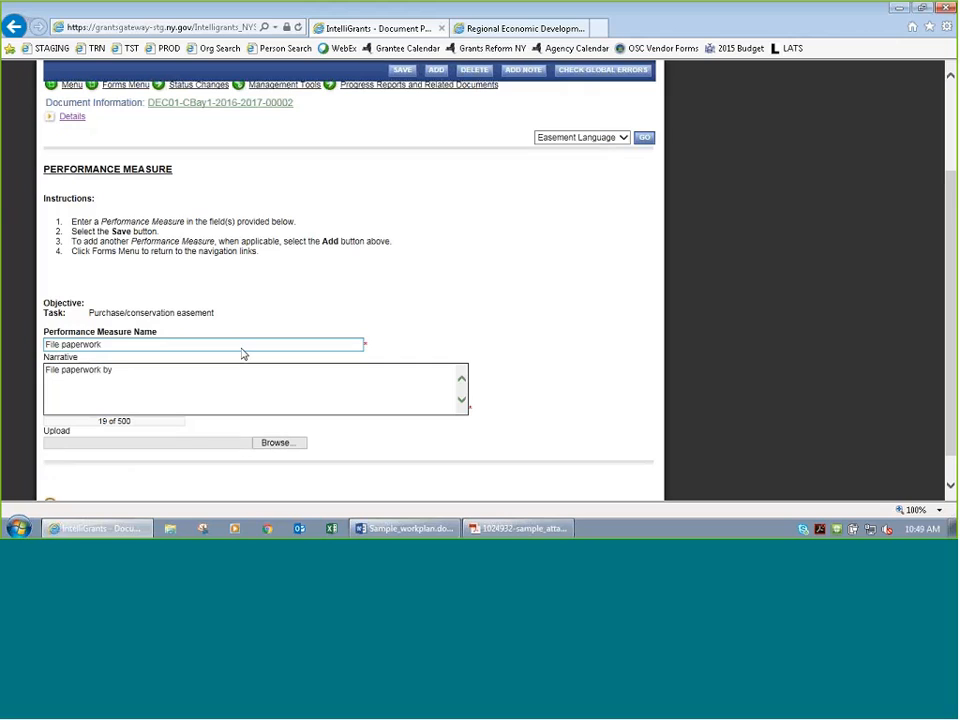
{"action": "type", "text": "xx/xx"}
{"action": "left_click", "coordinate": [402, 70]}
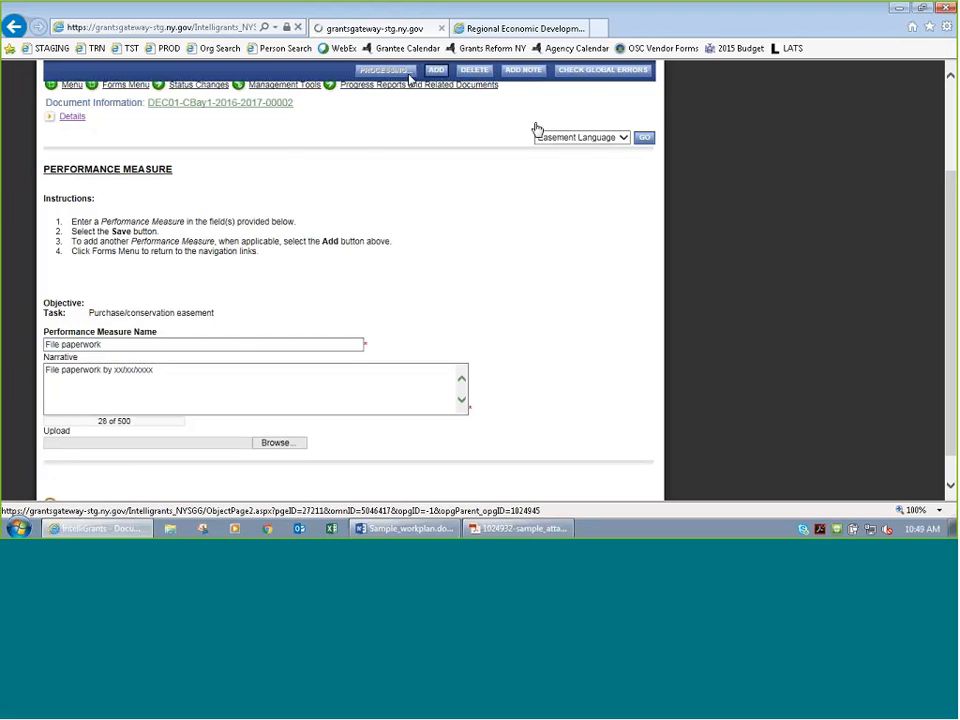
{"action": "mouse_move", "coordinate": [410, 84]}
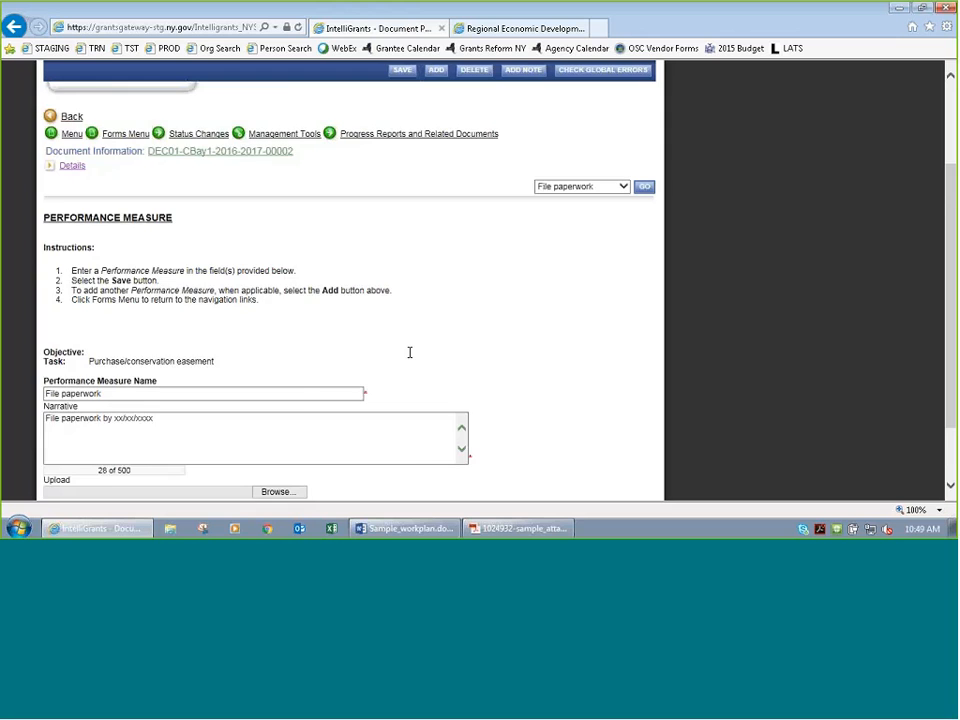
{"action": "scroll", "coordinate": [409, 450], "scroll_direction": "down", "scroll_amount": 1}
{"action": "scroll", "coordinate": [405, 454], "scroll_direction": "up", "scroll_amount": 3}
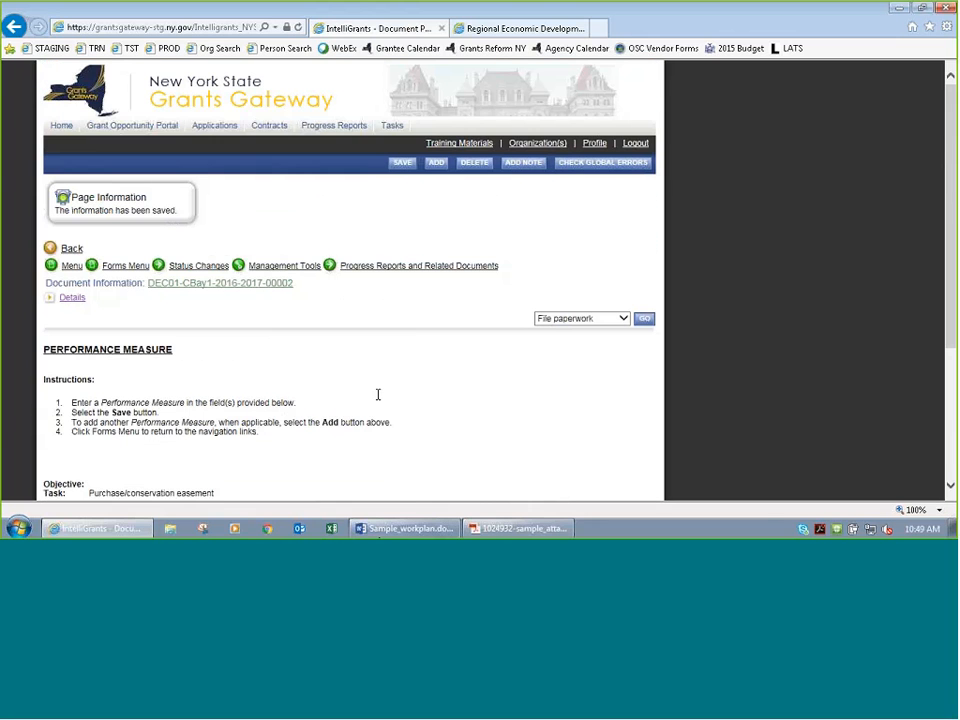
{"action": "left_click", "coordinate": [395, 529]}
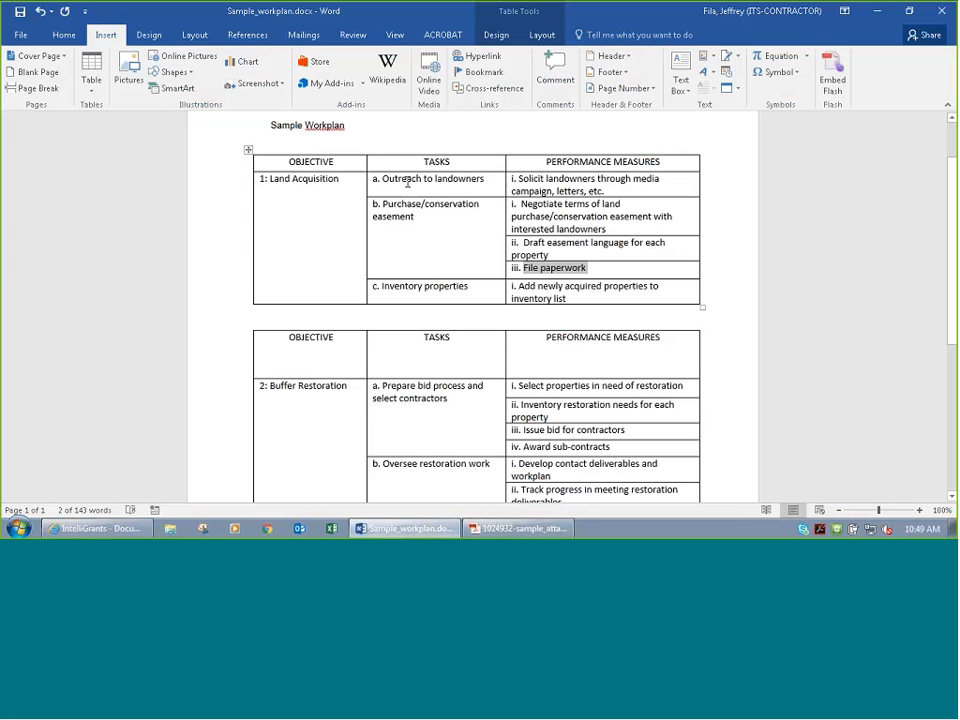
{"action": "left_click", "coordinate": [541, 178]}
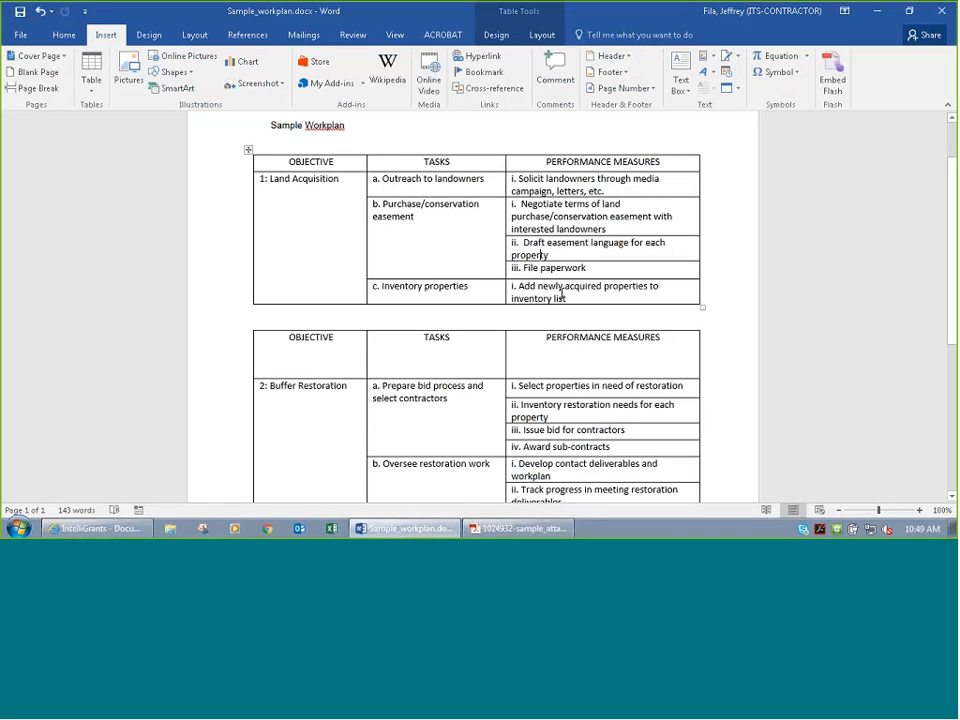
{"action": "left_click_drag", "start_coordinate": [469, 287], "coordinate": [399, 284]}
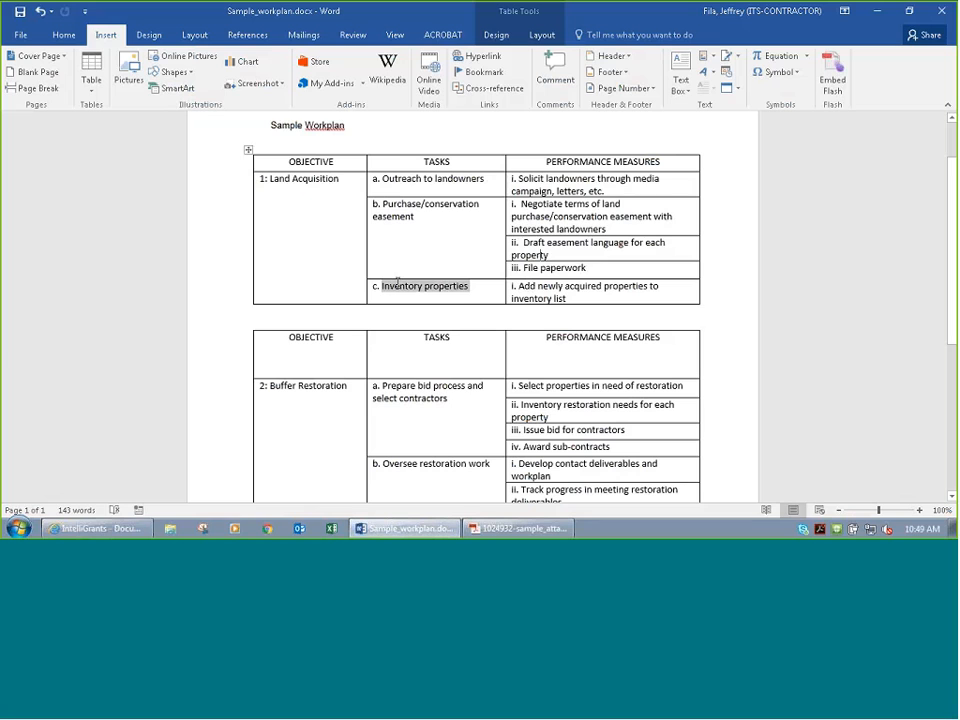
{"action": "left_click", "coordinate": [422, 259]}
{"action": "left_click", "coordinate": [302, 242]}
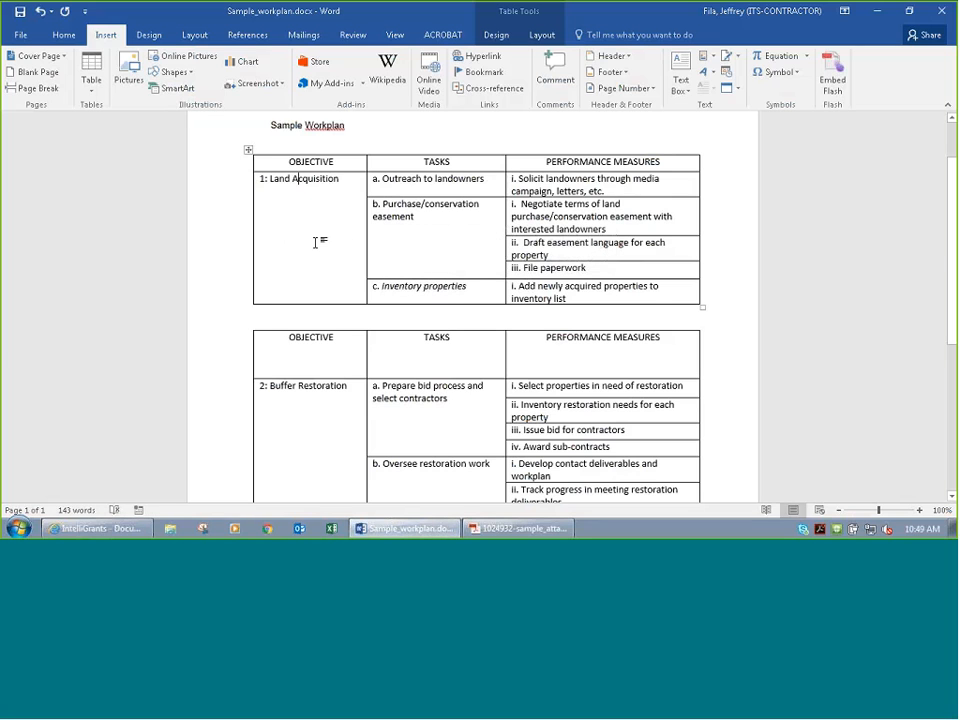
{"action": "key", "text": "ctrl+z"}
{"action": "scroll", "coordinate": [341, 320], "scroll_direction": "down", "scroll_amount": 3}
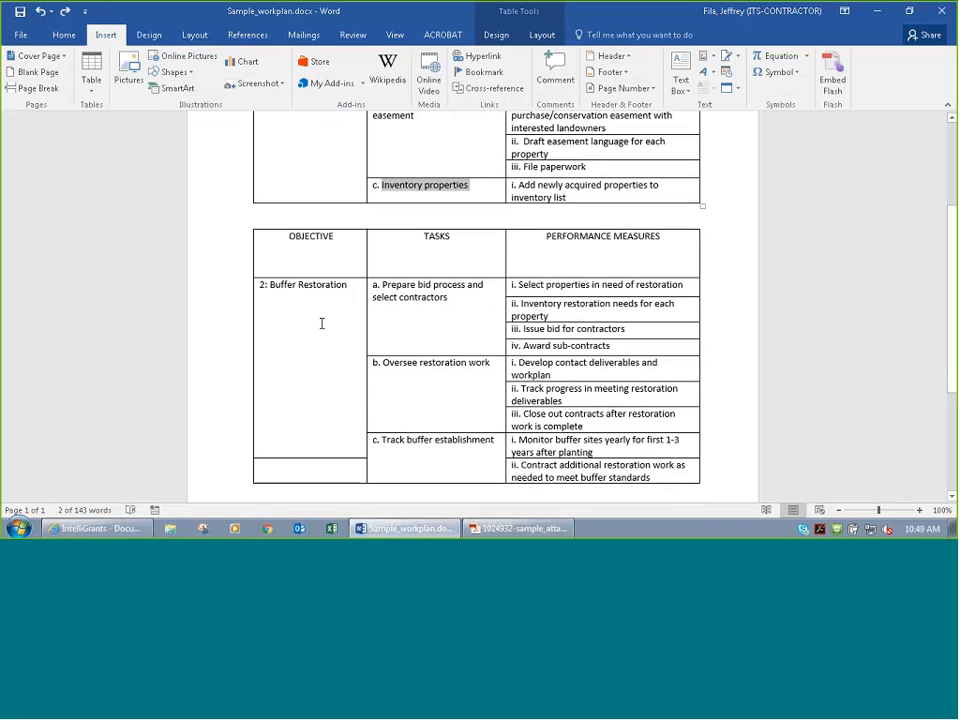
Step: Go to the Tasks page, then to the Objectives page of the application
{"action": "key", "text": "alt+Tab"}
{"action": "left_click", "coordinate": [122, 266]}
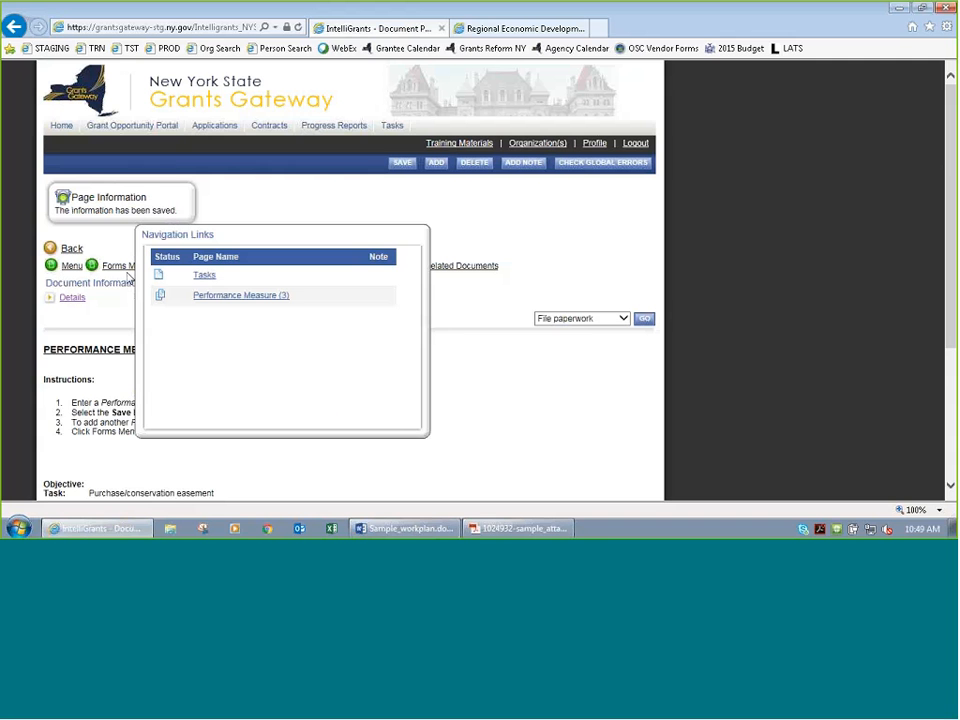
{"action": "left_click", "coordinate": [205, 276]}
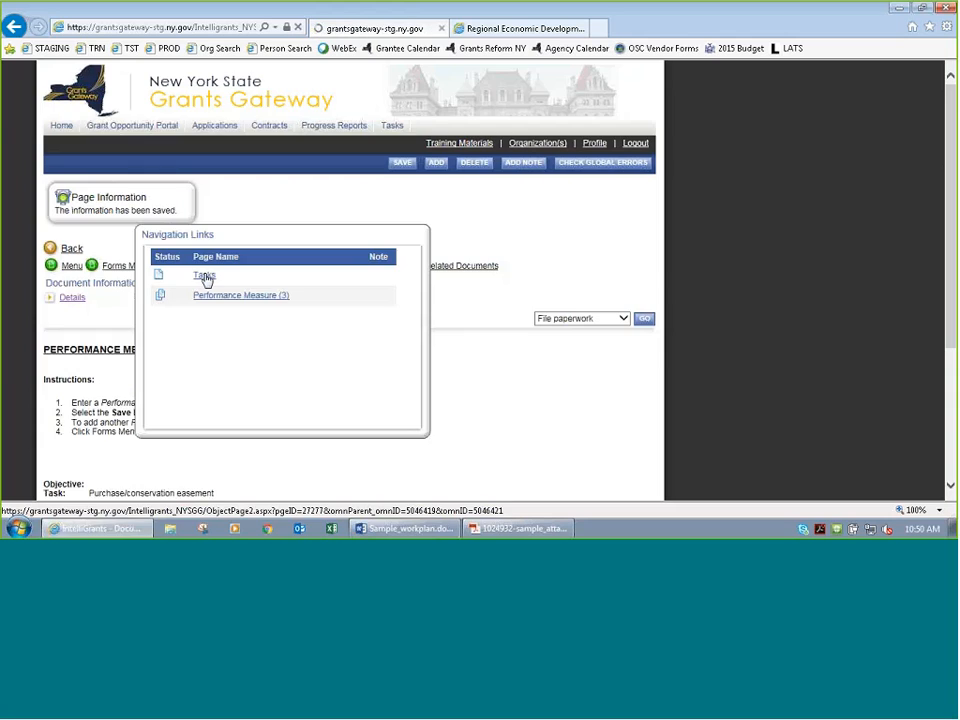
{"action": "left_click", "coordinate": [127, 220]}
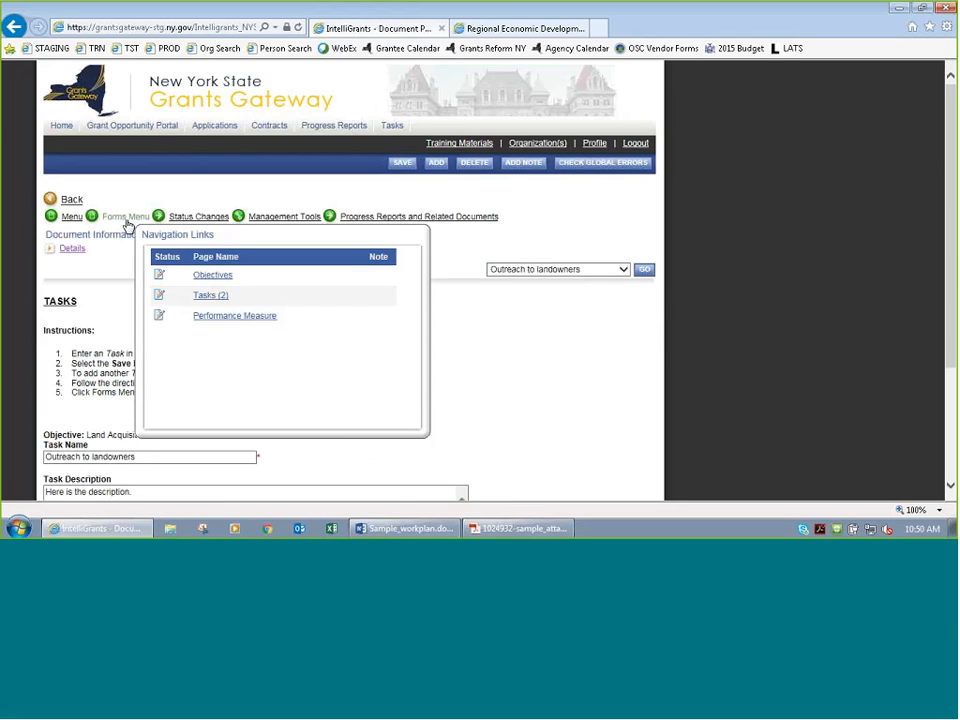
{"action": "left_click", "coordinate": [213, 277]}
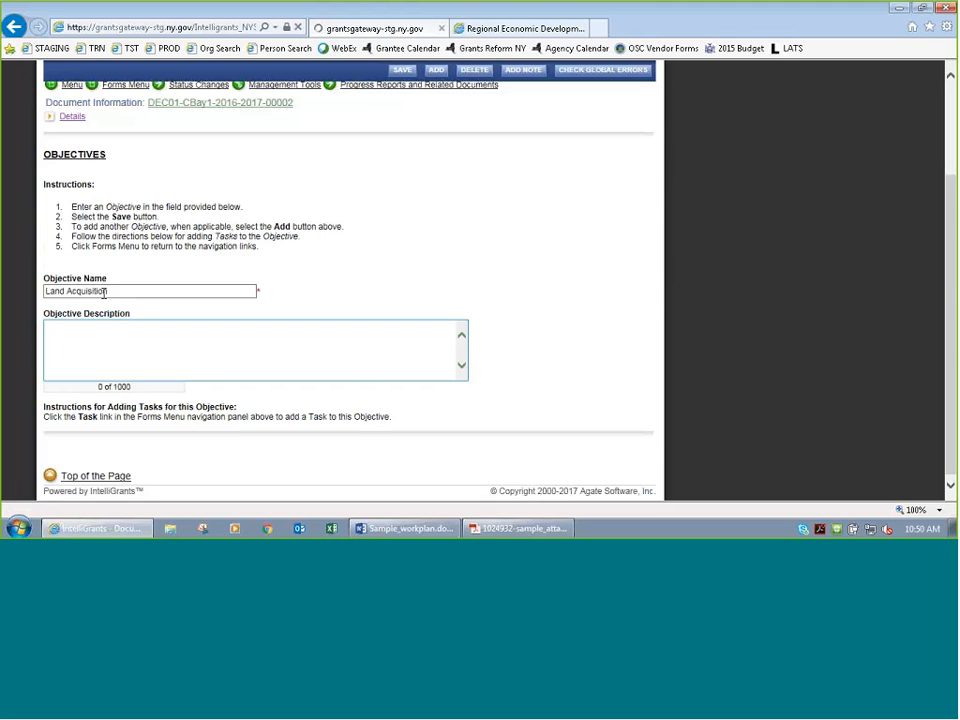
Step: Add a new objective named Buffer Restoration, taken from the Word workplan, and save it
{"action": "key", "text": "alt+Tab"}
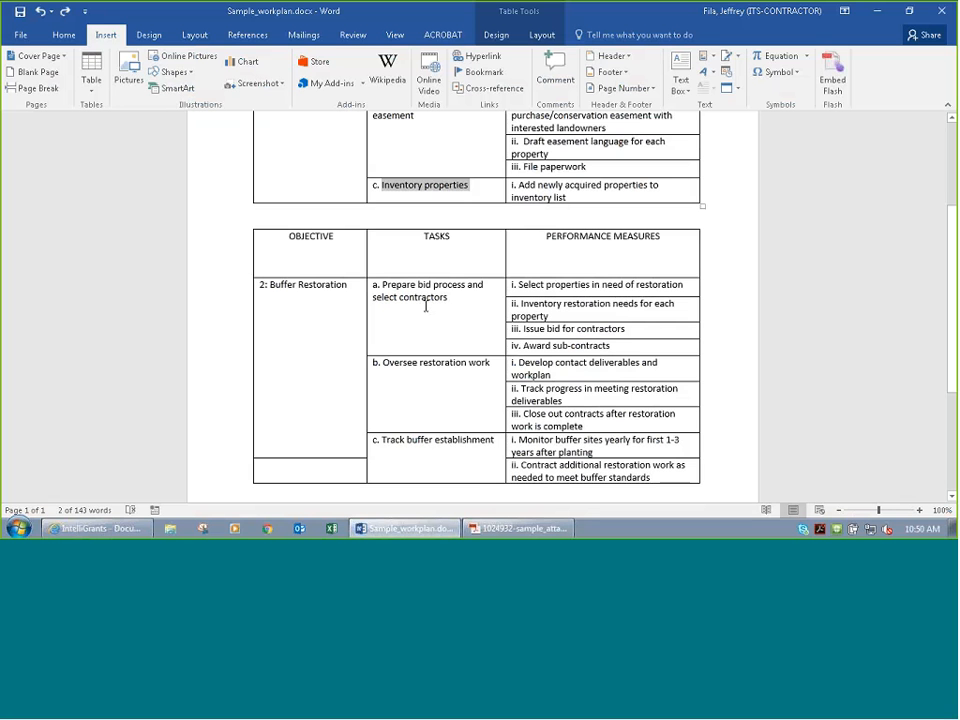
{"action": "left_click_drag", "start_coordinate": [349, 285], "coordinate": [268, 286]}
{"action": "key", "text": "ctrl+c"}
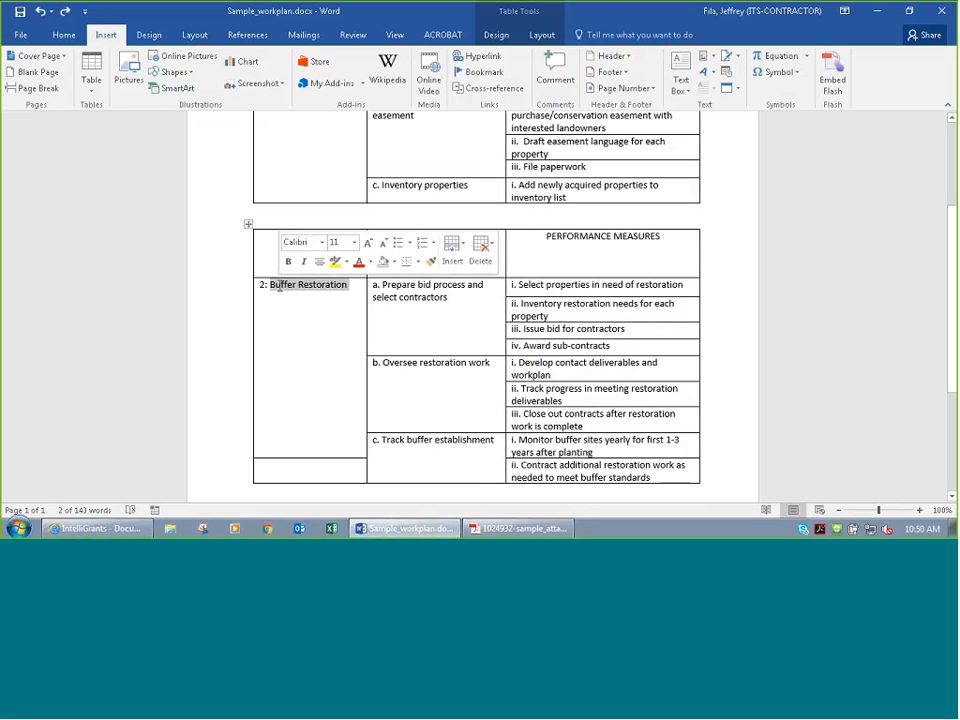
{"action": "key", "text": "alt+Tab"}
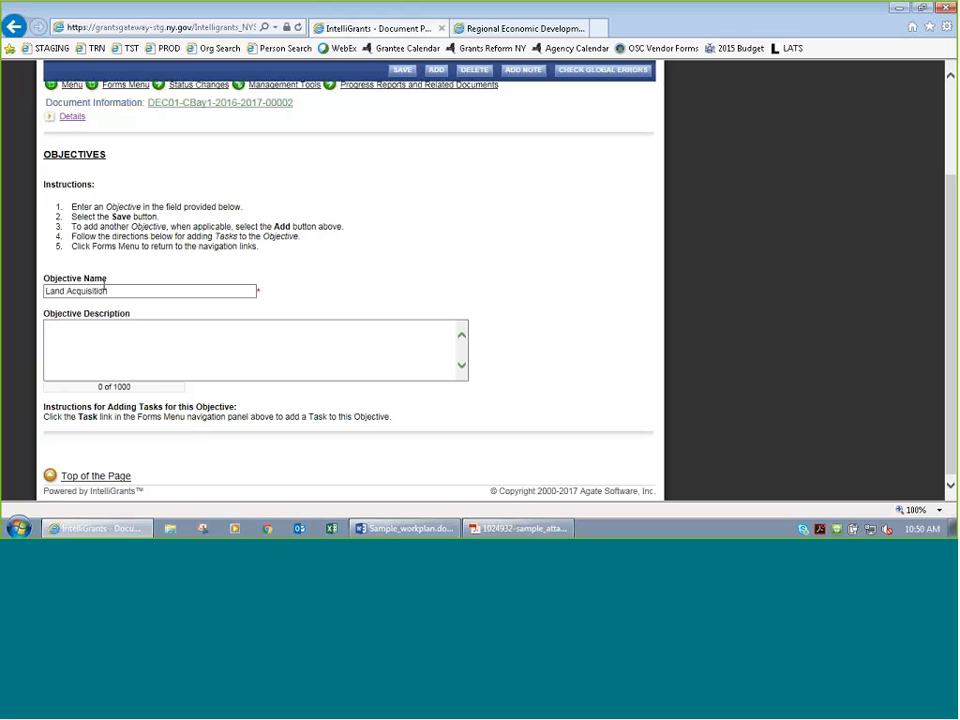
{"action": "left_click", "coordinate": [434, 72]}
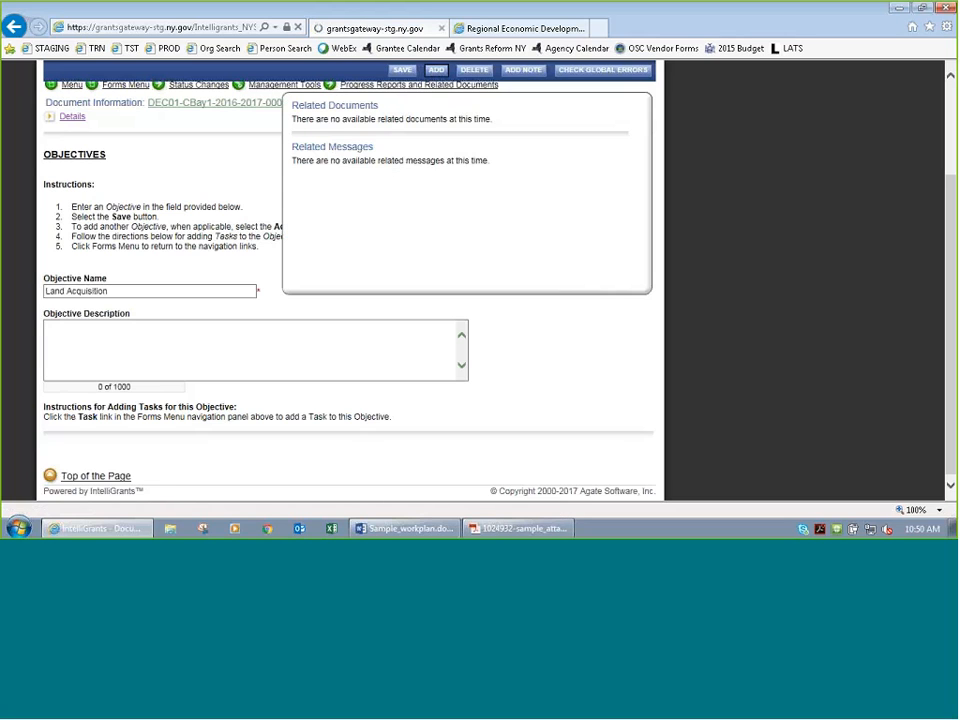
{"action": "left_click", "coordinate": [197, 291]}
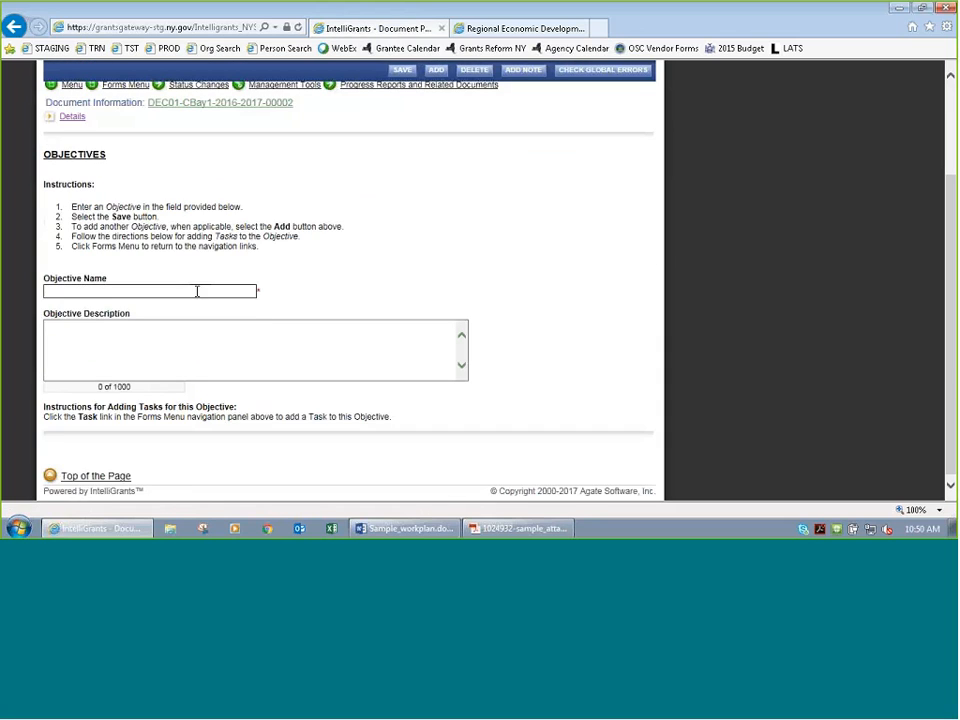
{"action": "key", "text": "ctrl+v"}
{"action": "left_click", "coordinate": [401, 69]}
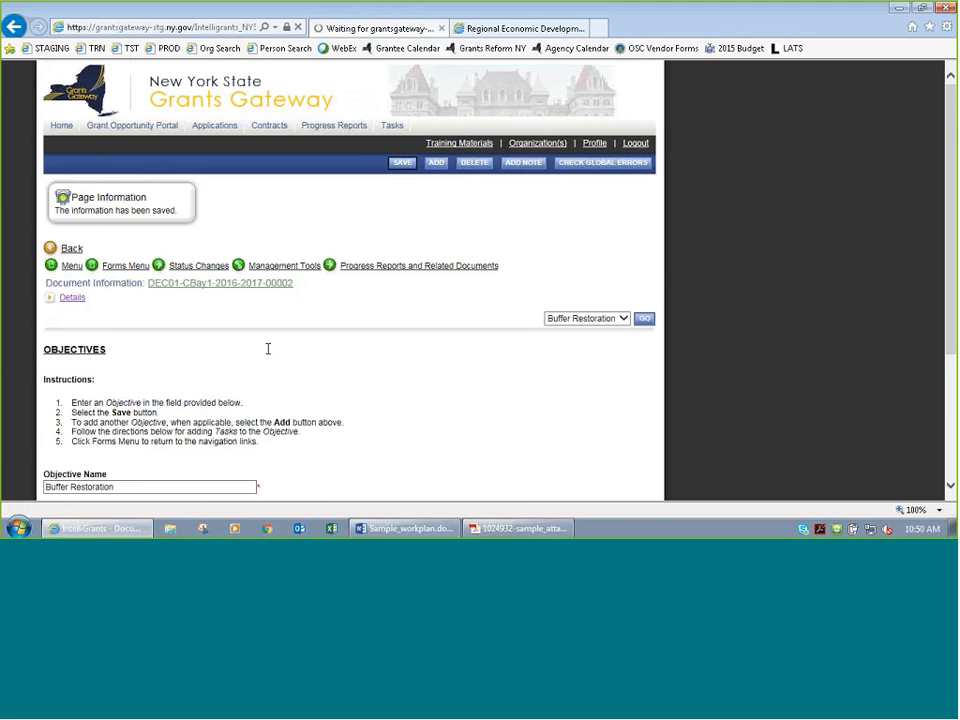
{"action": "scroll", "coordinate": [268, 349], "scroll_direction": "down", "scroll_amount": 3}
{"action": "scroll", "coordinate": [270, 353], "scroll_direction": "up", "scroll_amount": 2}
Step: Go to the Tasks page and copy 'Prepare bid process and select contractors' from Word
{"action": "mouse_move", "coordinate": [129, 204]}
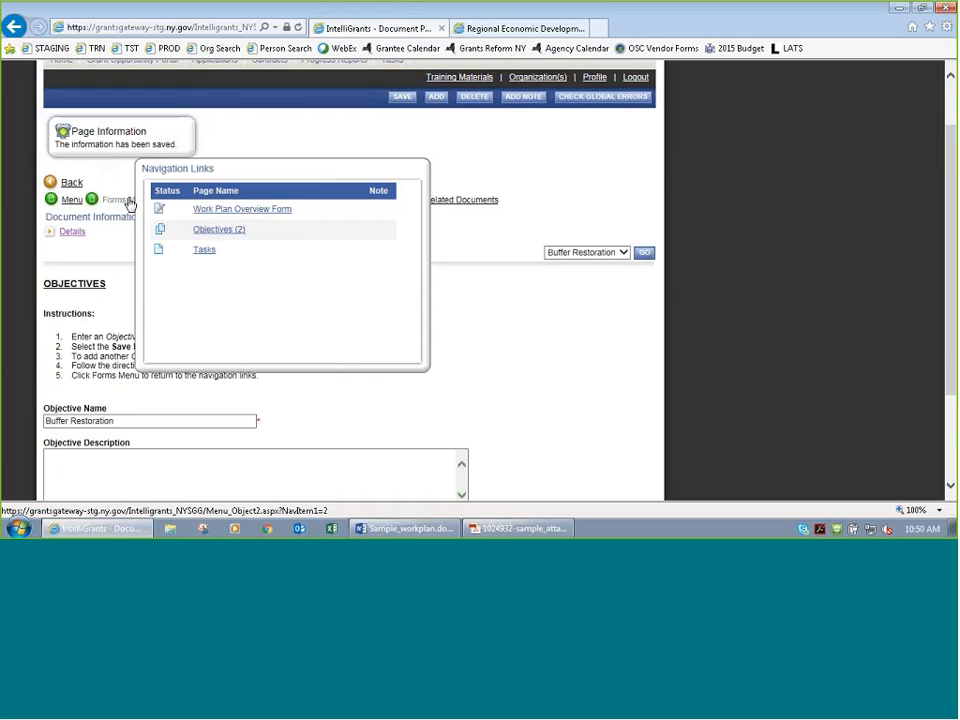
{"action": "left_click", "coordinate": [204, 251]}
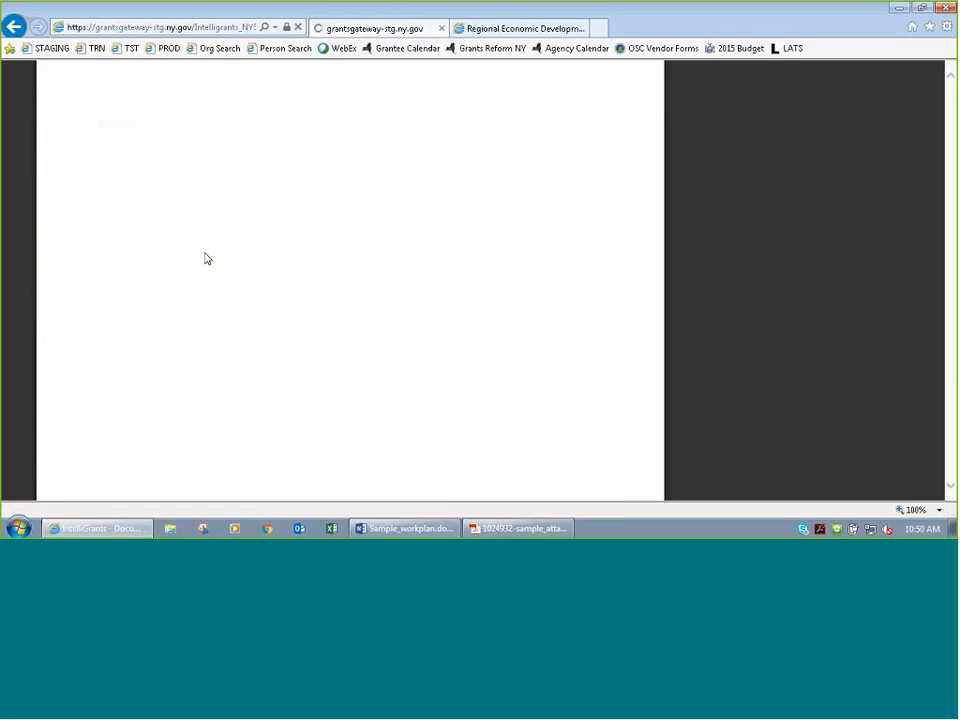
{"action": "scroll", "coordinate": [317, 317], "scroll_direction": "down", "scroll_amount": 3}
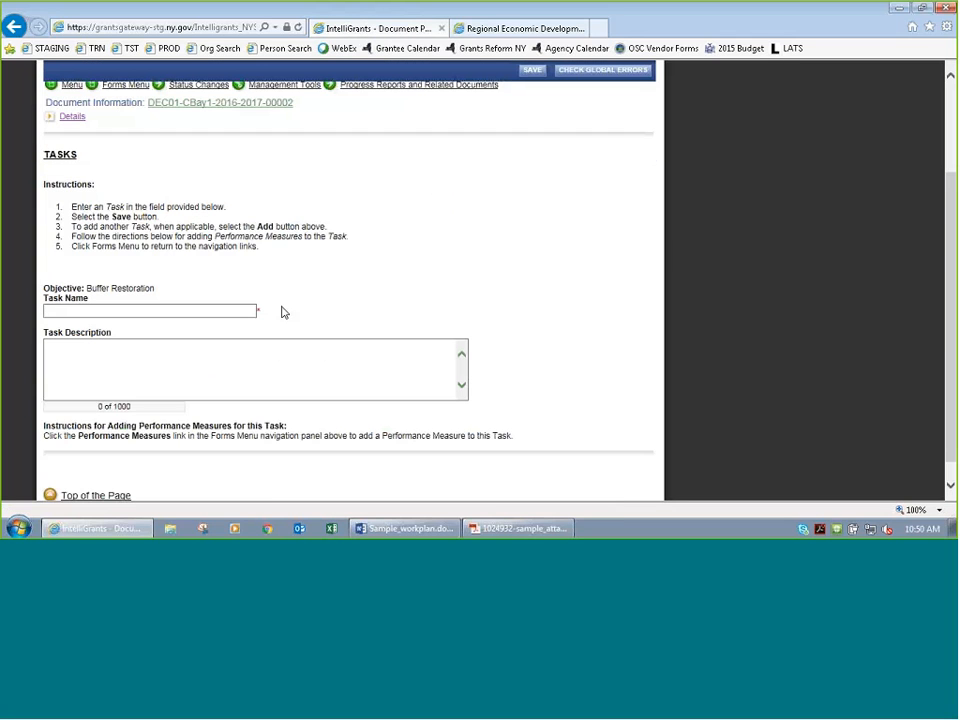
{"action": "key", "text": "alt+Tab"}
{"action": "left_click", "coordinate": [415, 308]}
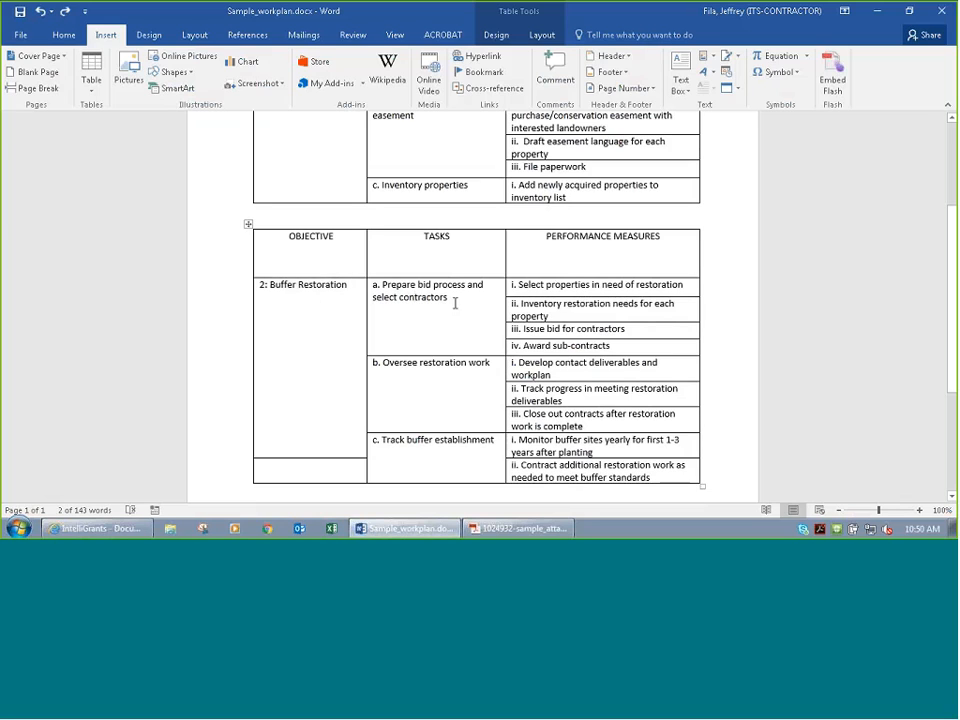
{"action": "left_click_drag", "start_coordinate": [454, 302], "coordinate": [417, 287]}
{"action": "key", "text": "ctrl+c"}
{"action": "key", "text": "alt+Tab"}
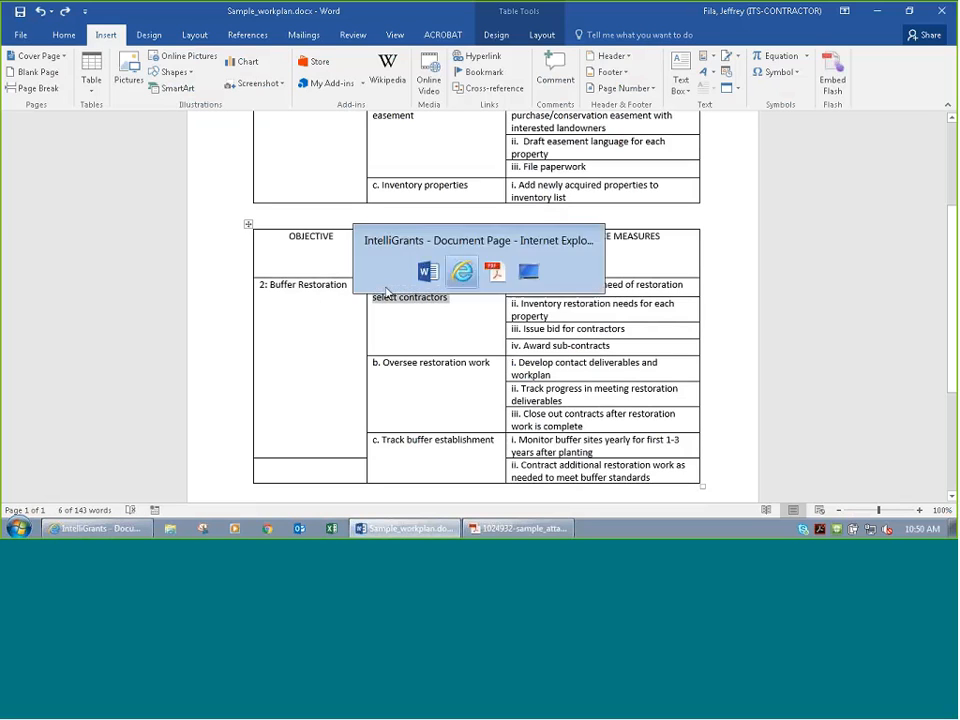
Step: Enter Prepare bid process and select contractors as the task name and description, and save
{"action": "left_click", "coordinate": [189, 310]}
{"action": "key", "text": "ctrl+v"}
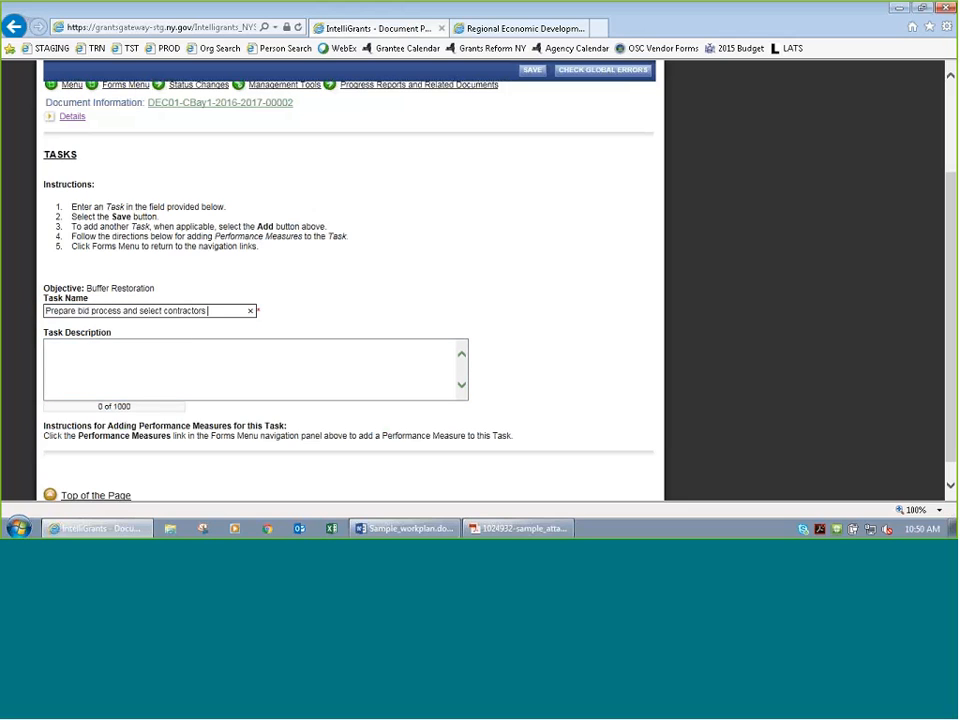
{"action": "left_click", "coordinate": [199, 357]}
{"action": "key", "text": "ctrl+v"}
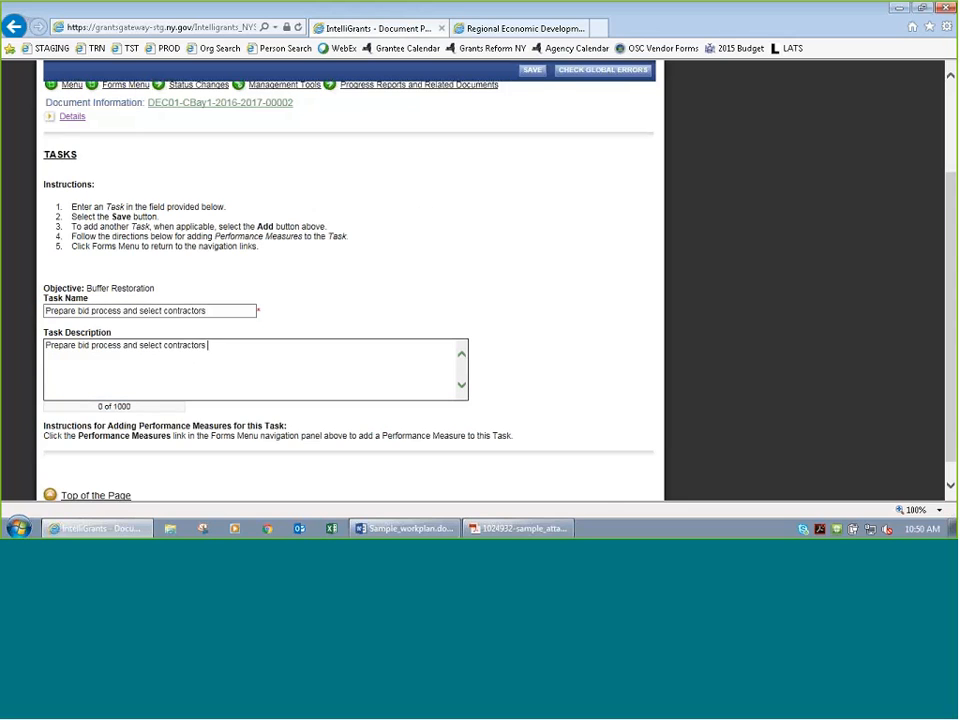
{"action": "left_click", "coordinate": [532, 70]}
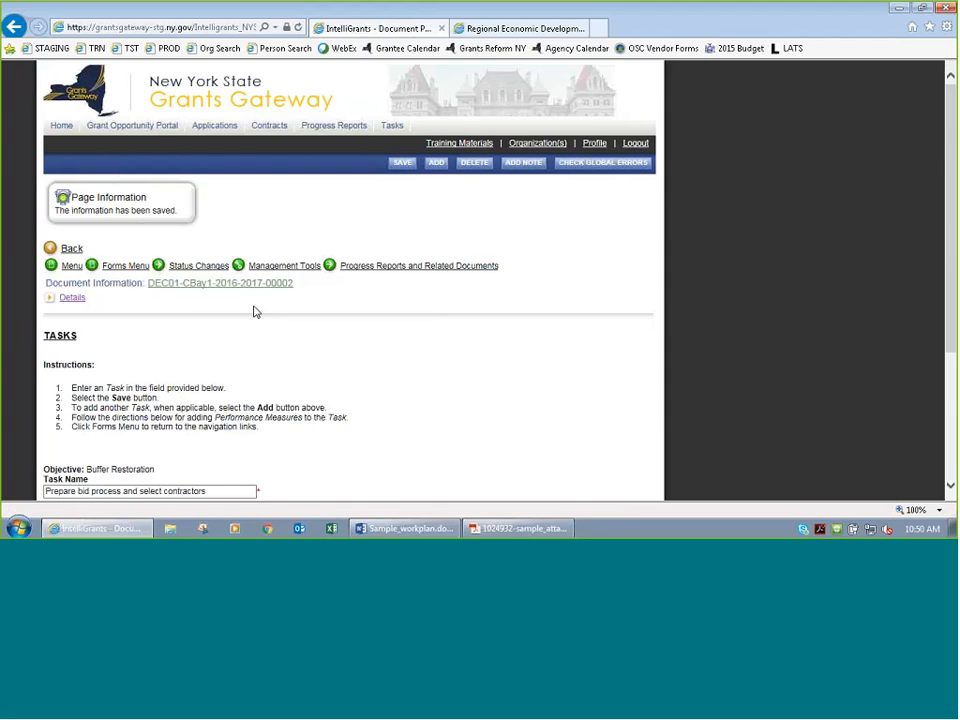
{"action": "mouse_move", "coordinate": [127, 268]}
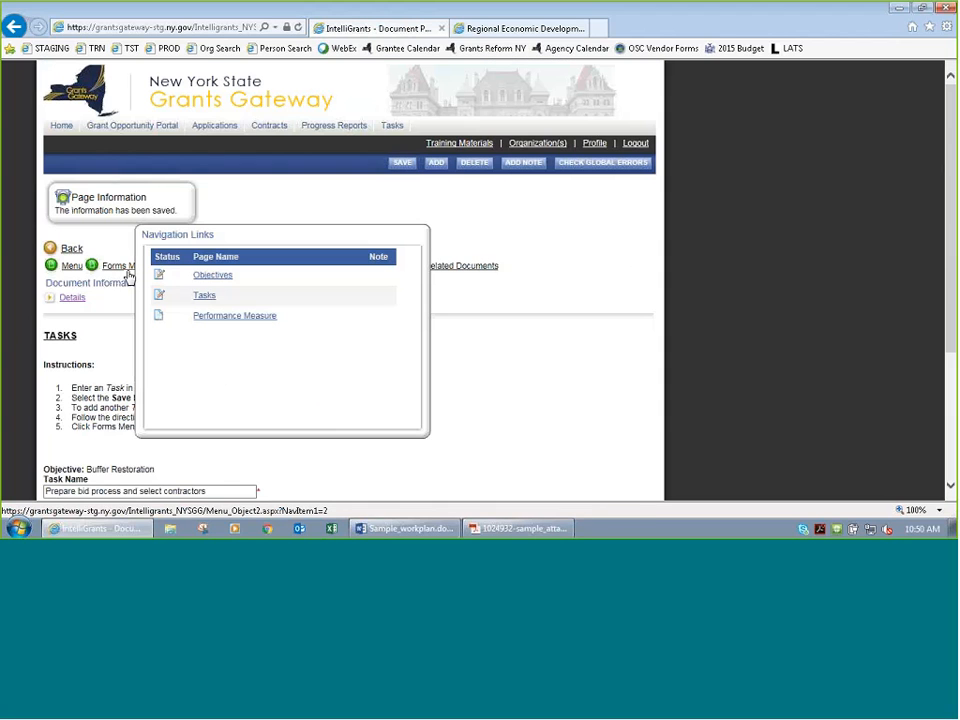
Step: Go to the Performance Measure page and select the restoration measure text in Word
{"action": "left_click", "coordinate": [228, 316]}
{"action": "key", "text": "alt+Tab"}
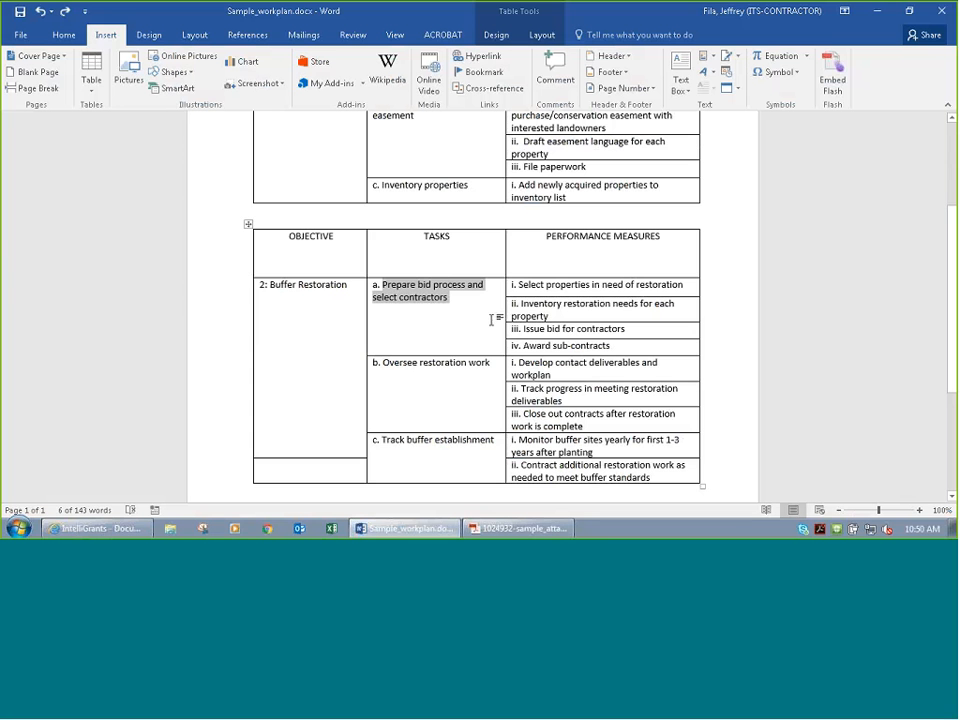
{"action": "left_click_drag", "start_coordinate": [681, 289], "coordinate": [537, 291]}
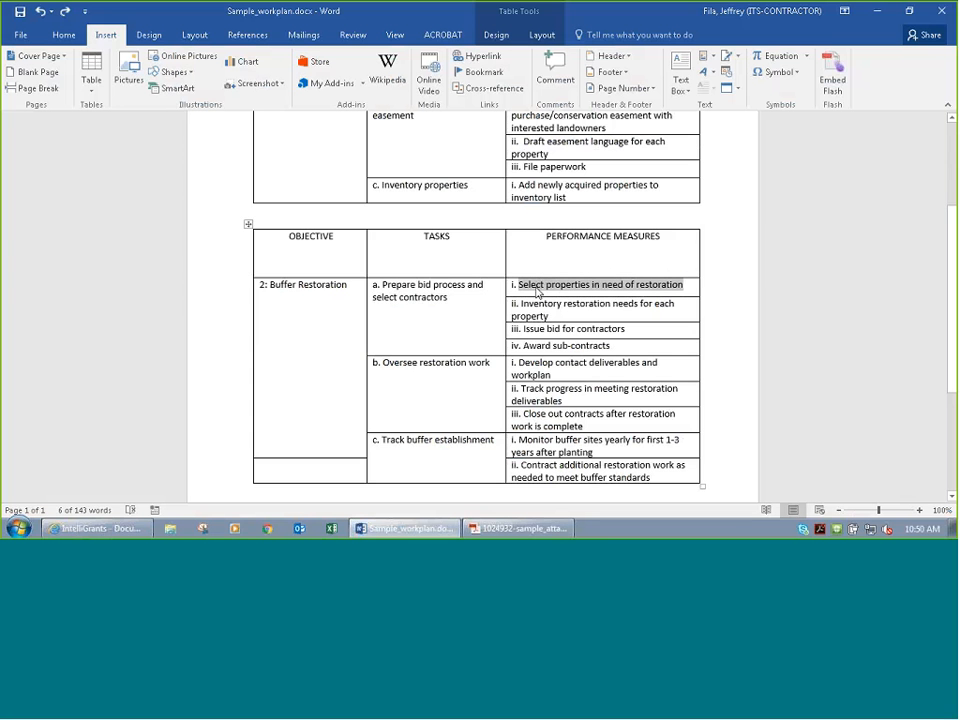
{"action": "left_click_drag", "start_coordinate": [527, 315], "coordinate": [512, 305]}
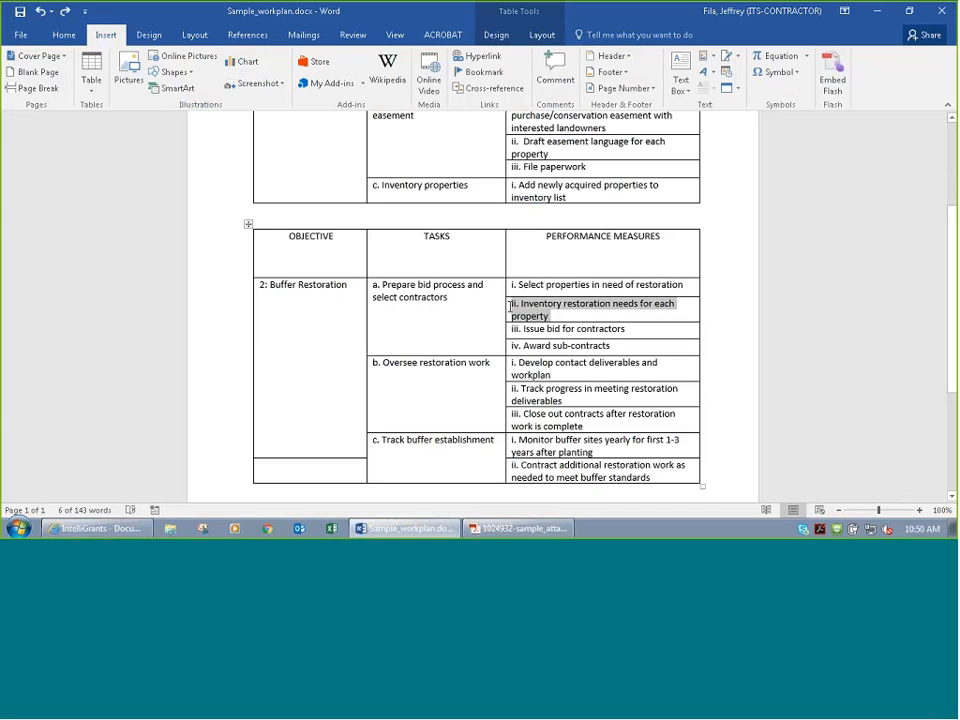
{"action": "left_click_drag", "start_coordinate": [452, 297], "coordinate": [404, 297]}
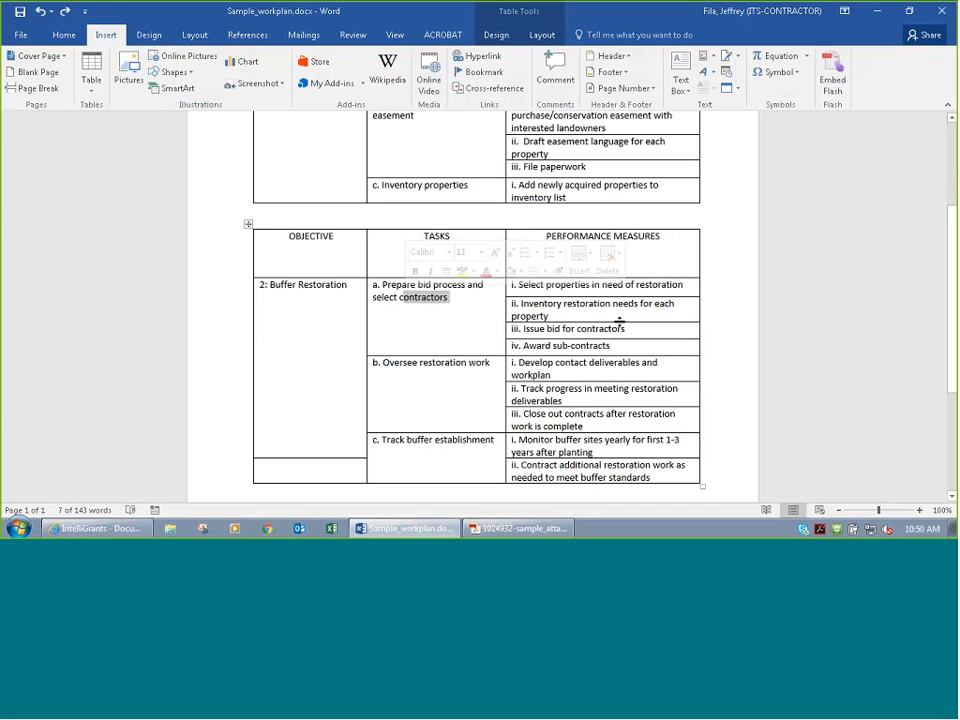
{"action": "key", "text": "alt+Tab"}
{"action": "scroll", "coordinate": [330, 388], "scroll_direction": "down", "scroll_amount": 2}
{"action": "scroll", "coordinate": [330, 388], "scroll_direction": "down", "scroll_amount": 3}
Step: Save a Select Properties measure with narrative 'Select properties in need of restoration'
{"action": "left_click", "coordinate": [219, 371]}
{"action": "key", "text": "ctrl+v"}
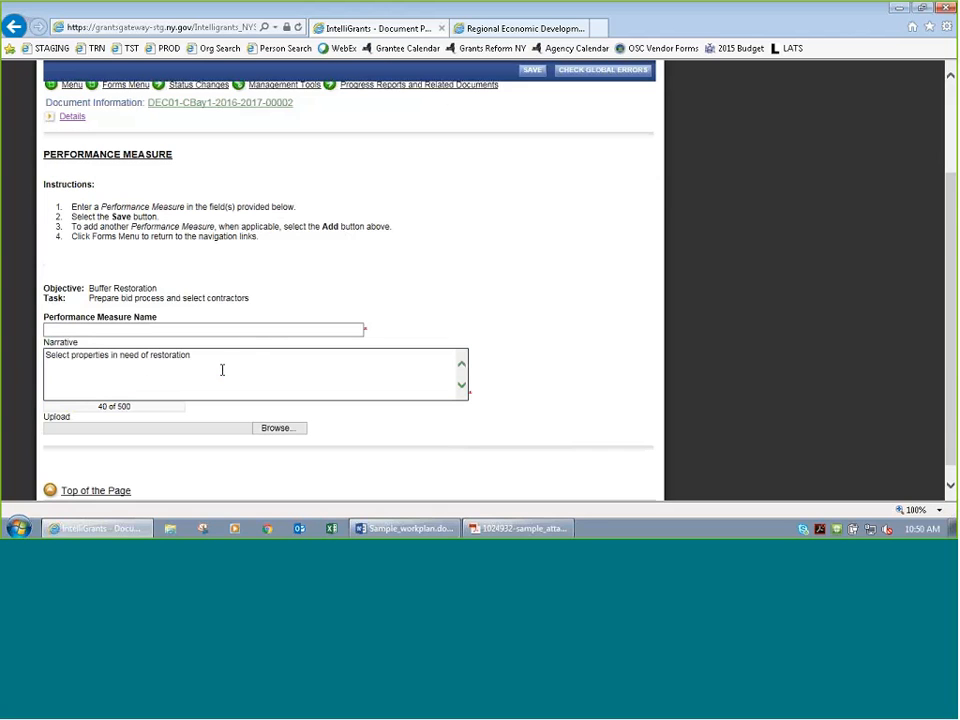
{"action": "left_click", "coordinate": [308, 328]}
{"action": "type", "text": "Se"}
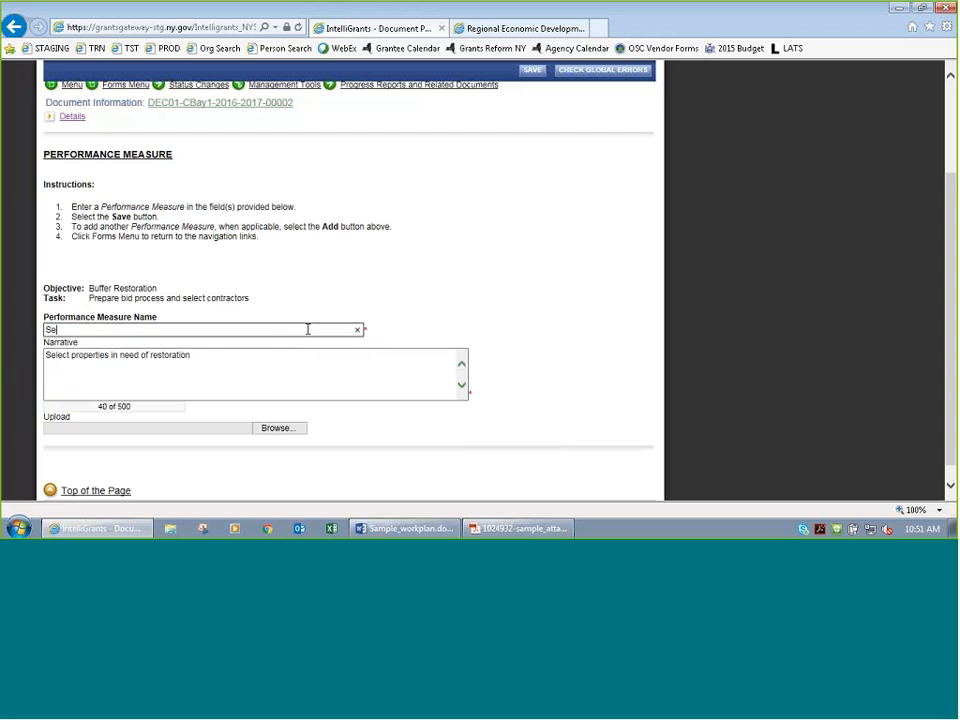
{"action": "type", "text": "lect Properties"}
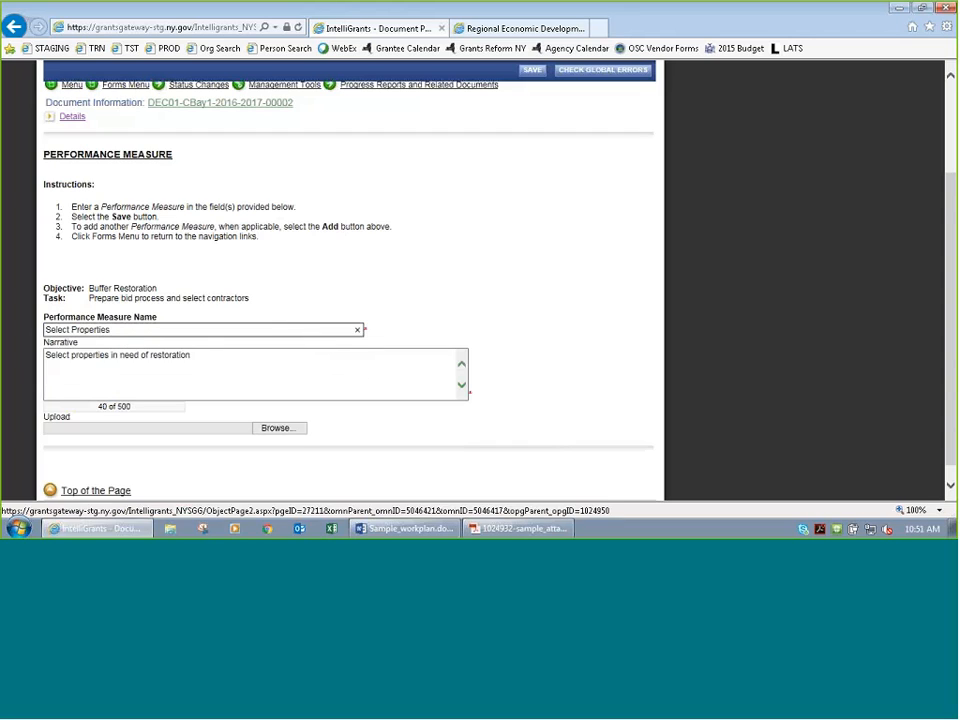
{"action": "left_click", "coordinate": [528, 70]}
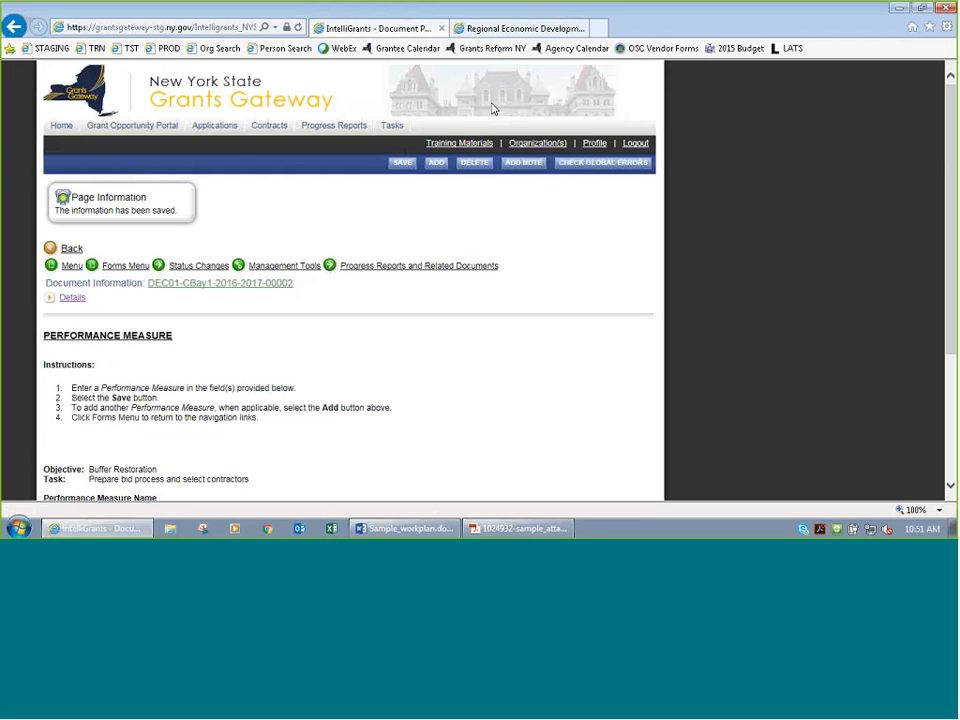
{"action": "scroll", "coordinate": [715, 300], "scroll_direction": "down", "scroll_amount": 3}
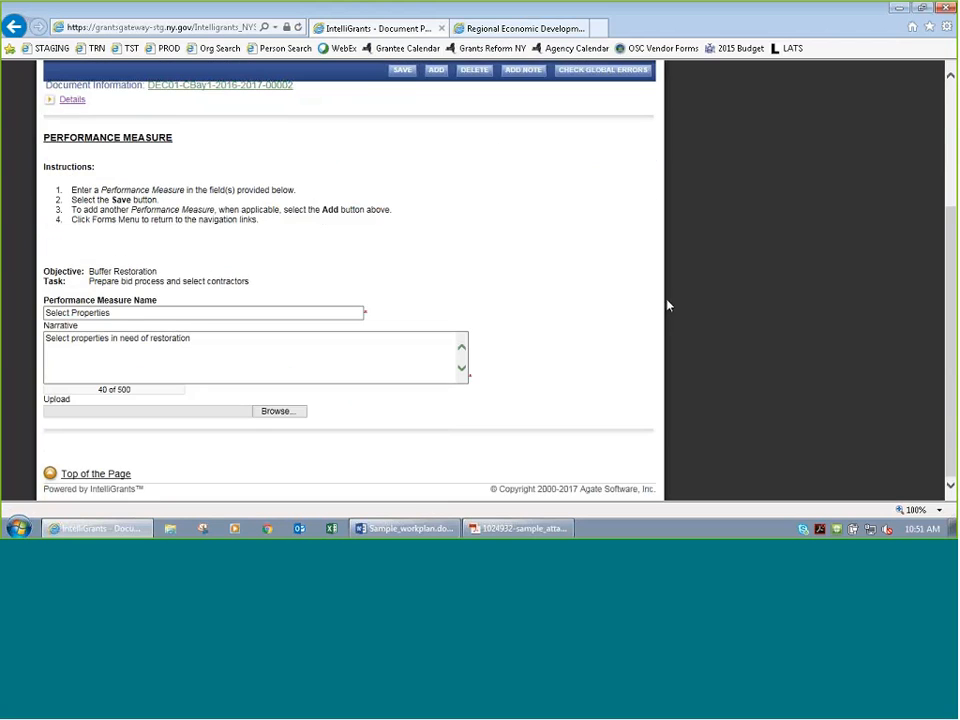
{"action": "scroll", "coordinate": [686, 315], "scroll_direction": "up", "scroll_amount": 2}
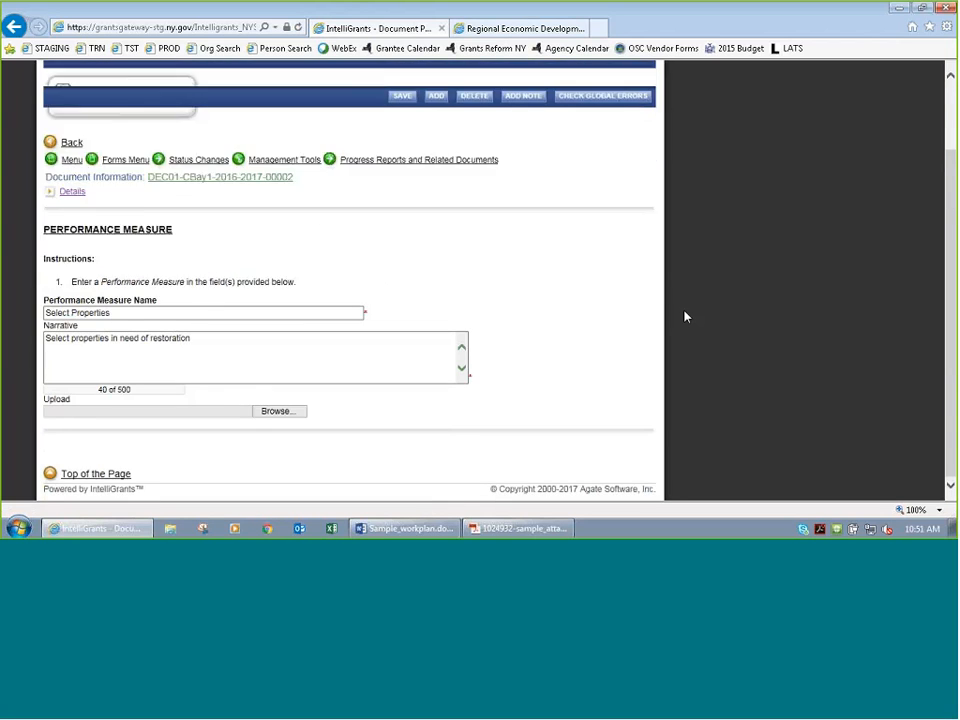
{"action": "mouse_move", "coordinate": [107, 207]}
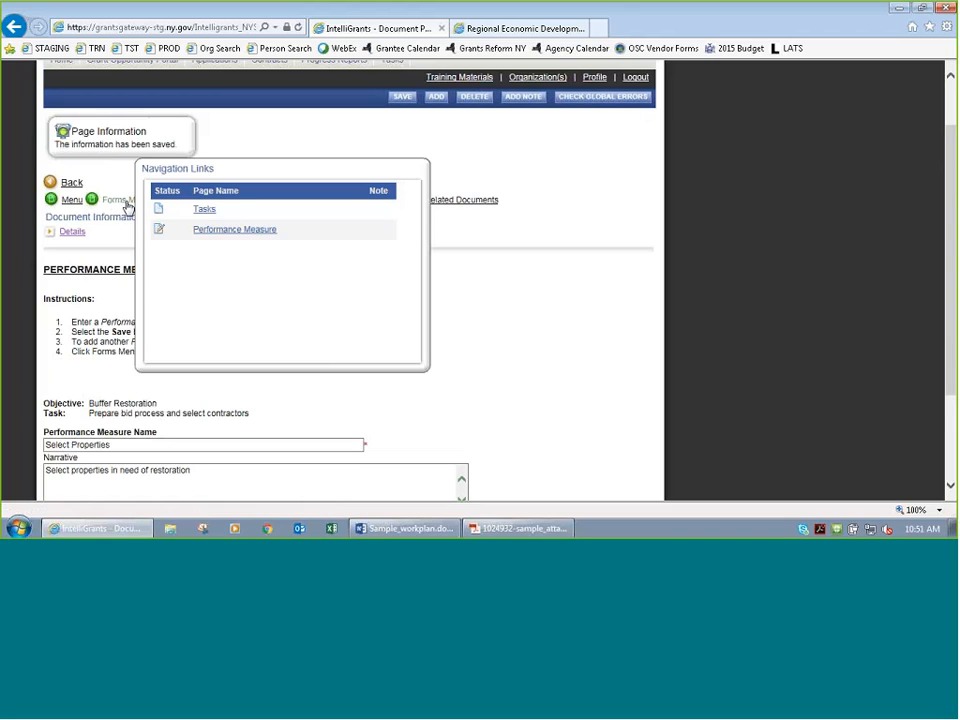
Step: Go back through Tasks and Objectives, then open Pre-Submission Uploads from the forms list
{"action": "left_click", "coordinate": [206, 214]}
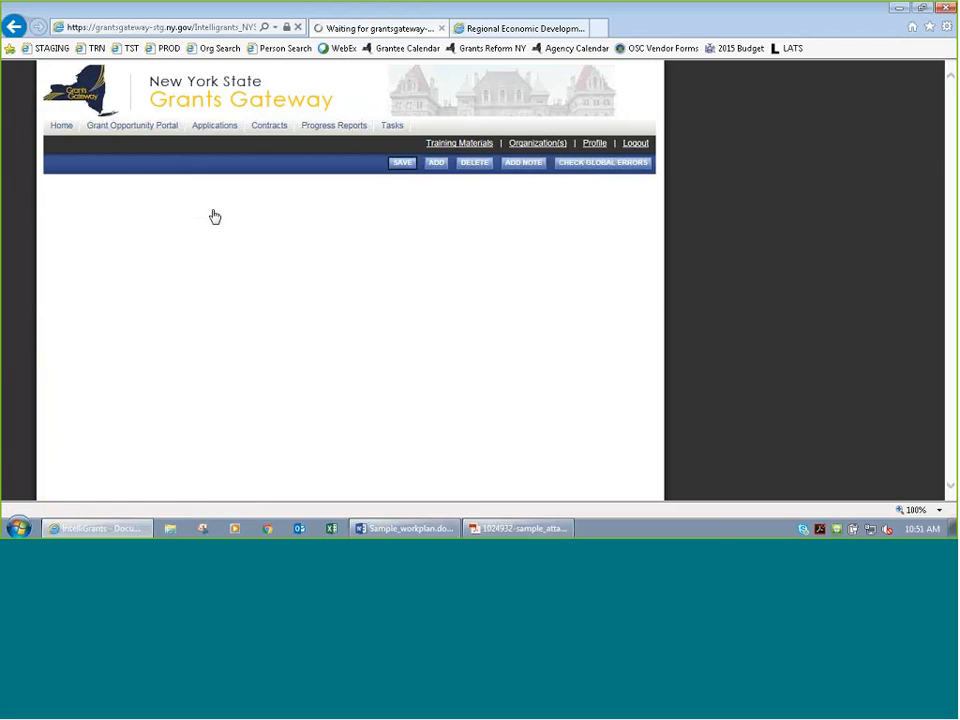
{"action": "left_click", "coordinate": [222, 277]}
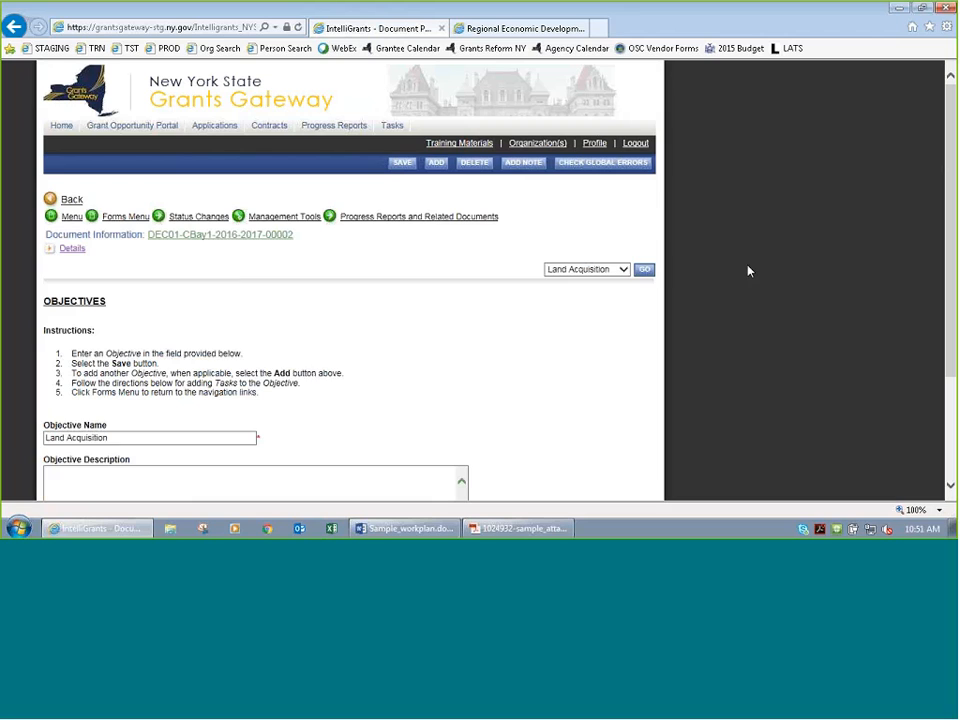
{"action": "left_click", "coordinate": [115, 218]}
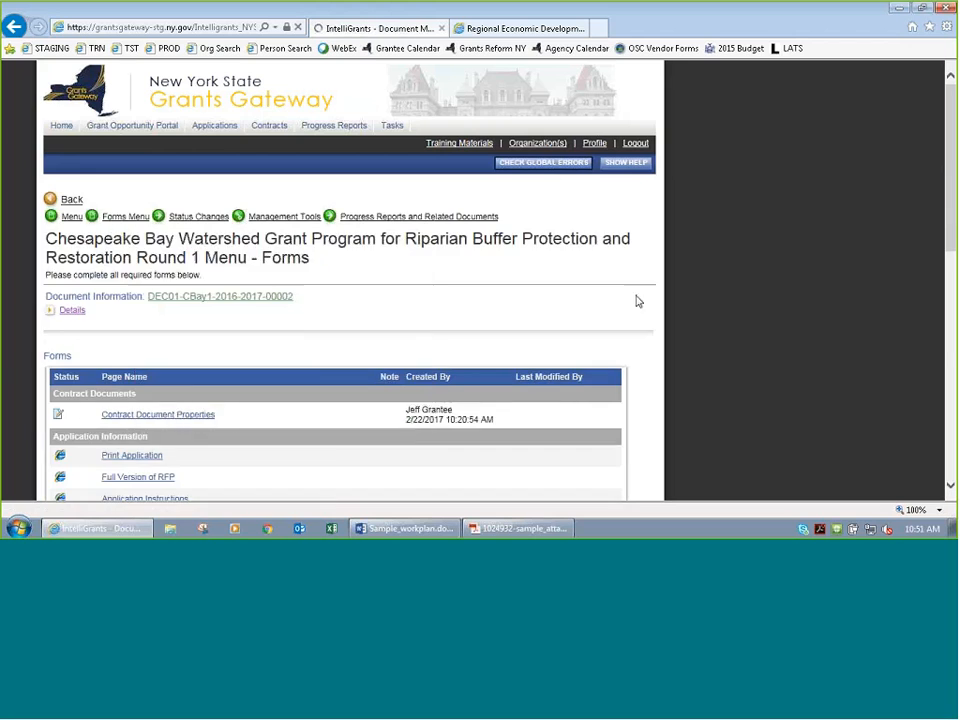
{"action": "scroll", "coordinate": [558, 320], "scroll_direction": "down", "scroll_amount": 3}
{"action": "scroll", "coordinate": [558, 320], "scroll_direction": "down", "scroll_amount": 3}
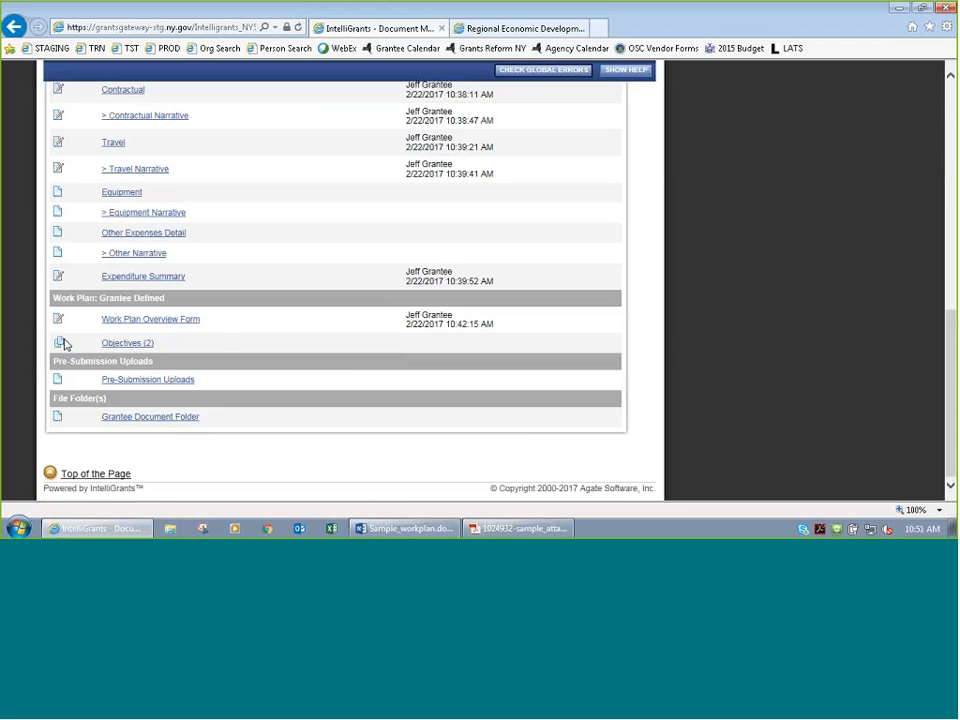
{"action": "mouse_move", "coordinate": [121, 345]}
{"action": "left_click", "coordinate": [134, 385]}
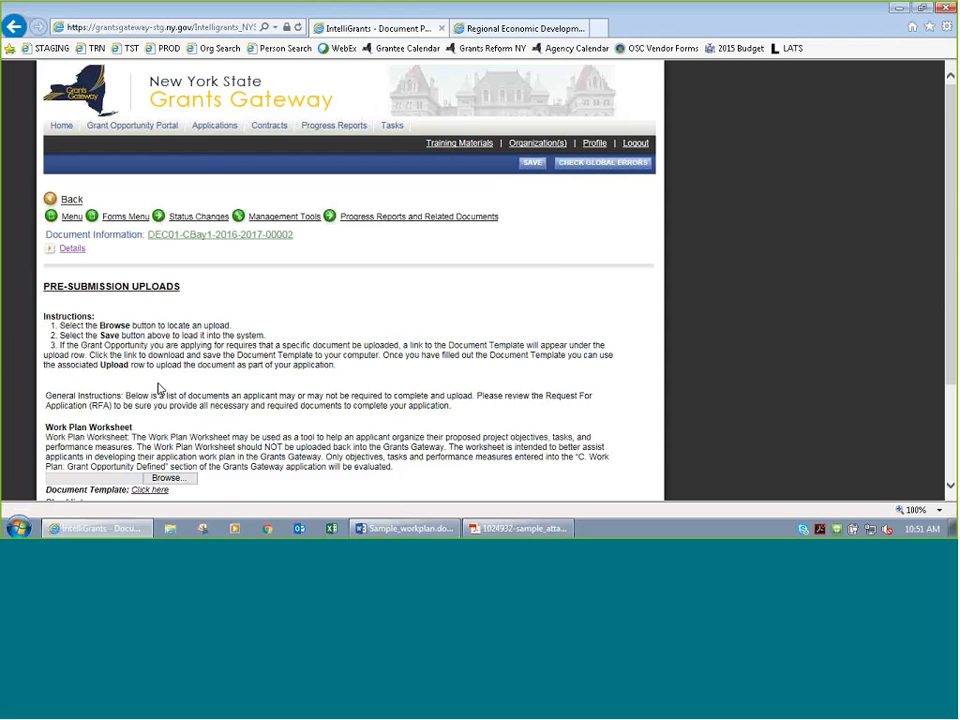
{"action": "scroll", "coordinate": [158, 388], "scroll_direction": "down", "scroll_amount": 3}
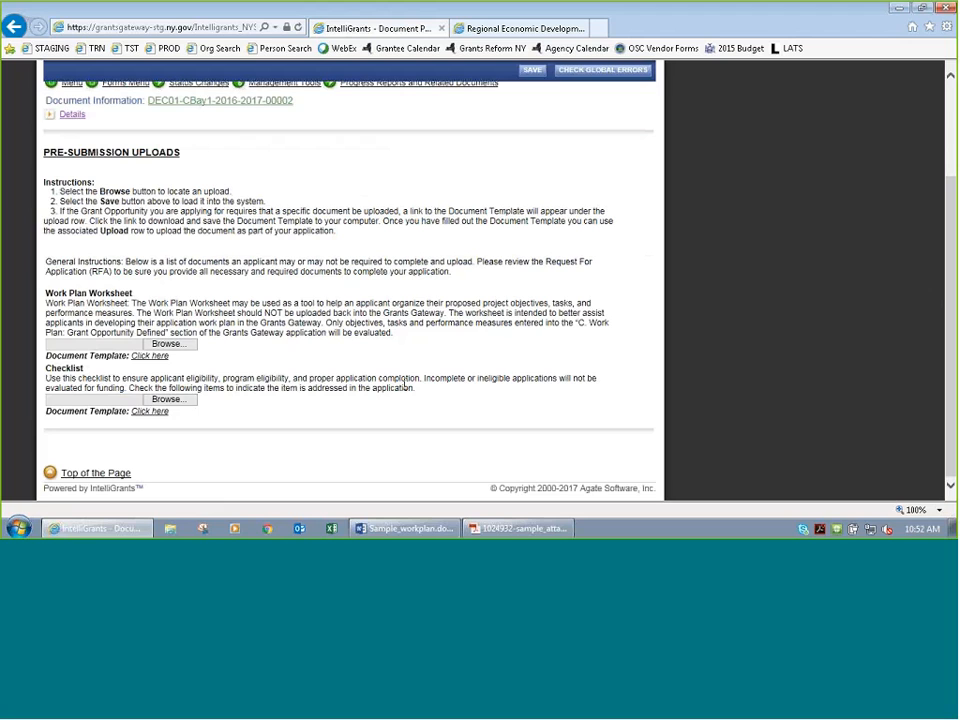
Step: Load the Checklist template GO_5000706_fupFileUpload.pdf from the production address without '-stg' and open it
{"action": "left_click", "coordinate": [155, 419]}
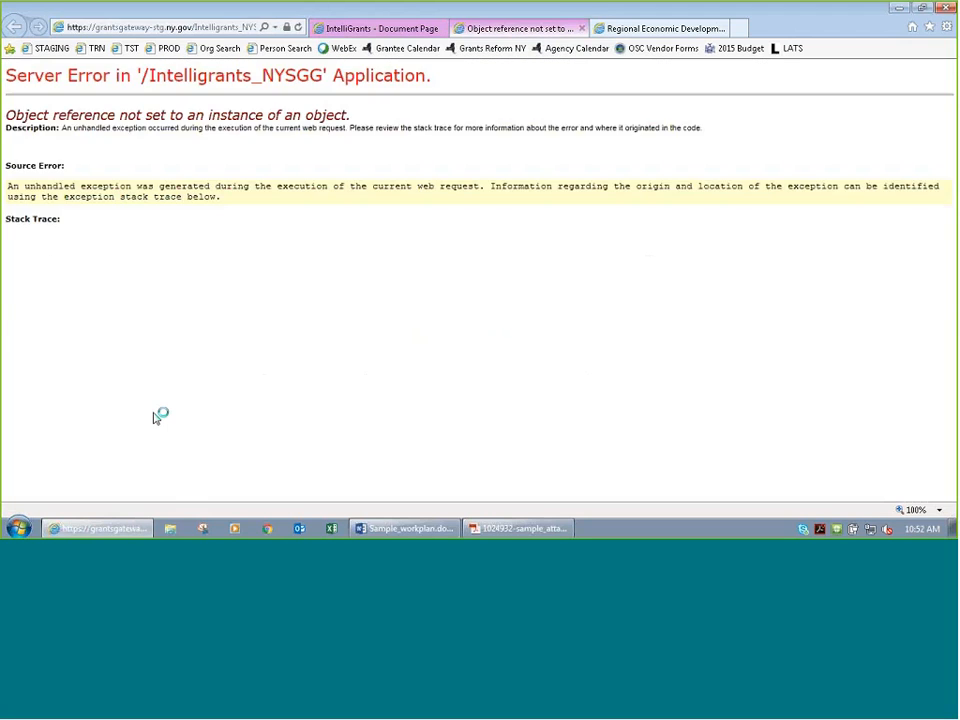
{"action": "left_click", "coordinate": [166, 24]}
{"action": "key", "text": "Home"}
{"action": "key", "text": "Right"}
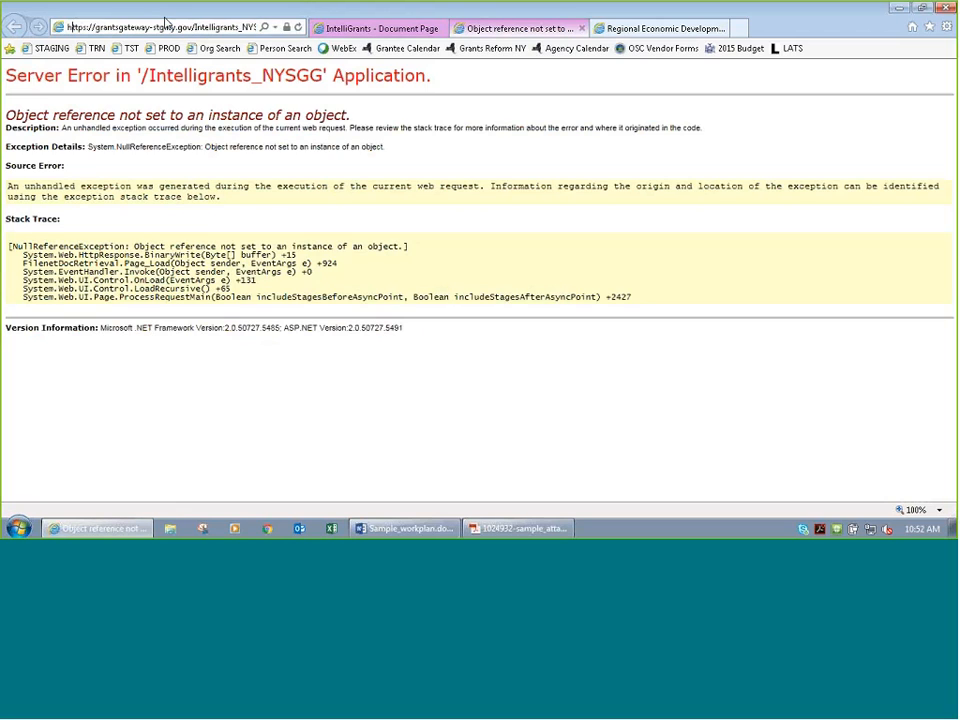
{"action": "key", "text": "Delete"}
{"action": "key", "text": "Delete"}
{"action": "key", "text": "Delete"}
{"action": "key", "text": "Delete"}
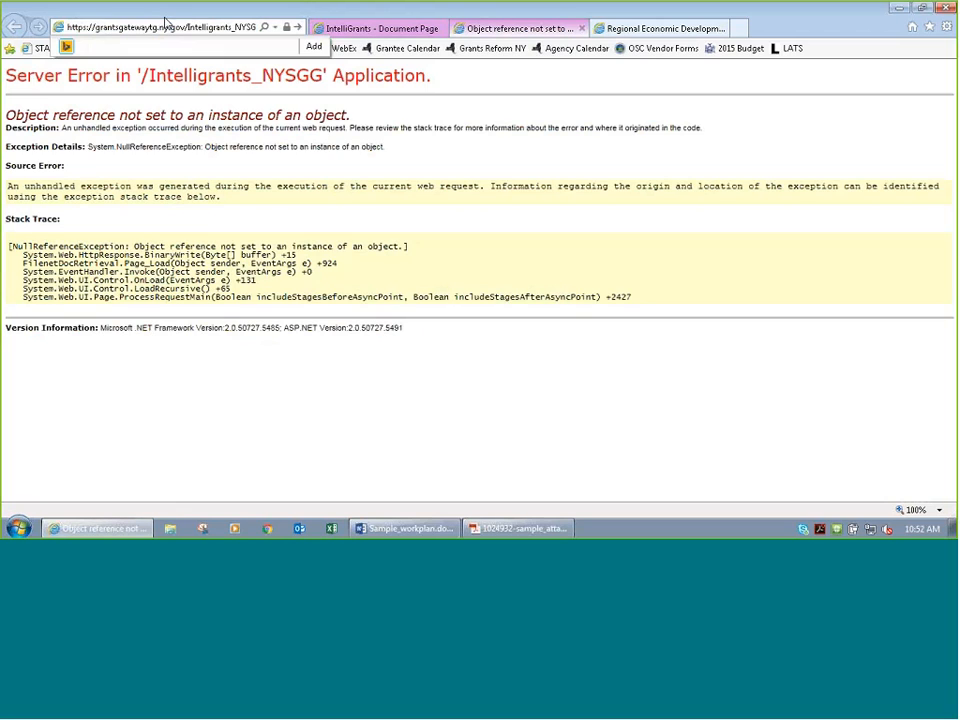
{"action": "key", "text": "Return"}
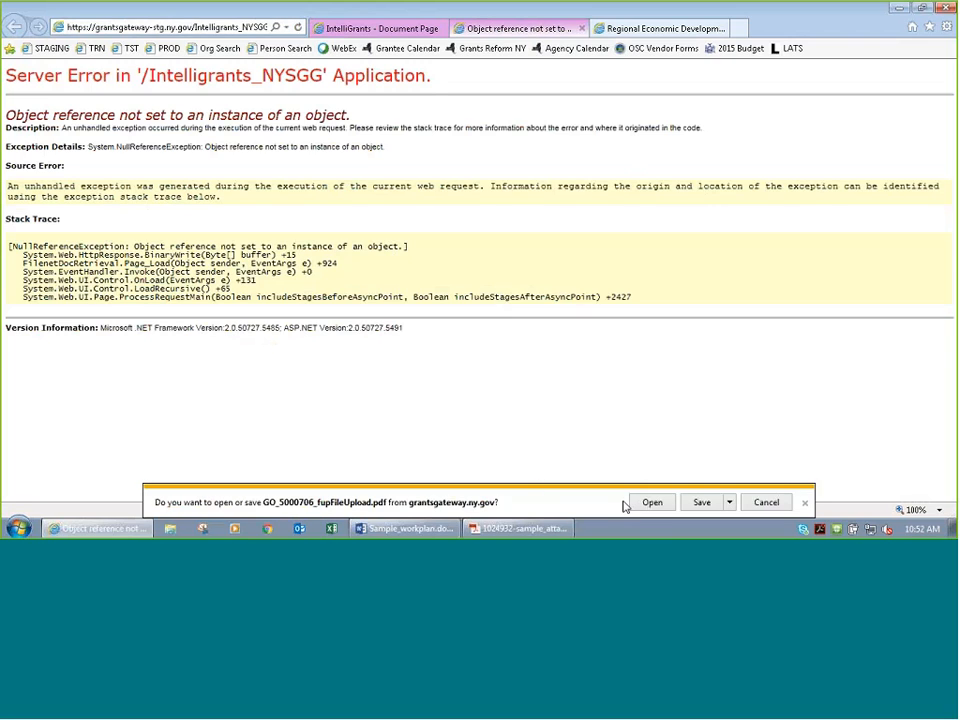
{"action": "left_click", "coordinate": [630, 503]}
Step: Read the checklist PDF's pass/fail criteria, required uploads and Gateway forms items, then minimize Acrobat
{"action": "scroll", "coordinate": [300, 260], "scroll_direction": "down", "scroll_amount": 4}
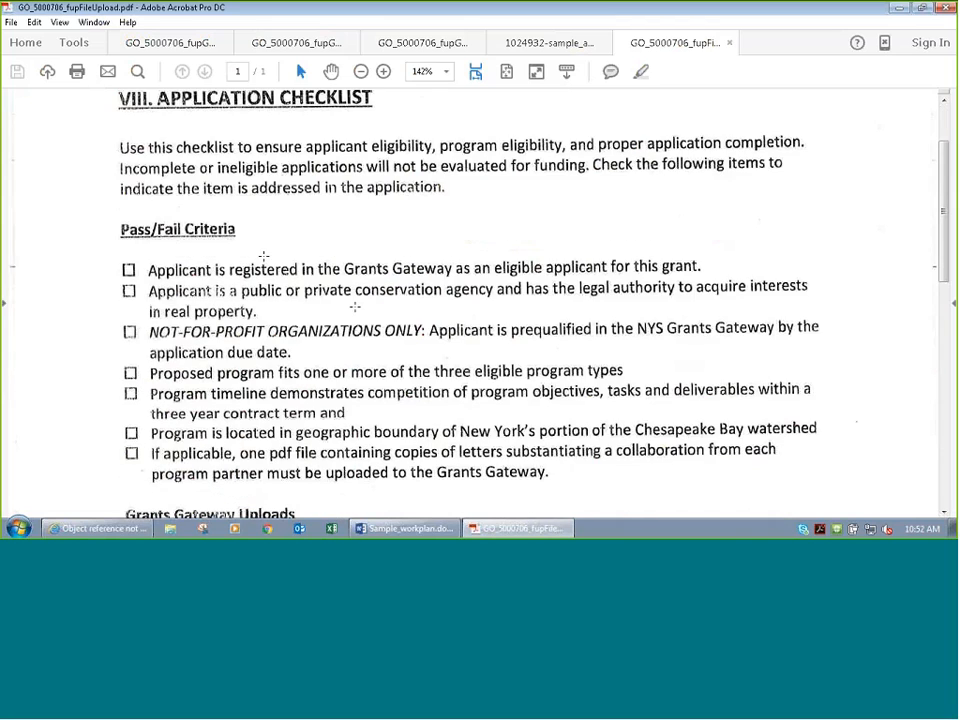
{"action": "scroll", "coordinate": [243, 257], "scroll_direction": "down", "scroll_amount": 1}
{"action": "scroll", "coordinate": [129, 190], "scroll_direction": "down", "scroll_amount": 1}
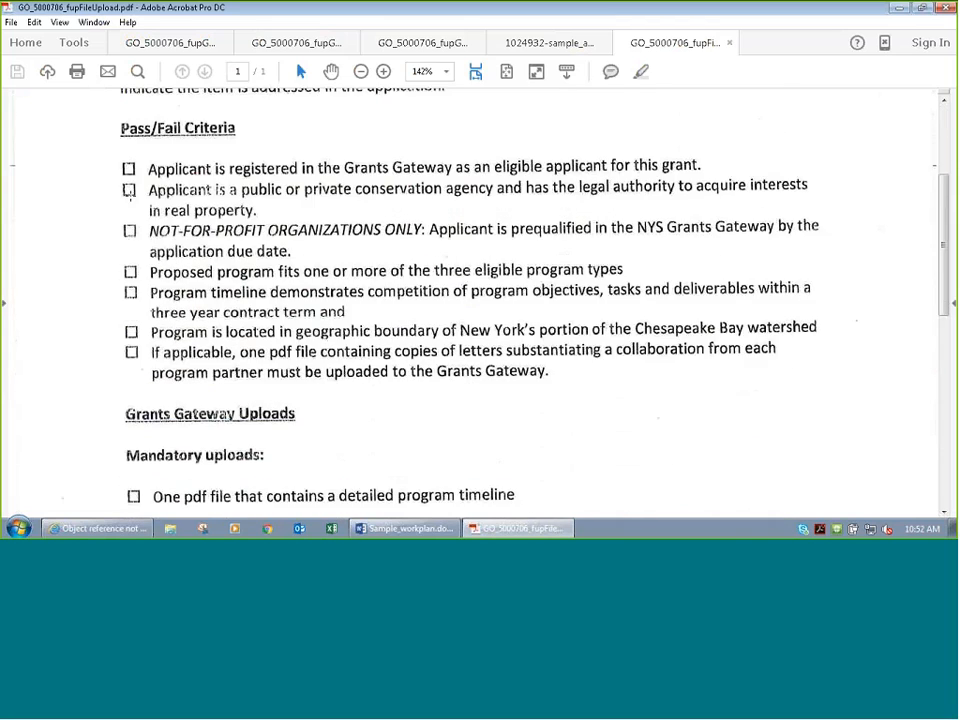
{"action": "scroll", "coordinate": [129, 190], "scroll_direction": "down", "scroll_amount": 6}
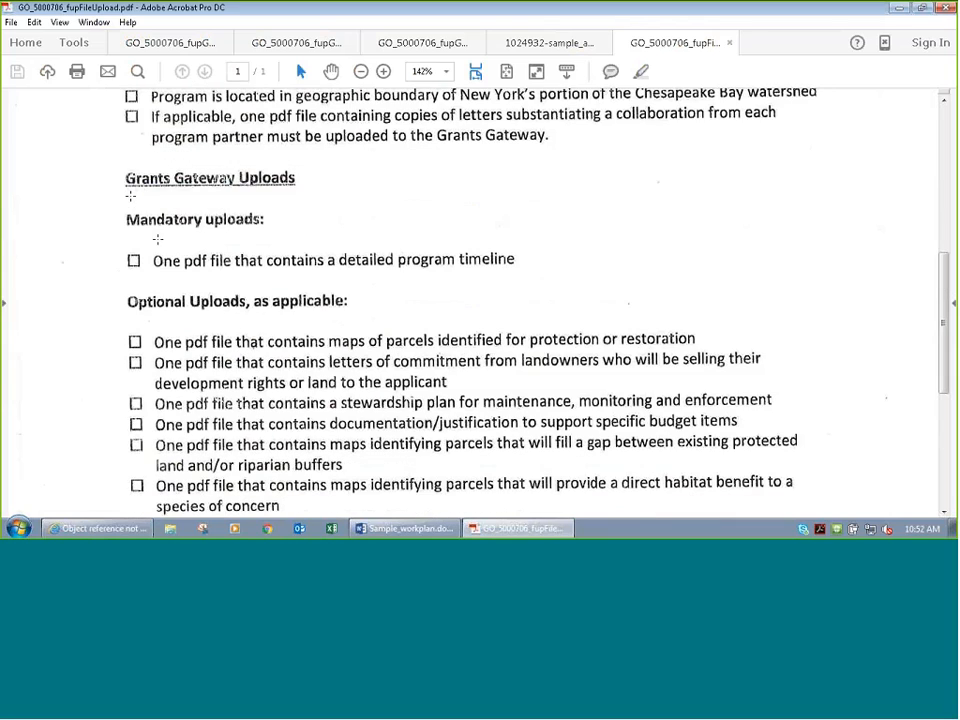
{"action": "scroll", "coordinate": [148, 234], "scroll_direction": "down", "scroll_amount": 5}
{"action": "scroll", "coordinate": [148, 234], "scroll_direction": "down", "scroll_amount": 3}
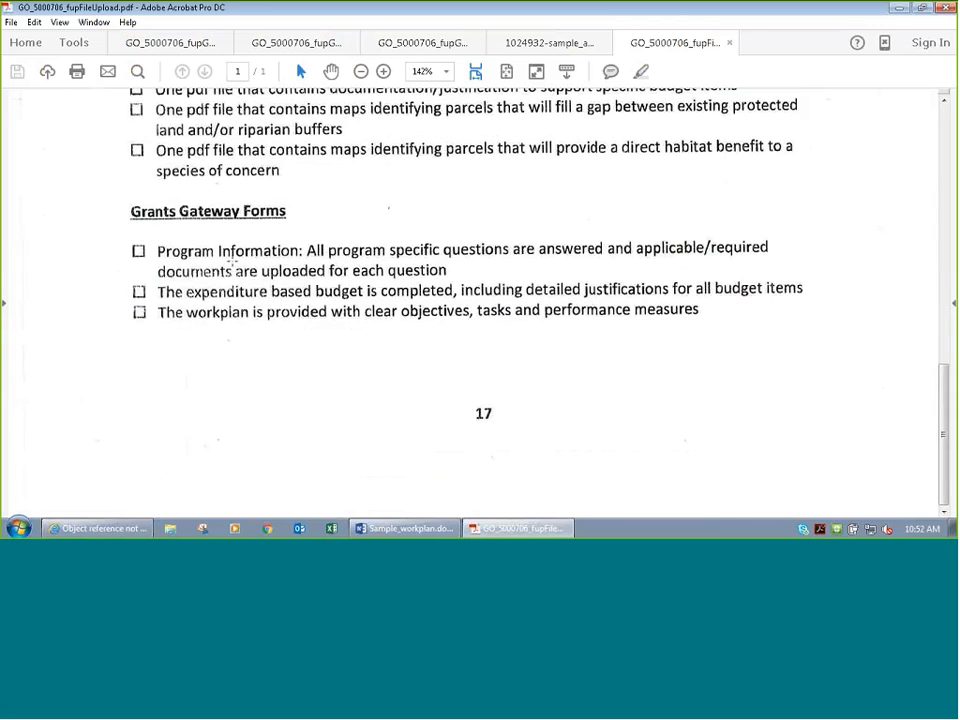
{"action": "scroll", "coordinate": [232, 262], "scroll_direction": "up", "scroll_amount": 2}
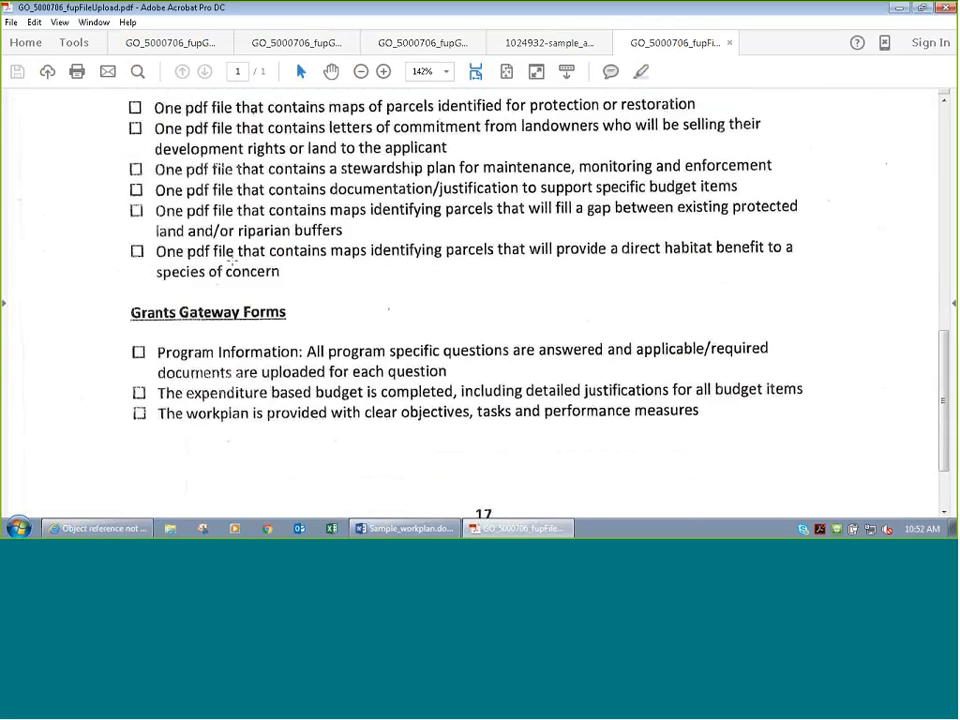
{"action": "scroll", "coordinate": [232, 262], "scroll_direction": "up", "scroll_amount": 3}
{"action": "scroll", "coordinate": [233, 261], "scroll_direction": "up", "scroll_amount": 10}
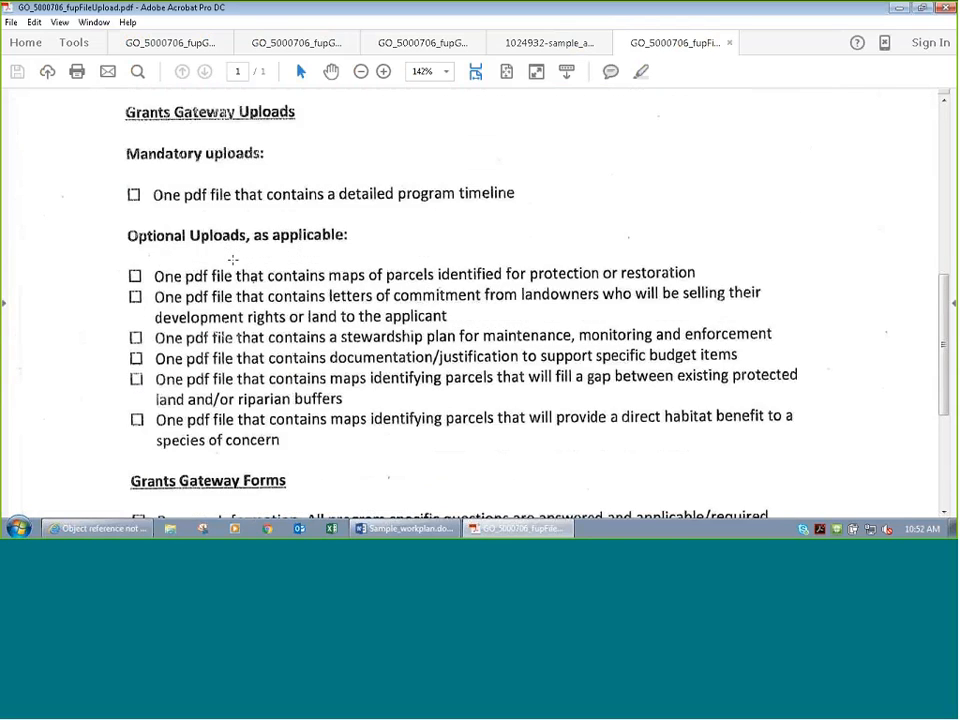
{"action": "scroll", "coordinate": [233, 258], "scroll_direction": "down", "scroll_amount": 1}
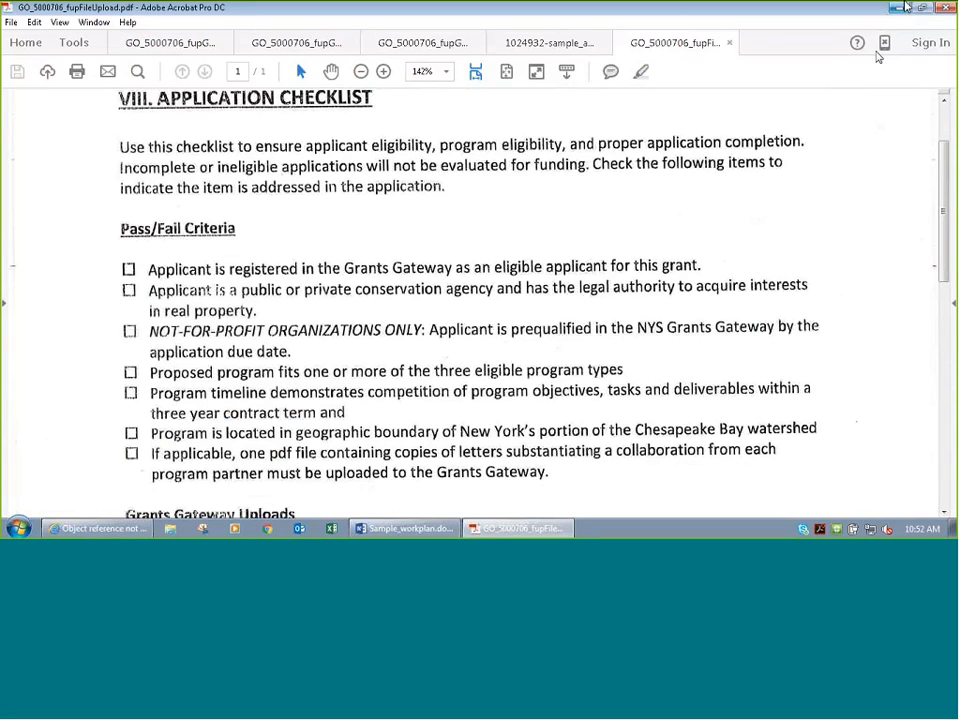
{"action": "left_click", "coordinate": [905, 7]}
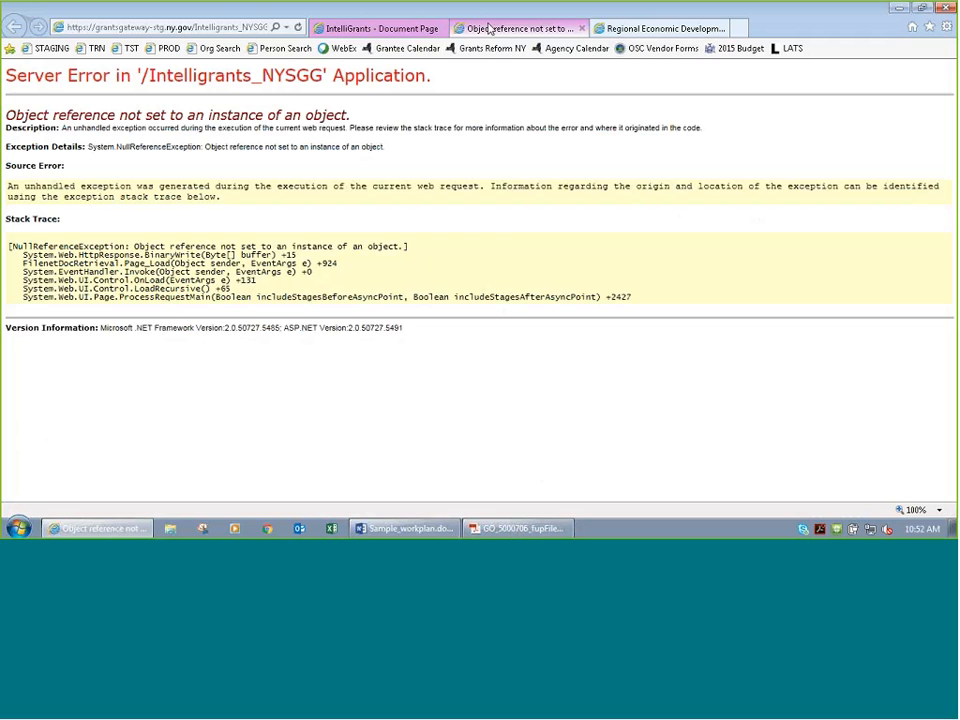
Step: Close the server error tab and go back to the application's forms list
{"action": "left_click", "coordinate": [581, 28]}
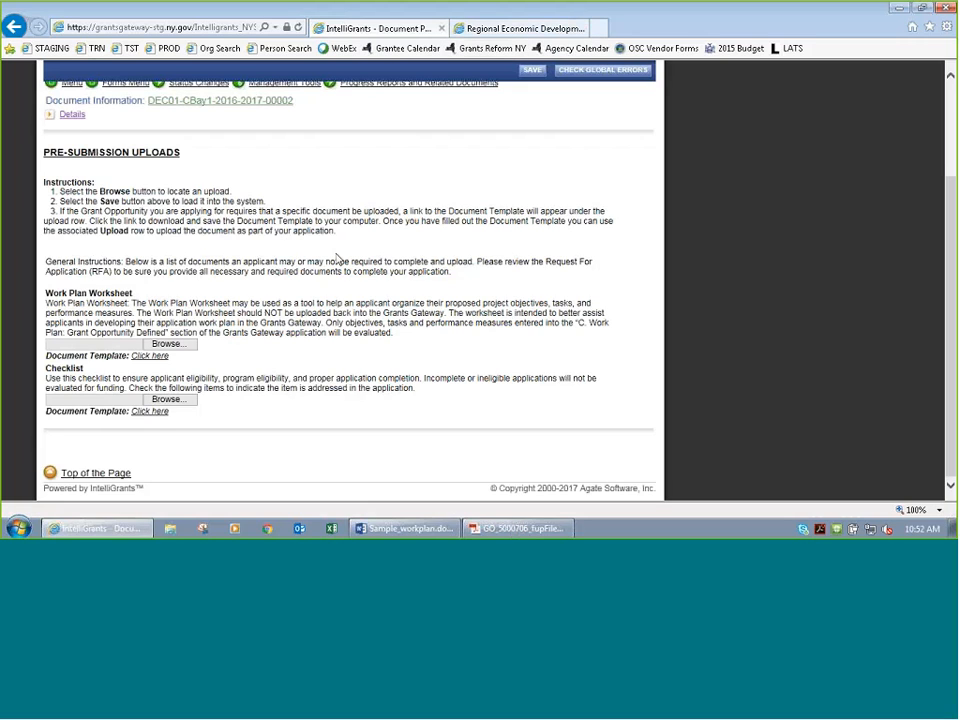
{"action": "scroll", "coordinate": [318, 316], "scroll_direction": "up", "scroll_amount": 2}
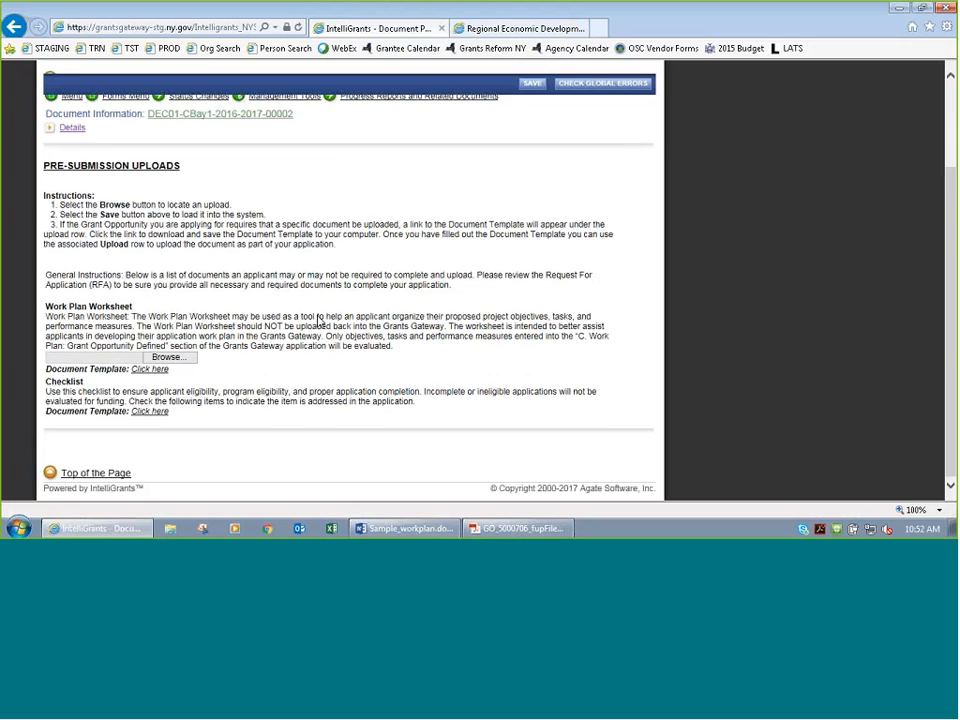
{"action": "left_click", "coordinate": [120, 152]}
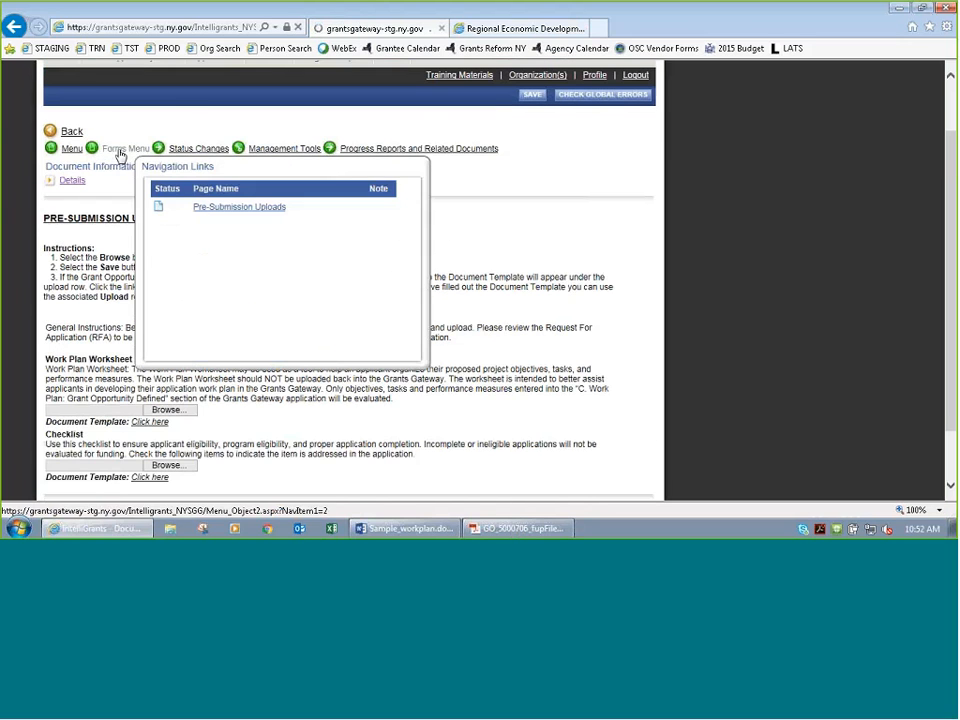
Step: Check the Grantee Document Folder page's Description field, then return to the Forms Menu
{"action": "scroll", "coordinate": [318, 352], "scroll_direction": "down", "scroll_amount": 10}
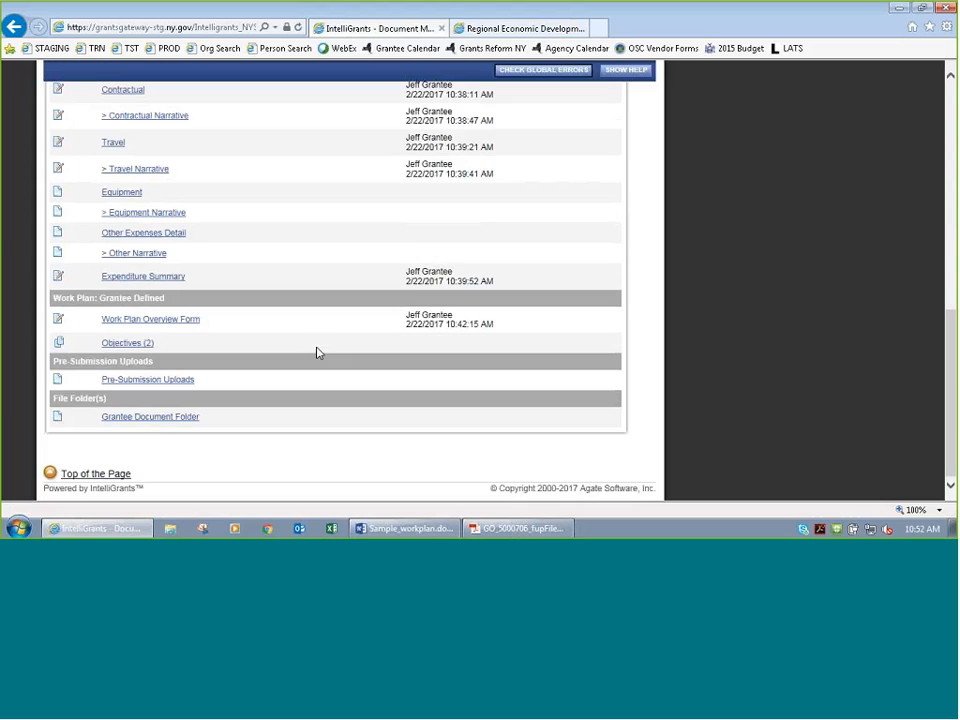
{"action": "left_click", "coordinate": [151, 420]}
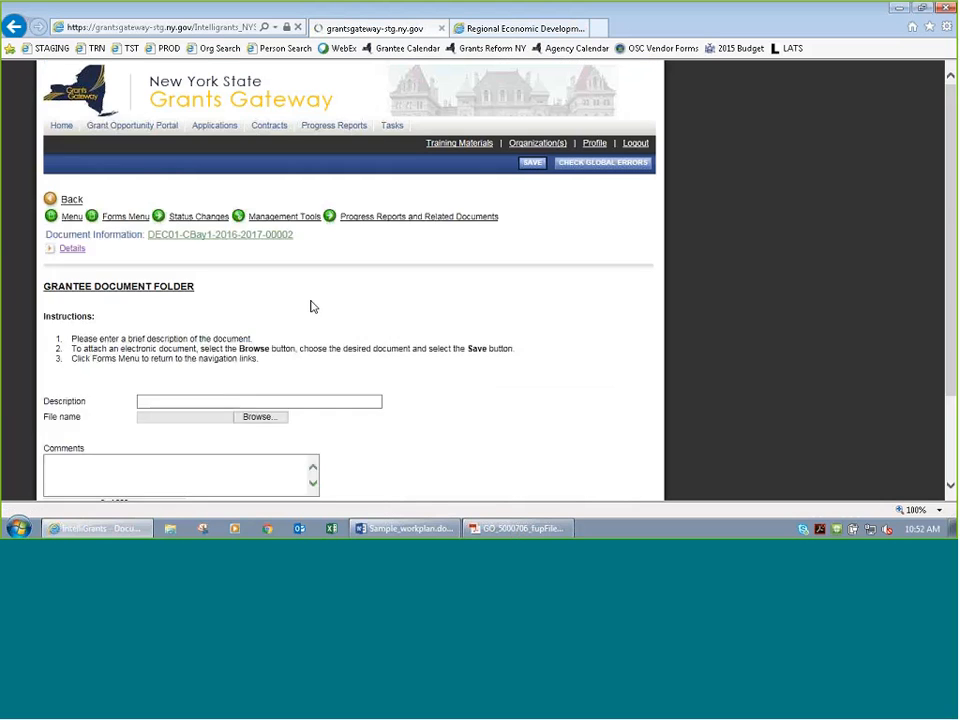
{"action": "scroll", "coordinate": [334, 333], "scroll_direction": "down", "scroll_amount": 2}
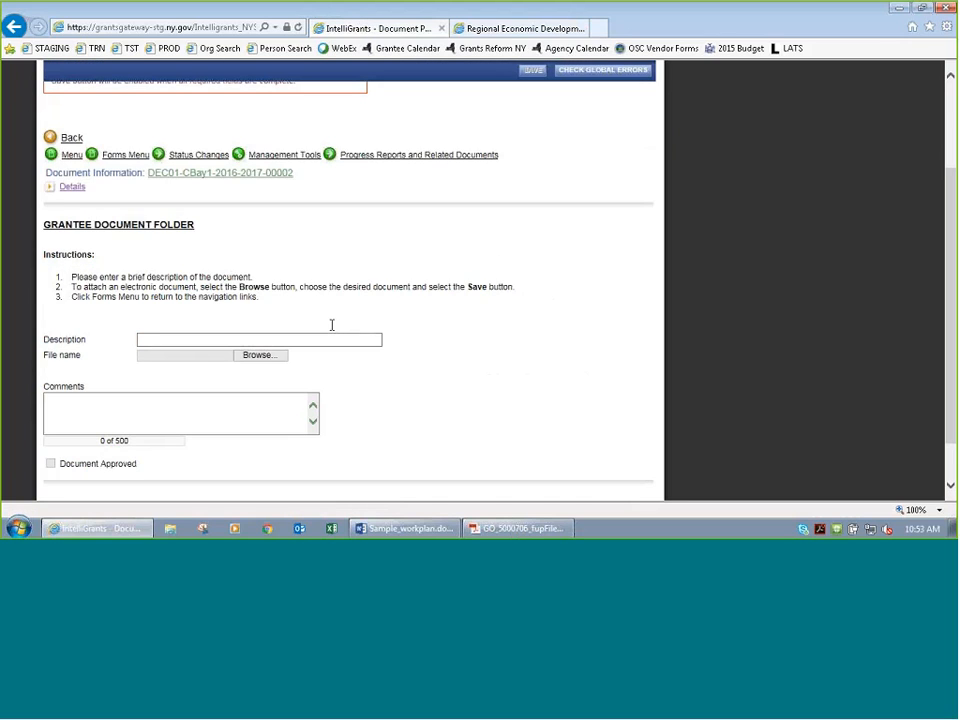
{"action": "left_click", "coordinate": [188, 341]}
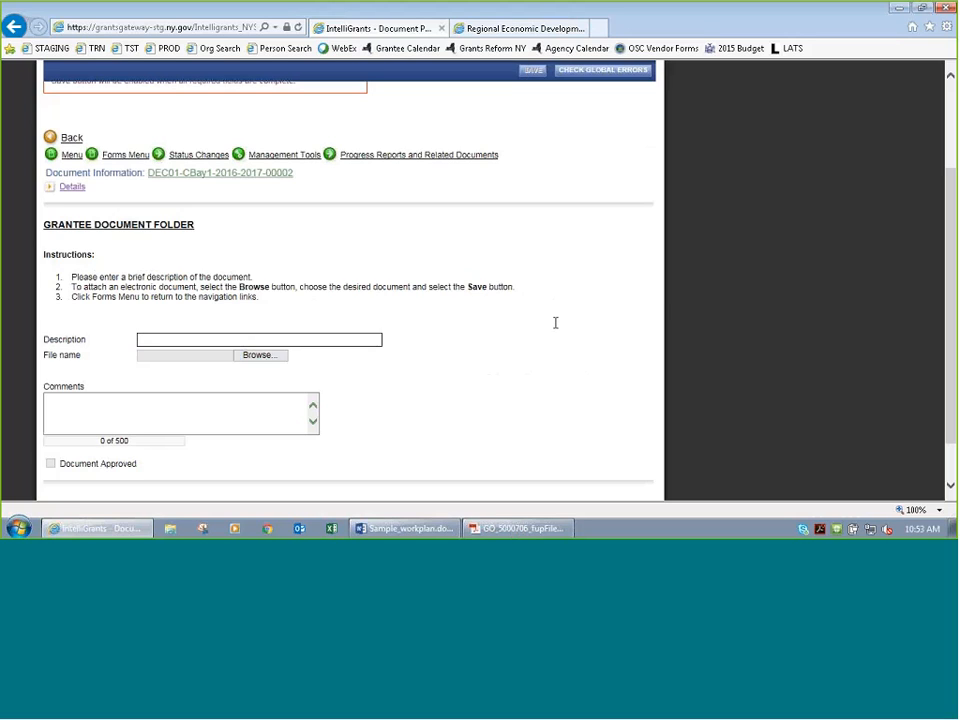
{"action": "scroll", "coordinate": [682, 321], "scroll_direction": "up", "scroll_amount": 3}
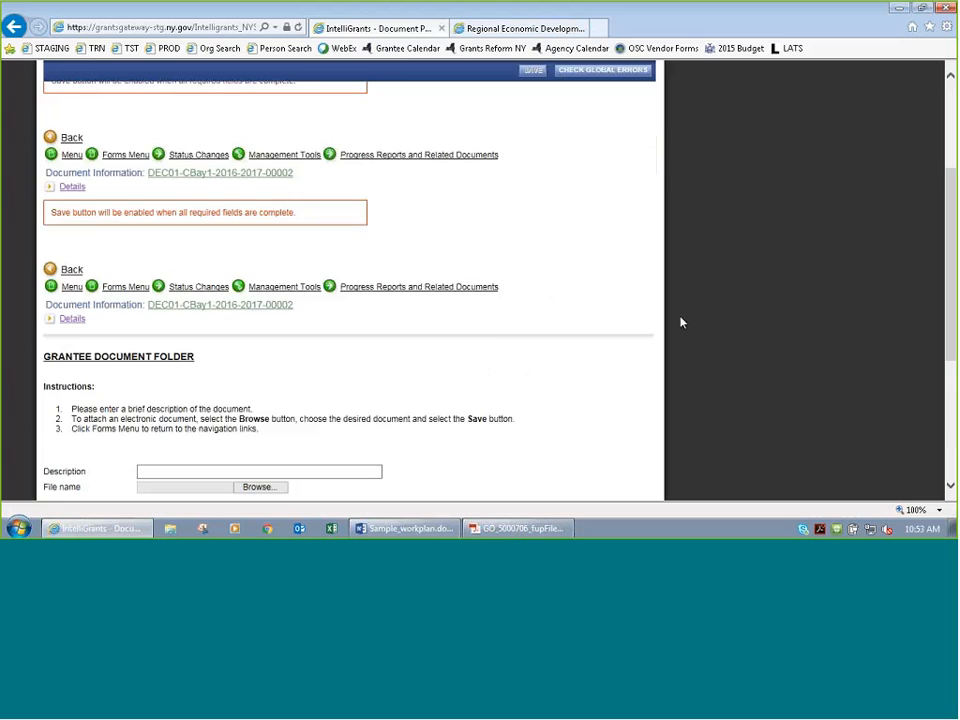
{"action": "left_click", "coordinate": [113, 292]}
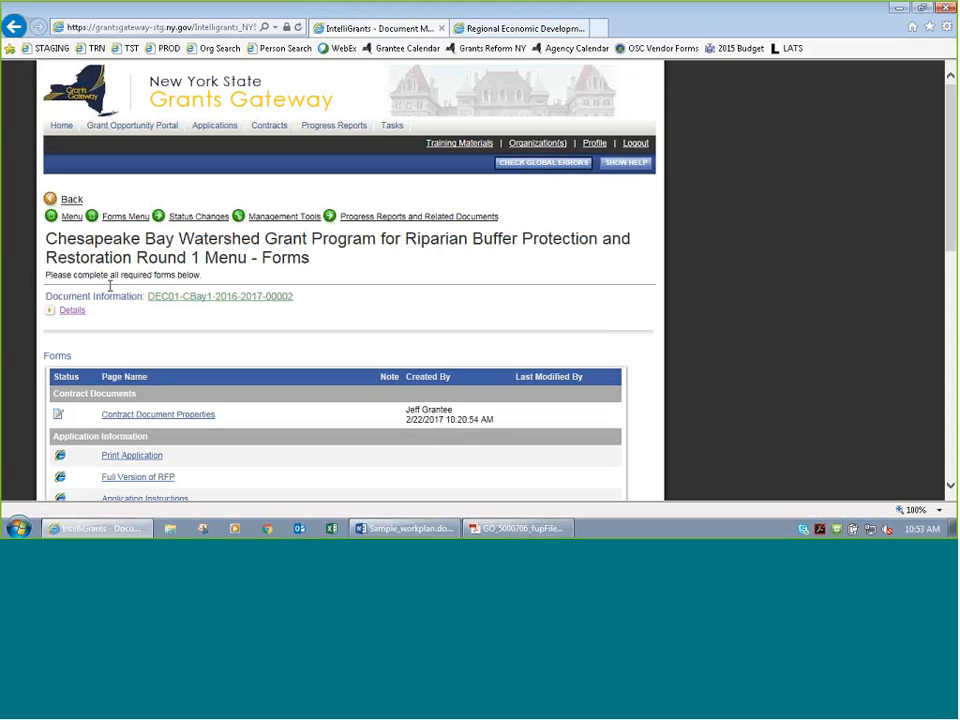
{"action": "mouse_move", "coordinate": [125, 216]}
{"action": "scroll", "coordinate": [747, 230], "scroll_direction": "down", "scroll_amount": 4}
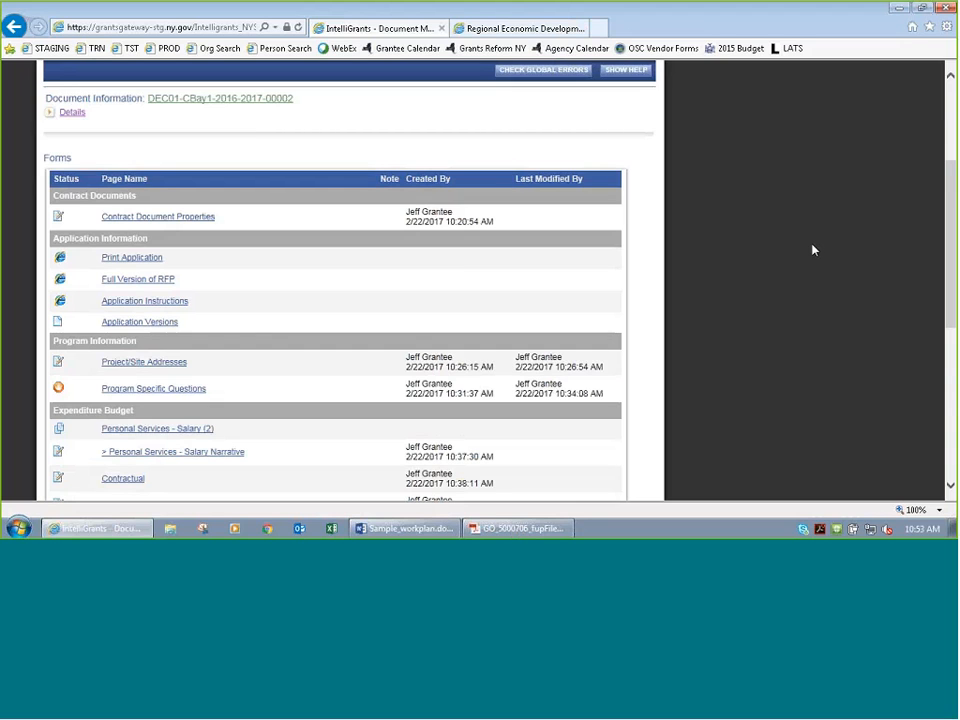
{"action": "scroll", "coordinate": [790, 180], "scroll_direction": "down", "scroll_amount": 3}
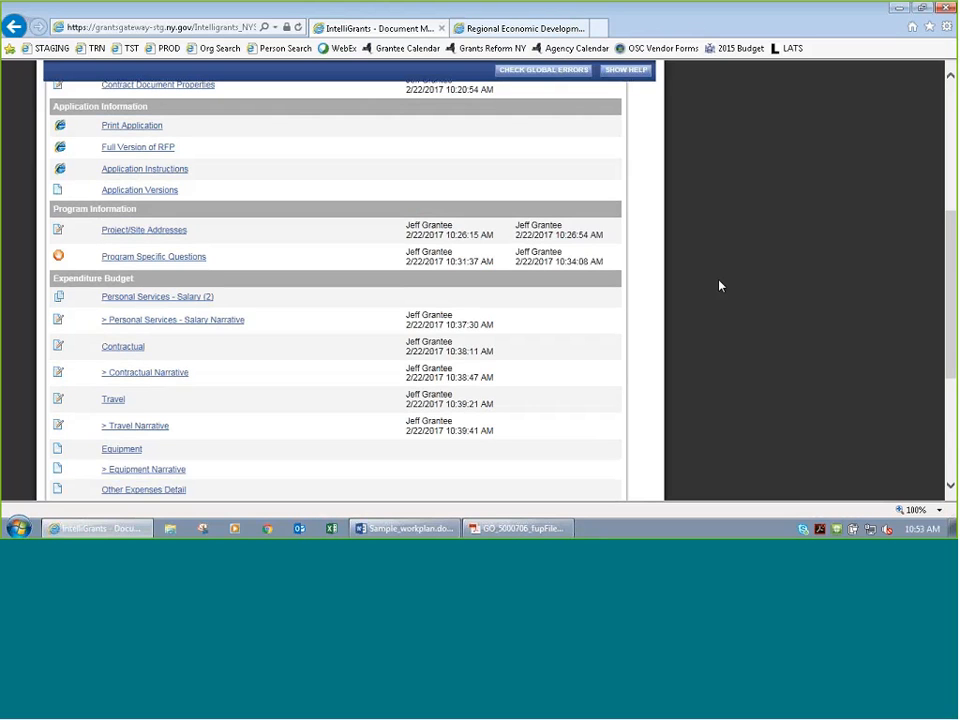
{"action": "scroll", "coordinate": [771, 338], "scroll_direction": "down", "scroll_amount": 5}
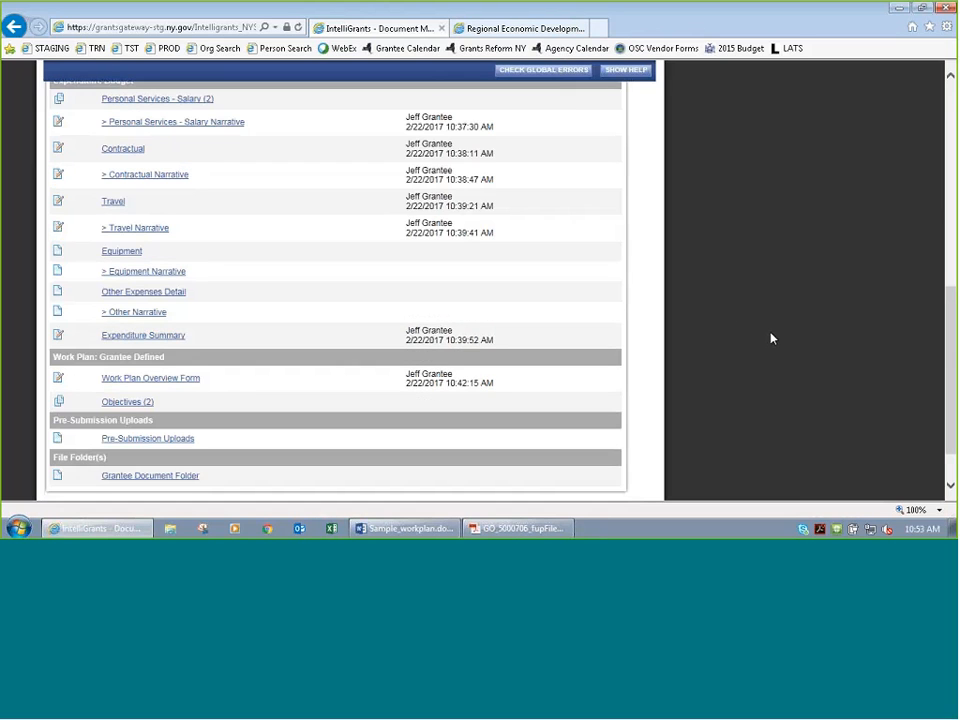
{"action": "scroll", "coordinate": [771, 338], "scroll_direction": "down", "scroll_amount": 1}
{"action": "scroll", "coordinate": [771, 338], "scroll_direction": "up", "scroll_amount": 12}
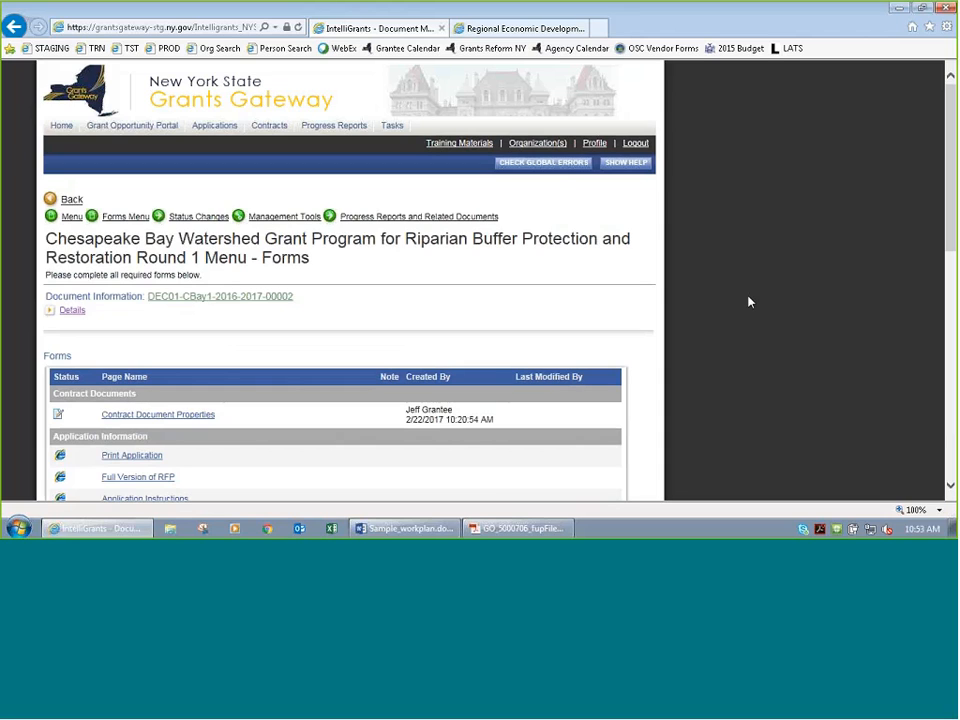
{"action": "mouse_move", "coordinate": [270, 216]}
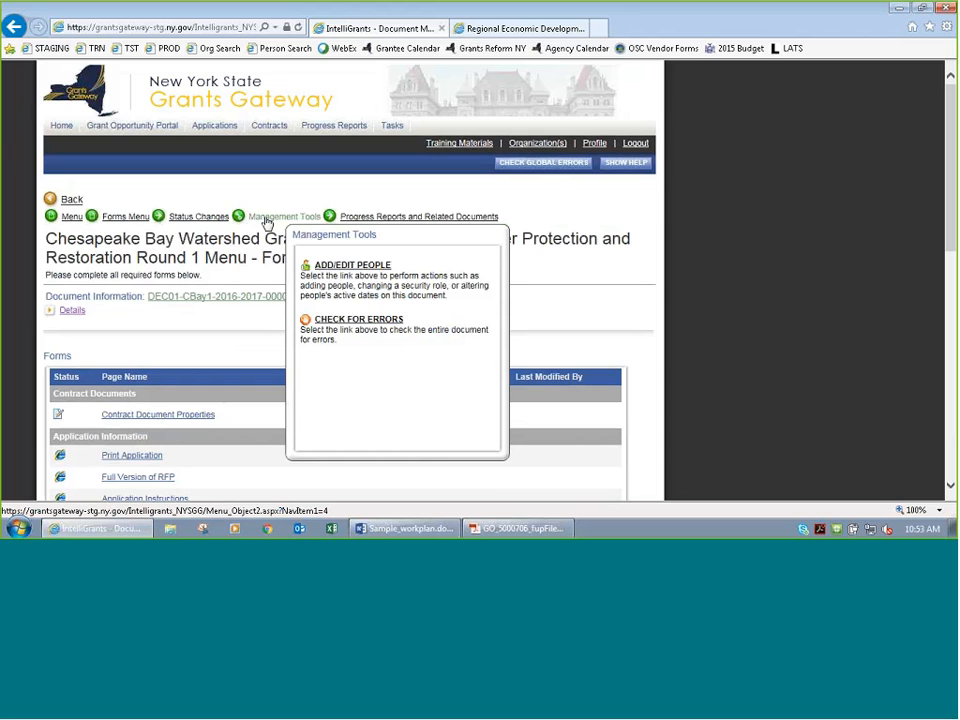
Step: Assign the additional Grantee Contract Signatory on the People page, save, and log out
{"action": "left_click", "coordinate": [350, 273]}
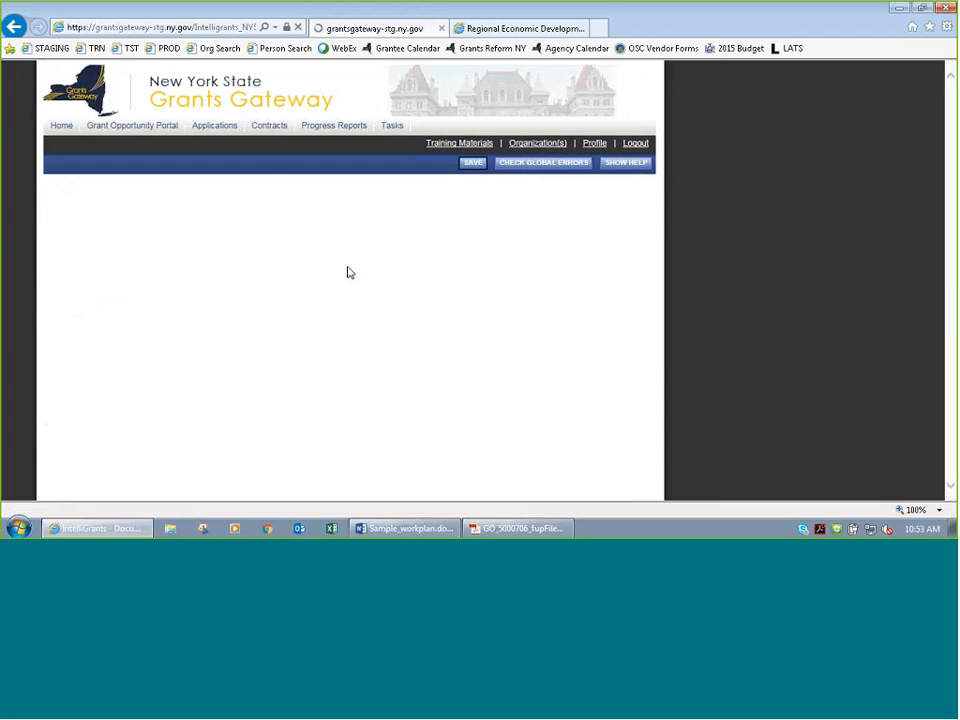
{"action": "mouse_move", "coordinate": [268, 216]}
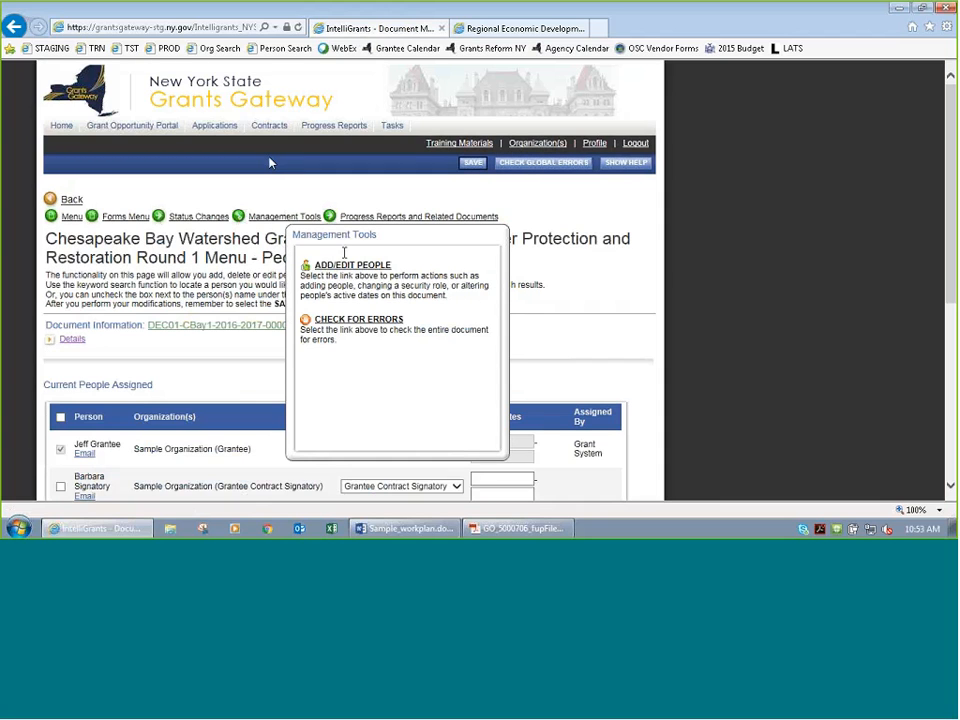
{"action": "scroll", "coordinate": [767, 284], "scroll_direction": "down", "scroll_amount": 2}
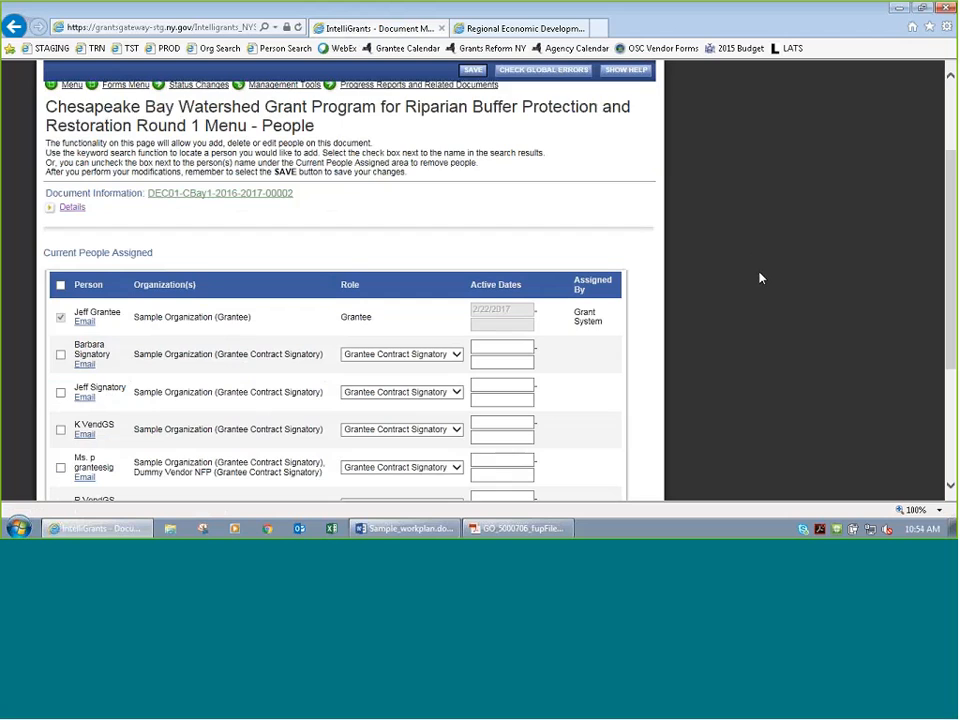
{"action": "scroll", "coordinate": [714, 315], "scroll_direction": "down", "scroll_amount": 2}
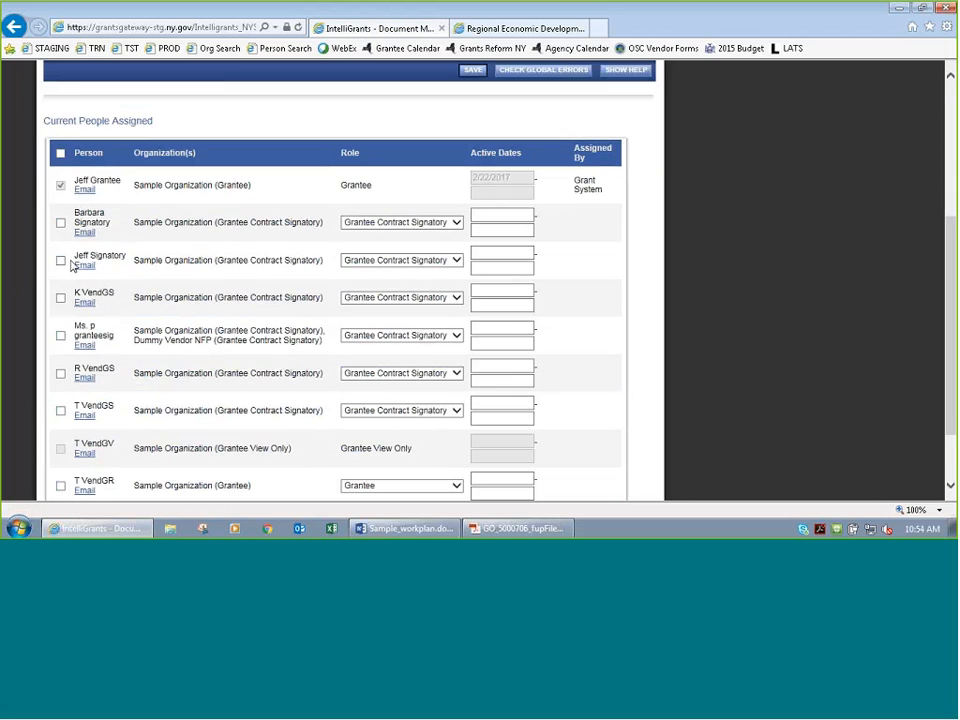
{"action": "left_click", "coordinate": [60, 261]}
{"action": "left_click", "coordinate": [526, 342]}
{"action": "scroll", "coordinate": [548, 369], "scroll_direction": "up", "scroll_amount": 1}
{"action": "scroll", "coordinate": [558, 360], "scroll_direction": "up", "scroll_amount": 1}
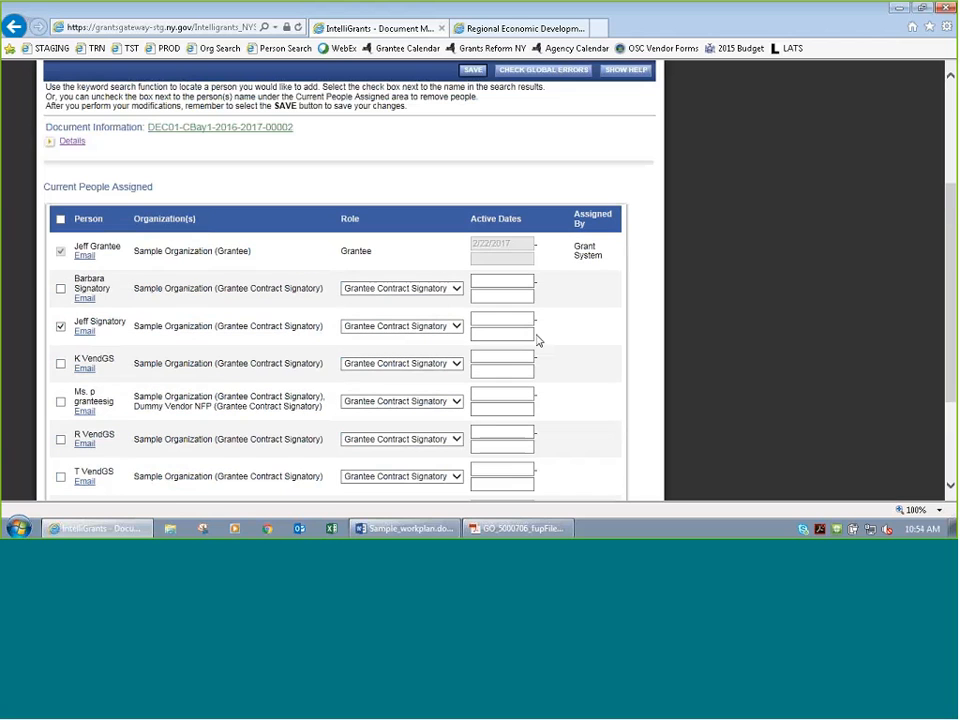
{"action": "left_click", "coordinate": [473, 69]}
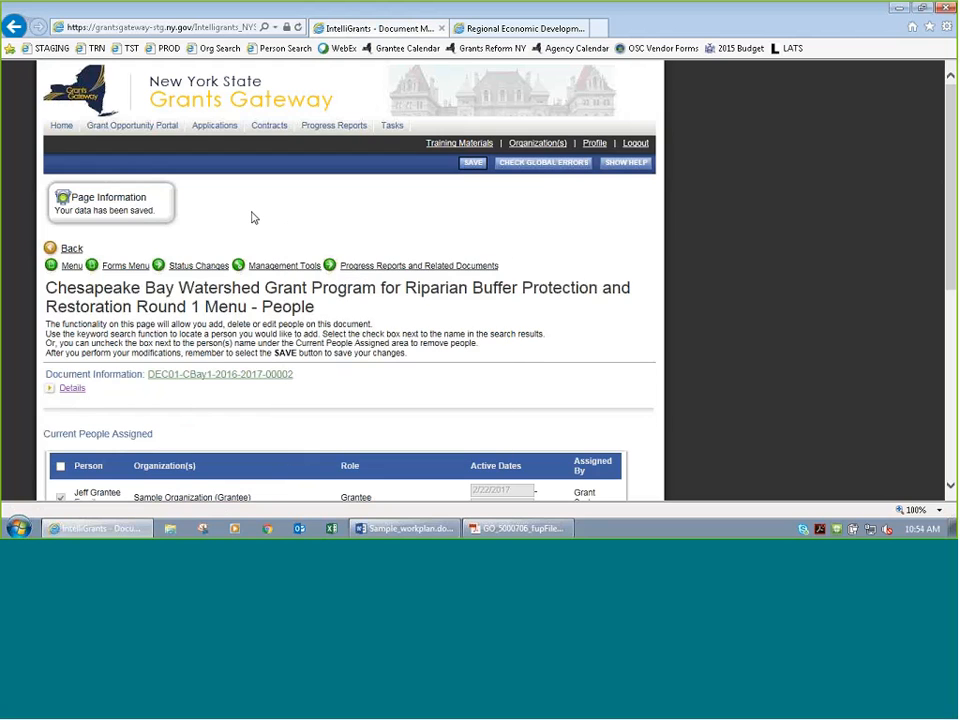
{"action": "left_click", "coordinate": [634, 143]}
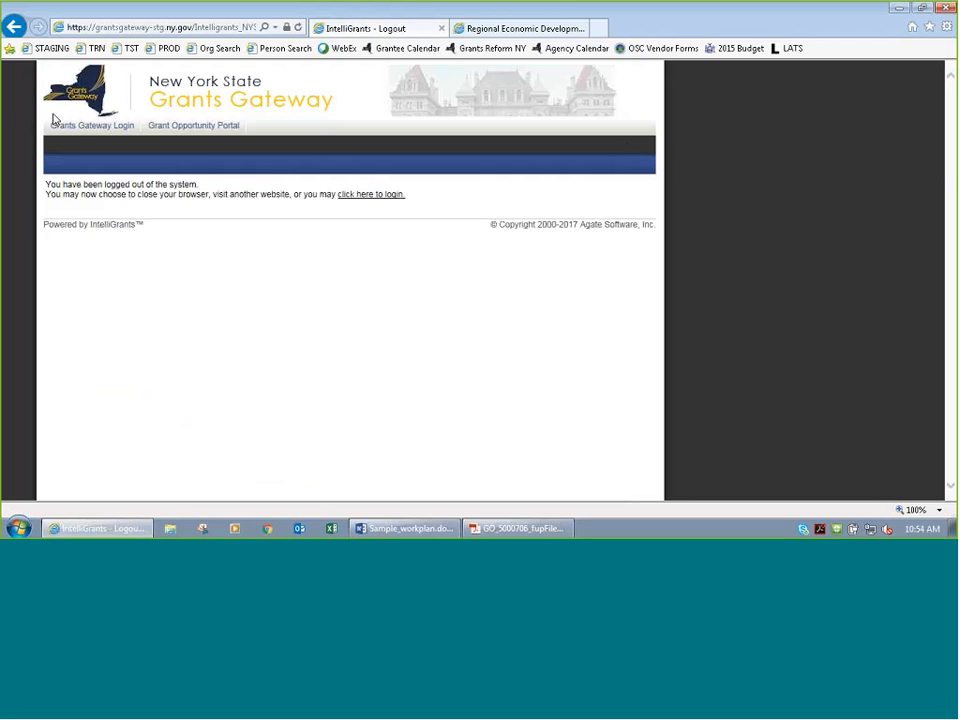
Step: Sign back in with the contract signatory's username and confirm the Grantee Contract Signatory role
{"action": "left_click", "coordinate": [78, 130]}
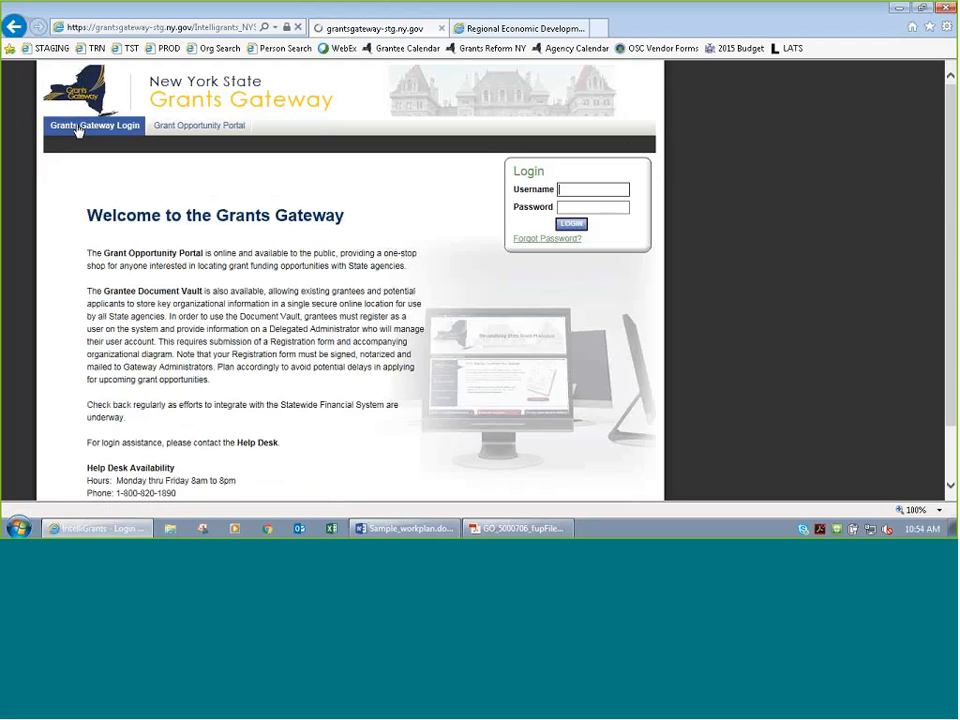
{"action": "type", "text": "jsignatory1"}
{"action": "key", "text": "Down"}
{"action": "key", "text": "Tab"}
{"action": "key", "text": "Return"}
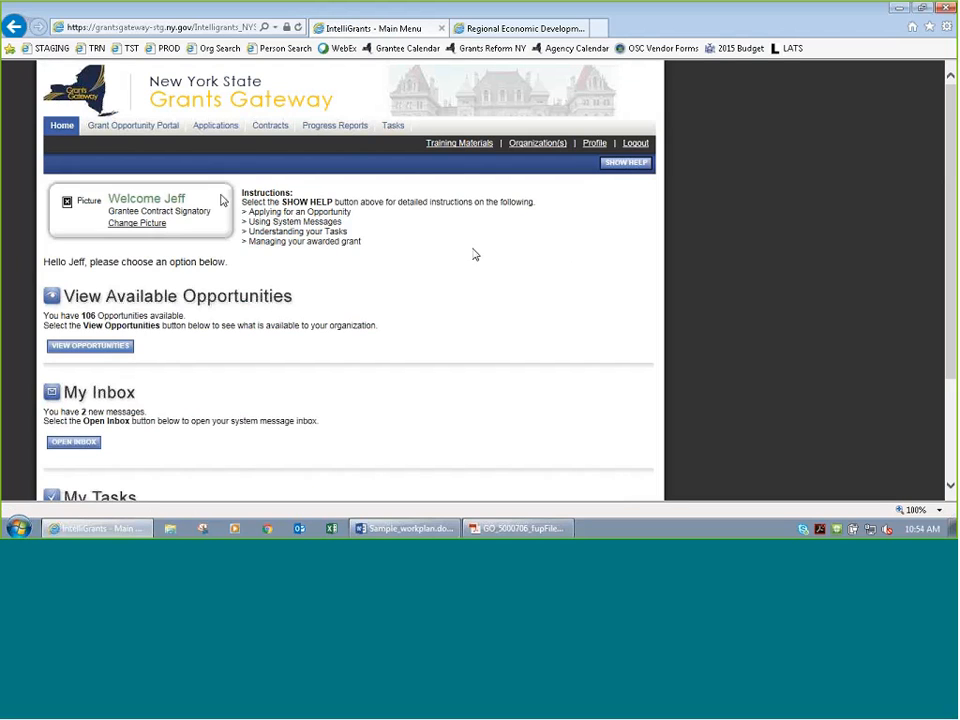
{"action": "left_click_drag", "start_coordinate": [109, 211], "coordinate": [208, 212]}
{"action": "left_click", "coordinate": [528, 280]}
Step: Review the Open Tasks list, then go to the Applications search page
{"action": "scroll", "coordinate": [530, 285], "scroll_direction": "down", "scroll_amount": 3}
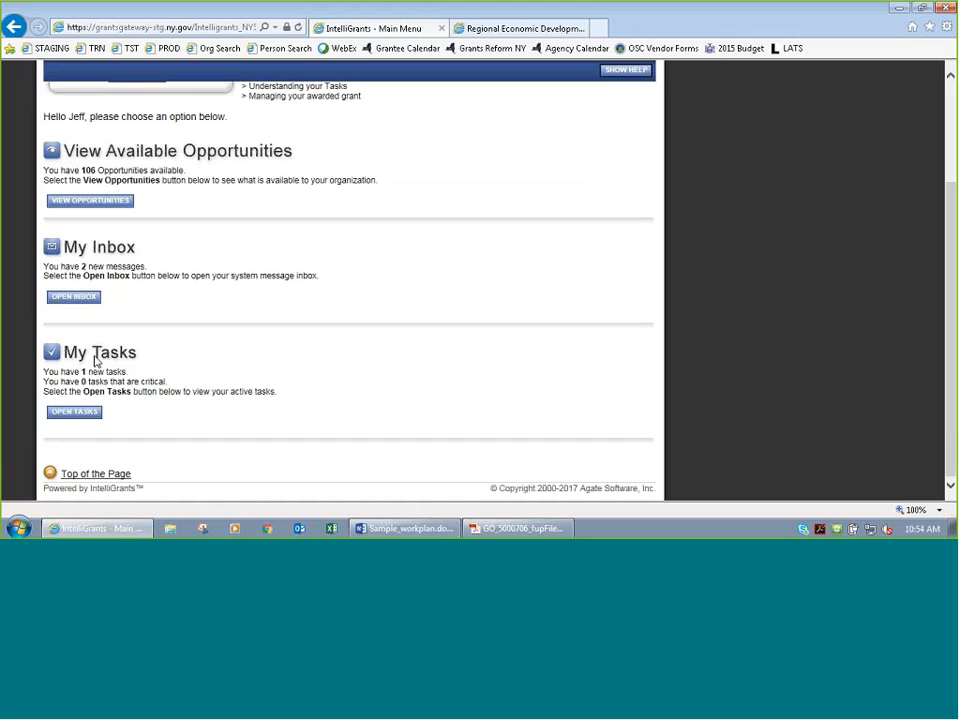
{"action": "left_click", "coordinate": [62, 411]}
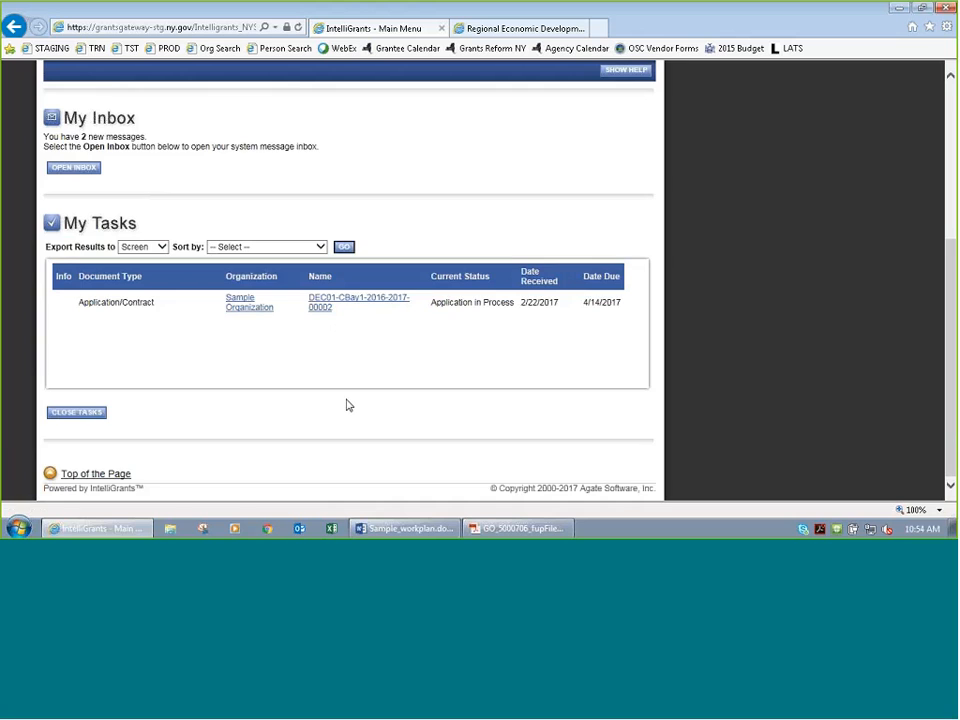
{"action": "scroll", "coordinate": [348, 405], "scroll_direction": "up", "scroll_amount": 1}
{"action": "scroll", "coordinate": [336, 401], "scroll_direction": "up", "scroll_amount": 2}
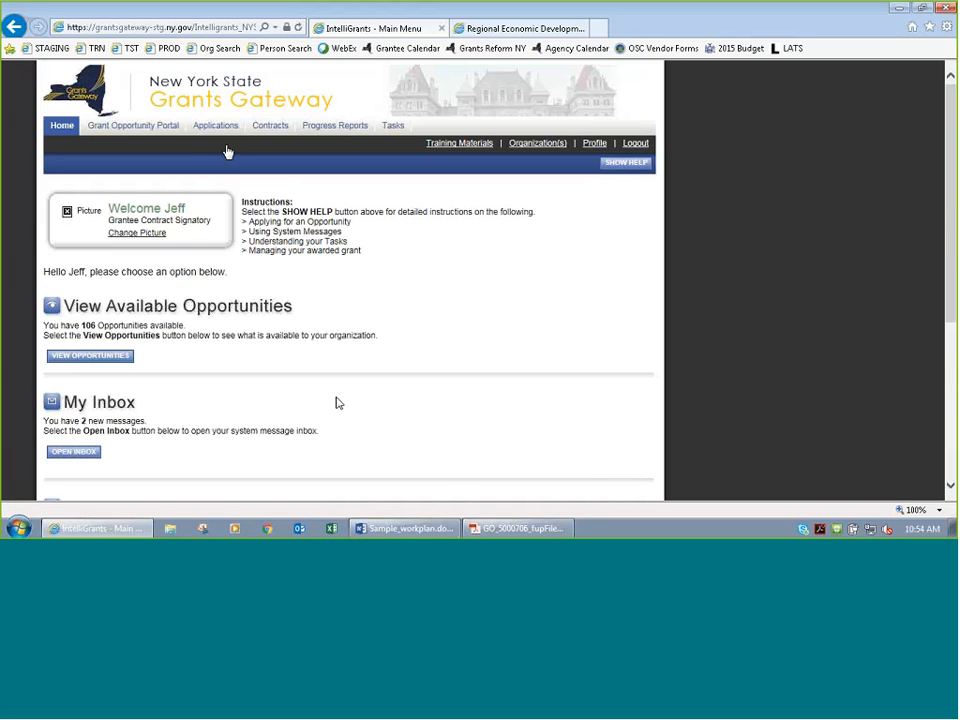
{"action": "left_click", "coordinate": [214, 129]}
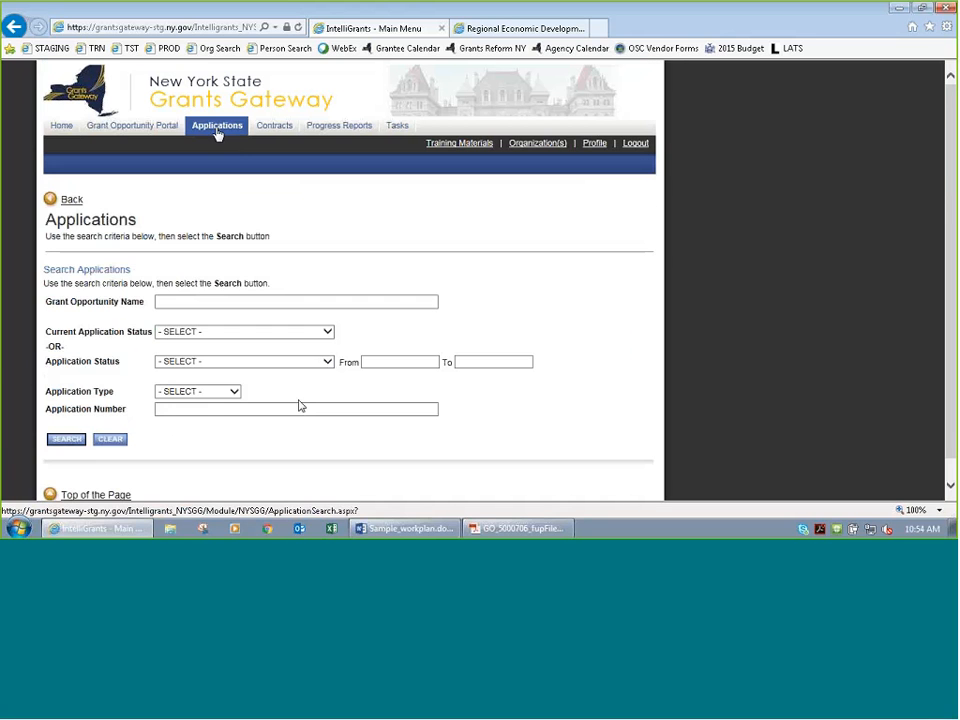
Step: Search applications for grant name 'bay' and open the DEC01-CBay1 Chesapeake Bay application's forms
{"action": "left_click", "coordinate": [281, 300]}
{"action": "type", "text": "bay"}
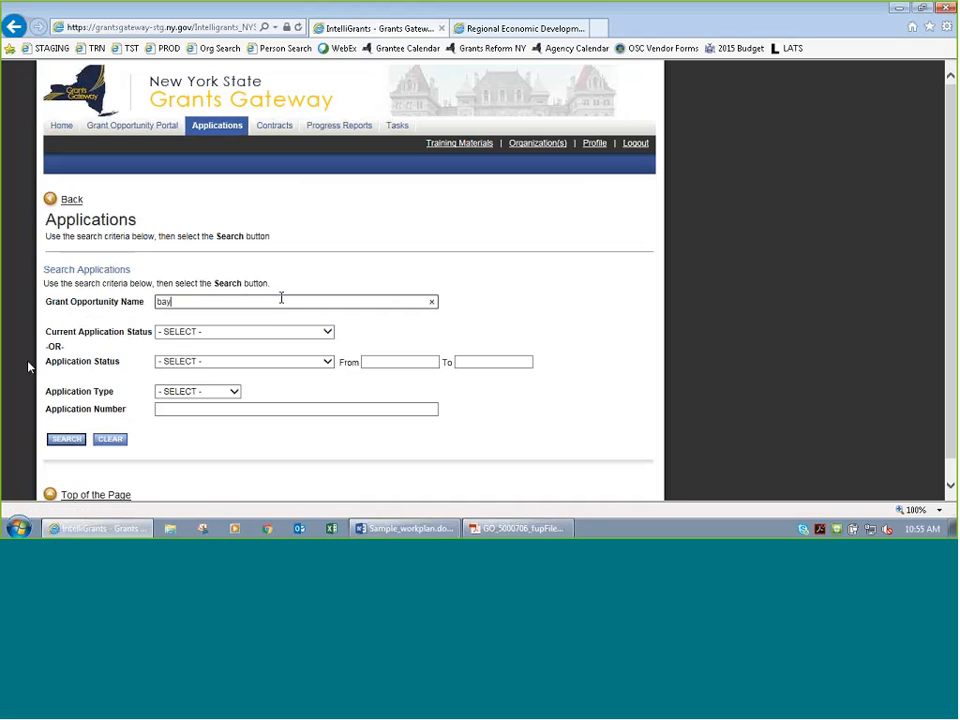
{"action": "key", "text": "Return"}
{"action": "scroll", "coordinate": [210, 332], "scroll_direction": "down", "scroll_amount": 3}
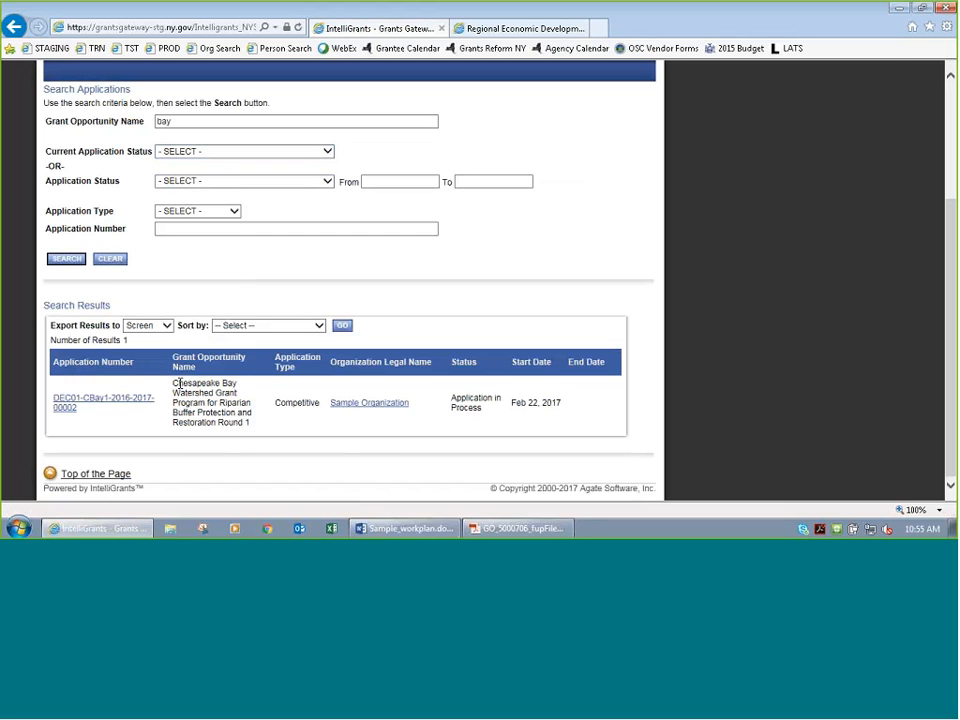
{"action": "left_click_drag", "start_coordinate": [175, 385], "coordinate": [246, 391]}
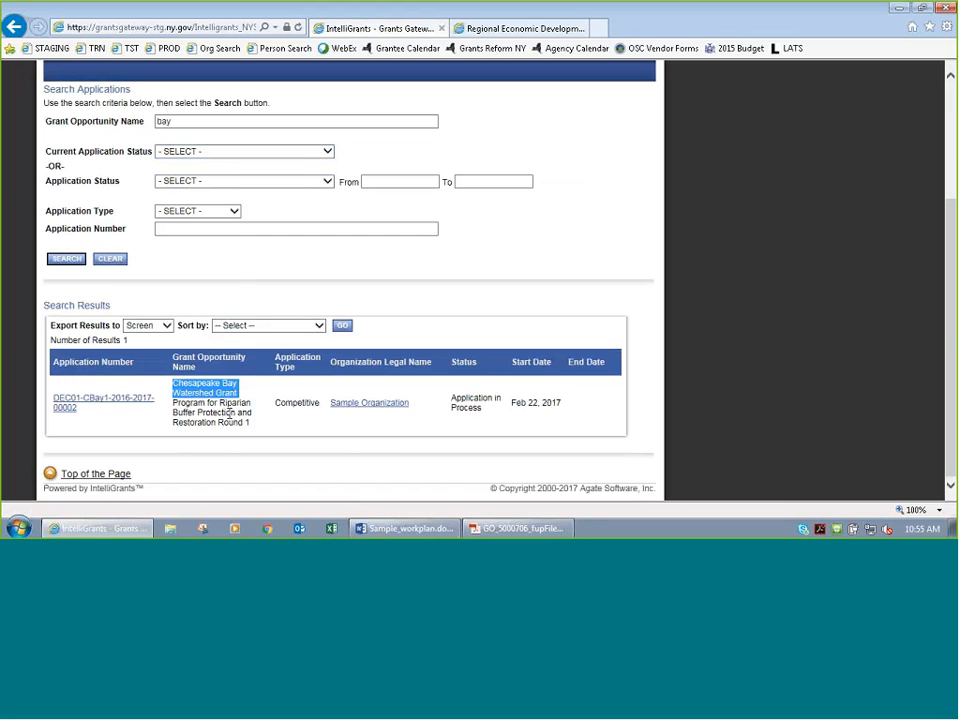
{"action": "left_click", "coordinate": [211, 411]}
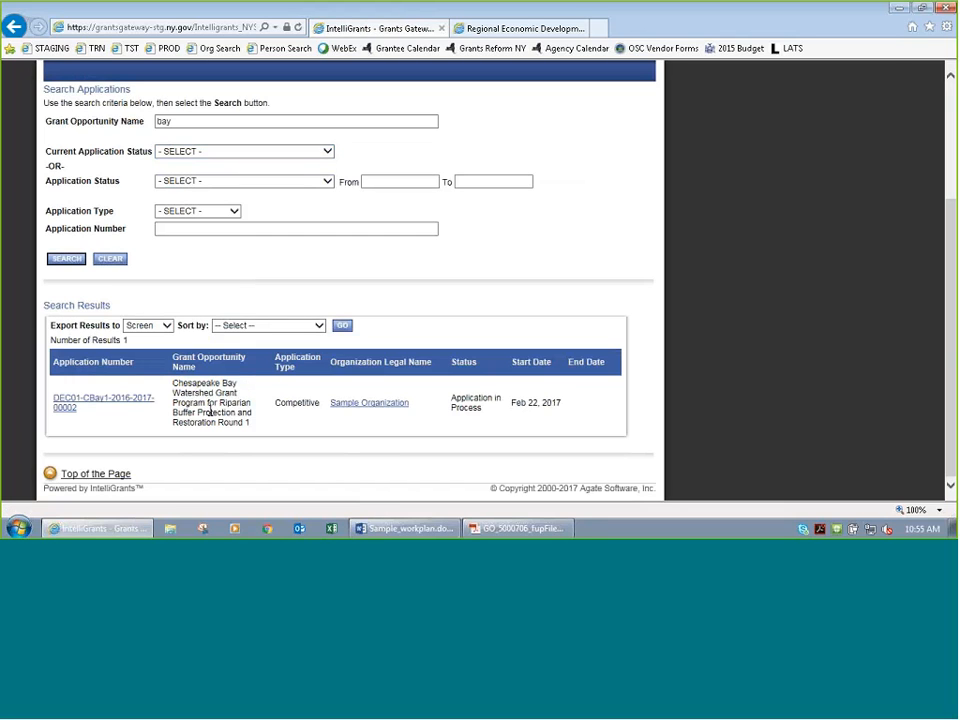
{"action": "left_click", "coordinate": [103, 407]}
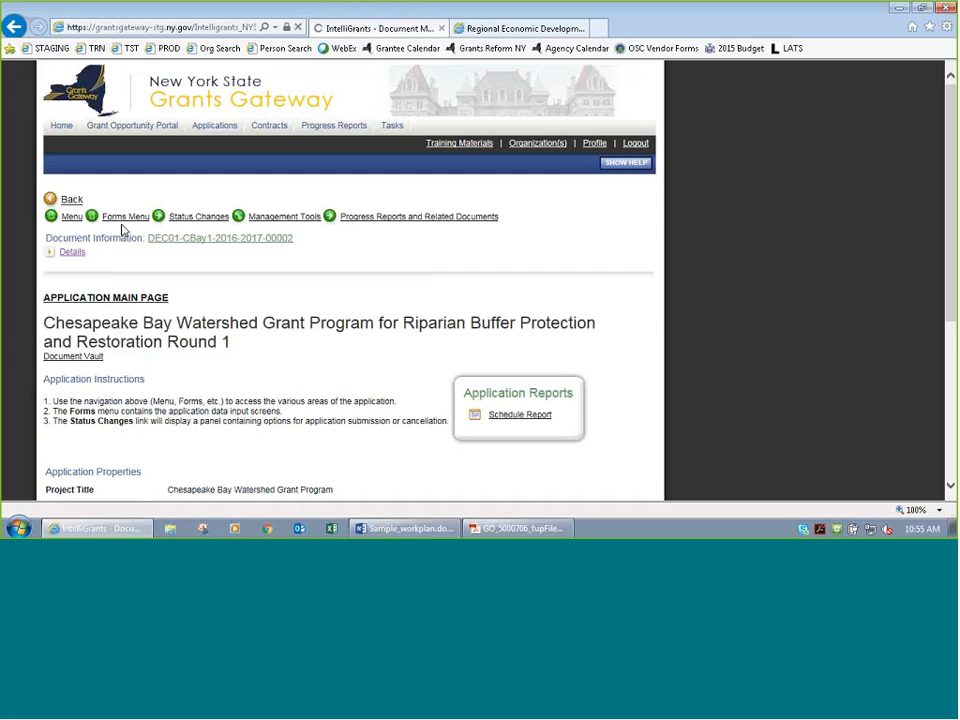
{"action": "left_click", "coordinate": [122, 222]}
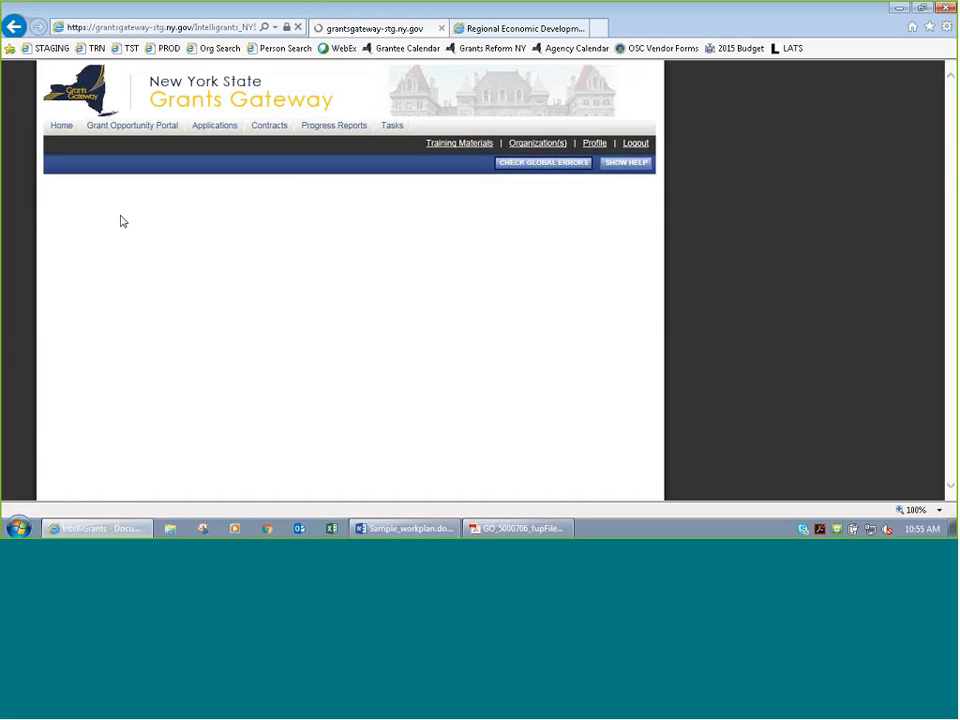
Step: Extend the Travel Narrative to read 'Here is my narrative.... here is more.' and save it
{"action": "scroll", "coordinate": [334, 304], "scroll_direction": "down", "scroll_amount": 3}
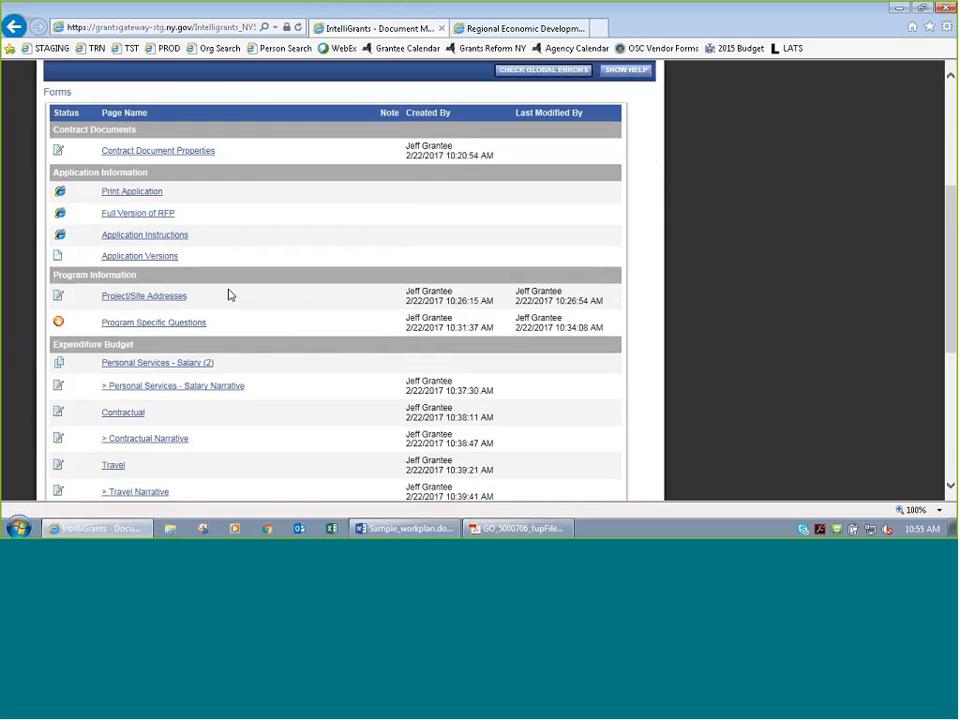
{"action": "scroll", "coordinate": [228, 295], "scroll_direction": "down", "scroll_amount": 2}
{"action": "mouse_move", "coordinate": [155, 231]}
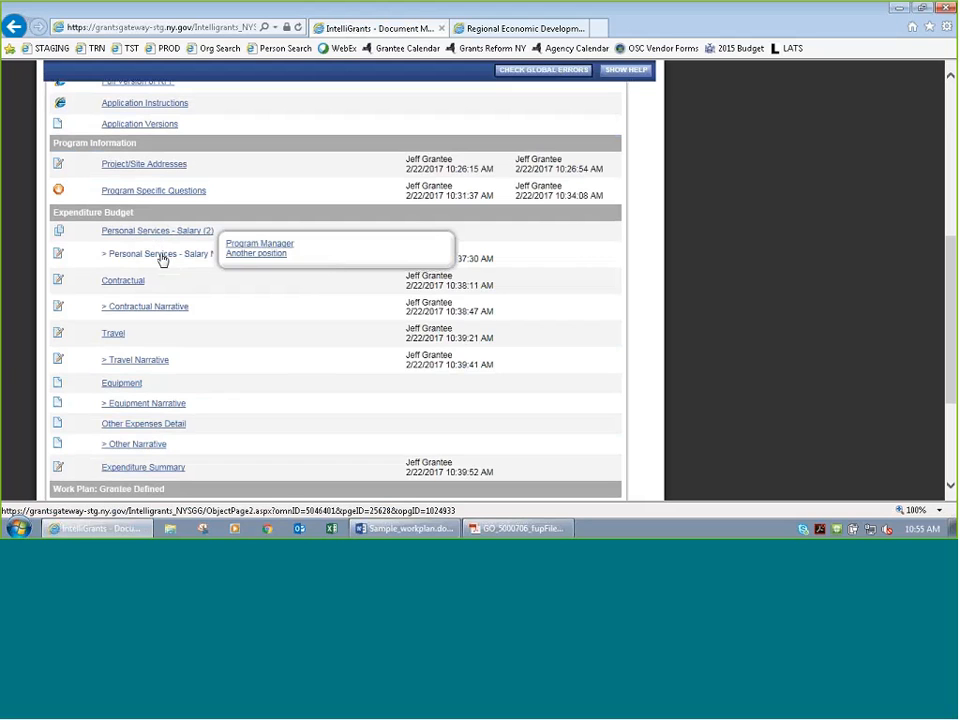
{"action": "left_click", "coordinate": [126, 366]}
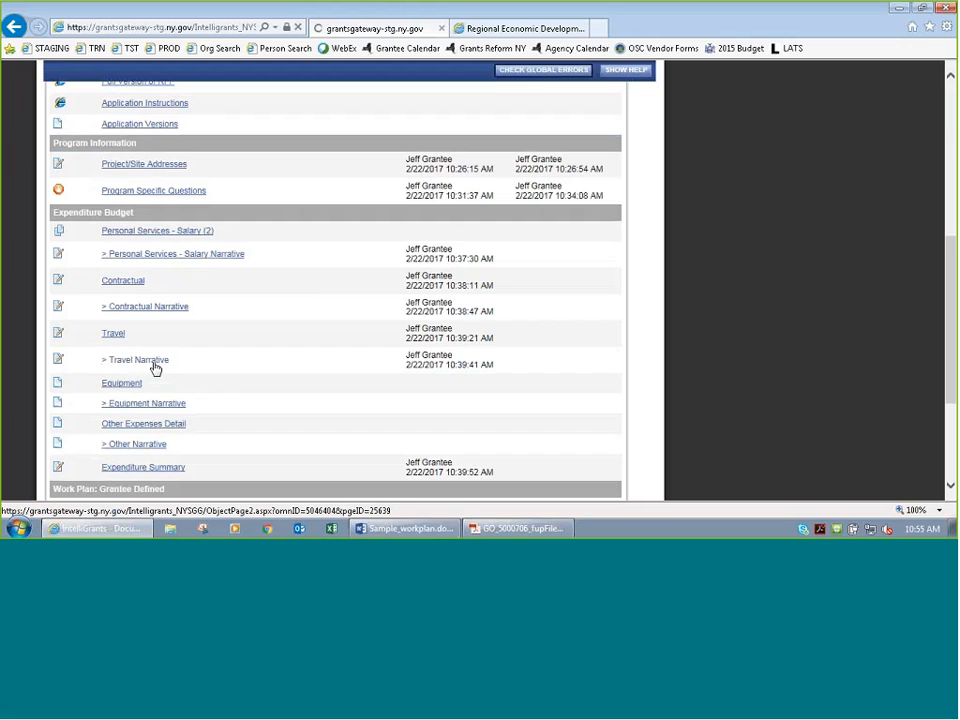
{"action": "scroll", "coordinate": [160, 360], "scroll_direction": "down", "scroll_amount": 2}
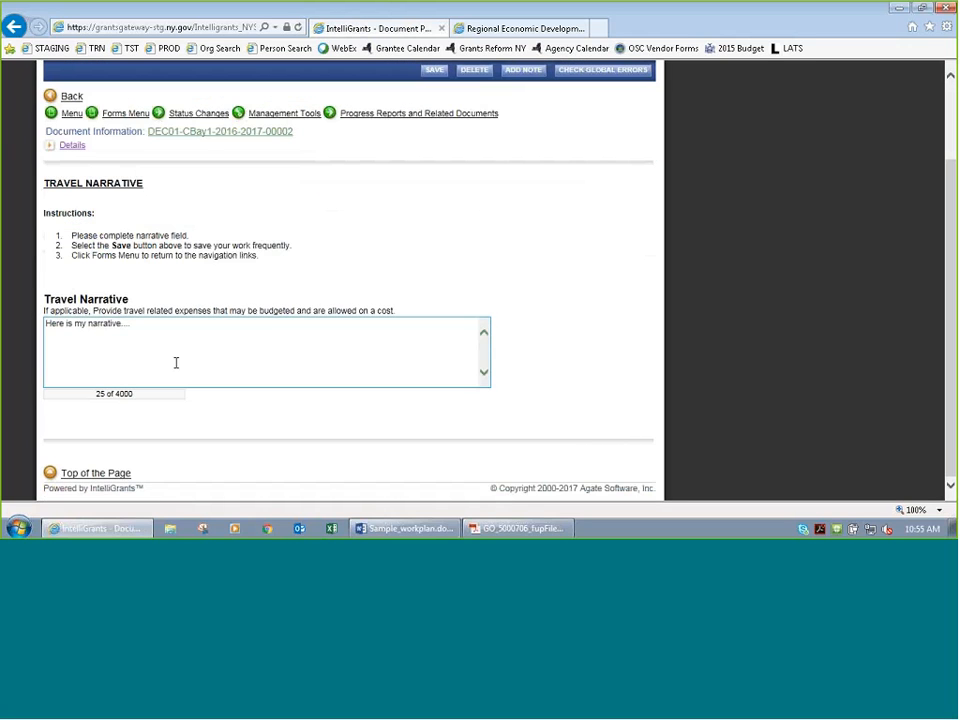
{"action": "type", "text": "s more."}
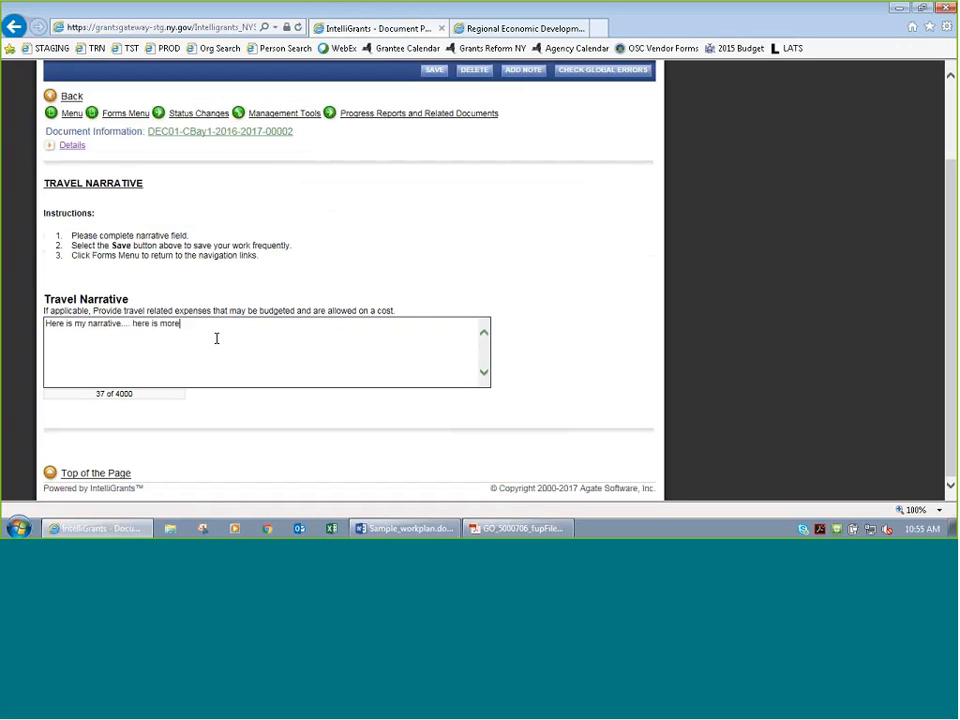
{"action": "left_click", "coordinate": [429, 72]}
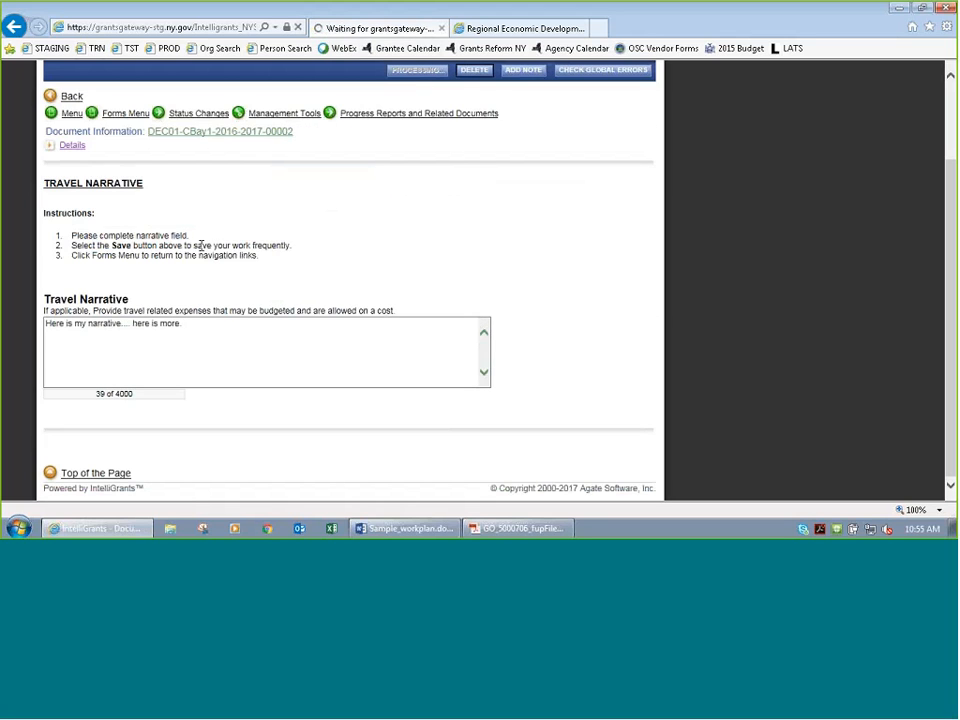
{"action": "left_click", "coordinate": [114, 270]}
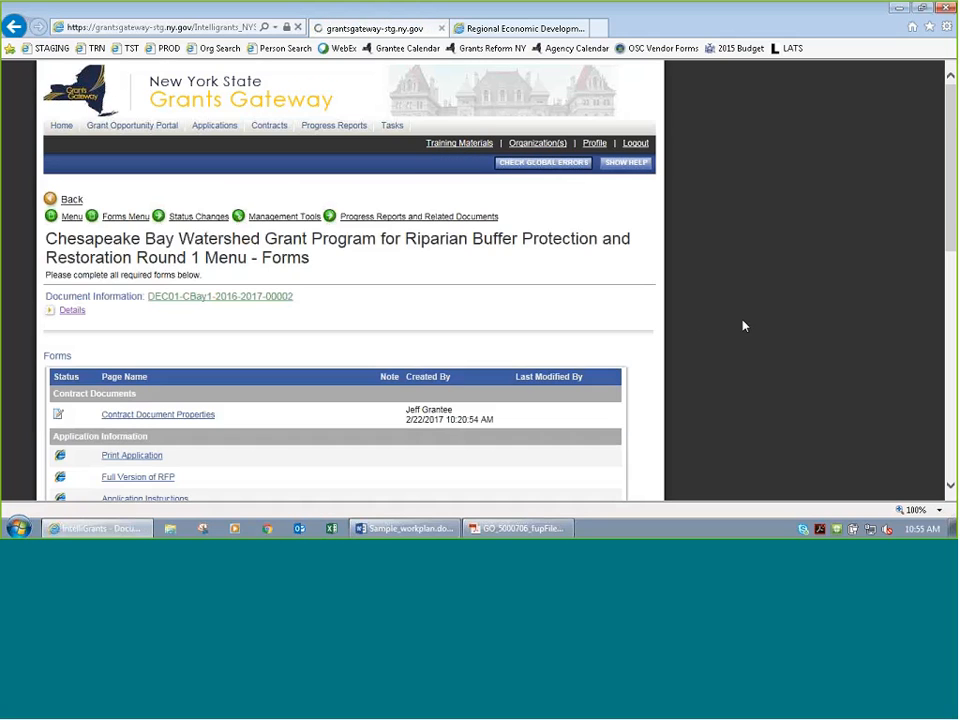
{"action": "scroll", "coordinate": [744, 324], "scroll_direction": "down", "scroll_amount": 5}
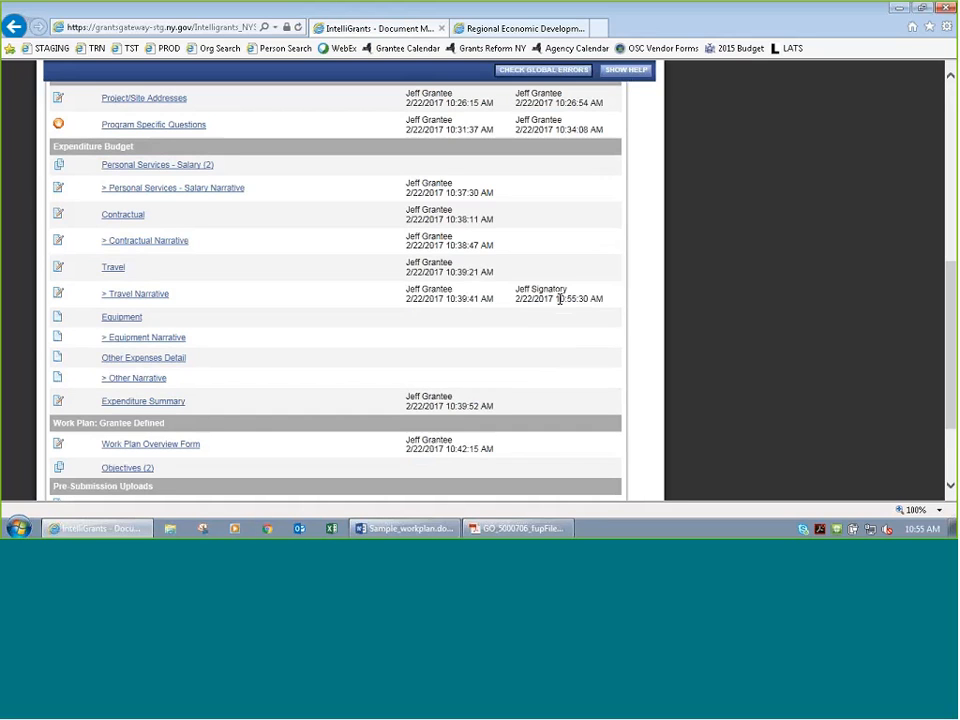
{"action": "left_click_drag", "start_coordinate": [565, 302], "coordinate": [595, 300]}
{"action": "left_click", "coordinate": [595, 302]}
{"action": "scroll", "coordinate": [529, 315], "scroll_direction": "up", "scroll_amount": 3}
{"action": "scroll", "coordinate": [512, 313], "scroll_direction": "down", "scroll_amount": 2}
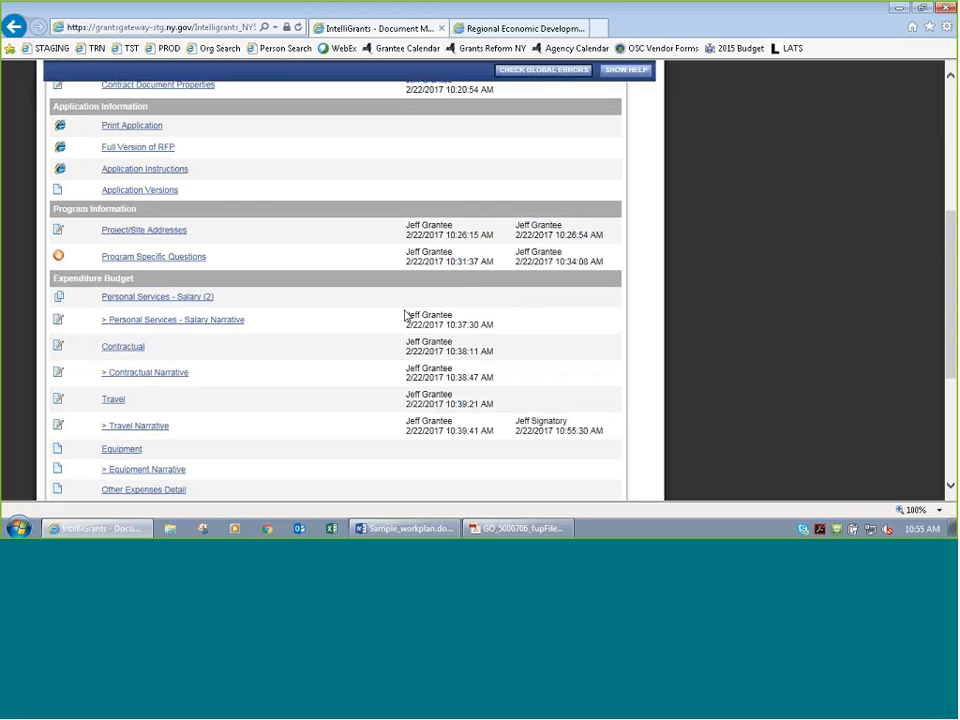
{"action": "scroll", "coordinate": [406, 317], "scroll_direction": "down", "scroll_amount": 3}
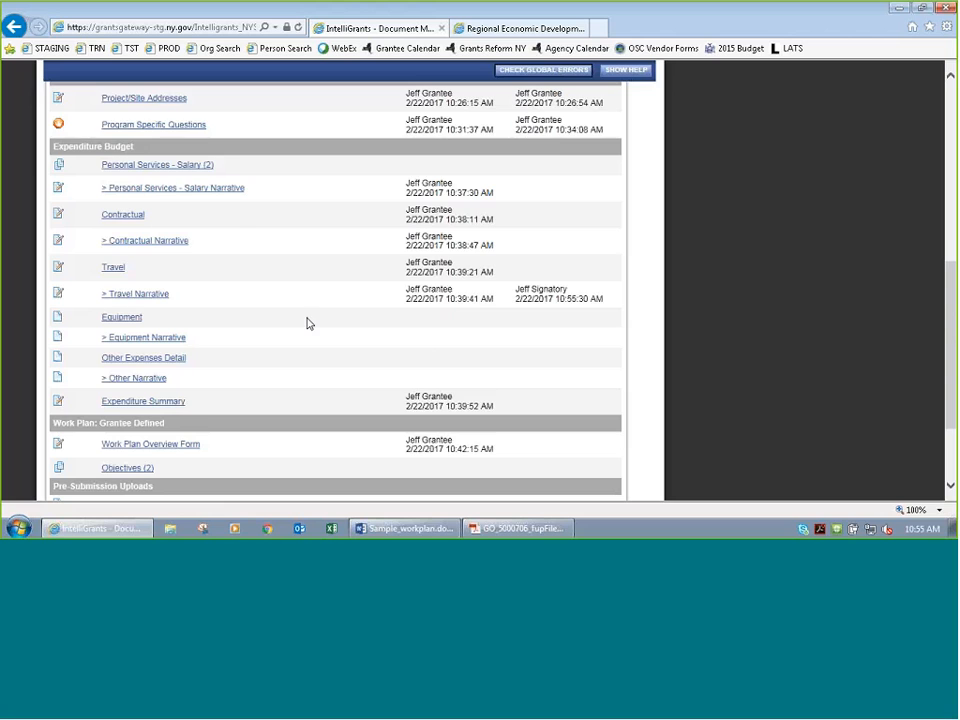
{"action": "scroll", "coordinate": [198, 303], "scroll_direction": "up", "scroll_amount": 2}
{"action": "scroll", "coordinate": [249, 373], "scroll_direction": "up", "scroll_amount": 6}
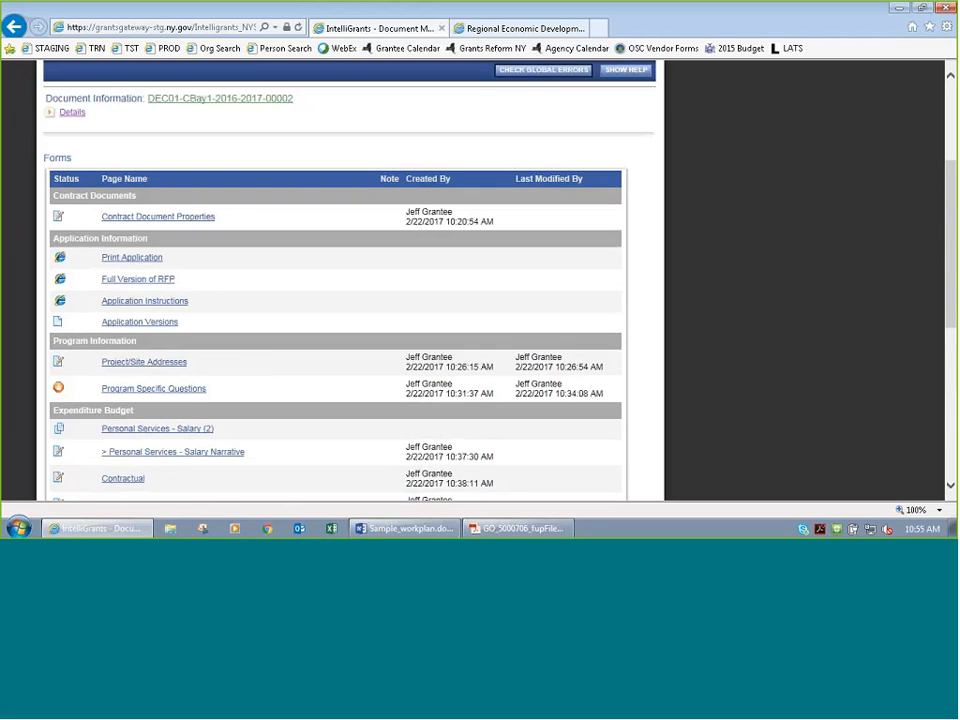
{"action": "left_click", "coordinate": [140, 262]}
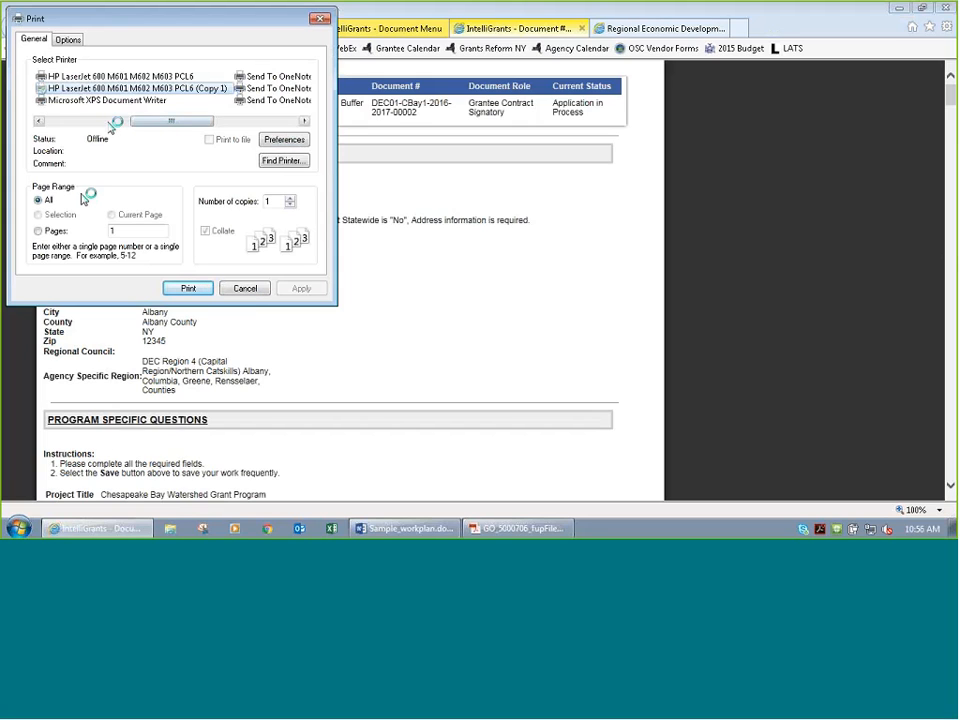
{"action": "left_click", "coordinate": [246, 289]}
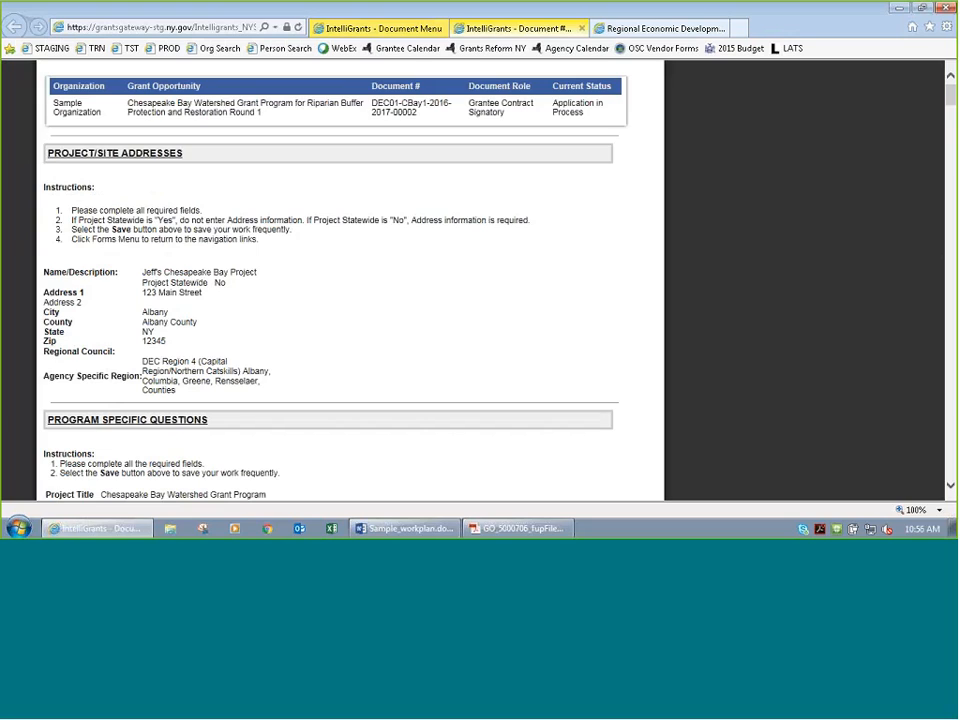
{"action": "left_click_drag", "start_coordinate": [129, 103], "coordinate": [201, 142]}
{"action": "left_click", "coordinate": [150, 300]}
{"action": "left_click_drag", "start_coordinate": [147, 292], "coordinate": [214, 302]}
{"action": "scroll", "coordinate": [228, 322], "scroll_direction": "down", "scroll_amount": 3}
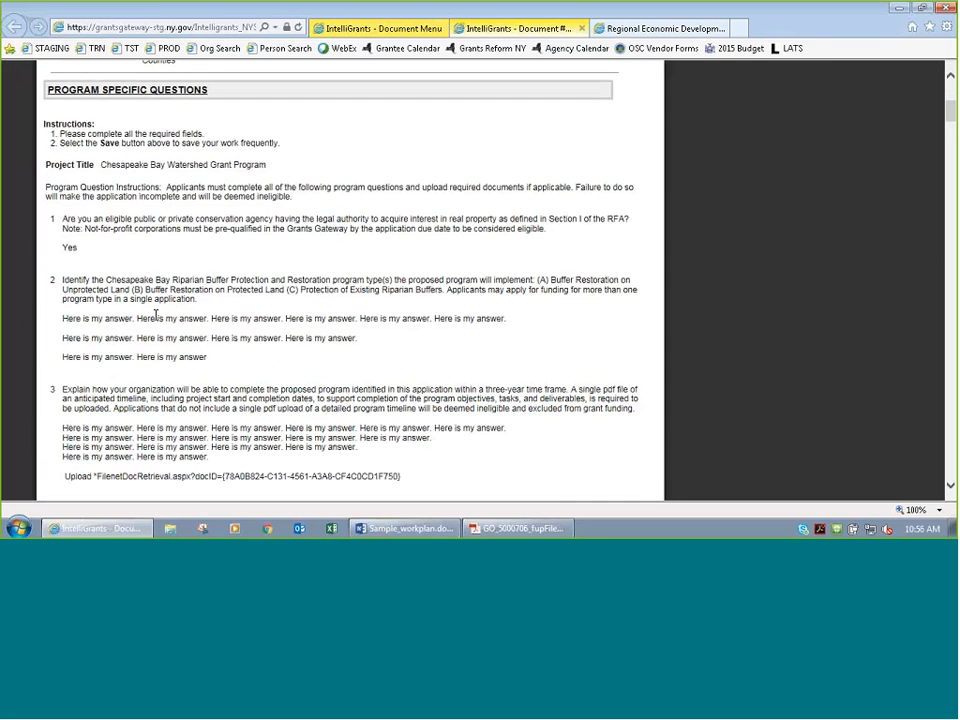
{"action": "scroll", "coordinate": [156, 315], "scroll_direction": "down", "scroll_amount": 3}
{"action": "left_click_drag", "start_coordinate": [208, 226], "coordinate": [105, 206]}
{"action": "scroll", "coordinate": [178, 267], "scroll_direction": "down", "scroll_amount": 1}
{"action": "scroll", "coordinate": [178, 267], "scroll_direction": "down", "scroll_amount": 3}
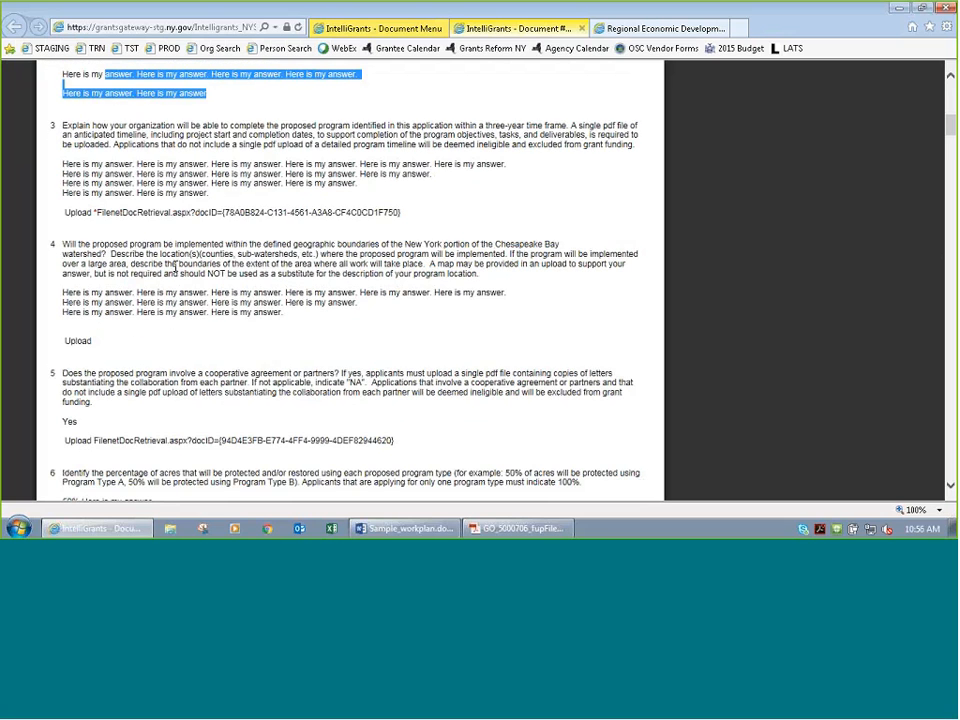
{"action": "scroll", "coordinate": [160, 262], "scroll_direction": "up", "scroll_amount": 3}
{"action": "left_click", "coordinate": [200, 325]}
{"action": "scroll", "coordinate": [167, 357], "scroll_direction": "down", "scroll_amount": 6}
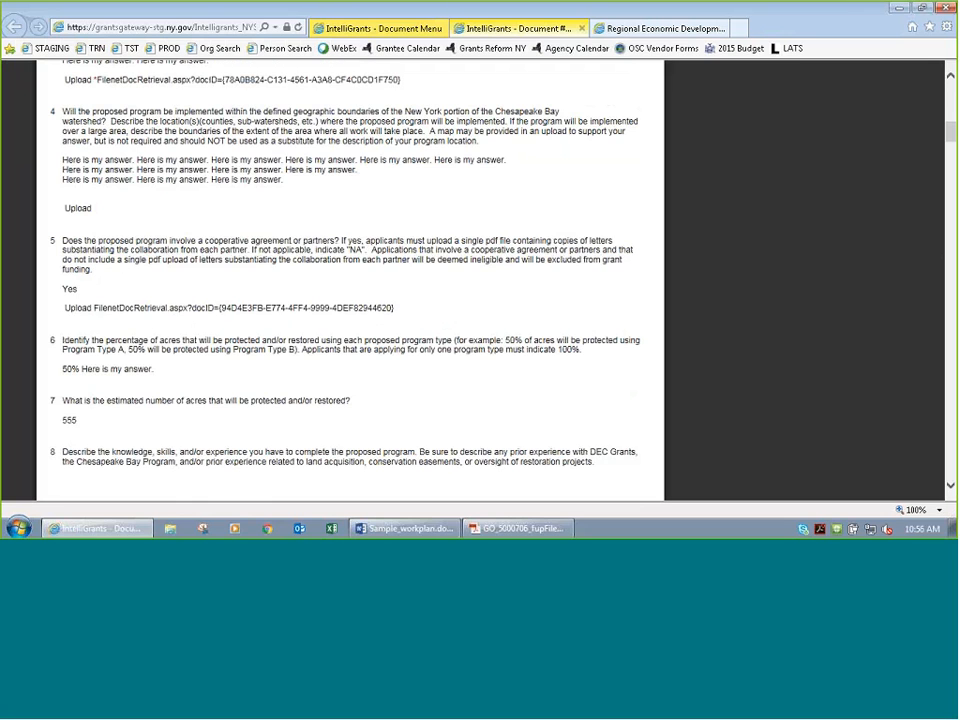
{"action": "scroll", "coordinate": [212, 295], "scroll_direction": "up", "scroll_amount": 5}
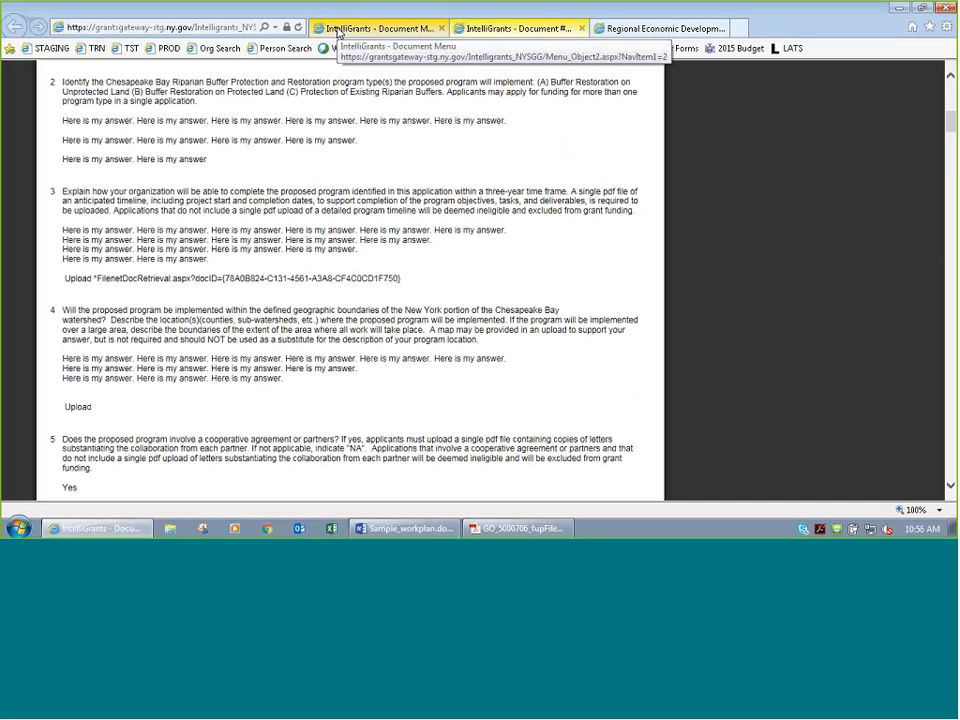
Step: Open the Program Specific Questions form from the Document Menu
{"action": "left_click", "coordinate": [337, 30]}
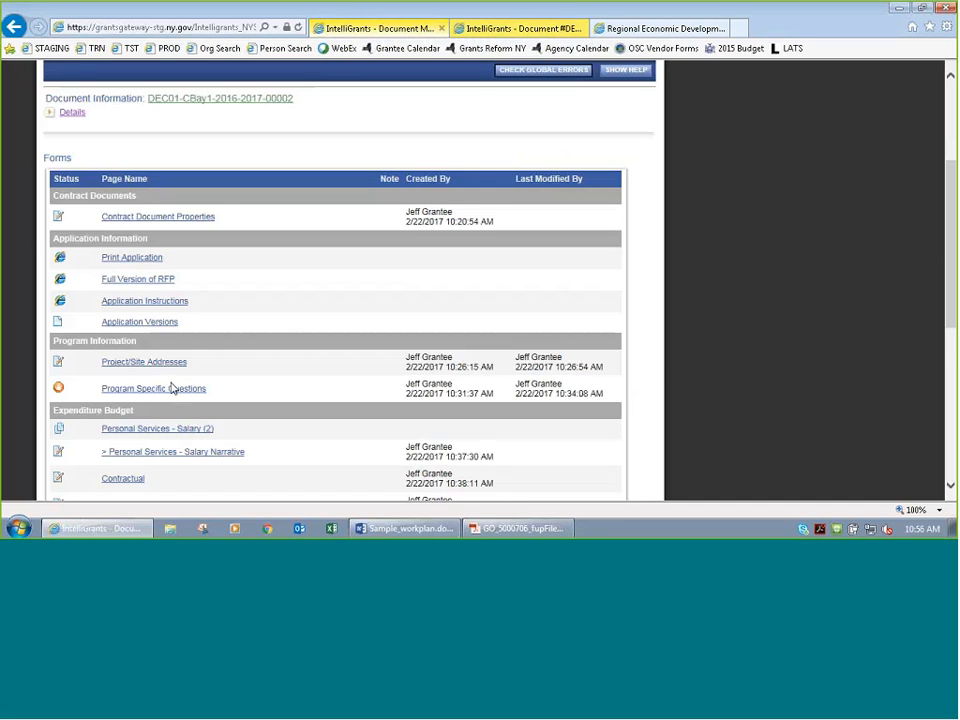
{"action": "scroll", "coordinate": [176, 380], "scroll_direction": "down", "scroll_amount": 1}
{"action": "left_click", "coordinate": [177, 324]}
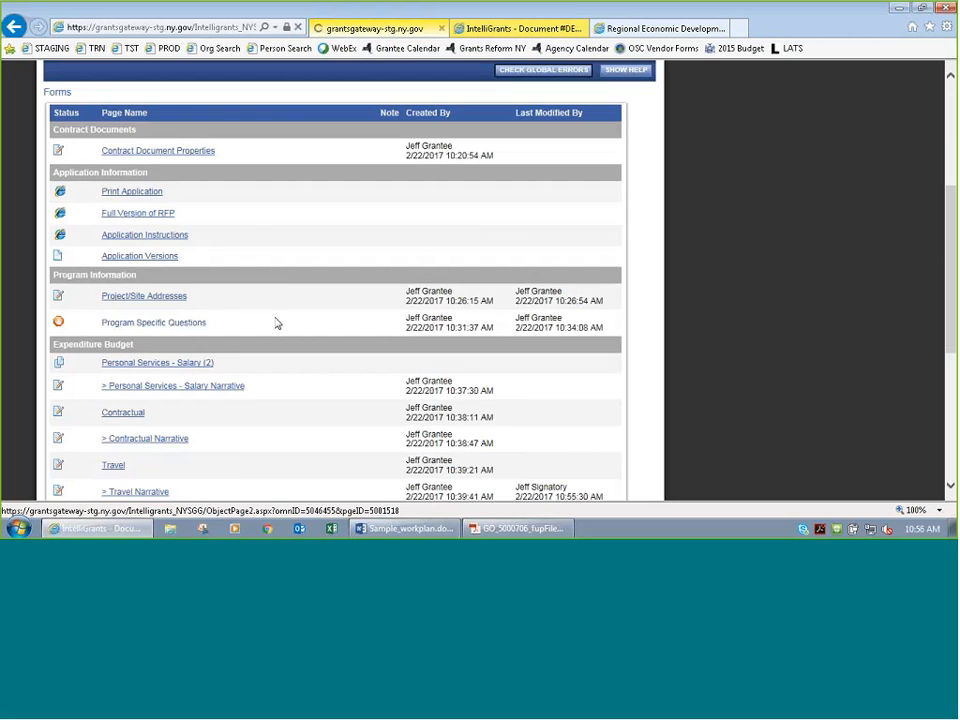
{"action": "scroll", "coordinate": [289, 336], "scroll_direction": "down", "scroll_amount": 3}
{"action": "scroll", "coordinate": [354, 343], "scroll_direction": "down", "scroll_amount": 1}
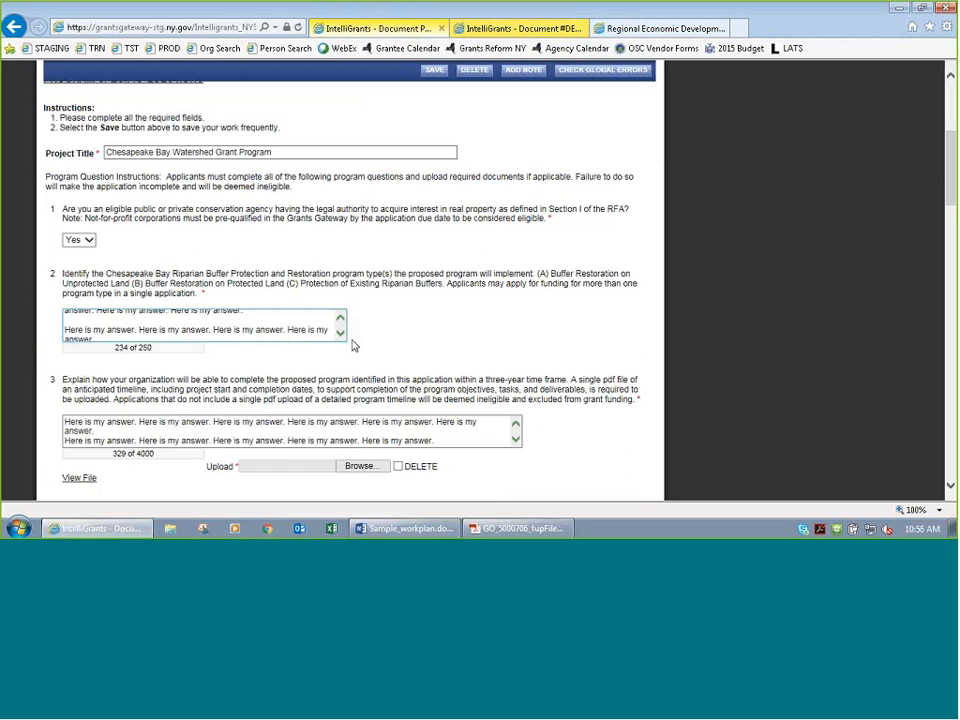
{"action": "scroll", "coordinate": [155, 338], "scroll_direction": "down", "scroll_amount": 2}
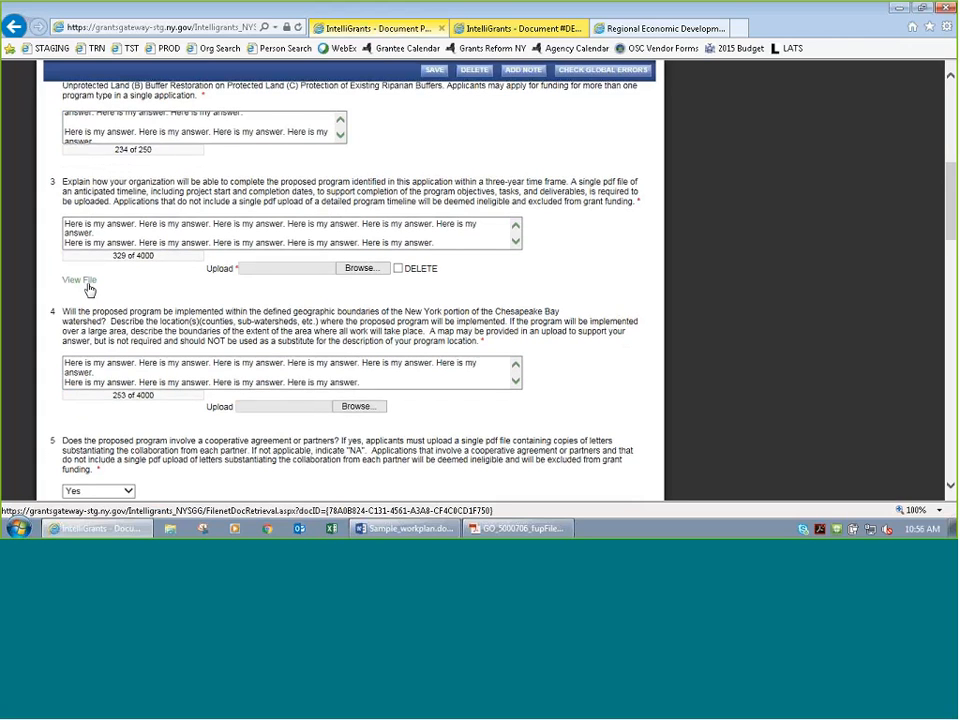
Step: Review the read-only application copy, highlighting Project Summary and Organizational Capacity, down to the work plan
{"action": "left_click", "coordinate": [520, 29]}
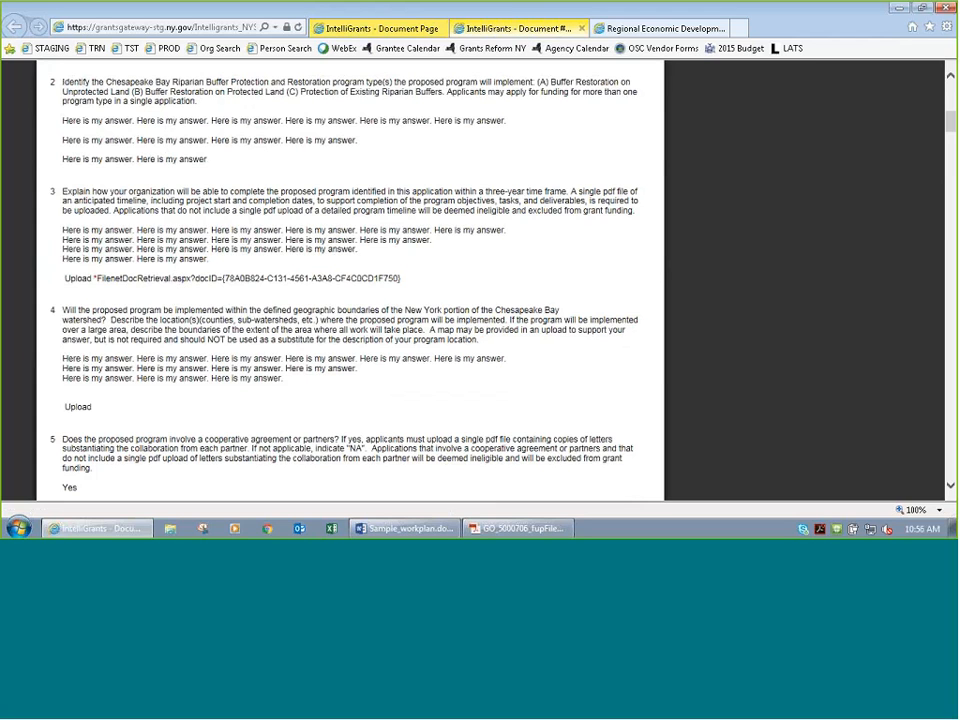
{"action": "scroll", "coordinate": [97, 266], "scroll_direction": "down", "scroll_amount": 5}
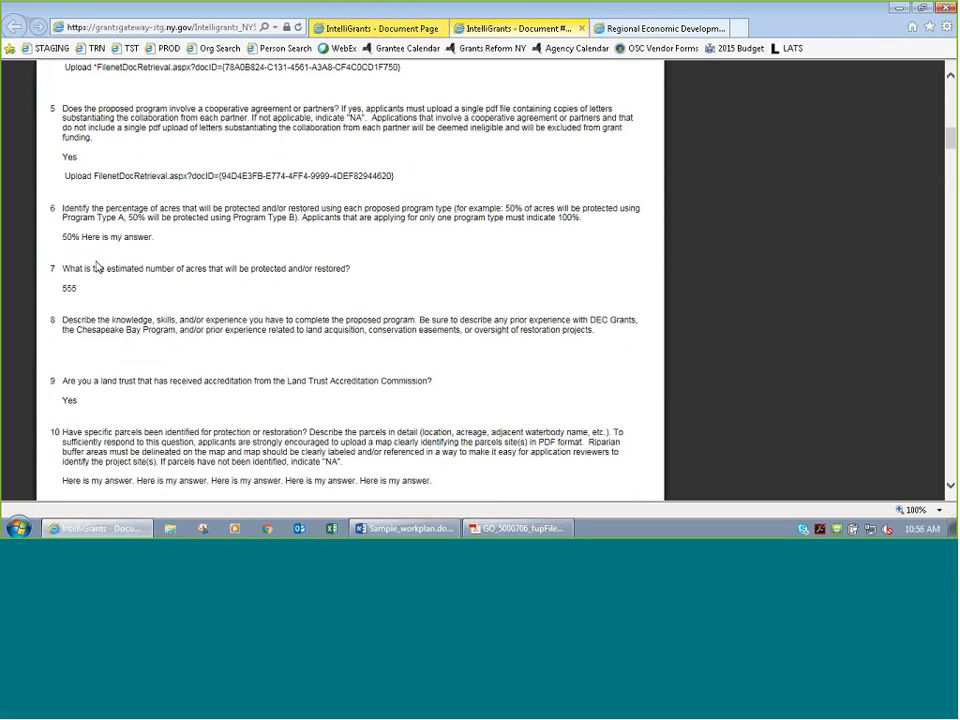
{"action": "scroll", "coordinate": [97, 266], "scroll_direction": "down", "scroll_amount": 5}
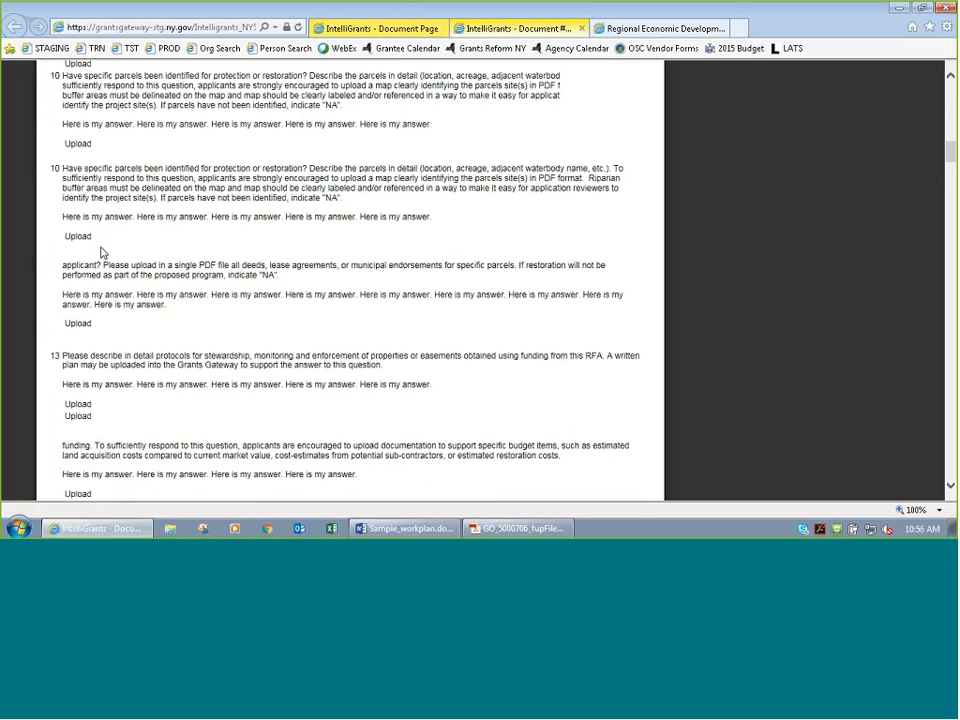
{"action": "scroll", "coordinate": [101, 250], "scroll_direction": "down", "scroll_amount": 5}
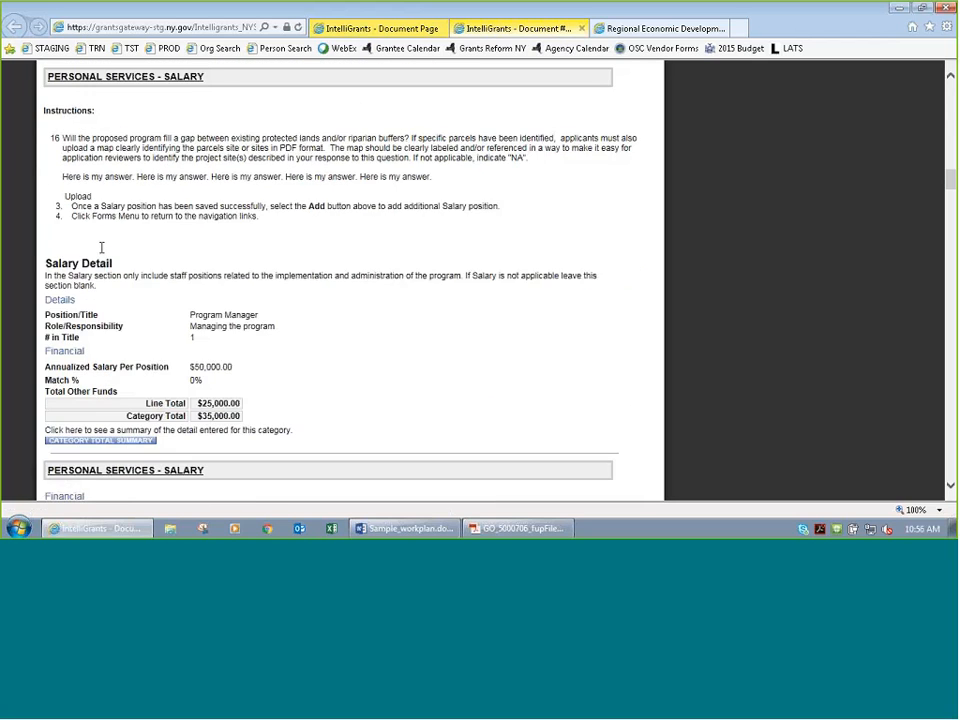
{"action": "scroll", "coordinate": [101, 247], "scroll_direction": "down", "scroll_amount": 5}
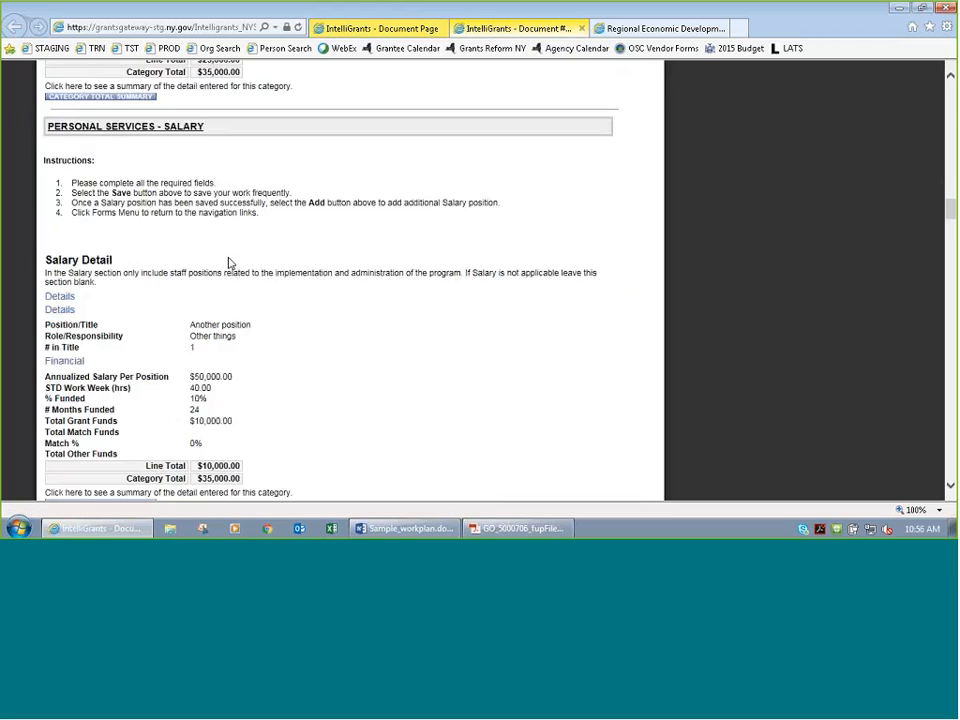
{"action": "scroll", "coordinate": [228, 262], "scroll_direction": "down", "scroll_amount": 3}
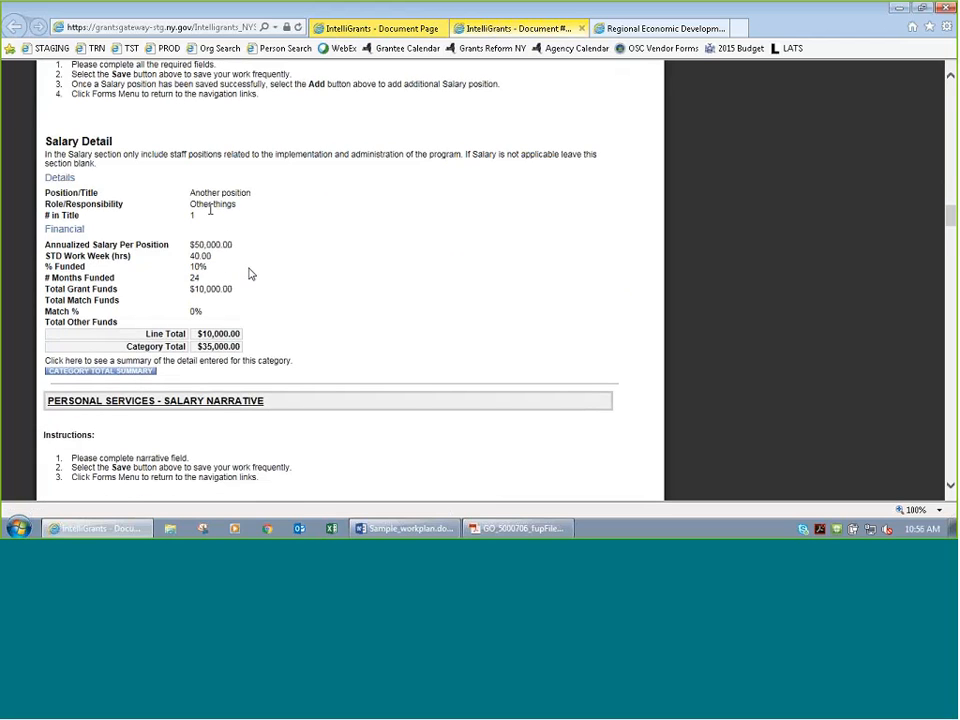
{"action": "scroll", "coordinate": [250, 272], "scroll_direction": "down", "scroll_amount": 15}
{"action": "scroll", "coordinate": [250, 268], "scroll_direction": "down", "scroll_amount": 15}
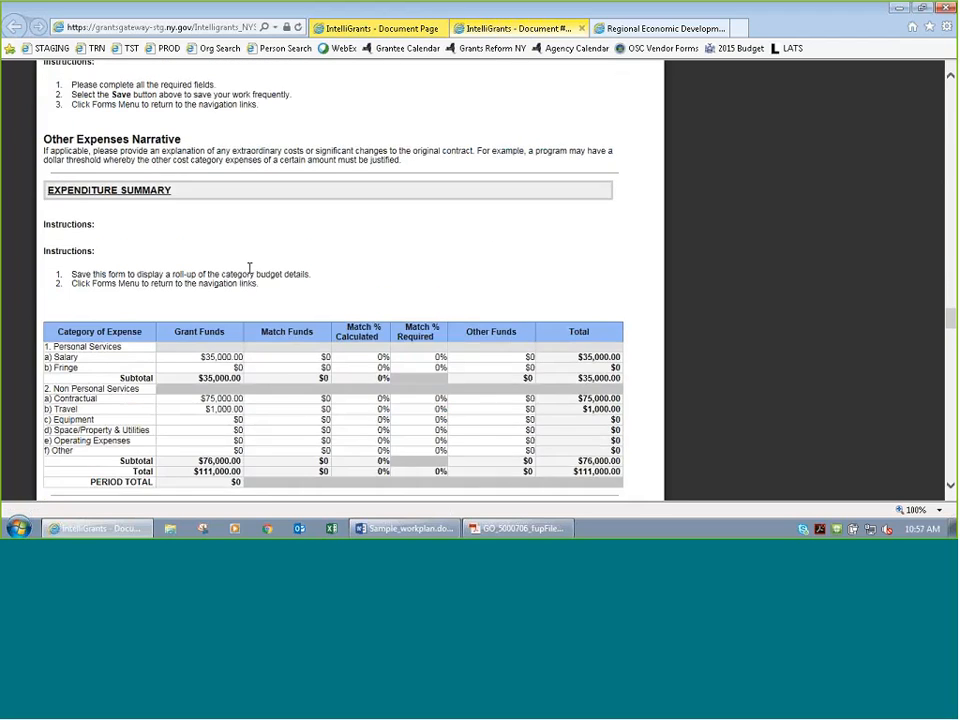
{"action": "scroll", "coordinate": [250, 270], "scroll_direction": "down", "scroll_amount": 3}
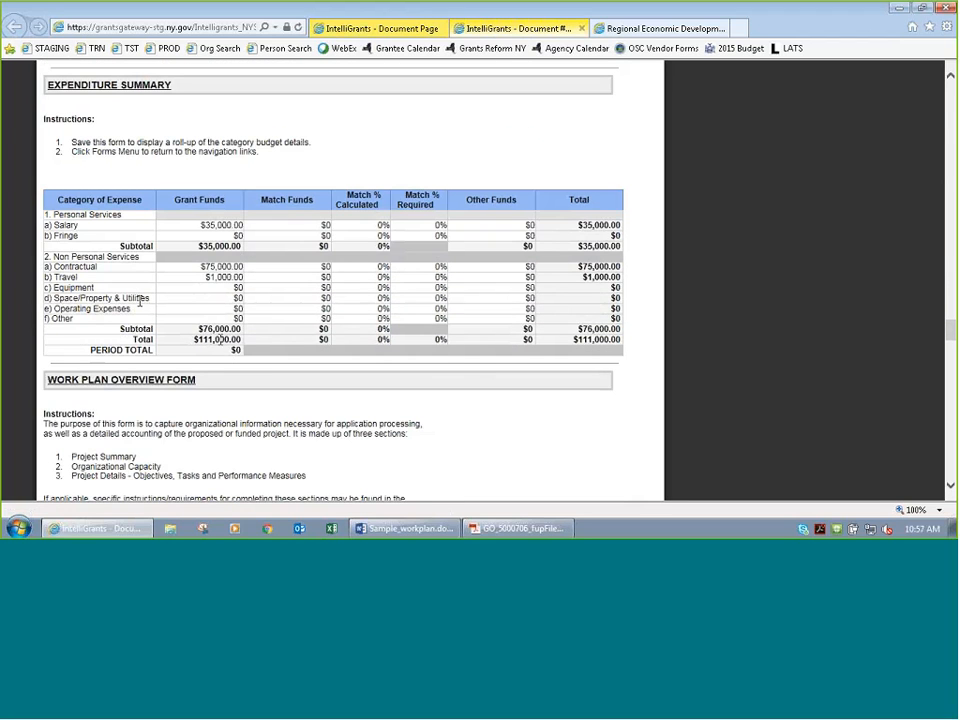
{"action": "scroll", "coordinate": [219, 340], "scroll_direction": "down", "scroll_amount": 9}
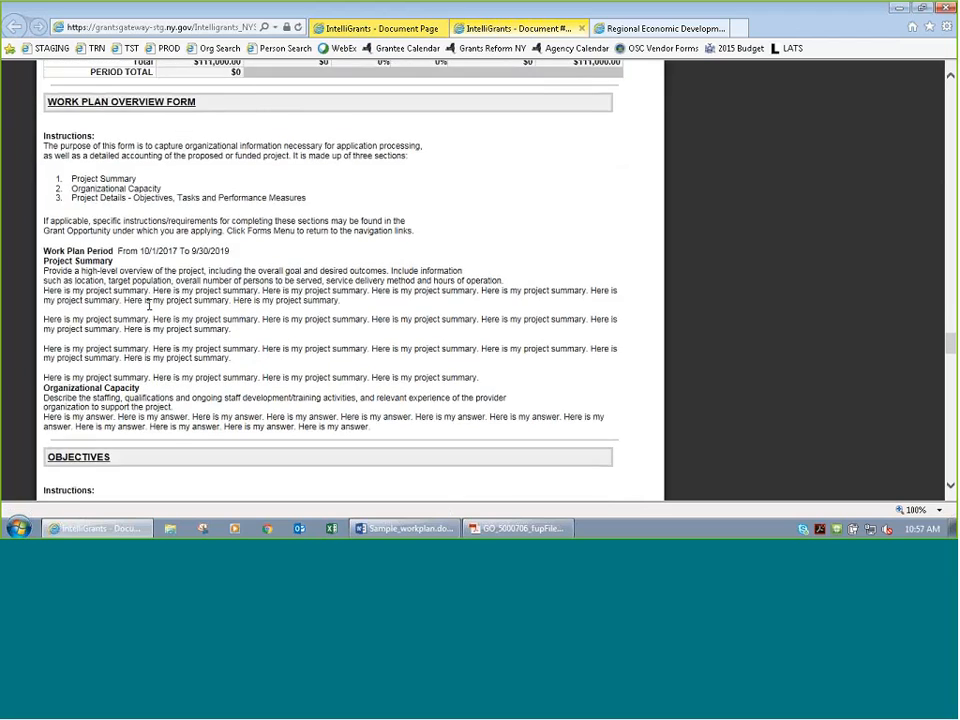
{"action": "left_click_drag", "start_coordinate": [42, 151], "coordinate": [478, 259]}
{"action": "scroll", "coordinate": [309, 324], "scroll_direction": "down", "scroll_amount": 5}
{"action": "left_click_drag", "start_coordinate": [37, 86], "coordinate": [372, 112]}
{"action": "scroll", "coordinate": [163, 306], "scroll_direction": "down", "scroll_amount": 10}
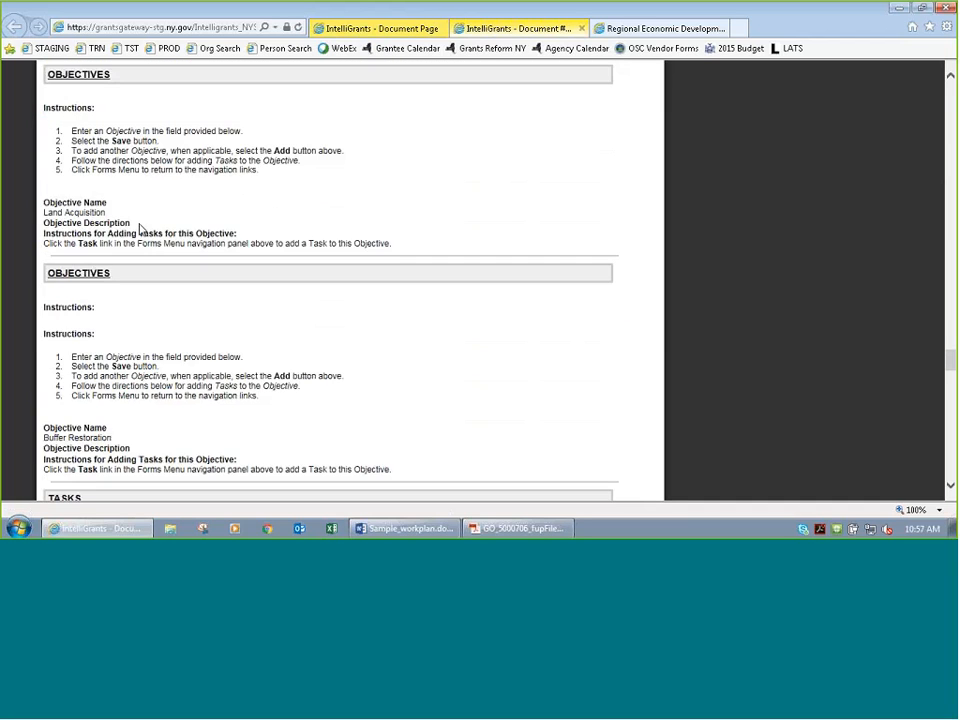
{"action": "scroll", "coordinate": [163, 306], "scroll_direction": "down", "scroll_amount": 15}
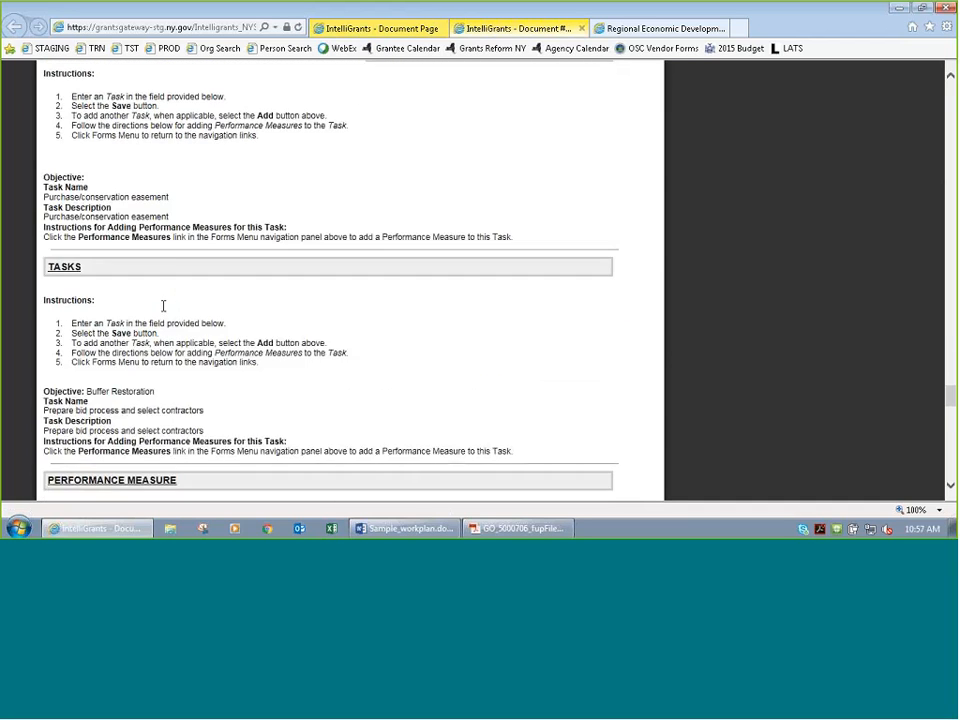
{"action": "scroll", "coordinate": [160, 306], "scroll_direction": "down", "scroll_amount": 15}
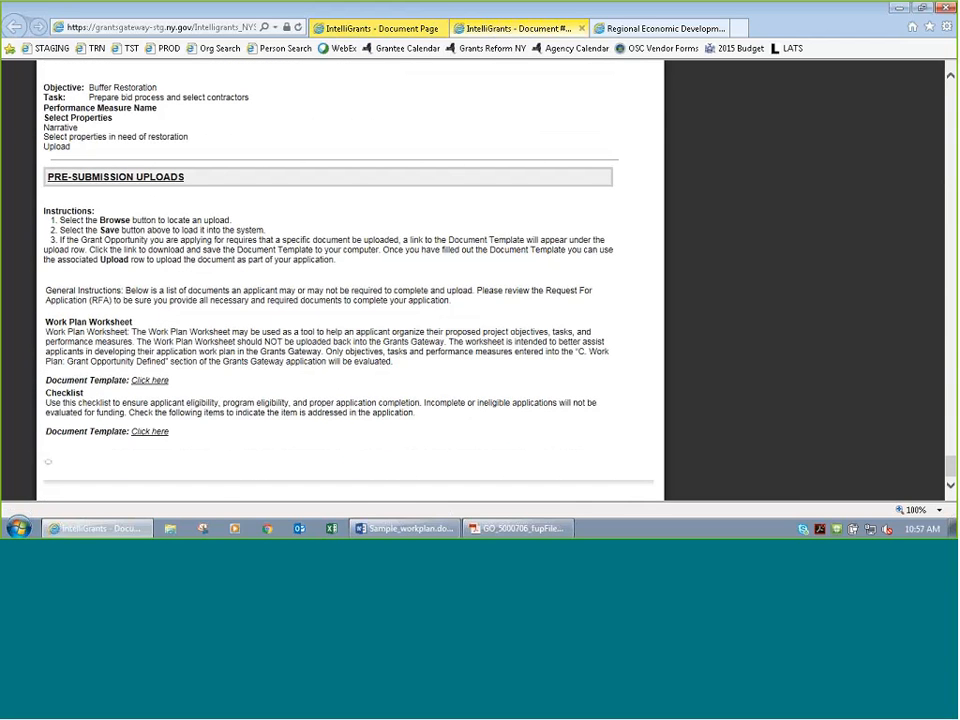
Step: Close the read-only copy and apply the APPLICATION SUBMITTED status, which reports global errors
{"action": "left_click", "coordinate": [581, 28]}
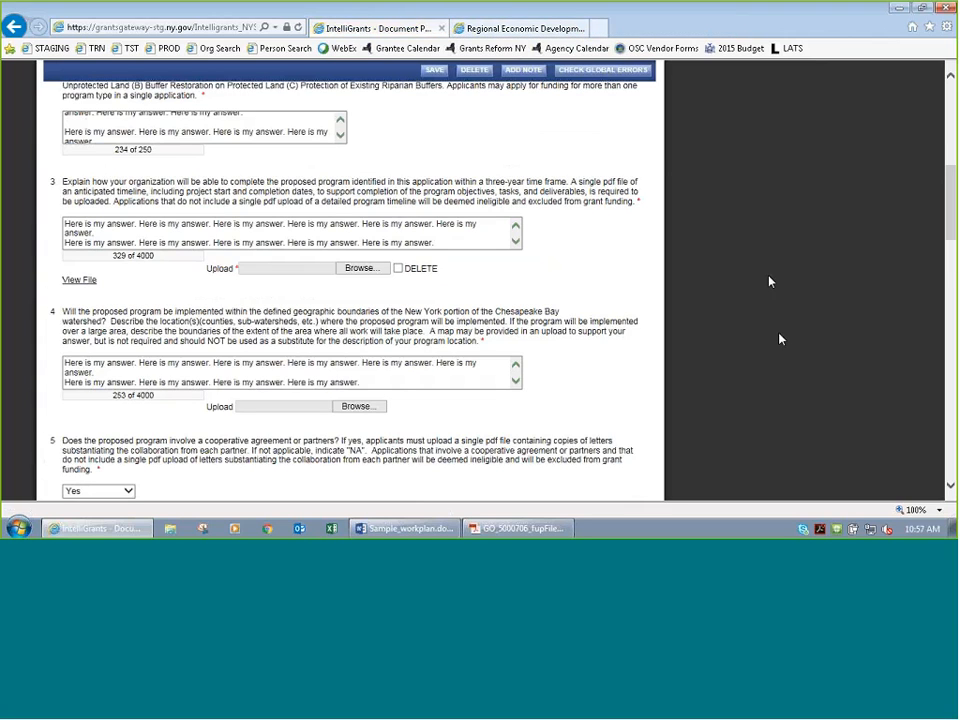
{"action": "scroll", "coordinate": [782, 340], "scroll_direction": "up", "scroll_amount": 5}
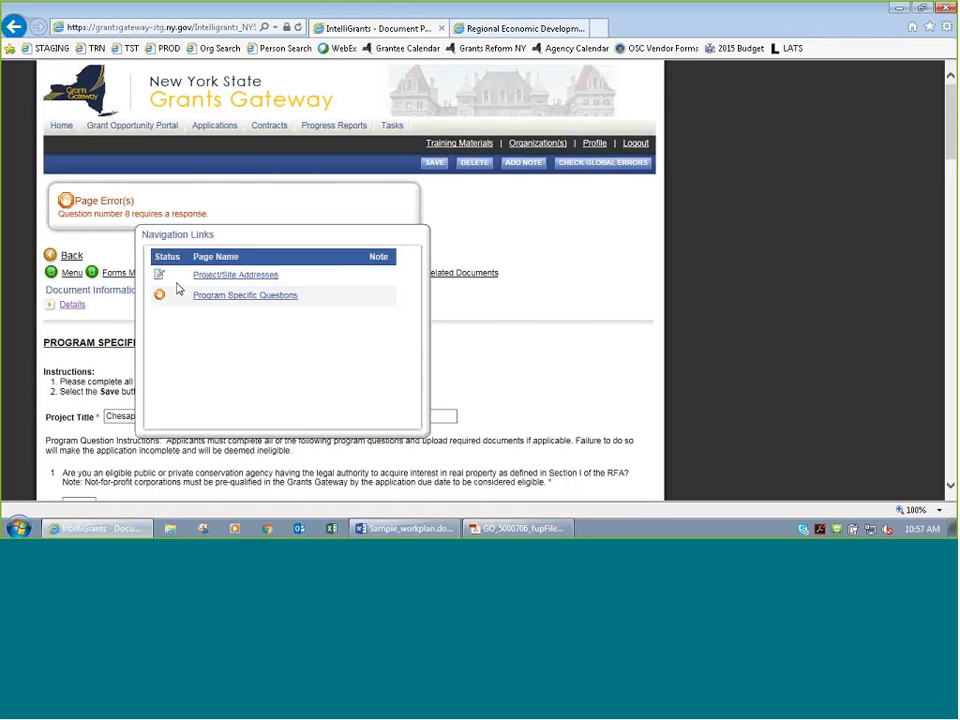
{"action": "mouse_move", "coordinate": [226, 272]}
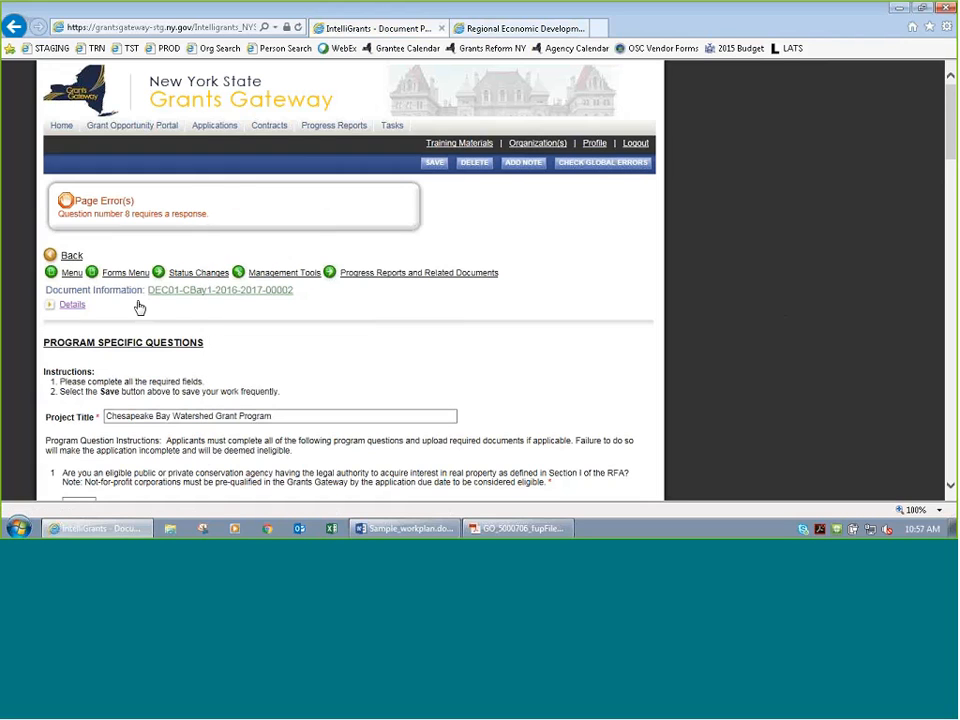
{"action": "mouse_move", "coordinate": [199, 277]}
{"action": "left_click", "coordinate": [250, 287]}
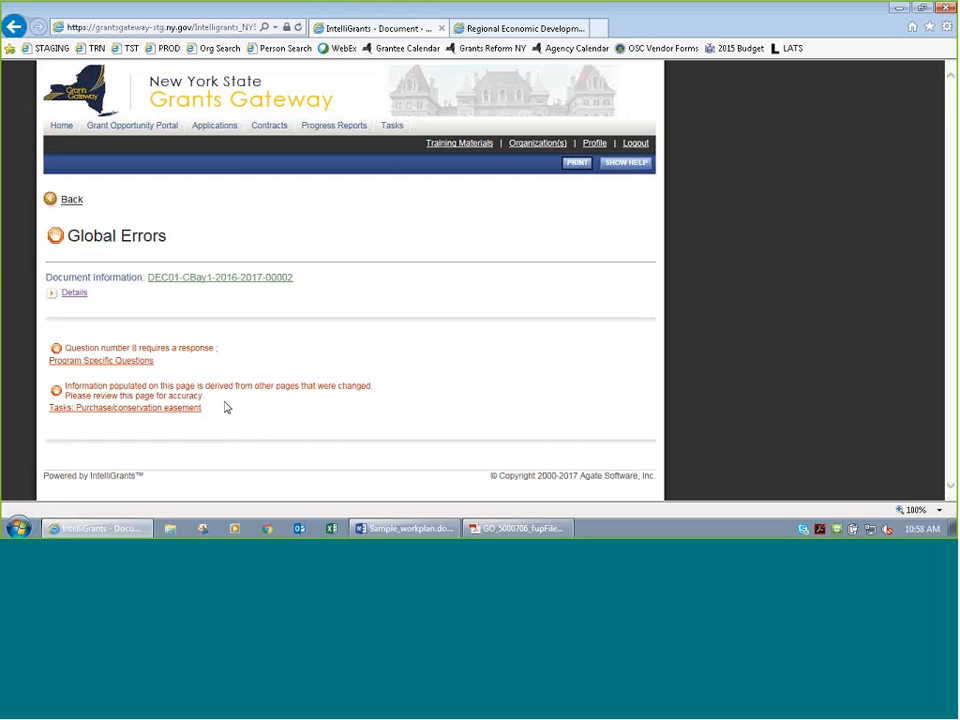
Step: Save the Purchase/conservation easement task, then rerun Check for Errors so only question 8 remains
{"action": "left_click", "coordinate": [154, 409]}
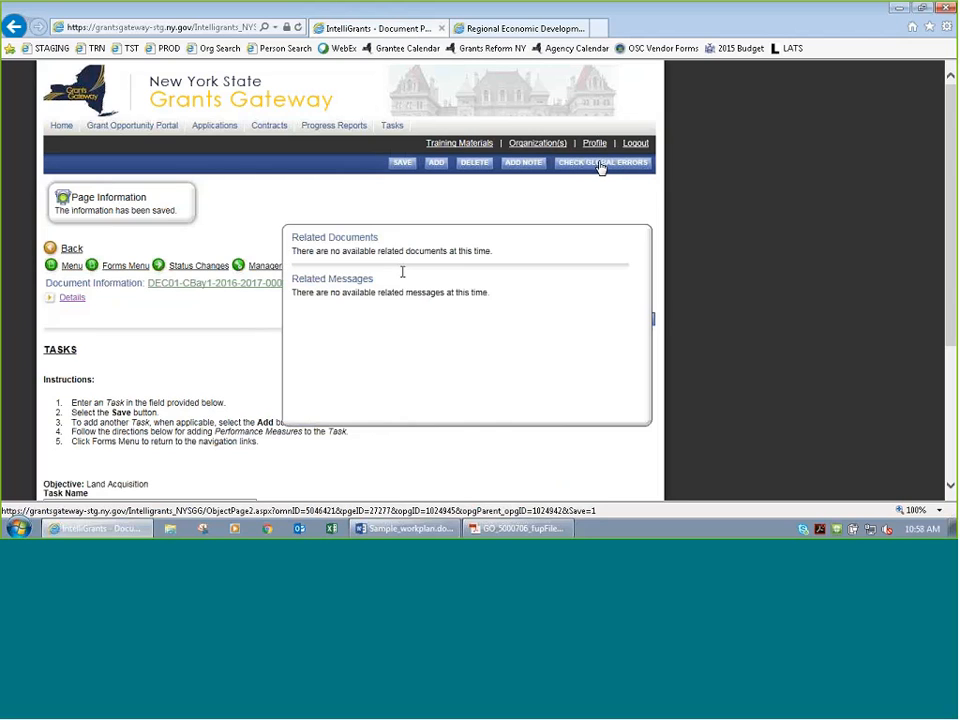
{"action": "mouse_move", "coordinate": [265, 273]}
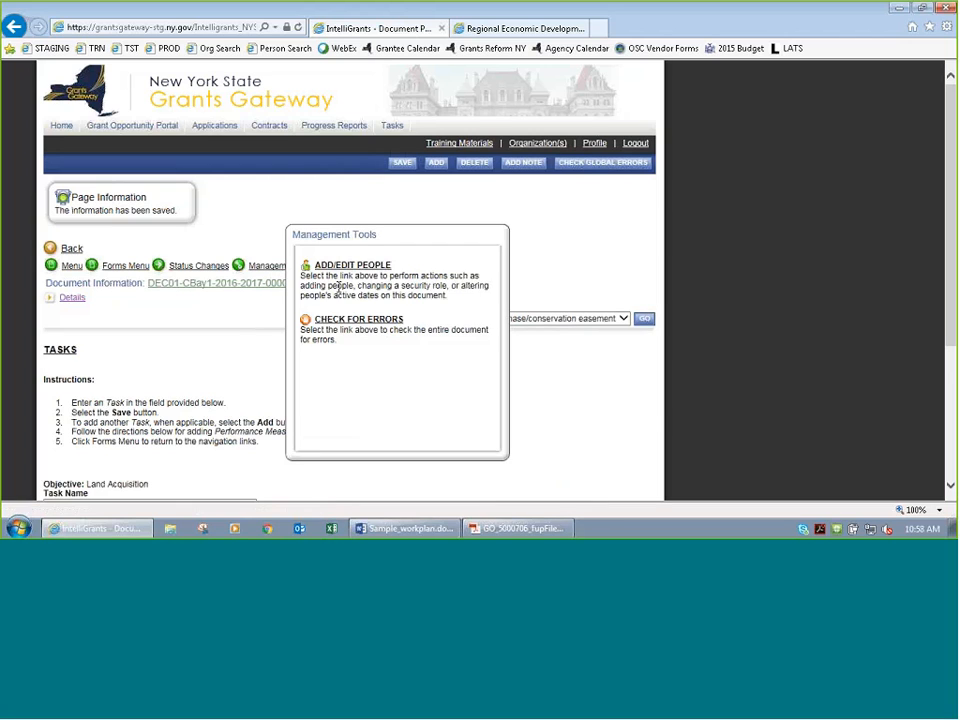
{"action": "left_click", "coordinate": [358, 320]}
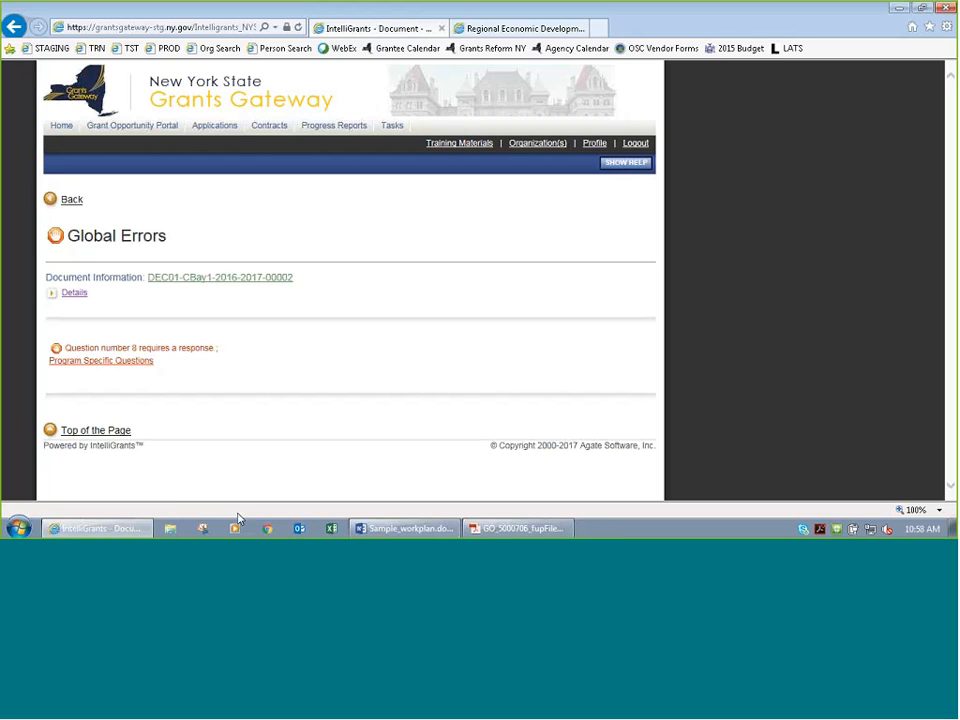
{"action": "left_click", "coordinate": [116, 366]}
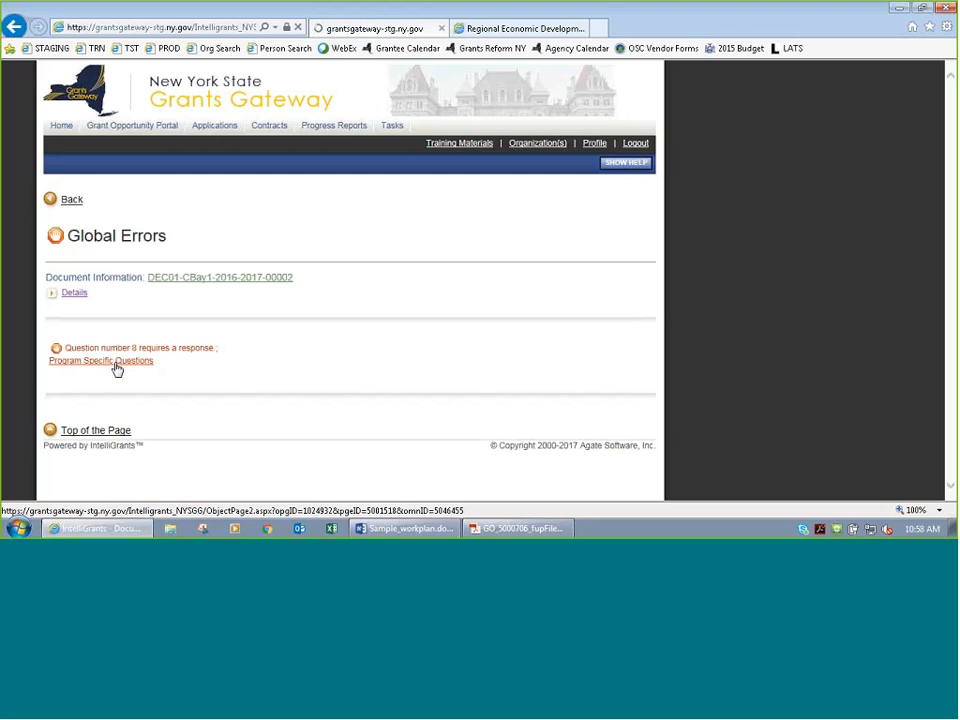
{"action": "scroll", "coordinate": [323, 349], "scroll_direction": "down", "scroll_amount": 10}
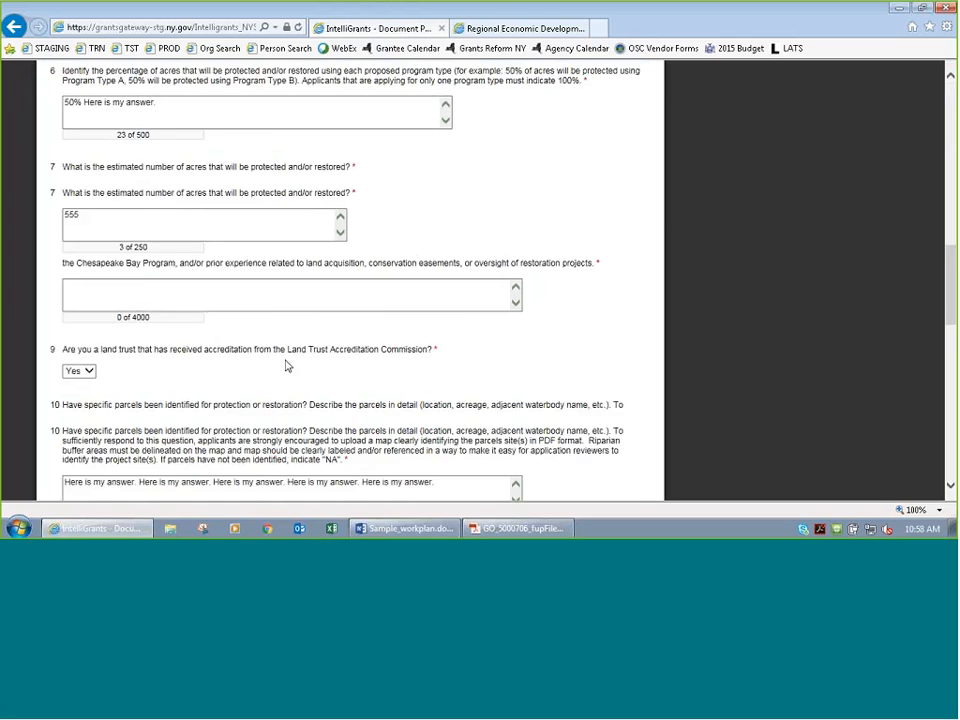
{"action": "left_click", "coordinate": [212, 257]}
{"action": "type", "text": "Here is my answer."}
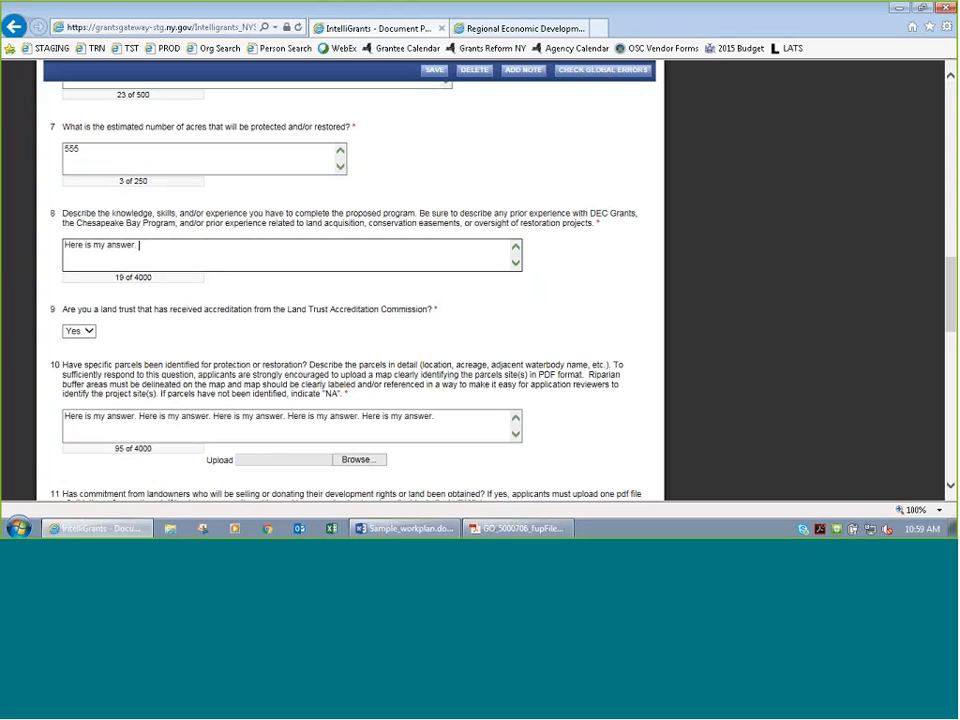
{"action": "left_click", "coordinate": [434, 70]}
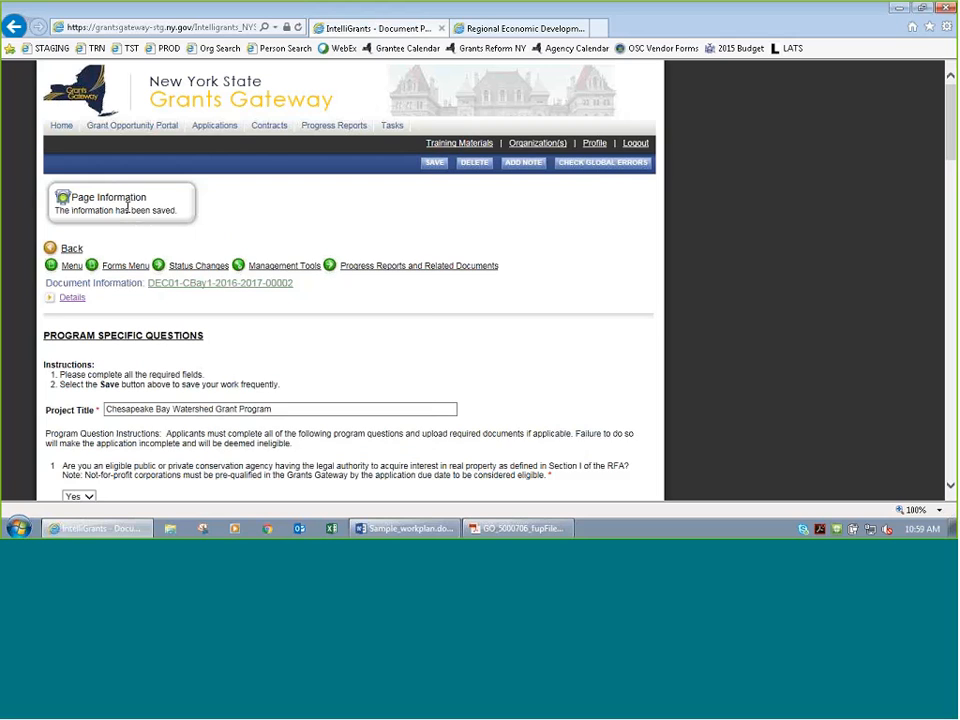
{"action": "mouse_move", "coordinate": [193, 267]}
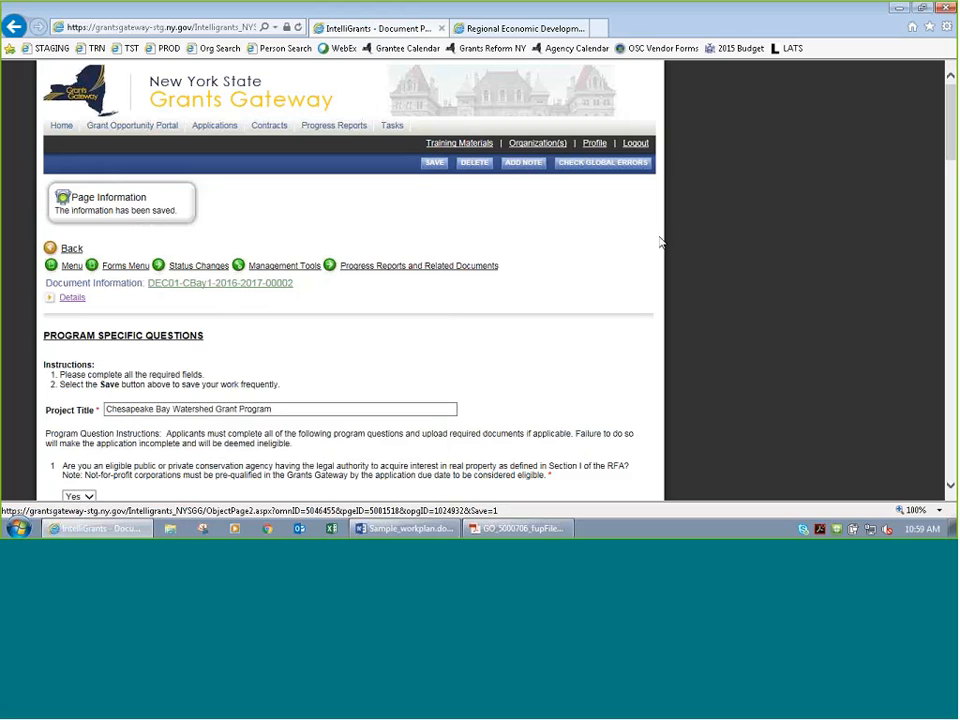
{"action": "left_click", "coordinate": [75, 303]}
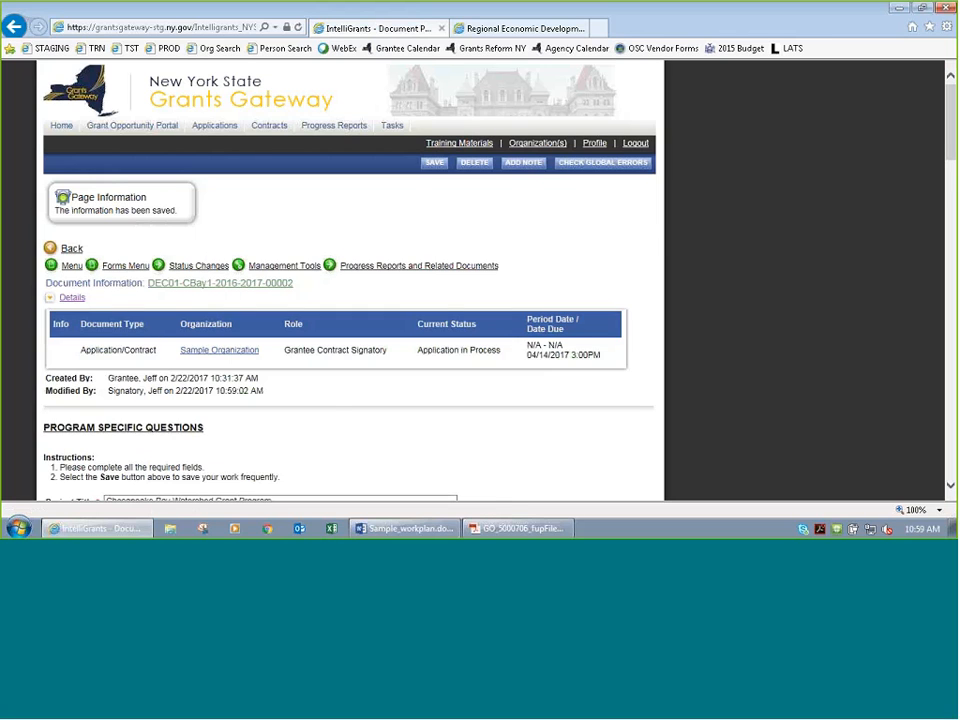
{"action": "left_click_drag", "start_coordinate": [497, 354], "coordinate": [427, 355]}
{"action": "left_click", "coordinate": [450, 359]}
Step: Apply the submit status change and accept the certification agreement
{"action": "left_click", "coordinate": [198, 265]}
{"action": "left_click", "coordinate": [256, 288]}
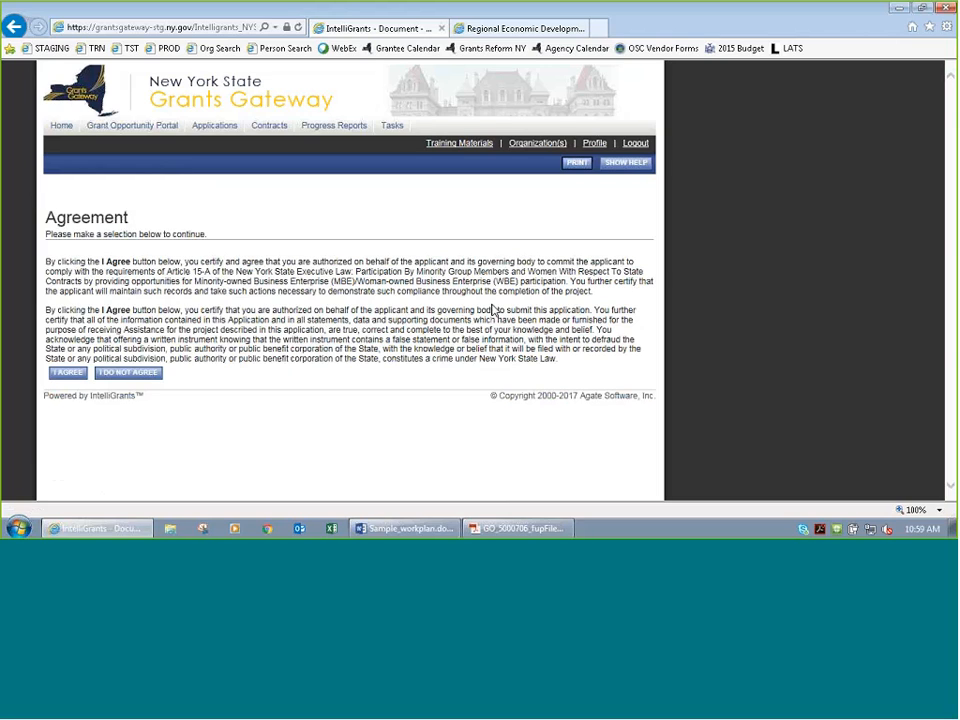
{"action": "left_click", "coordinate": [67, 374]}
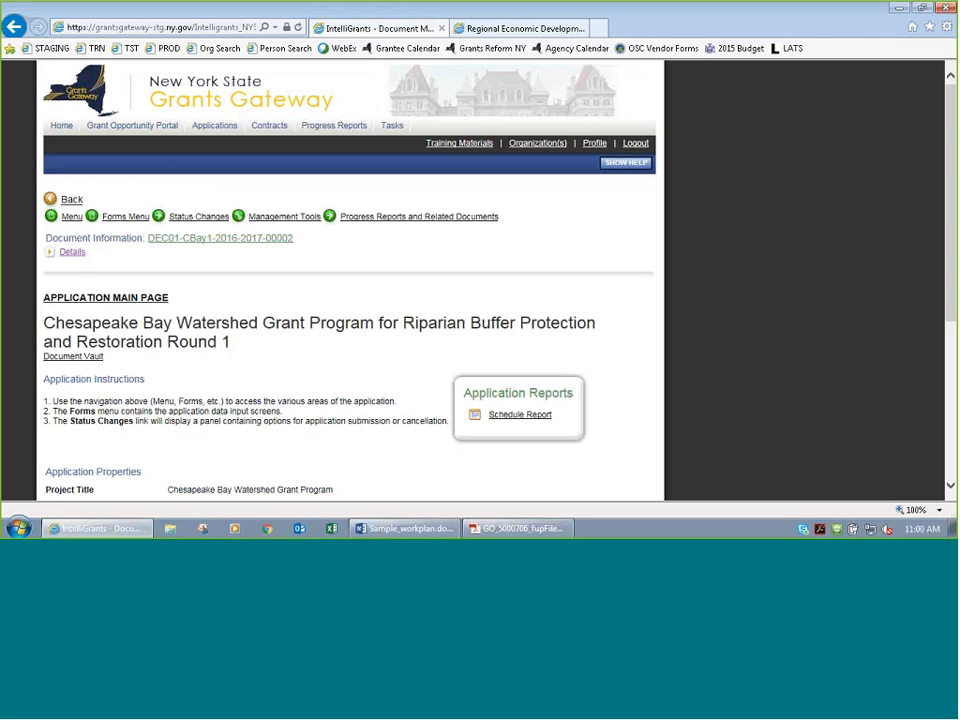
Step: Expand Details to confirm the status now reads Assignment of Reviewers
{"action": "left_click", "coordinate": [70, 253]}
{"action": "left_click_drag", "start_coordinate": [489, 311], "coordinate": [453, 307]}
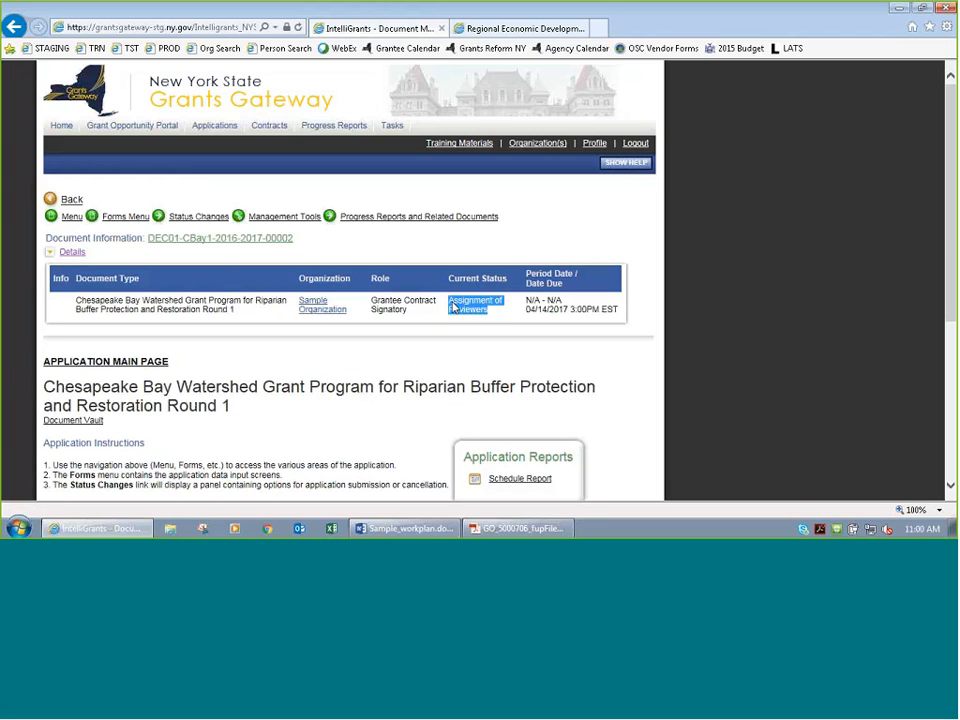
{"action": "left_click", "coordinate": [358, 228]}
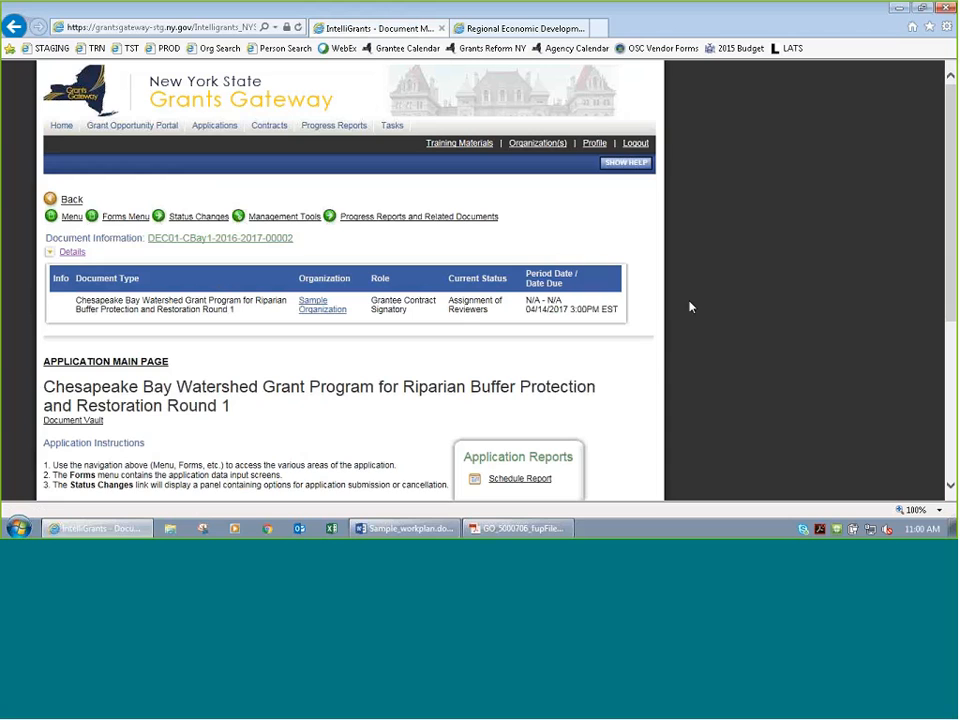
Step: Search Applications for opportunity name 'bay', listing Chesapeake Bay with status Assignment of Reviewers
{"action": "left_click", "coordinate": [61, 126]}
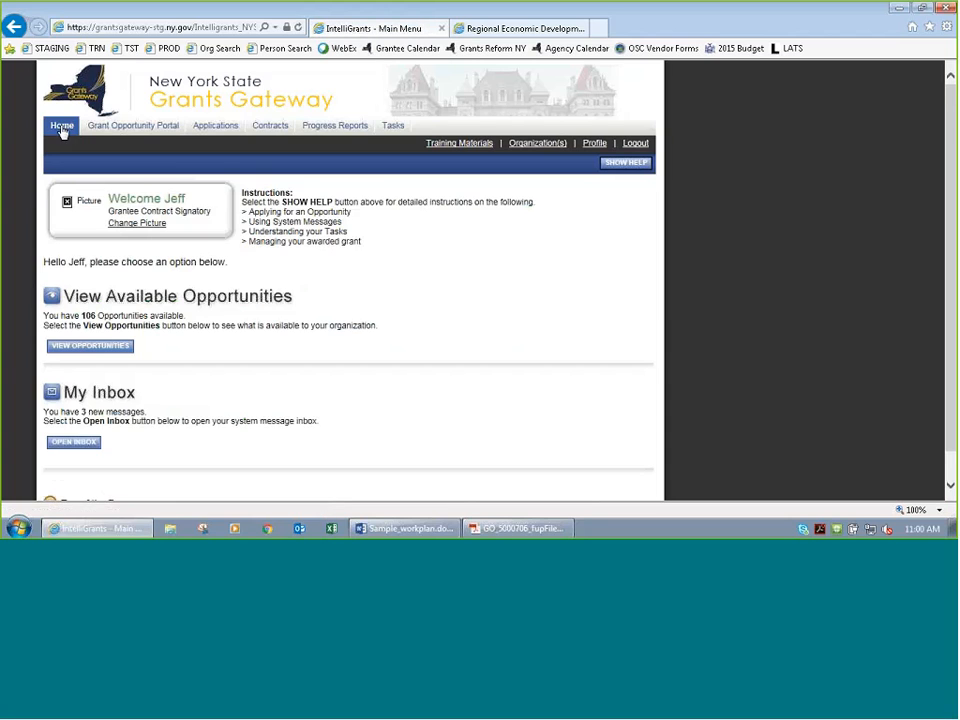
{"action": "scroll", "coordinate": [100, 402], "scroll_direction": "down", "scroll_amount": 1}
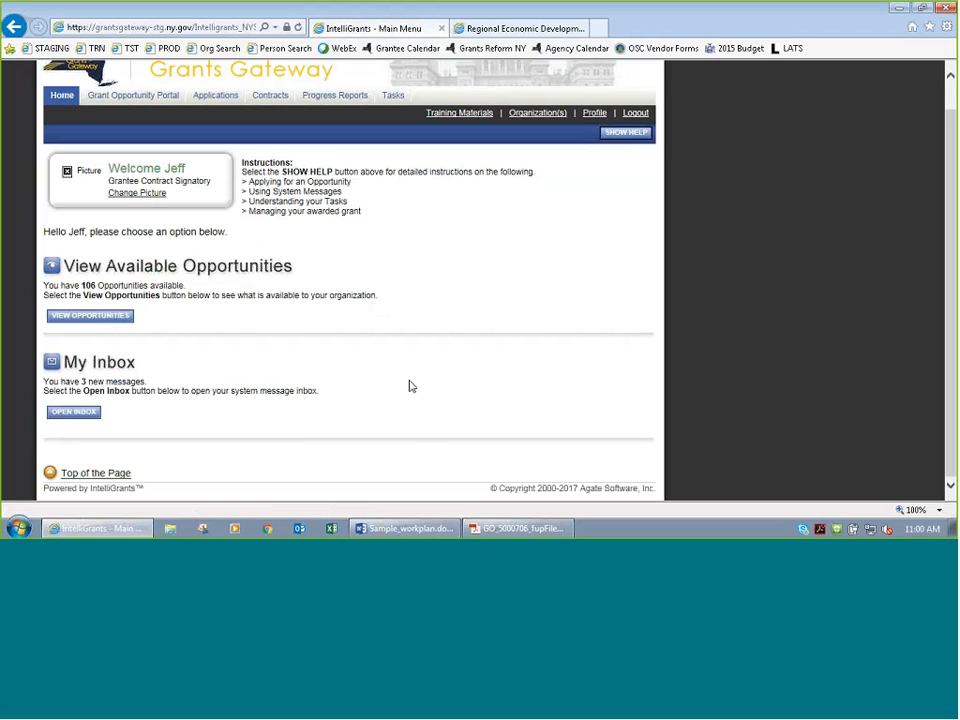
{"action": "scroll", "coordinate": [411, 386], "scroll_direction": "up", "scroll_amount": 1}
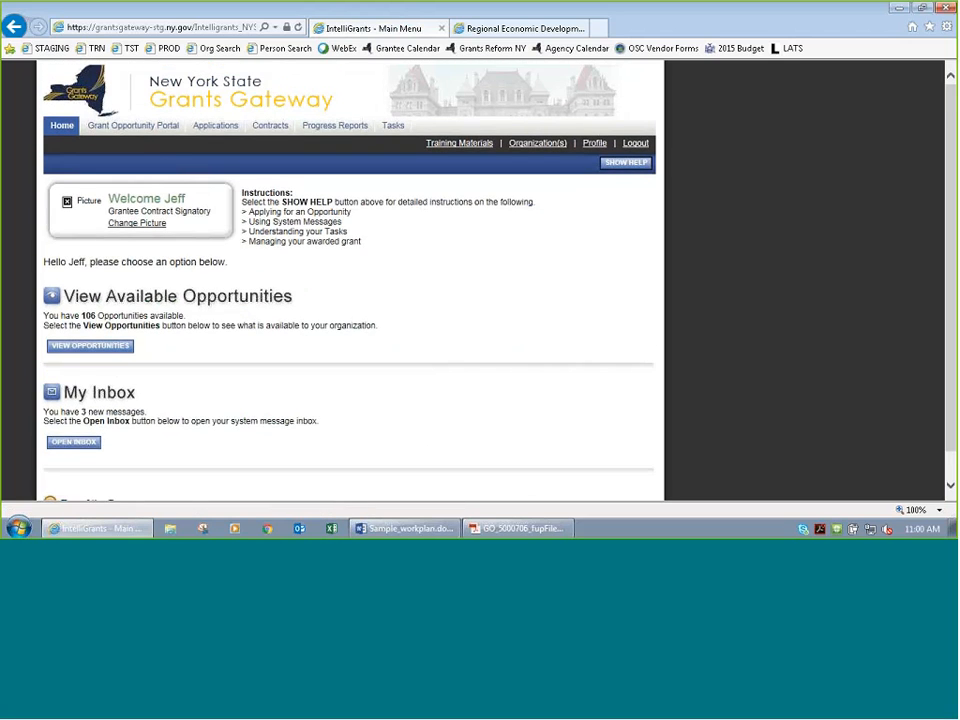
{"action": "left_click", "coordinate": [206, 128]}
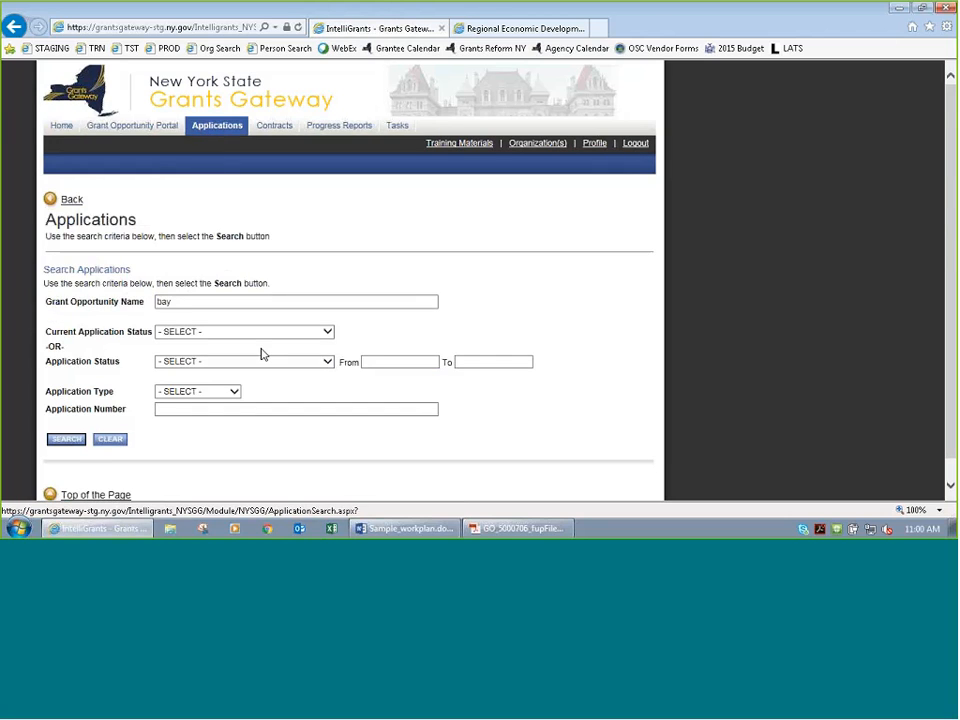
{"action": "left_click", "coordinate": [69, 442]}
{"action": "scroll", "coordinate": [243, 402], "scroll_direction": "down", "scroll_amount": 3}
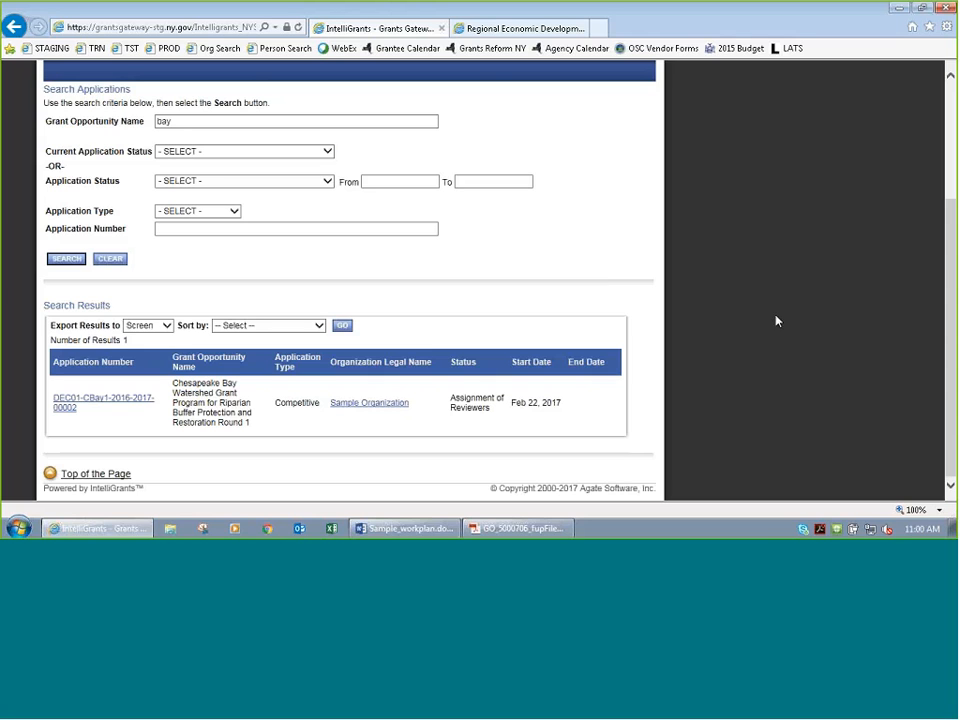
{"action": "scroll", "coordinate": [772, 352], "scroll_direction": "up", "scroll_amount": 3}
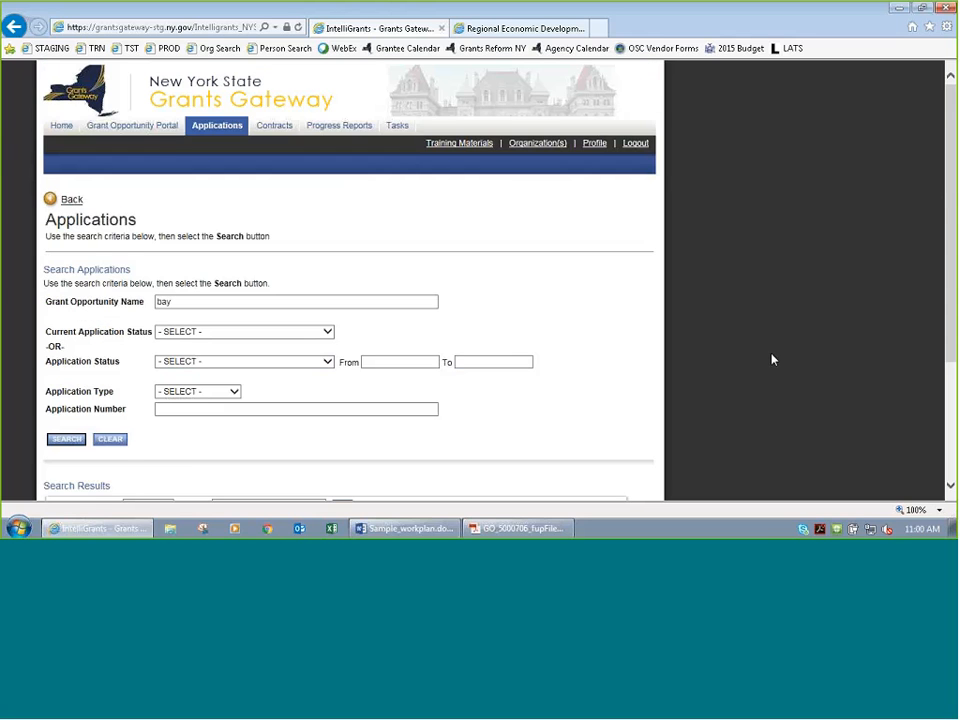
{"action": "scroll", "coordinate": [772, 359], "scroll_direction": "down", "scroll_amount": 3}
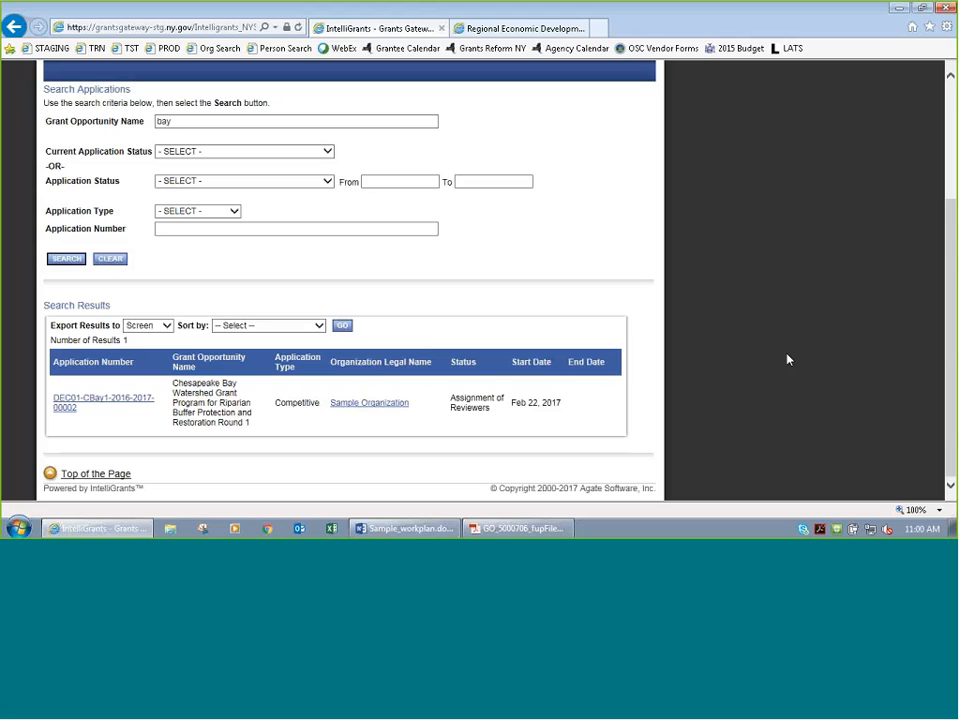
{"action": "left_click", "coordinate": [120, 404]}
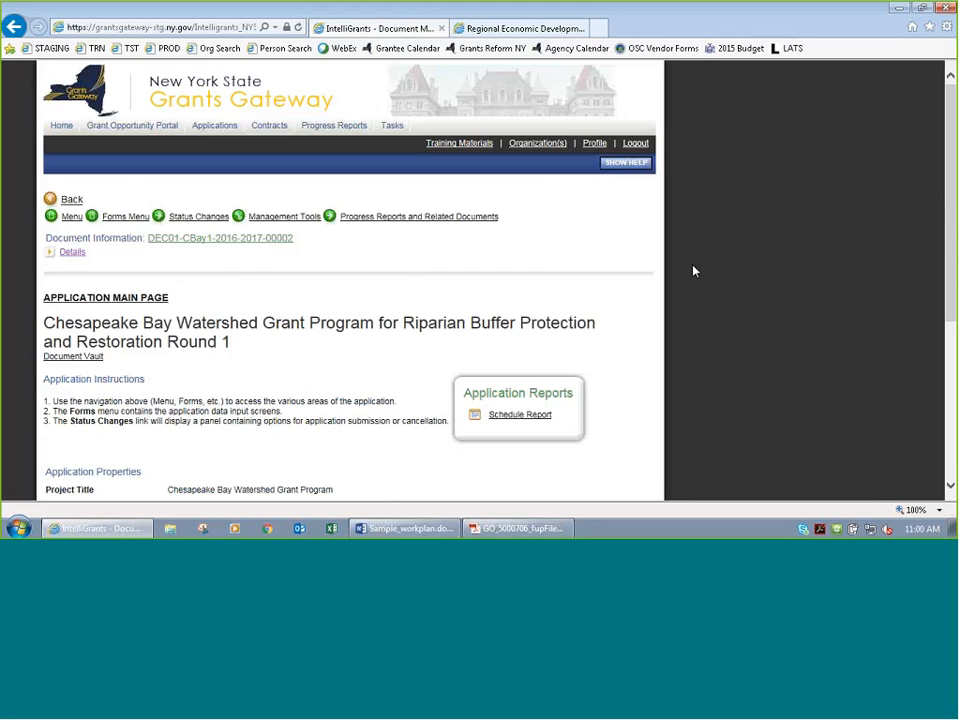
{"action": "scroll", "coordinate": [420, 230], "scroll_direction": "down", "scroll_amount": 1}
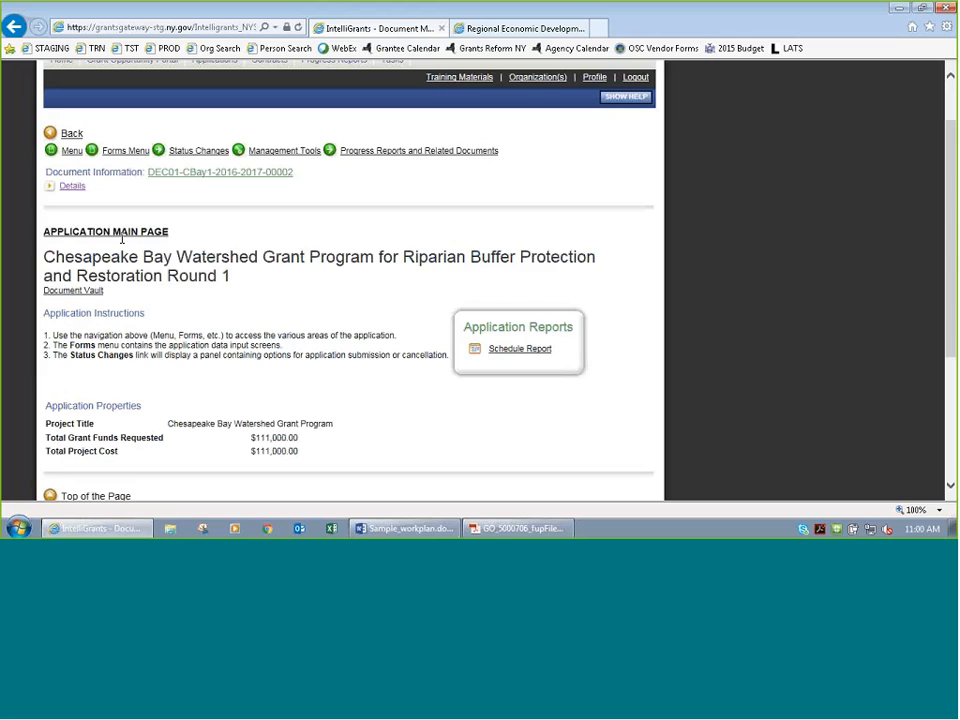
{"action": "left_click", "coordinate": [118, 155]}
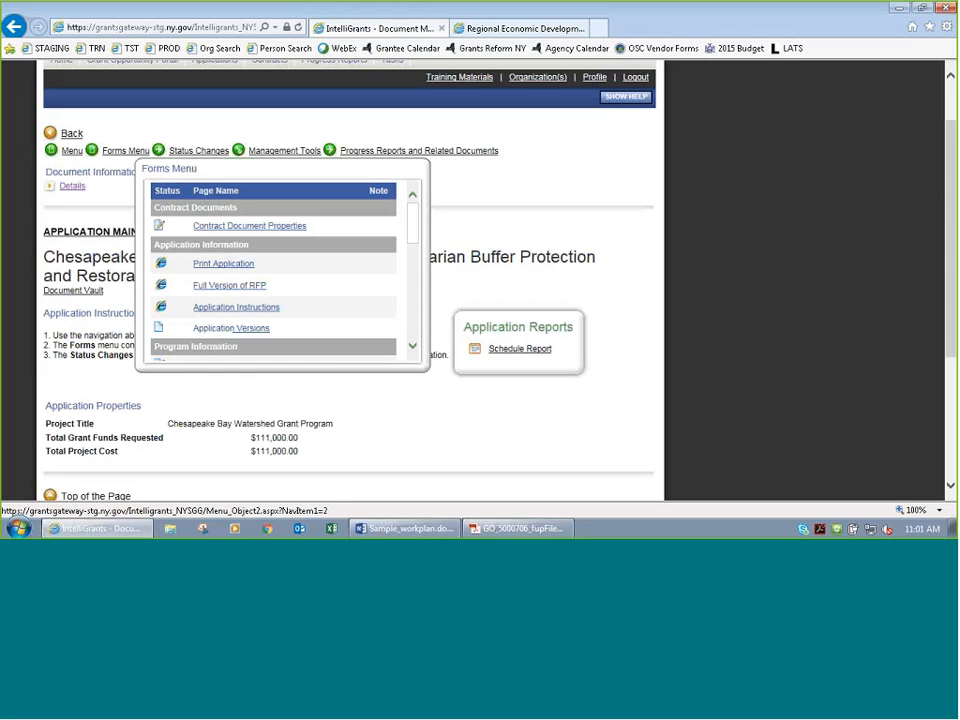
{"action": "left_click", "coordinate": [121, 152]}
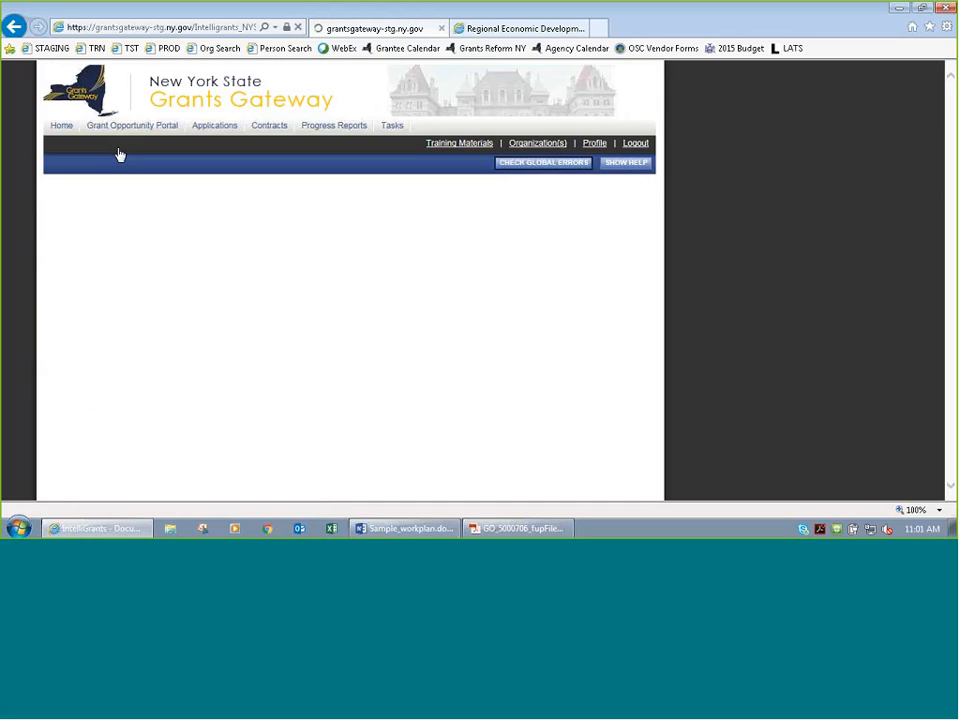
{"action": "scroll", "coordinate": [671, 347], "scroll_direction": "down", "scroll_amount": 5}
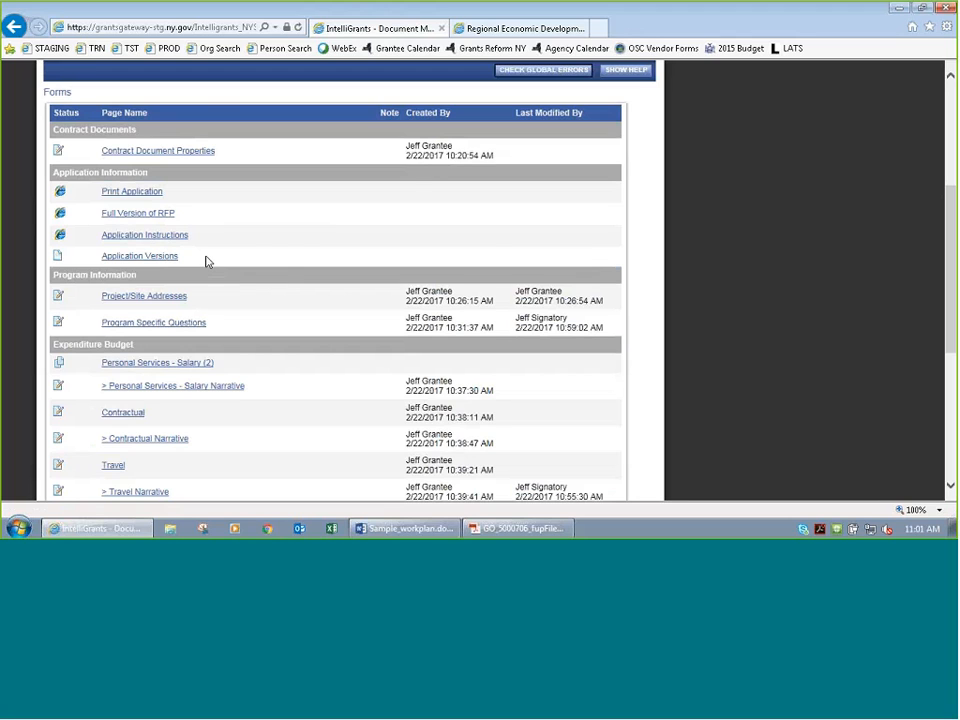
{"action": "scroll", "coordinate": [418, 360], "scroll_direction": "up", "scroll_amount": 3}
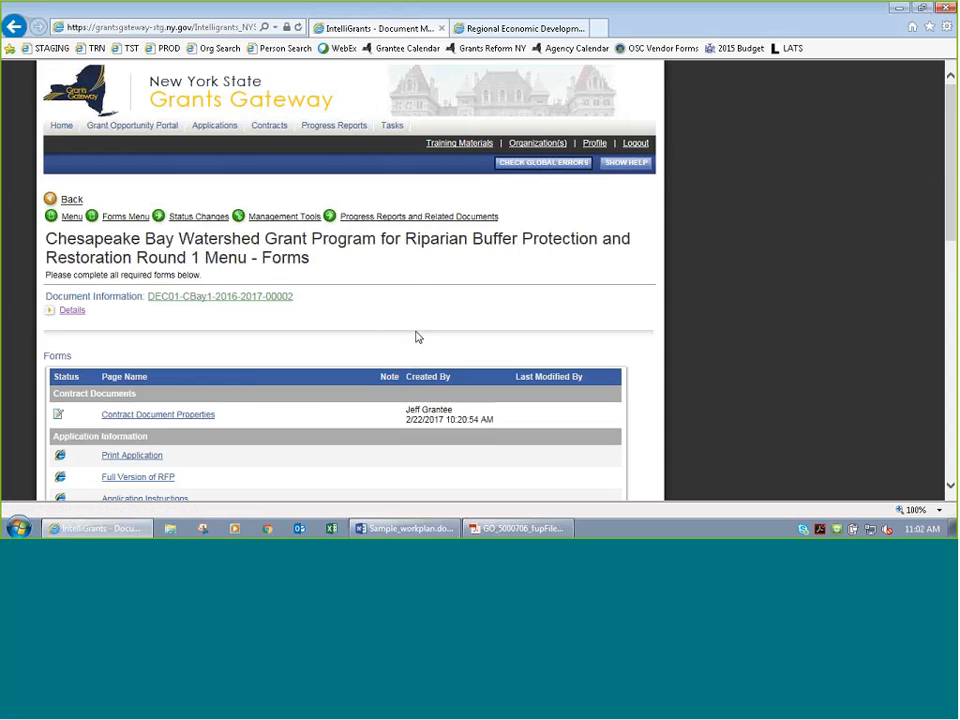
{"action": "scroll", "coordinate": [347, 328], "scroll_direction": "down", "scroll_amount": 2}
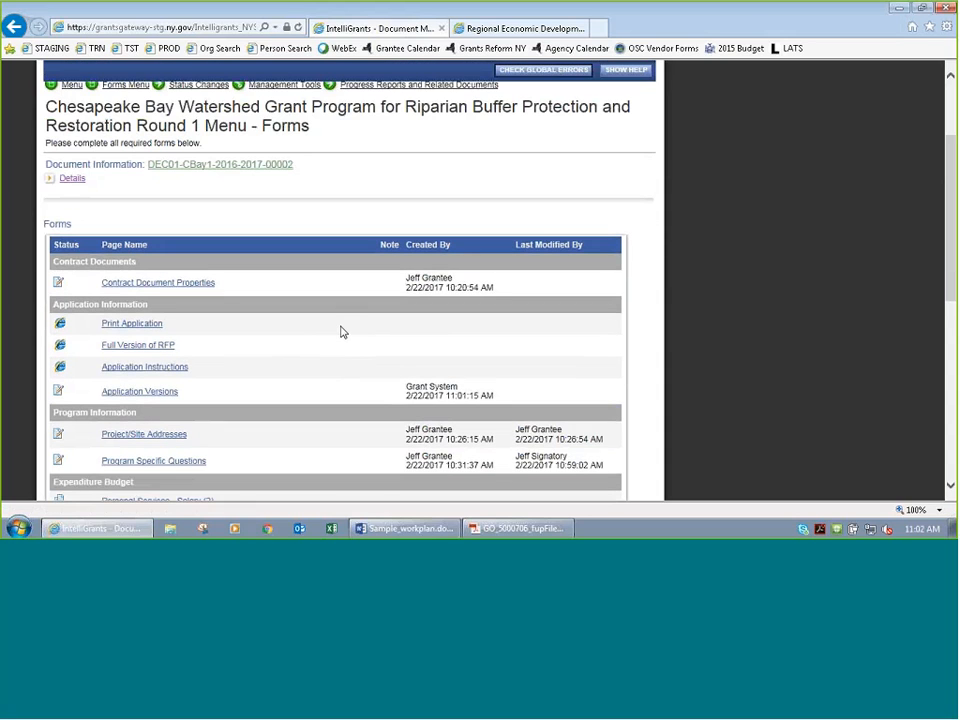
{"action": "scroll", "coordinate": [352, 366], "scroll_direction": "down", "scroll_amount": 1}
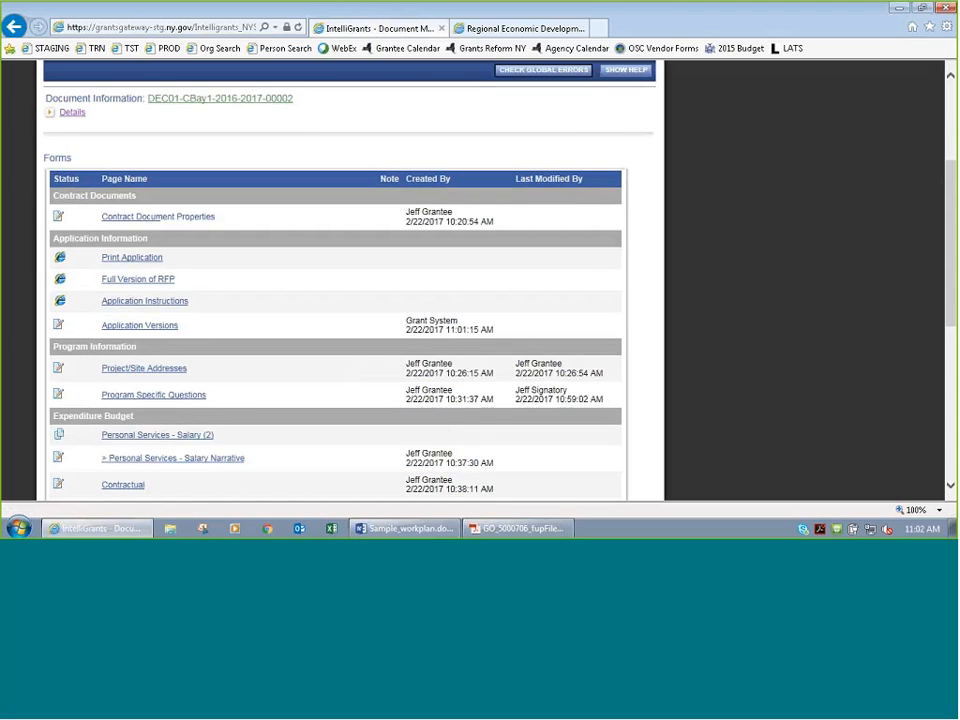
{"action": "scroll", "coordinate": [197, 270], "scroll_direction": "up", "scroll_amount": 2}
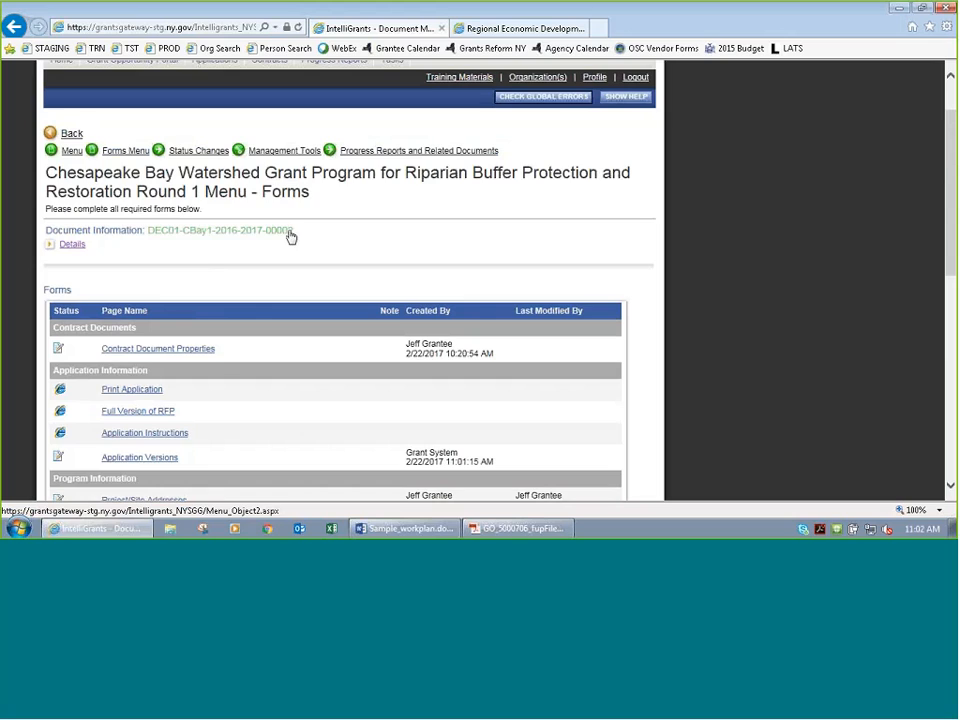
{"action": "scroll", "coordinate": [230, 369], "scroll_direction": "down", "scroll_amount": 2}
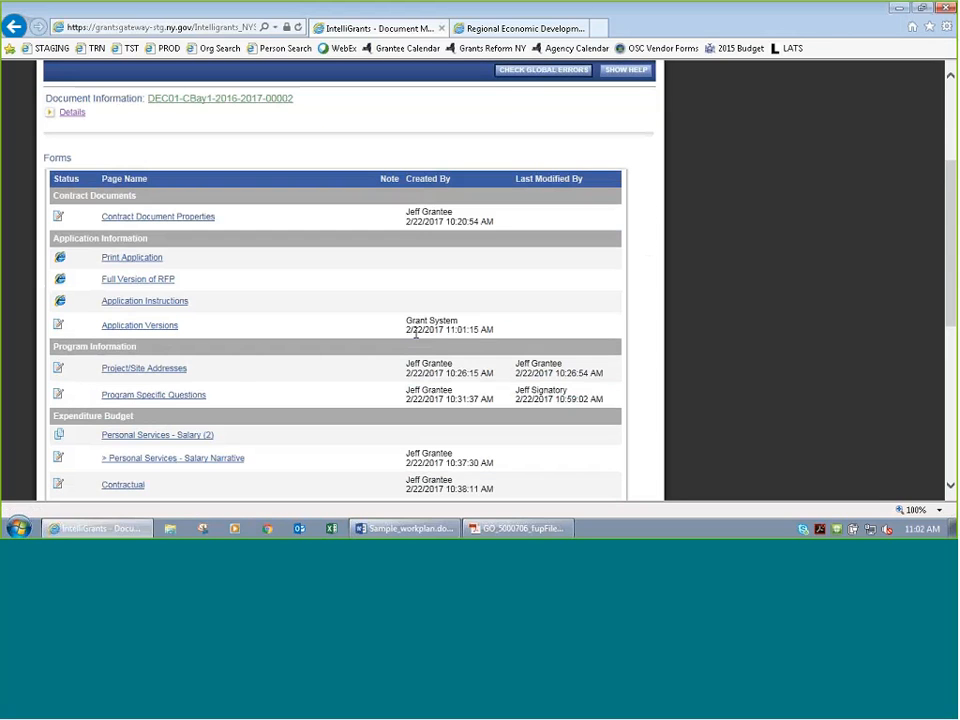
Step: Open the Submission 1 PDF from Application Versions in Adobe Acrobat
{"action": "left_click", "coordinate": [148, 332]}
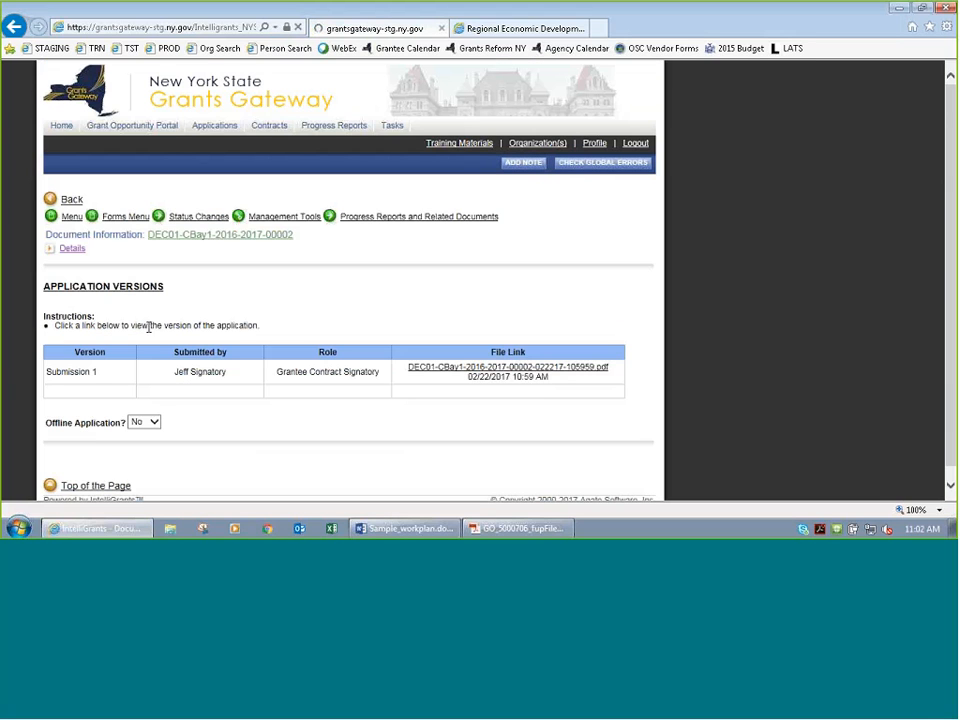
{"action": "scroll", "coordinate": [153, 325], "scroll_direction": "down", "scroll_amount": 1}
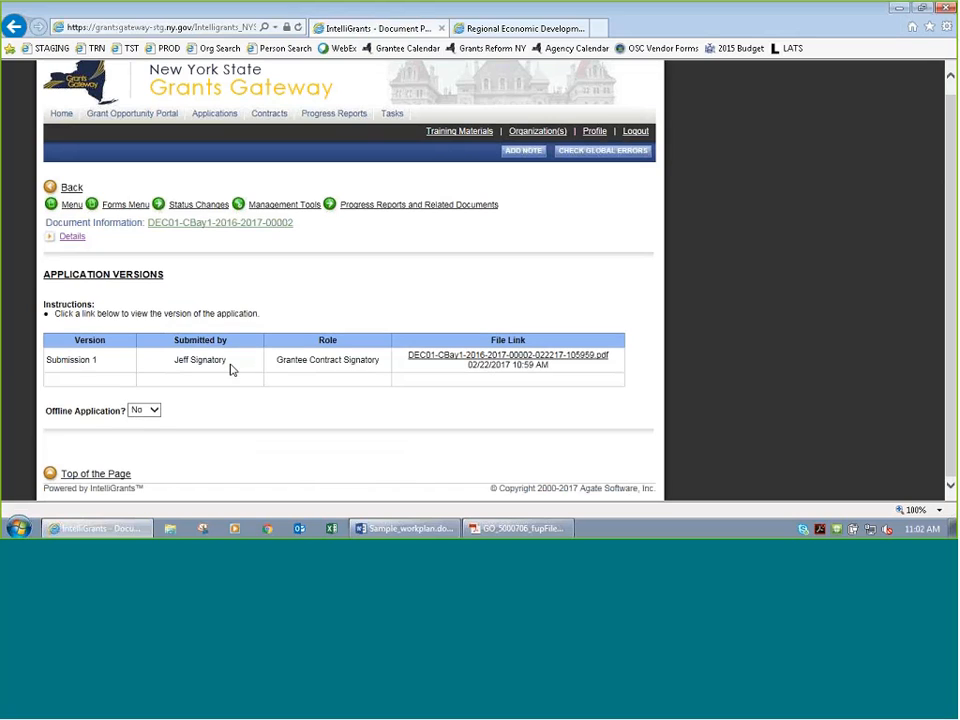
{"action": "left_click_drag", "start_coordinate": [229, 362], "coordinate": [173, 361]}
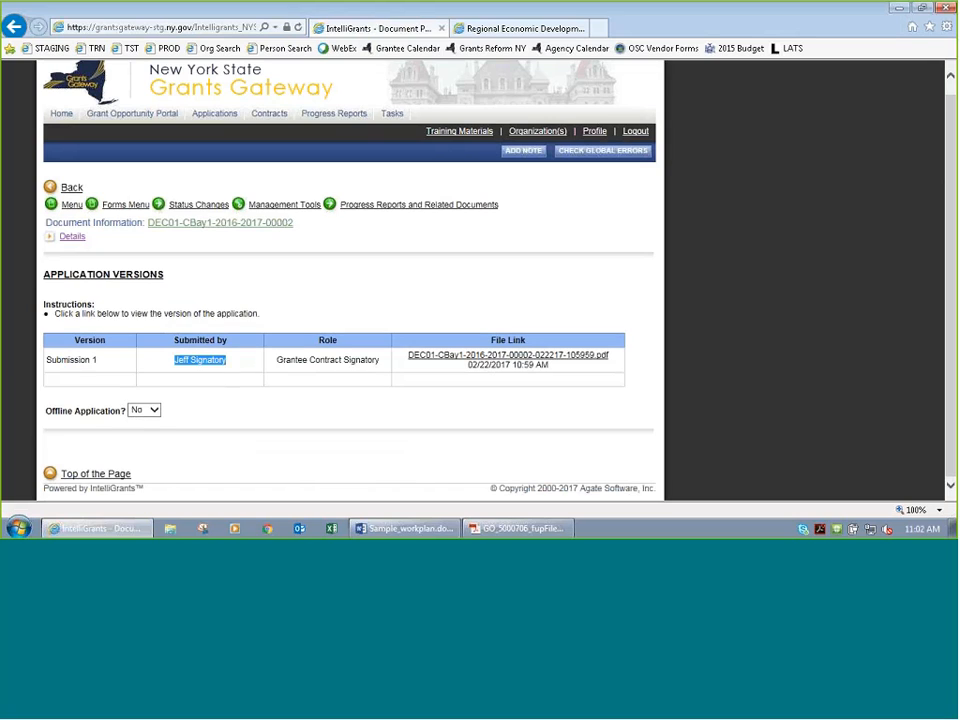
{"action": "left_click", "coordinate": [523, 360]}
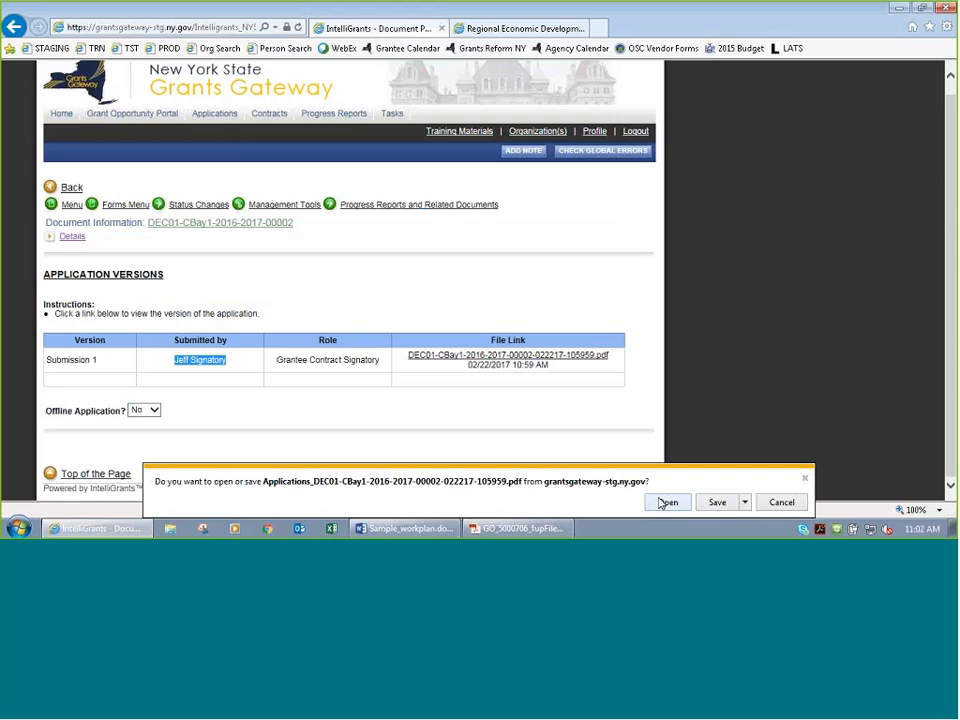
{"action": "left_click", "coordinate": [666, 502]}
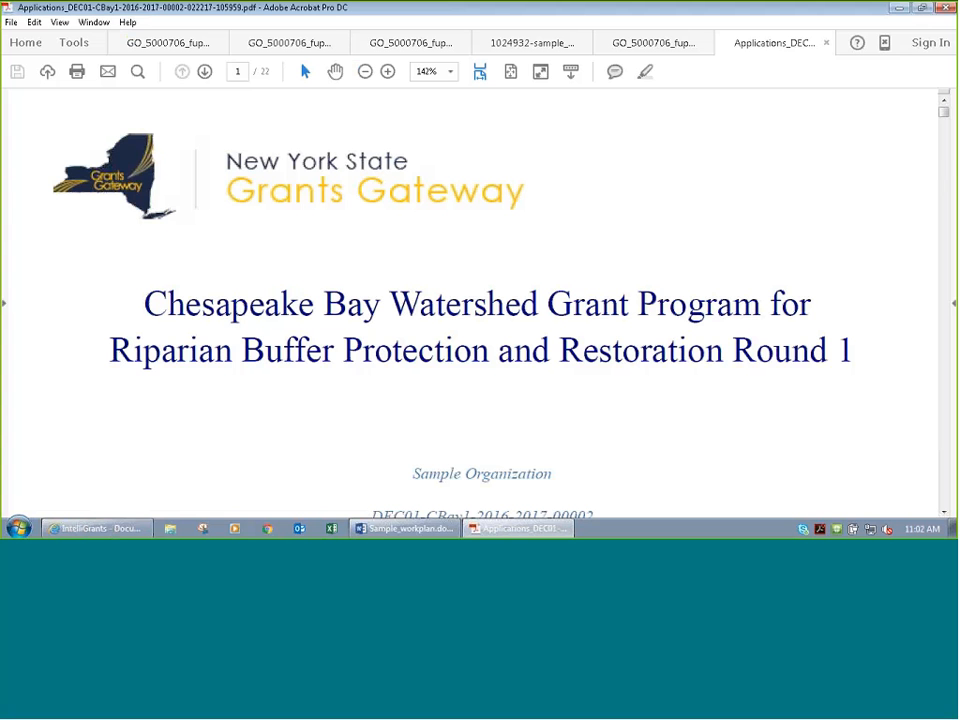
Step: Review the PDF's opening pages: program title, submission date and requested amount 111,000.00
{"action": "scroll", "coordinate": [489, 257], "scroll_direction": "down", "scroll_amount": 2}
{"action": "left_click_drag", "start_coordinate": [143, 232], "coordinate": [852, 284]}
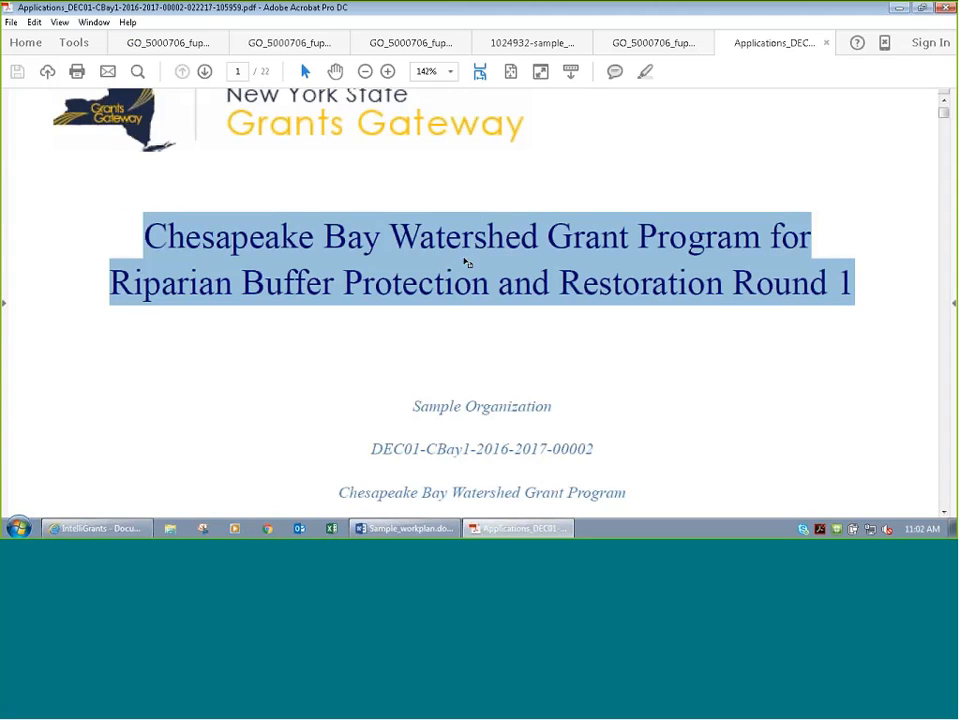
{"action": "scroll", "coordinate": [465, 262], "scroll_direction": "down", "scroll_amount": 5}
{"action": "left_click_drag", "start_coordinate": [597, 281], "coordinate": [552, 281]}
{"action": "scroll", "coordinate": [600, 290], "scroll_direction": "down", "scroll_amount": 2}
{"action": "left_click_drag", "start_coordinate": [626, 257], "coordinate": [336, 258]}
{"action": "left_click_drag", "start_coordinate": [597, 300], "coordinate": [443, 299]}
{"action": "scroll", "coordinate": [380, 348], "scroll_direction": "down", "scroll_amount": 5}
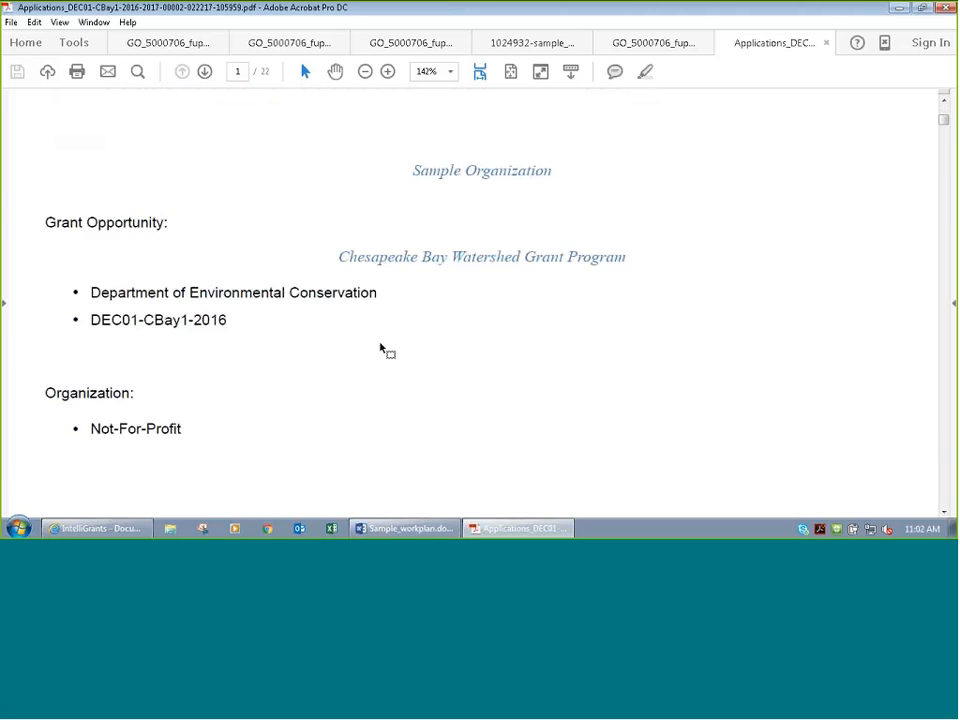
{"action": "left_click_drag", "start_coordinate": [372, 351], "coordinate": [301, 349]}
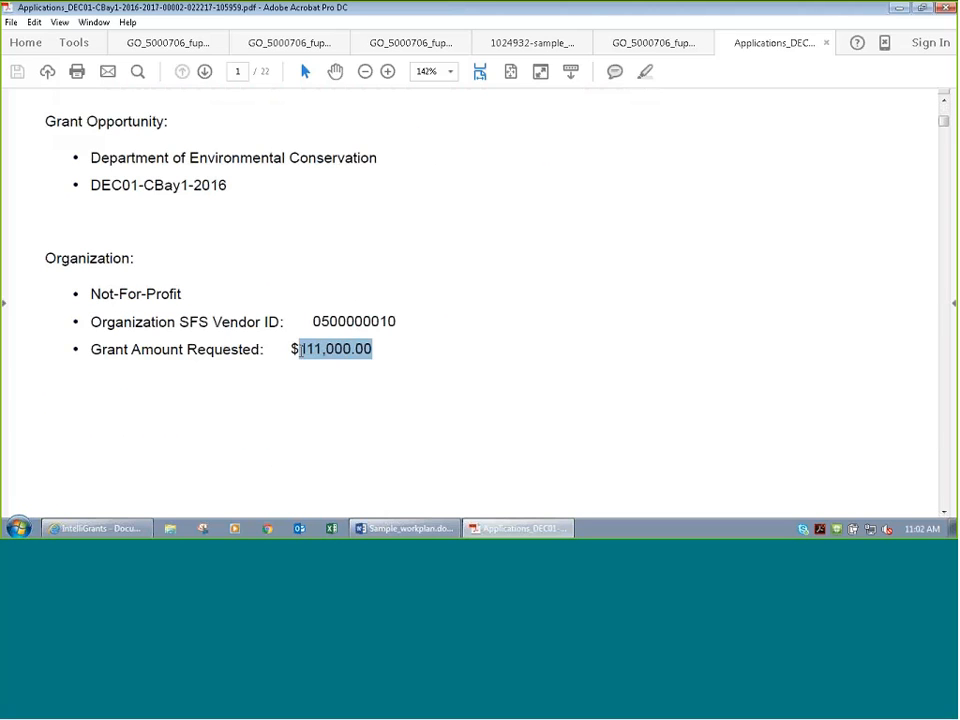
{"action": "left_click", "coordinate": [441, 346]}
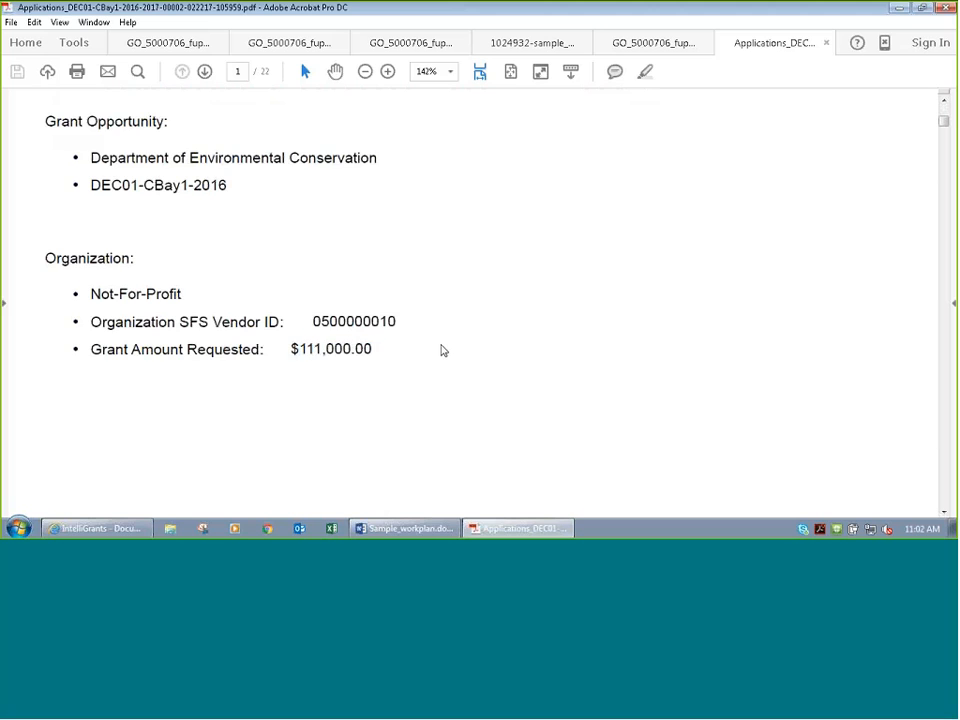
Step: Page on, checking the DEC Region 4 address and question 3's uploaded-document lines
{"action": "scroll", "coordinate": [443, 351], "scroll_direction": "down", "scroll_amount": 3}
{"action": "scroll", "coordinate": [443, 351], "scroll_direction": "down", "scroll_amount": 3}
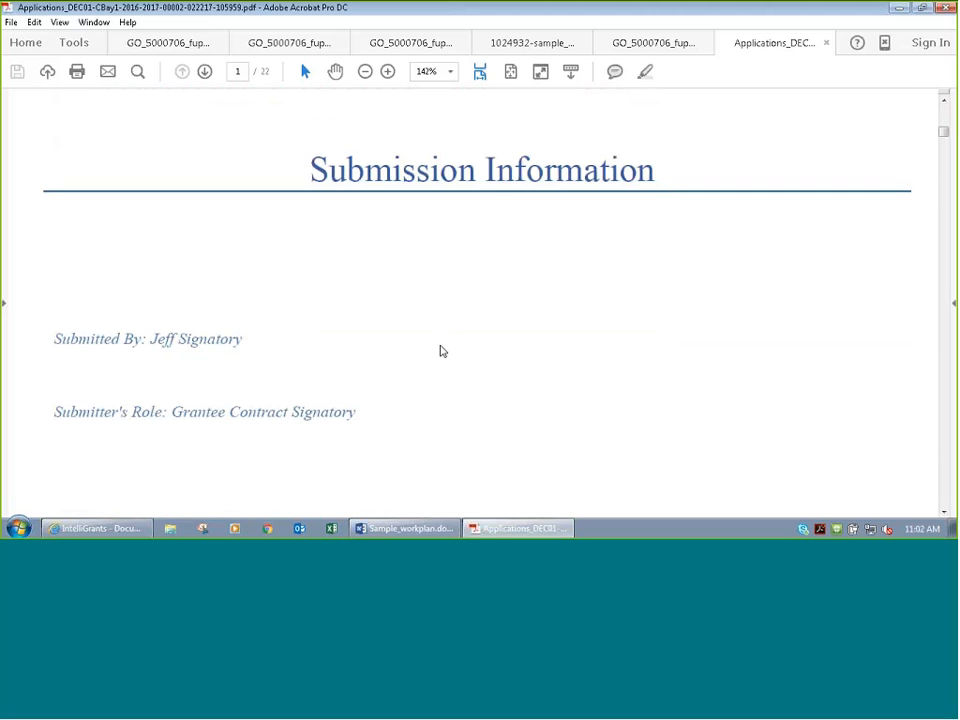
{"action": "scroll", "coordinate": [375, 349], "scroll_direction": "down", "scroll_amount": 10}
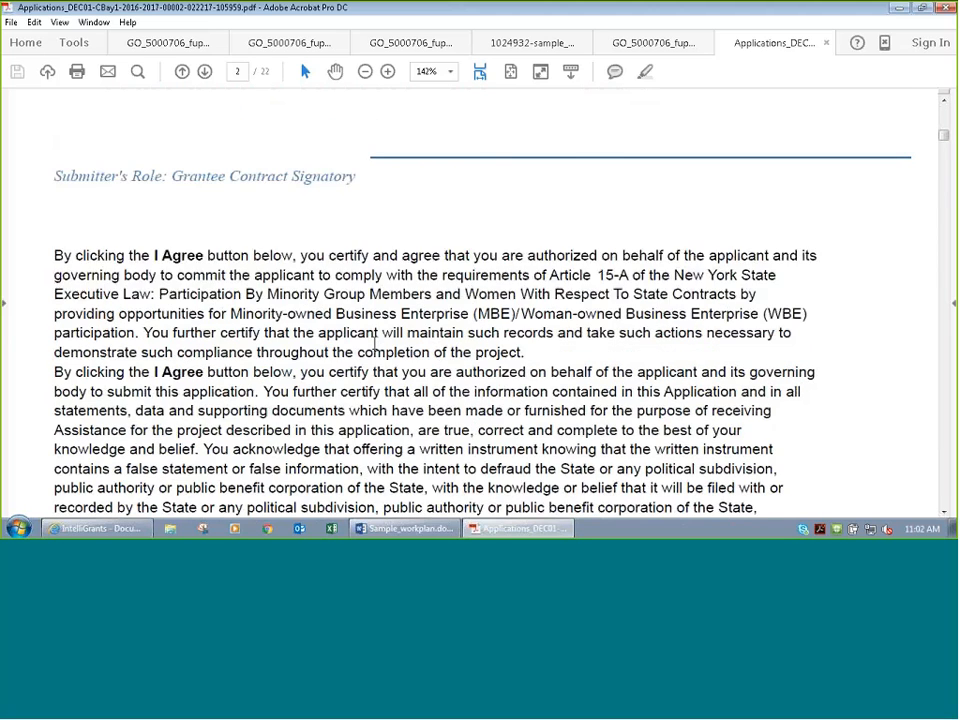
{"action": "scroll", "coordinate": [377, 351], "scroll_direction": "down", "scroll_amount": 3}
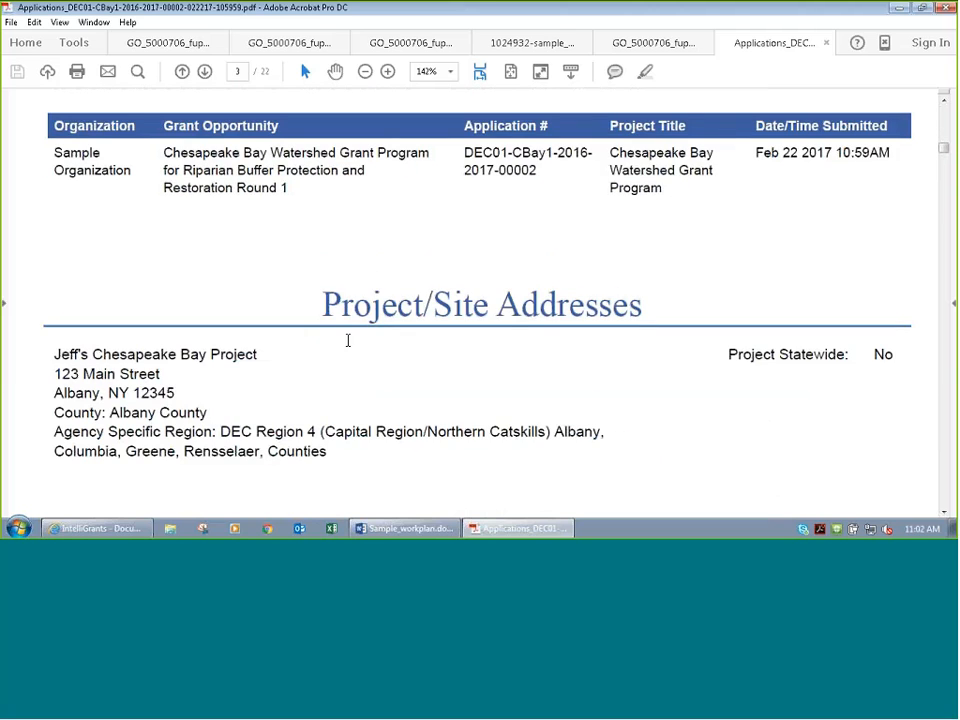
{"action": "scroll", "coordinate": [355, 347], "scroll_direction": "down", "scroll_amount": 3}
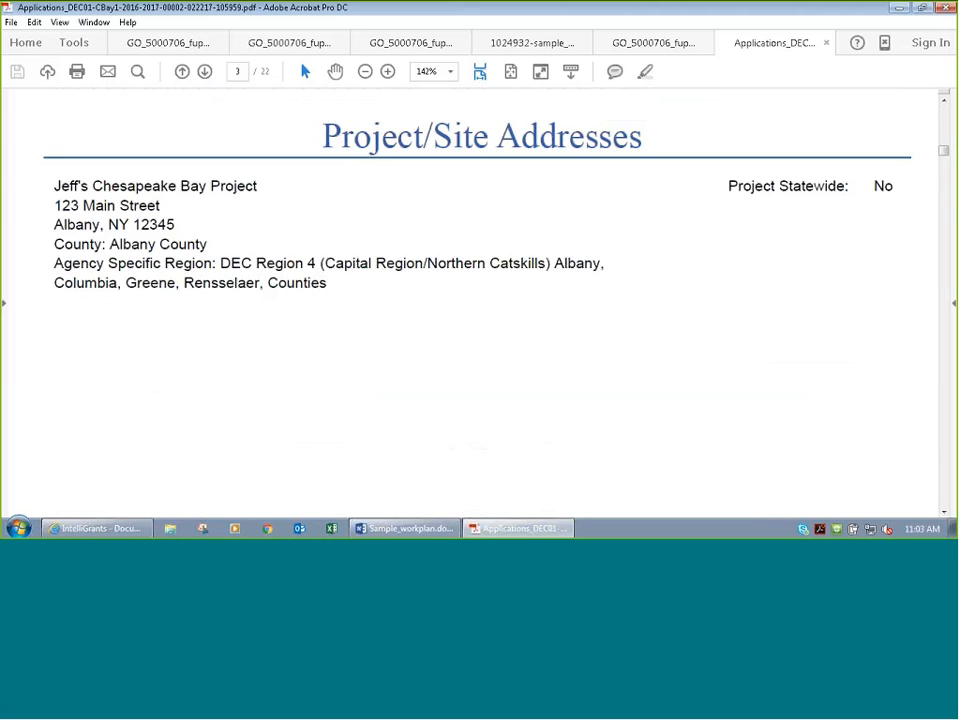
{"action": "left_click_drag", "start_coordinate": [219, 263], "coordinate": [345, 273]}
{"action": "left_click", "coordinate": [345, 273]}
{"action": "scroll", "coordinate": [339, 336], "scroll_direction": "down", "scroll_amount": 5}
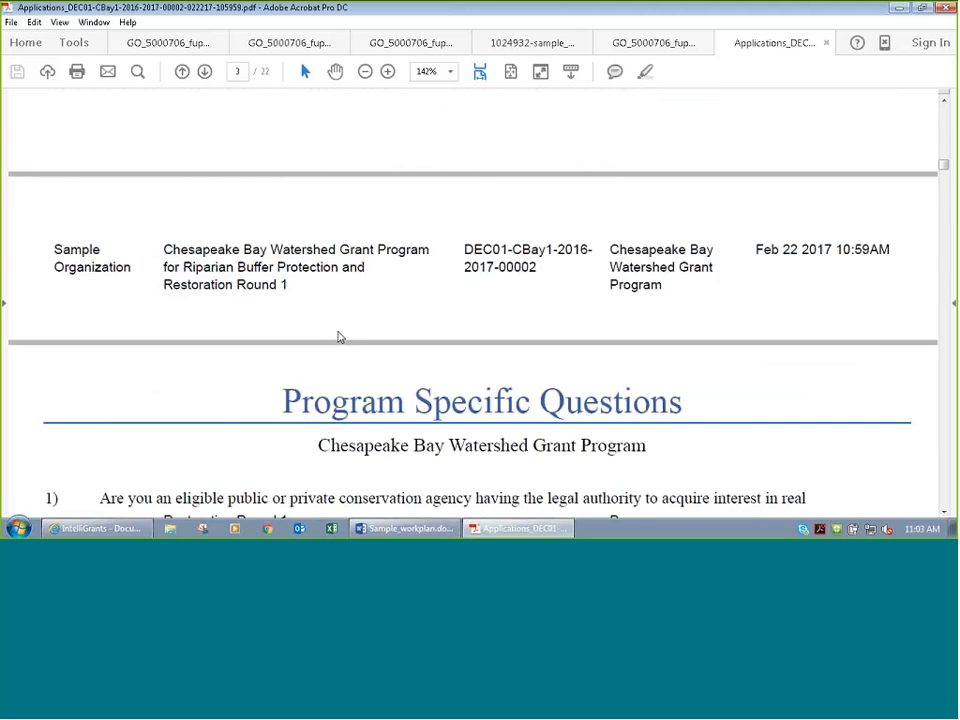
{"action": "scroll", "coordinate": [339, 336], "scroll_direction": "down", "scroll_amount": 5}
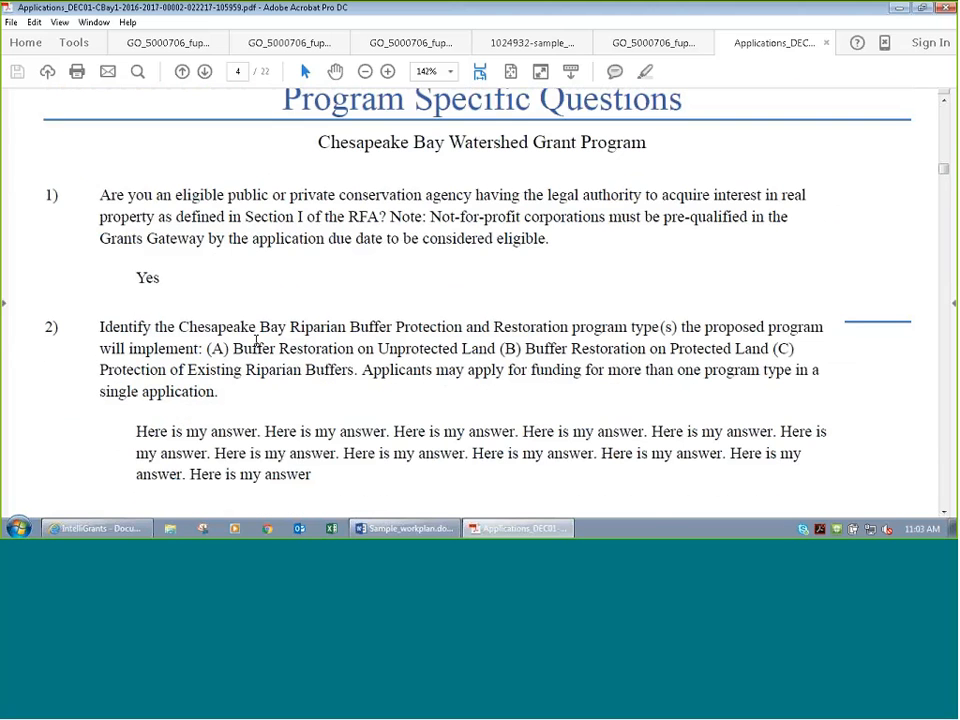
{"action": "scroll", "coordinate": [189, 332], "scroll_direction": "down", "scroll_amount": 3}
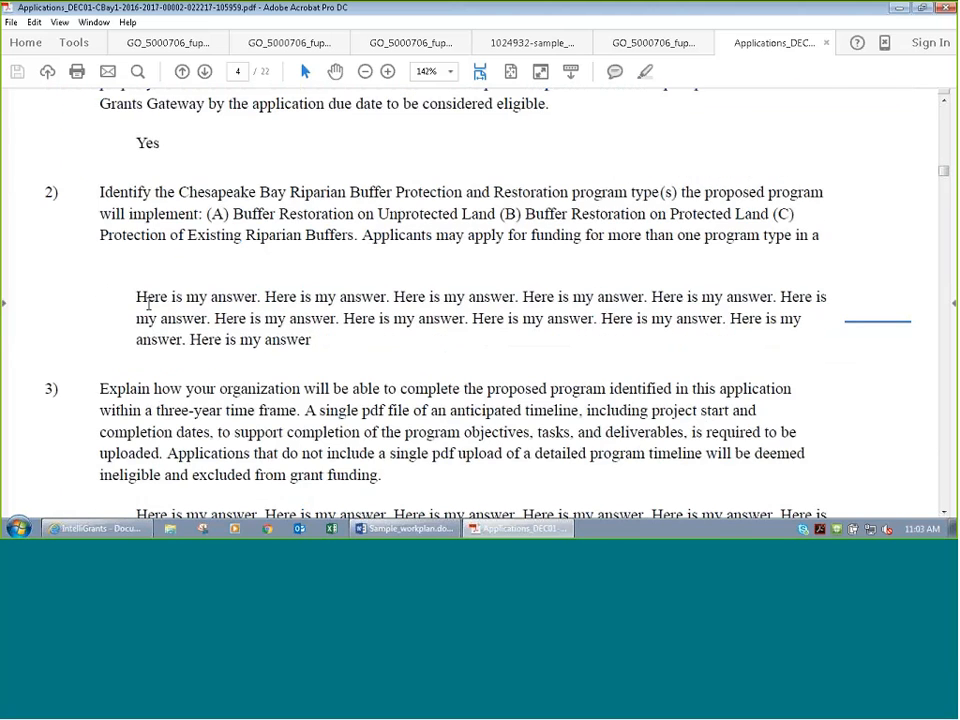
{"action": "scroll", "coordinate": [322, 341], "scroll_direction": "down", "scroll_amount": 4}
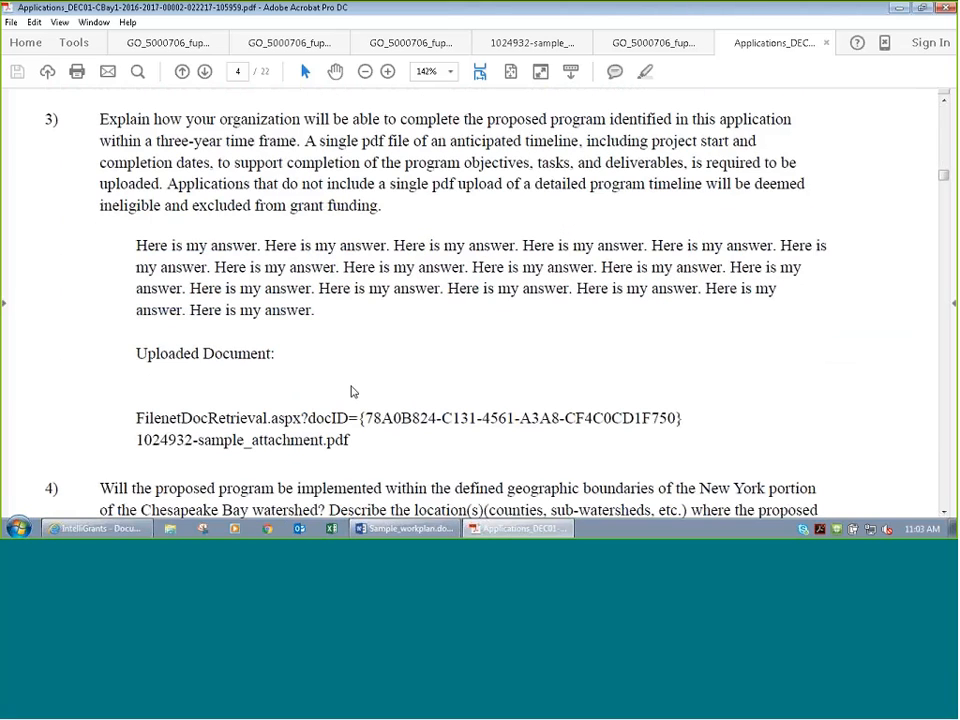
{"action": "left_click_drag", "start_coordinate": [352, 441], "coordinate": [156, 421]}
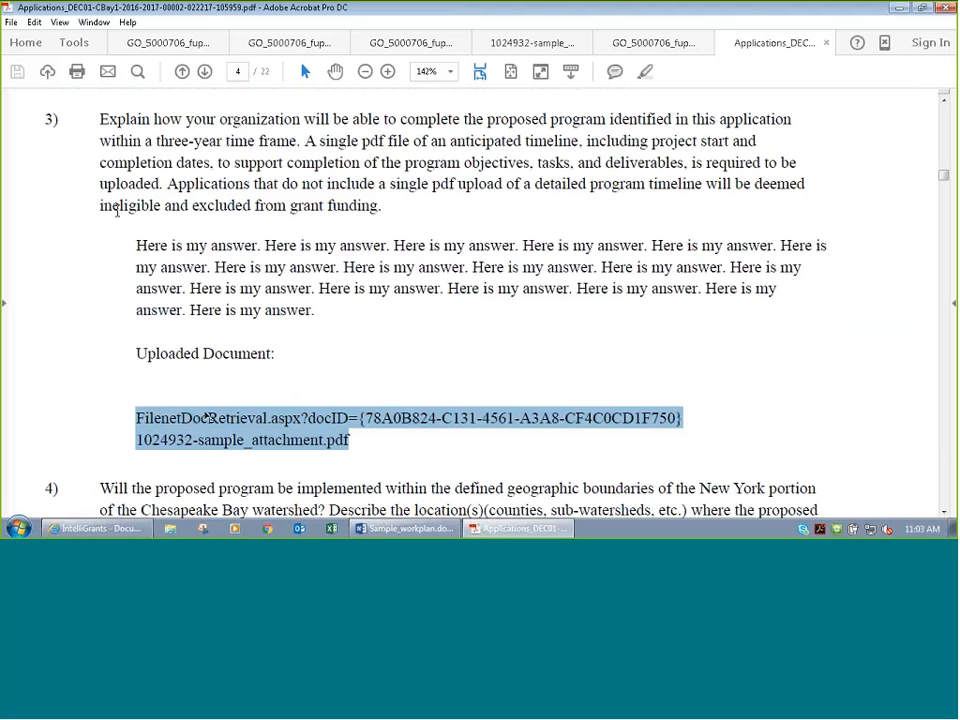
{"action": "left_click", "coordinate": [119, 207]}
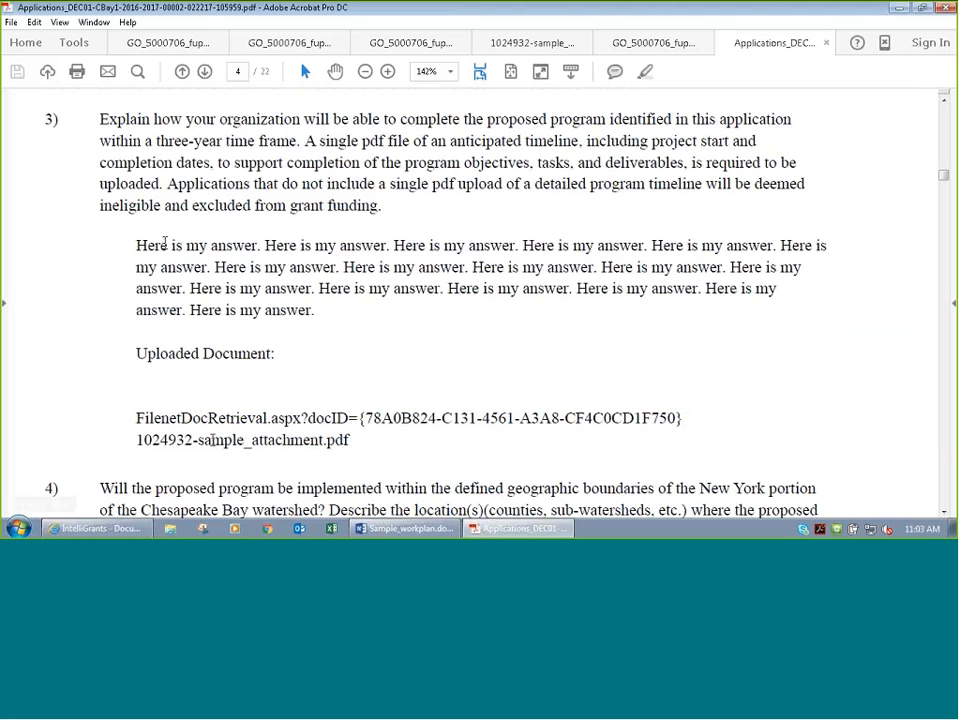
{"action": "left_click_drag", "start_coordinate": [137, 417], "coordinate": [353, 447]}
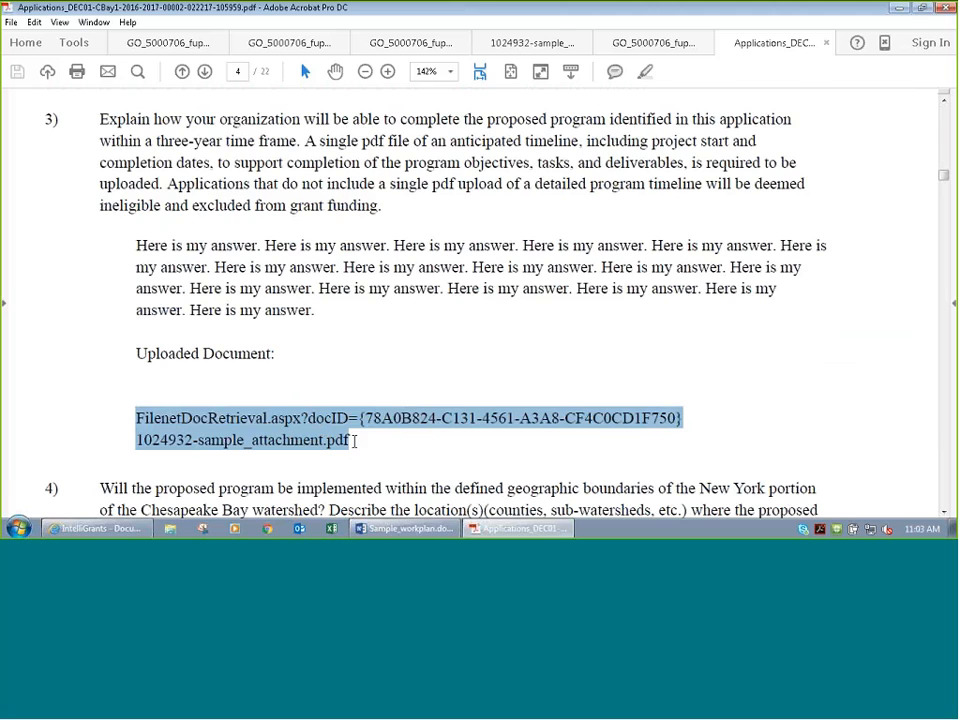
Step: Scroll to page 9's B-1 budget summary: $35,000 salary, $75,000 contractual, $1,000 travel
{"action": "scroll", "coordinate": [323, 432], "scroll_direction": "down", "scroll_amount": 3}
{"action": "scroll", "coordinate": [323, 432], "scroll_direction": "down", "scroll_amount": 5}
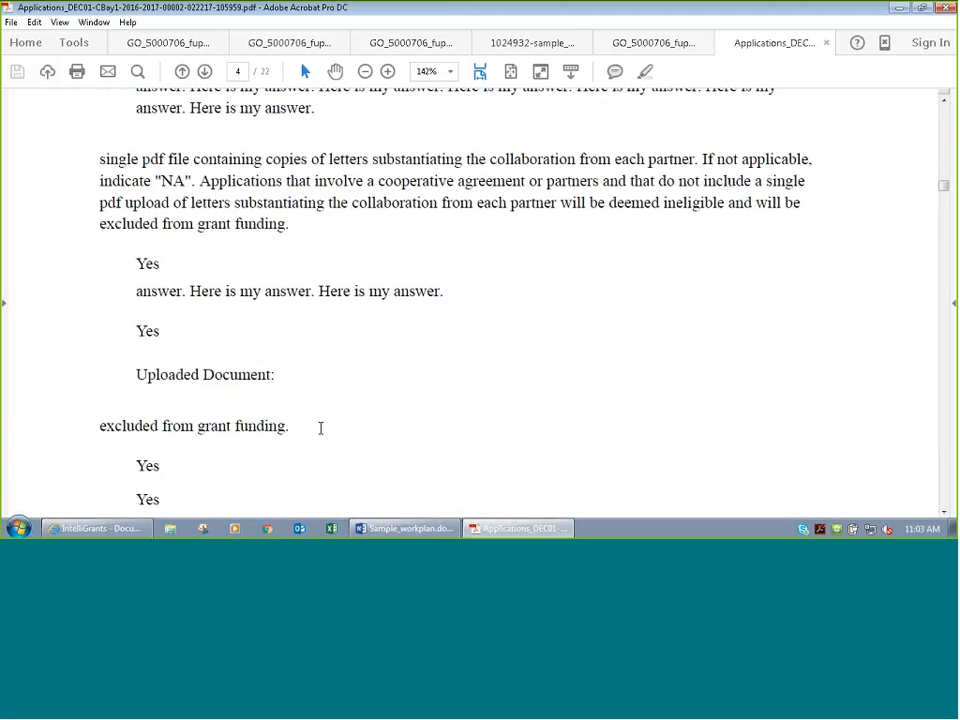
{"action": "left_click_drag", "start_coordinate": [138, 338], "coordinate": [274, 366]}
{"action": "scroll", "coordinate": [273, 366], "scroll_direction": "down", "scroll_amount": 8}
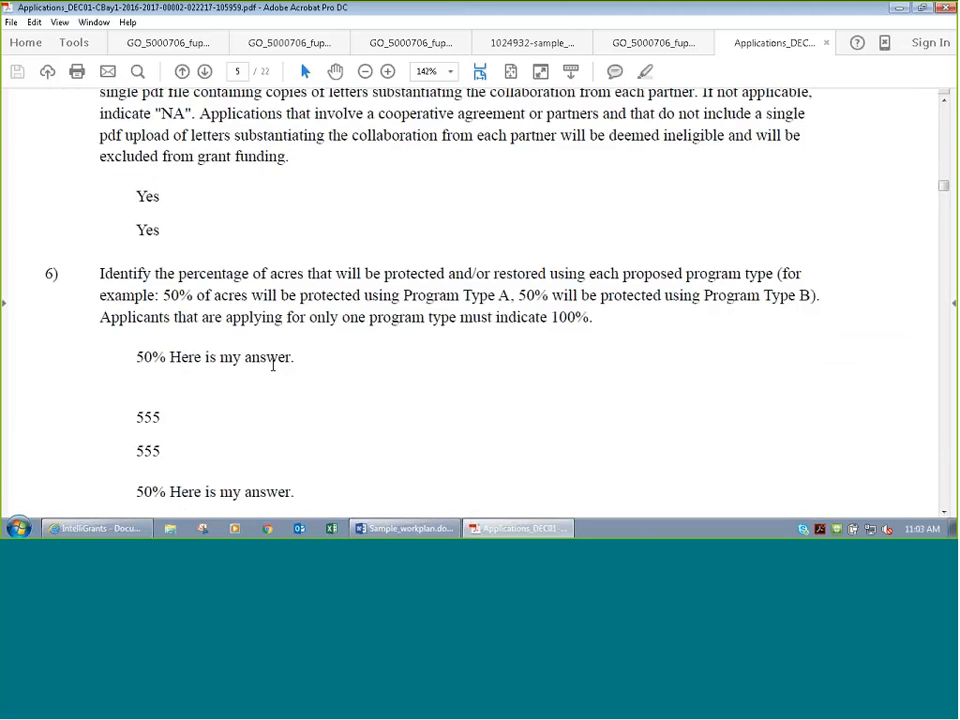
{"action": "scroll", "coordinate": [273, 366], "scroll_direction": "down", "scroll_amount": 10}
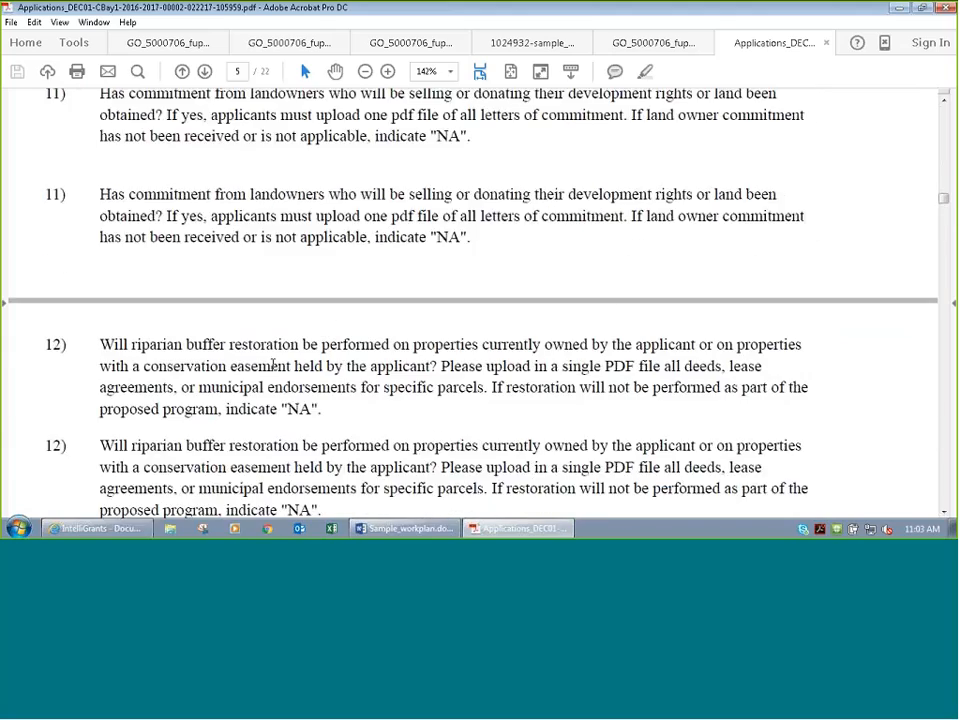
{"action": "scroll", "coordinate": [281, 375], "scroll_direction": "down", "scroll_amount": 10}
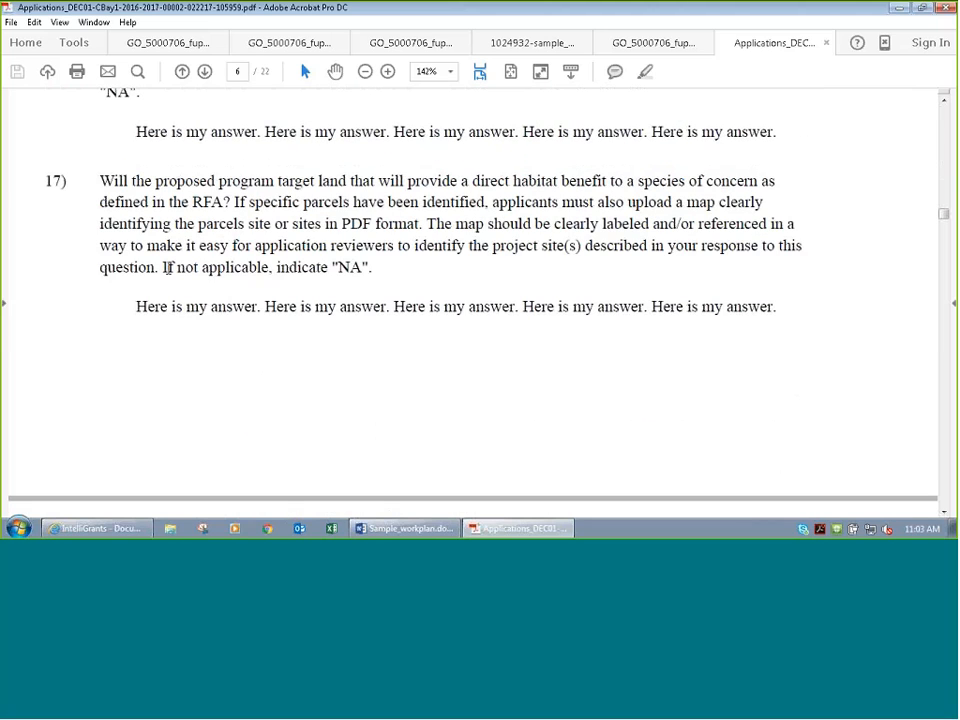
{"action": "scroll", "coordinate": [241, 322], "scroll_direction": "down", "scroll_amount": 6}
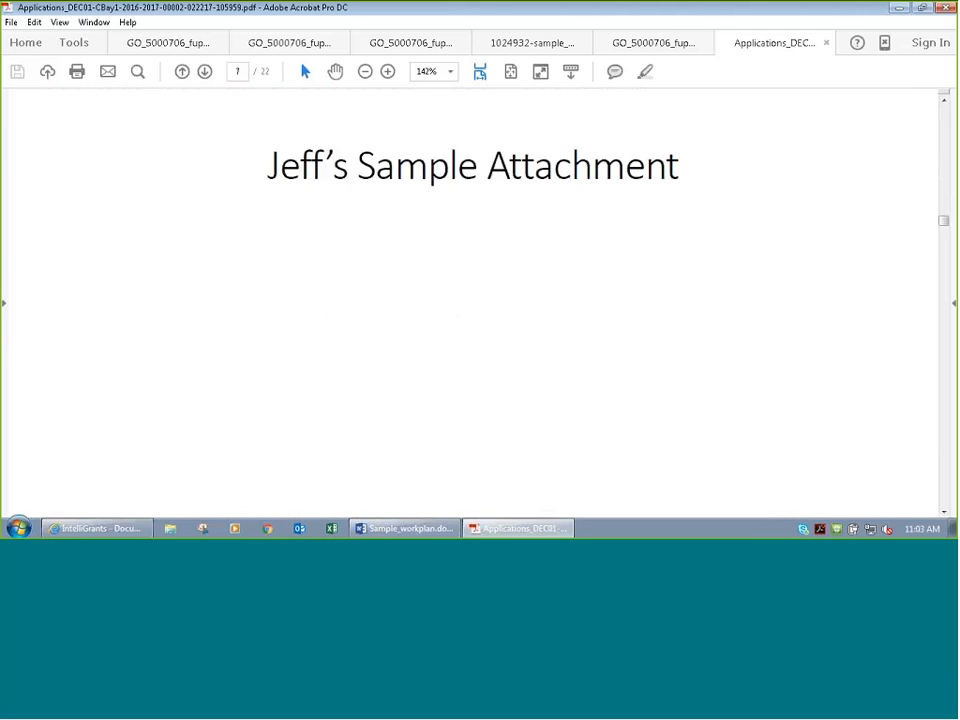
{"action": "scroll", "coordinate": [361, 349], "scroll_direction": "down", "scroll_amount": 3}
{"action": "scroll", "coordinate": [362, 349], "scroll_direction": "down", "scroll_amount": 3}
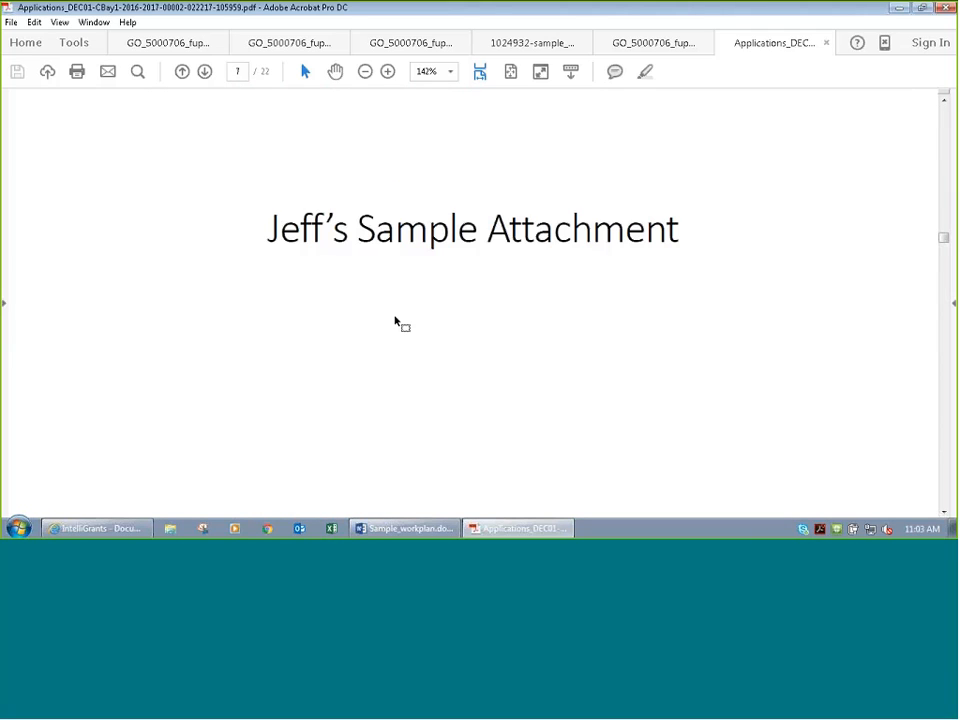
{"action": "scroll", "coordinate": [378, 261], "scroll_direction": "down", "scroll_amount": 3}
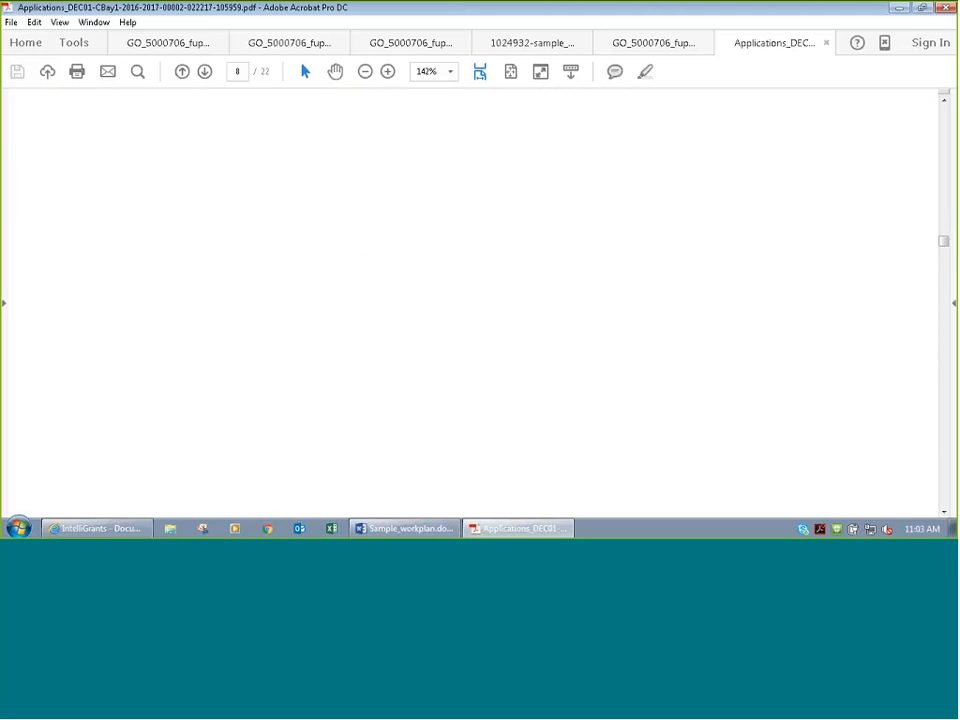
{"action": "scroll", "coordinate": [379, 323], "scroll_direction": "down", "scroll_amount": 7}
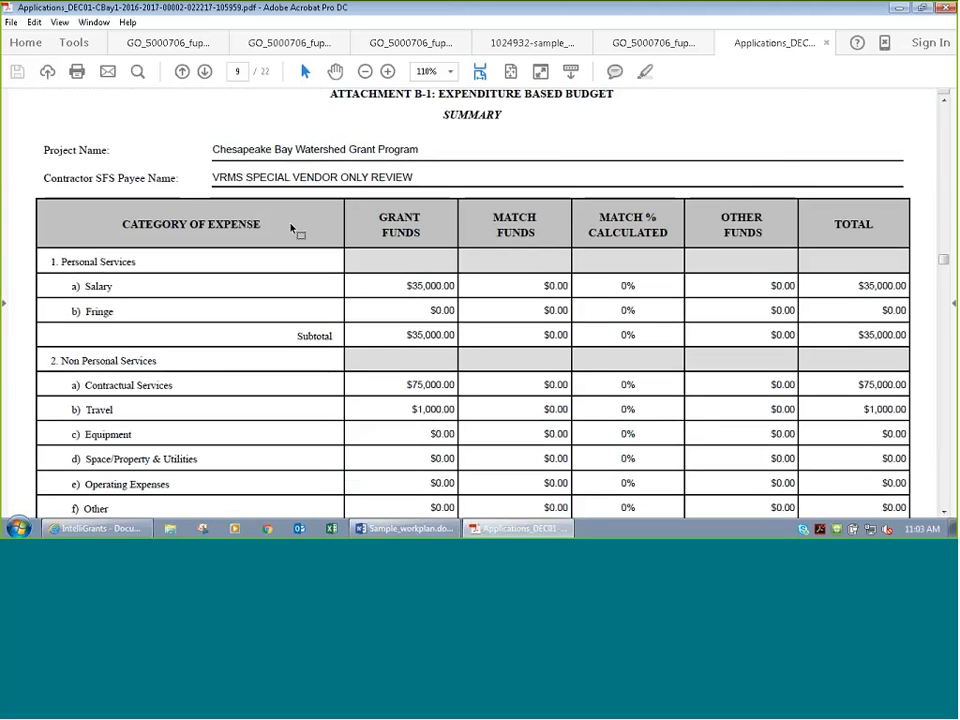
Step: Check the Program Manager position entry in the budget detail pages
{"action": "scroll", "coordinate": [295, 367], "scroll_direction": "down", "scroll_amount": 3}
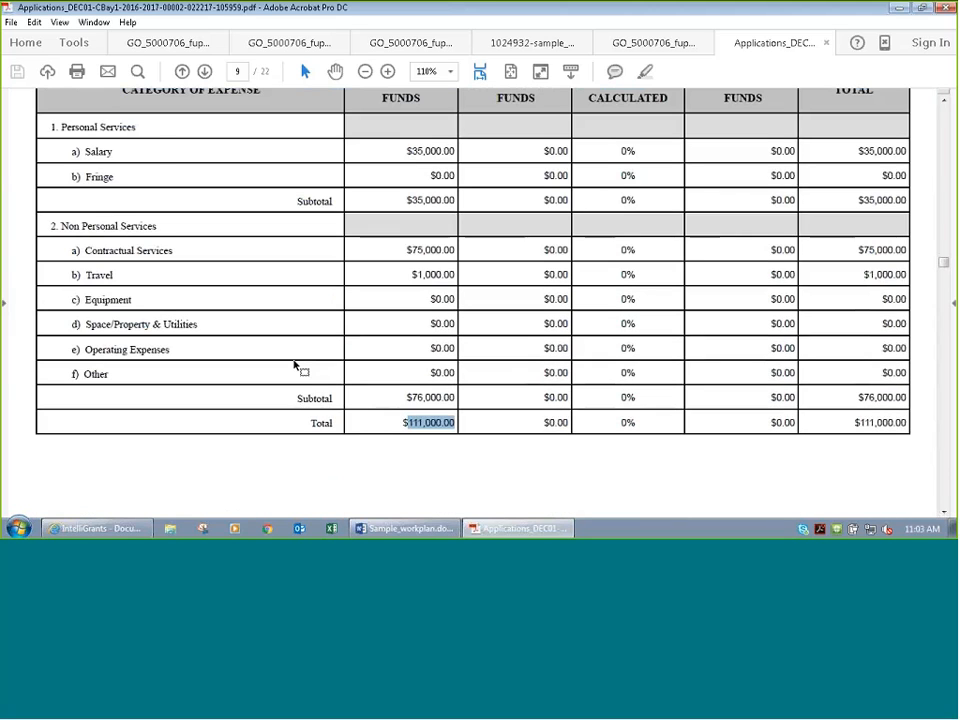
{"action": "scroll", "coordinate": [295, 367], "scroll_direction": "down", "scroll_amount": 10}
{"action": "scroll", "coordinate": [281, 342], "scroll_direction": "down", "scroll_amount": 2}
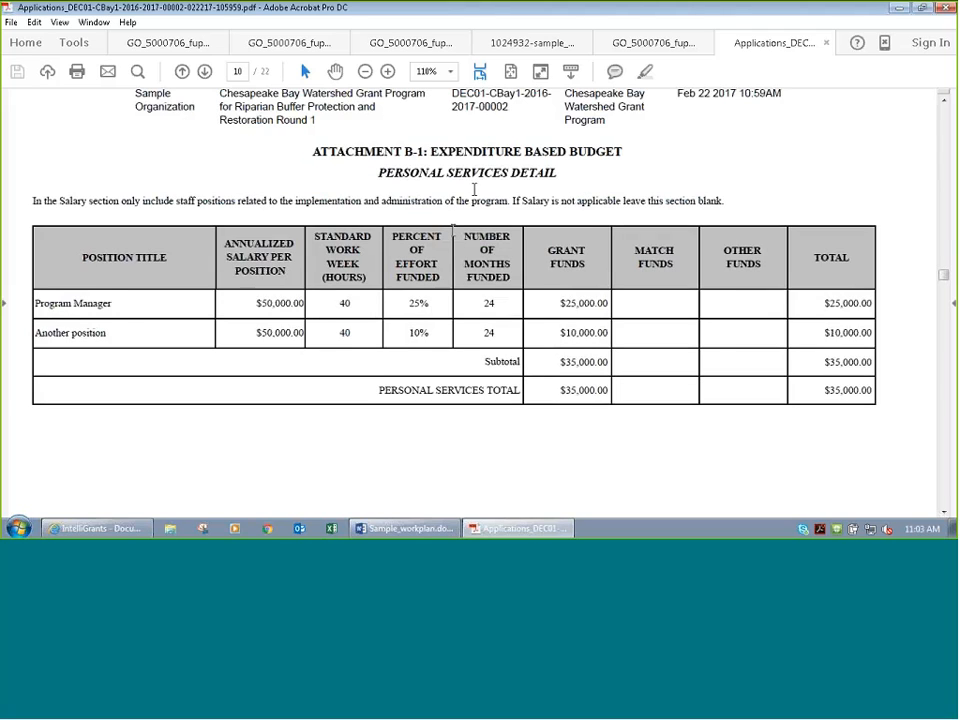
{"action": "left_click_drag", "start_coordinate": [35, 303], "coordinate": [108, 328]}
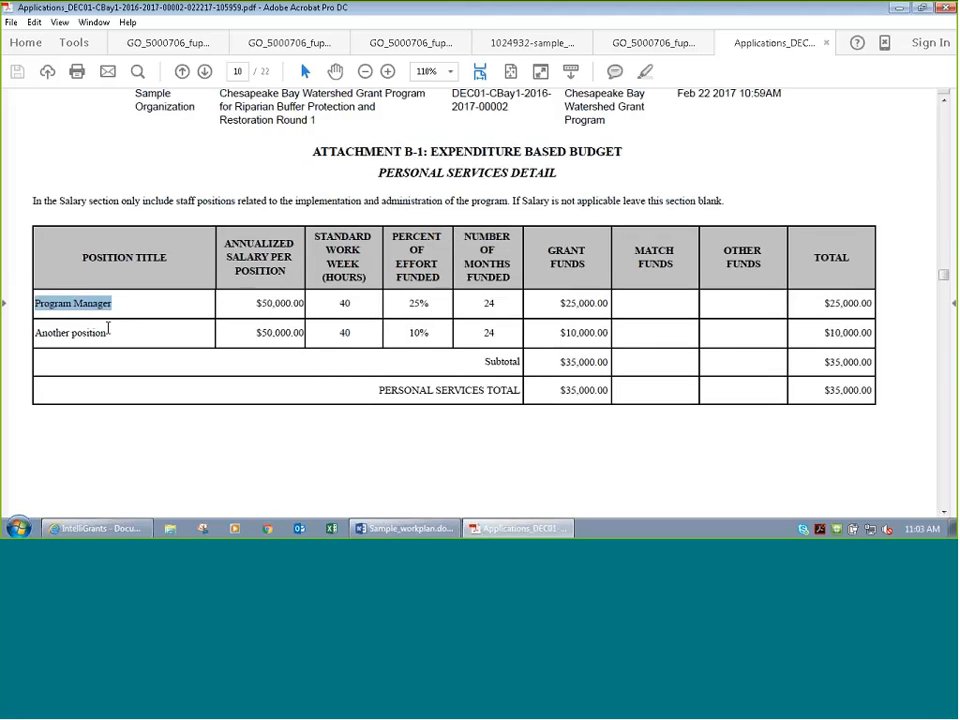
{"action": "double_click", "coordinate": [106, 331]}
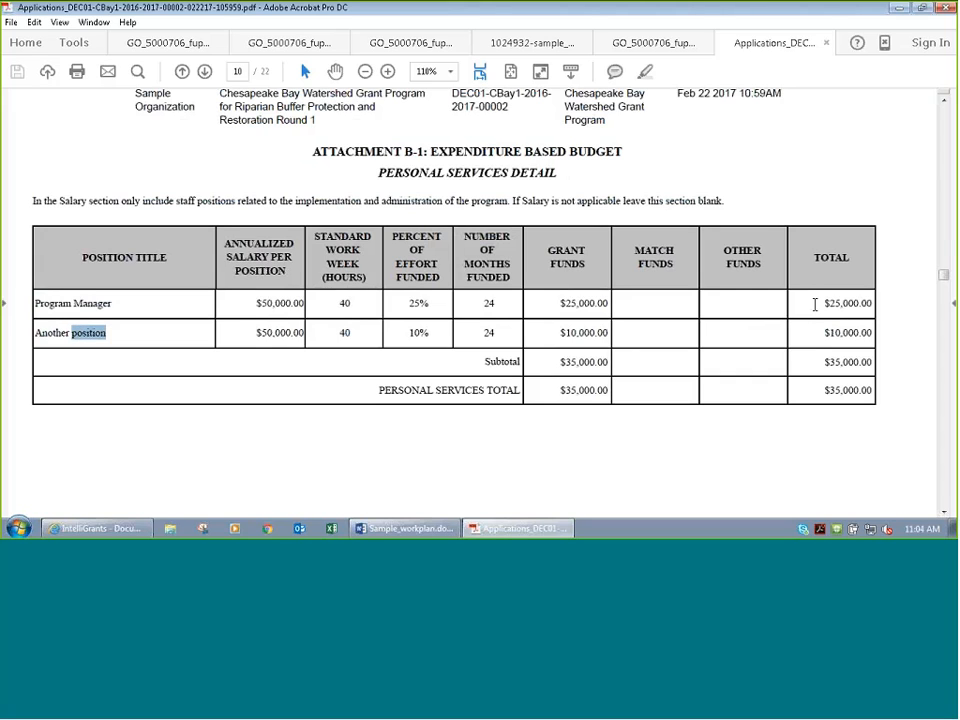
Step: Scroll past Contractual Services and Travel Detail to the Attachment C Work Plan summary (10/01/2017–09/30/2019)
{"action": "scroll", "coordinate": [512, 350], "scroll_direction": "down", "scroll_amount": 5}
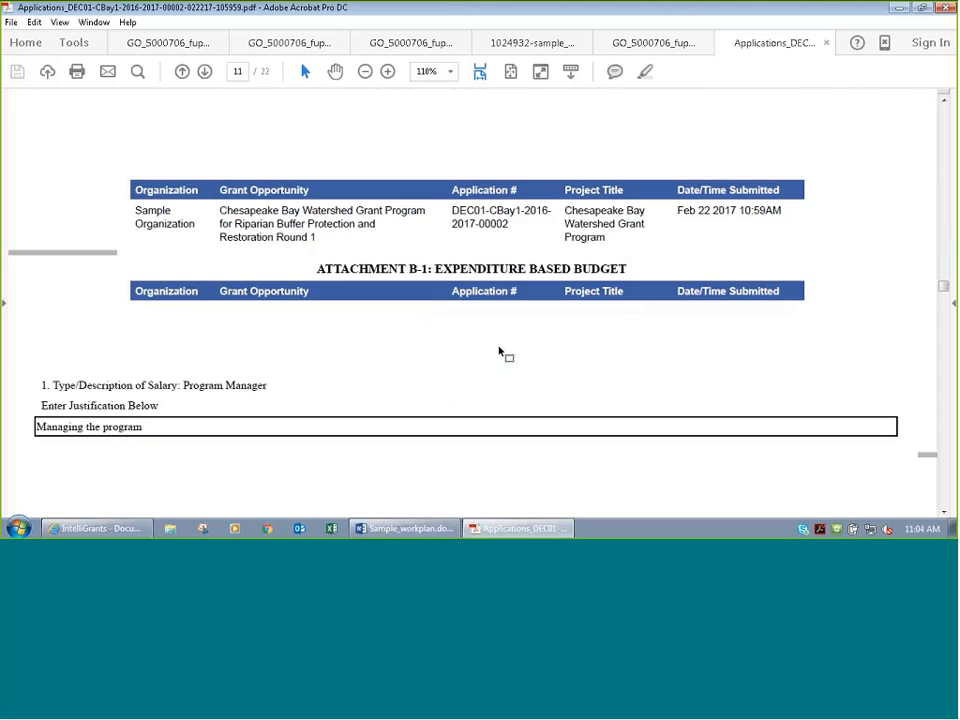
{"action": "scroll", "coordinate": [499, 352], "scroll_direction": "down", "scroll_amount": 2}
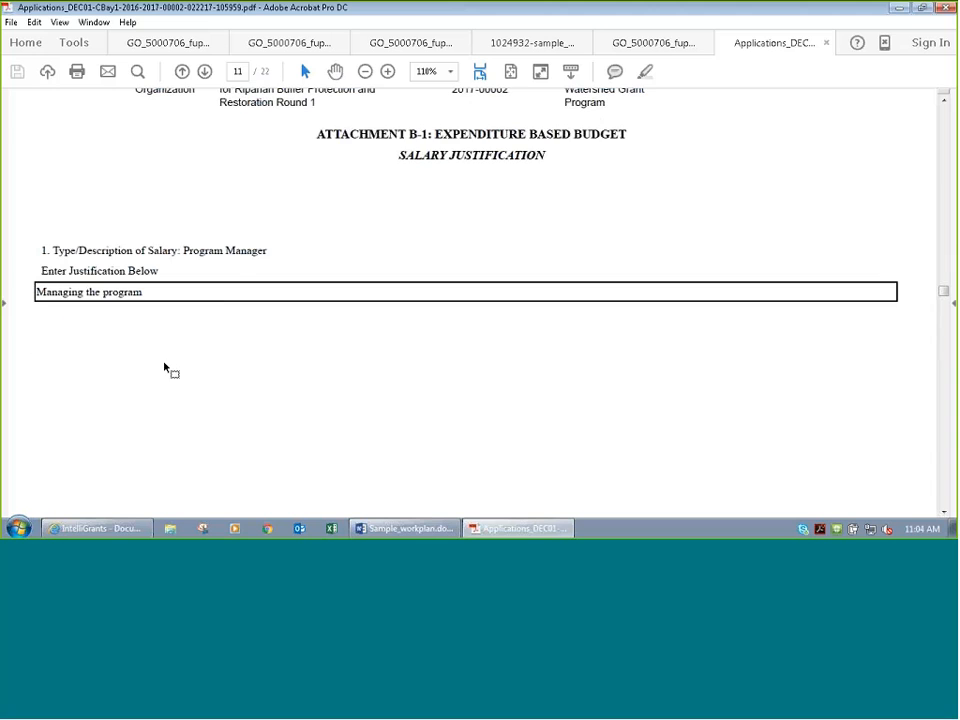
{"action": "scroll", "coordinate": [166, 369], "scroll_direction": "up", "scroll_amount": 5}
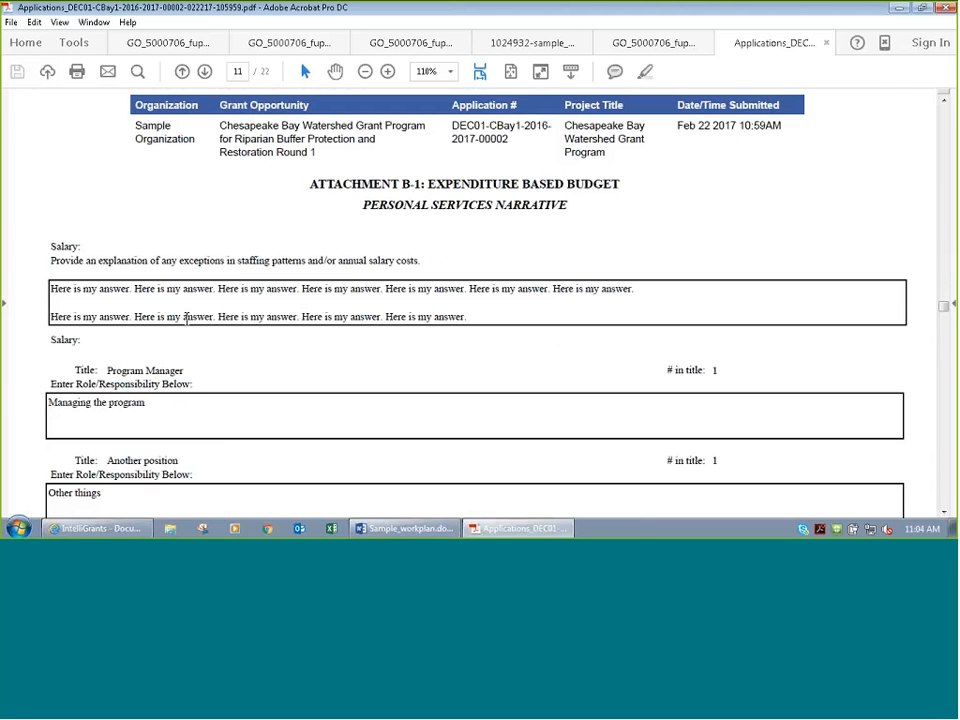
{"action": "scroll", "coordinate": [221, 356], "scroll_direction": "down", "scroll_amount": 1}
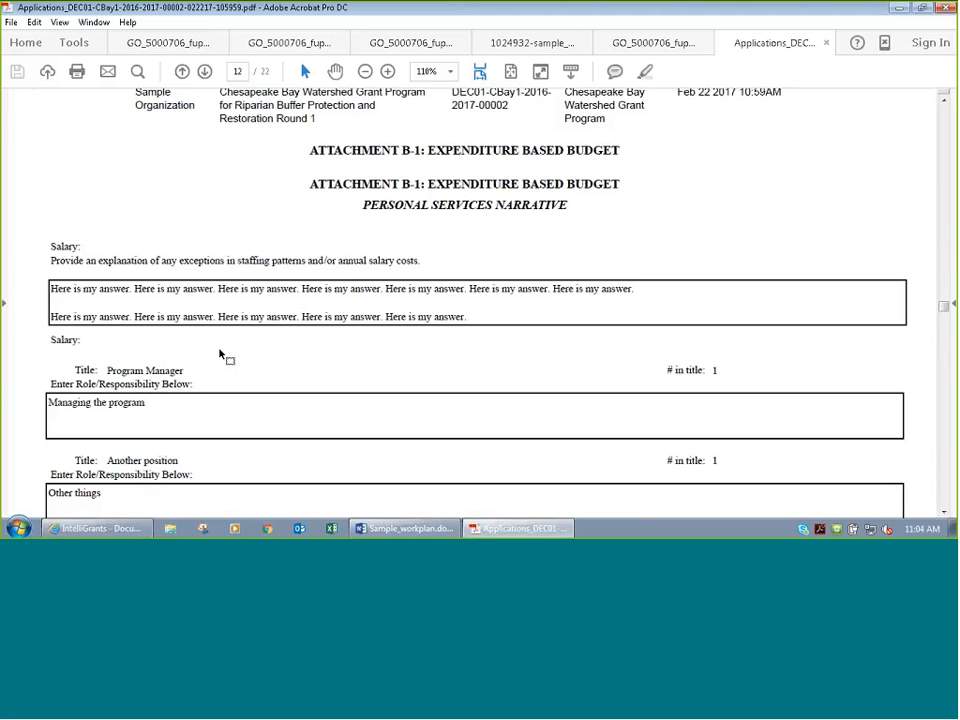
{"action": "scroll", "coordinate": [221, 356], "scroll_direction": "down", "scroll_amount": 10}
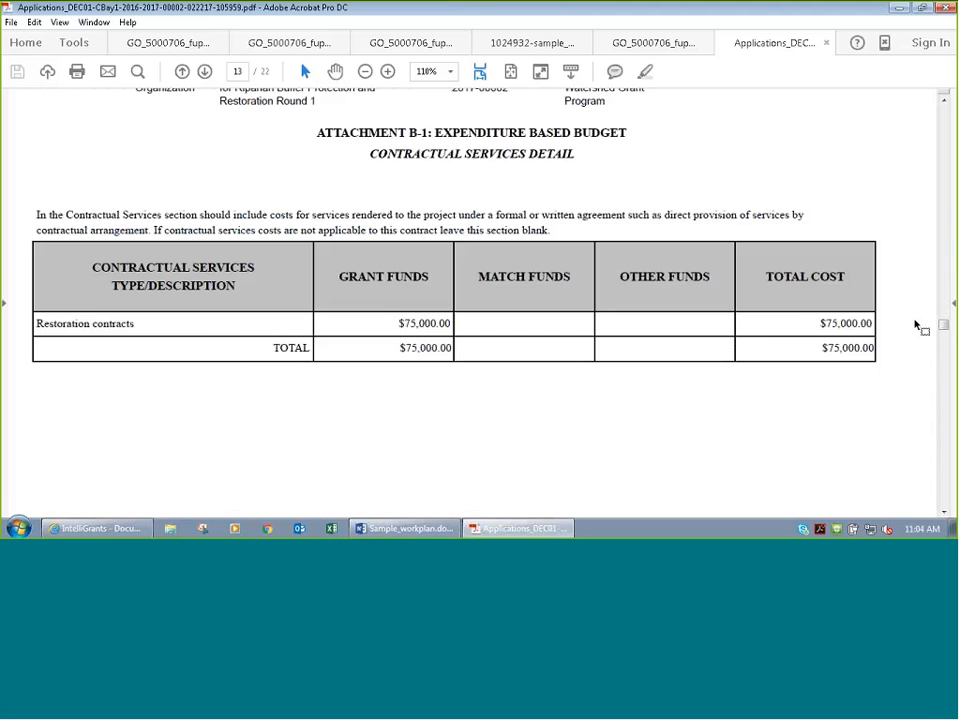
{"action": "scroll", "coordinate": [299, 345], "scroll_direction": "down", "scroll_amount": 4}
{"action": "scroll", "coordinate": [299, 345], "scroll_direction": "down", "scroll_amount": 10}
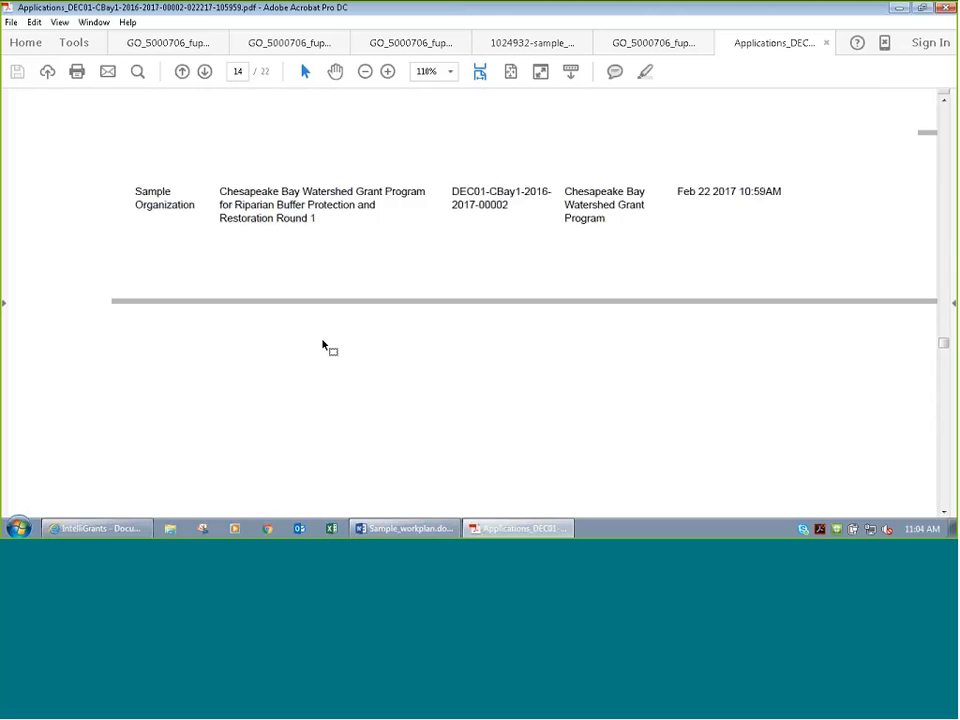
{"action": "scroll", "coordinate": [238, 307], "scroll_direction": "down", "scroll_amount": 10}
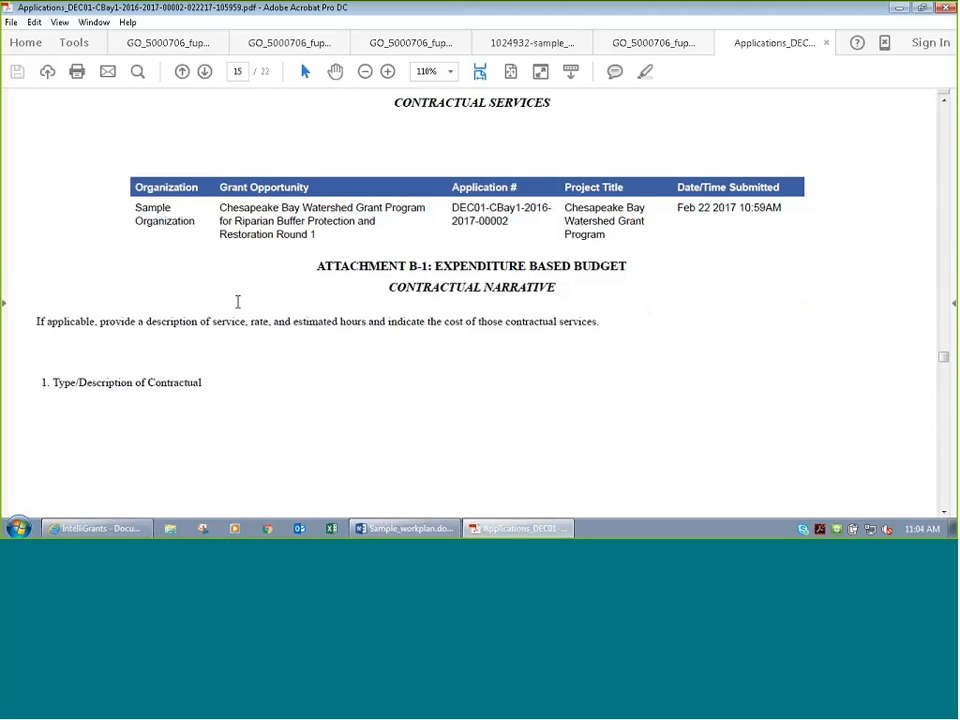
{"action": "scroll", "coordinate": [238, 301], "scroll_direction": "down", "scroll_amount": 10}
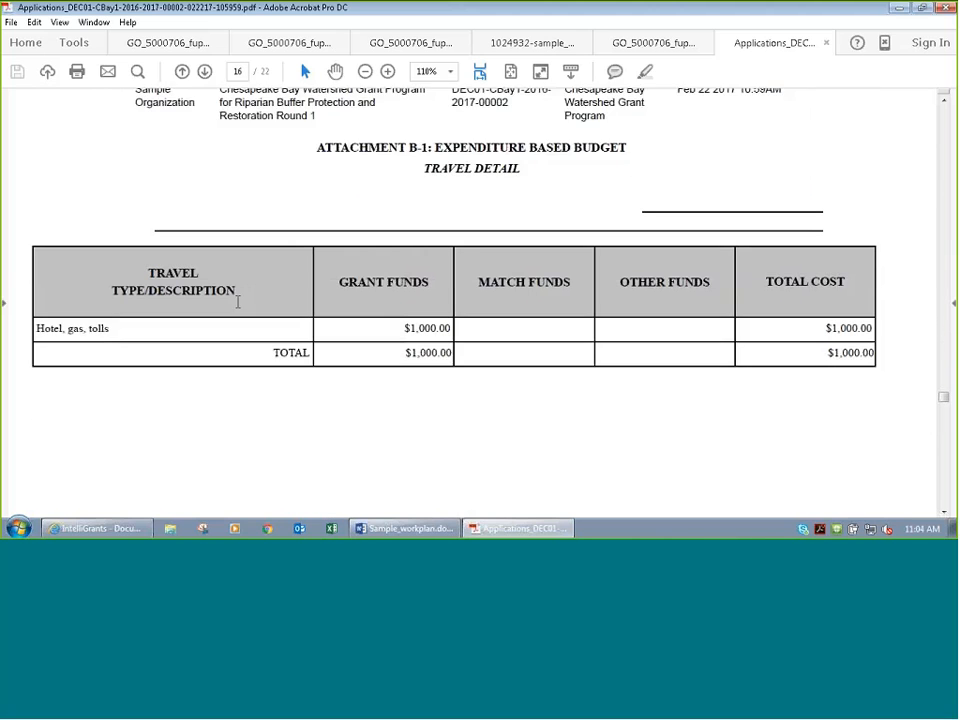
{"action": "scroll", "coordinate": [238, 301], "scroll_direction": "down", "scroll_amount": 5}
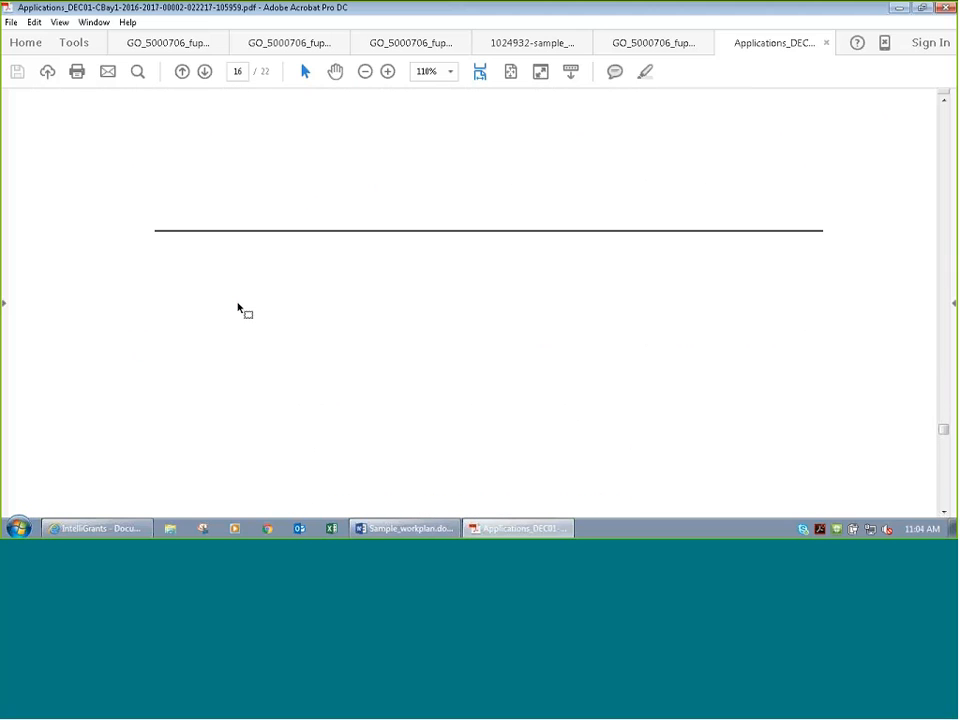
{"action": "scroll", "coordinate": [238, 310], "scroll_direction": "down", "scroll_amount": 10}
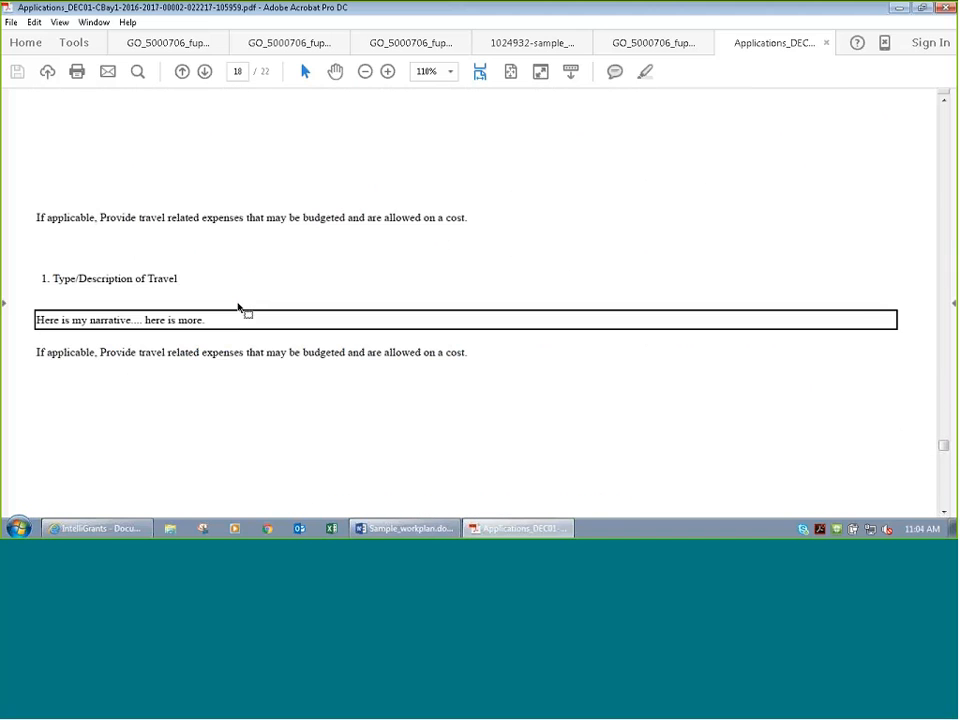
{"action": "scroll", "coordinate": [238, 308], "scroll_direction": "down", "scroll_amount": 10}
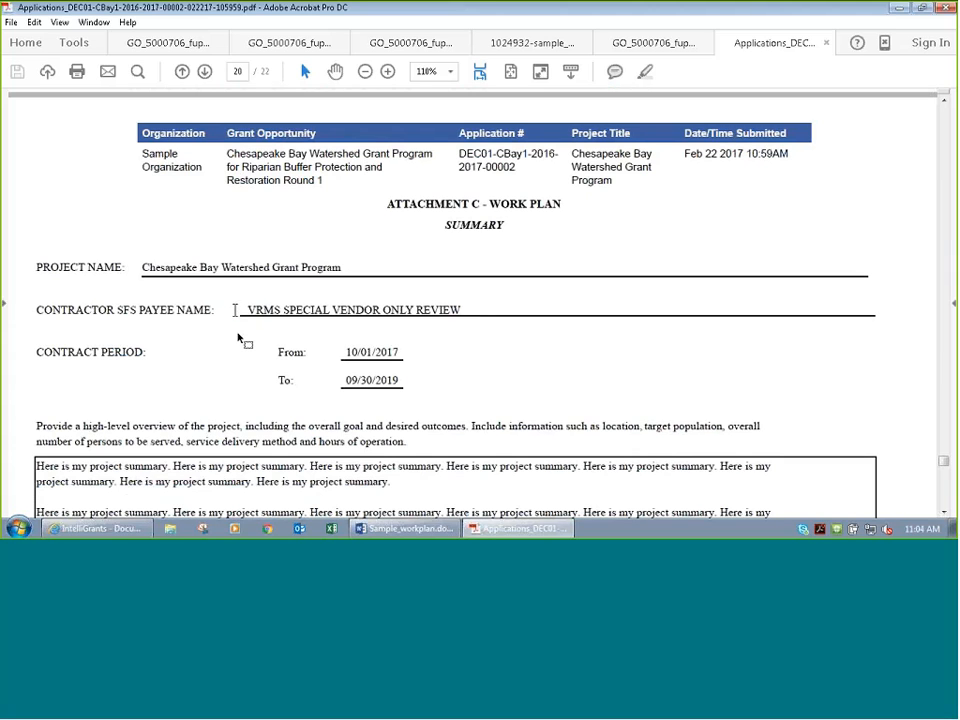
Step: On page 21, select the Land Acquisition objective and Outreach task description, then switch to the browser
{"action": "scroll", "coordinate": [246, 339], "scroll_direction": "down", "scroll_amount": 2}
{"action": "scroll", "coordinate": [315, 258], "scroll_direction": "down", "scroll_amount": 5}
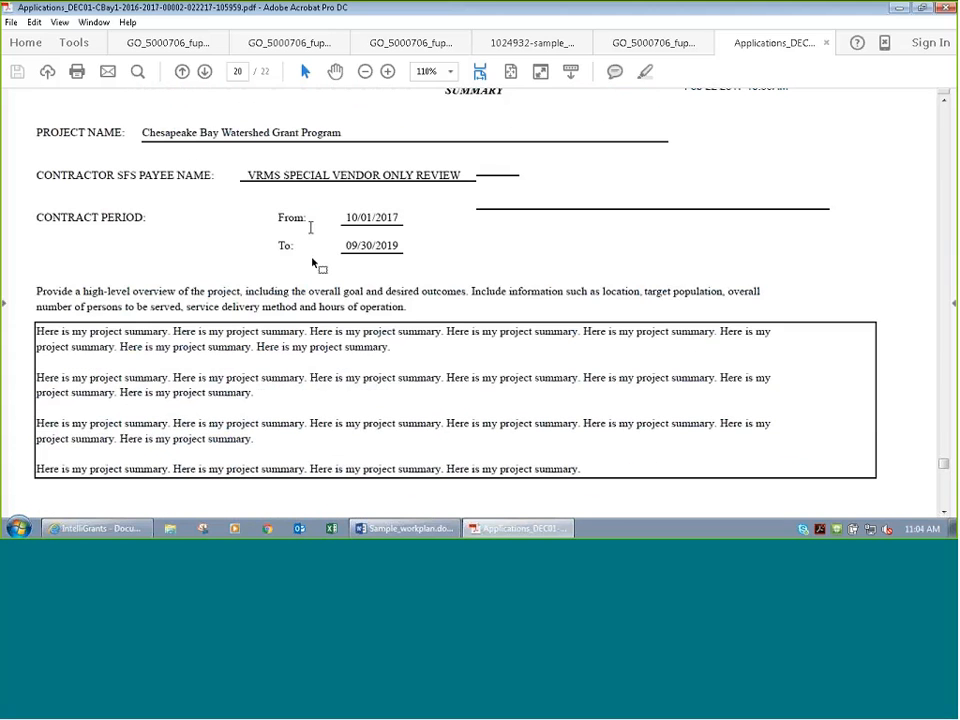
{"action": "left_click_drag", "start_coordinate": [73, 232], "coordinate": [339, 306]}
{"action": "scroll", "coordinate": [336, 312], "scroll_direction": "down", "scroll_amount": 10}
{"action": "scroll", "coordinate": [332, 310], "scroll_direction": "down", "scroll_amount": 9}
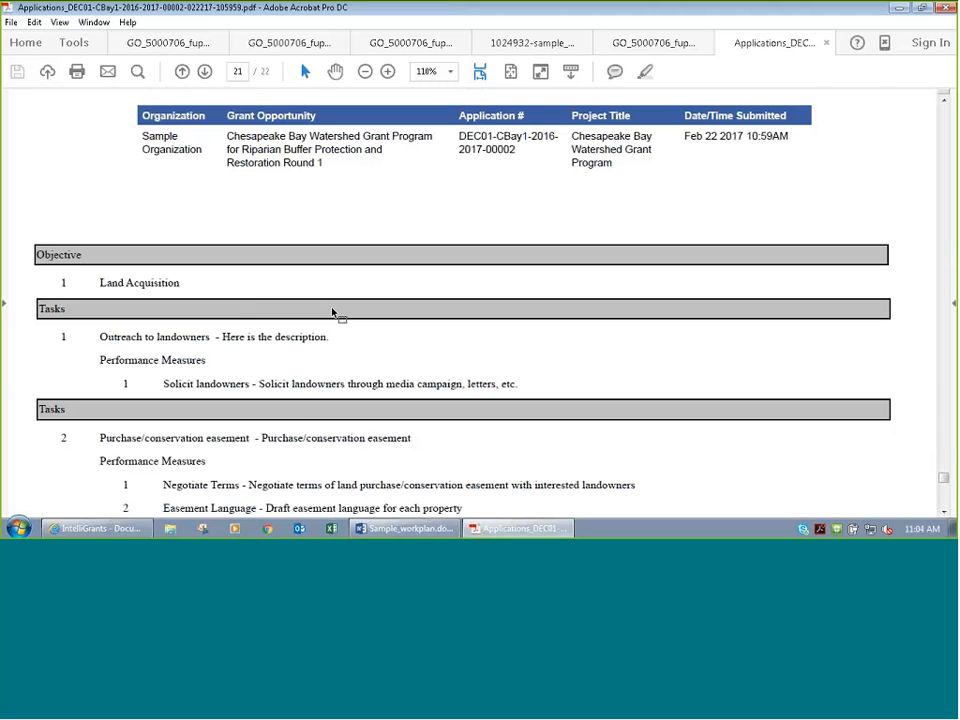
{"action": "scroll", "coordinate": [240, 313], "scroll_direction": "down", "scroll_amount": 2}
{"action": "left_click_drag", "start_coordinate": [99, 215], "coordinate": [189, 215]}
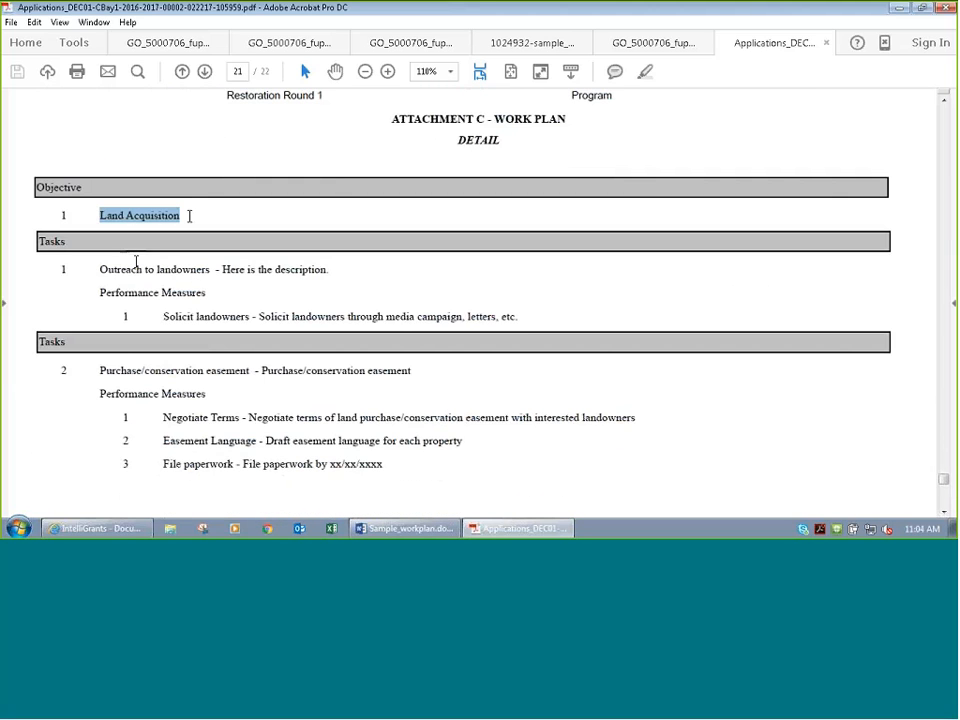
{"action": "left_click", "coordinate": [99, 268]}
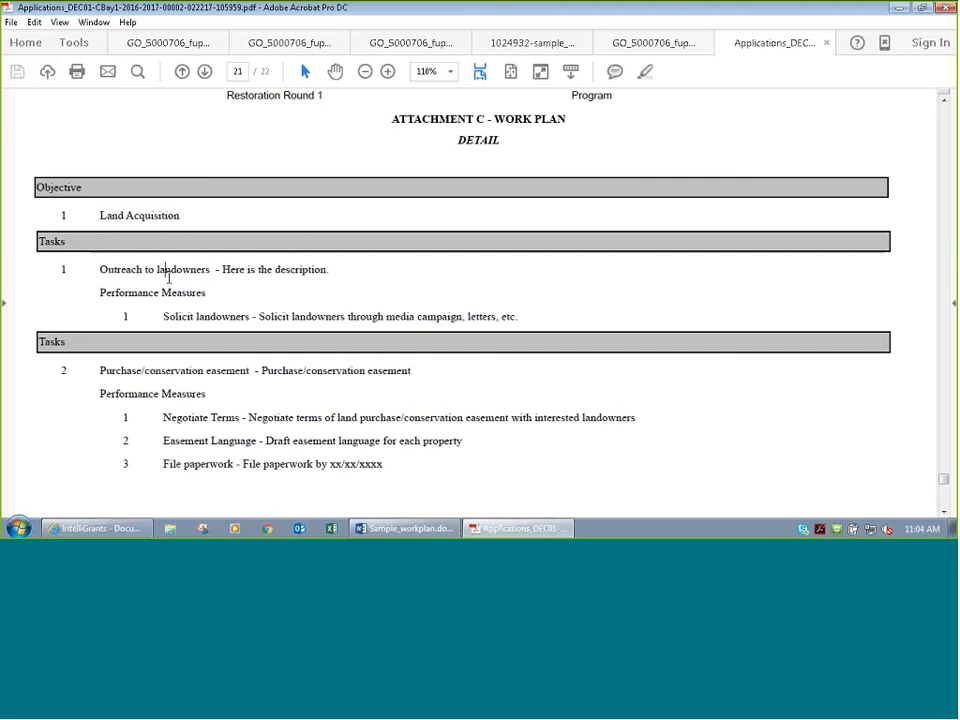
{"action": "left_click_drag", "start_coordinate": [222, 269], "coordinate": [293, 280]}
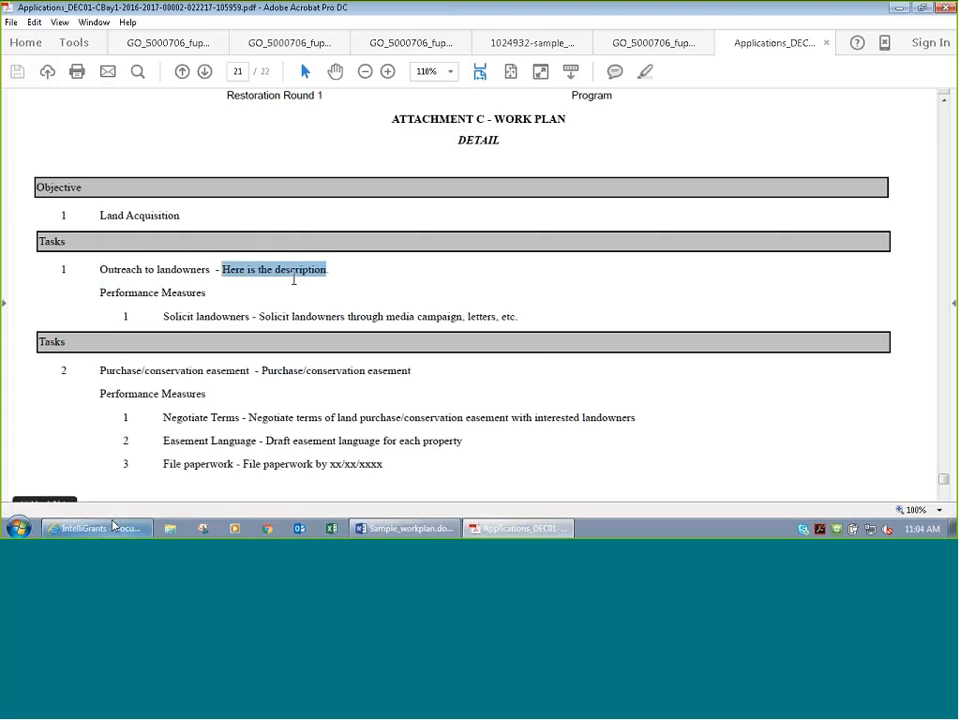
{"action": "key", "text": "alt+Tab"}
Step: Open the Outreach to landowners task under the Land Acquisition objective in the Forms Menu
{"action": "left_click", "coordinate": [122, 206]}
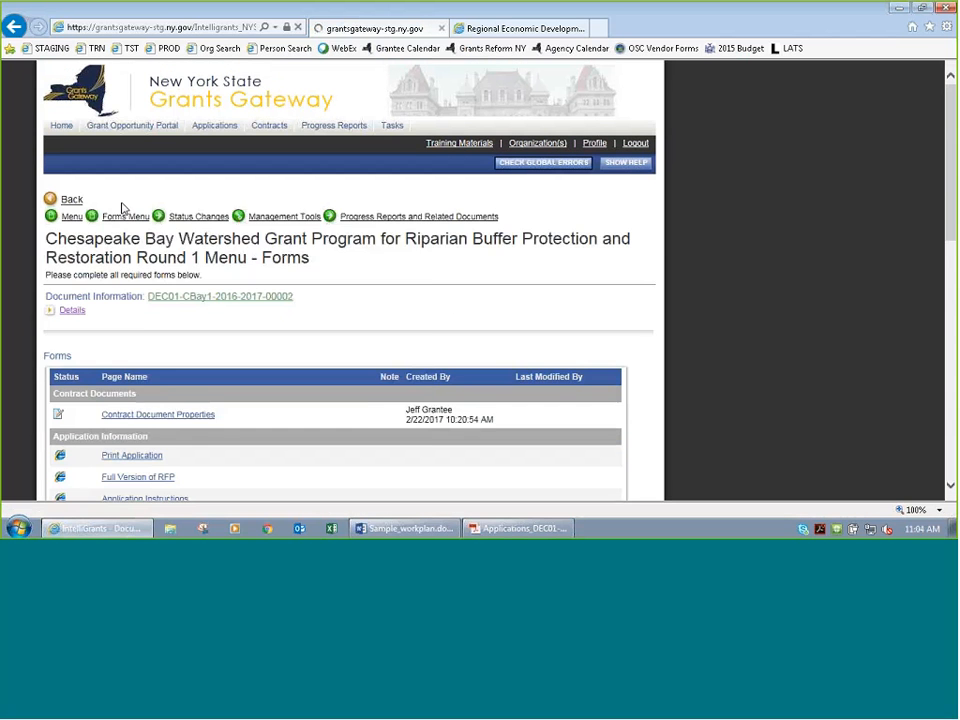
{"action": "scroll", "coordinate": [508, 369], "scroll_direction": "down", "scroll_amount": 3}
{"action": "scroll", "coordinate": [508, 369], "scroll_direction": "down", "scroll_amount": 5}
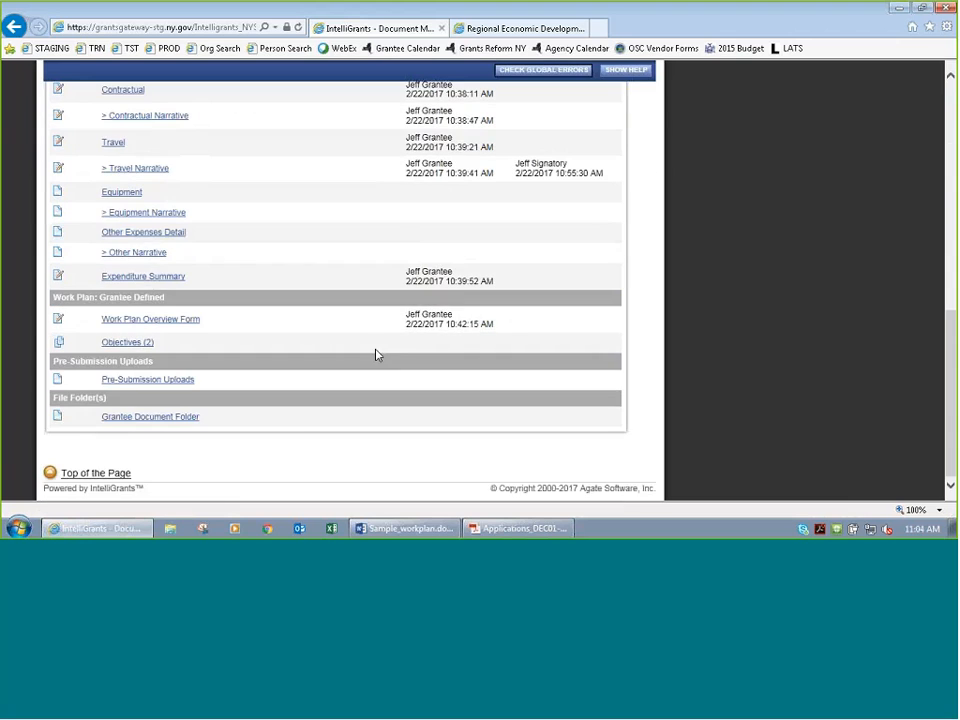
{"action": "mouse_move", "coordinate": [130, 342]}
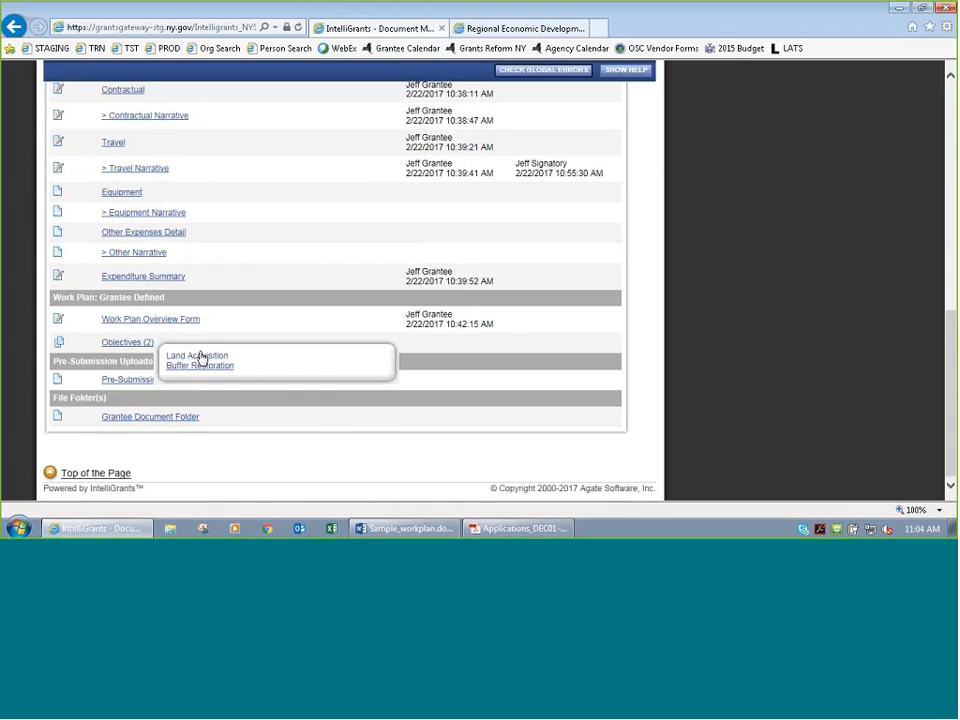
{"action": "left_click", "coordinate": [205, 356]}
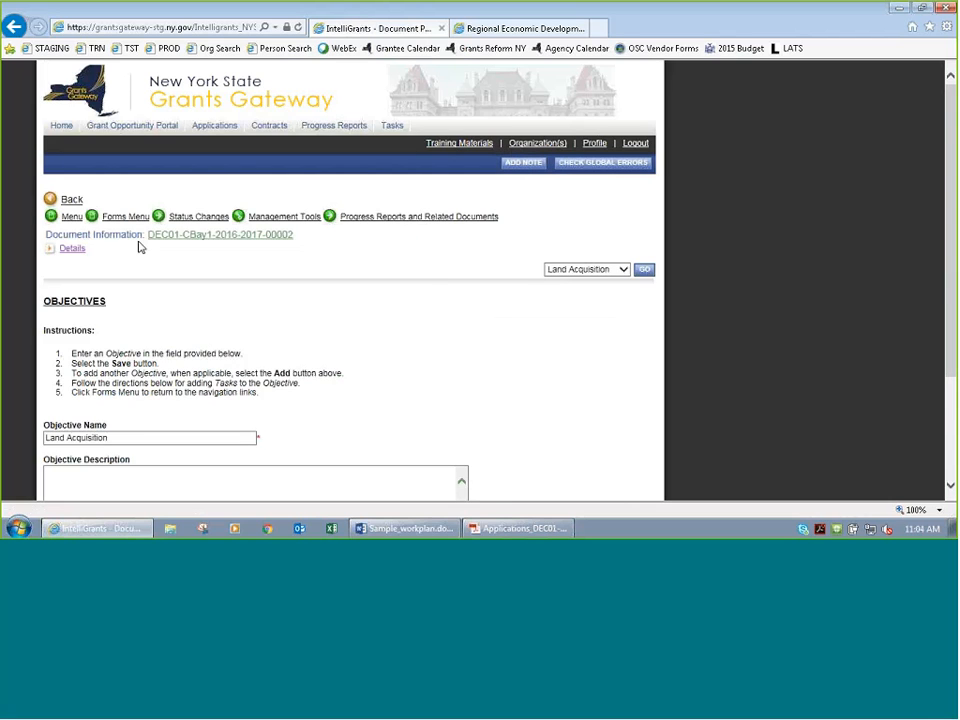
{"action": "mouse_move", "coordinate": [137, 218]}
{"action": "left_click", "coordinate": [205, 315]}
Step: Select the task description 'Here is the description.' and return to the PDF to compare
{"action": "scroll", "coordinate": [418, 338], "scroll_direction": "down", "scroll_amount": 3}
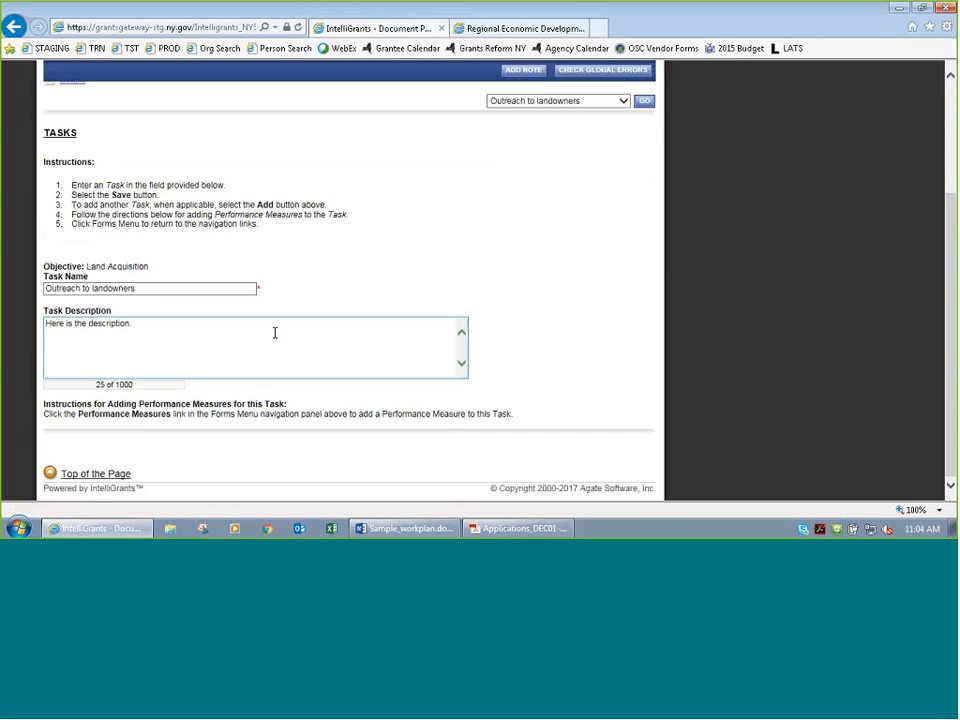
{"action": "left_click_drag", "start_coordinate": [155, 287], "coordinate": [124, 288]}
{"action": "left_click", "coordinate": [146, 331]}
{"action": "key", "text": "ctrl+a"}
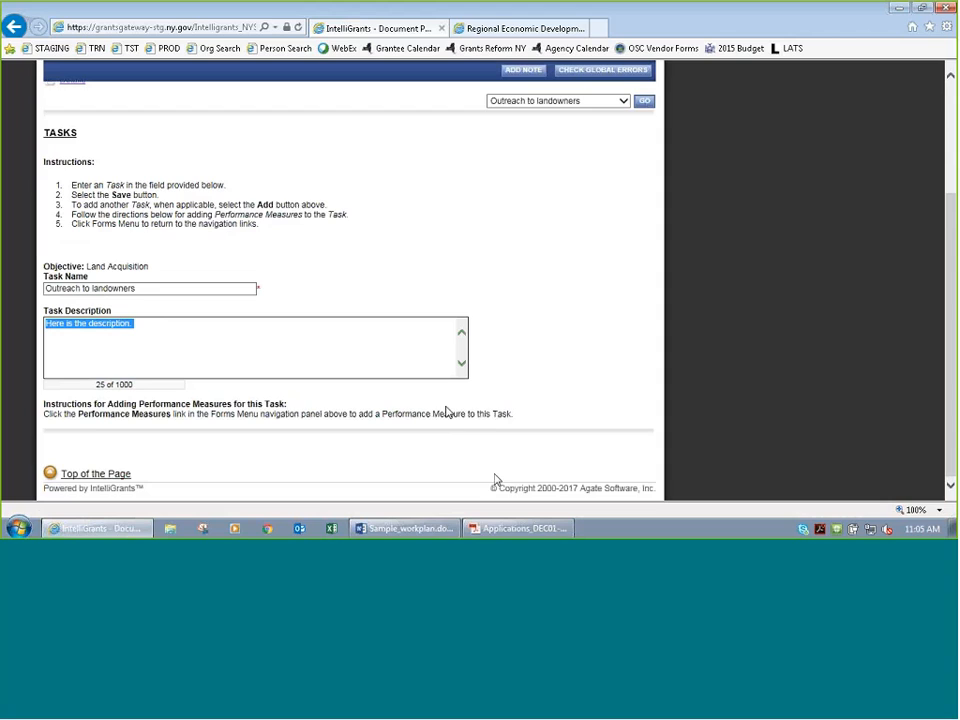
{"action": "left_click", "coordinate": [501, 531]}
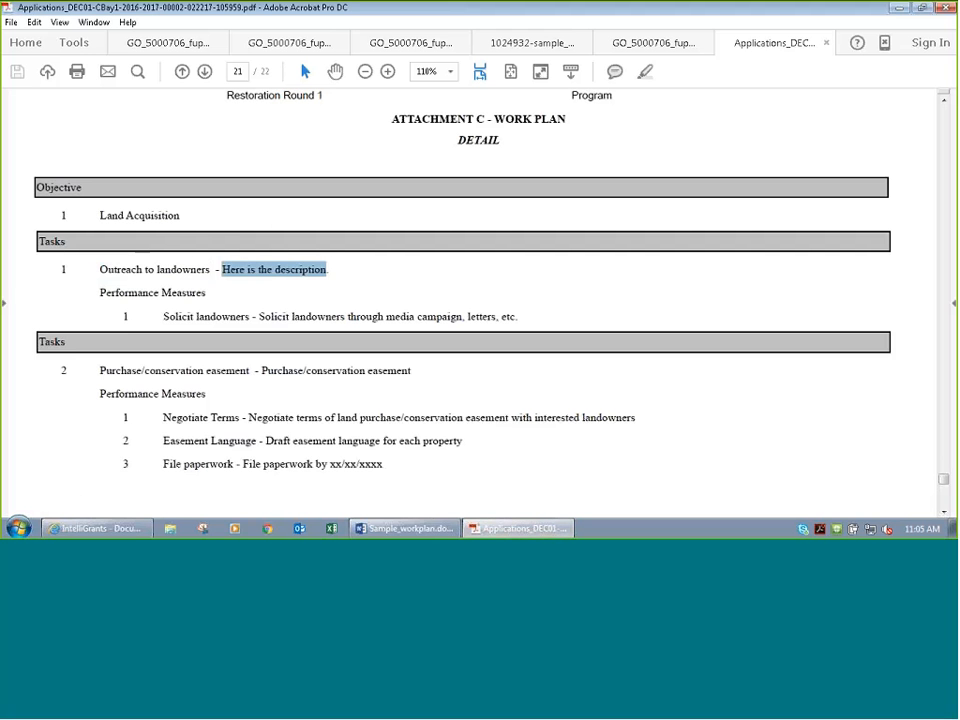
Step: Compare the PDF's Outreach task description and Solicit landowners performance measure
{"action": "left_click", "coordinate": [205, 276]}
{"action": "left_click_drag", "start_coordinate": [329, 270], "coordinate": [222, 271]}
{"action": "left_click_drag", "start_coordinate": [256, 317], "coordinate": [208, 320]}
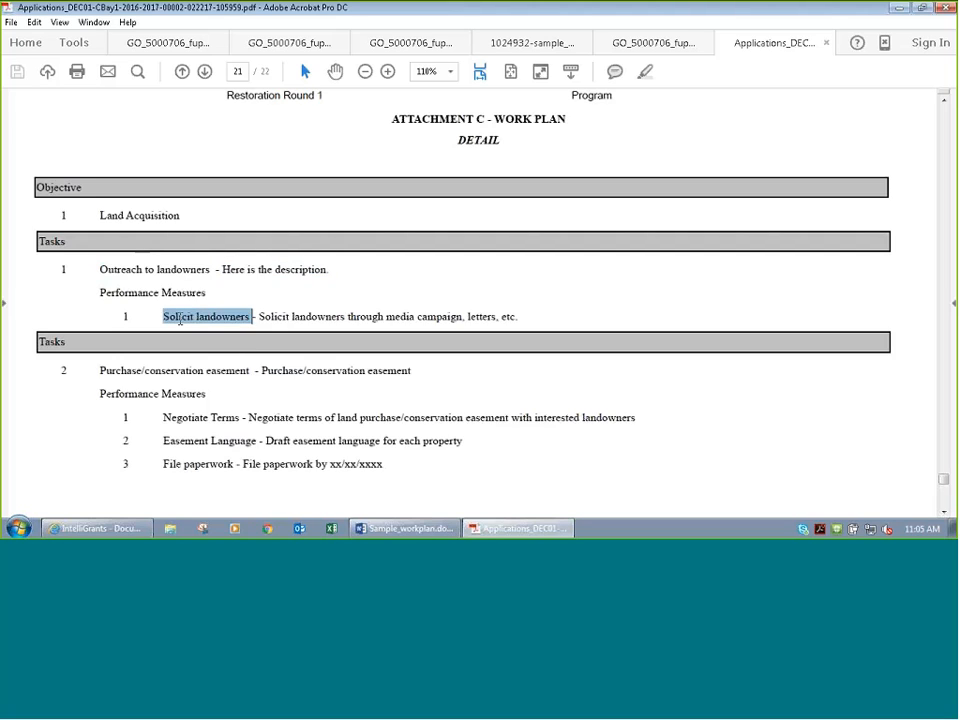
{"action": "left_click_drag", "start_coordinate": [258, 317], "coordinate": [510, 319]}
{"action": "left_click", "coordinate": [318, 373]}
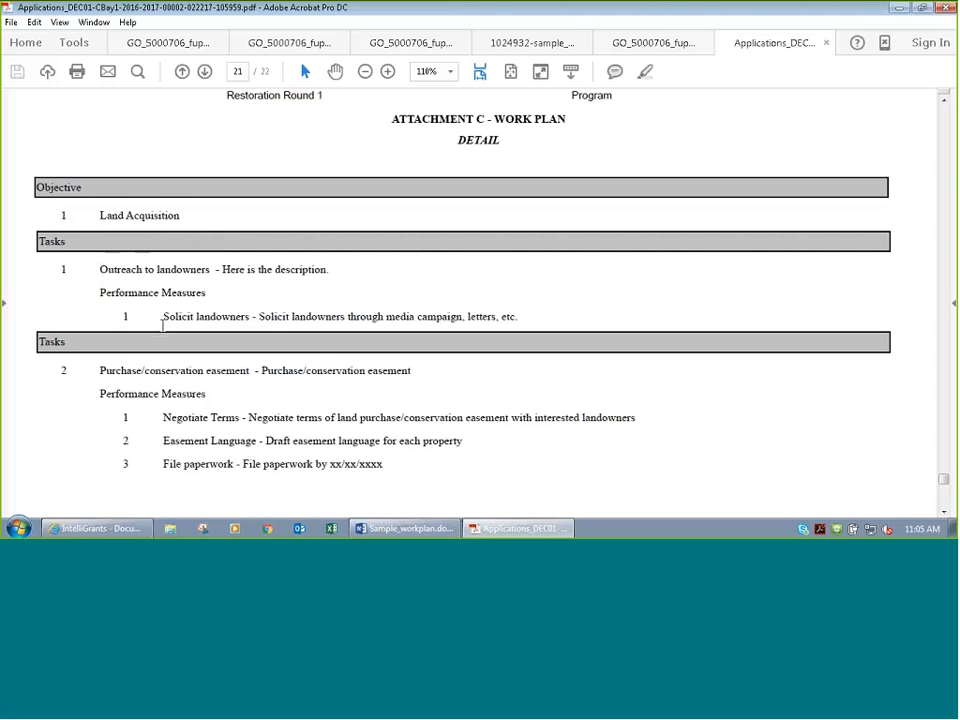
Step: Scroll through Buffer Restoration to the Organizational Capacity page, then return to the Gateway task form
{"action": "scroll", "coordinate": [61, 270], "scroll_direction": "down", "scroll_amount": 2}
{"action": "left_click", "coordinate": [58, 270]}
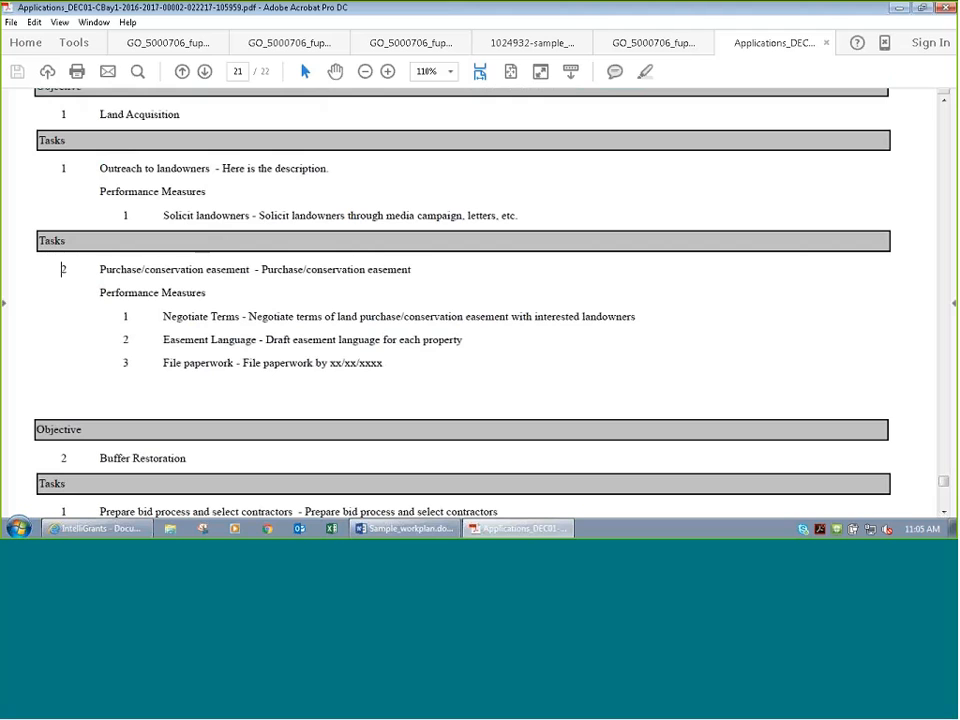
{"action": "scroll", "coordinate": [122, 364], "scroll_direction": "down", "scroll_amount": 2}
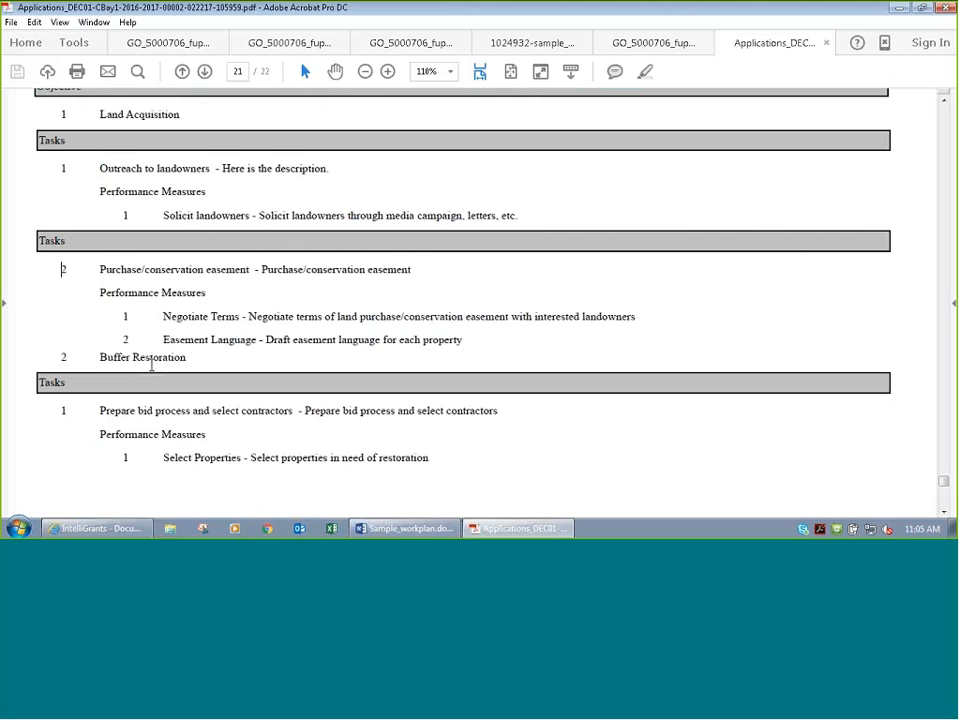
{"action": "scroll", "coordinate": [153, 365], "scroll_direction": "down", "scroll_amount": 4}
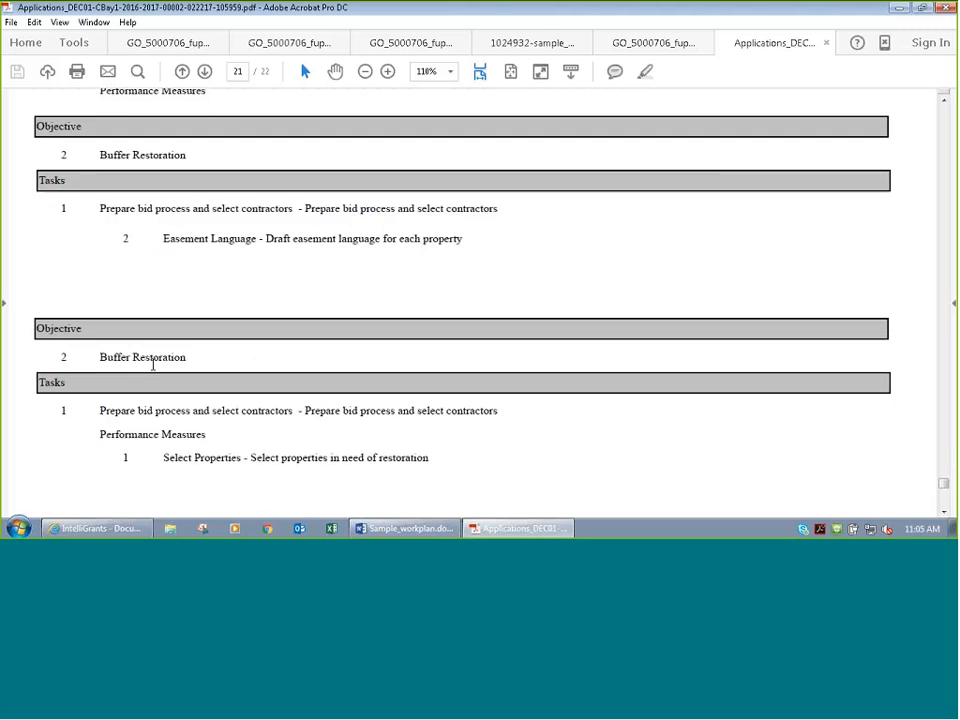
{"action": "scroll", "coordinate": [204, 383], "scroll_direction": "down", "scroll_amount": 5}
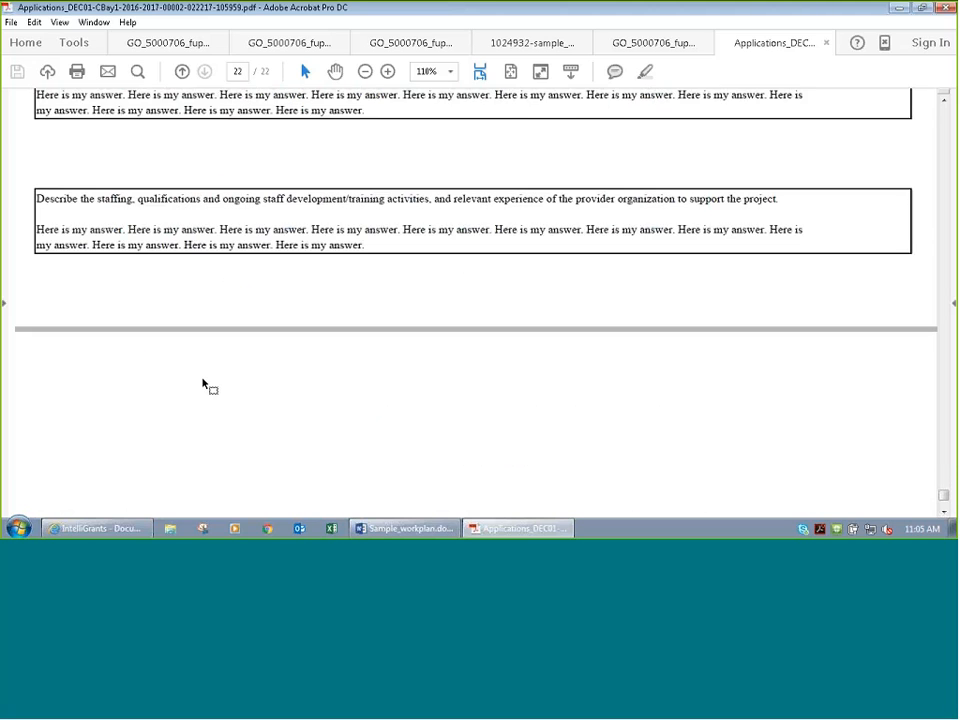
{"action": "scroll", "coordinate": [328, 412], "scroll_direction": "down", "scroll_amount": 4}
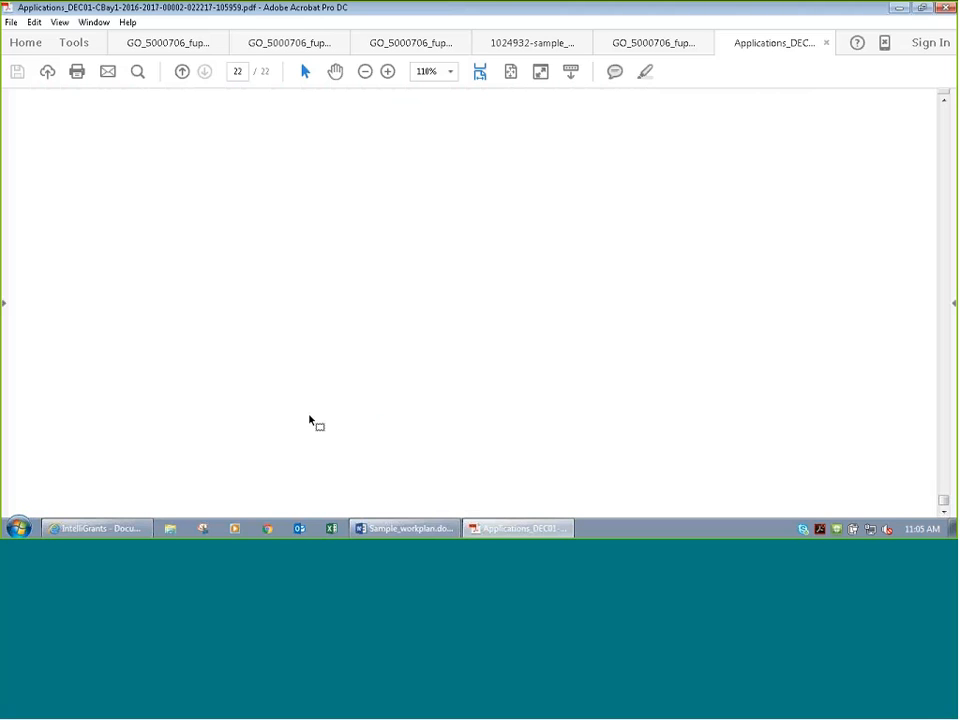
{"action": "scroll", "coordinate": [310, 421], "scroll_direction": "up", "scroll_amount": 3}
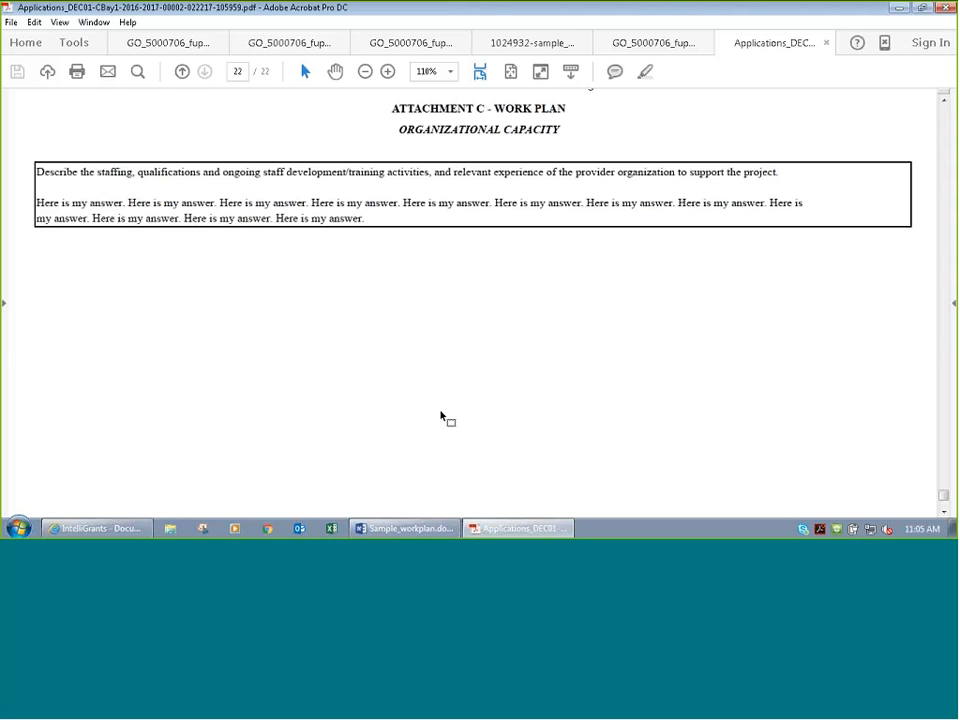
{"action": "scroll", "coordinate": [440, 416], "scroll_direction": "down", "scroll_amount": 3}
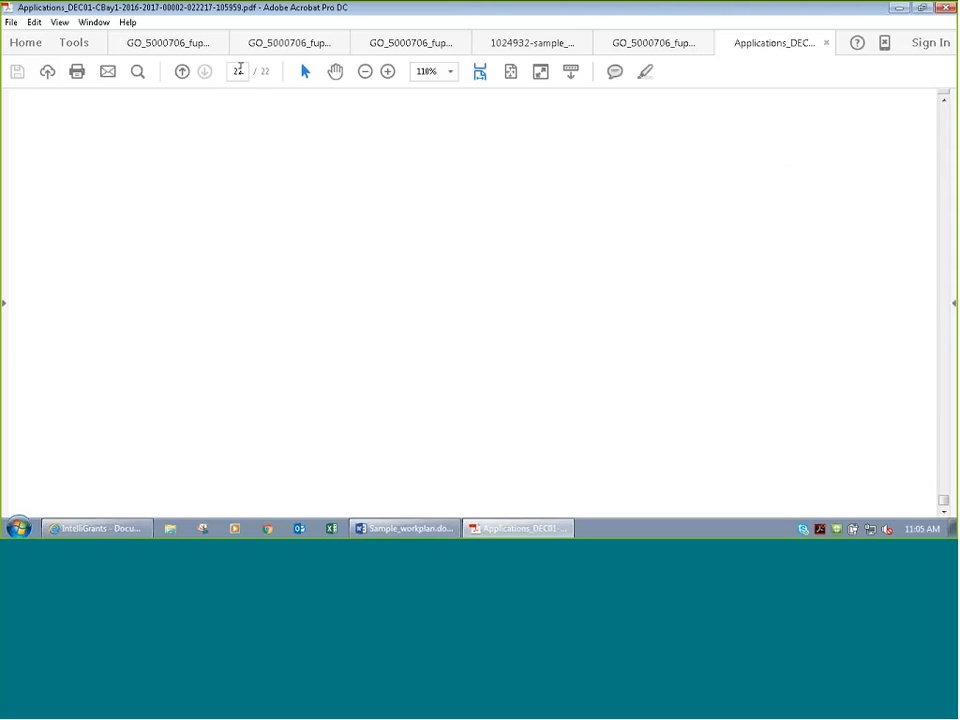
{"action": "scroll", "coordinate": [403, 394], "scroll_direction": "up", "scroll_amount": 3}
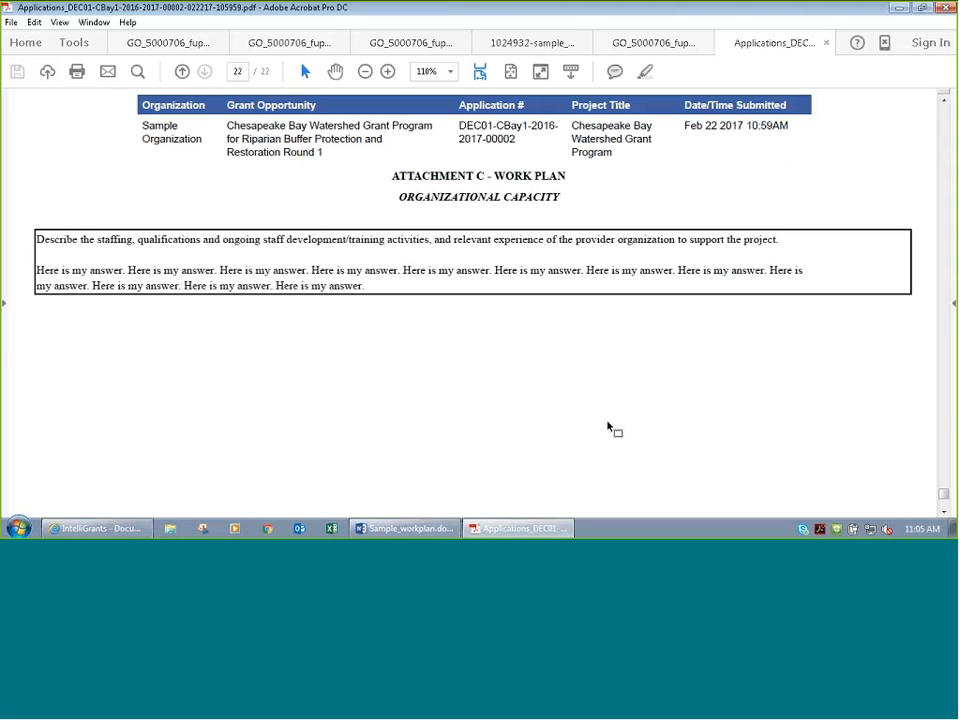
{"action": "scroll", "coordinate": [607, 428], "scroll_direction": "up", "scroll_amount": 5}
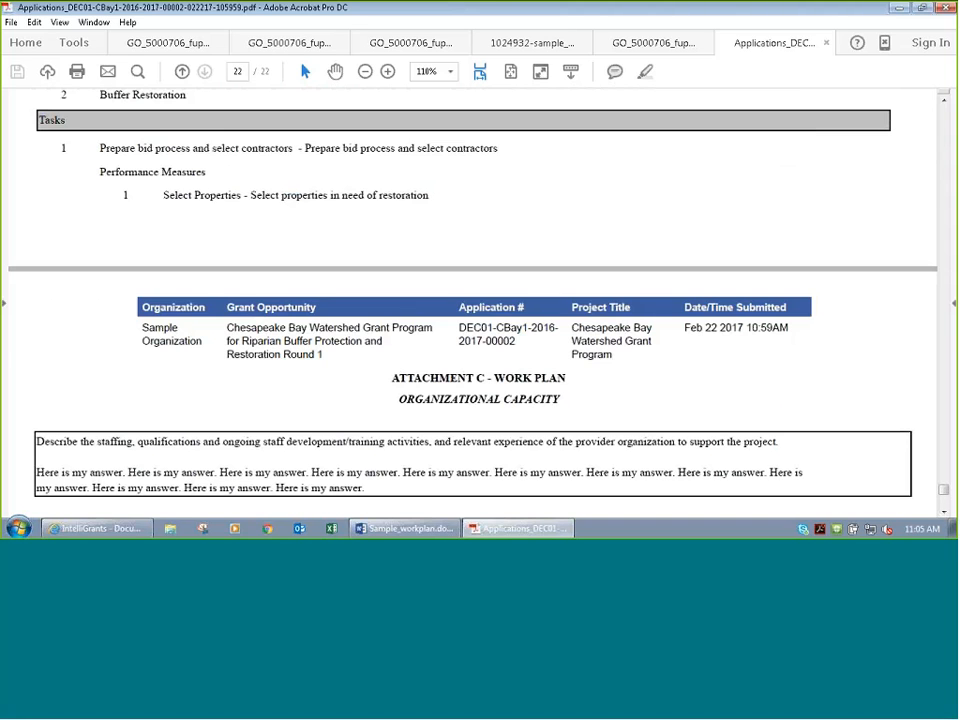
{"action": "left_click", "coordinate": [899, 8]}
{"action": "left_click", "coordinate": [686, 277]}
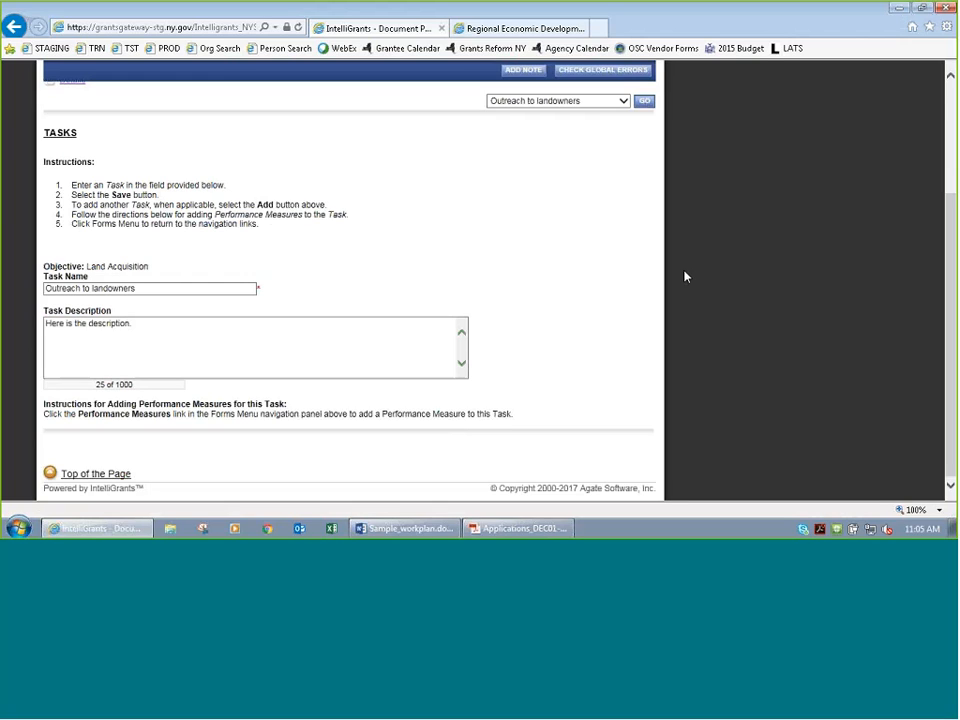